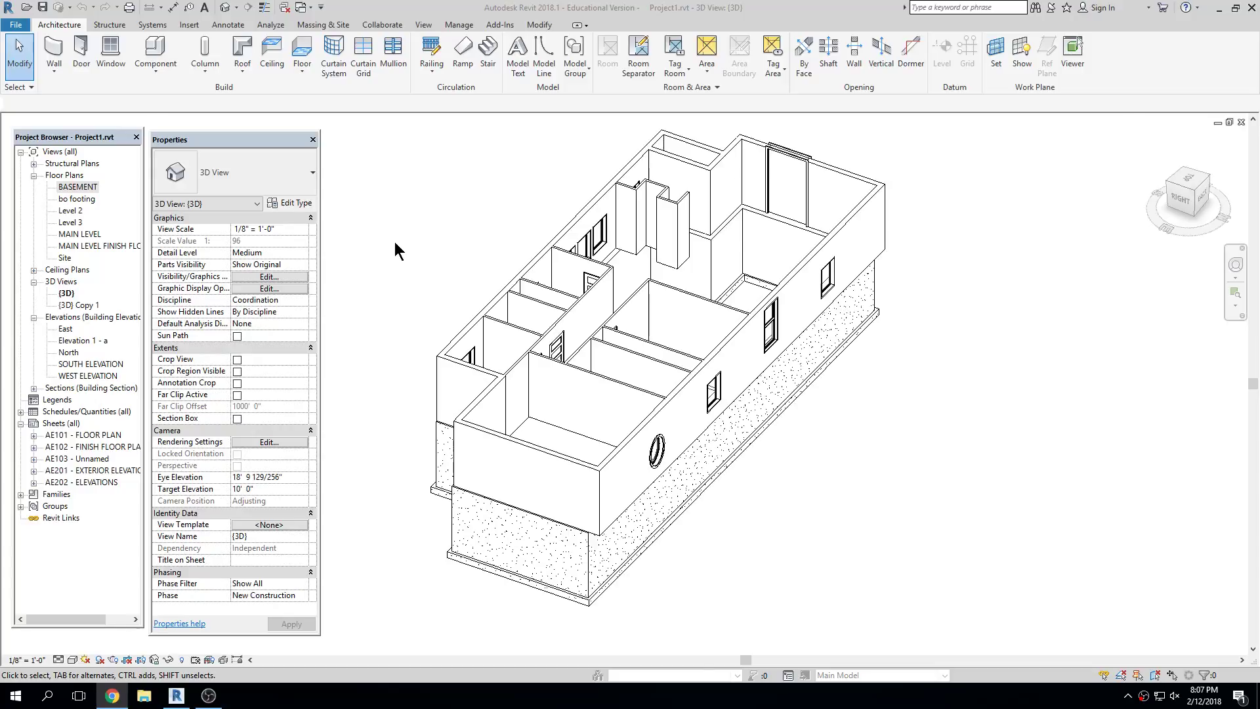
pyautogui.click(97, 244)
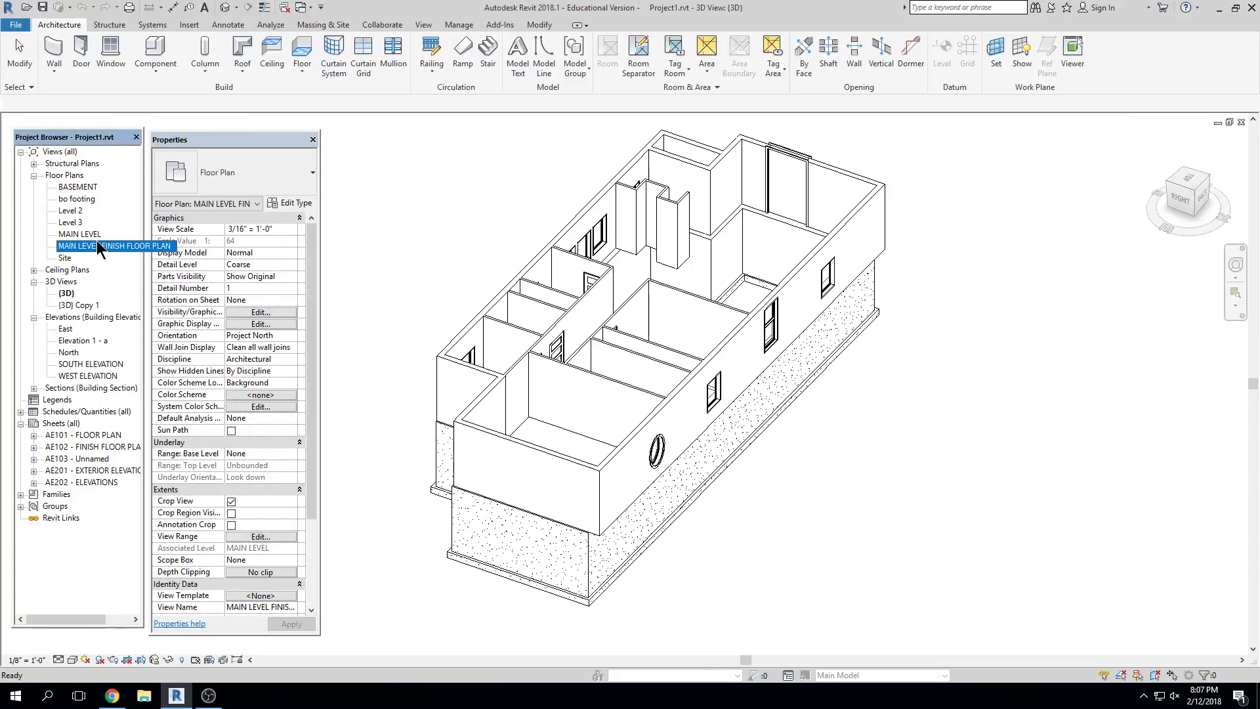
pyautogui.click(521, 236)
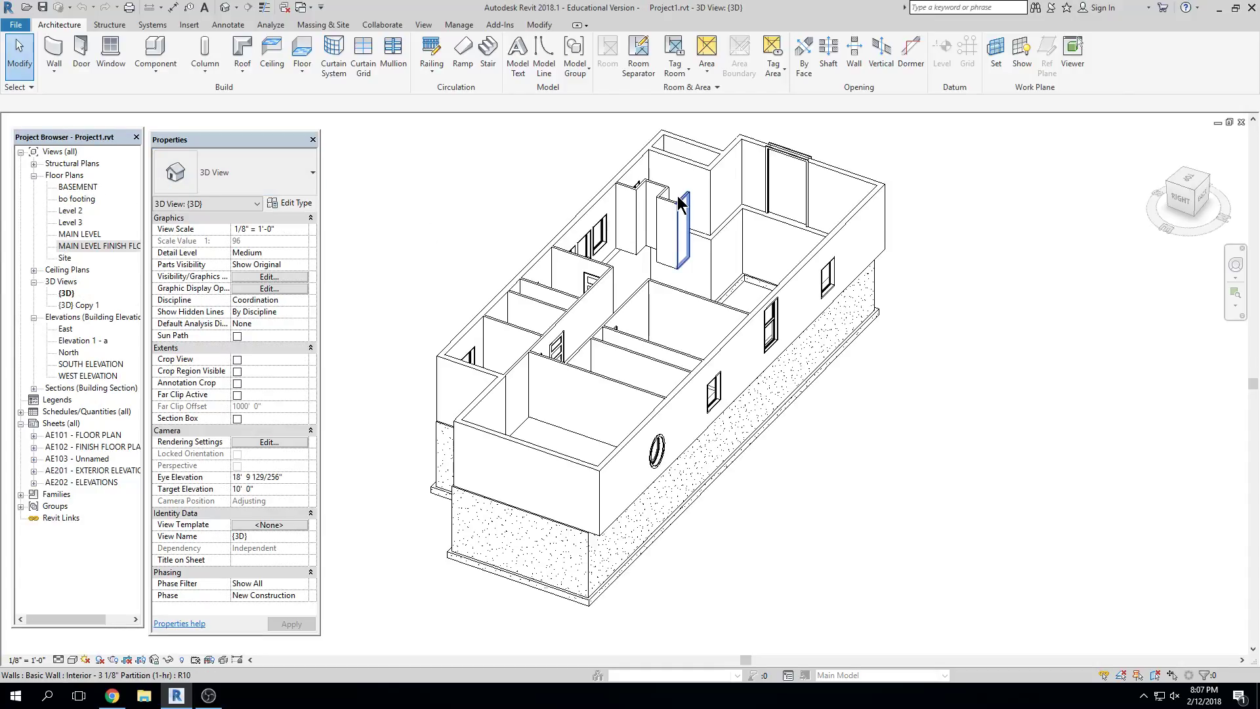
pyautogui.scroll(-1, 631, 201)
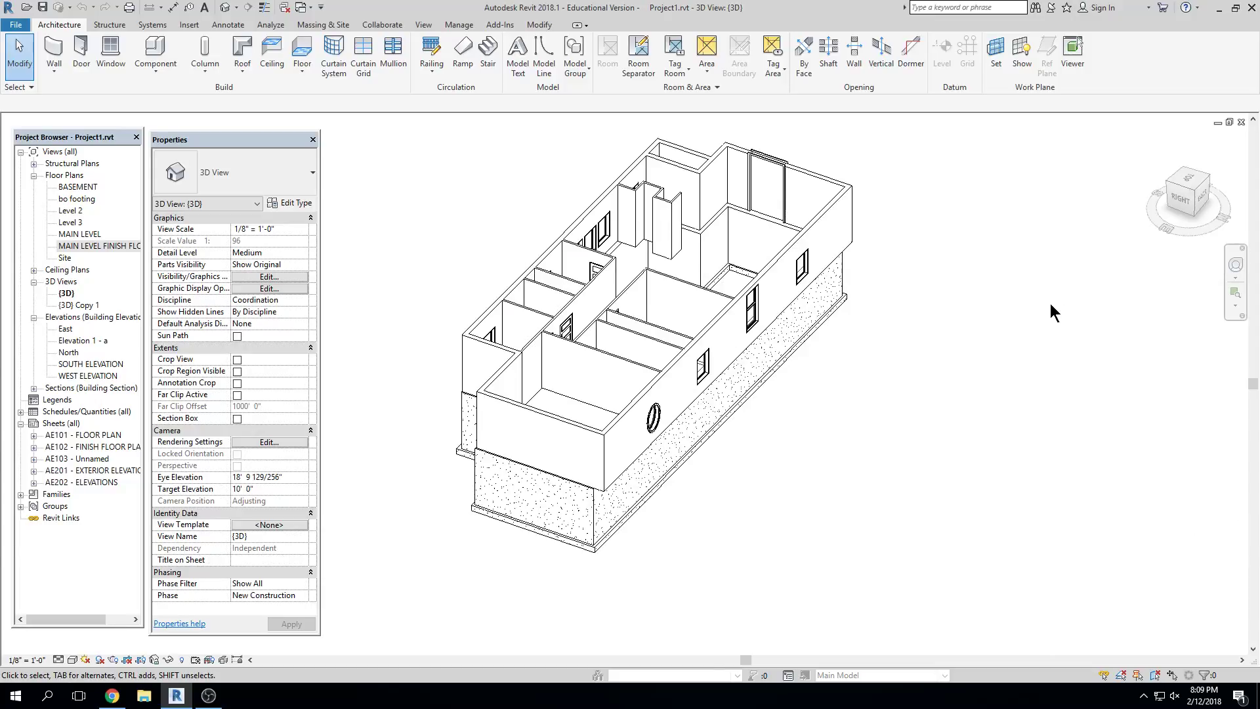
pyautogui.keyDown('shift'); pyautogui.moveTo(980, 348); pyautogui.dragTo(945, 381, button='middle'); pyautogui.keyUp('shift')
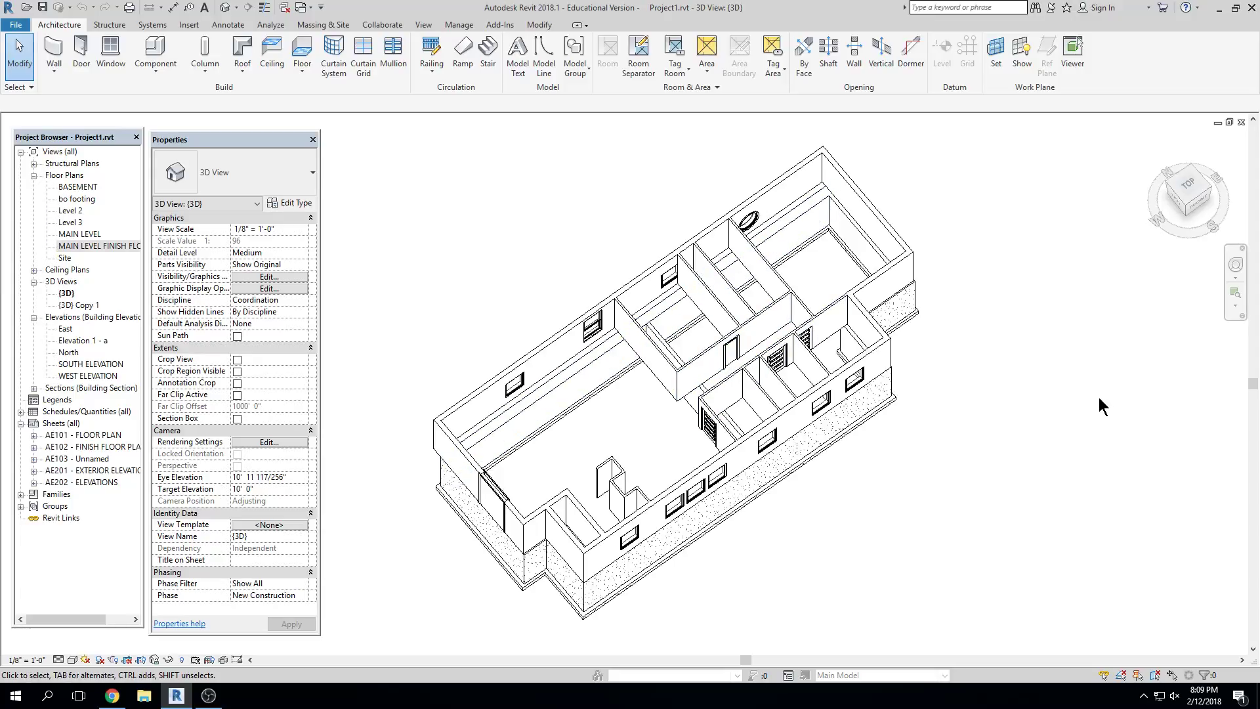
# Open the MAIN LEVEL floor plan and delete the building section running lengthwise through the house, together with its view
pyautogui.doubleClick(74, 234)
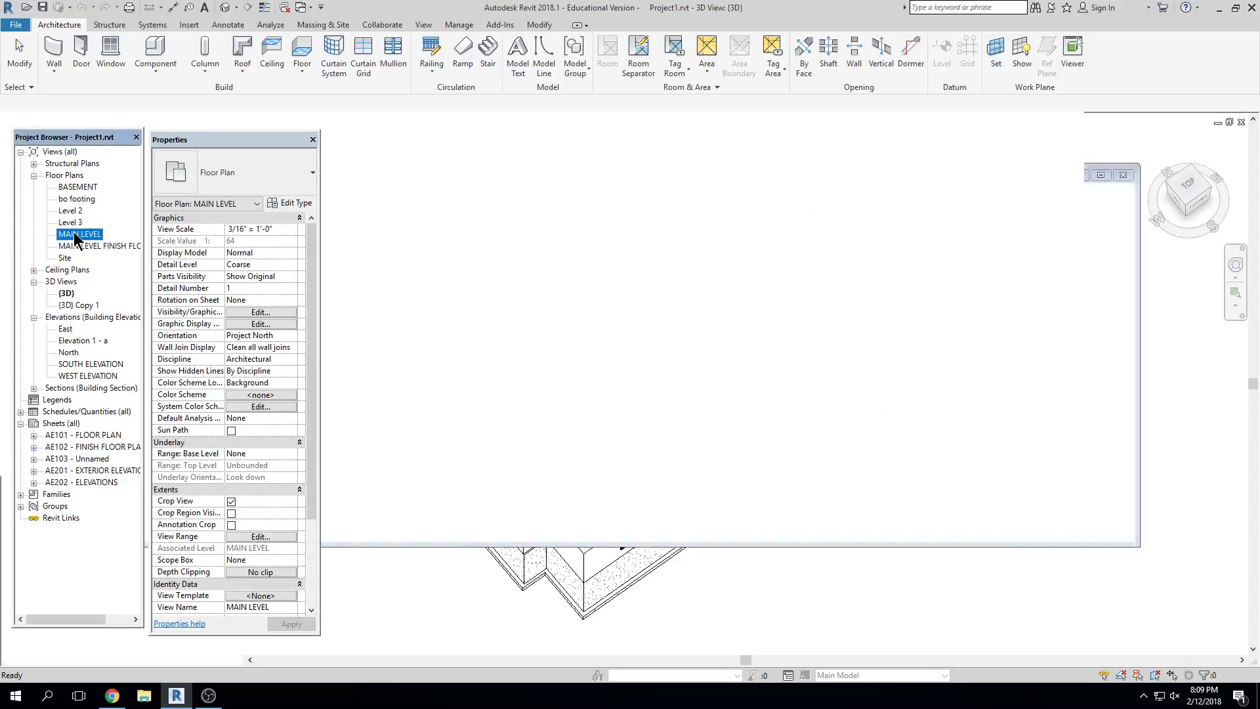
pyautogui.moveTo(826, 176); pyautogui.dragTo(920, 136, button='middle')
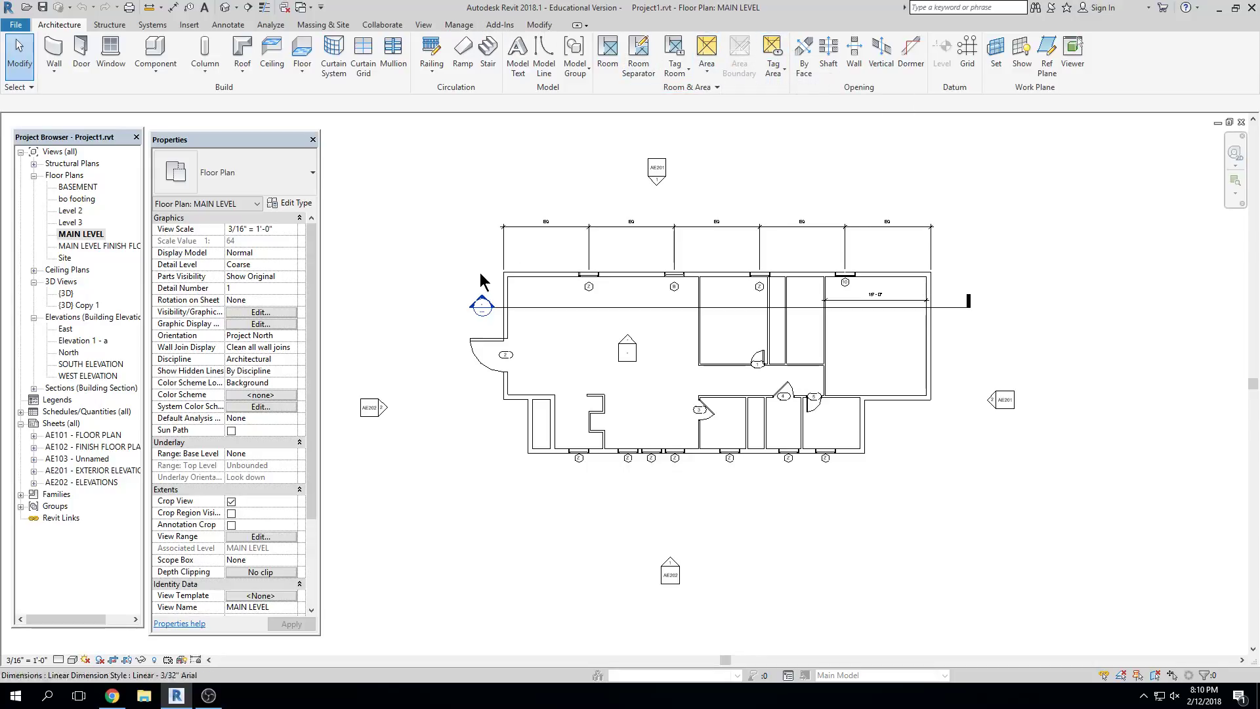
pyautogui.moveTo(676, 249); pyautogui.dragTo(671, 254, button='middle')
pyautogui.moveTo(1110, 253); pyautogui.dragTo(1091, 270, button='middle')
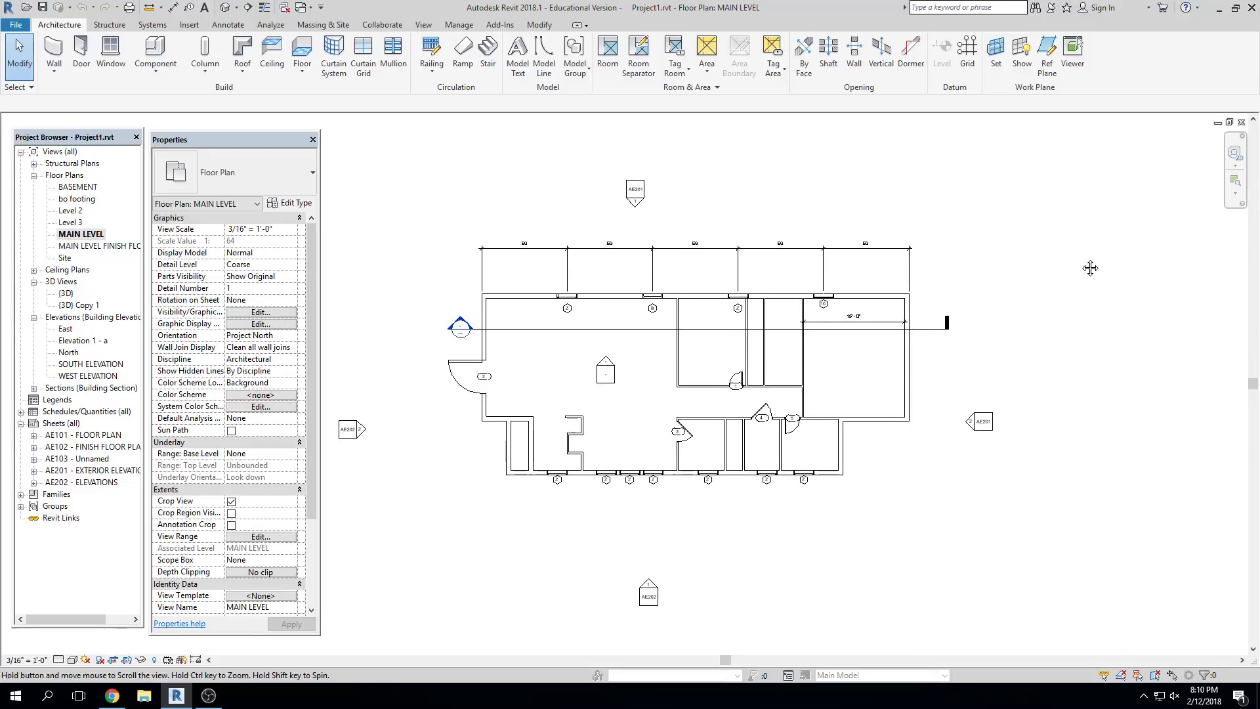
pyautogui.click(550, 336)
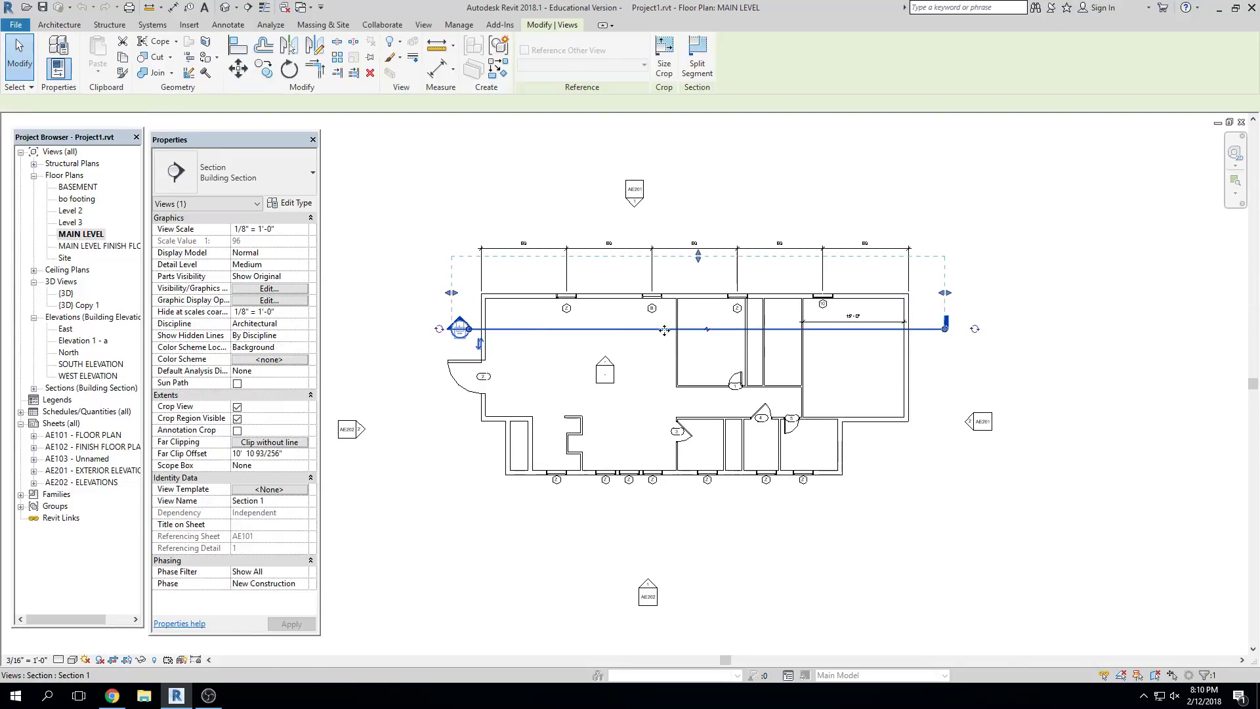
pyautogui.press('Delete')
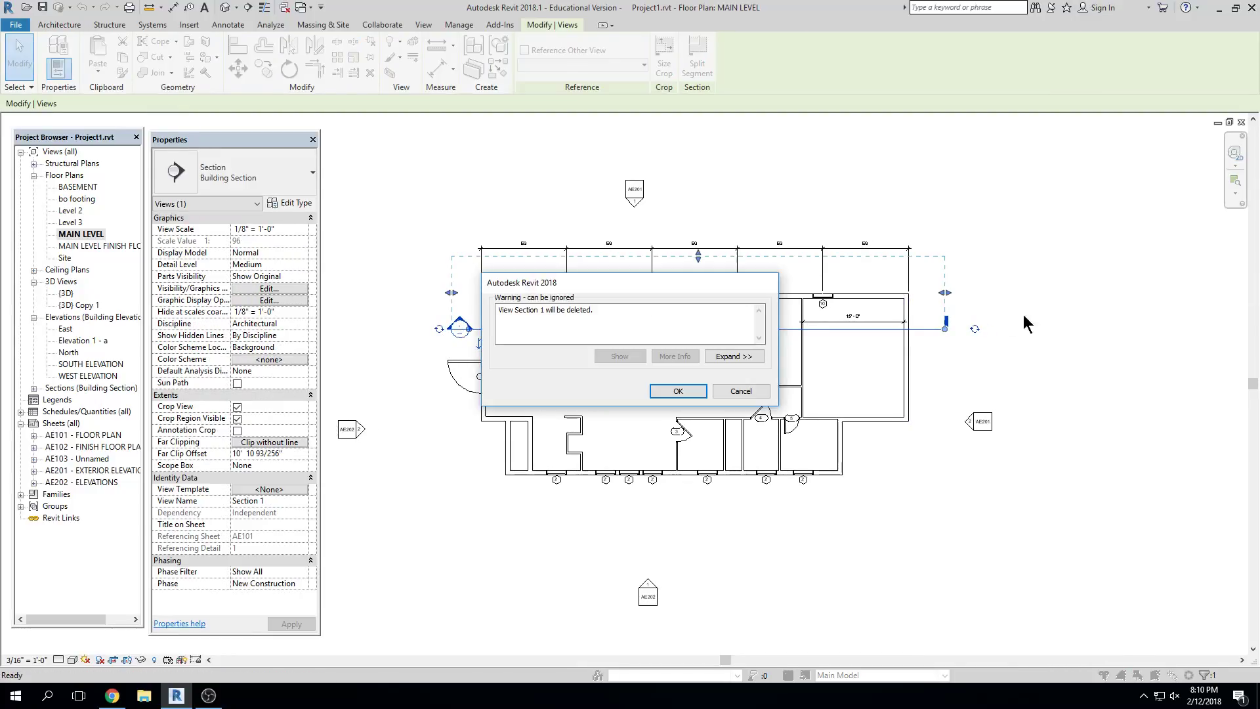
pyautogui.click(664, 391)
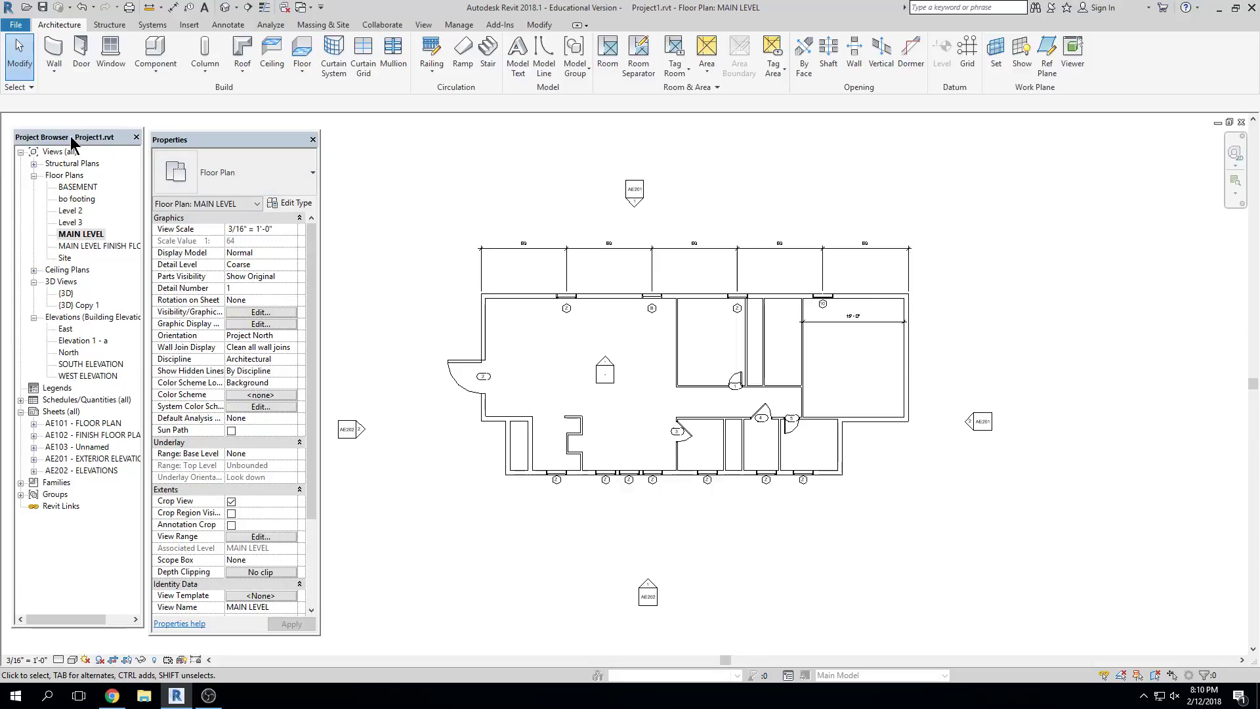
# Rename the MAIN LEVEL floor plan to MAIN LEVEL DIMENSION PLAN and apply the new name to the corresponding level and views
pyautogui.click(69, 241)
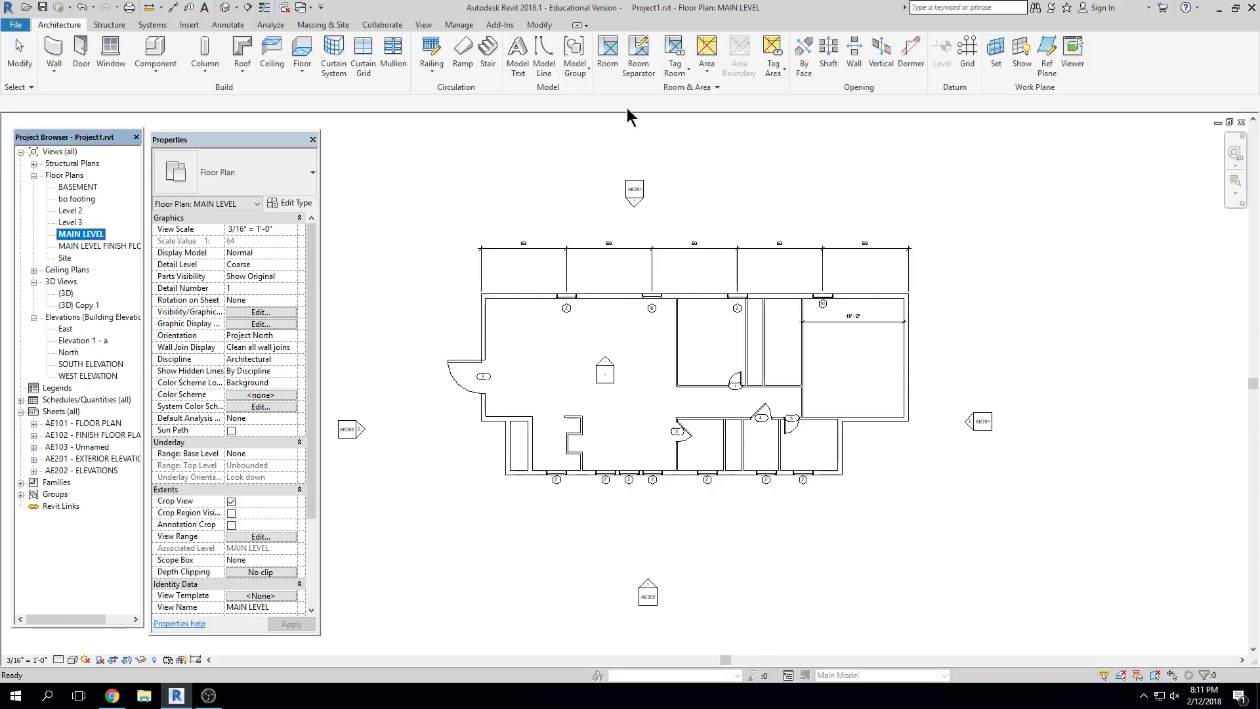
pyautogui.rightClick(97, 239)
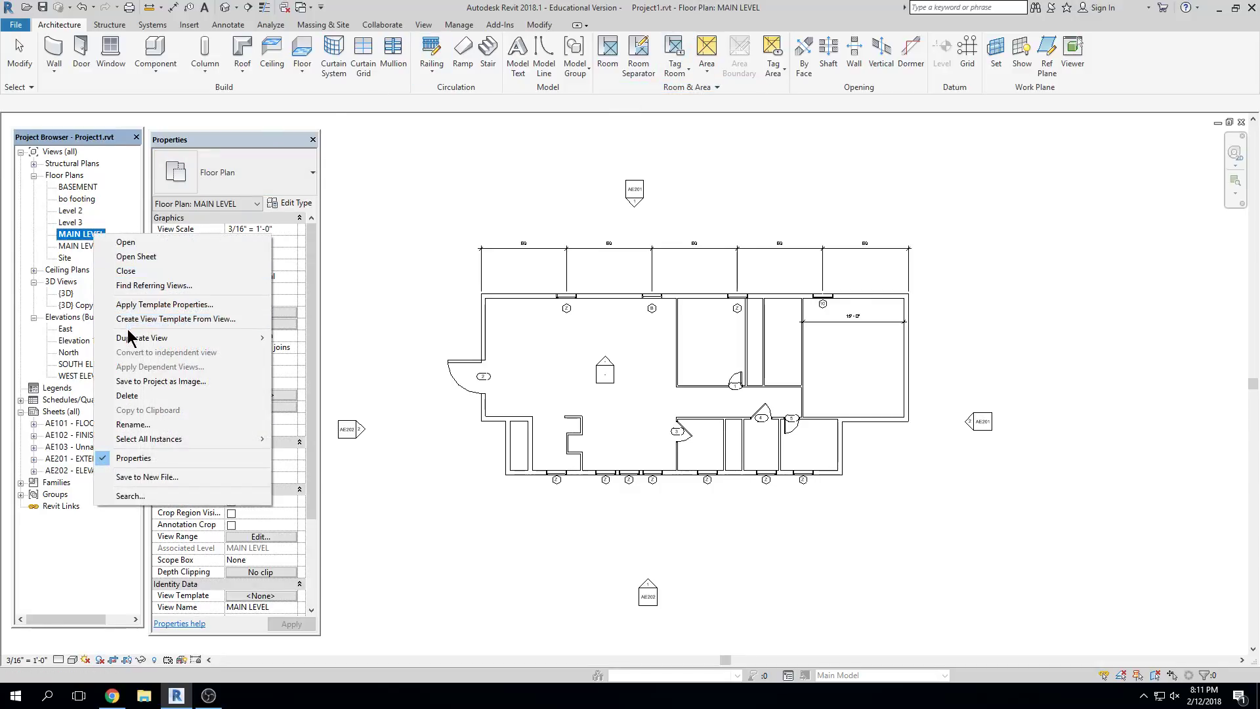
pyautogui.click(138, 425)
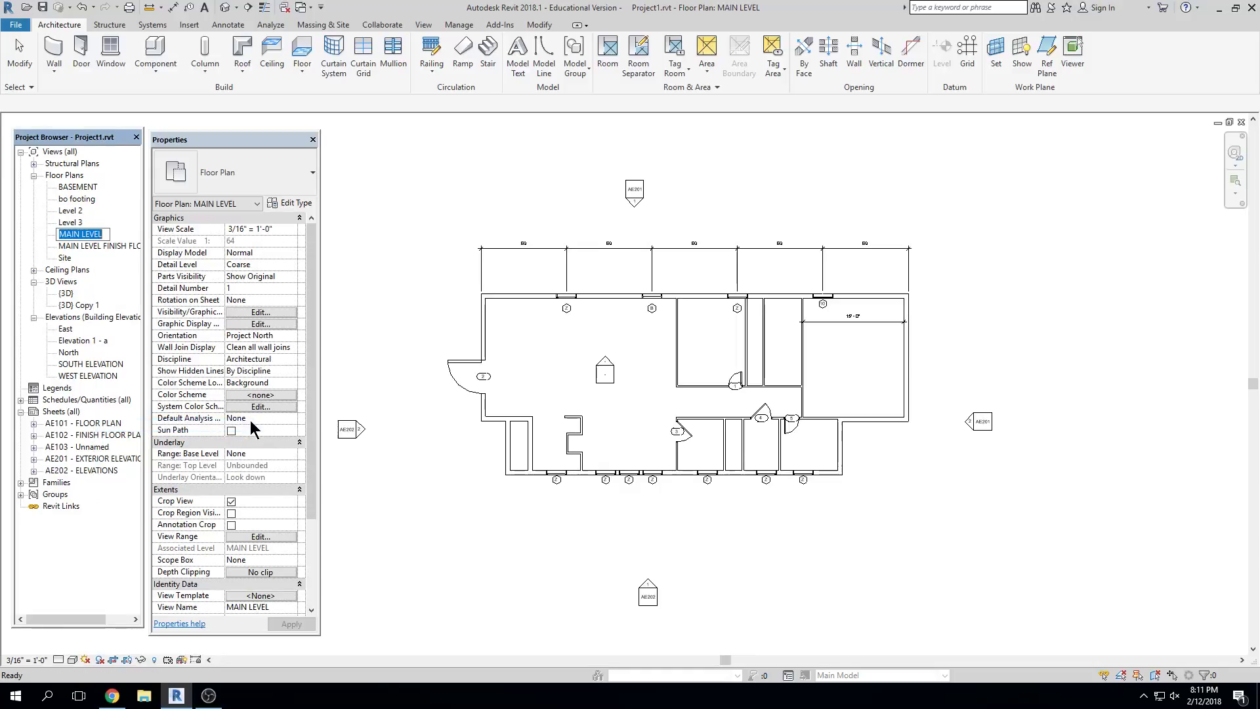
pyautogui.write('MAIN LEVEL')
pyautogui.write(' DIMENSION PL')
pyautogui.write('AN')
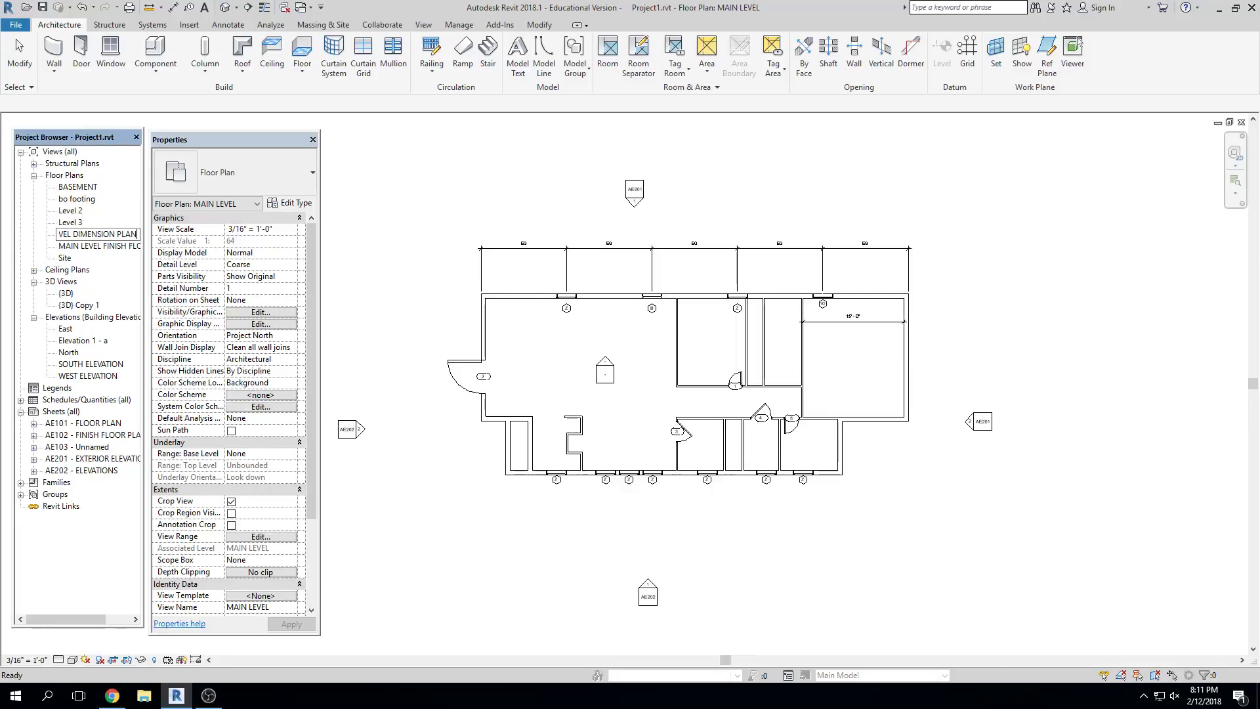
pyautogui.press('Return')
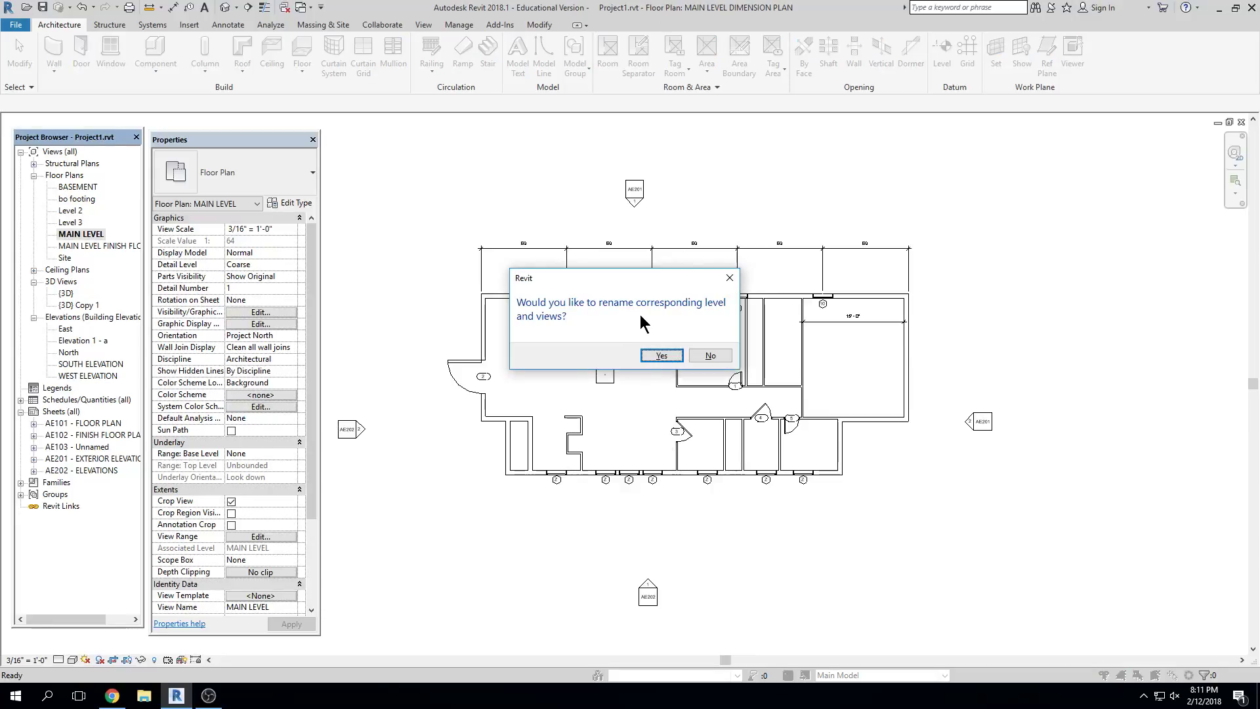
pyautogui.click(657, 355)
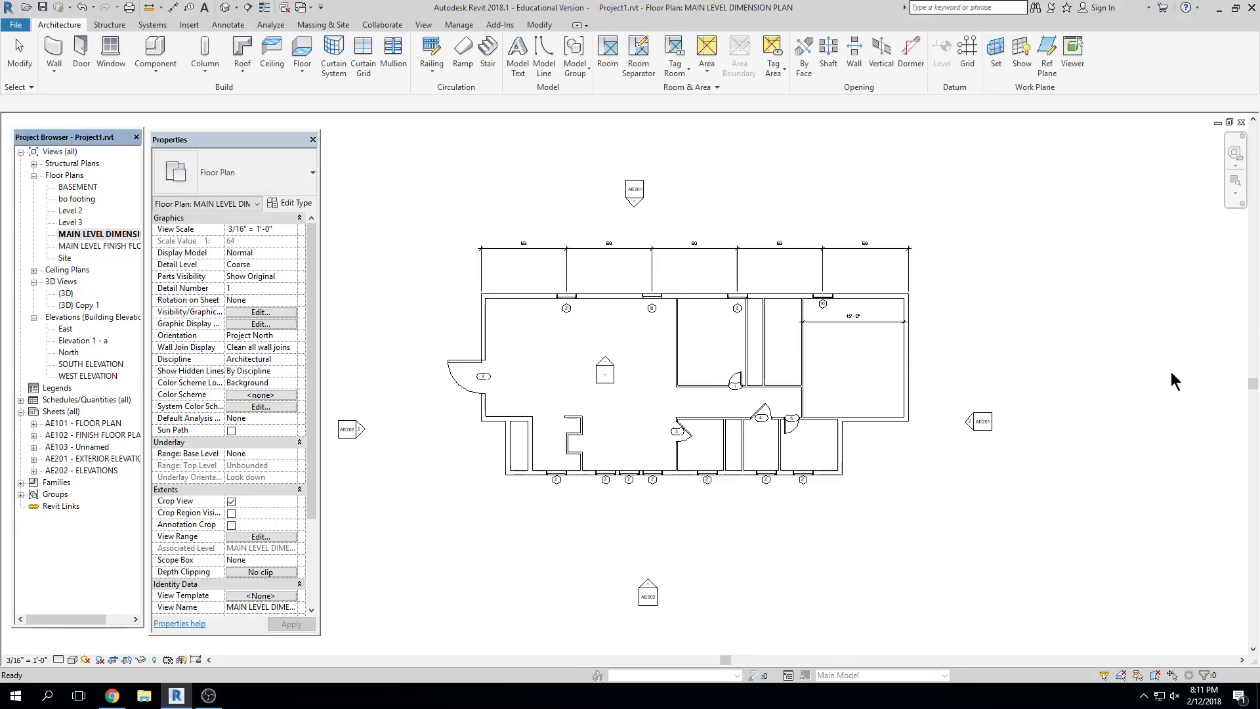
# Move the Properties palette aside and widen the Project Browser enough to fit the full view names
pyautogui.moveTo(270, 139); pyautogui.dragTo(343, 137)
pyautogui.moveTo(143, 156); pyautogui.dragTo(220, 157)
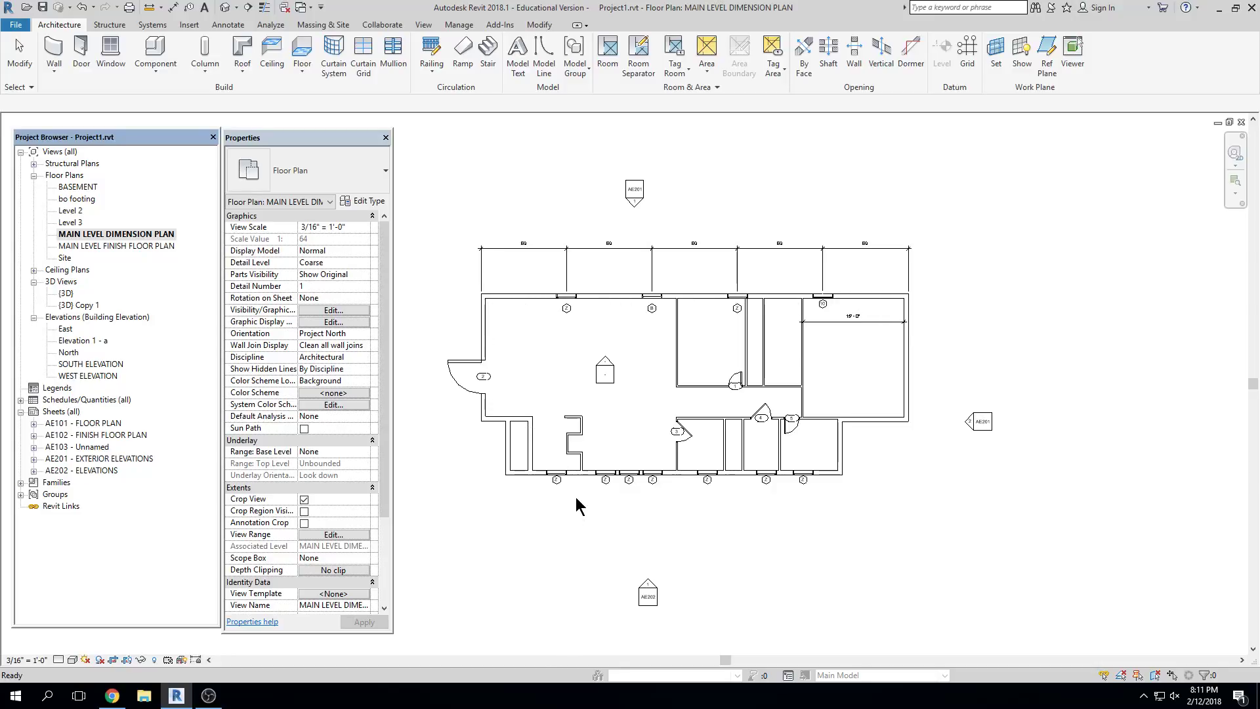
pyautogui.rightClick(119, 236)
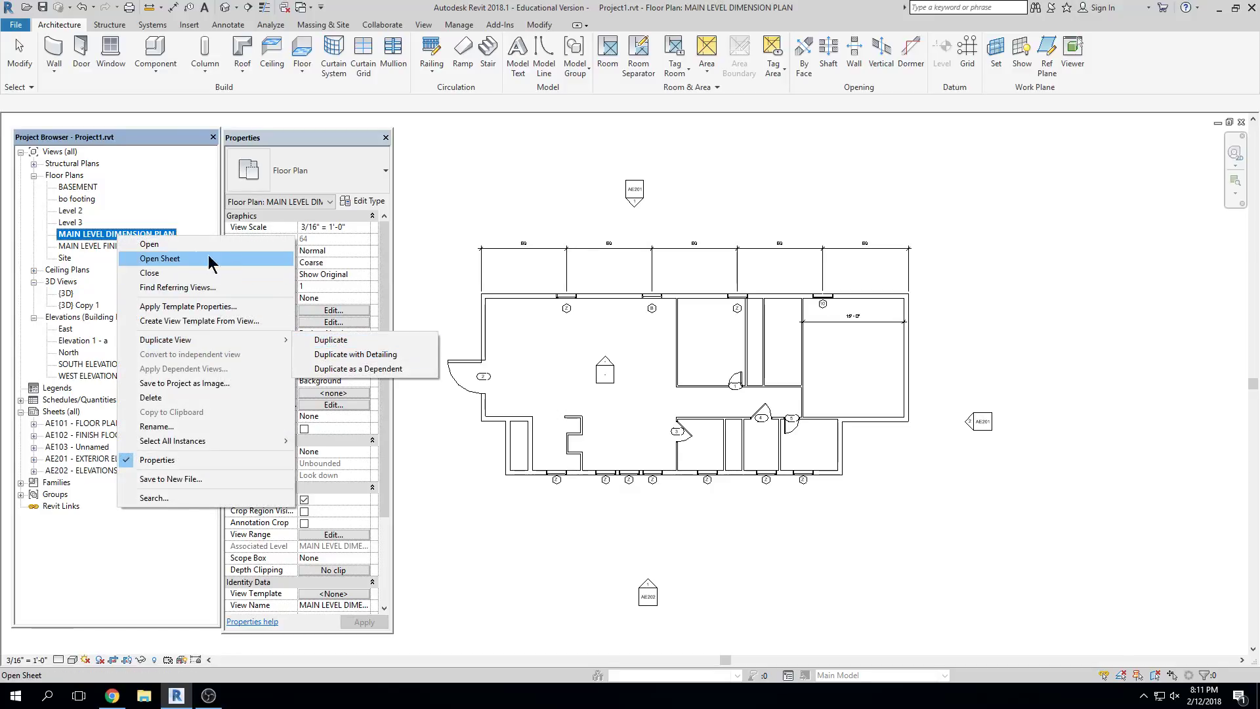
pyautogui.click(89, 248)
# Open the MAIN LEVEL FINISH FLOOR PLAN view and delete the EQ dimension string above the building
pyautogui.click(89, 247)
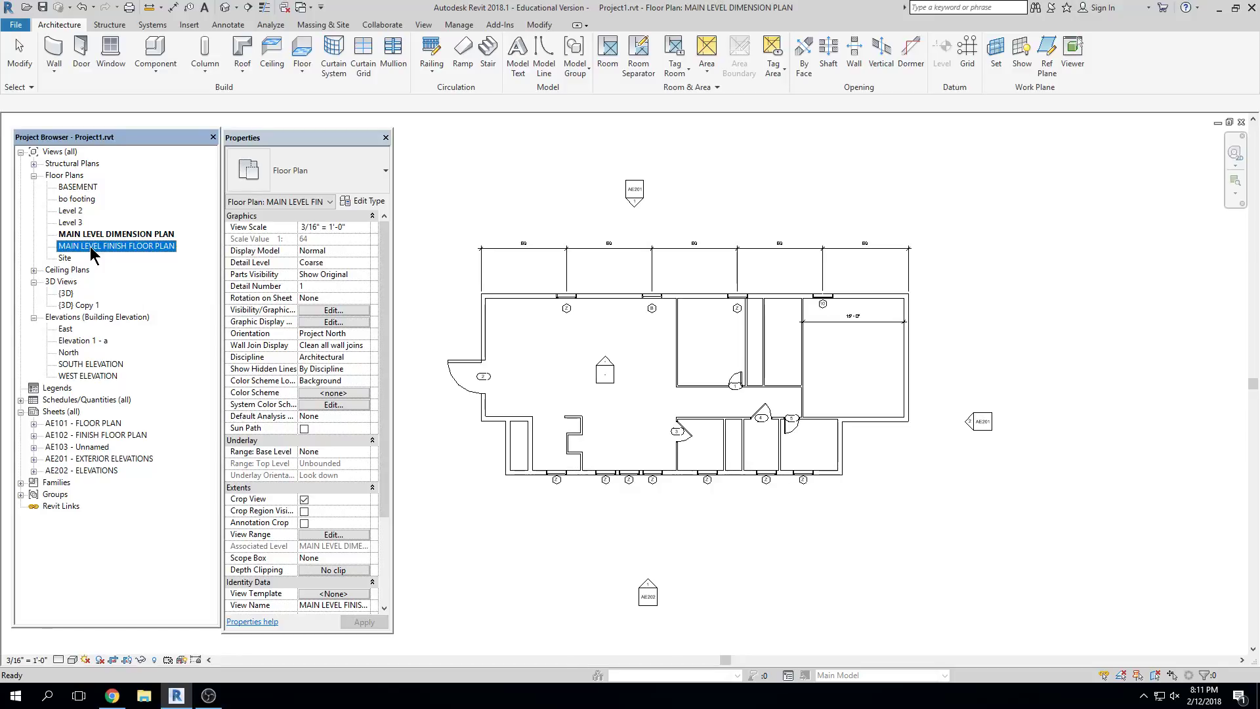
pyautogui.doubleClick(91, 248)
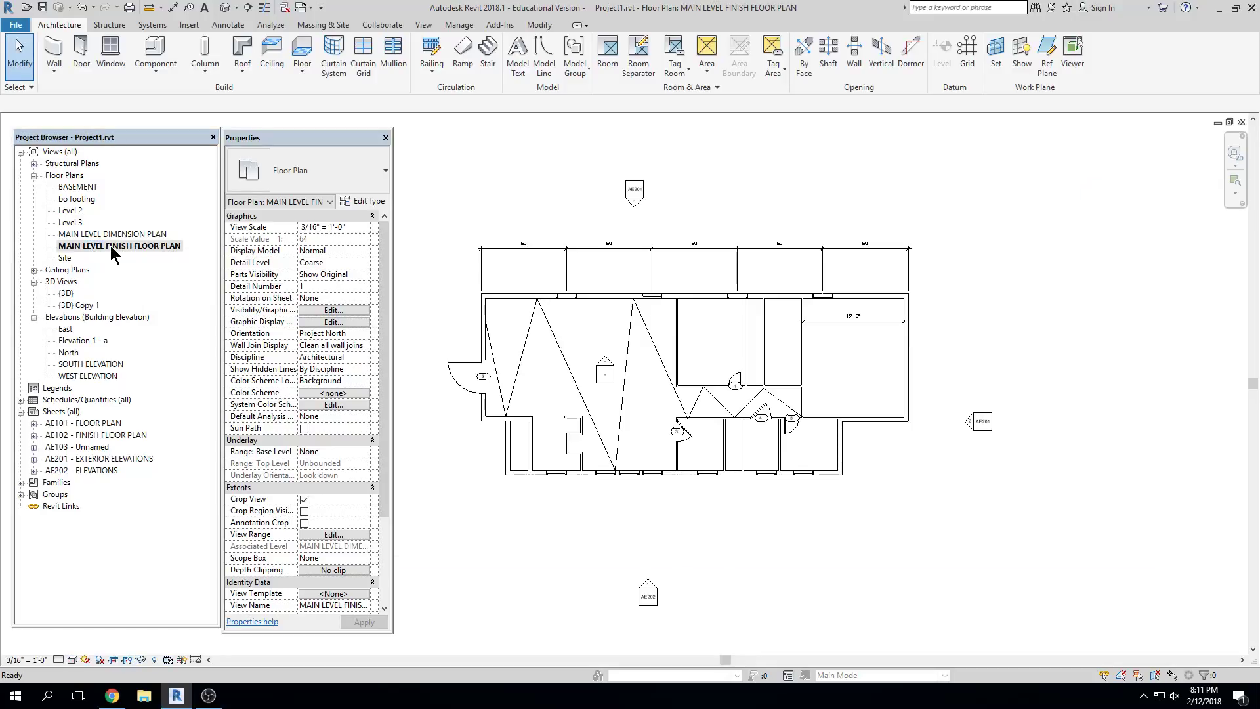
pyautogui.rightClick(111, 249)
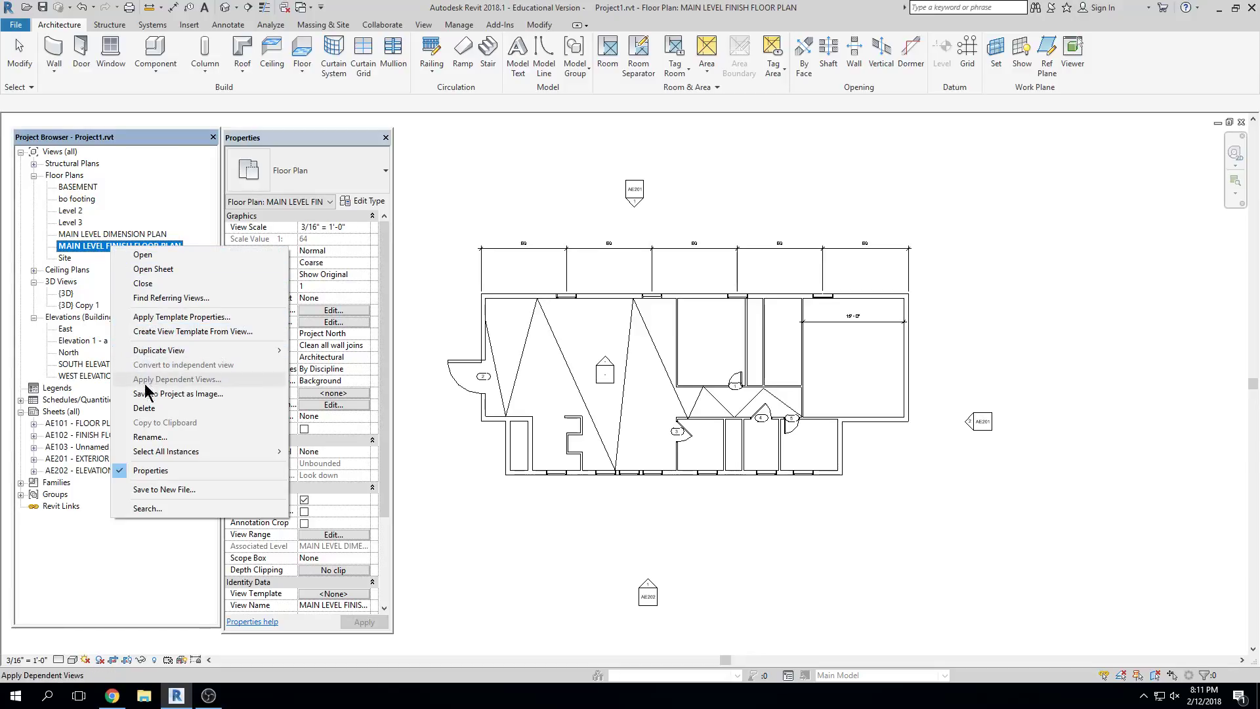
pyautogui.press('Escape')
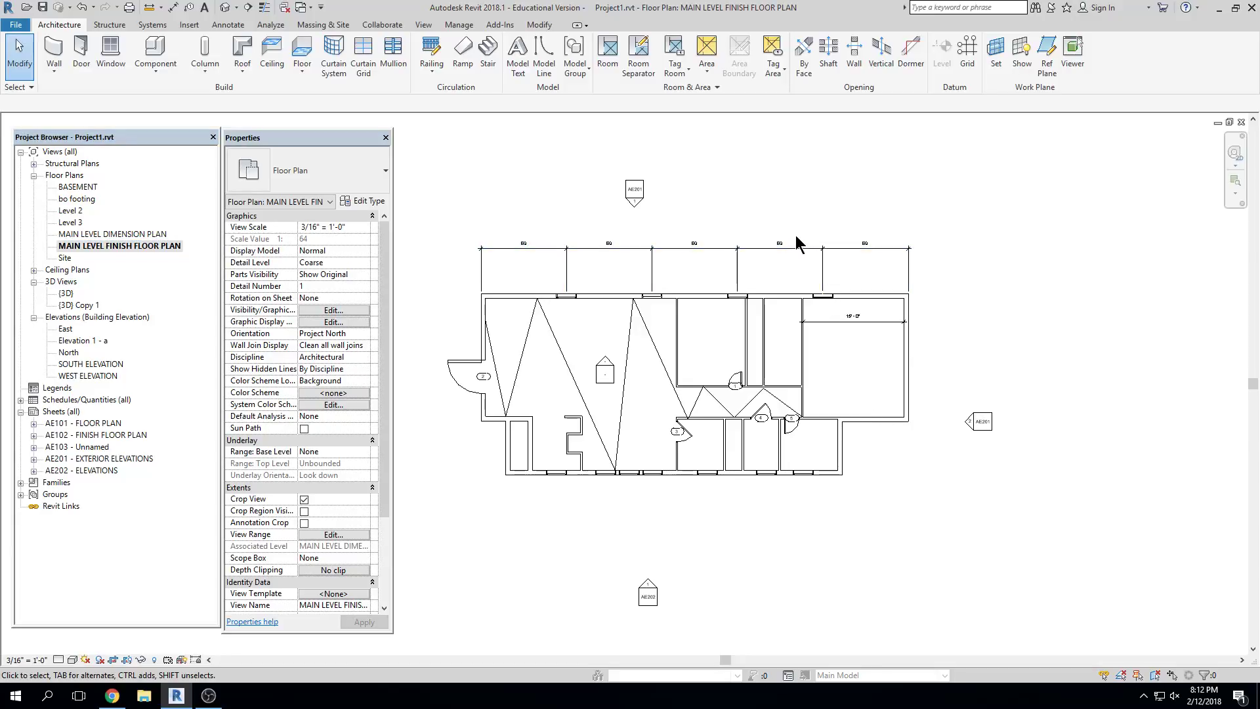
pyautogui.click(769, 247)
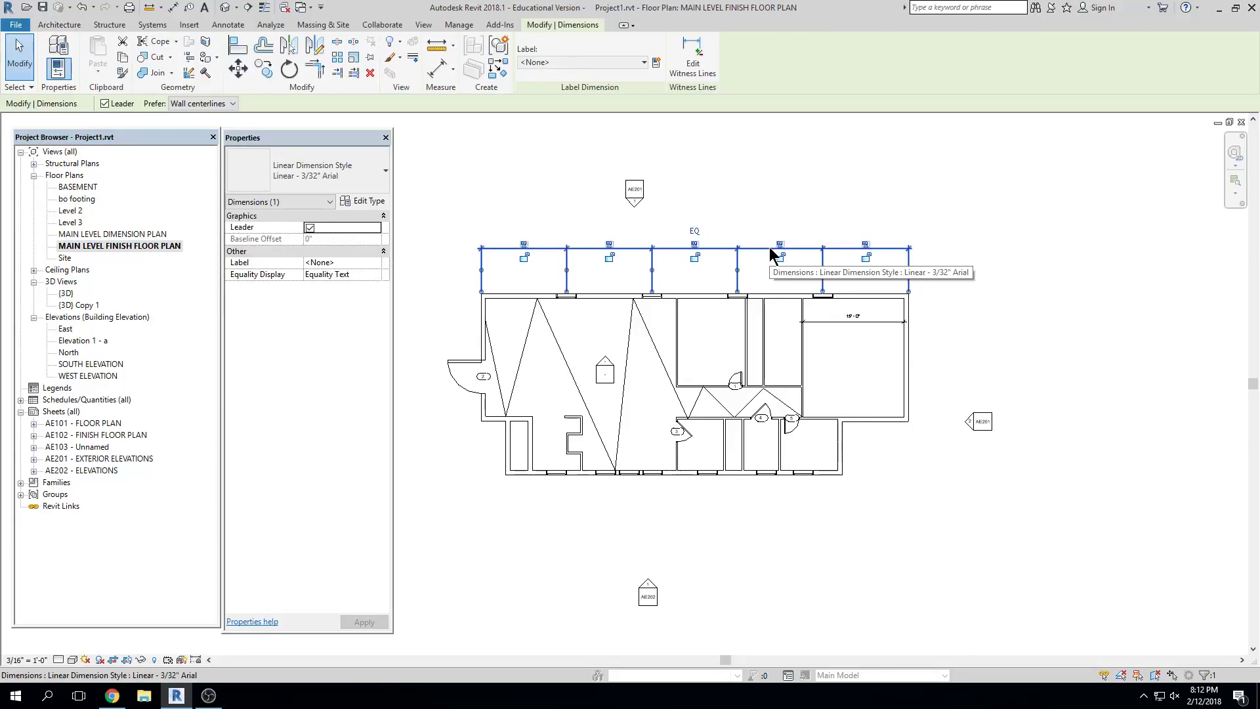
pyautogui.press('Delete')
pyautogui.click(1156, 665)
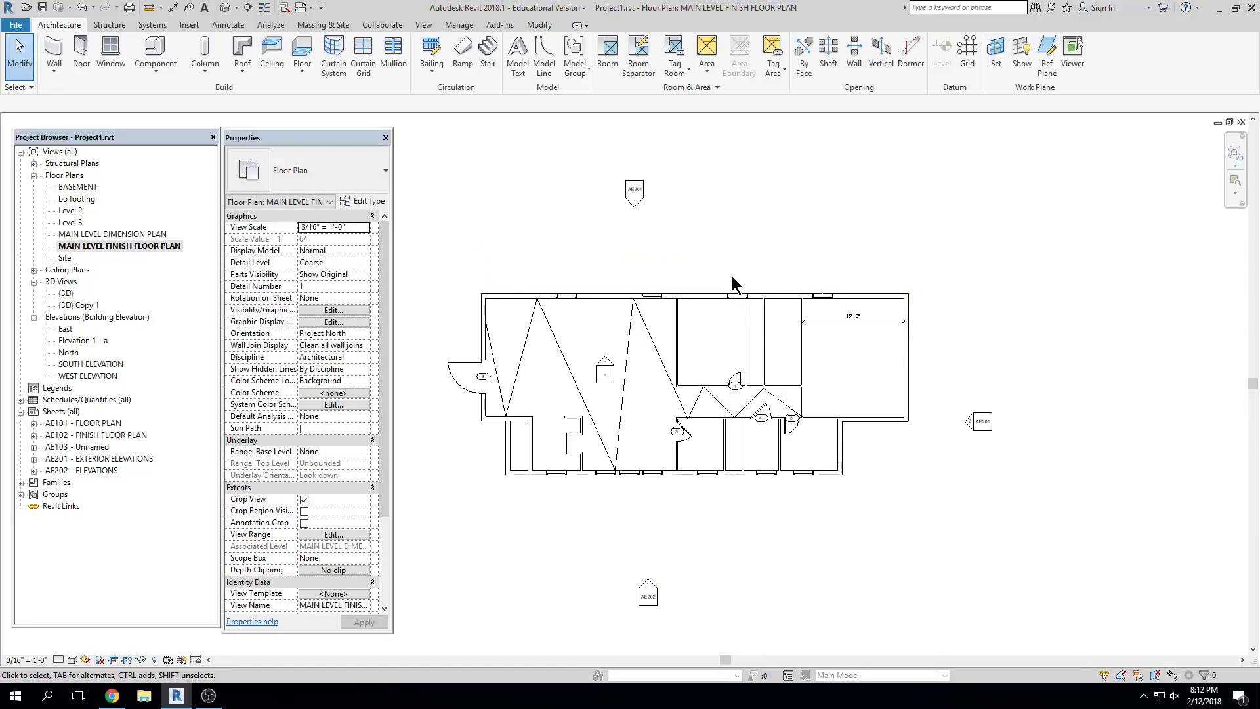
# Open the MAIN LEVEL DIMENSION PLAN view to compare its dimensions with the finish floor plan
pyautogui.doubleClick(108, 235)
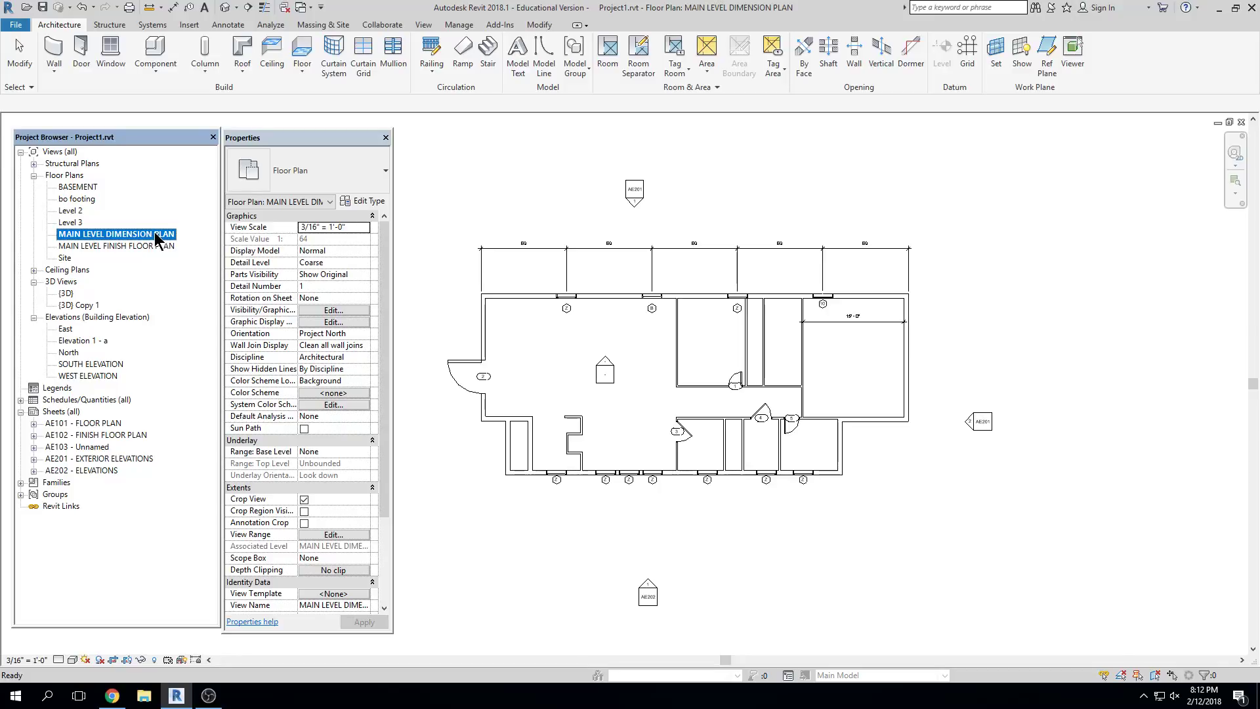
pyautogui.click(134, 247)
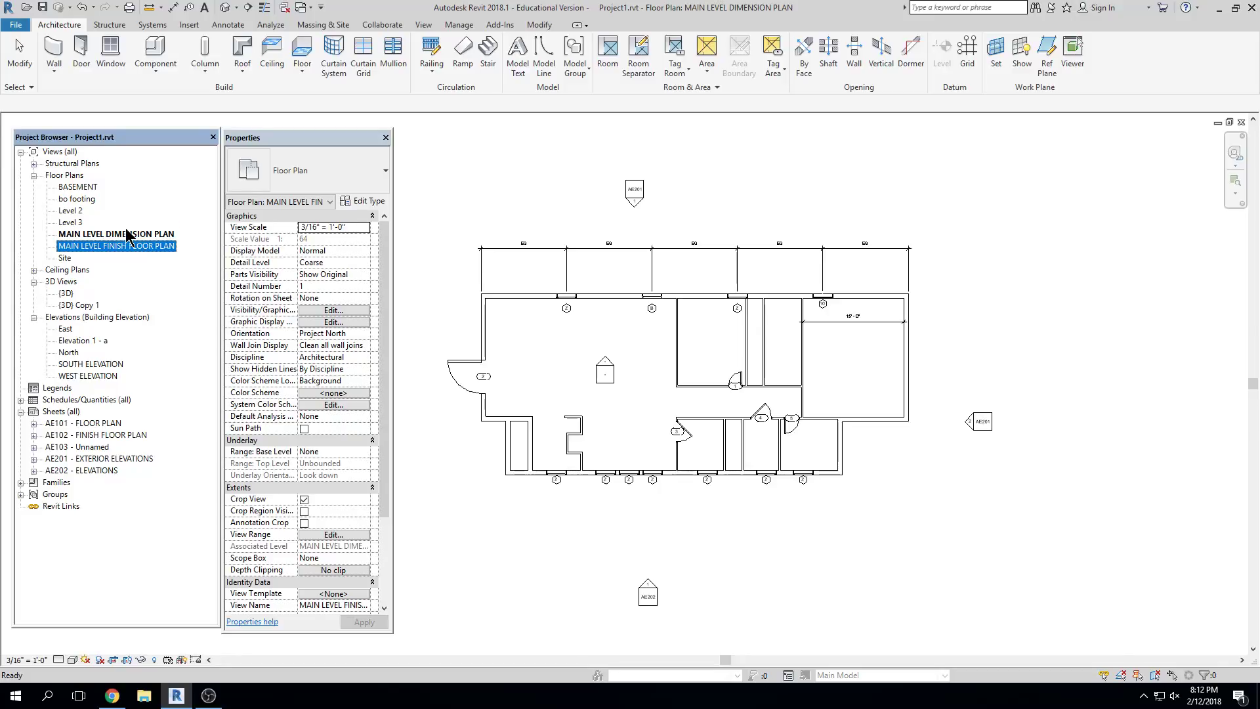
pyautogui.click(124, 235)
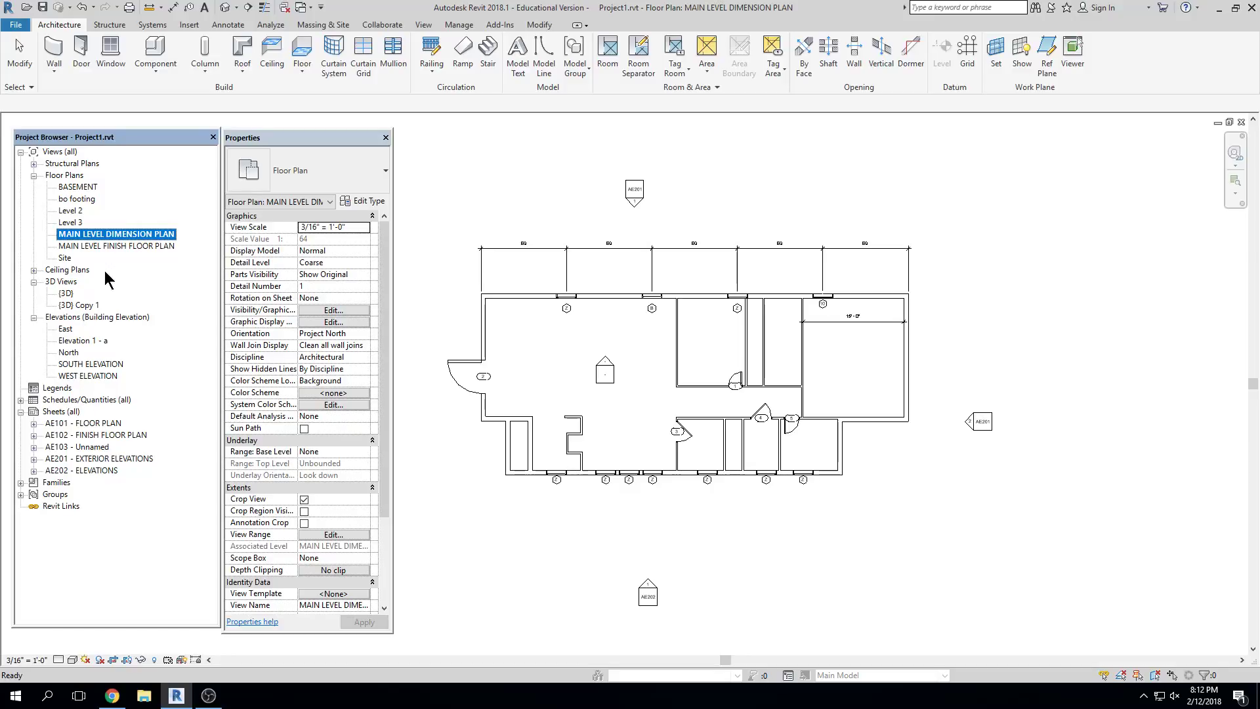
# Open sheet AE101 - FLOOR PLAN and delete the floor plan viewport from it
pyautogui.click(66, 423)
pyautogui.doubleClick(50, 424)
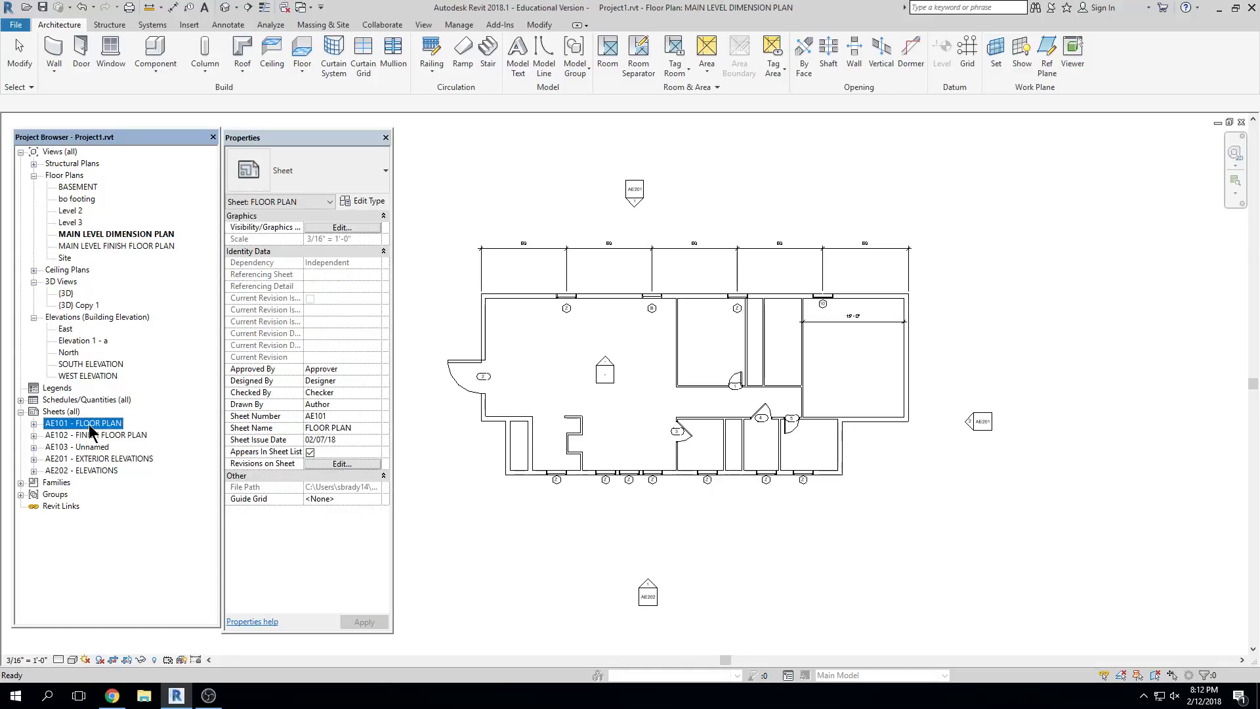
pyautogui.scroll(-2, 794, 461)
pyautogui.moveTo(794, 460); pyautogui.dragTo(831, 447, button='middle')
pyautogui.scroll(1, 831, 447)
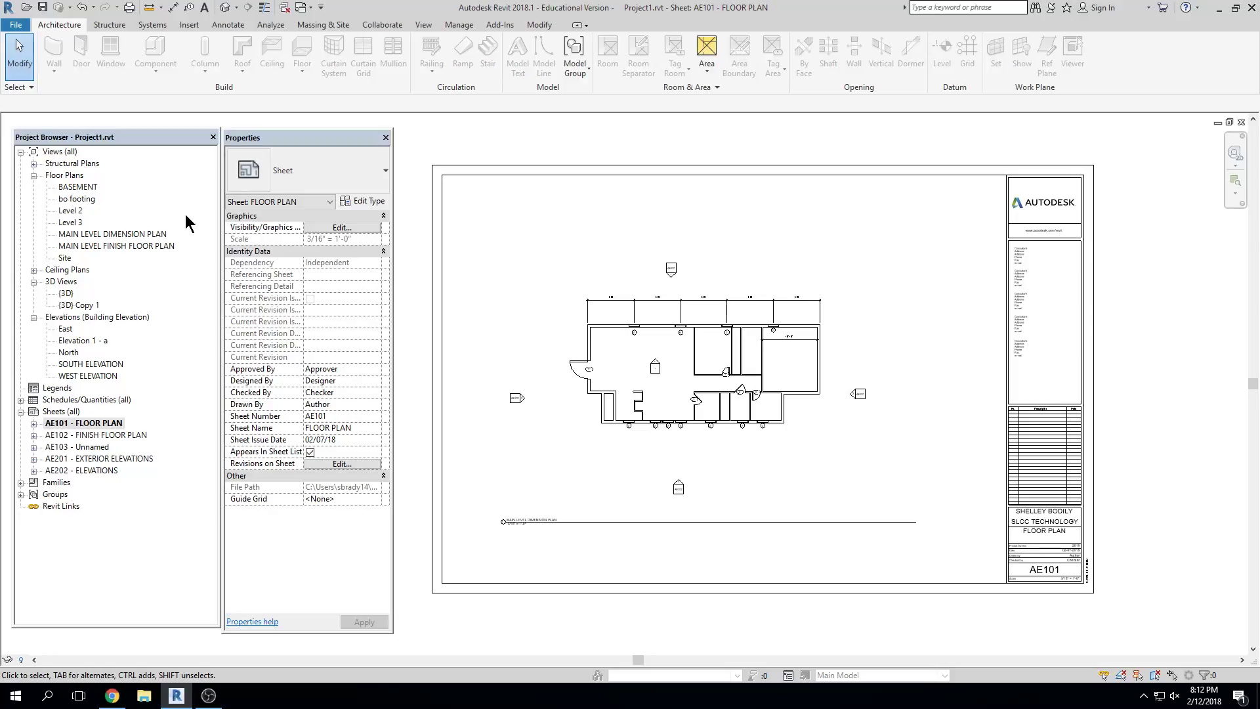
pyautogui.click(104, 236)
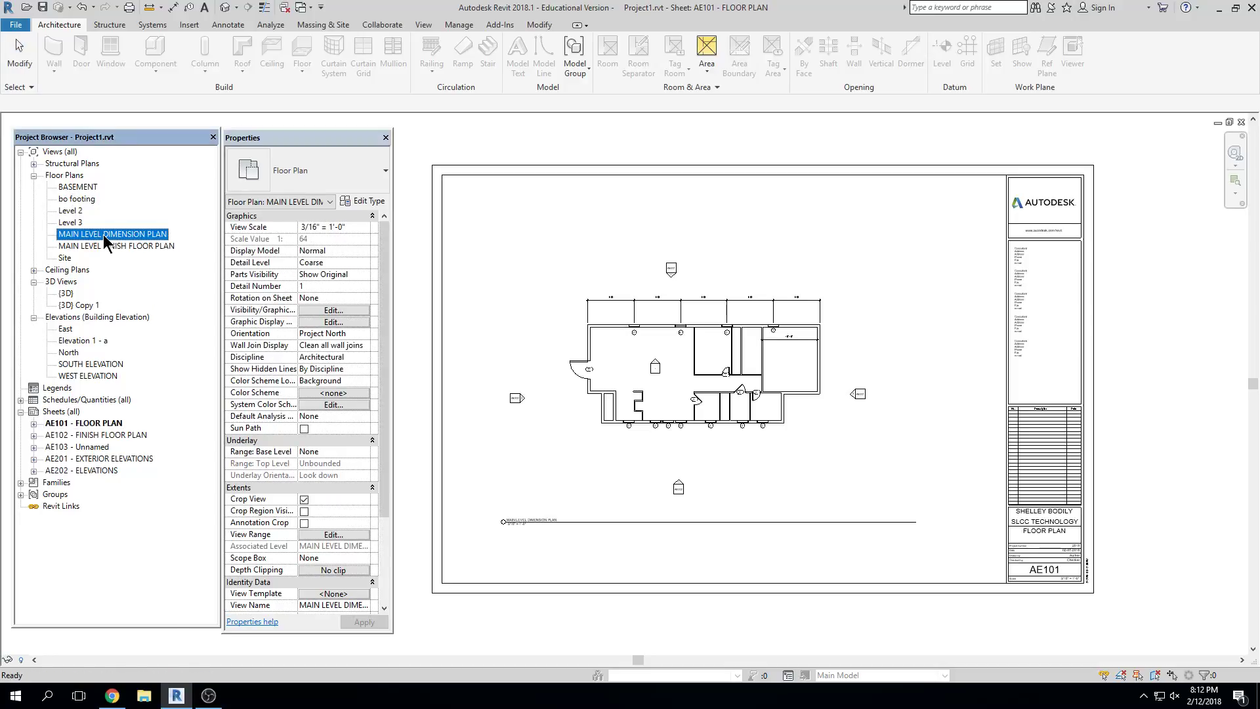
pyautogui.click(711, 364)
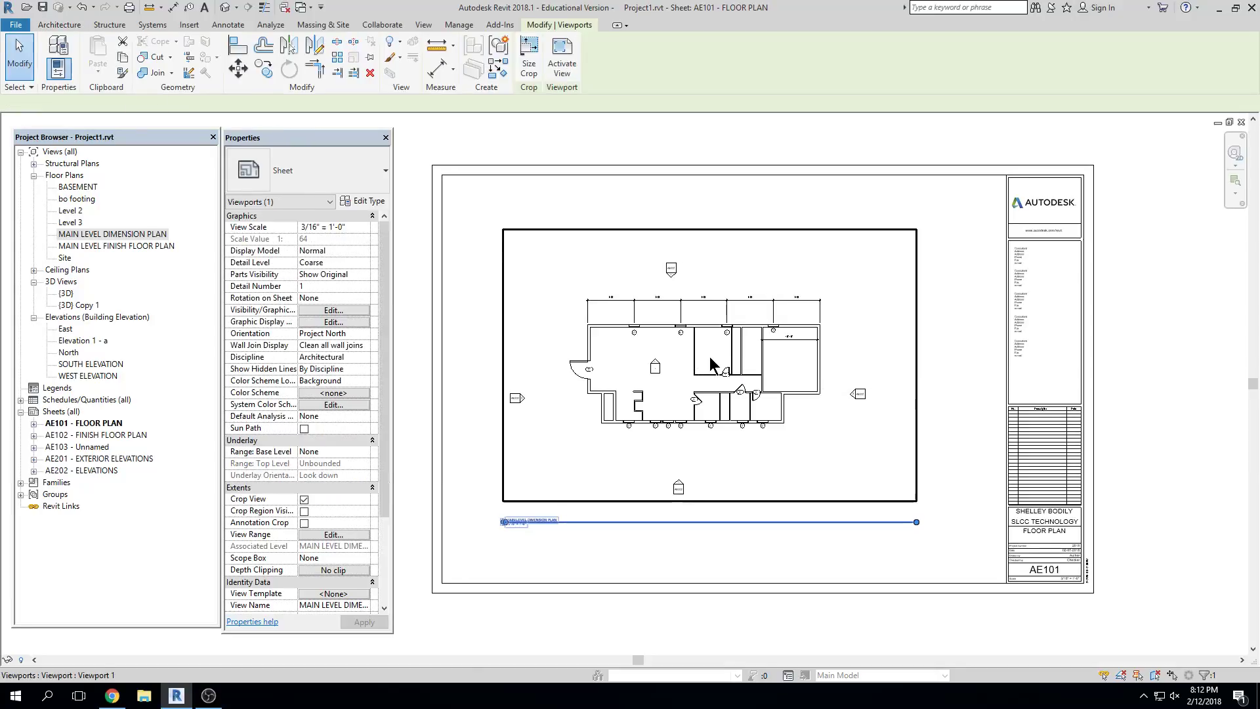
pyautogui.press('Delete')
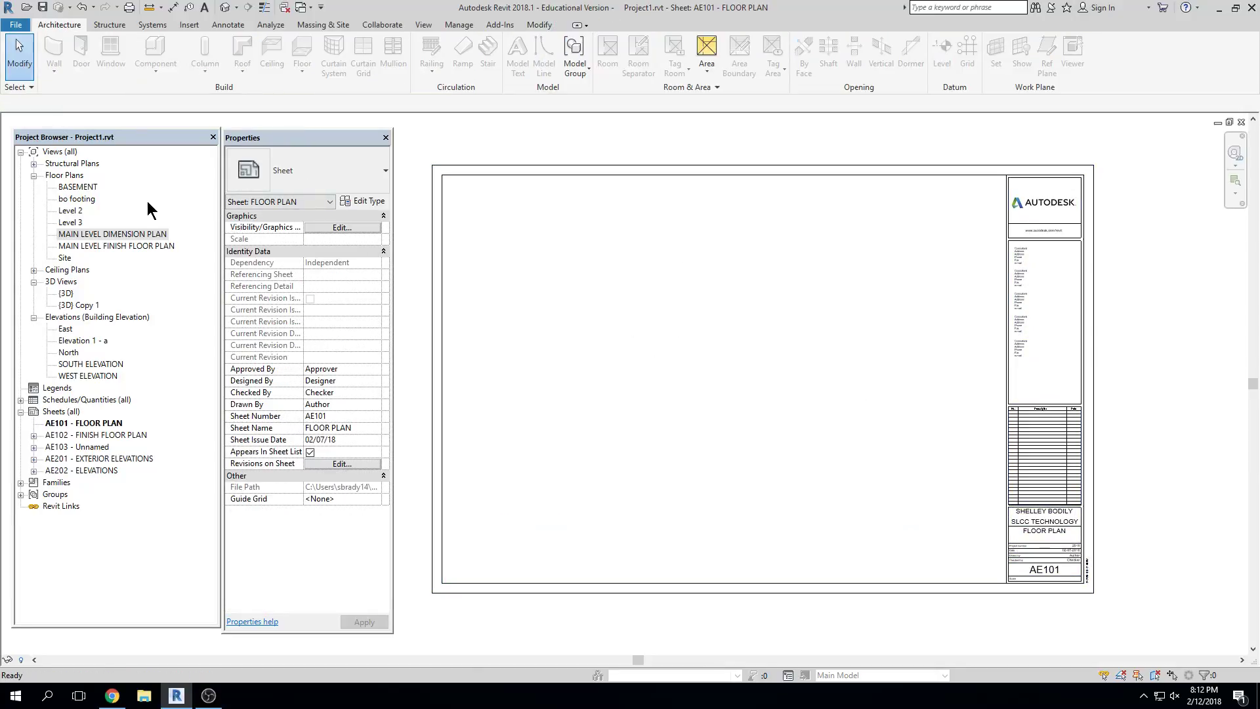
# Place the MAIN LEVEL DIMENSION PLAN view in the middle of sheet AE101's drawing area
pyautogui.click(134, 233)
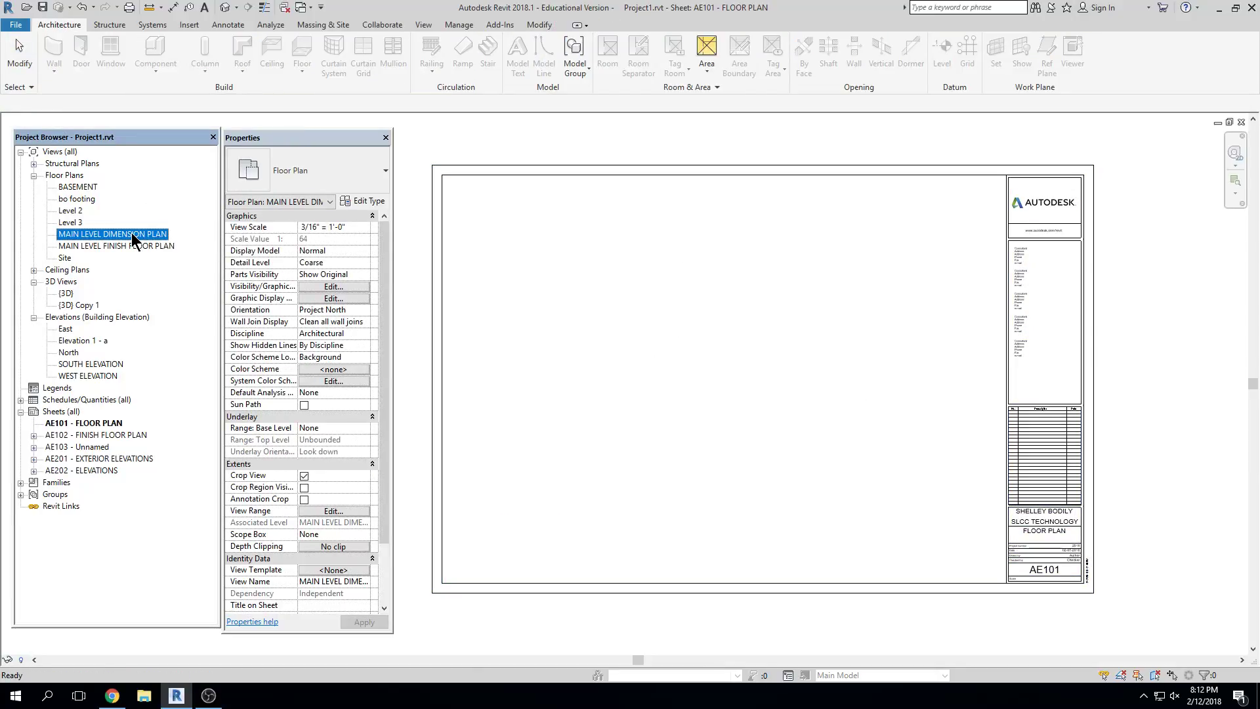
pyautogui.moveTo(133, 235); pyautogui.dragTo(724, 385)
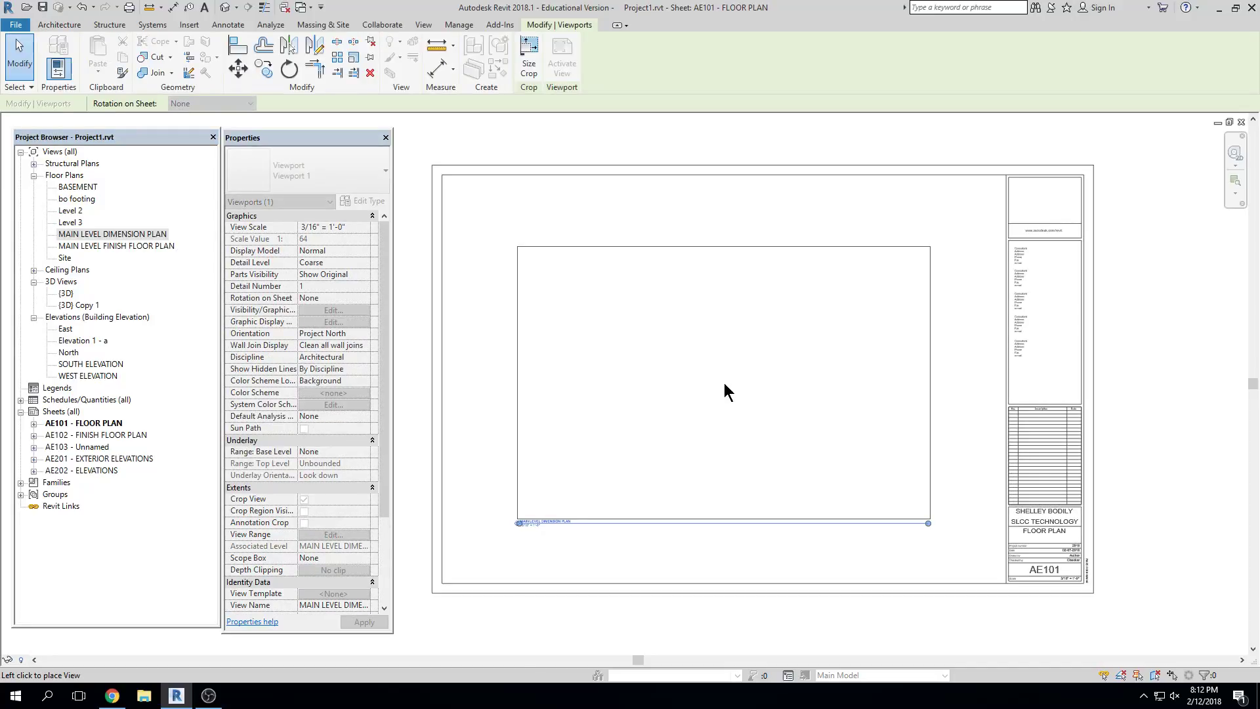
pyautogui.click(722, 372)
pyautogui.click(1150, 426)
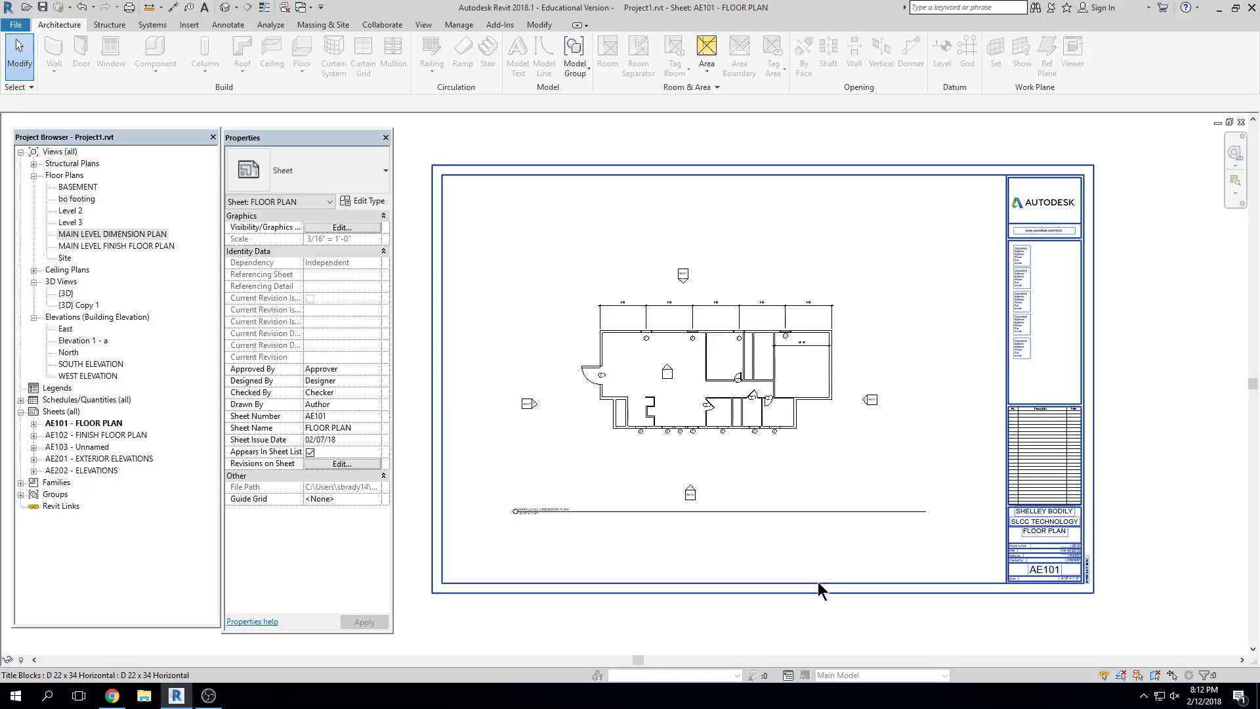
pyautogui.scroll(1, 921, 533)
pyautogui.moveTo(921, 533); pyautogui.dragTo(814, 560, button='middle')
pyautogui.moveTo(717, 535); pyautogui.dragTo(894, 545, button='middle')
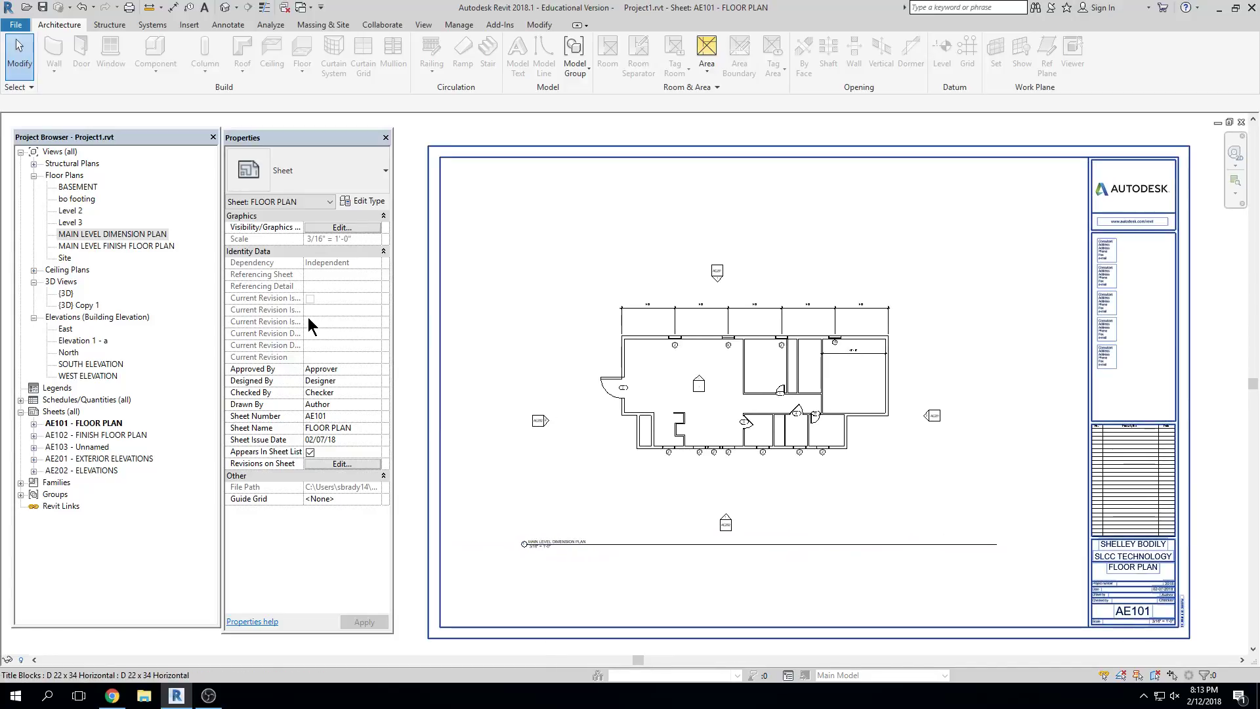
pyautogui.click(75, 187)
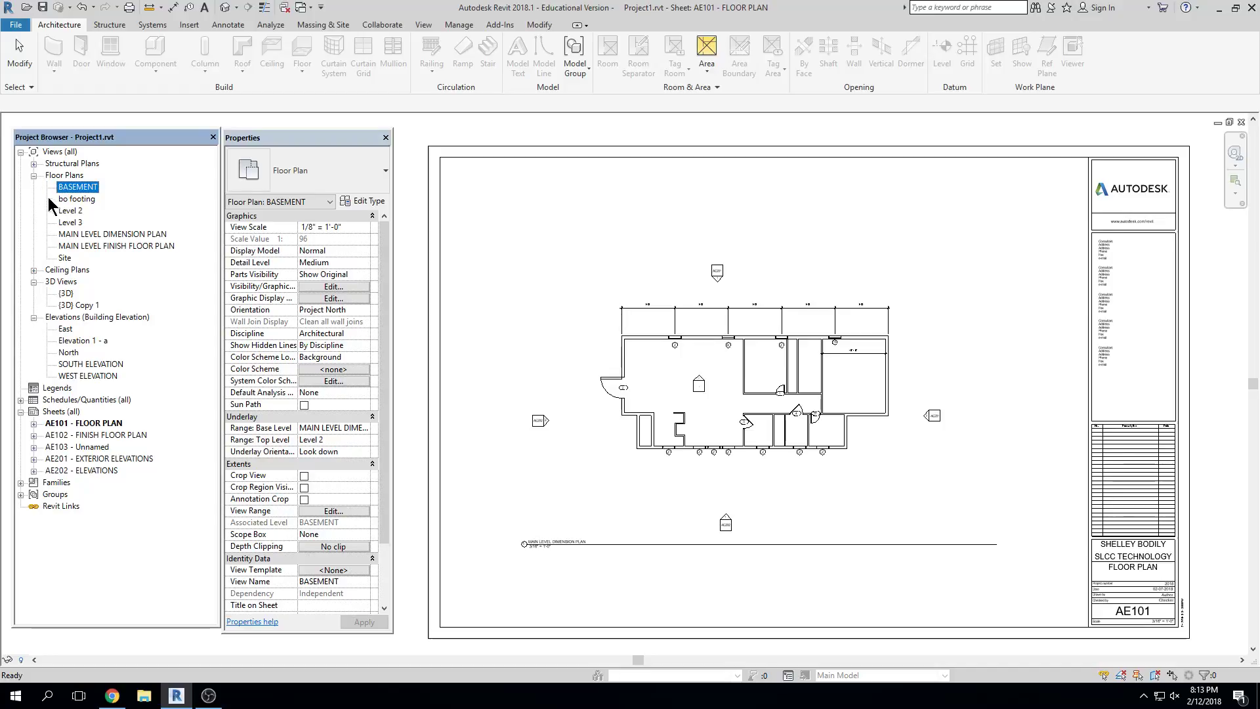
pyautogui.click(61, 271)
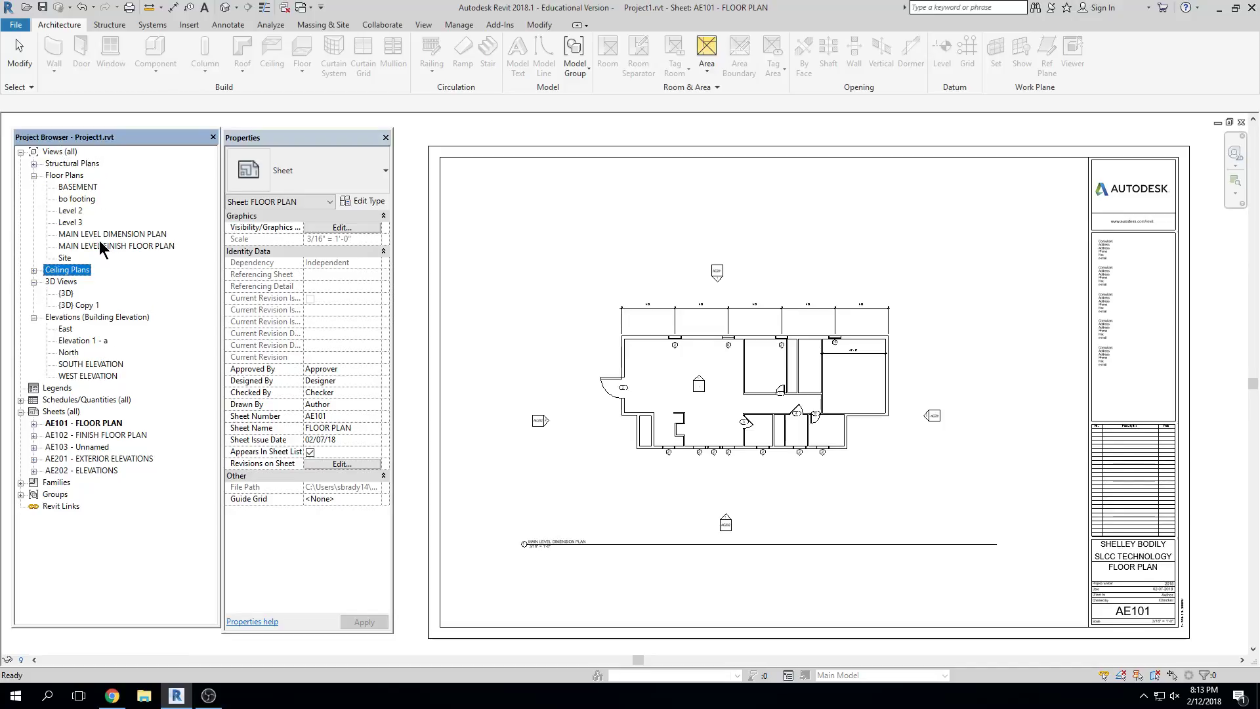
# Review the MAIN LEVEL DIMENSION PLAN view and return to sheet AE101 - FLOOR PLAN
pyautogui.doubleClick(77, 235)
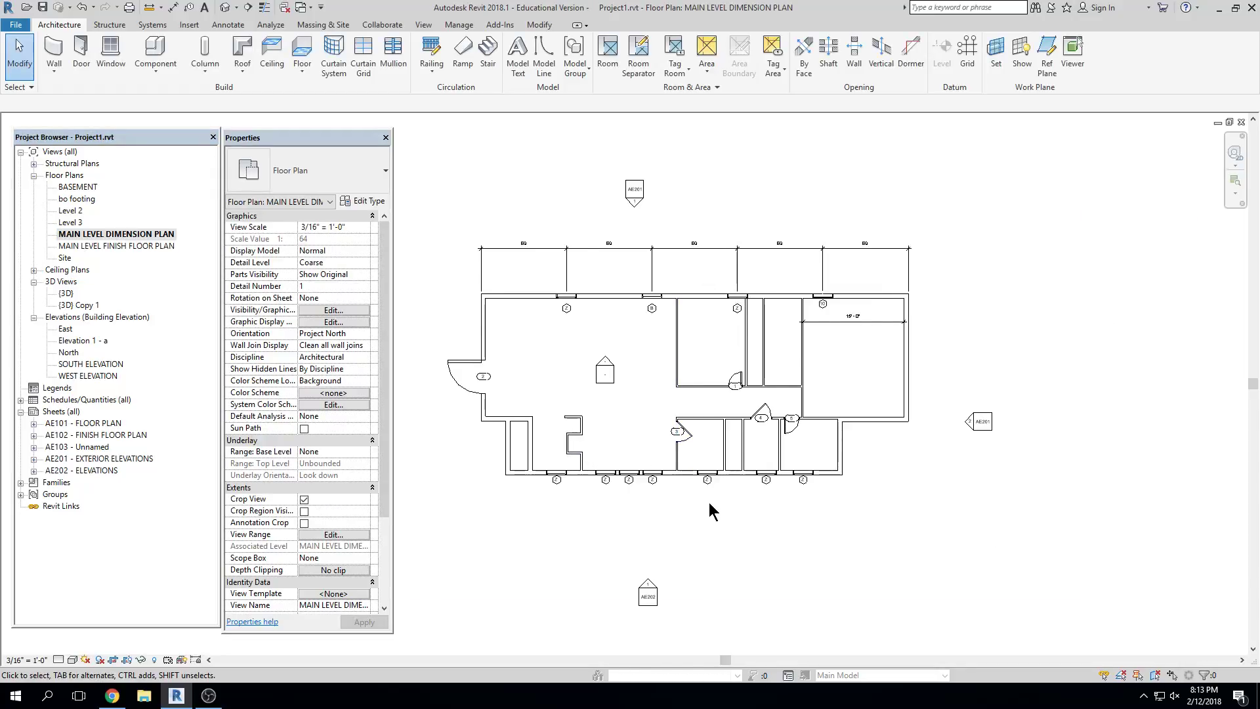
pyautogui.scroll(2, 712, 453)
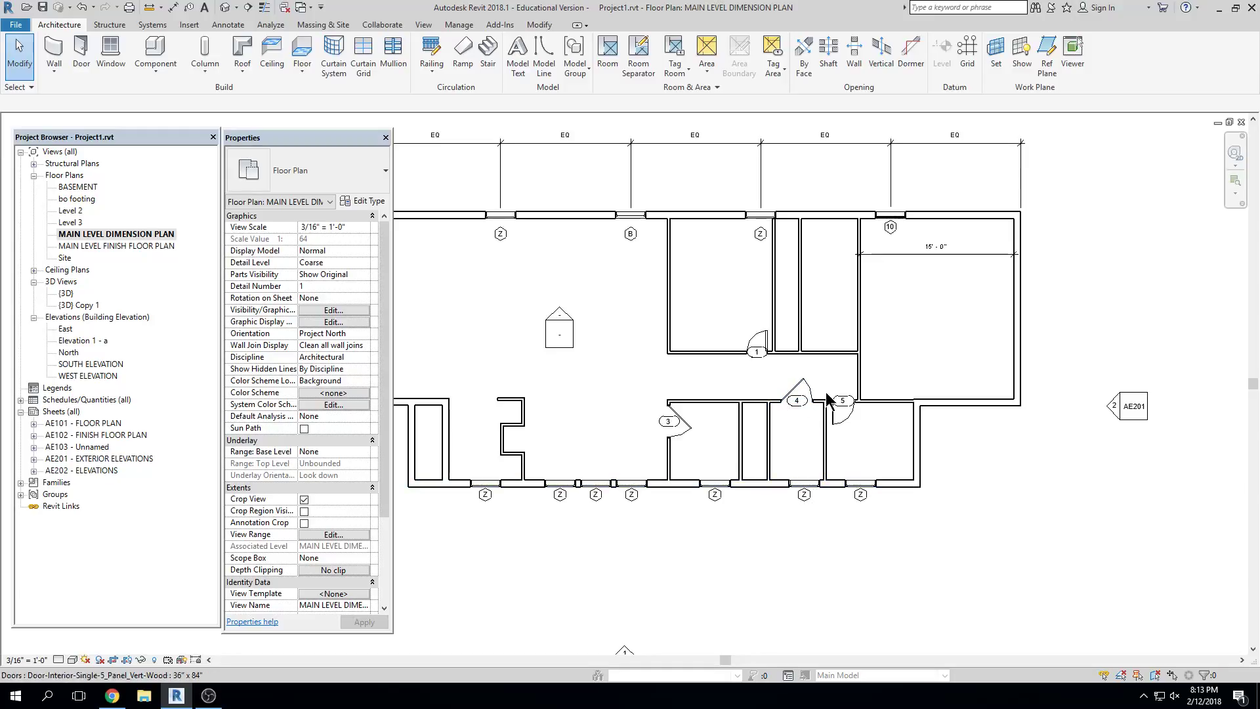
pyautogui.scroll(-3, 800, 446)
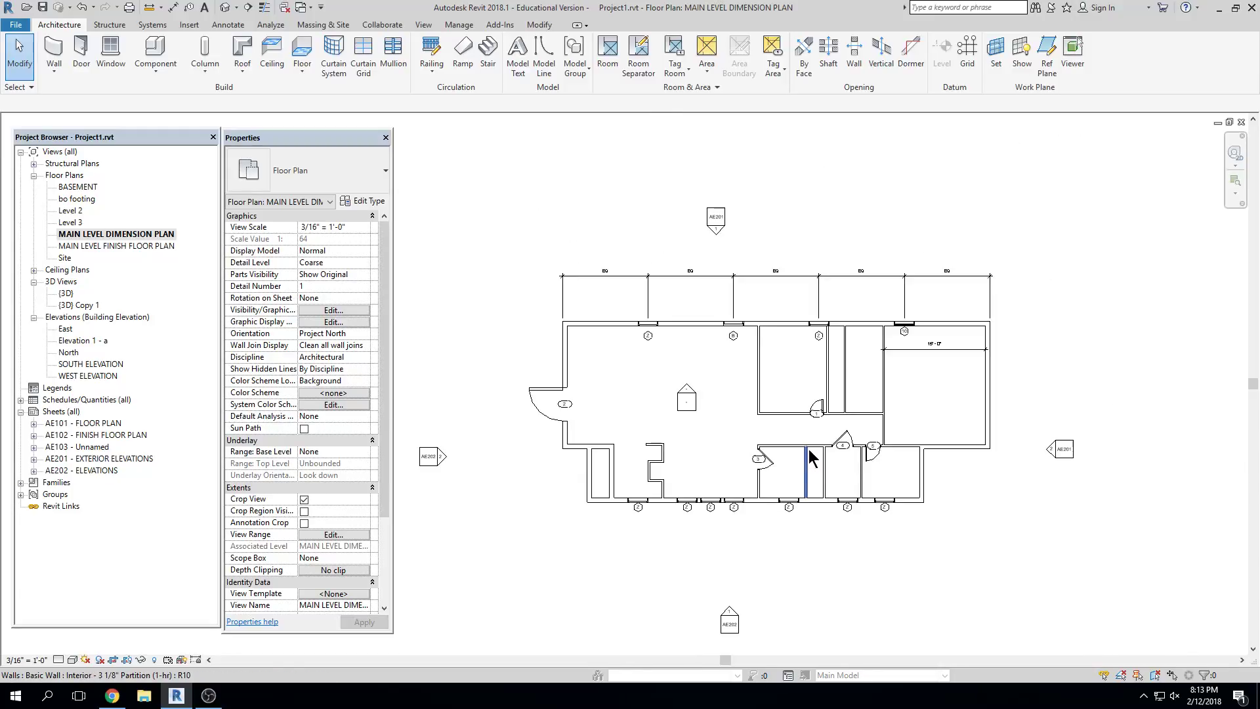
pyautogui.scroll(-2, 847, 485)
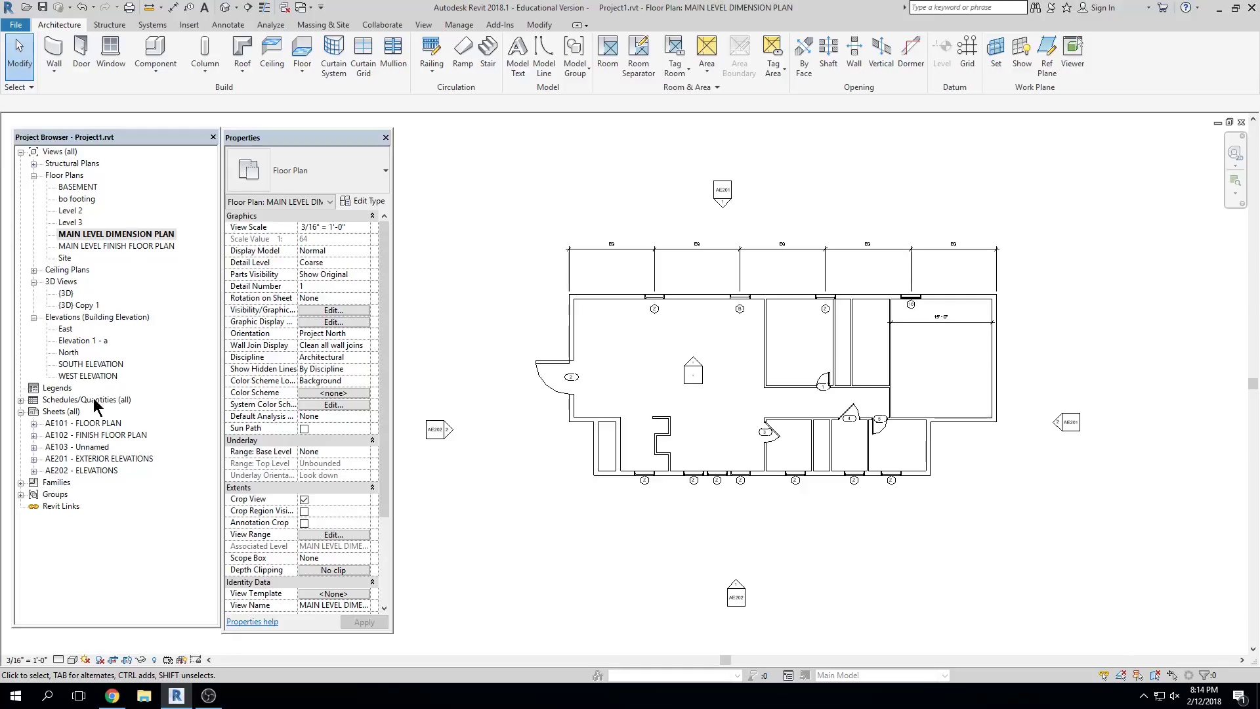
pyautogui.doubleClick(84, 423)
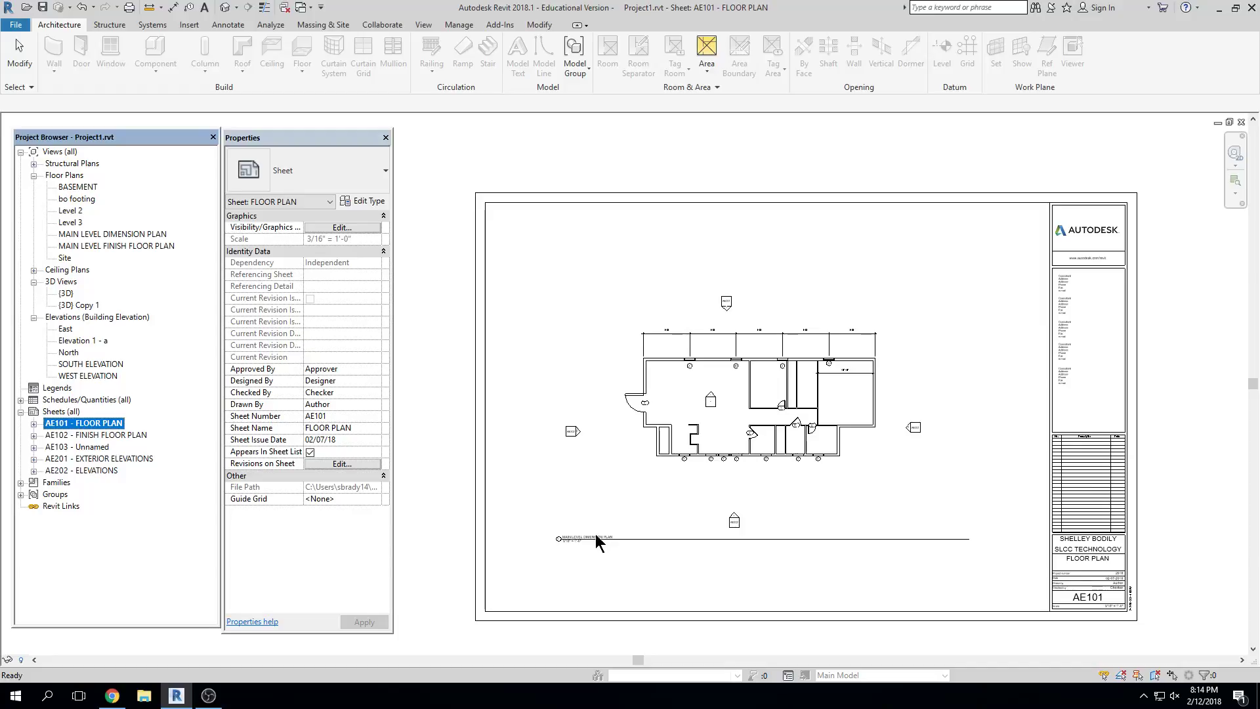
# In the MAIN LEVEL DIMENSION PLAN view, draw a rectangular callout around the room entered through door 4
pyautogui.click(64, 235)
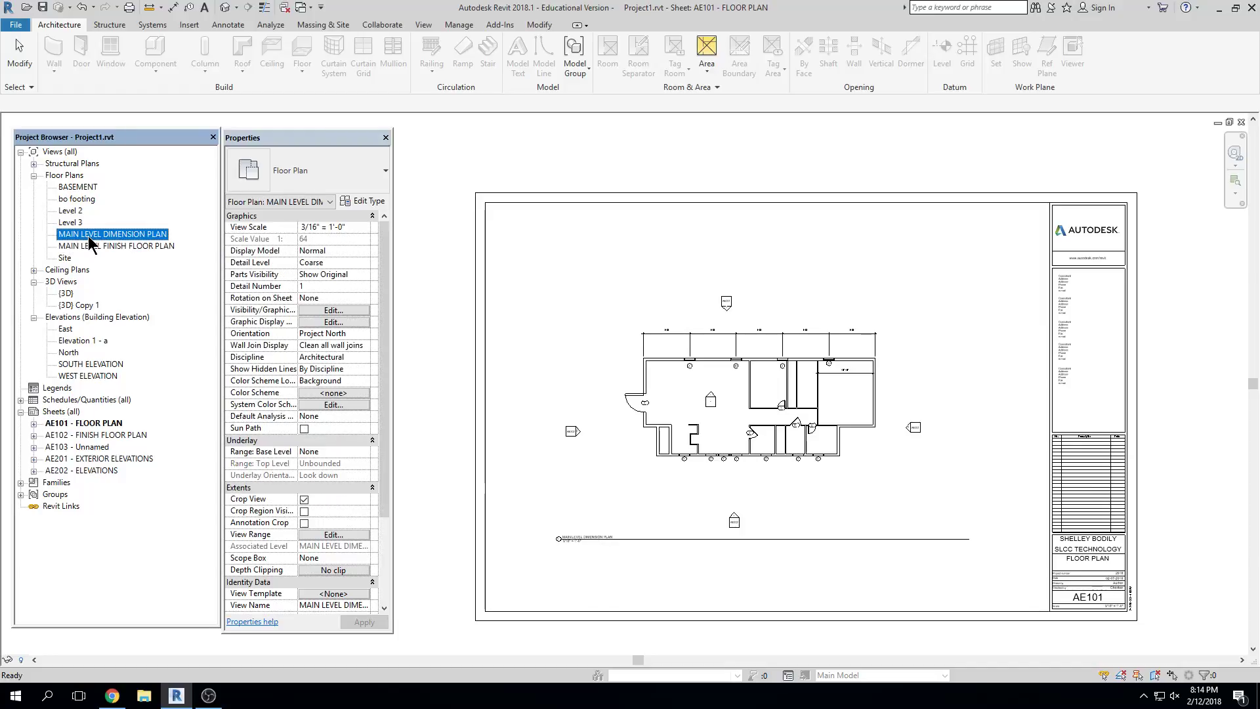
pyautogui.doubleClick(160, 237)
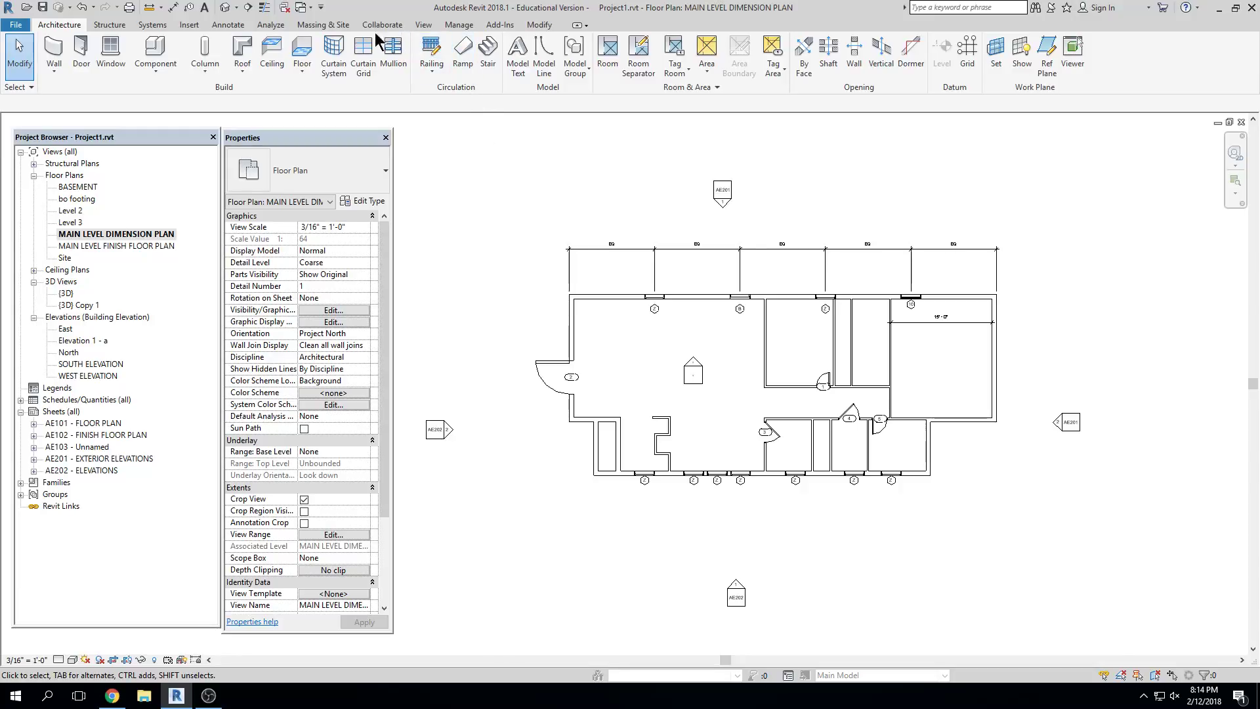
pyautogui.click(229, 25)
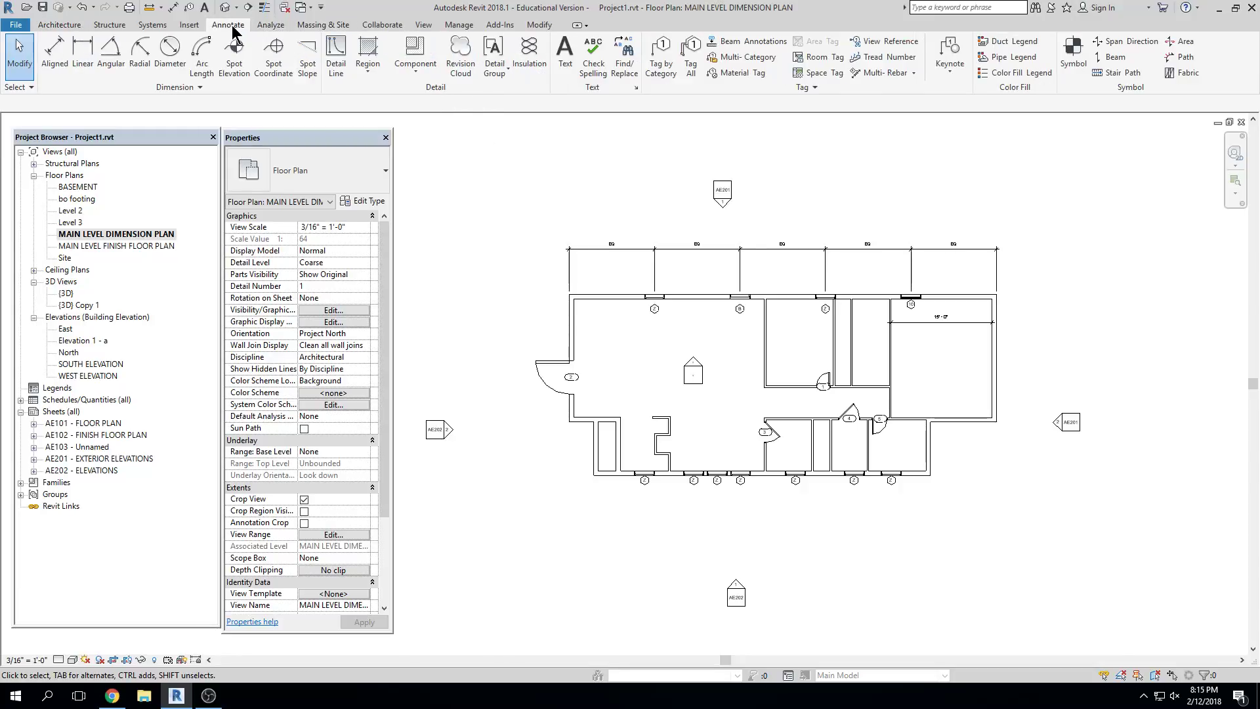
pyautogui.click(423, 25)
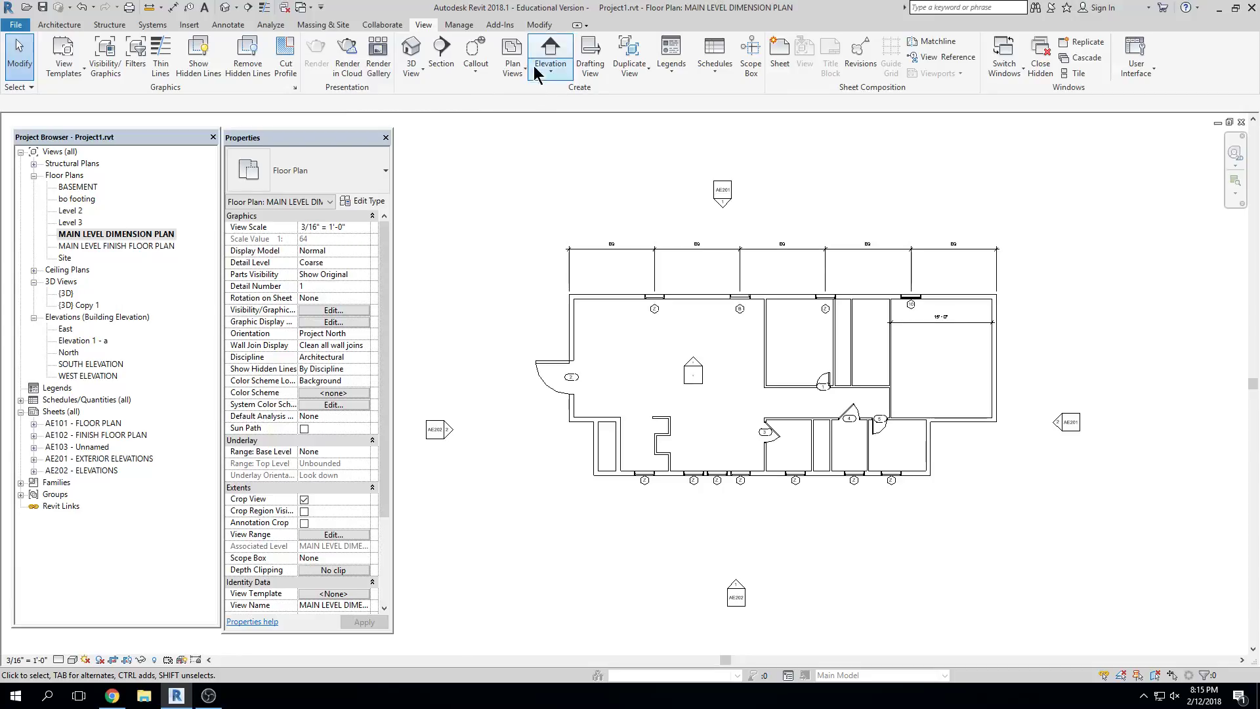
pyautogui.click(477, 73)
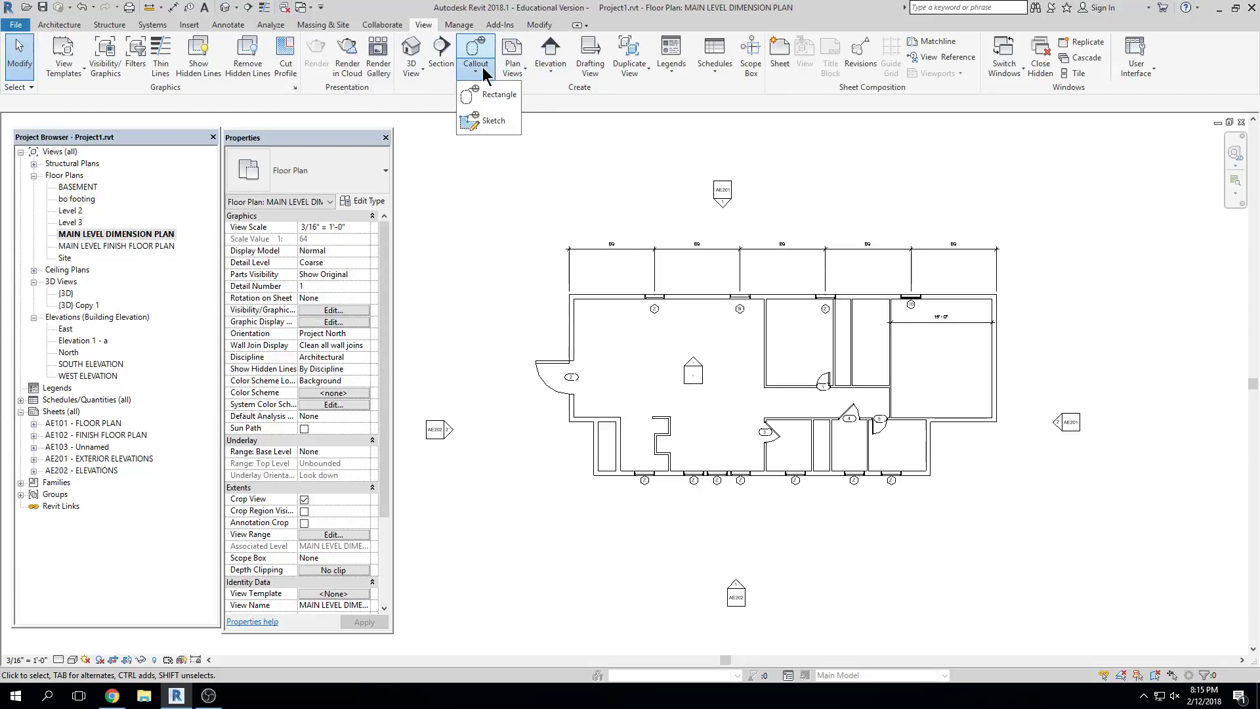
pyautogui.click(505, 98)
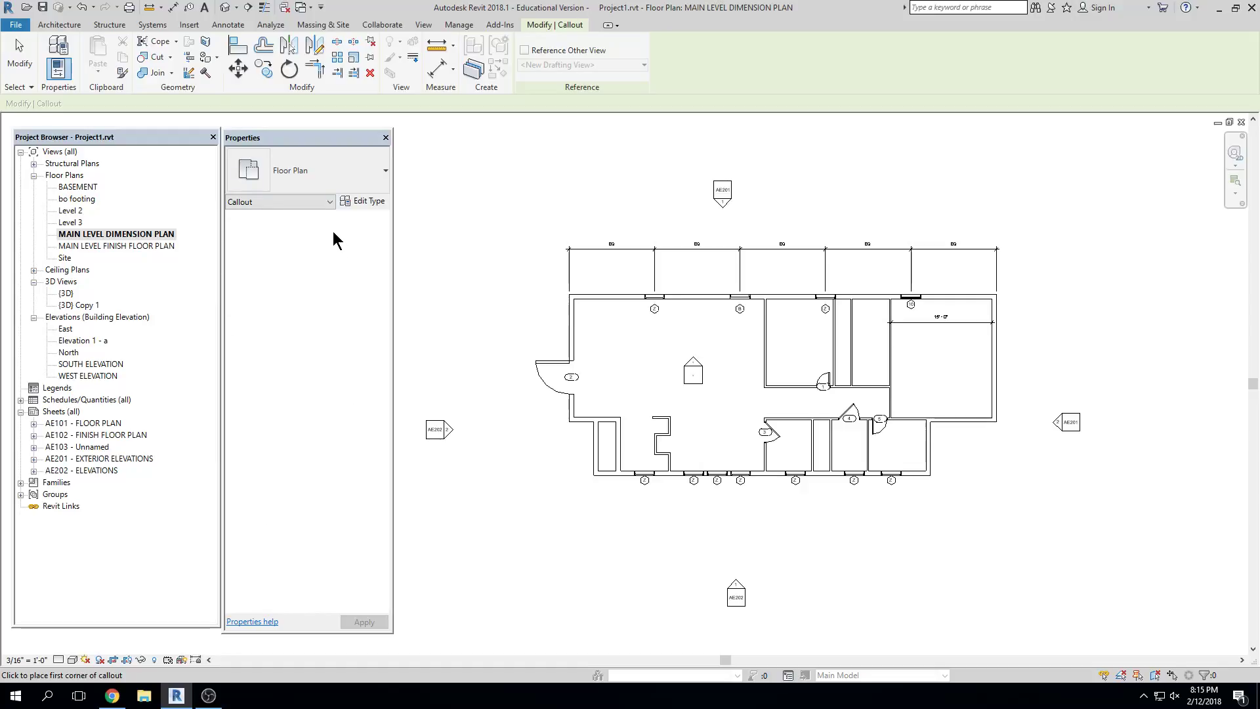
pyautogui.moveTo(729, 414); pyautogui.dragTo(662, 355, button='middle')
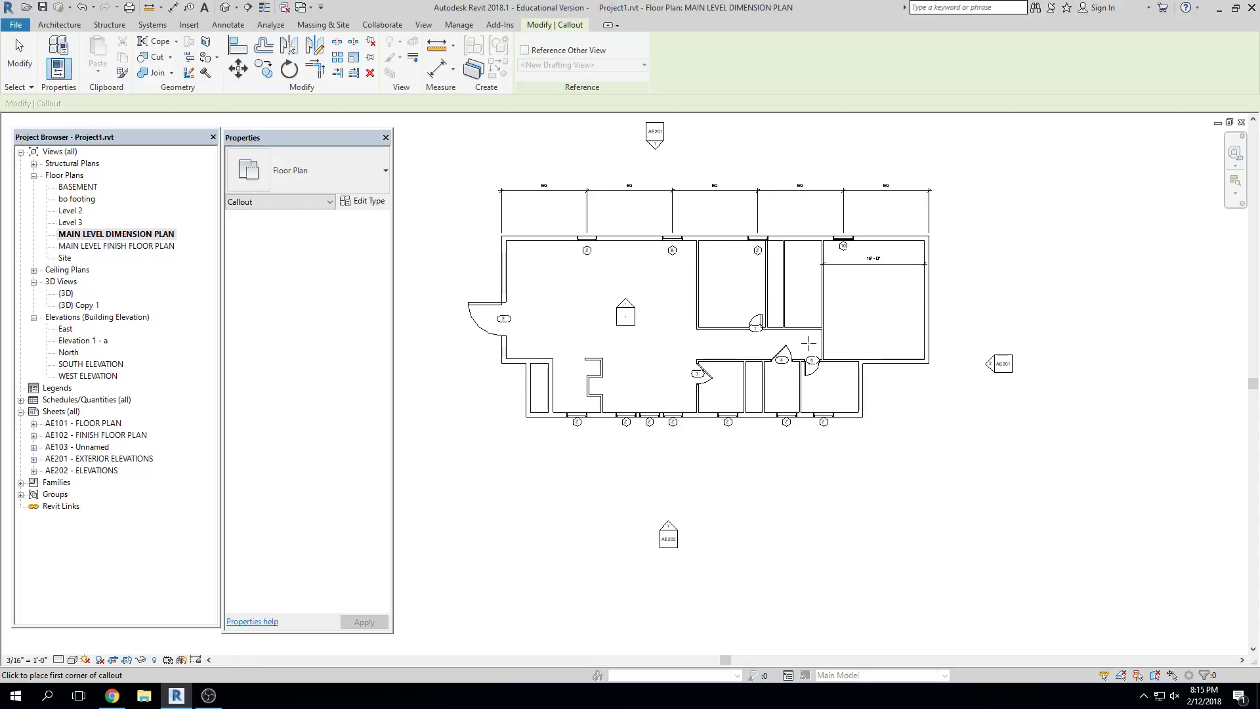
pyautogui.scroll(5, 808, 343)
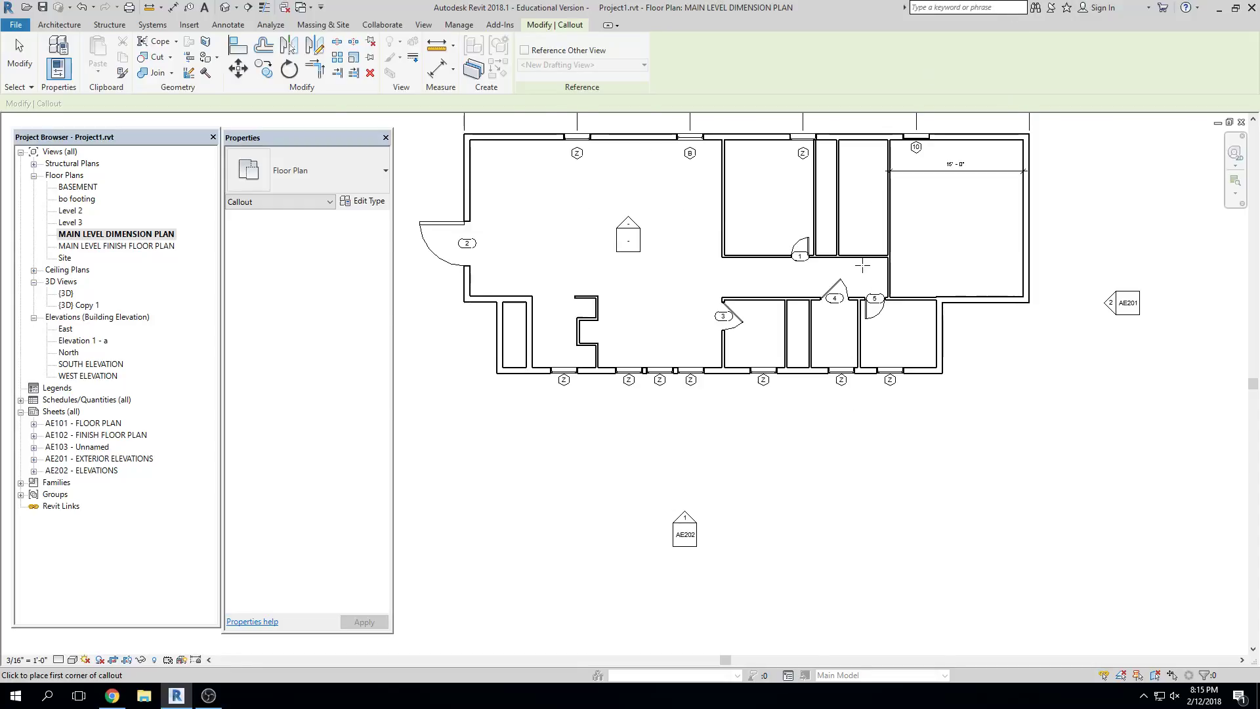
pyautogui.click(750, 285)
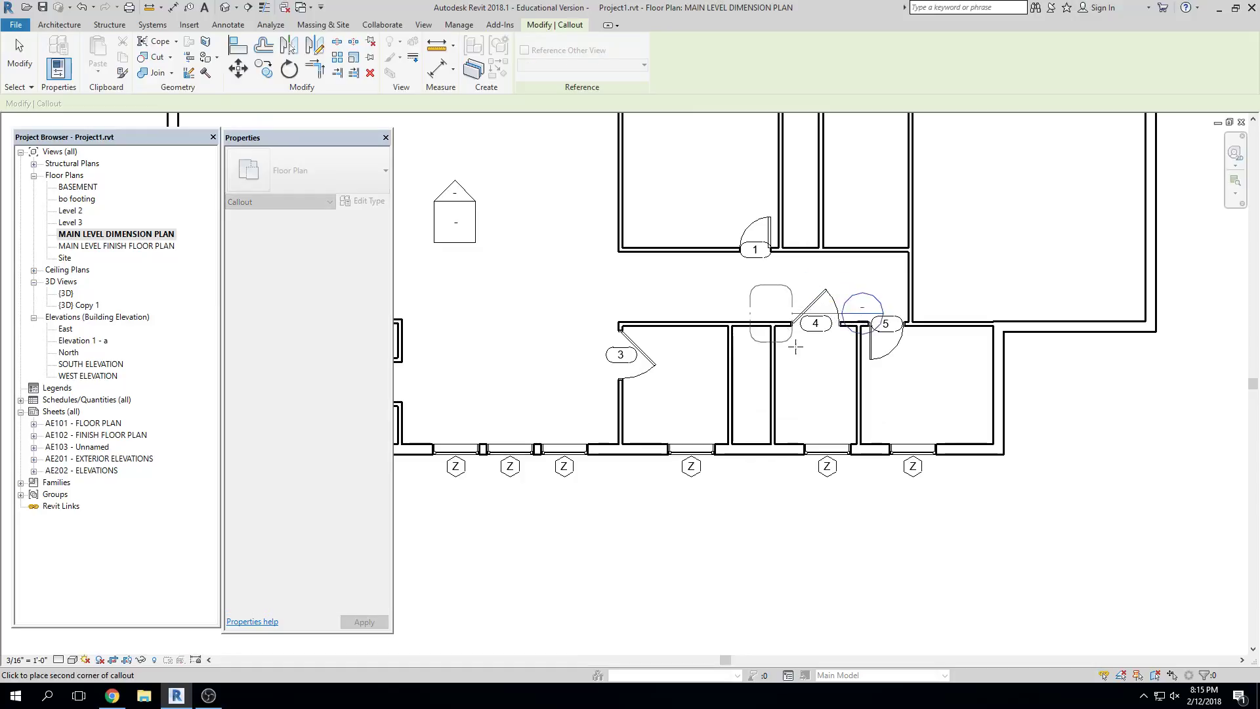
pyautogui.click(880, 486)
pyautogui.press('Escape')
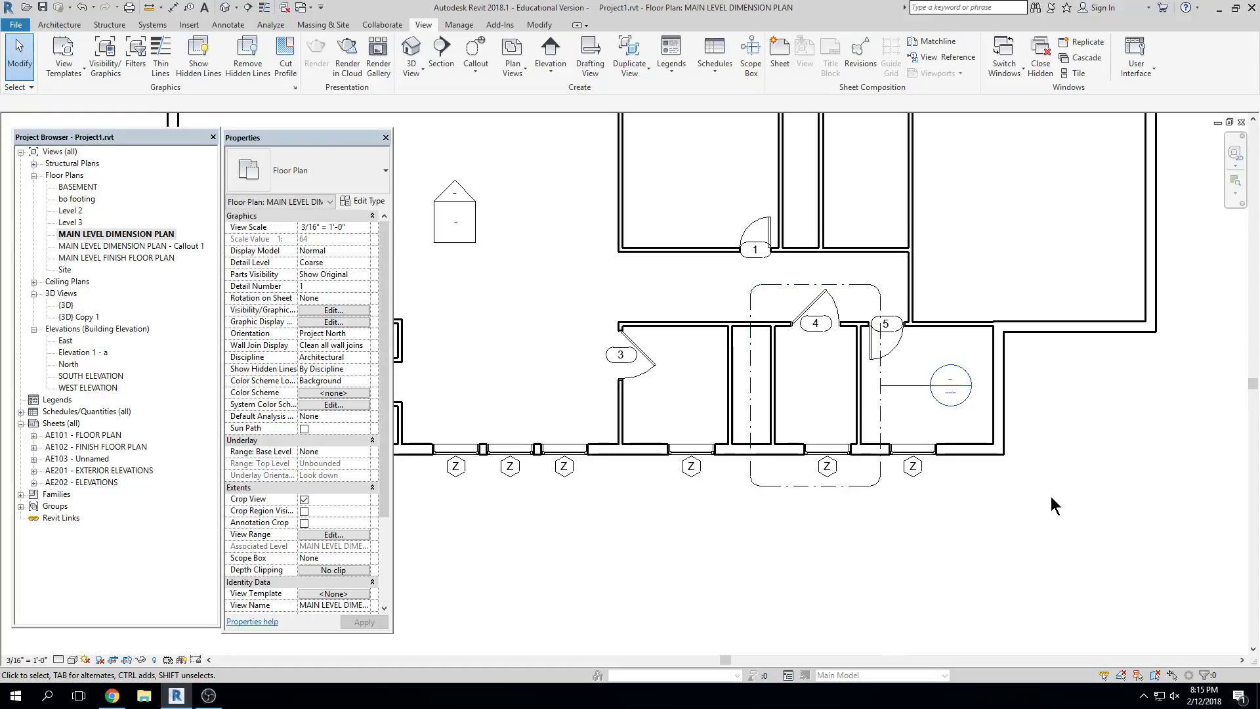
# Move the callout's head into the hallway beside the upper-left corner of its boundary
pyautogui.click(906, 385)
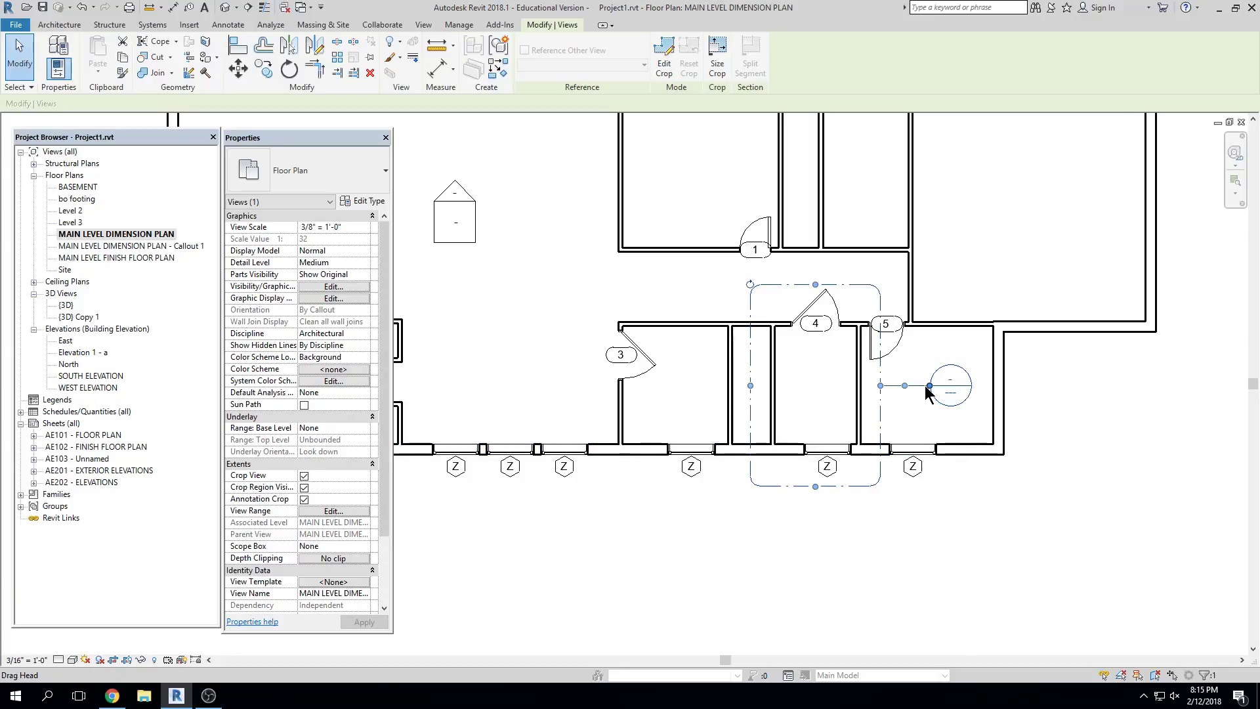
pyautogui.moveTo(932, 394); pyautogui.dragTo(743, 283)
pyautogui.scroll(3, 743, 287)
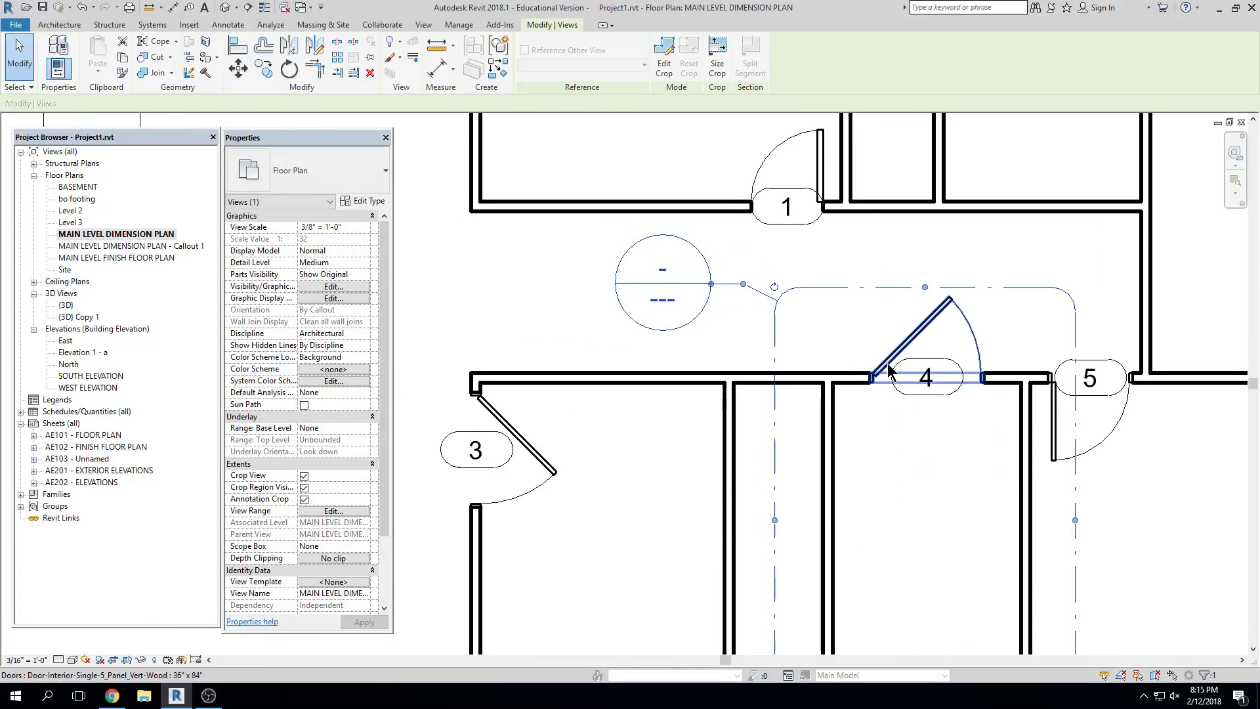
pyautogui.scroll(-2, 840, 302)
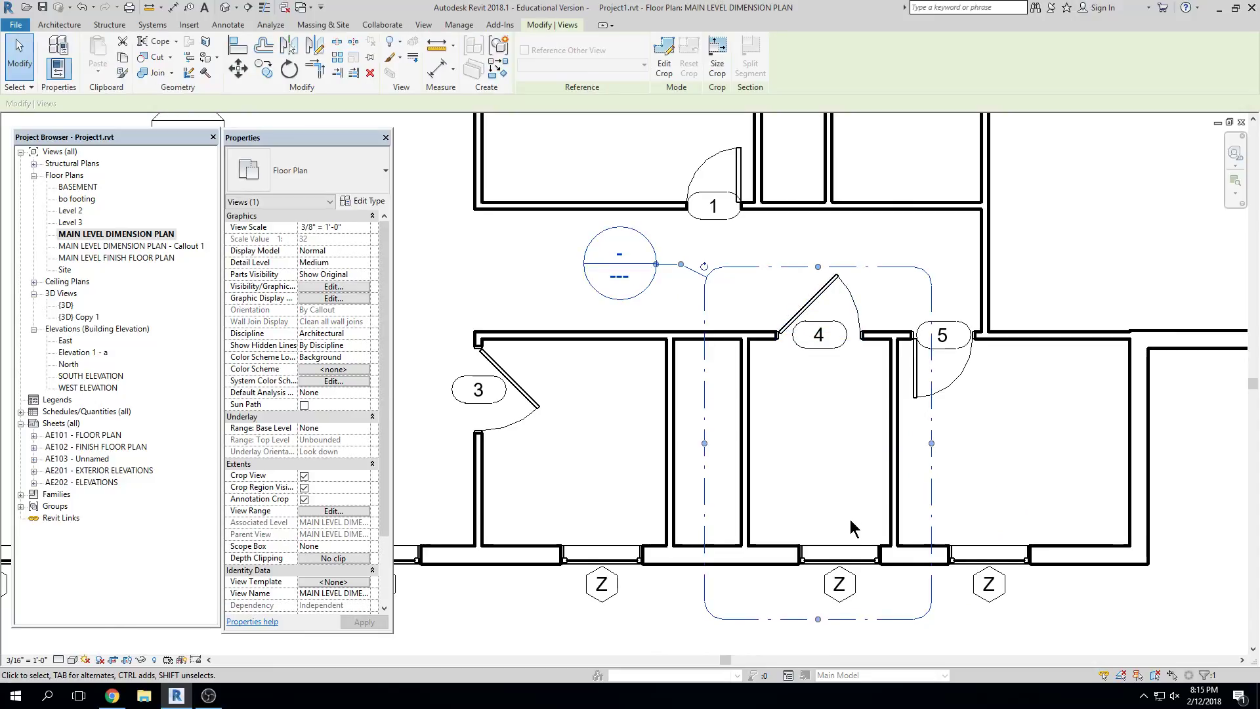
# Widen the callout boundary on both sides so it extends further past the walls of the door 4 room
pyautogui.moveTo(916, 473); pyautogui.dragTo(893, 410, button='middle')
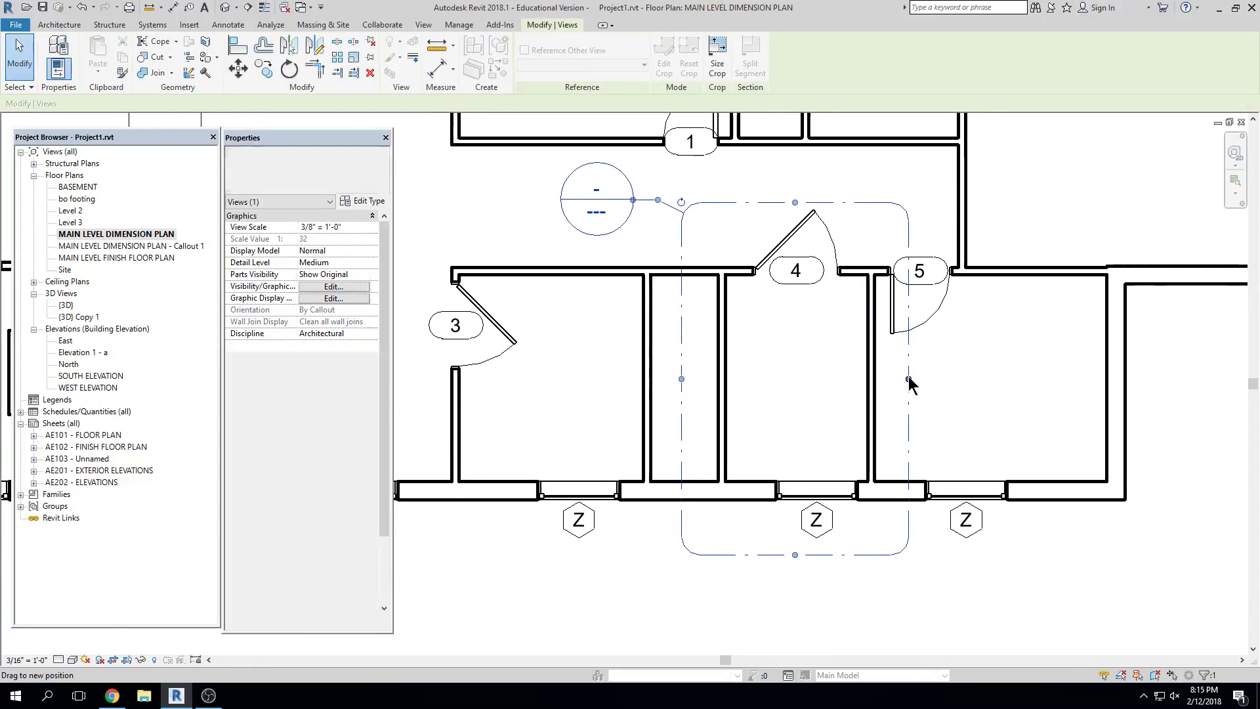
pyautogui.moveTo(909, 380); pyautogui.dragTo(940, 379)
pyautogui.moveTo(681, 379); pyautogui.dragTo(664, 380)
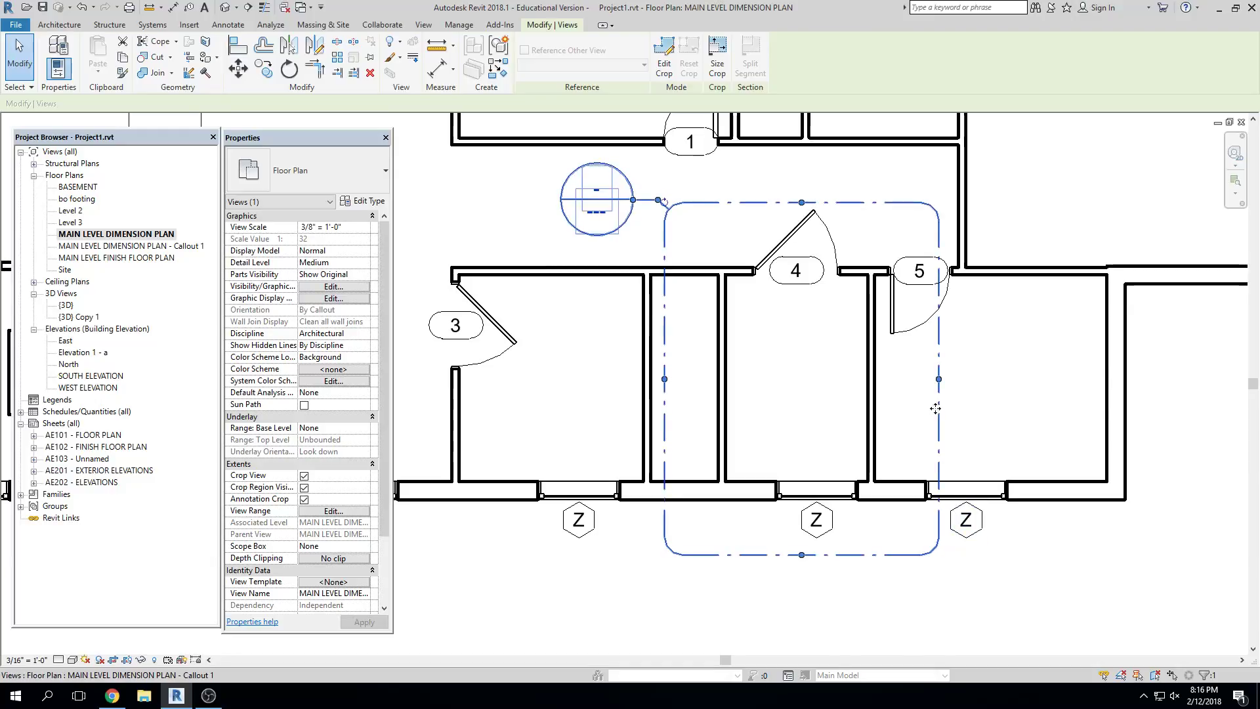
pyautogui.click(884, 431)
# Select the callout in the full plan and widen the Properties palette and its value column
pyautogui.middleClick(884, 429)
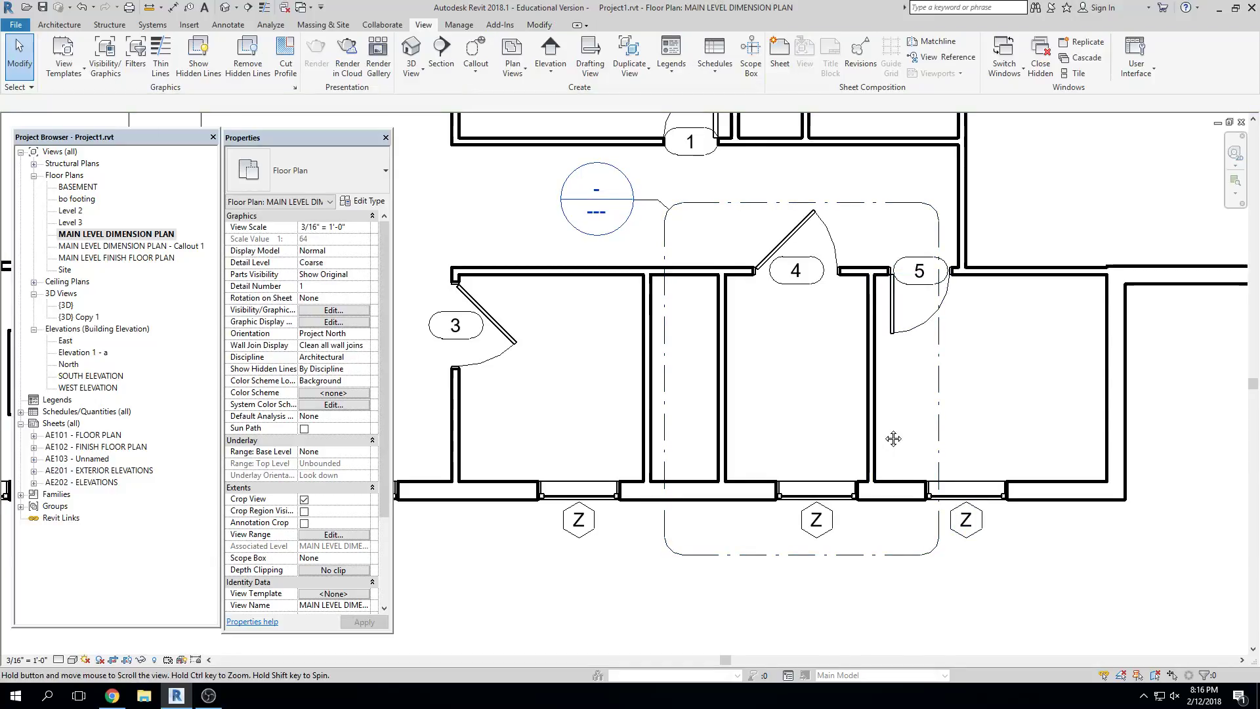
pyautogui.middleClick(884, 427)
pyautogui.moveTo(698, 509); pyautogui.dragTo(746, 507, button='middle')
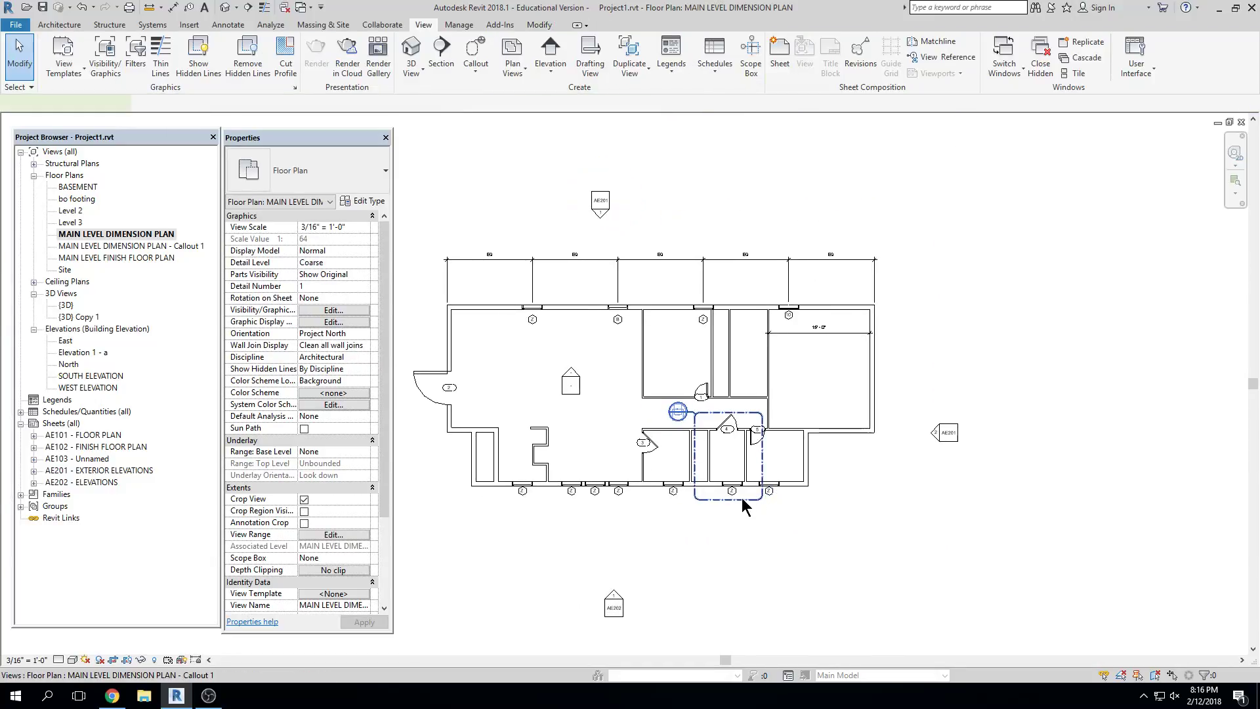
pyautogui.click(742, 499)
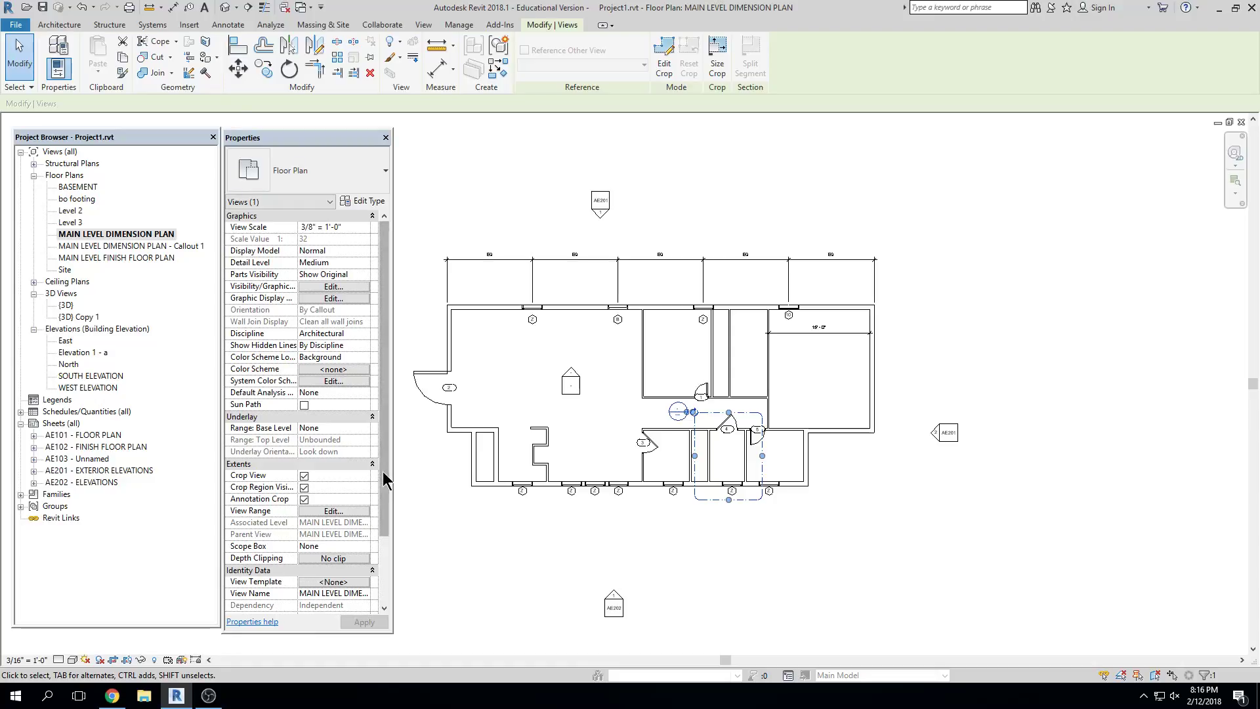
pyautogui.moveTo(393, 571); pyautogui.dragTo(422, 569)
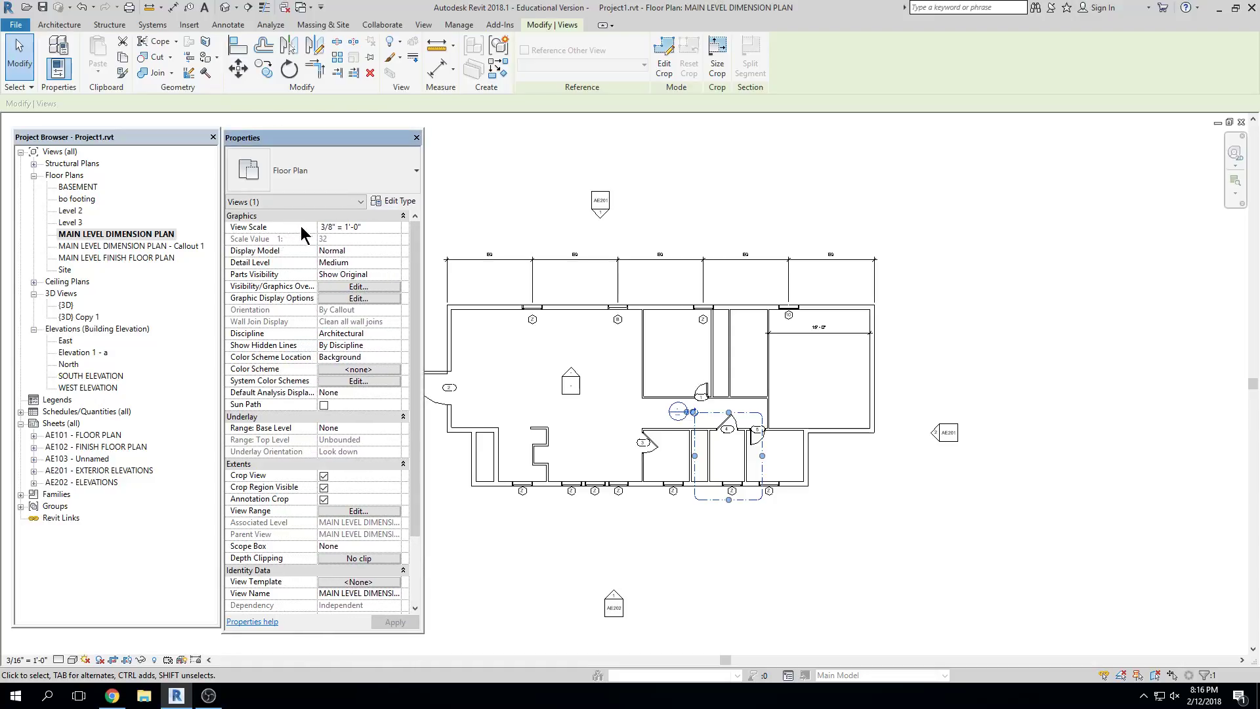
pyautogui.moveTo(318, 229); pyautogui.dragTo(287, 235)
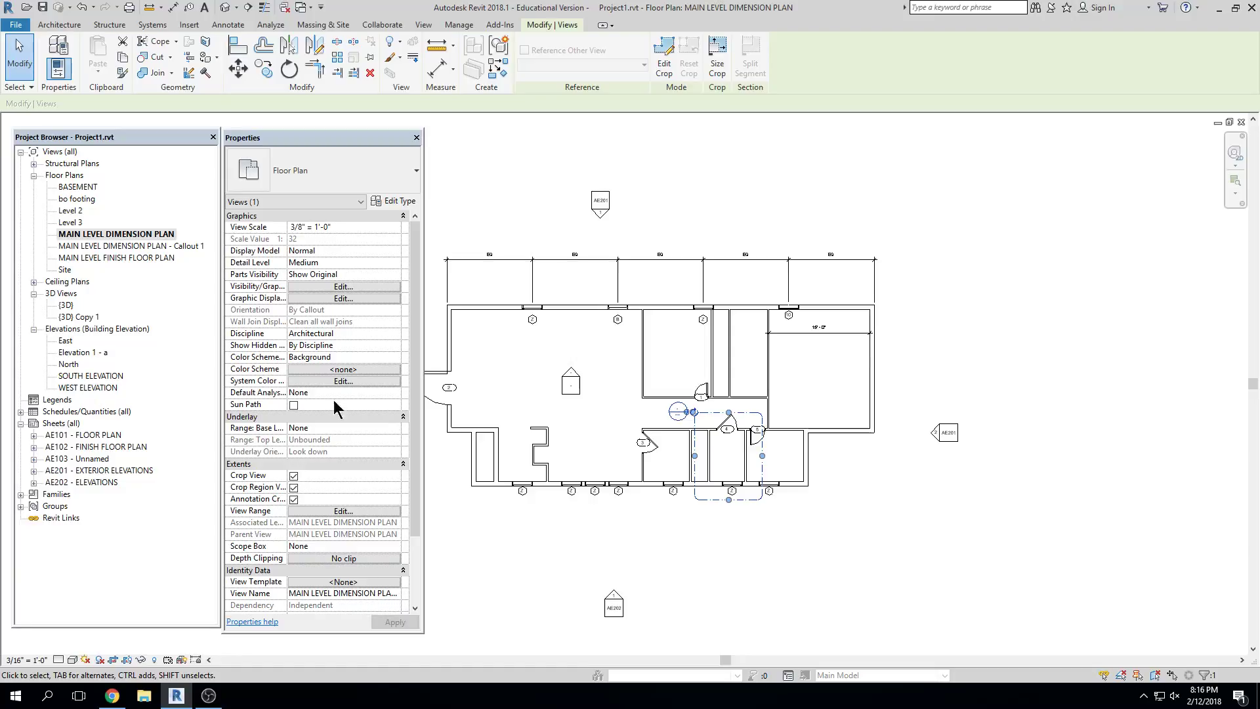
# Rename the MAIN LEVEL DIMENSION PLAN - Callout 1 view as ENLGD BATHROOM PLAN
pyautogui.click(190, 247)
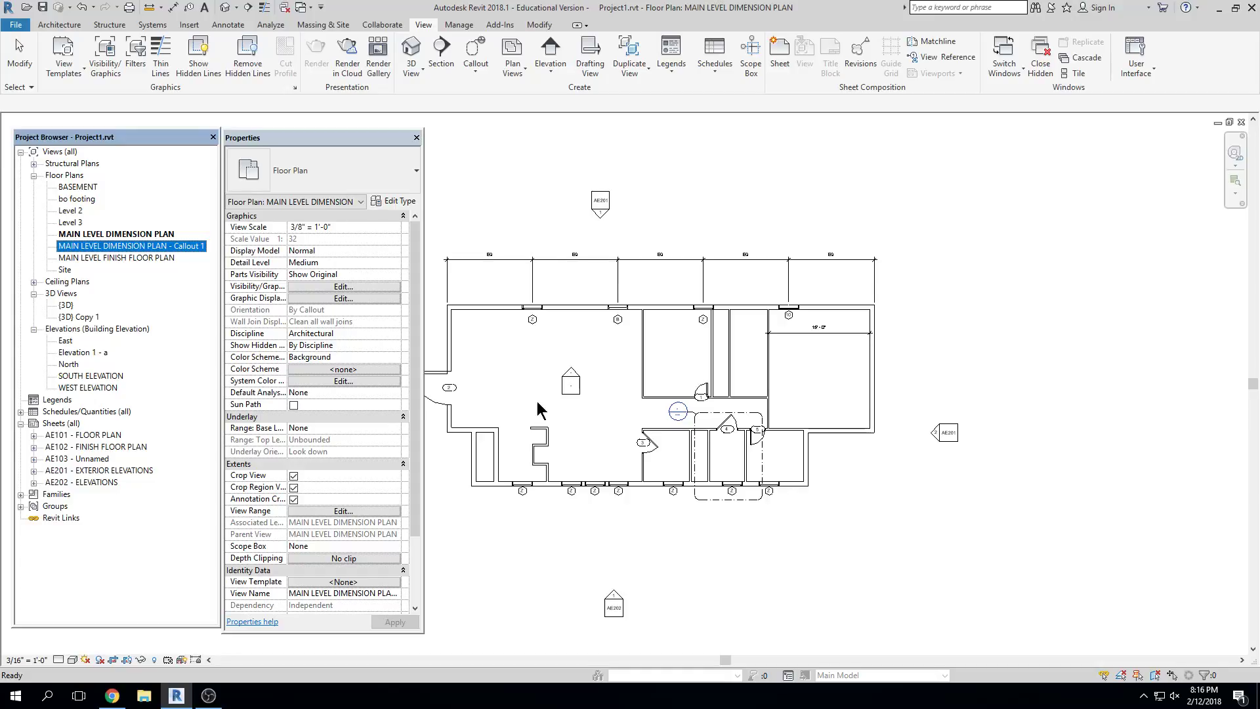
pyautogui.rightClick(158, 252)
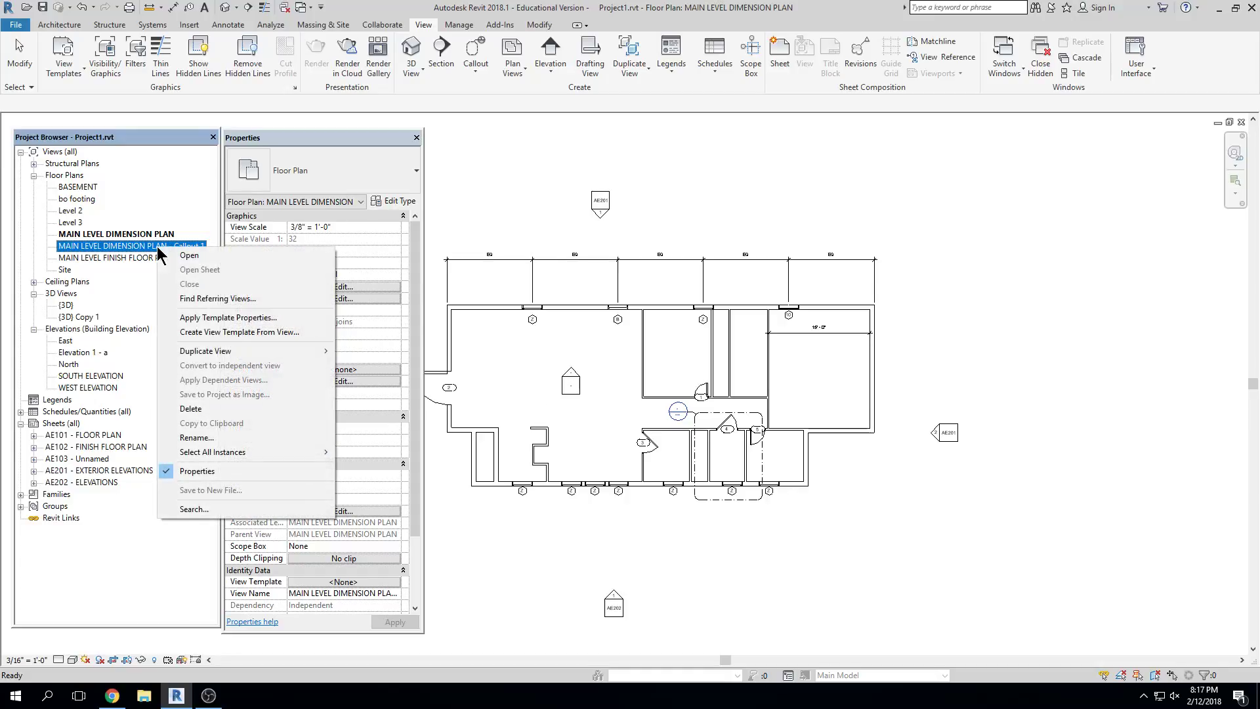
pyautogui.click(221, 439)
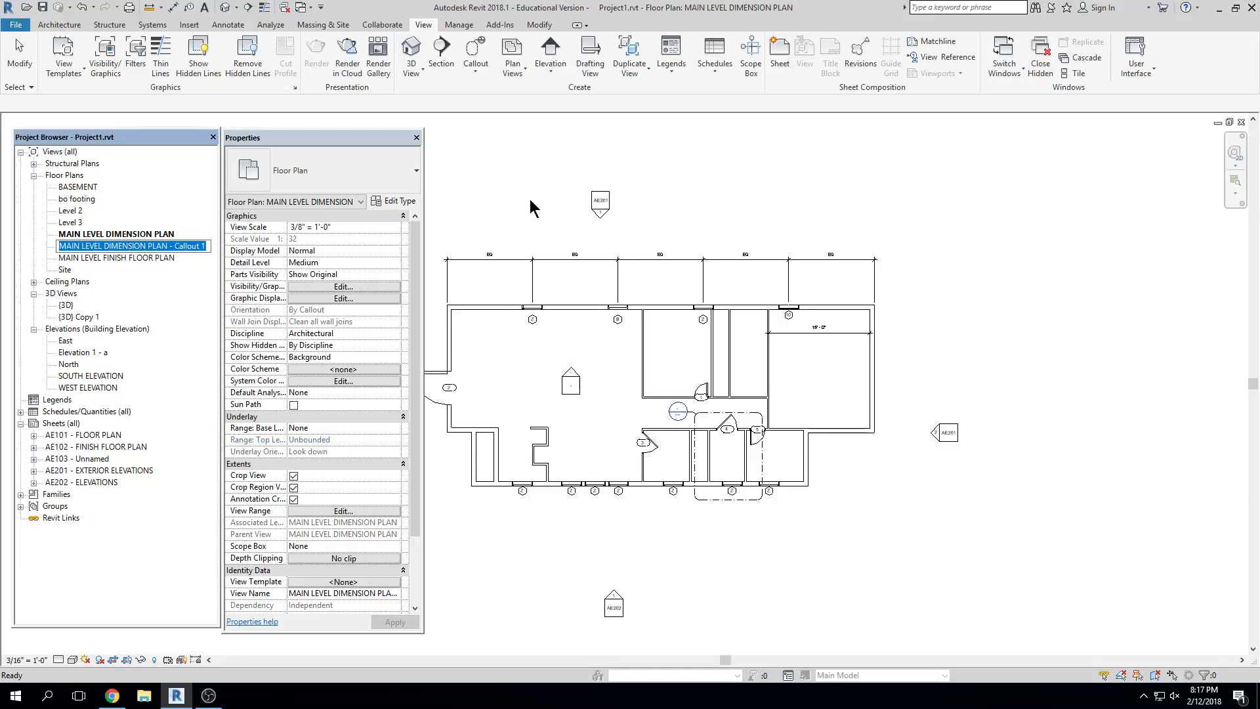
pyautogui.write('ENLG')
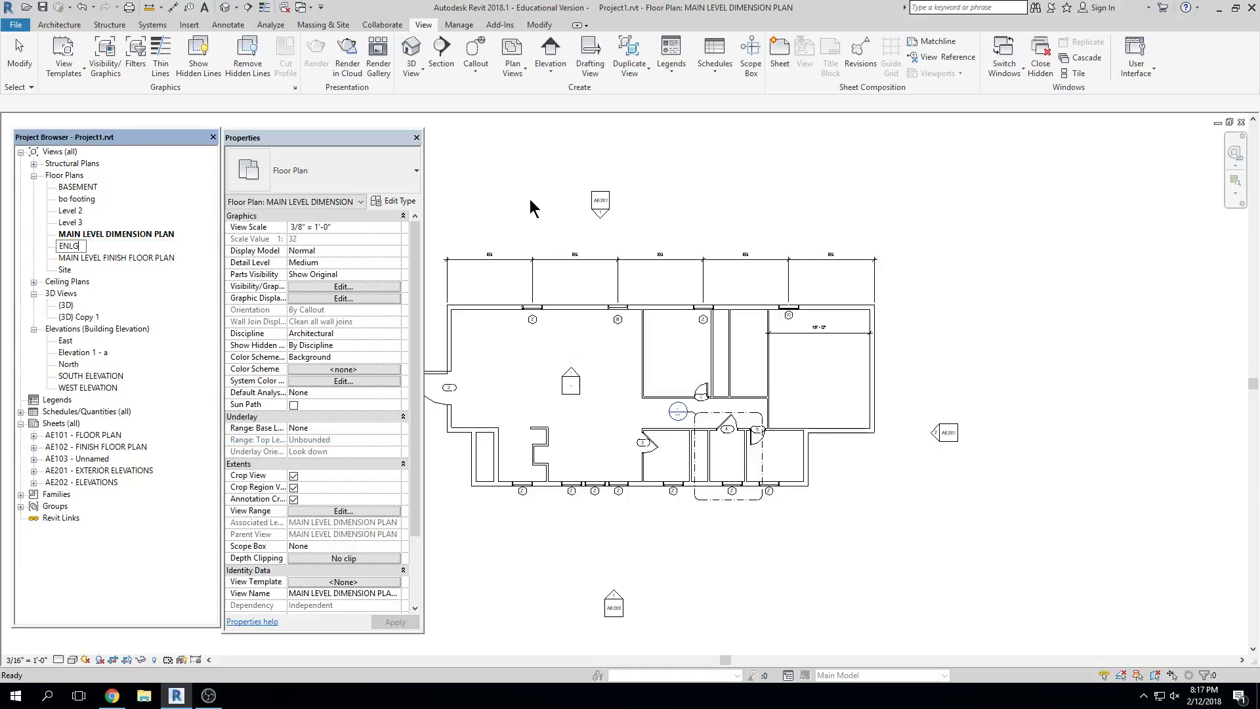
pyautogui.write('D BATHROOM PLAN')
pyautogui.press('Return')
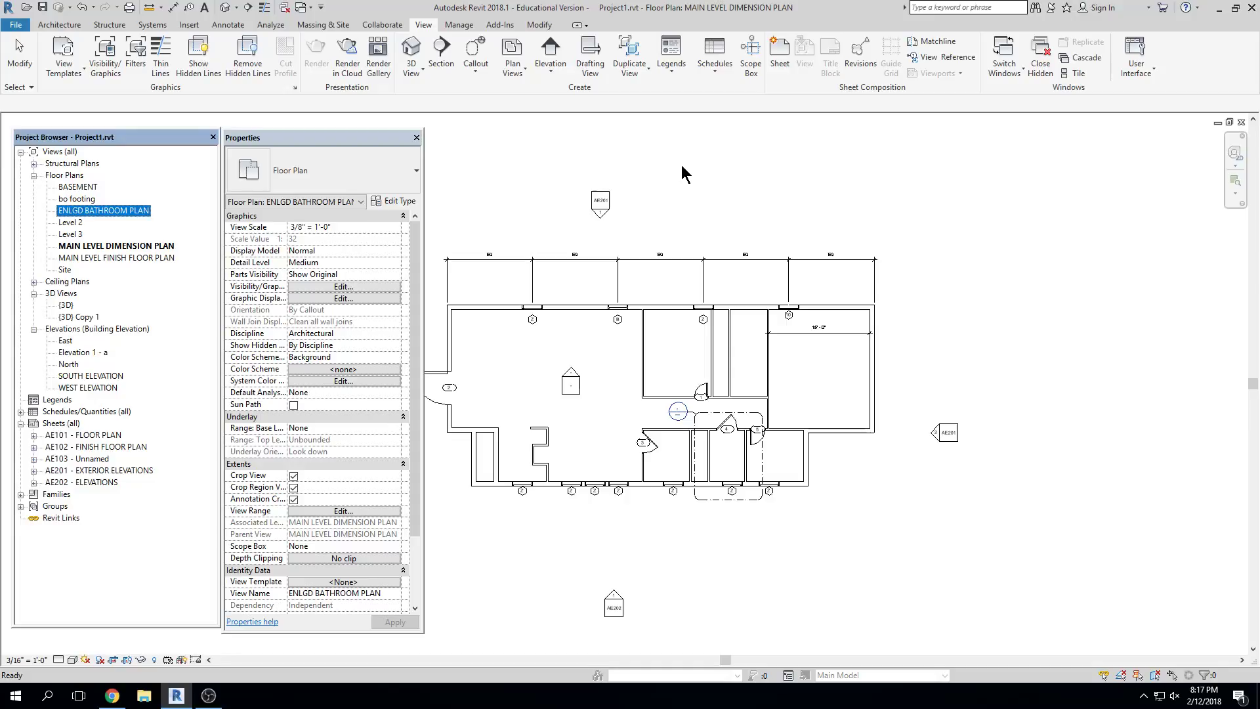
# Open the ENLGD BATHROOM PLAN view and inspect the cropped bathroom area
pyautogui.doubleClick(126, 211)
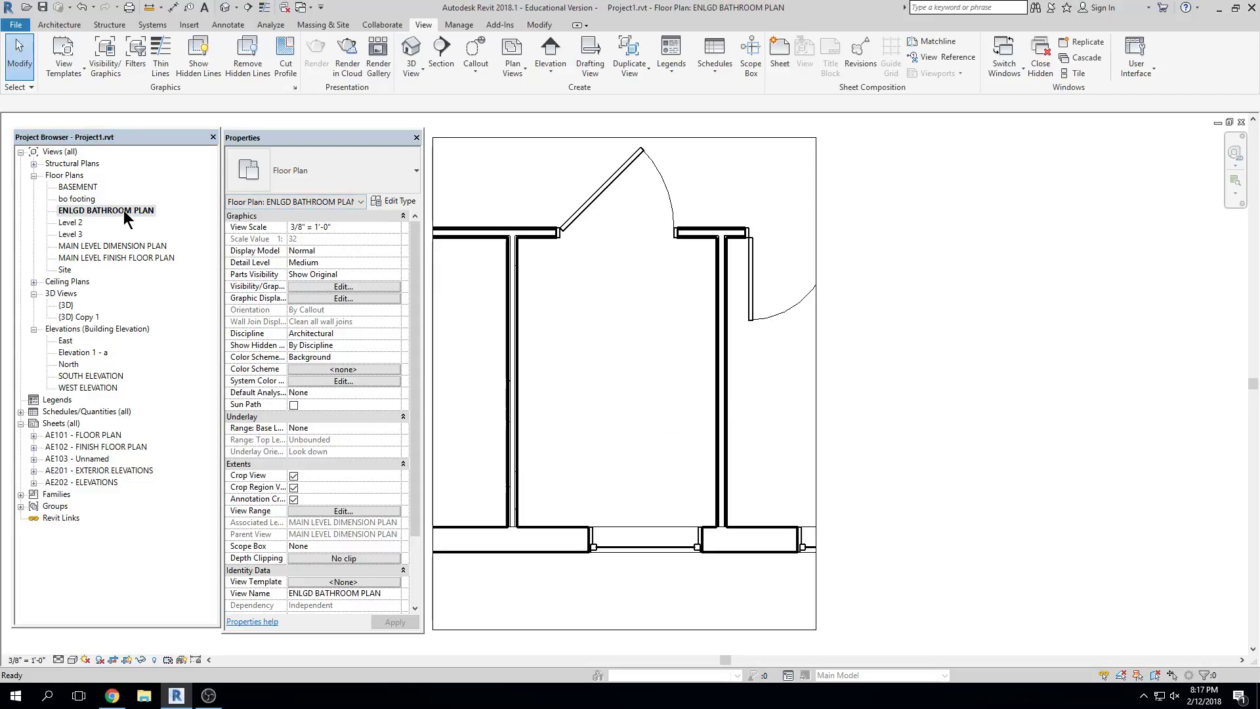
pyautogui.scroll(-2, 583, 338)
pyautogui.moveTo(583, 340); pyautogui.dragTo(631, 348, button='middle')
pyautogui.scroll(2, 672, 344)
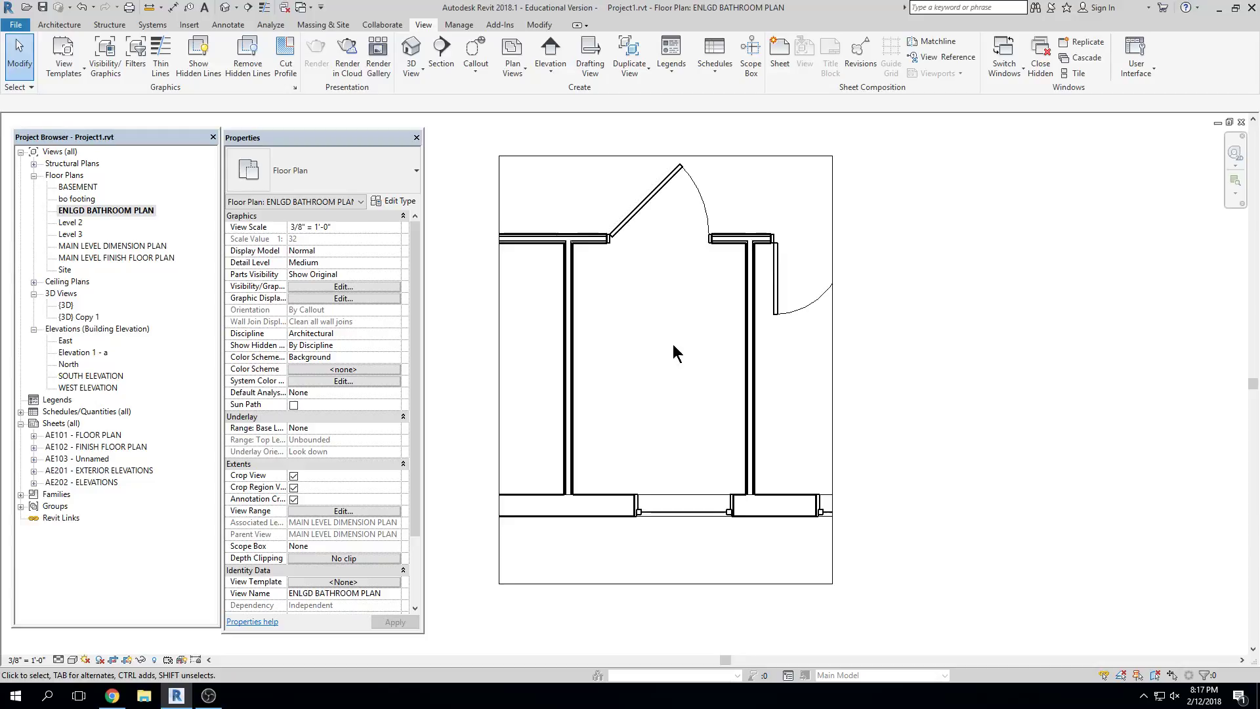
# Close the hidden windows, open MAIN LEVEL DIMENSION PLAN and tile it beside ENLGD BATHROOM PLAN
pyautogui.click(283, 7)
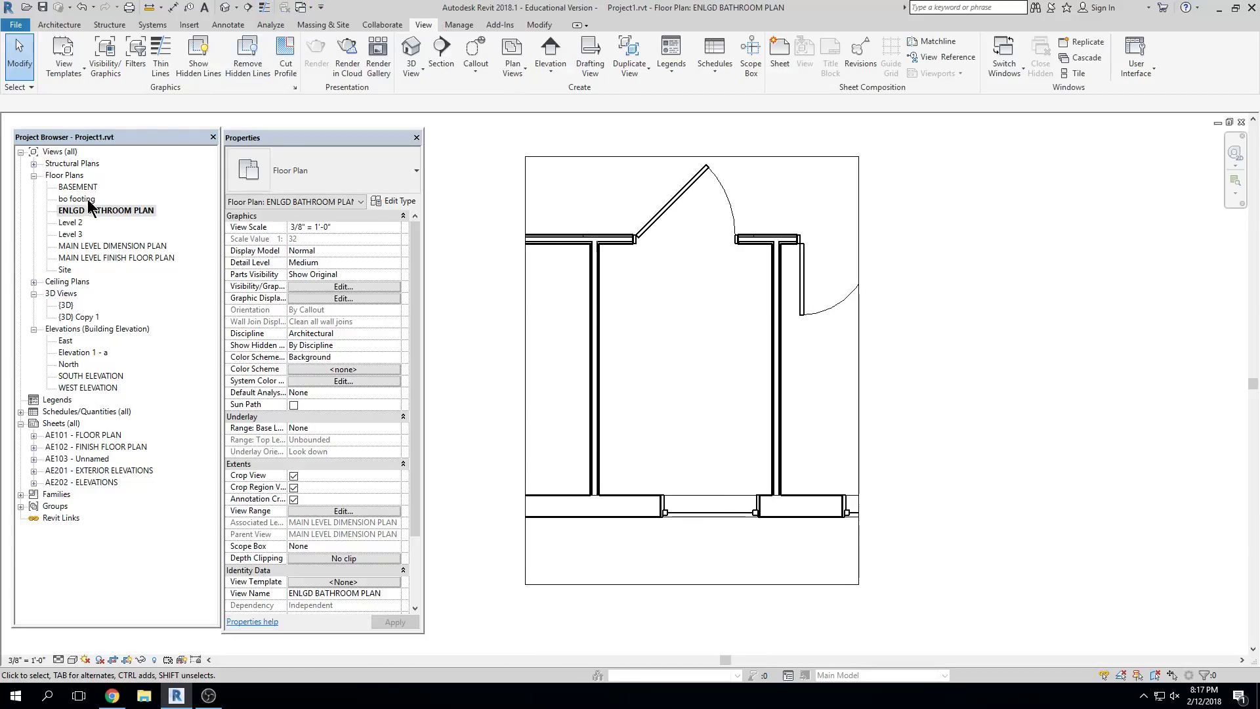
pyautogui.doubleClick(98, 246)
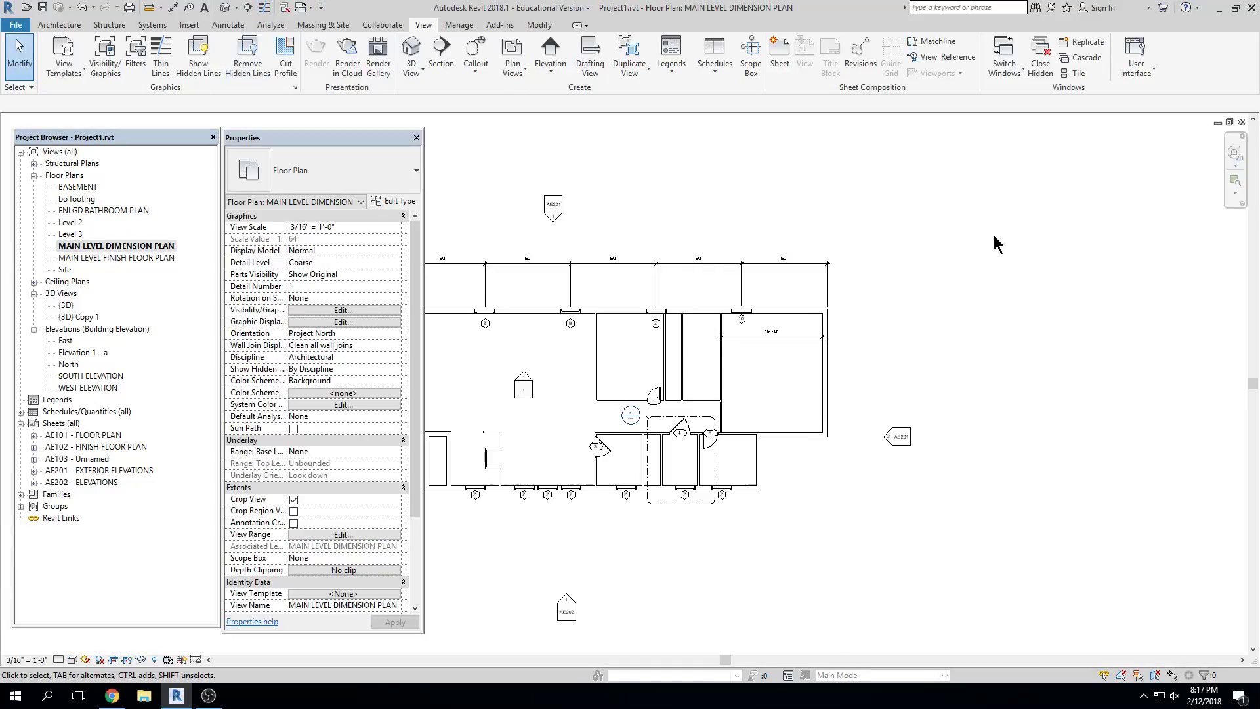
pyautogui.press('t')
pyautogui.scroll(2, 551, 470)
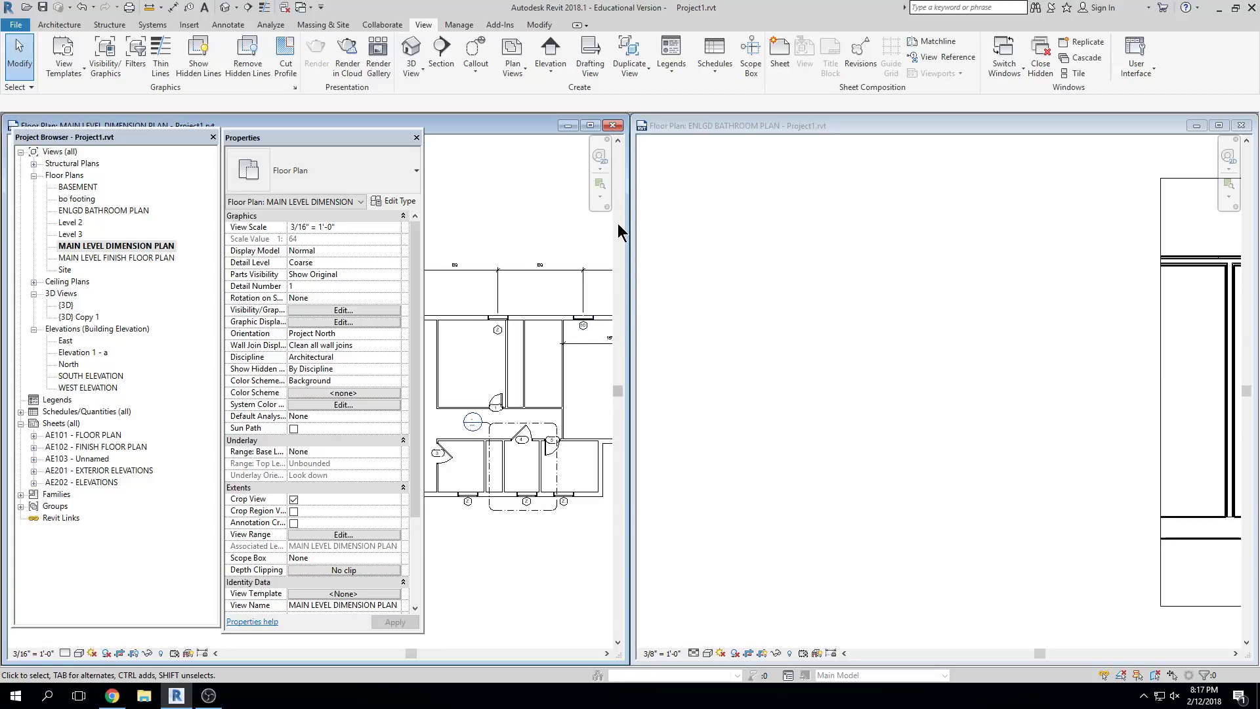
# Set the ENLGD BATHROOM PLAN view scale to 1/2" = 1'-0"
pyautogui.click(930, 348)
pyautogui.scroll(-2, 929, 348)
pyautogui.moveTo(1139, 378); pyautogui.dragTo(934, 394, button='middle')
pyautogui.scroll(1, 950, 321)
pyautogui.scroll(1, 951, 321)
pyautogui.scroll(-1, 950, 324)
pyautogui.moveTo(959, 332)
pyautogui.mouseDown(button='middle')
pyautogui.moveTo(955, 312)
pyautogui.moveTo(942, 324)
pyautogui.mouseUp(button='middle')
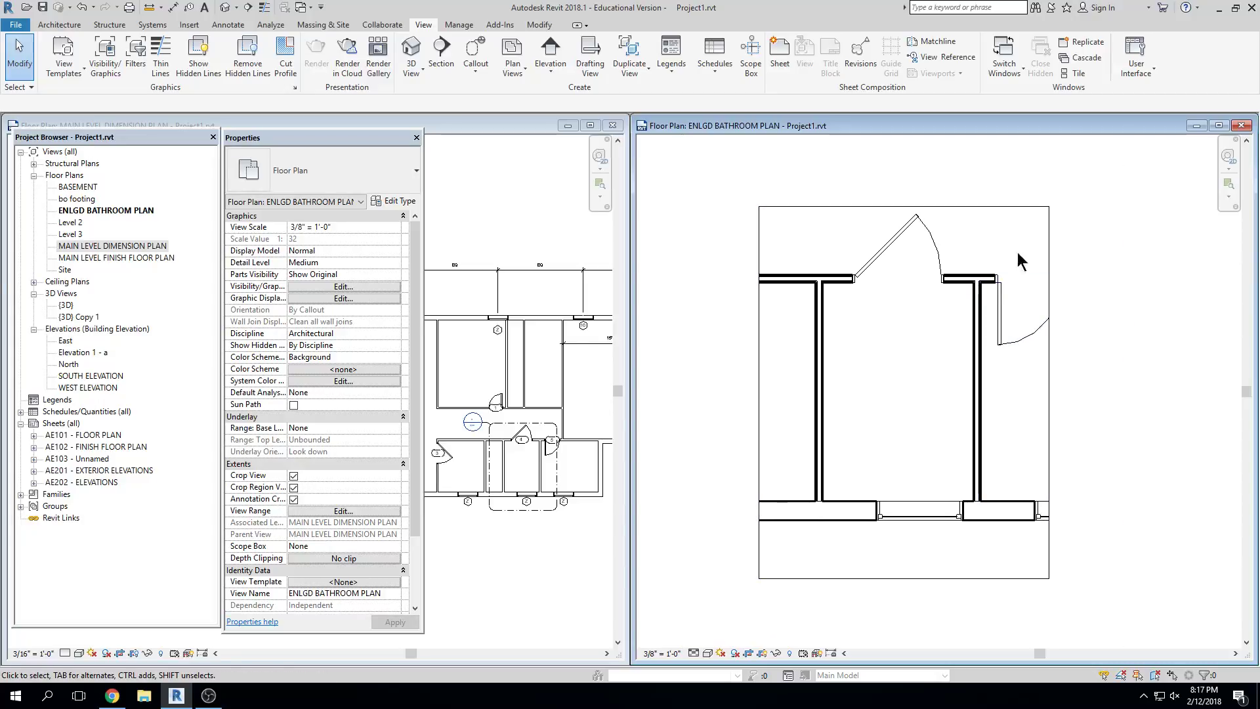
pyautogui.click(594, 429)
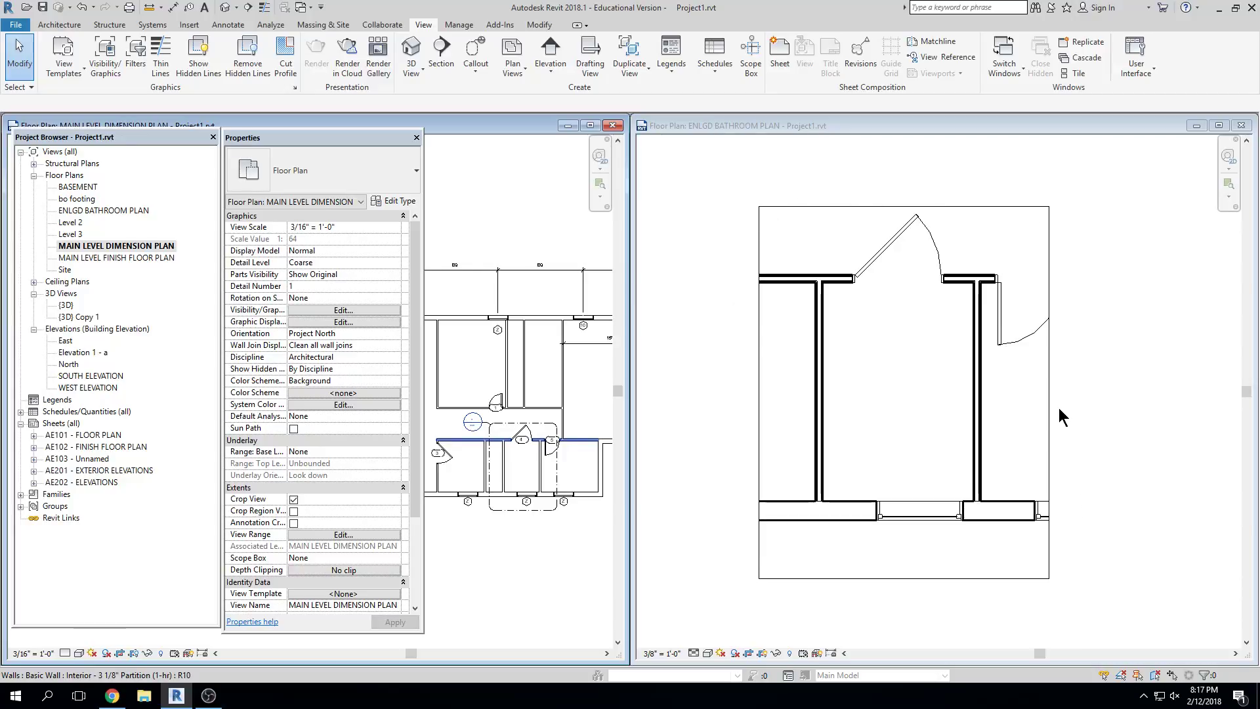
pyautogui.click(669, 652)
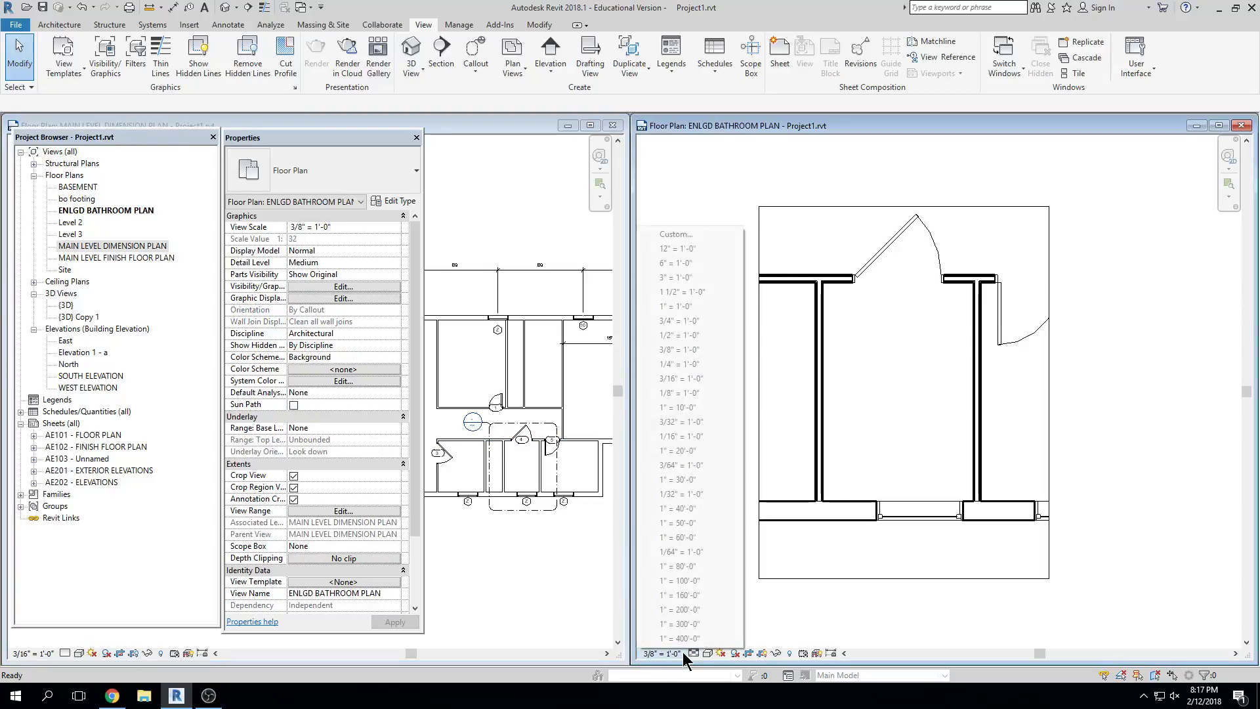
pyautogui.click(694, 336)
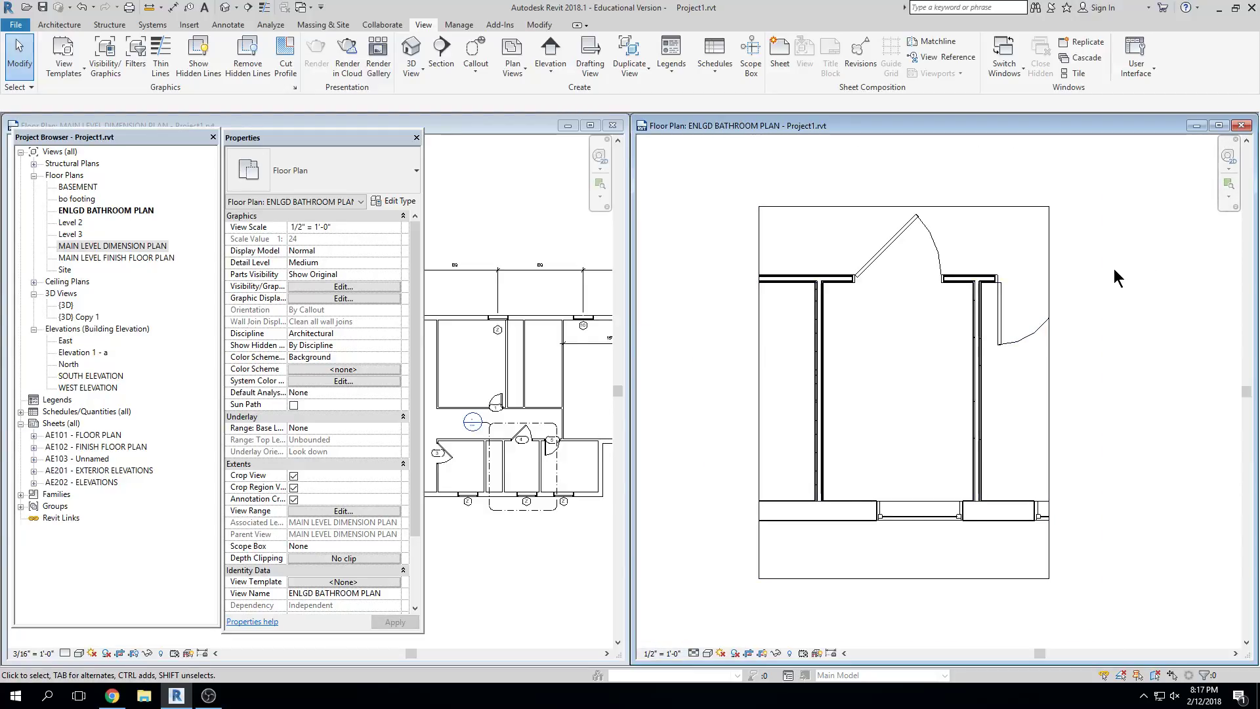
# Turn on Thin Lines to show the enlarged bathroom plan's walls without line weights
pyautogui.press('z')
pyautogui.press('f')
pyautogui.scroll(5, 860, 542)
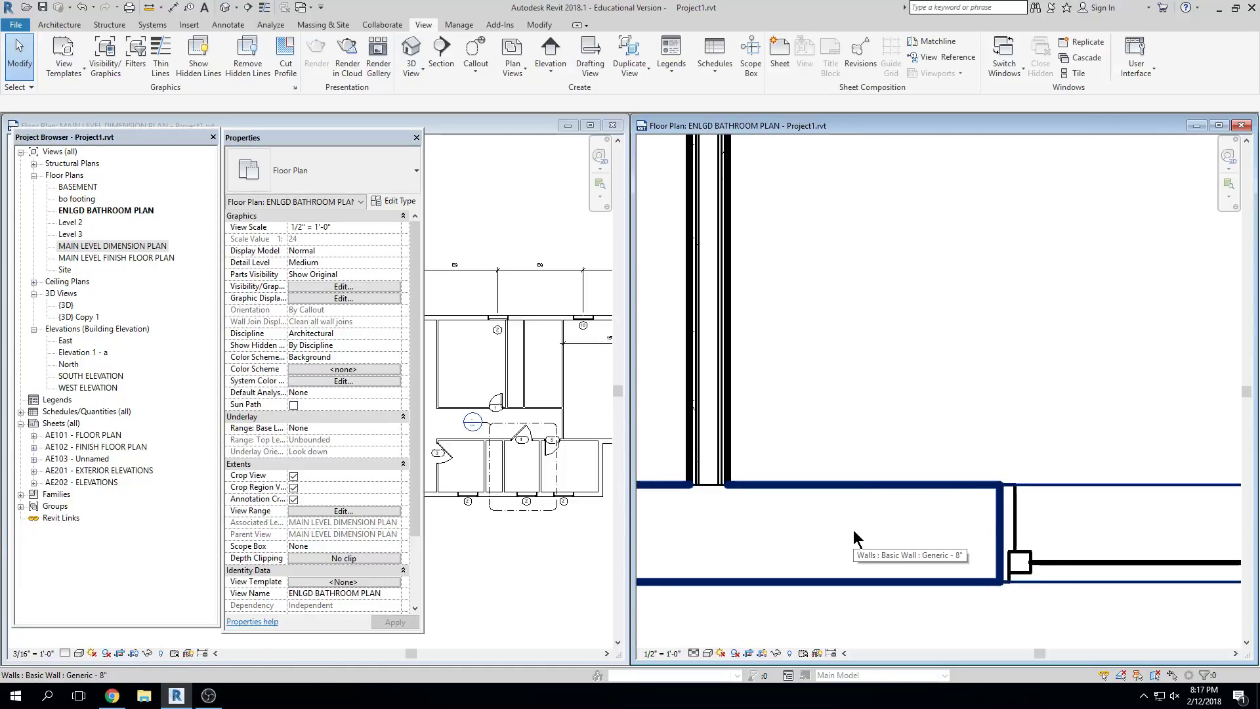
pyautogui.press('t')
pyautogui.press('l')
pyautogui.scroll(-1, 833, 459)
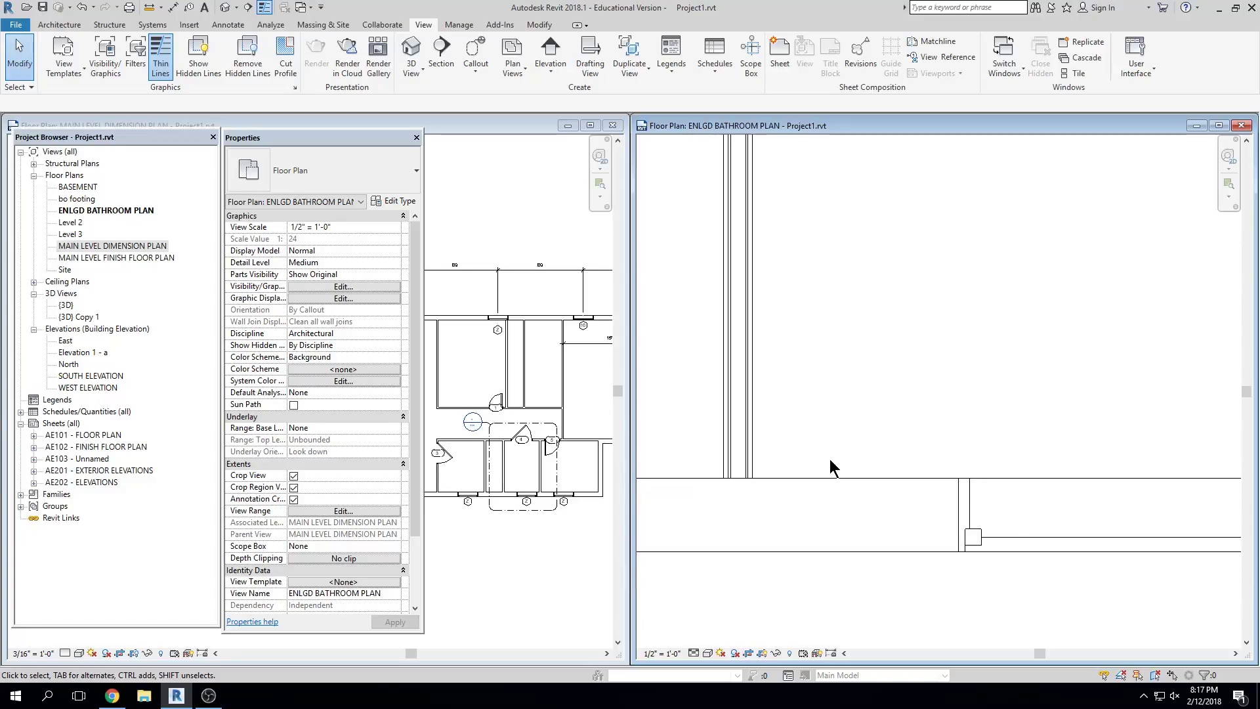
# Examine the layers of the bathroom's partition wall where it meets the wall beside the door
pyautogui.scroll(-1, 830, 459)
pyautogui.scroll(-1, 1061, 427)
pyautogui.moveTo(1063, 433); pyautogui.dragTo(979, 625, button='middle')
pyautogui.scroll(-1, 1006, 527)
pyautogui.scroll(5, 1091, 230)
pyautogui.click(1077, 284)
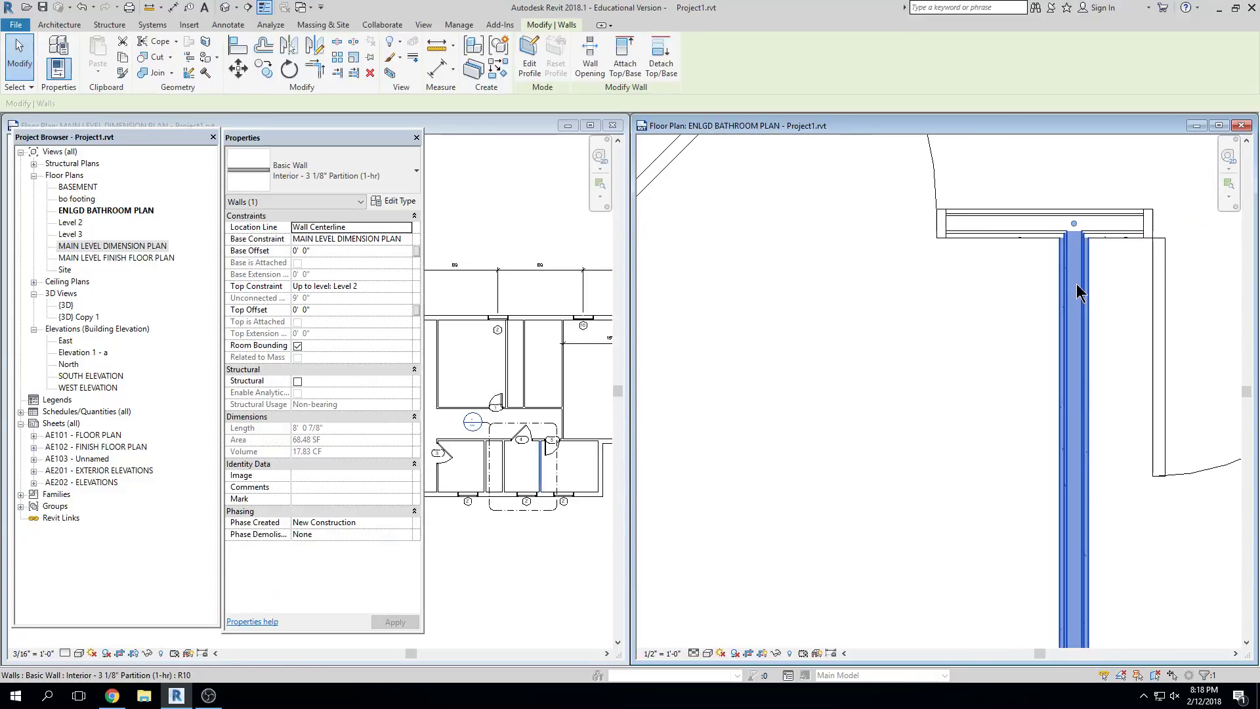
pyautogui.click(894, 342)
pyautogui.scroll(-3, 888, 347)
pyautogui.scroll(-2, 873, 363)
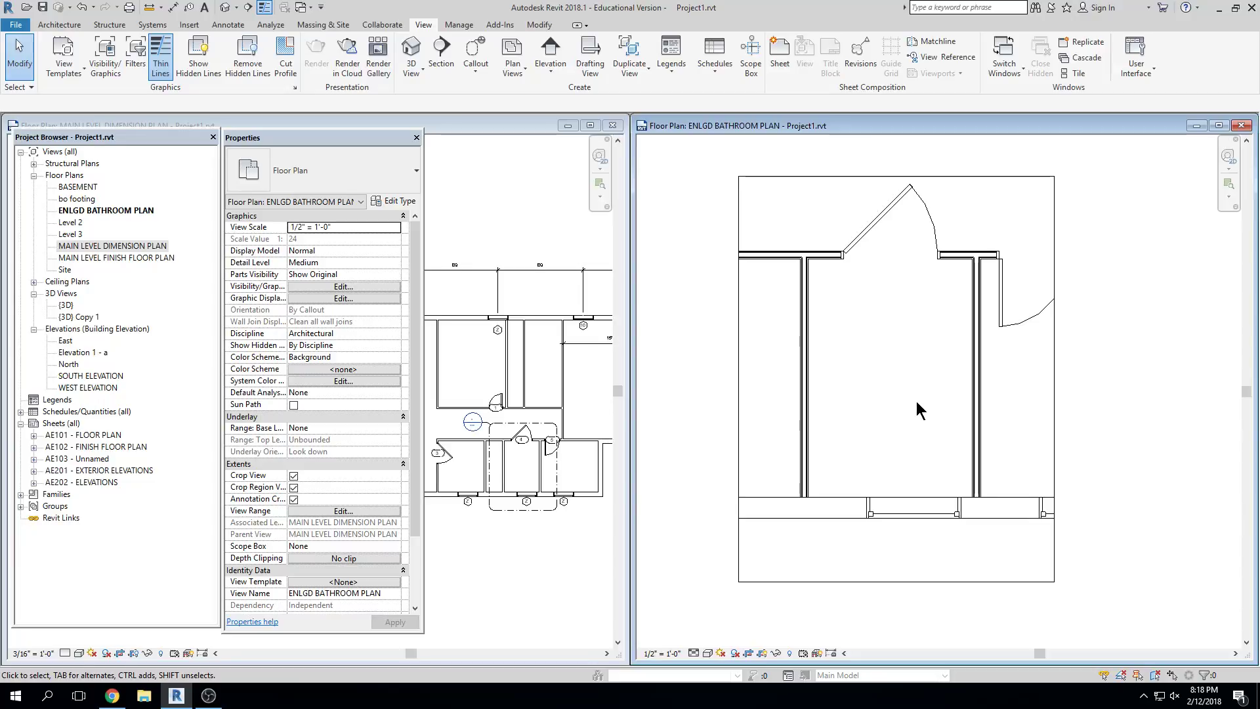
# Open the AE101 - FLOOR PLAN sheet and maximize its window
pyautogui.scroll(-5, 858, 366)
pyautogui.moveTo(858, 367); pyautogui.dragTo(703, 470, button='middle')
pyautogui.scroll(-2, 700, 492)
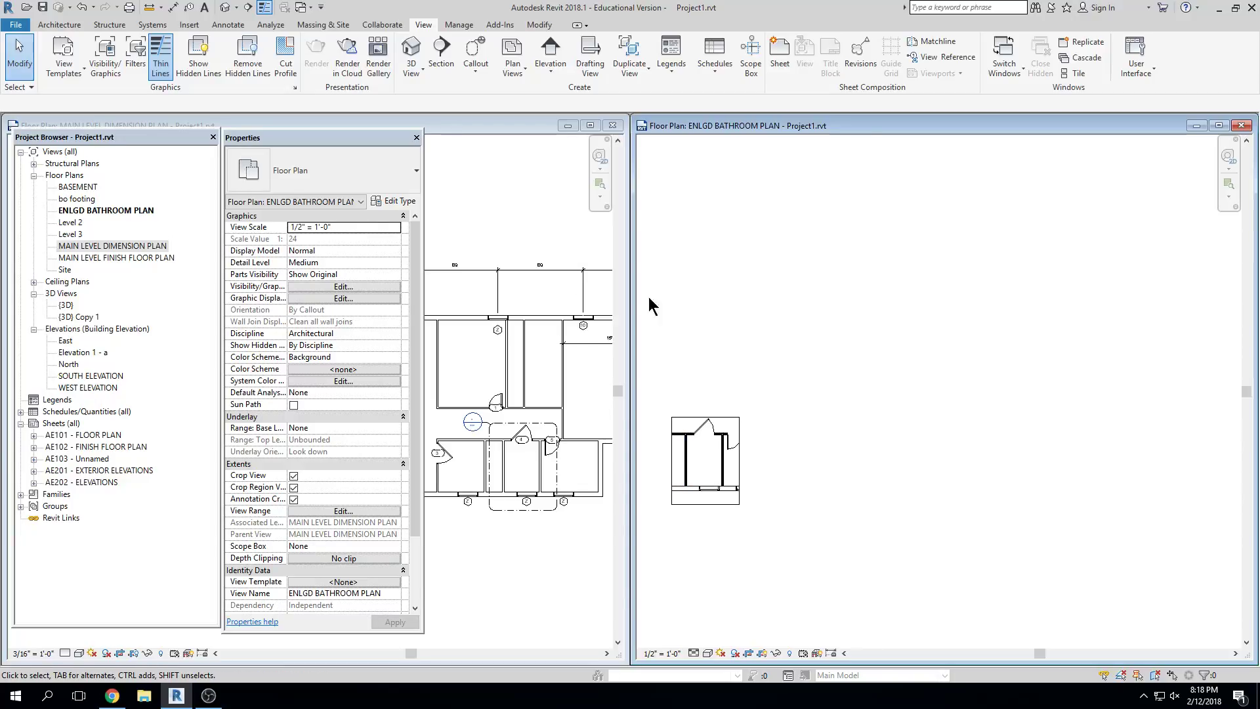
pyautogui.doubleClick(84, 436)
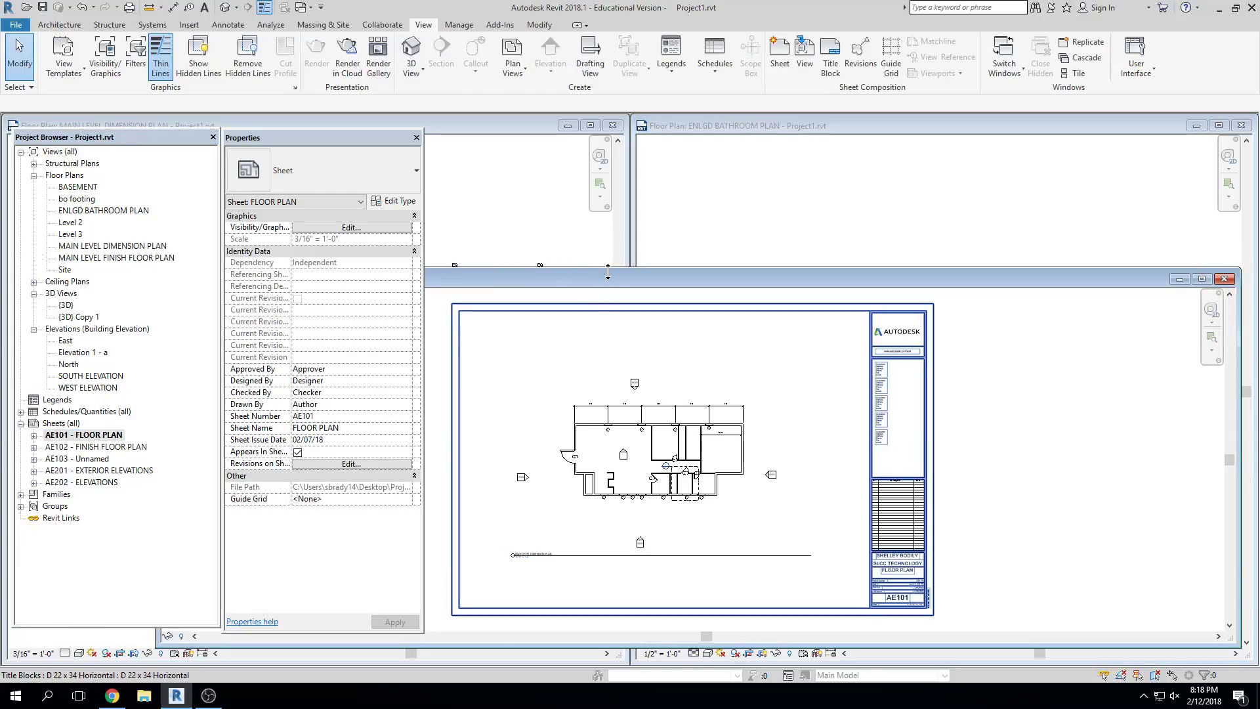
pyautogui.doubleClick(613, 278)
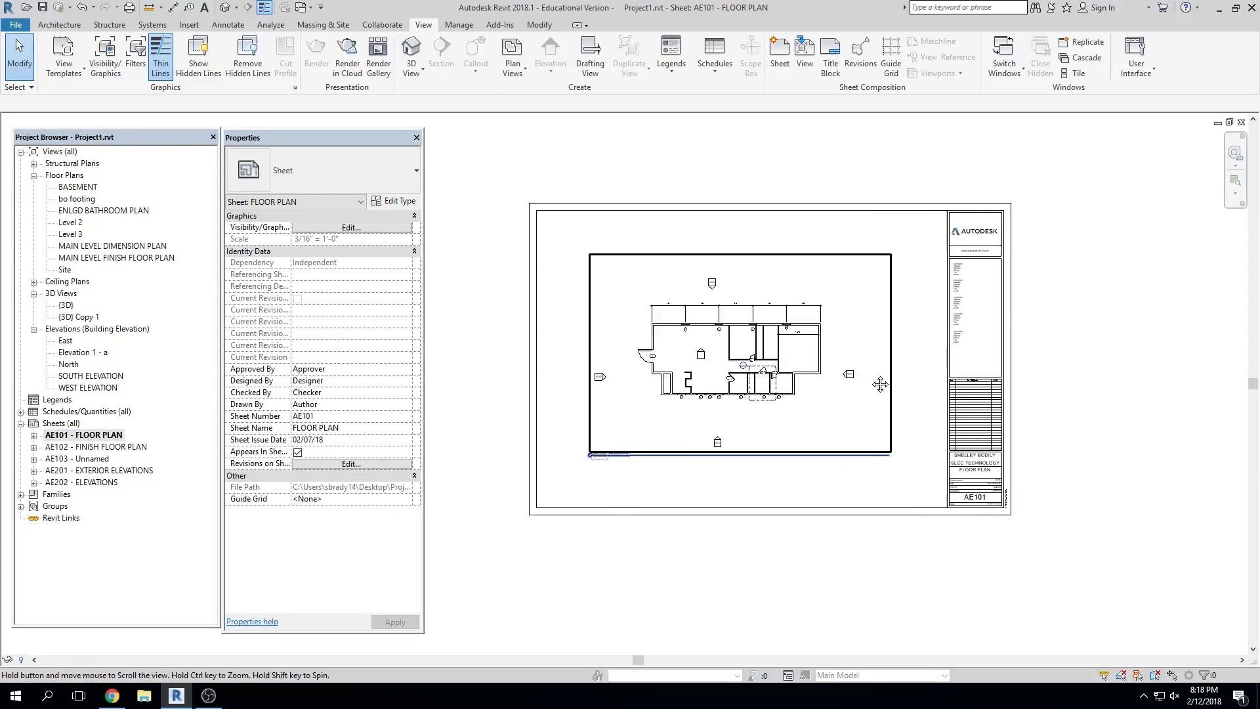
# Place the ENLGD BATHROOM PLAN view on sheet AE101 in the upper-right area, next to the title block
pyautogui.click(108, 211)
pyautogui.moveTo(108, 211); pyautogui.dragTo(612, 319)
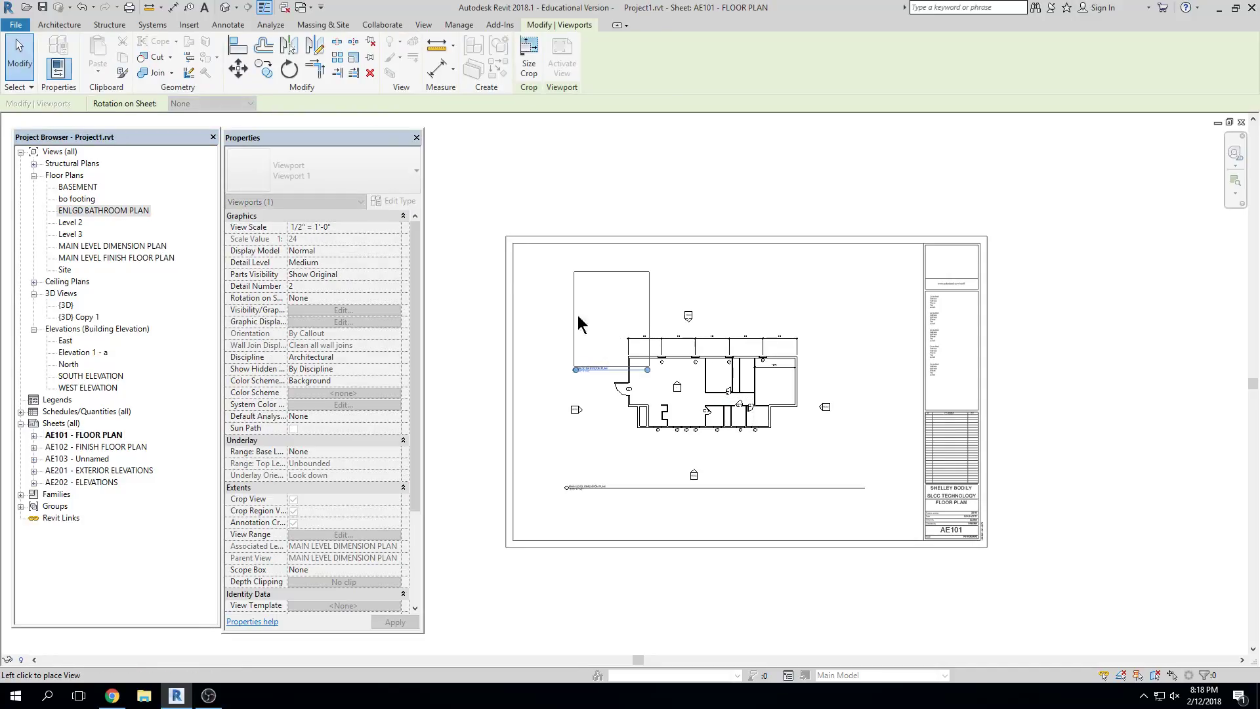
pyautogui.moveTo(560, 311); pyautogui.dragTo(595, 320, button='middle')
pyautogui.click(899, 340)
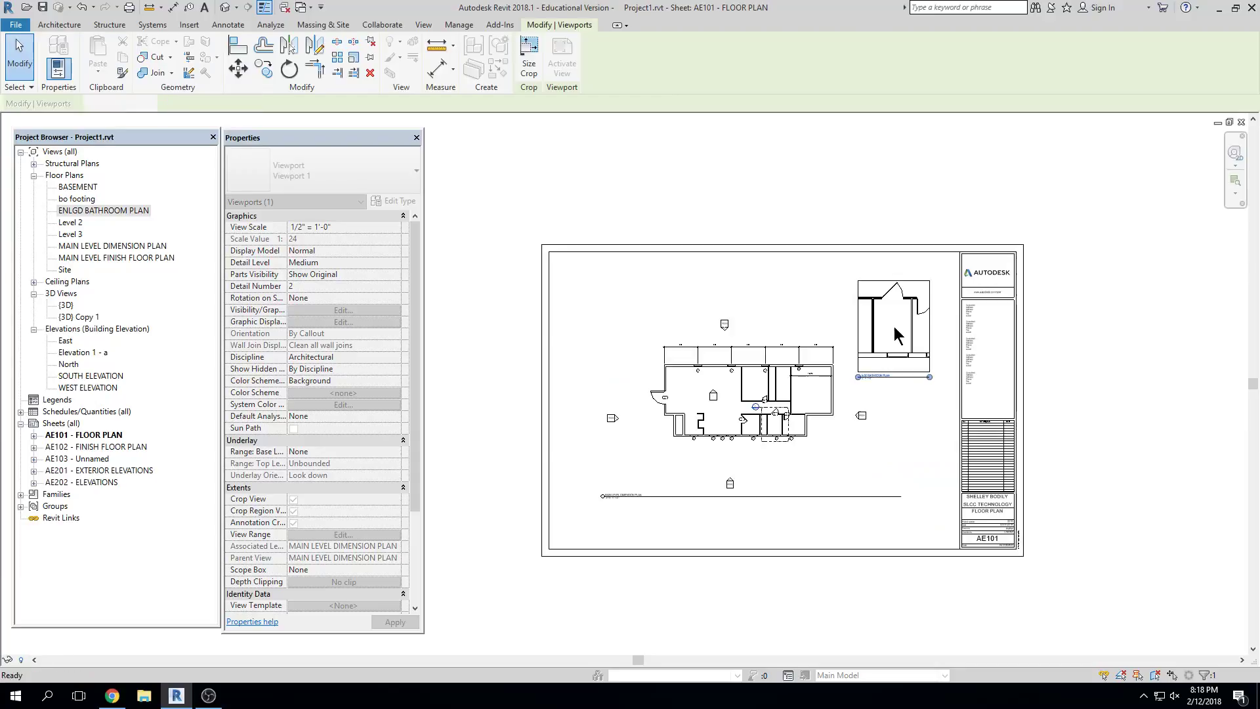
pyautogui.scroll(2, 900, 338)
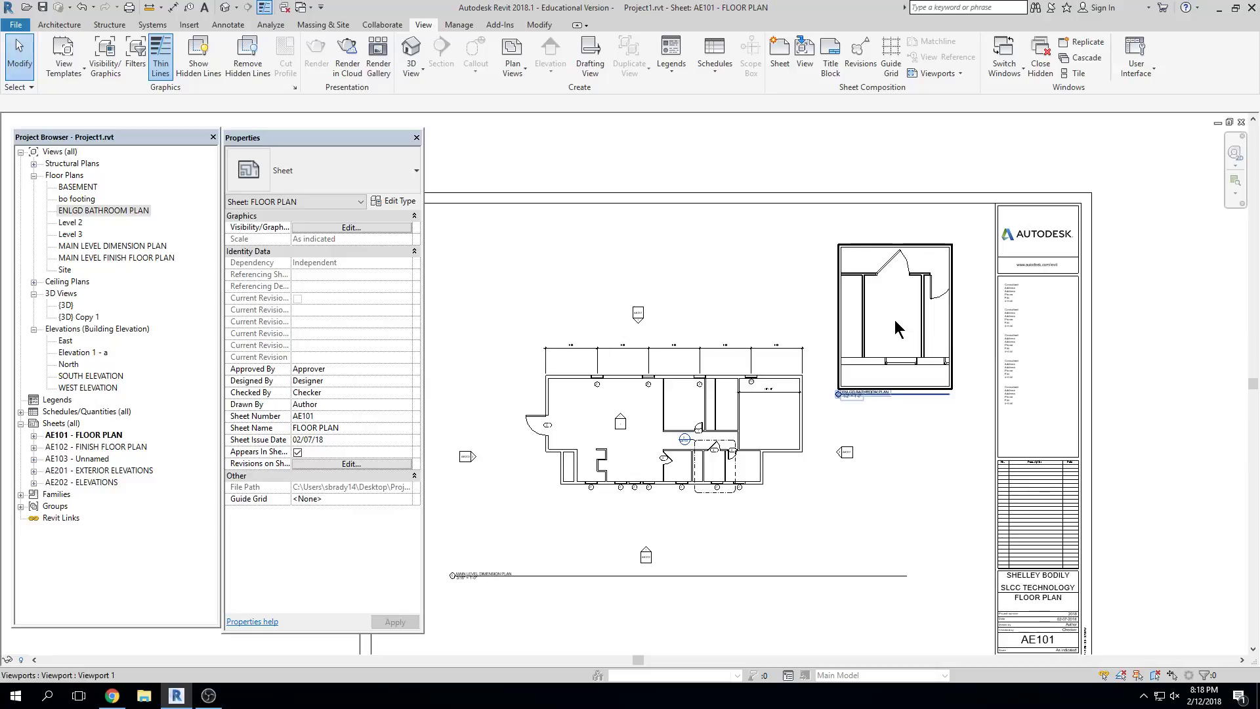
pyautogui.press('Escape')
pyautogui.click(700, 389)
pyautogui.moveTo(700, 389); pyautogui.dragTo(611, 352, button='middle')
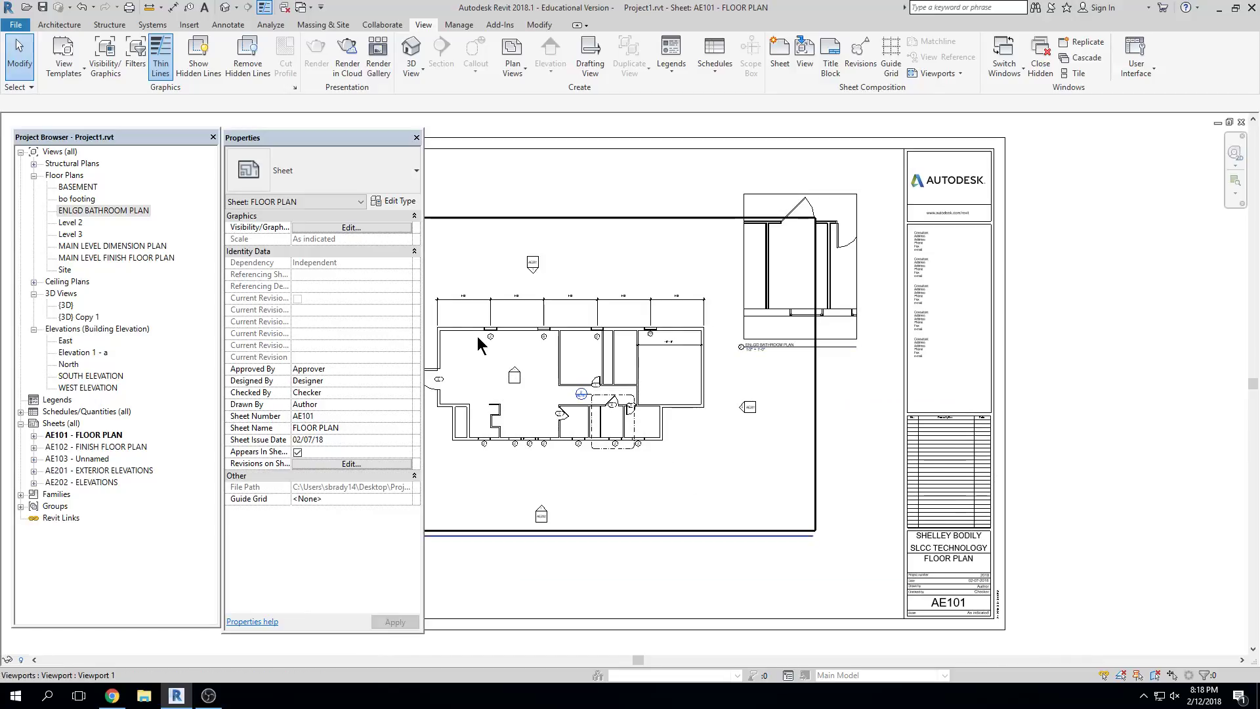
# Reopen ENLGD BATHROOM PLAN, close the AE101 sheet window and tile the view beside MAIN LEVEL DIMENSION PLAN
pyautogui.doubleClick(112, 210)
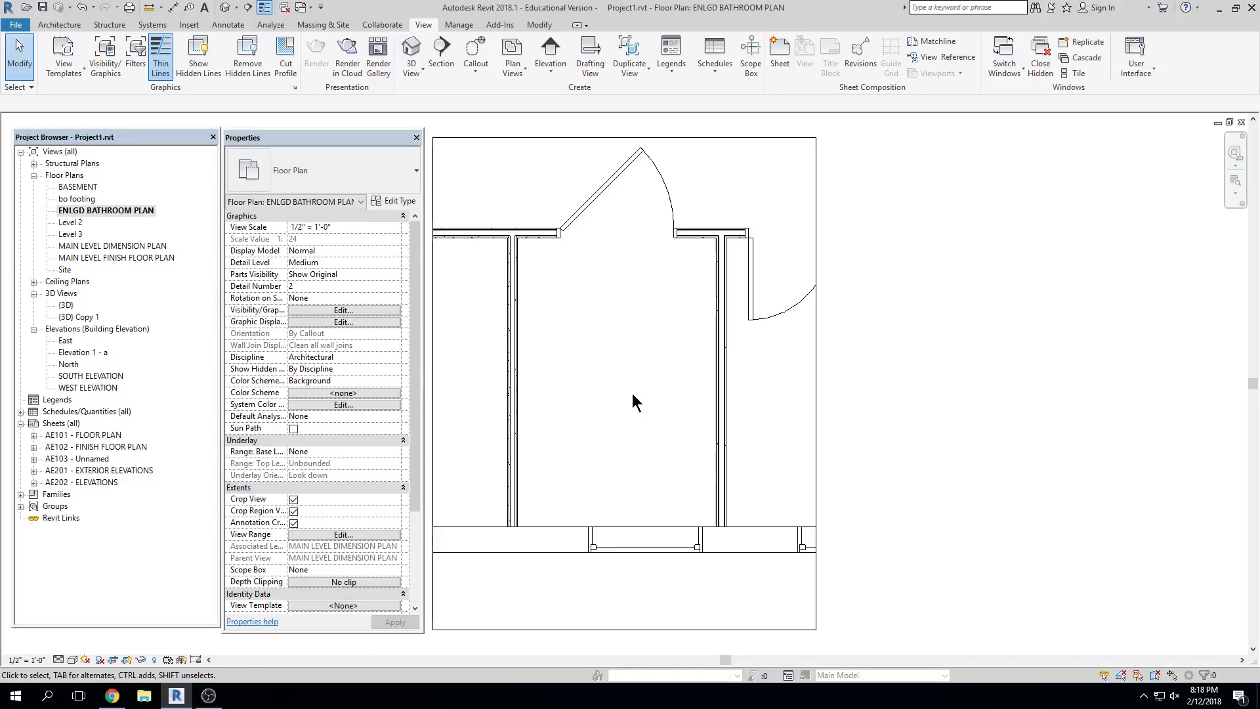
pyautogui.moveTo(633, 436); pyautogui.dragTo(753, 455, button='middle')
pyautogui.scroll(-3, 808, 448)
pyautogui.click(888, 437)
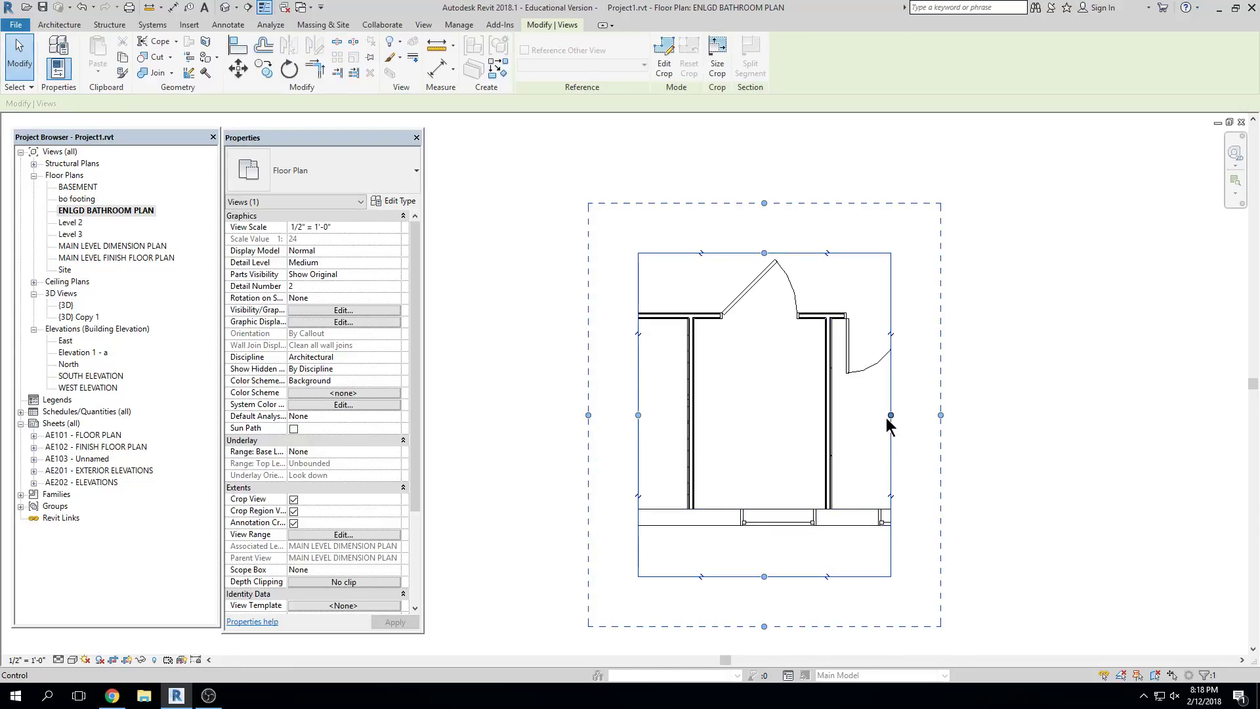
pyautogui.press('w')
pyautogui.press('t')
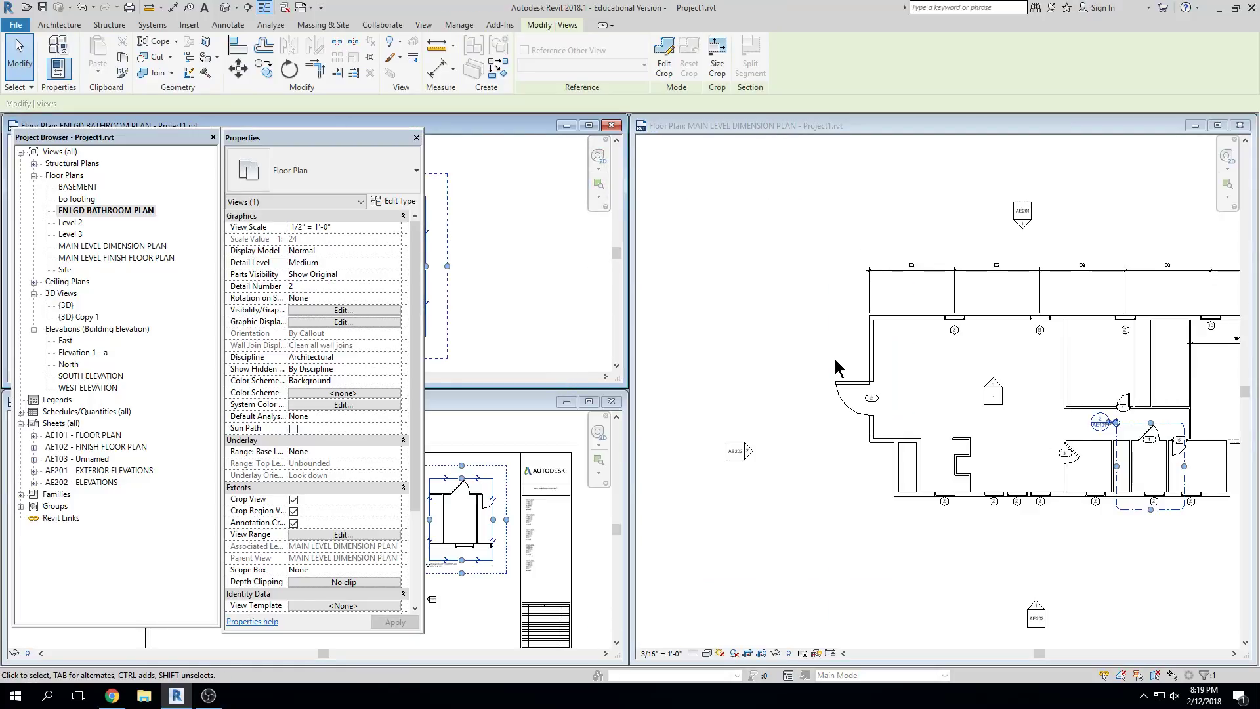
pyautogui.click(611, 401)
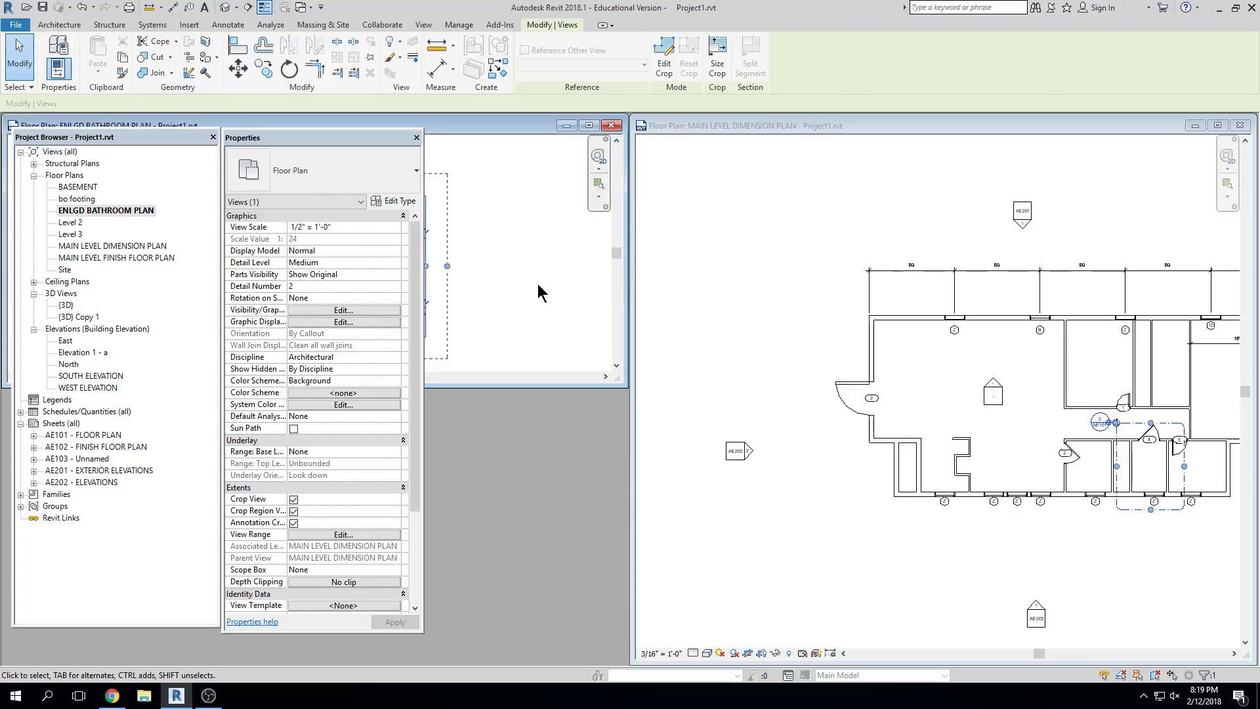
pyautogui.click(538, 285)
pyautogui.press('w')
pyautogui.press('t')
pyautogui.moveTo(506, 332); pyautogui.dragTo(573, 445, button='middle')
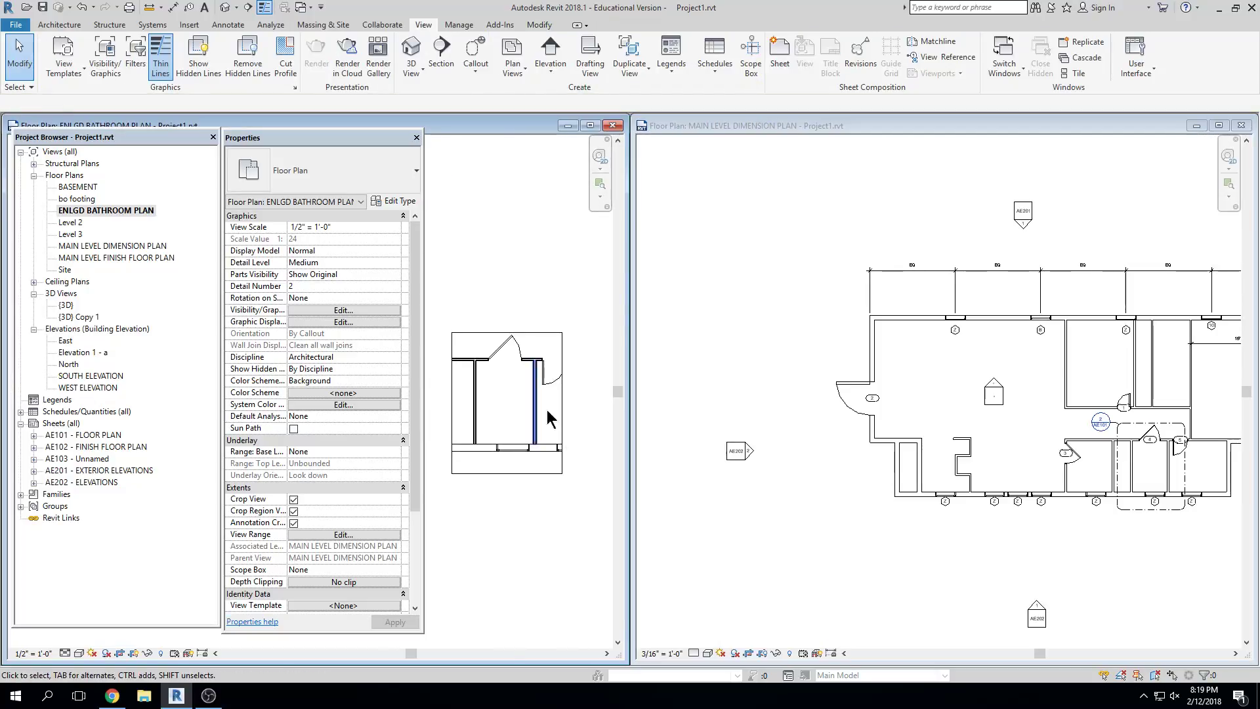
# Tighten the enlarged bathroom plan's crop region by pulling in its two sides and its bottom edge
pyautogui.scroll(2, 529, 418)
pyautogui.click(557, 404)
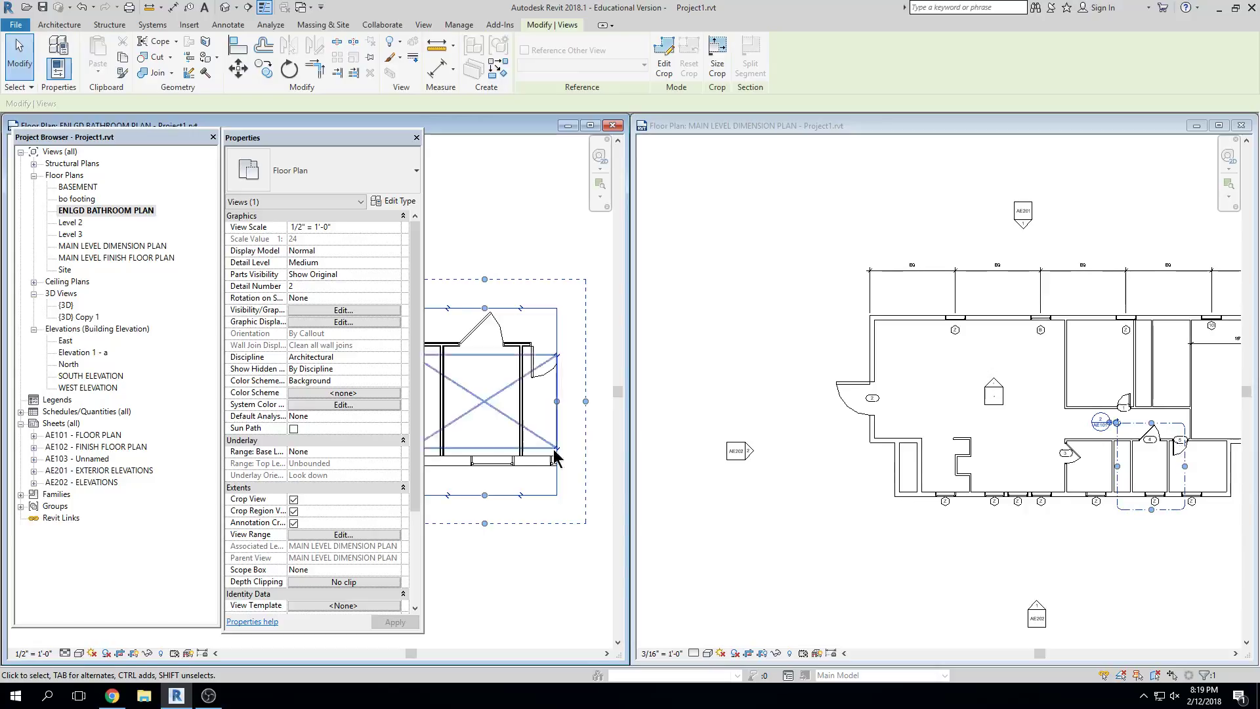
pyautogui.moveTo(556, 401); pyautogui.dragTo(544, 401)
pyautogui.moveTo(478, 496); pyautogui.dragTo(478, 479)
pyautogui.moveTo(506, 495); pyautogui.dragTo(550, 515, button='middle')
pyautogui.moveTo(457, 412); pyautogui.dragTo(468, 412)
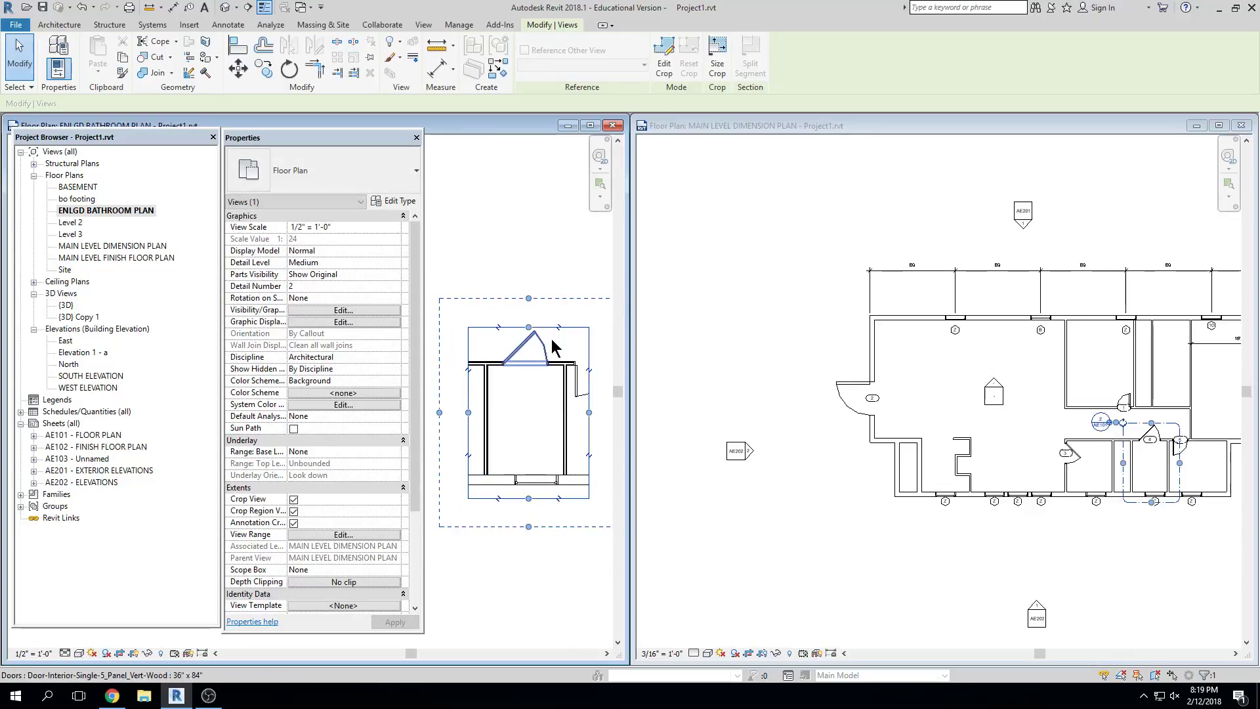
pyautogui.moveTo(588, 412); pyautogui.dragTo(586, 413)
# In MAIN LEVEL DIMENSION PLAN, adjust the bathroom callout's leader and extend its bottom edge further below the exterior wall's window tag
pyautogui.click(1129, 420)
pyautogui.scroll(5, 1119, 422)
pyautogui.moveTo(957, 448)
pyautogui.mouseDown()
pyautogui.moveTo(935, 441)
pyautogui.moveTo(943, 433)
pyautogui.mouseUp()
pyautogui.scroll(-3, 974, 551)
pyautogui.scroll(-2, 974, 552)
pyautogui.moveTo(1023, 607); pyautogui.dragTo(975, 497, button='middle')
pyautogui.click(978, 620)
pyautogui.scroll(2, 971, 560)
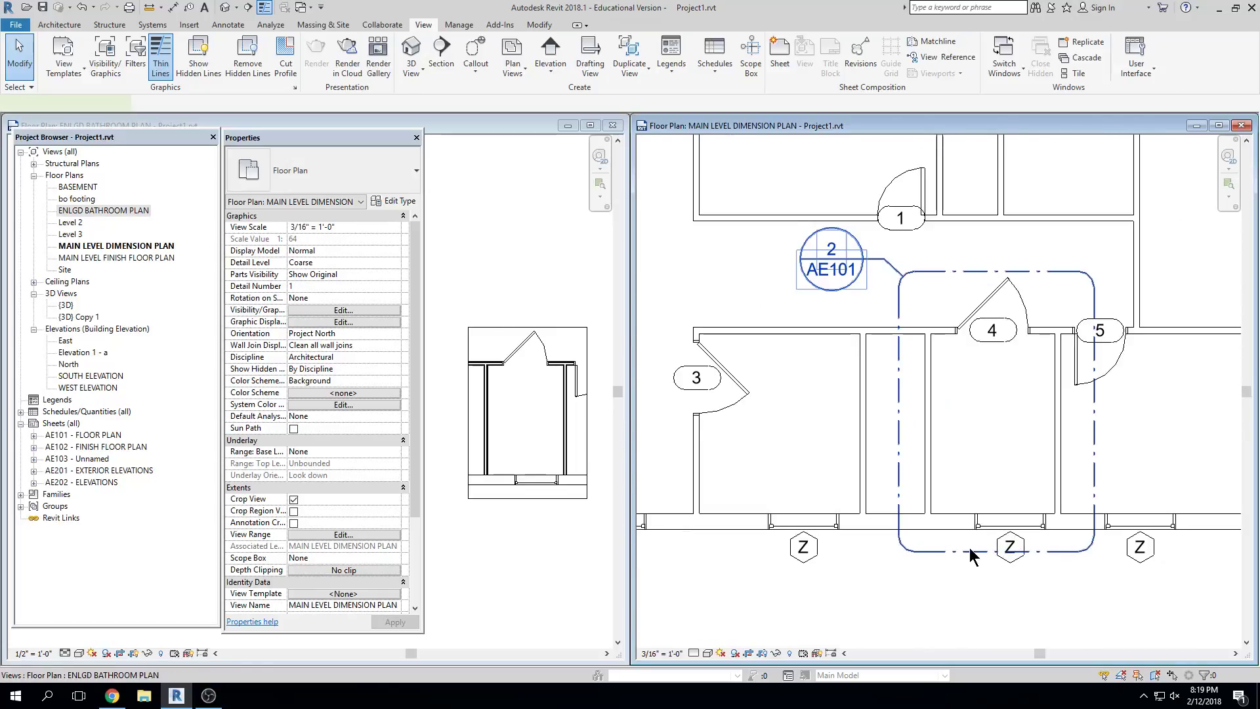
pyautogui.click(988, 565)
pyautogui.click(982, 640)
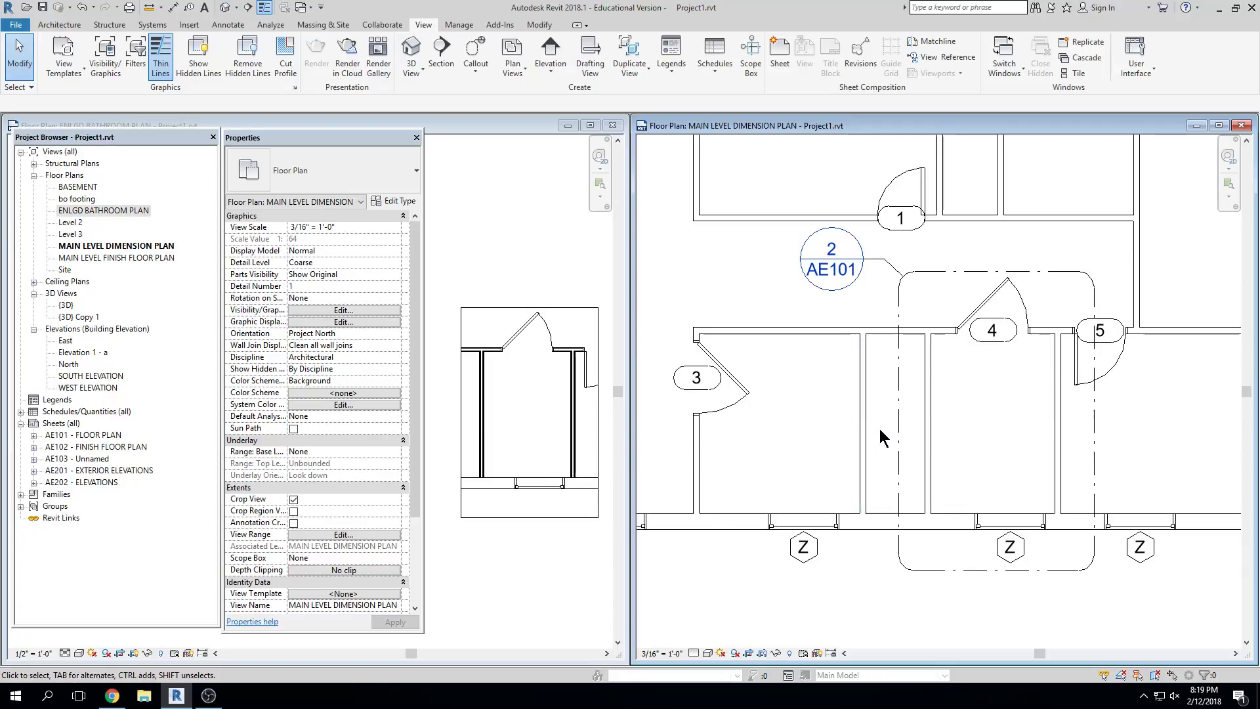
# Select the bathroom callout and rename its view as ENLGD BATHROOM
pyautogui.click(900, 437)
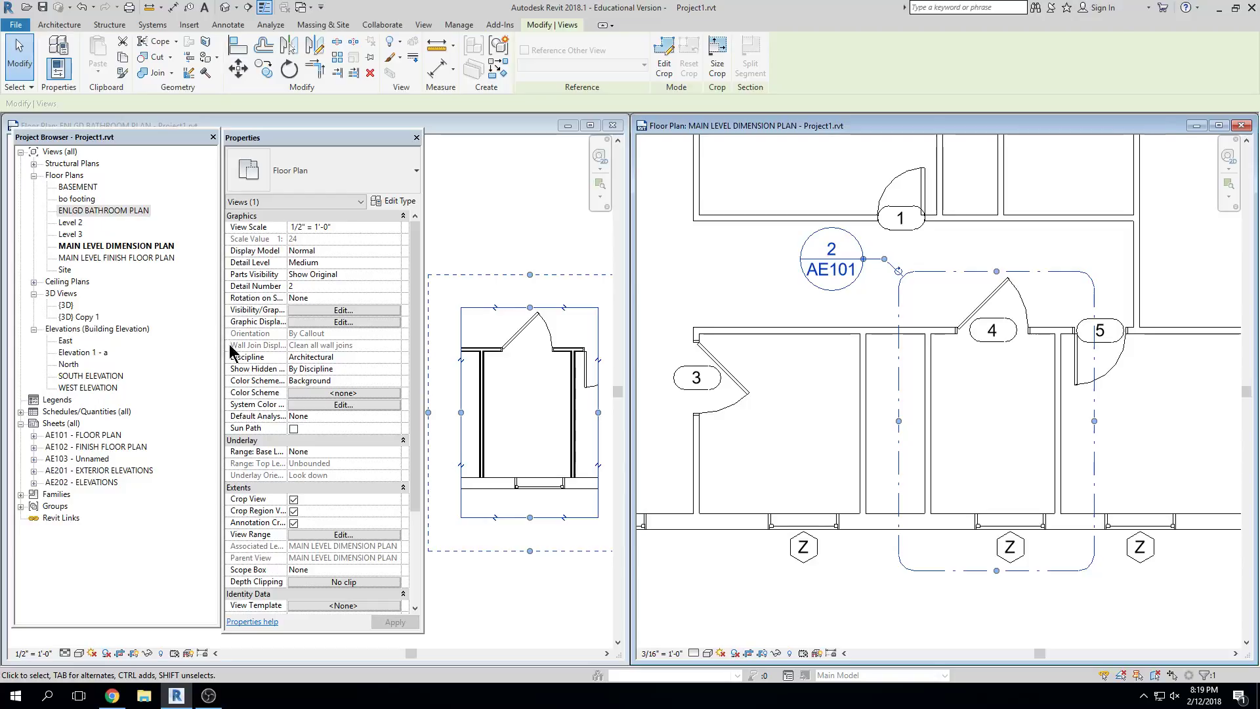
pyautogui.moveTo(413, 504); pyautogui.dragTo(418, 570)
pyautogui.click(391, 523)
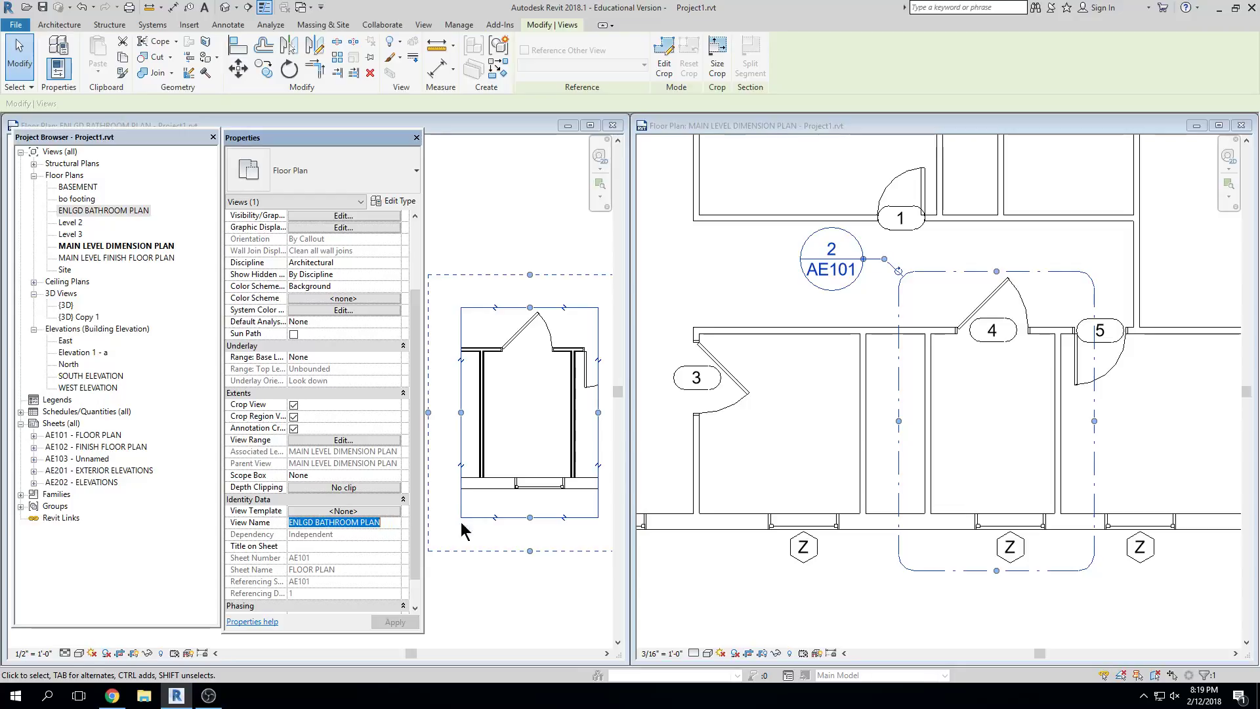
pyautogui.click(401, 523)
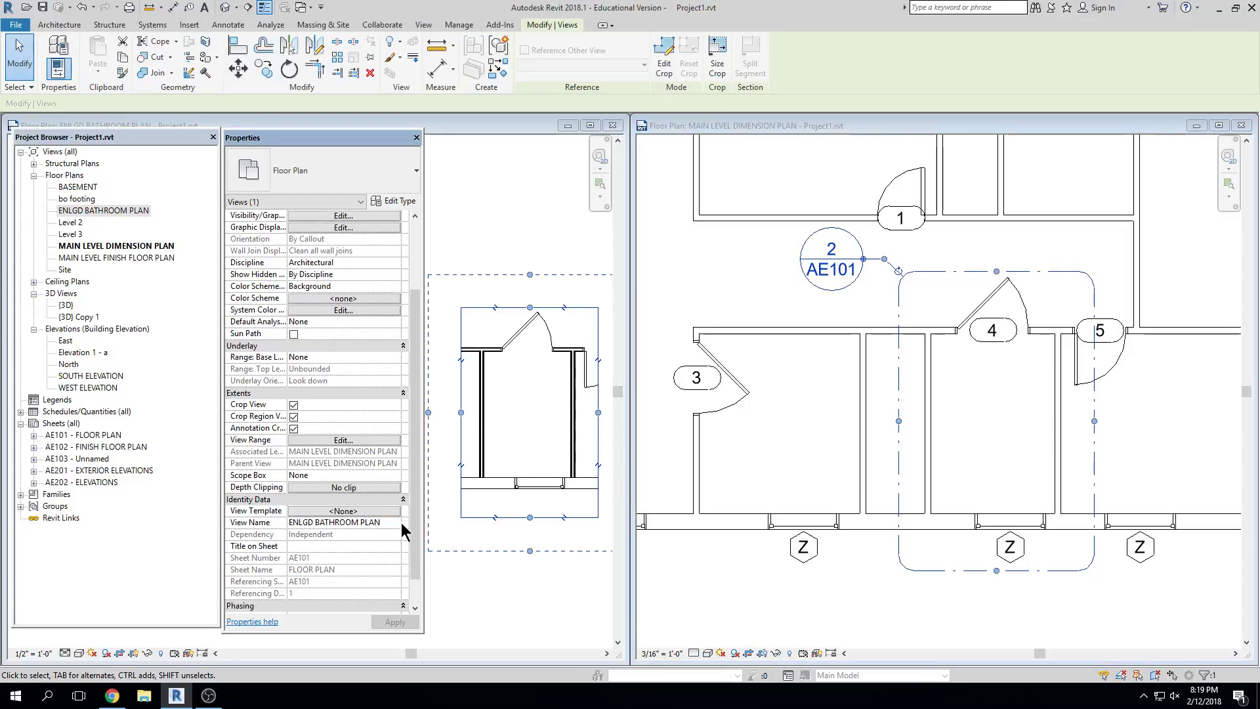
pyautogui.press('BackSpace')
pyautogui.press('BackSpace')
pyautogui.press('BackSpace')
pyautogui.press('BackSpace')
pyautogui.press('BackSpace')
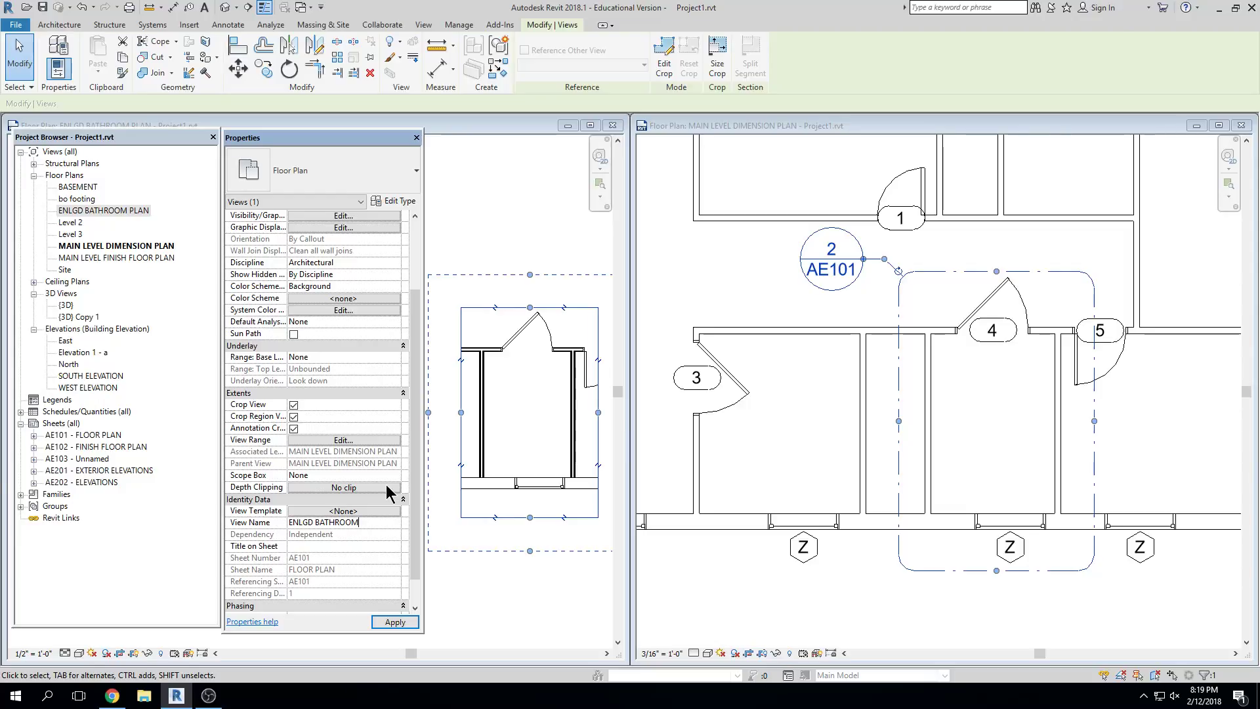
pyautogui.click(395, 622)
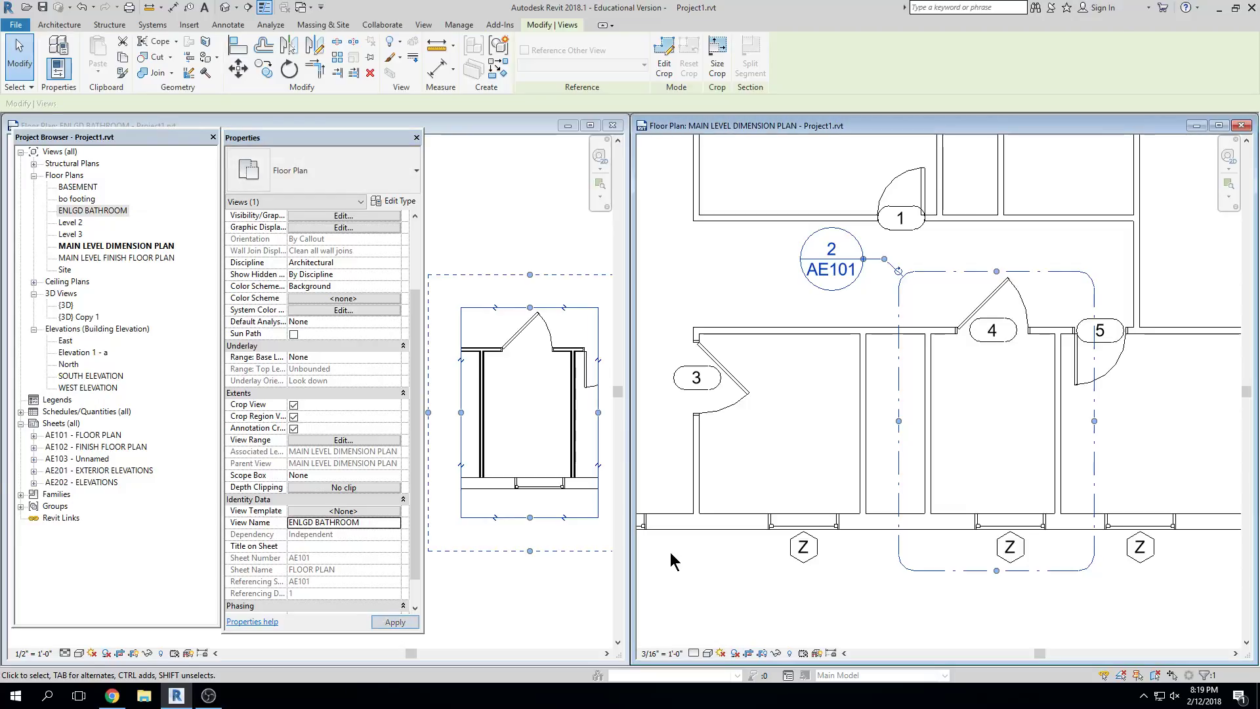
# Deselect the callout and make the ENLGD BATHROOM view active
pyautogui.click(1017, 435)
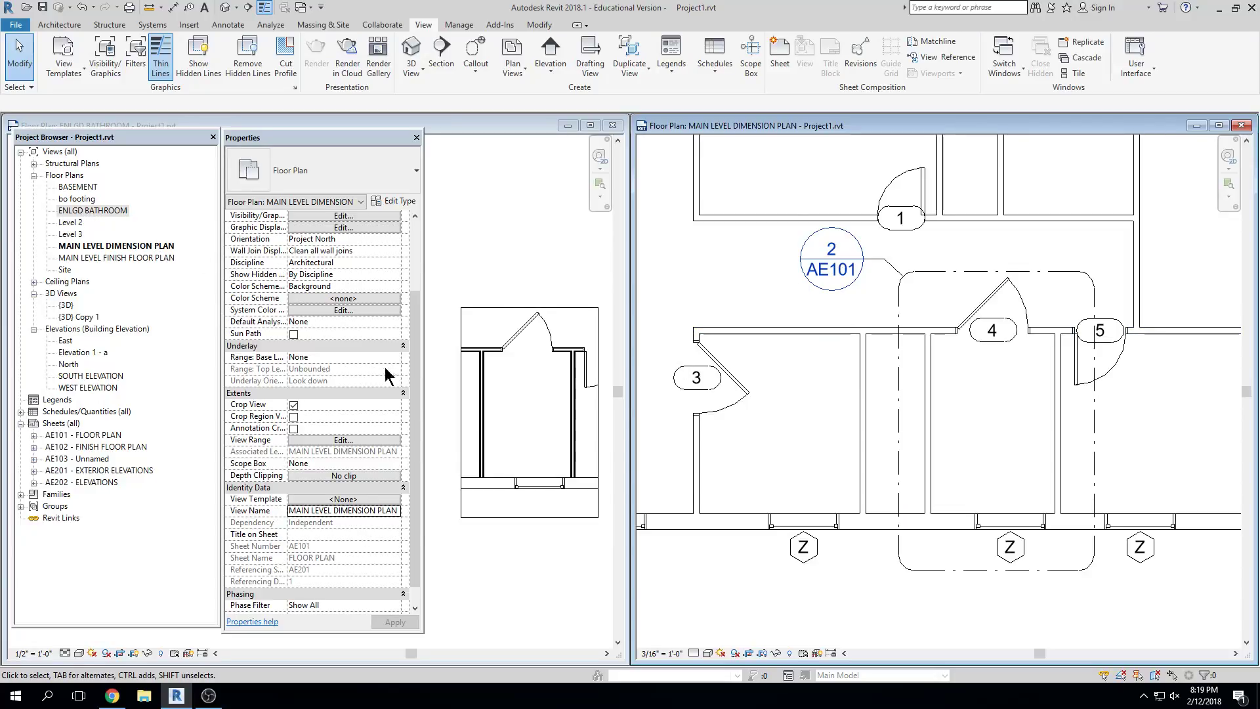
pyautogui.scroll(-2, 783, 468)
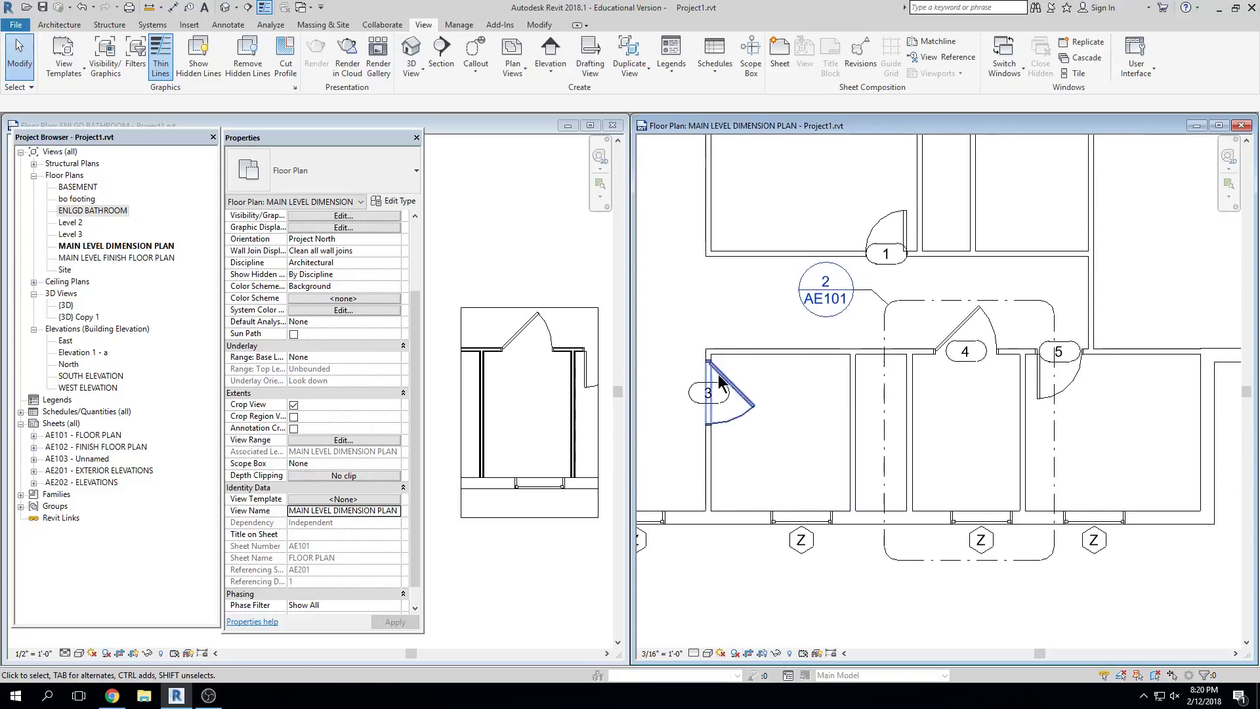
pyautogui.click(531, 421)
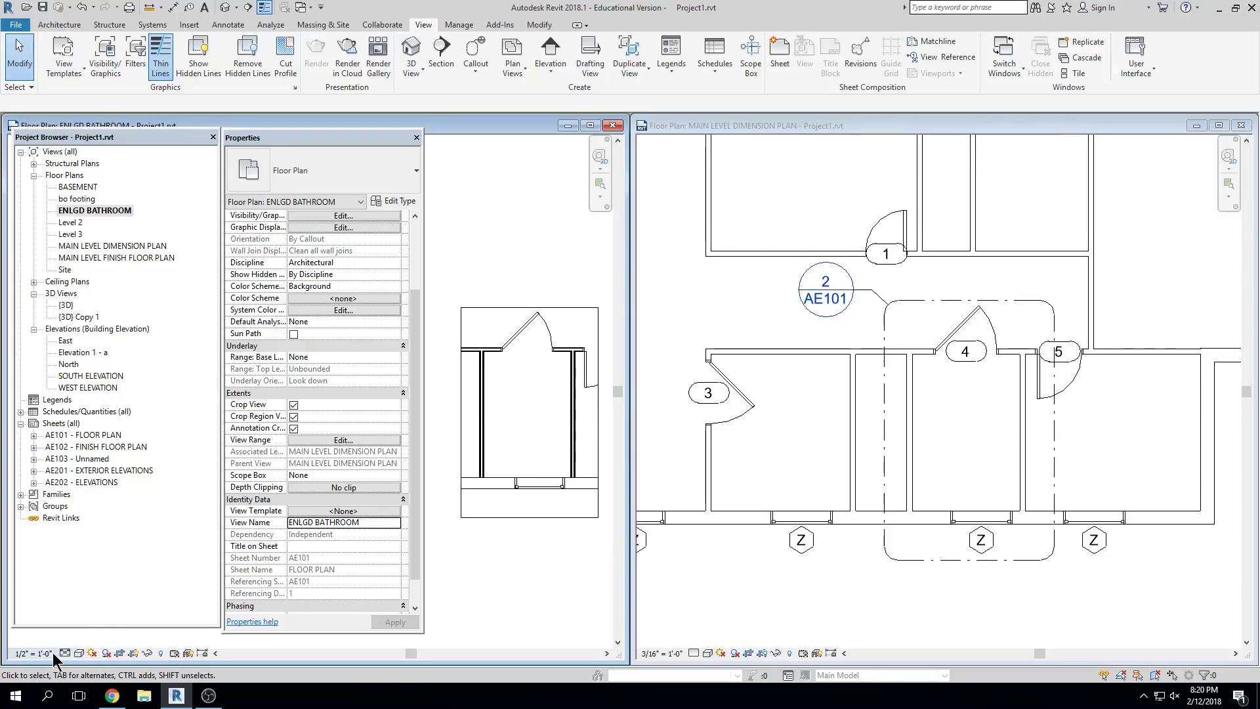
# Maximize the ENLGD BATHROOM view, inspect it with hidden elements revealed, and return to the normal display fitted to the window
pyautogui.click(162, 651)
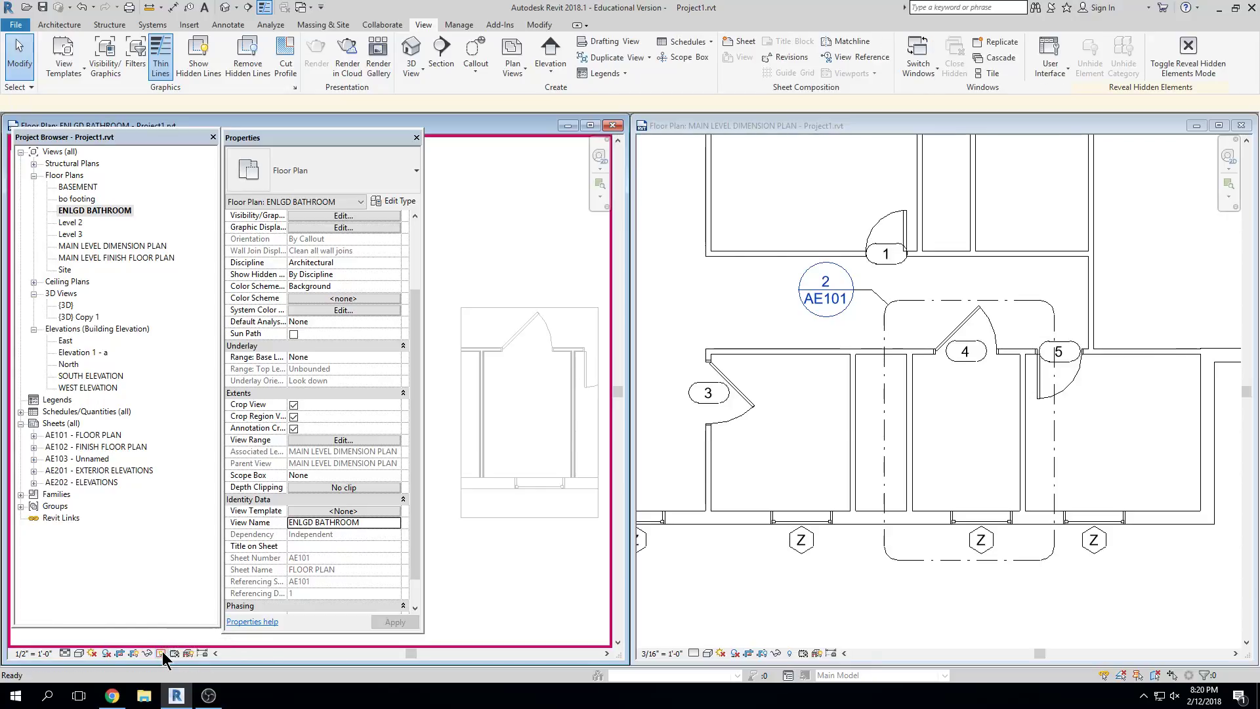
pyautogui.click(589, 126)
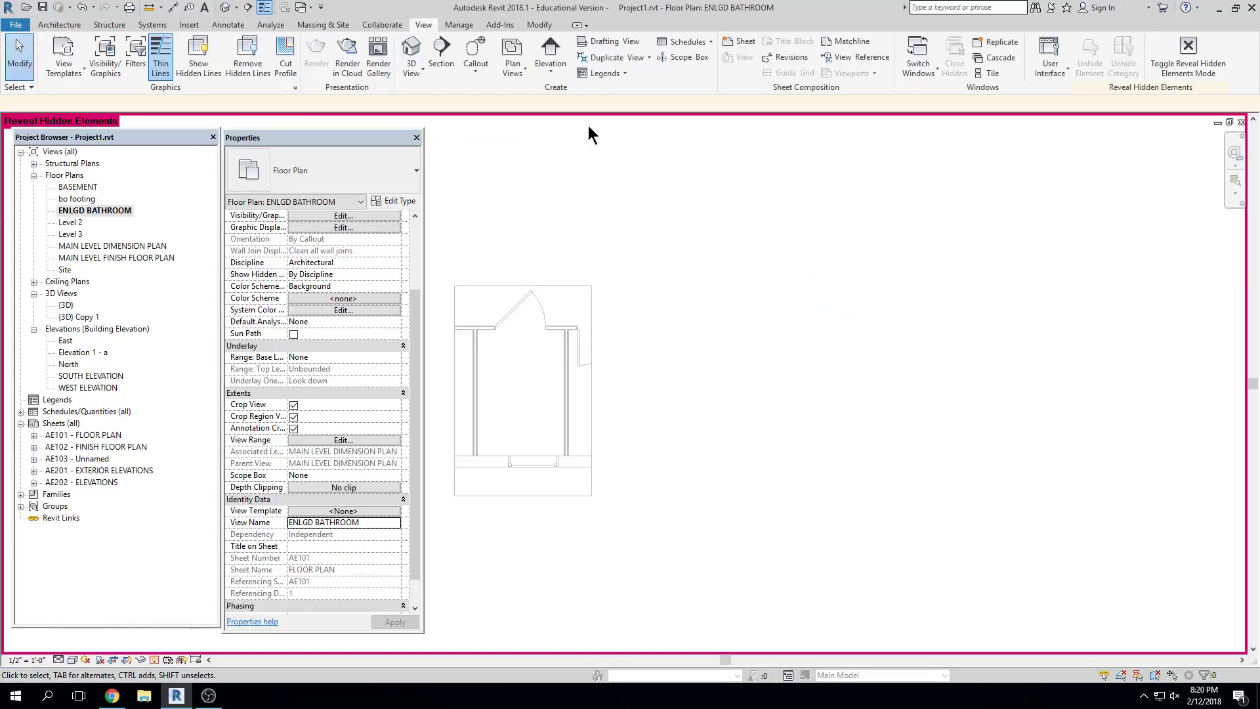
pyautogui.moveTo(598, 302); pyautogui.dragTo(825, 315, button='middle')
pyautogui.scroll(-1, 825, 315)
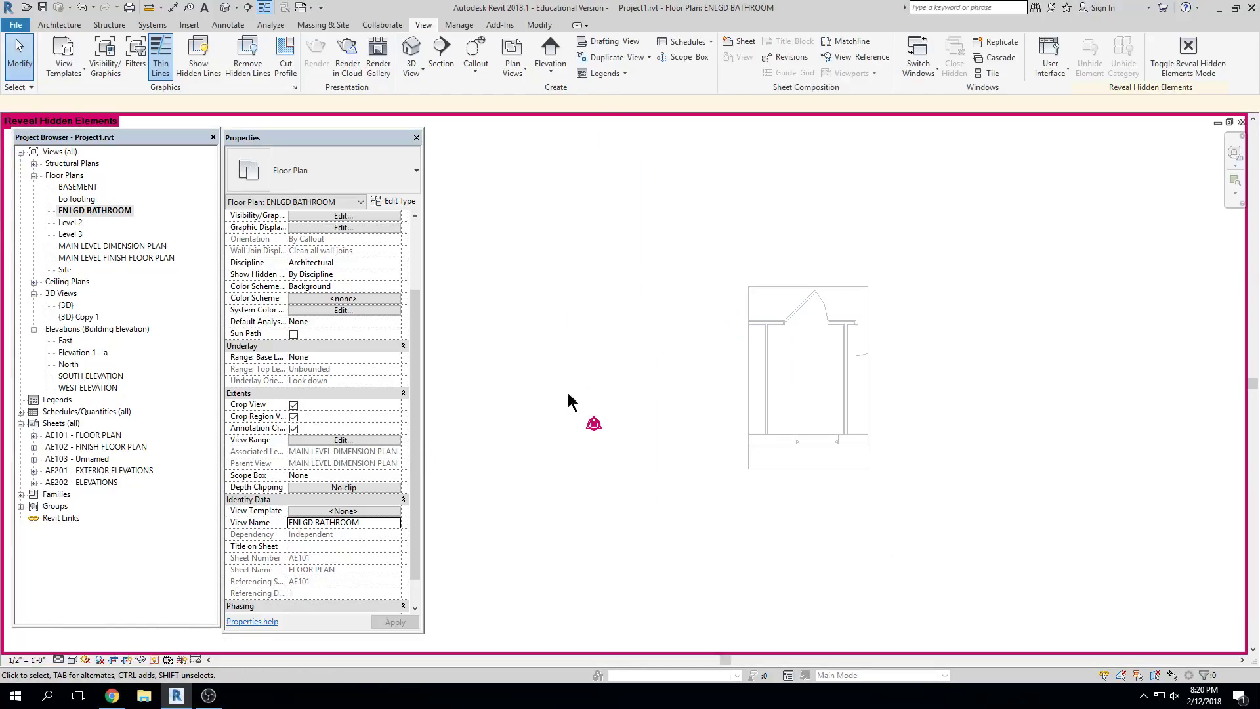
pyautogui.moveTo(797, 424); pyautogui.dragTo(670, 428, button='middle')
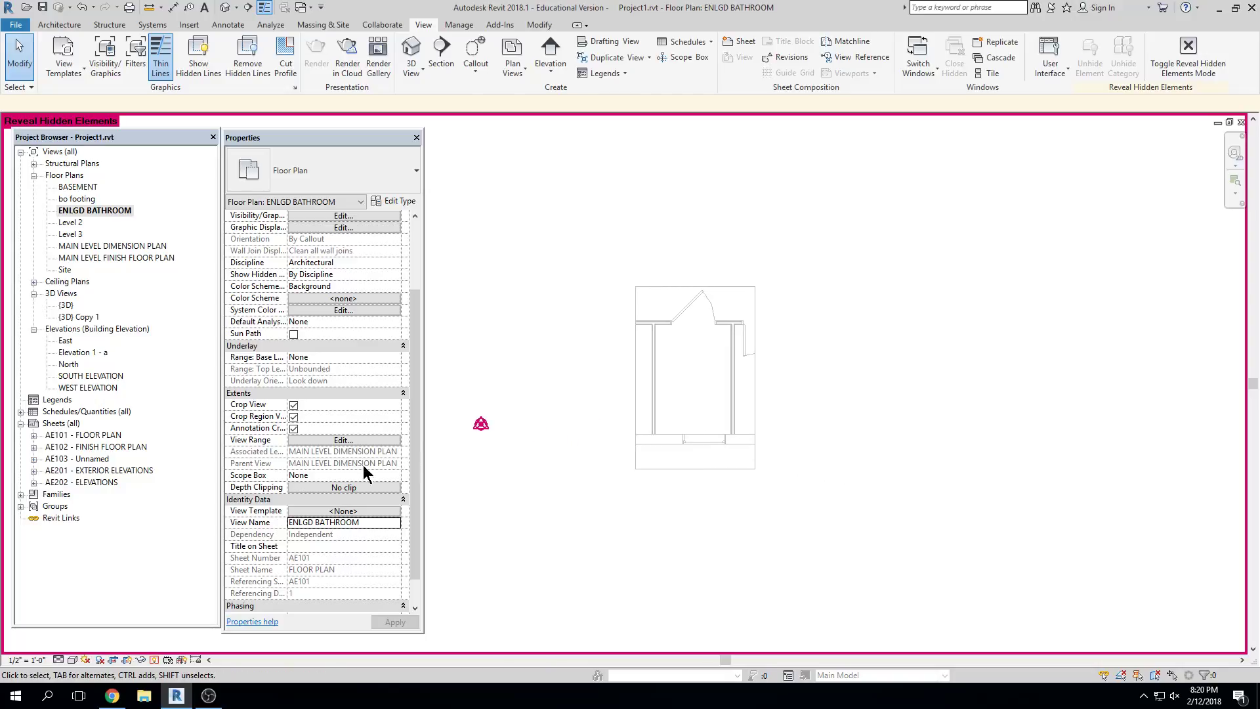
pyautogui.click(154, 659)
pyautogui.press('z')
pyautogui.press('f')
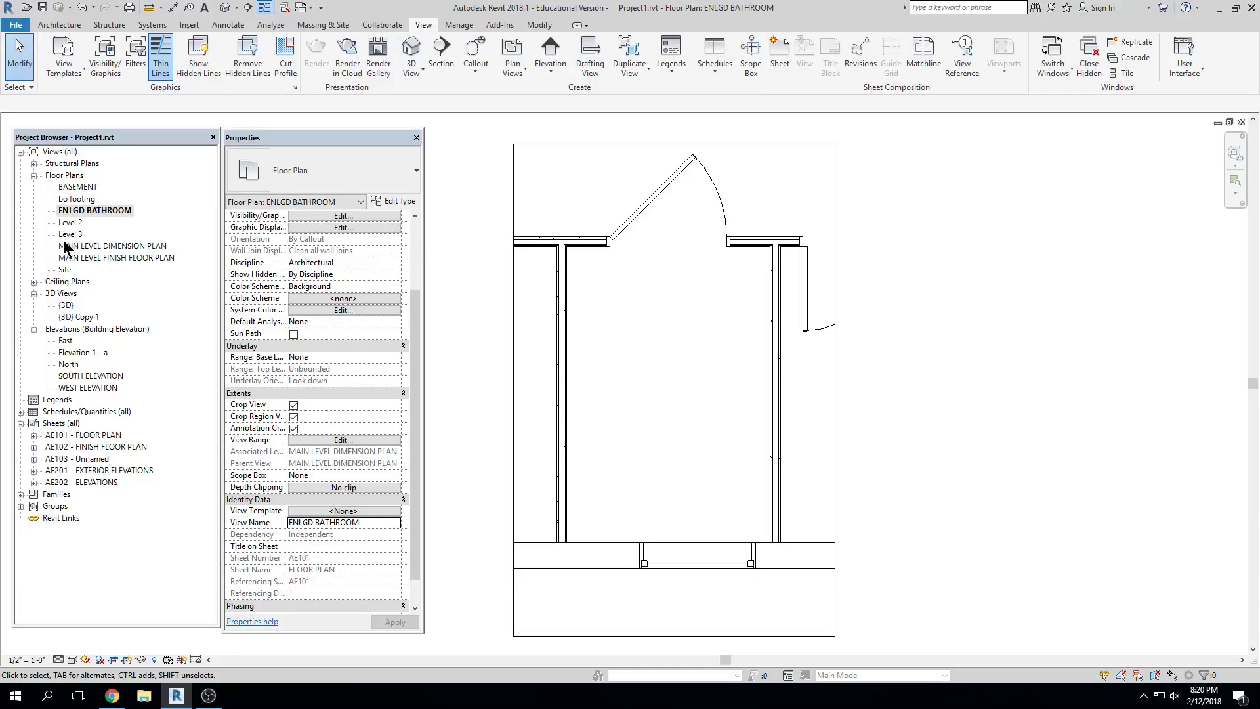
# Expand the list of ceiling plans and close the ENLGD BATHROOM view to return to MAIN LEVEL DIMENSION PLAN
pyautogui.click(32, 281)
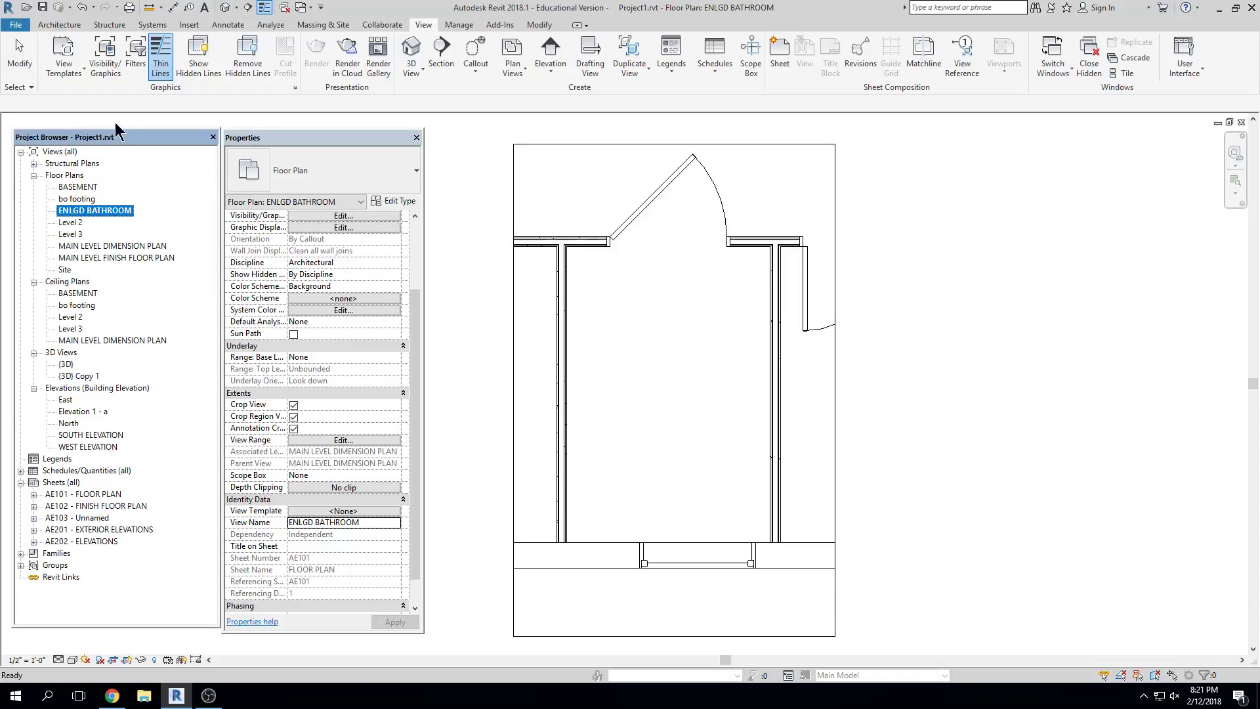
pyautogui.click(877, 293)
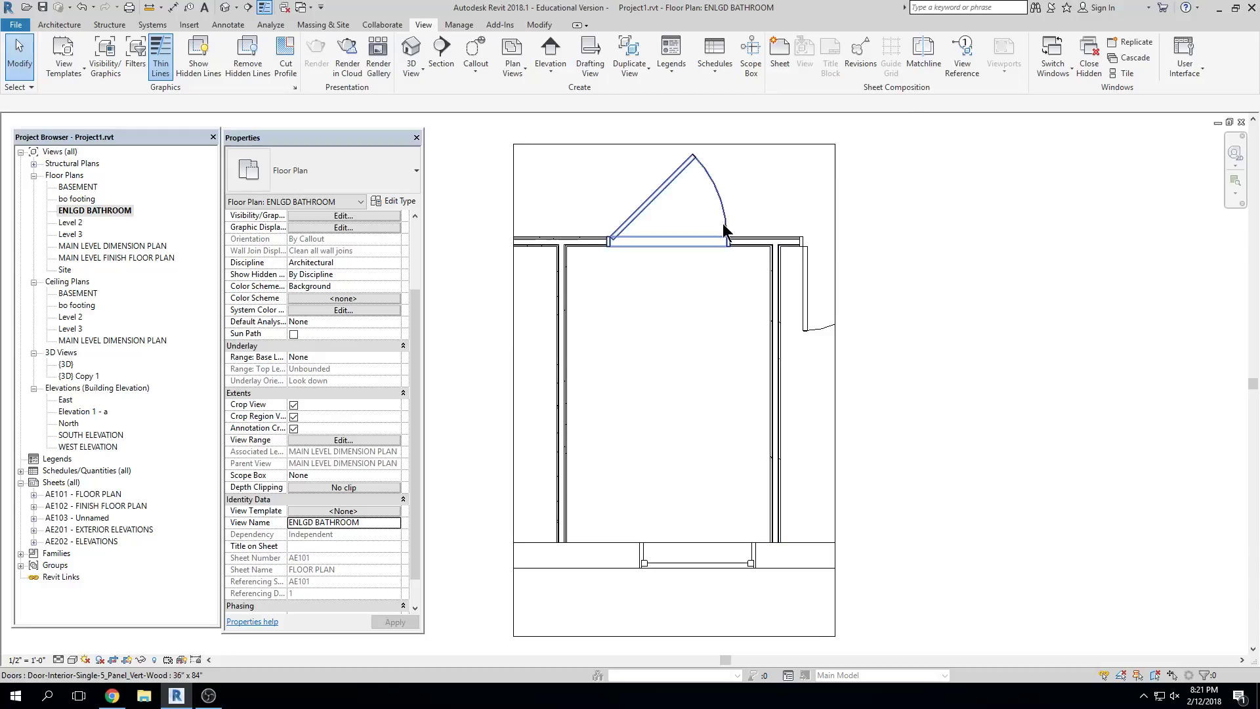
pyautogui.click(1241, 122)
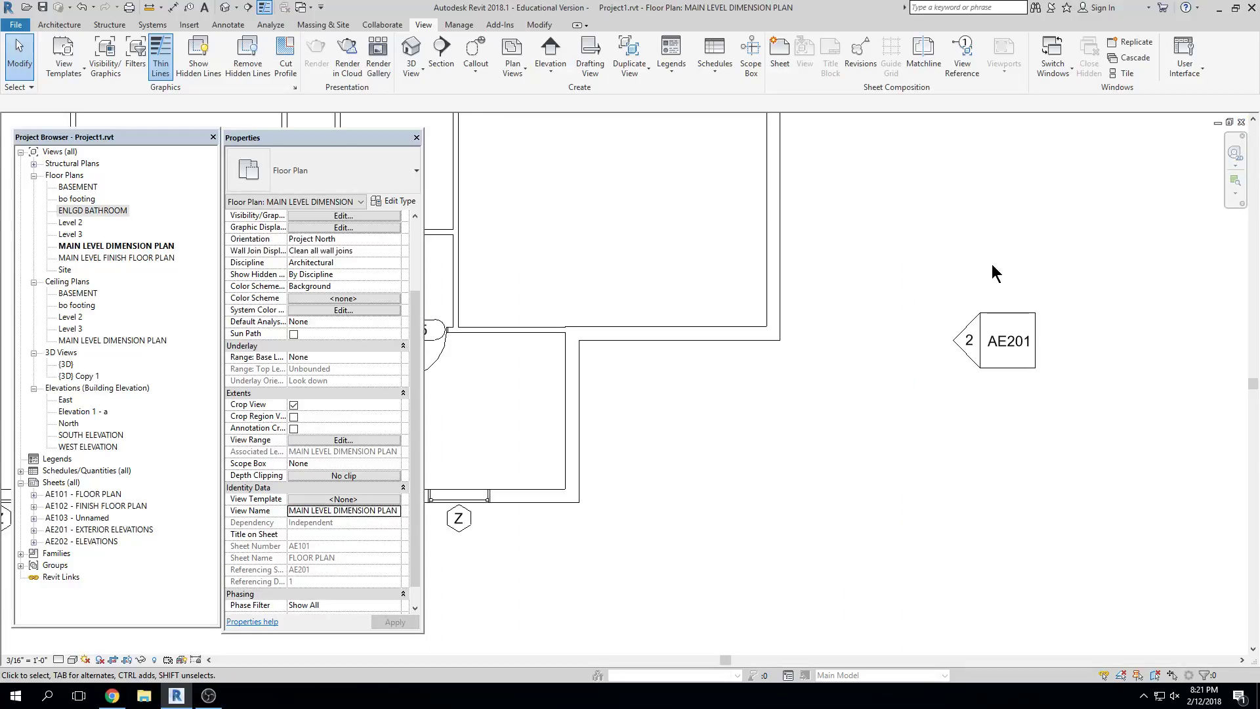
# Draw a horizontal building section through the whole house just inside the dimensioned exterior wall, extending past both end walls
pyautogui.moveTo(608, 313); pyautogui.dragTo(839, 378, button='middle')
pyautogui.scroll(-1, 731, 371)
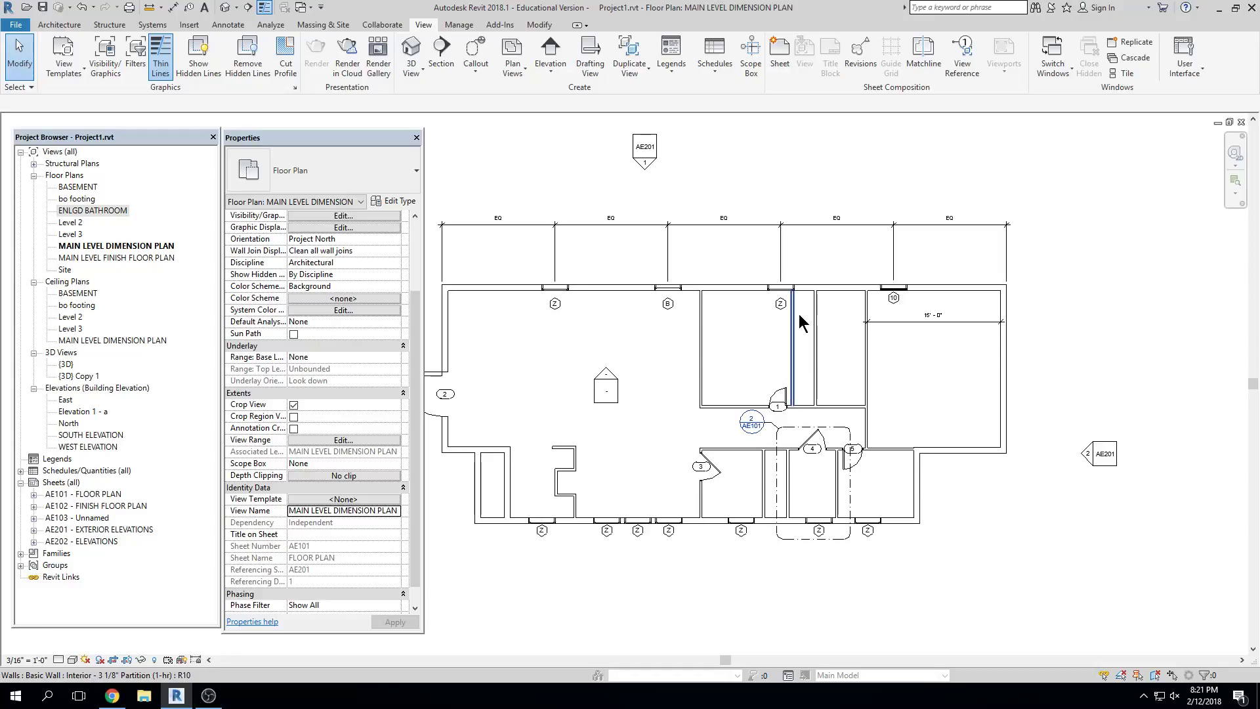
pyautogui.scroll(-1, 814, 339)
pyautogui.moveTo(815, 339); pyautogui.dragTo(856, 340, button='middle')
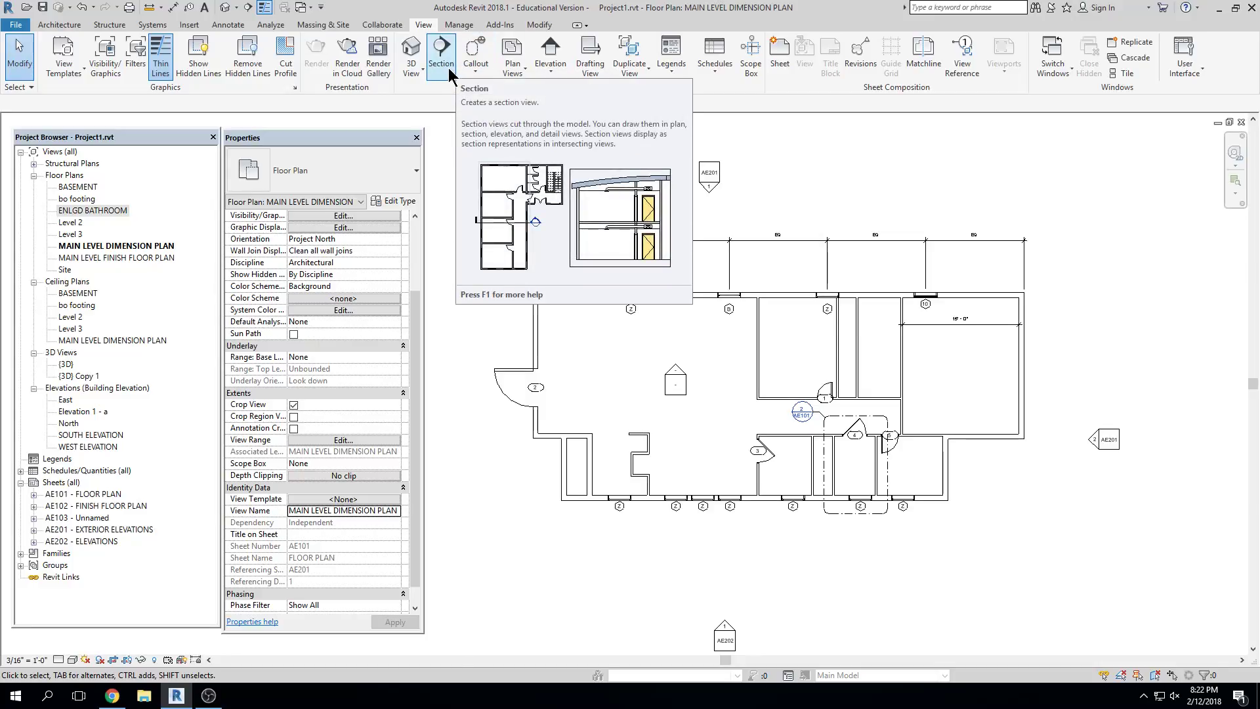
pyautogui.click(249, 8)
pyautogui.click(489, 328)
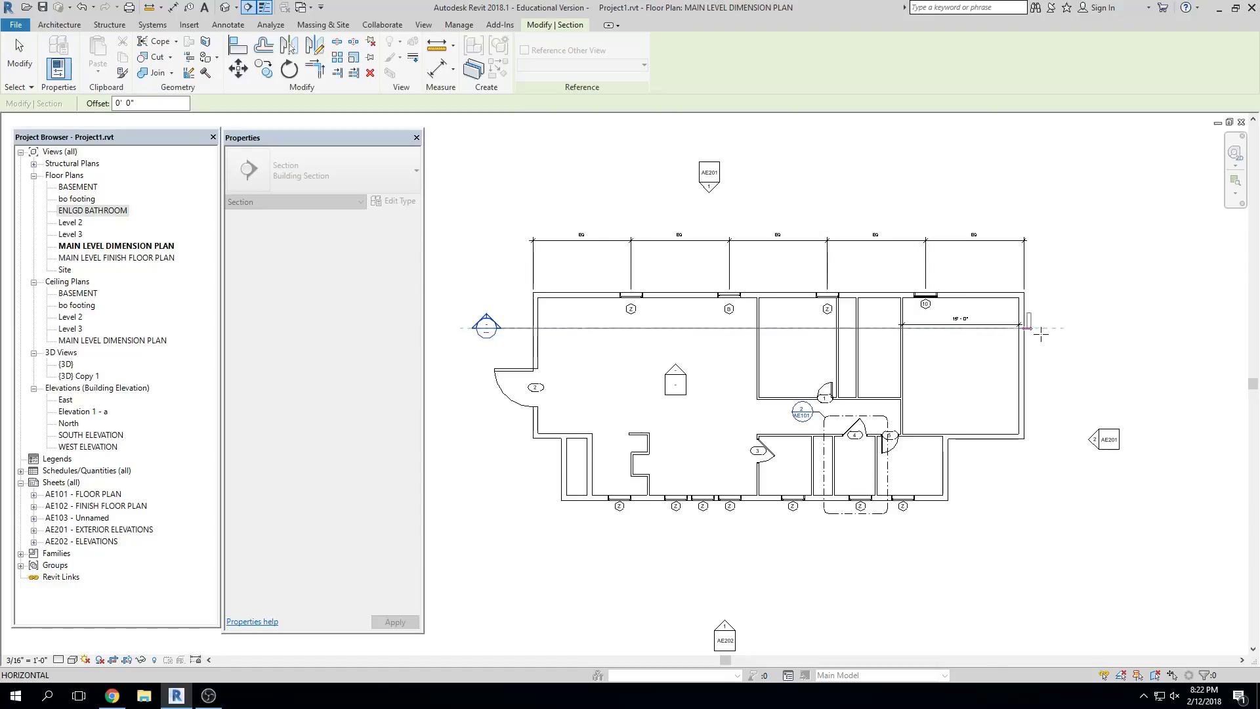
pyautogui.click(1063, 327)
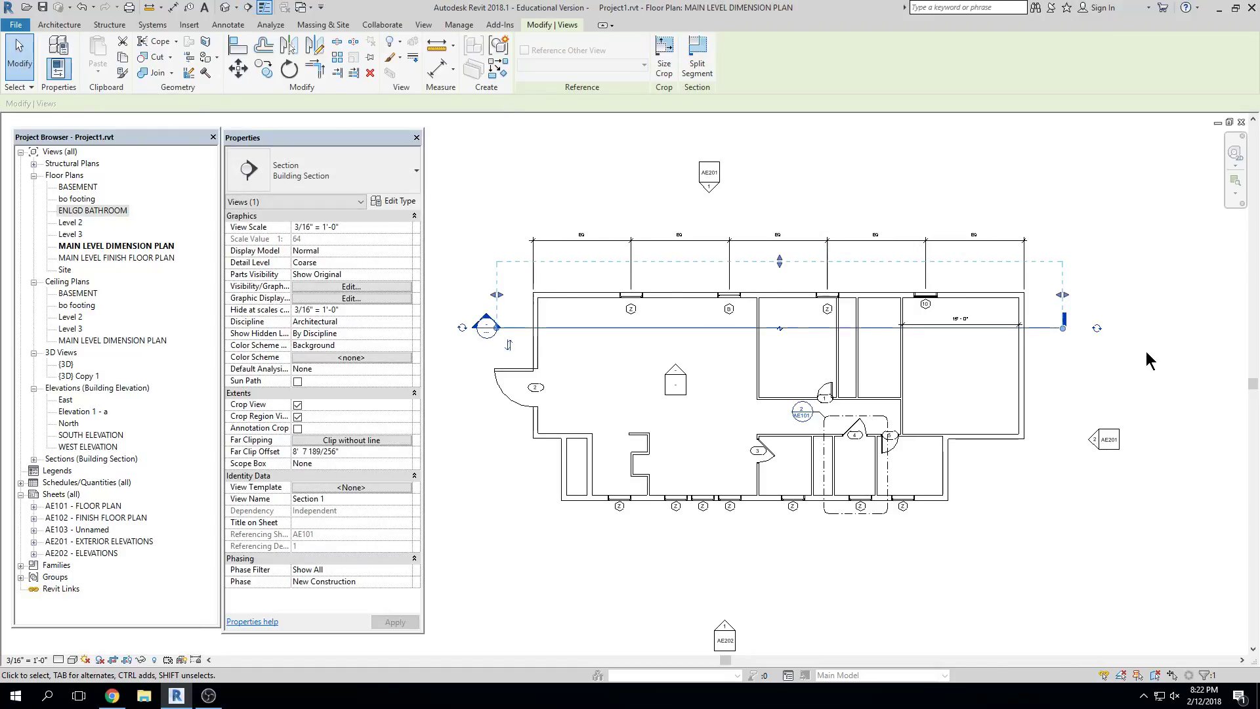
pyautogui.press('Escape')
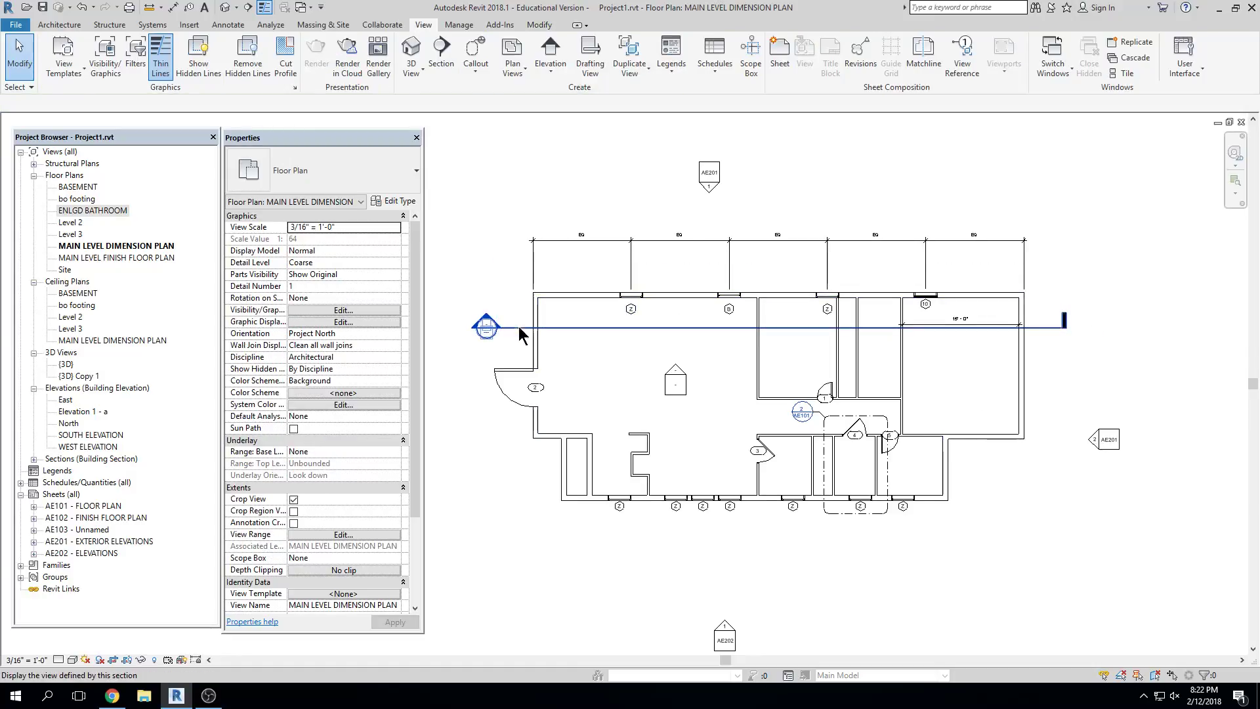
# Select the new section line and flip its viewing direction away from the dimensioned exterior wall
pyautogui.click(514, 329)
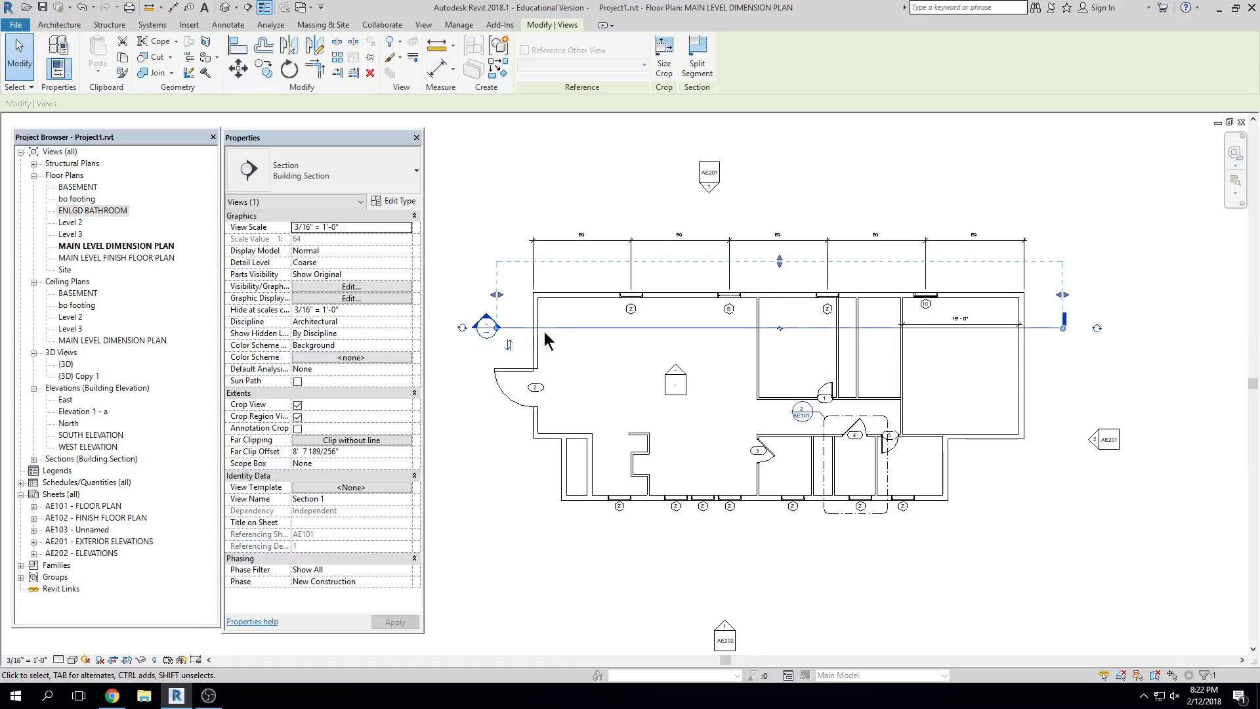
pyautogui.scroll(1, 490, 332)
pyautogui.scroll(1, 489, 332)
pyautogui.scroll(-1, 512, 330)
pyautogui.scroll(-1, 512, 329)
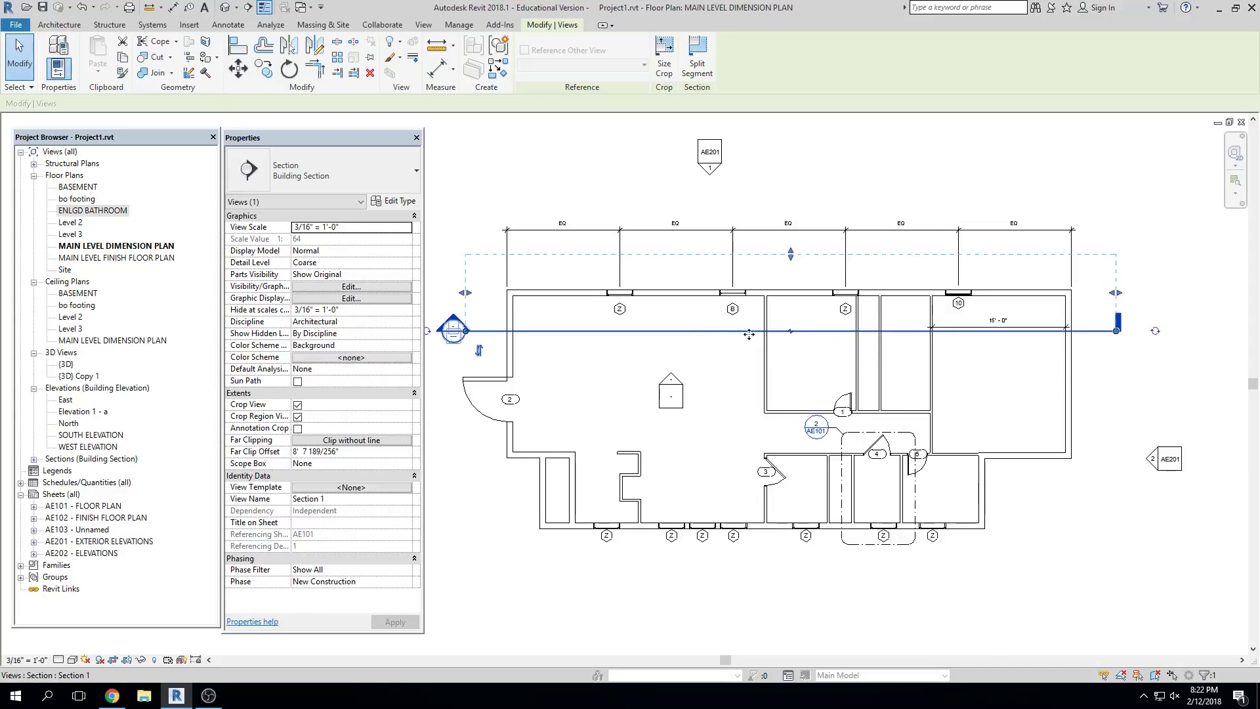
pyautogui.scroll(5, 487, 353)
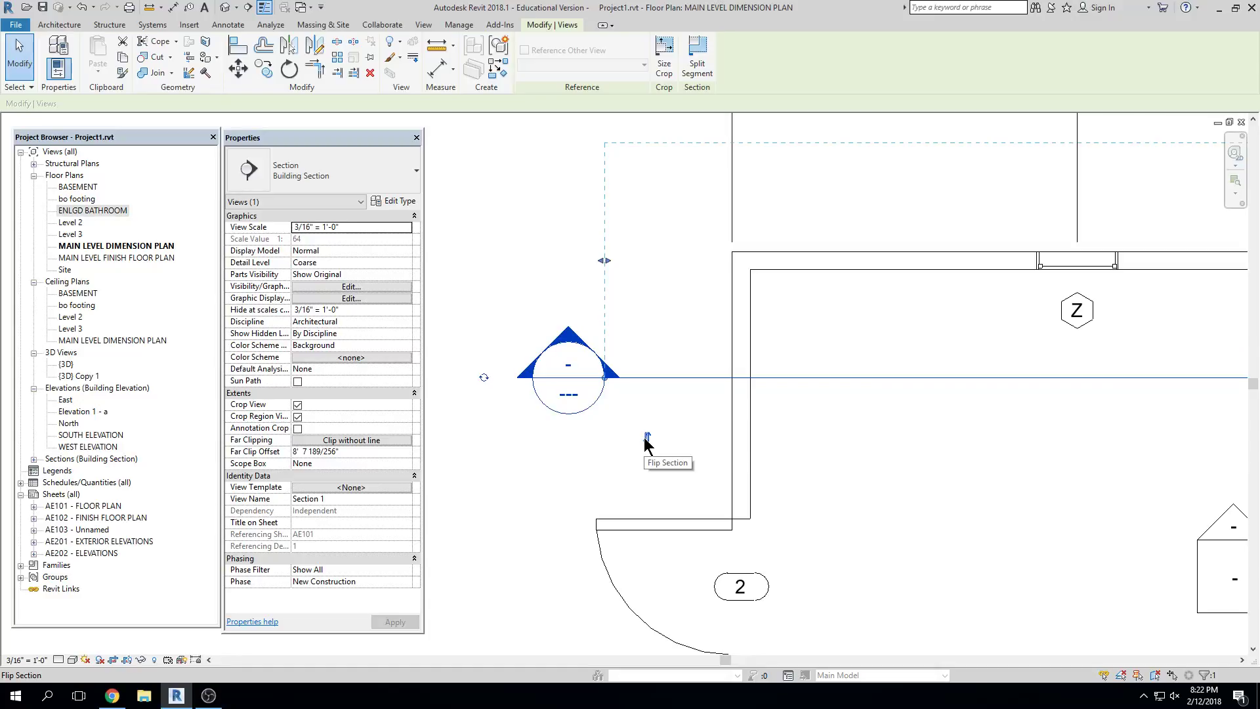
pyautogui.click(647, 436)
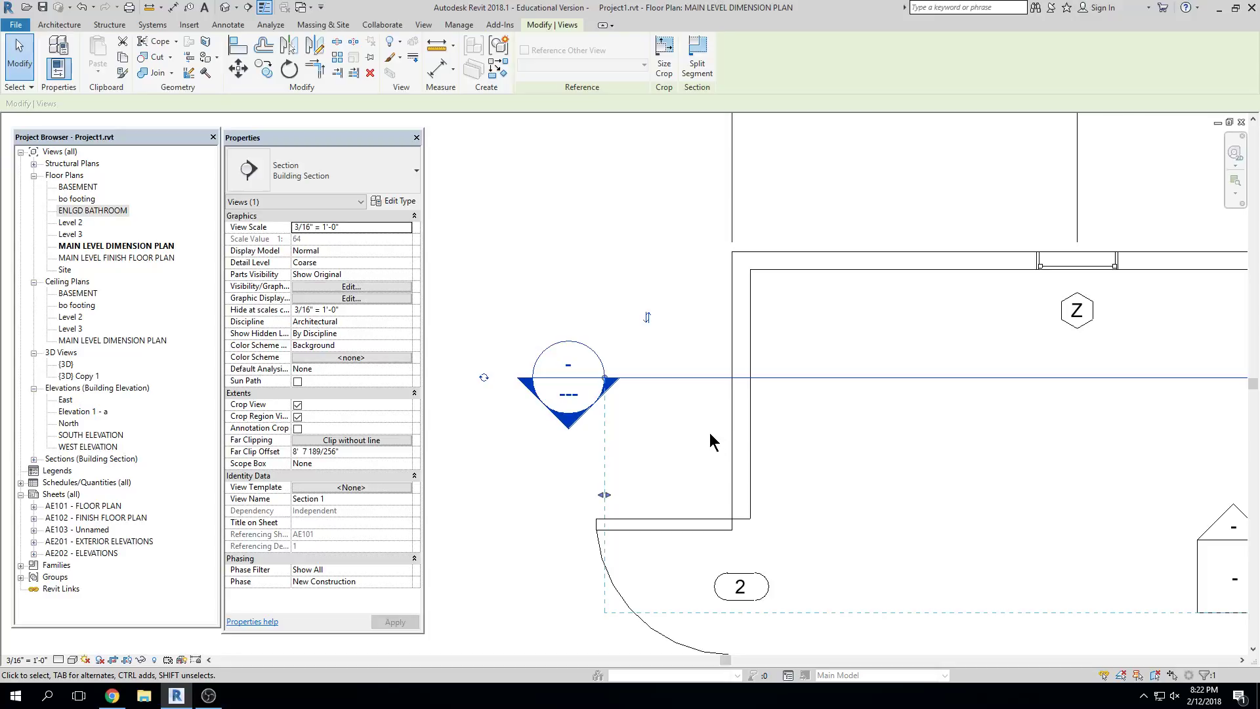
pyautogui.scroll(-3, 710, 433)
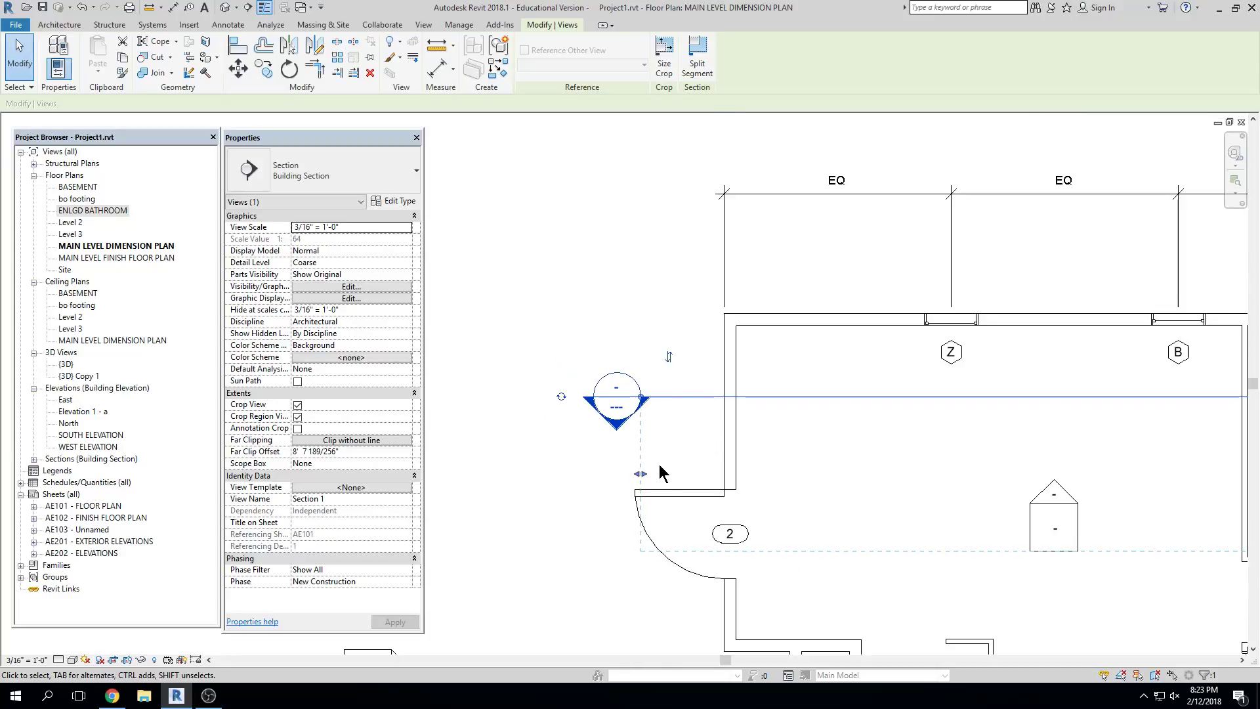
# Move the section line down to pass through entry door 2 and flip it to look toward the dimensioned exterior wall
pyautogui.moveTo(745, 392); pyautogui.dragTo(762, 515)
pyautogui.scroll(-5, 928, 494)
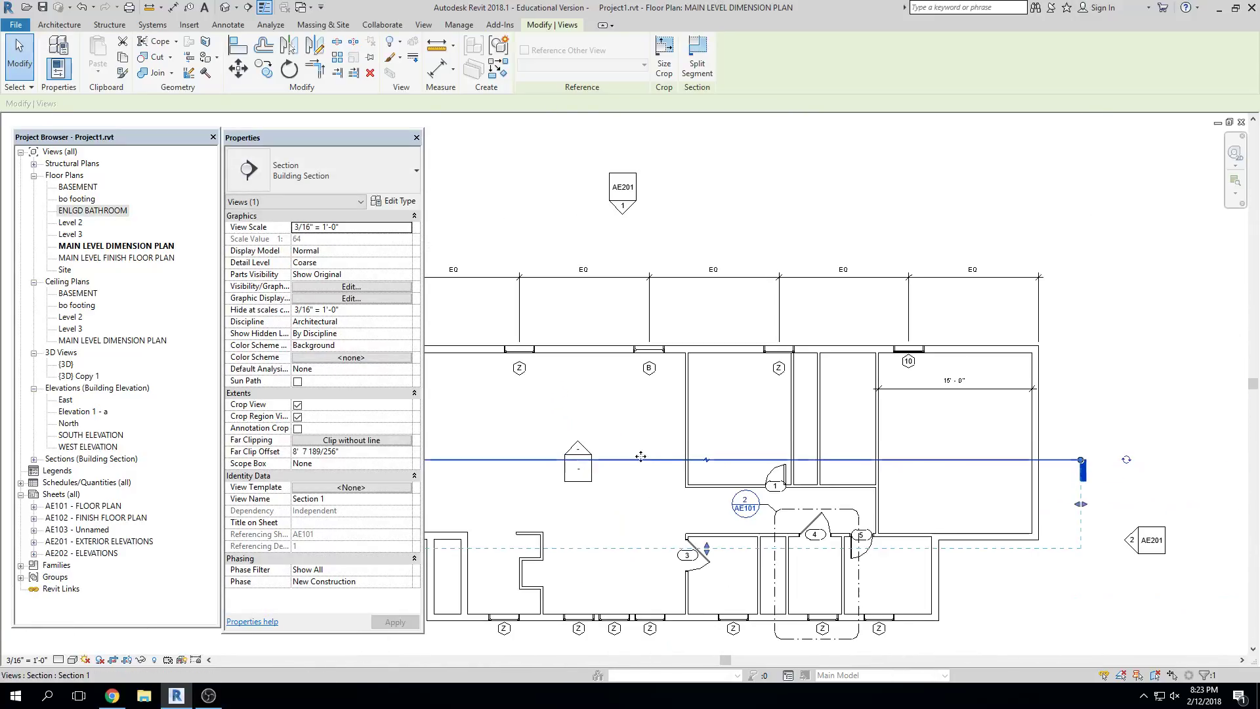
pyautogui.scroll(-1, 928, 468)
pyautogui.scroll(1, 487, 471)
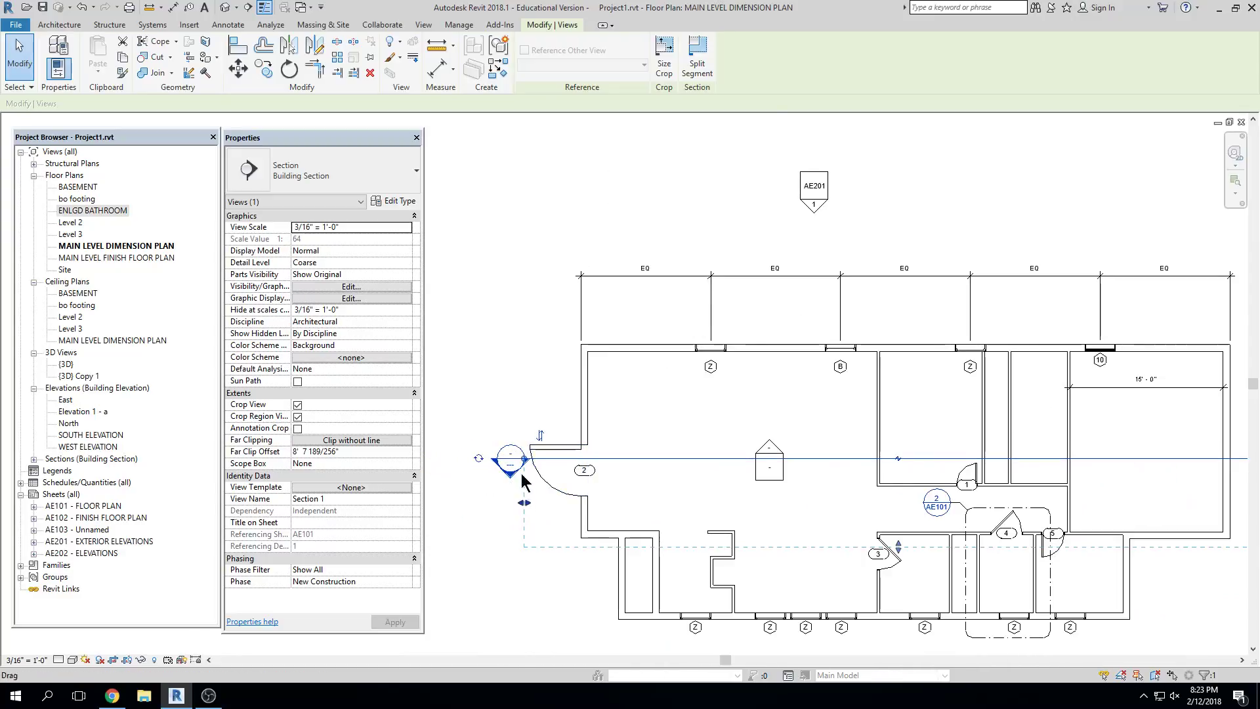
pyautogui.click(540, 436)
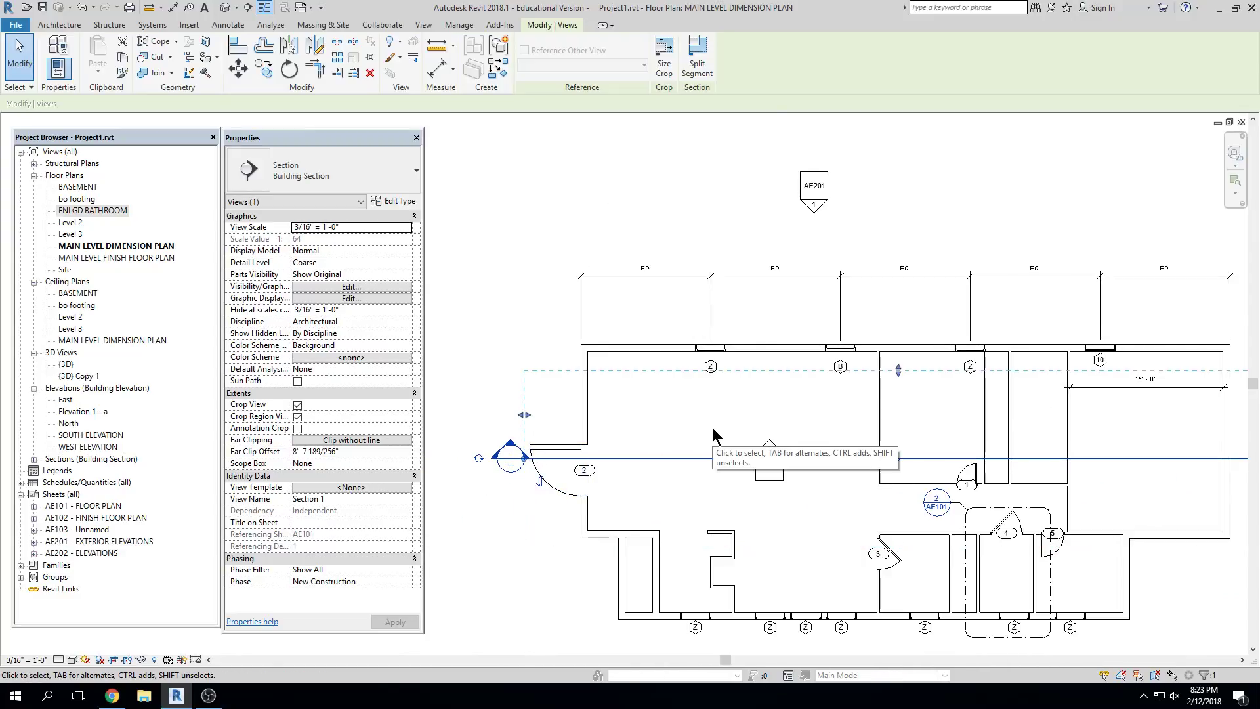
# Try the section head and tail symbols on opposite ends of the line, restore their original ends, and deselect the section
pyautogui.click(478, 458)
pyautogui.scroll(-3, 614, 494)
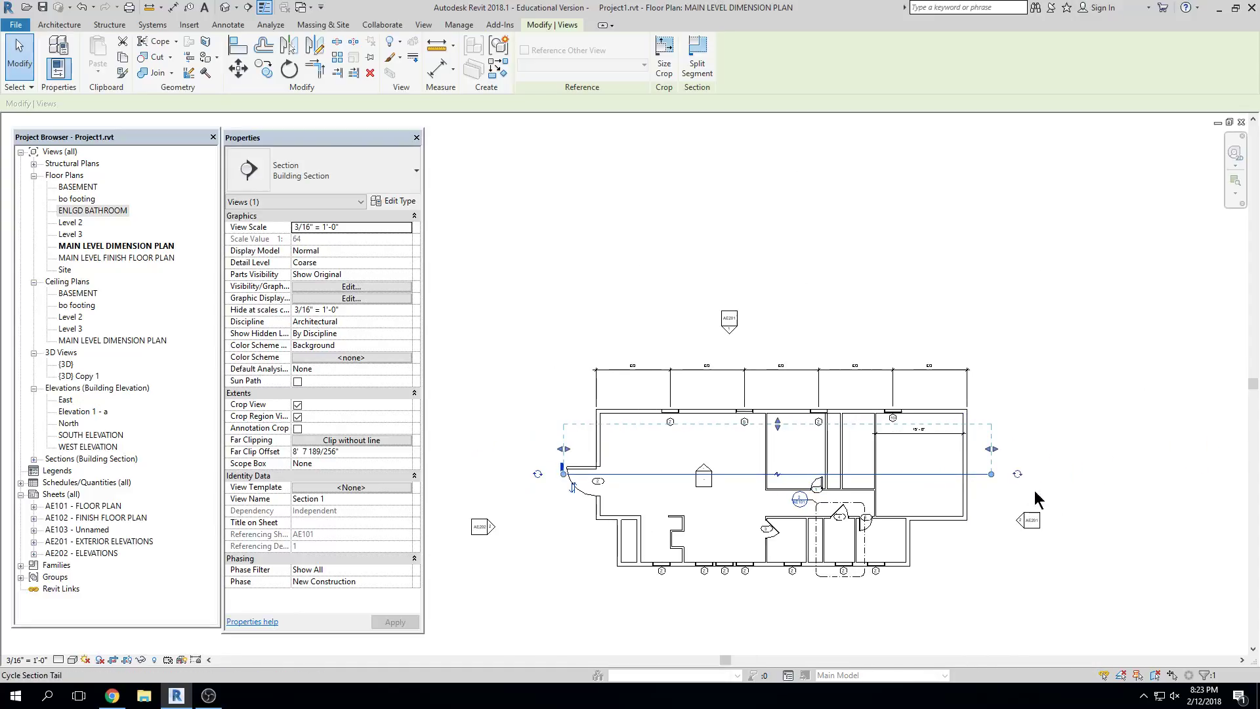
pyautogui.click(1017, 474)
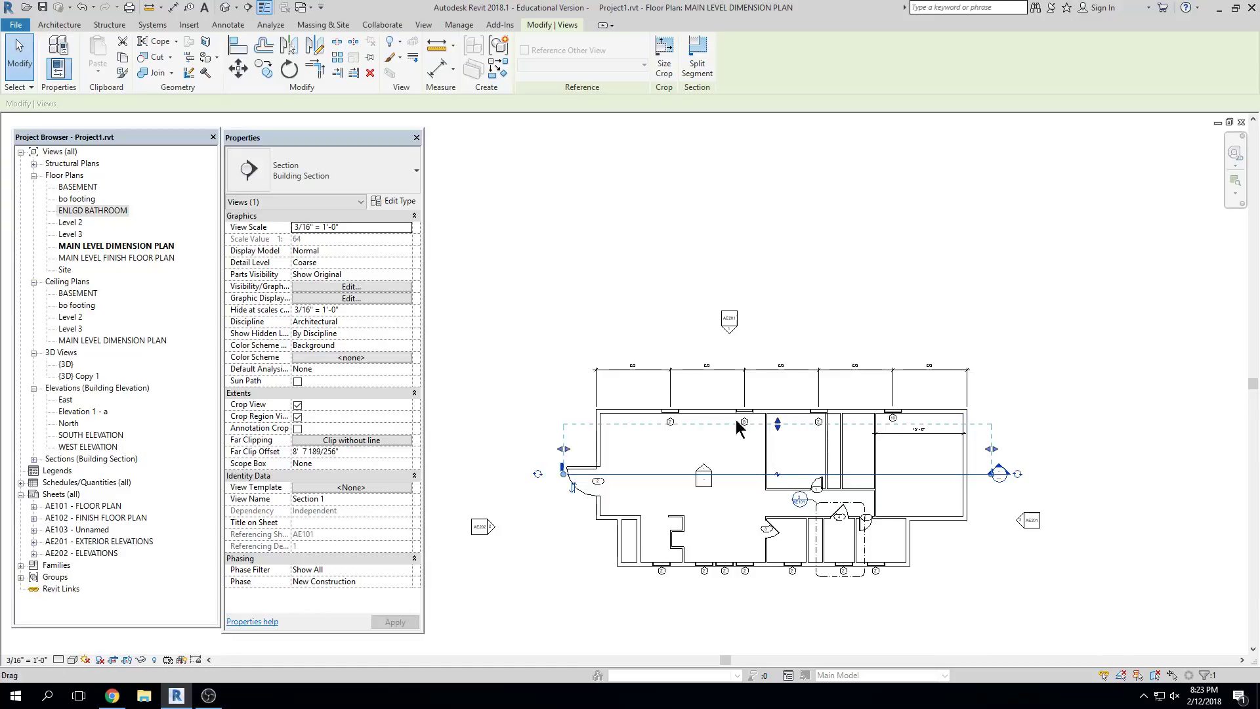
pyautogui.click(538, 473)
pyautogui.click(1019, 473)
pyautogui.press('Escape')
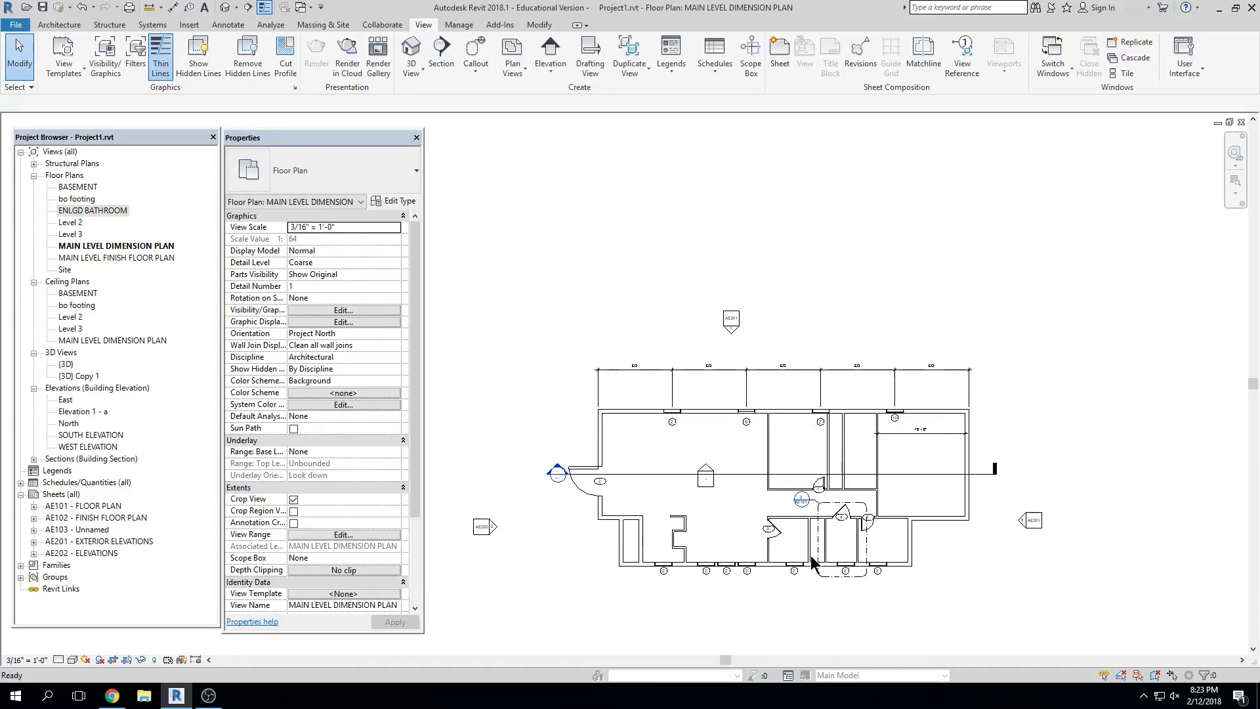
# Break the section line with a gap in its middle and rejoin it
pyautogui.click(995, 472)
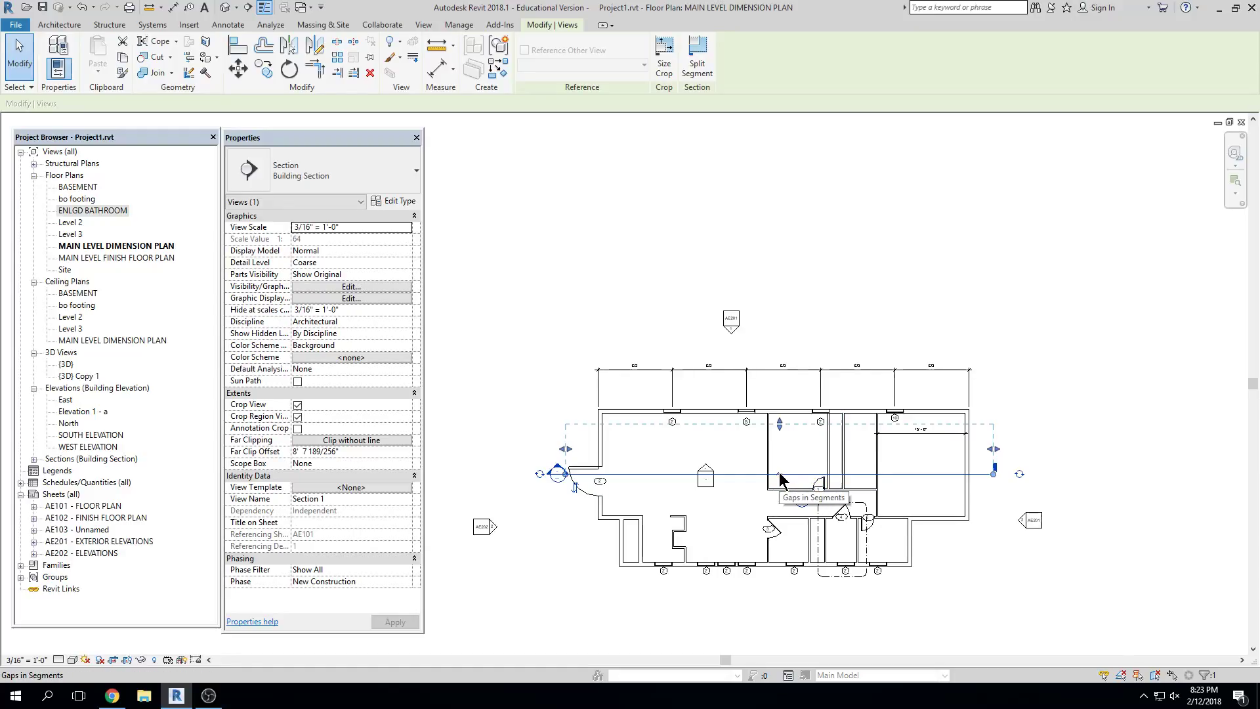
pyautogui.click(778, 472)
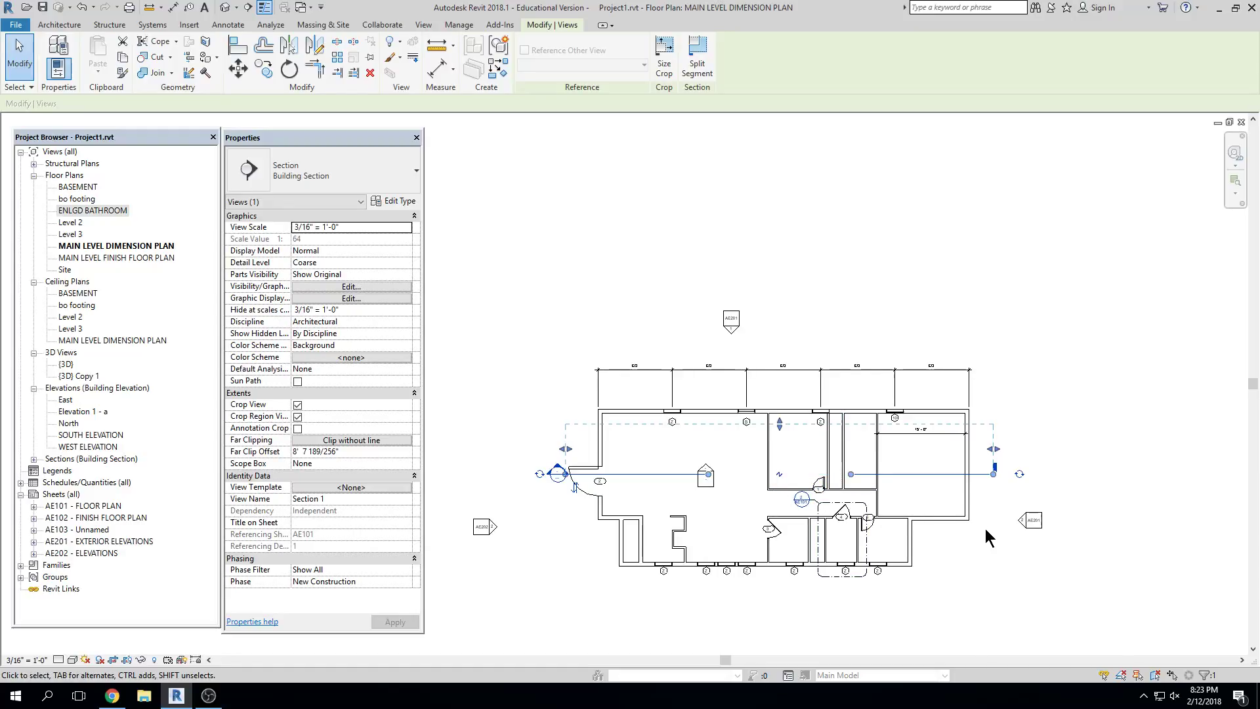
pyautogui.click(780, 475)
# Try a section line gap narrowed around the interior elevation marker, toggle it off and on, and restore the continuous line
pyautogui.scroll(2, 714, 463)
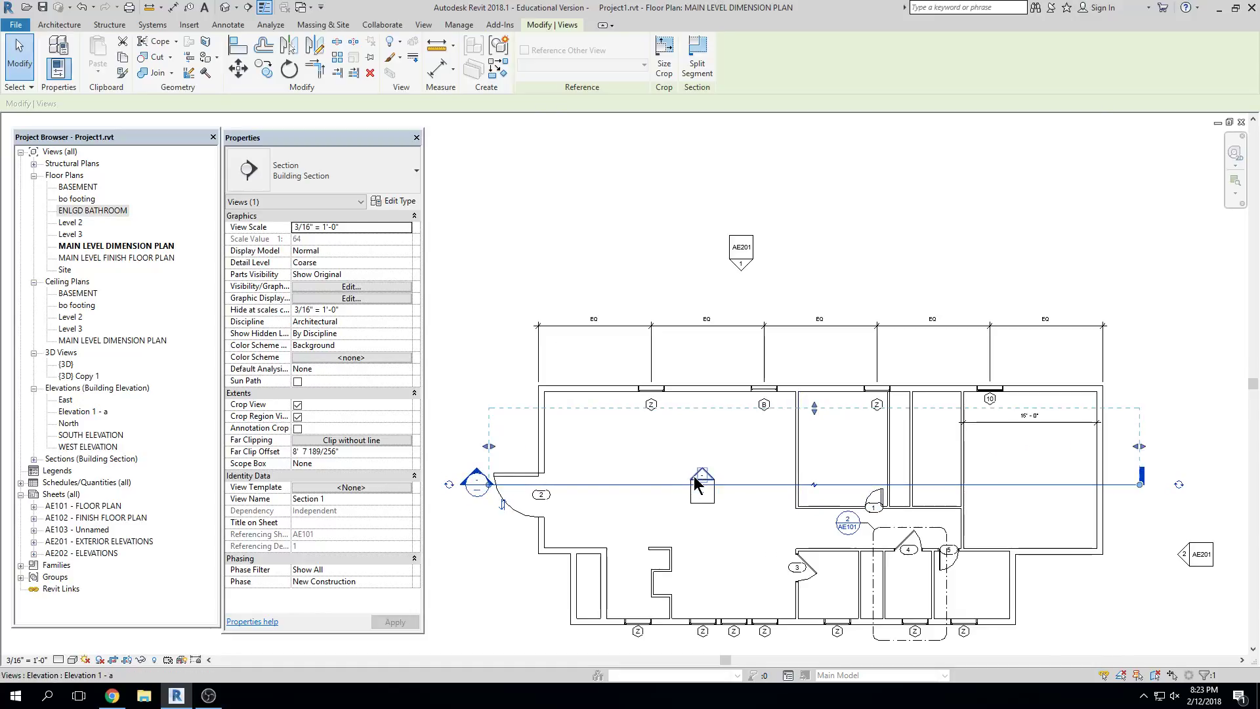
pyautogui.click(814, 485)
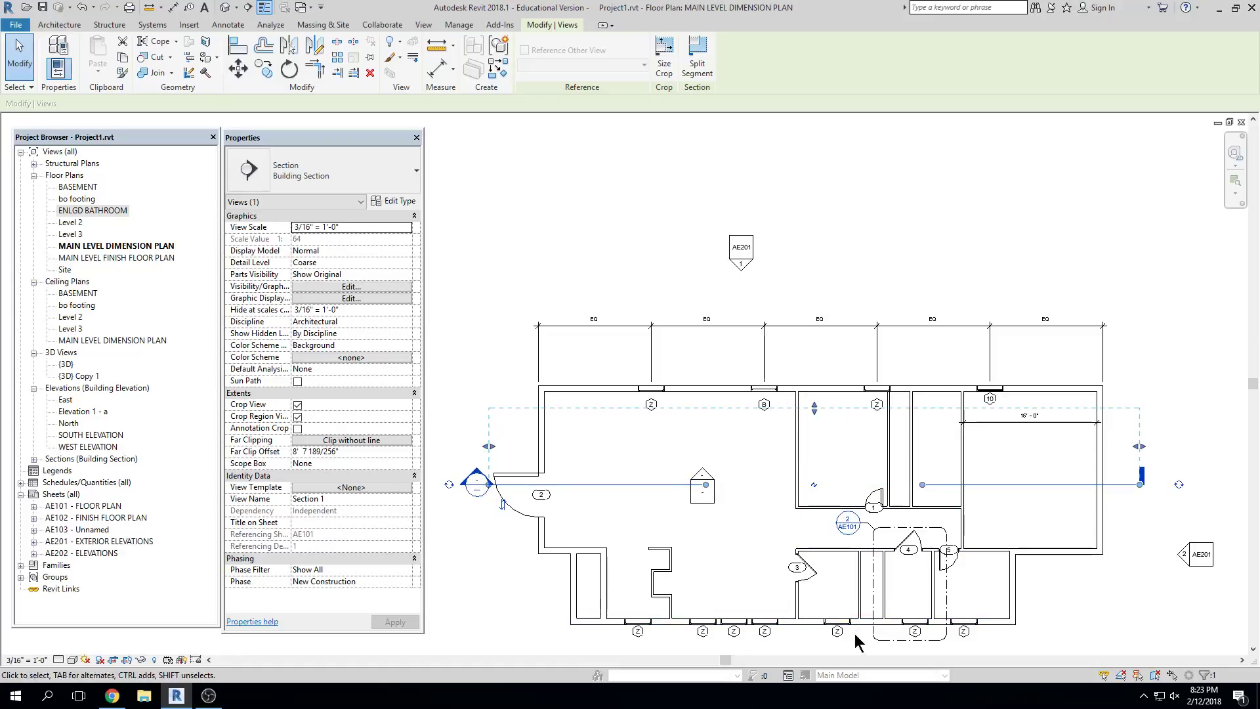
pyautogui.moveTo(705, 485); pyautogui.dragTo(677, 485)
pyautogui.moveTo(922, 487); pyautogui.dragTo(734, 485)
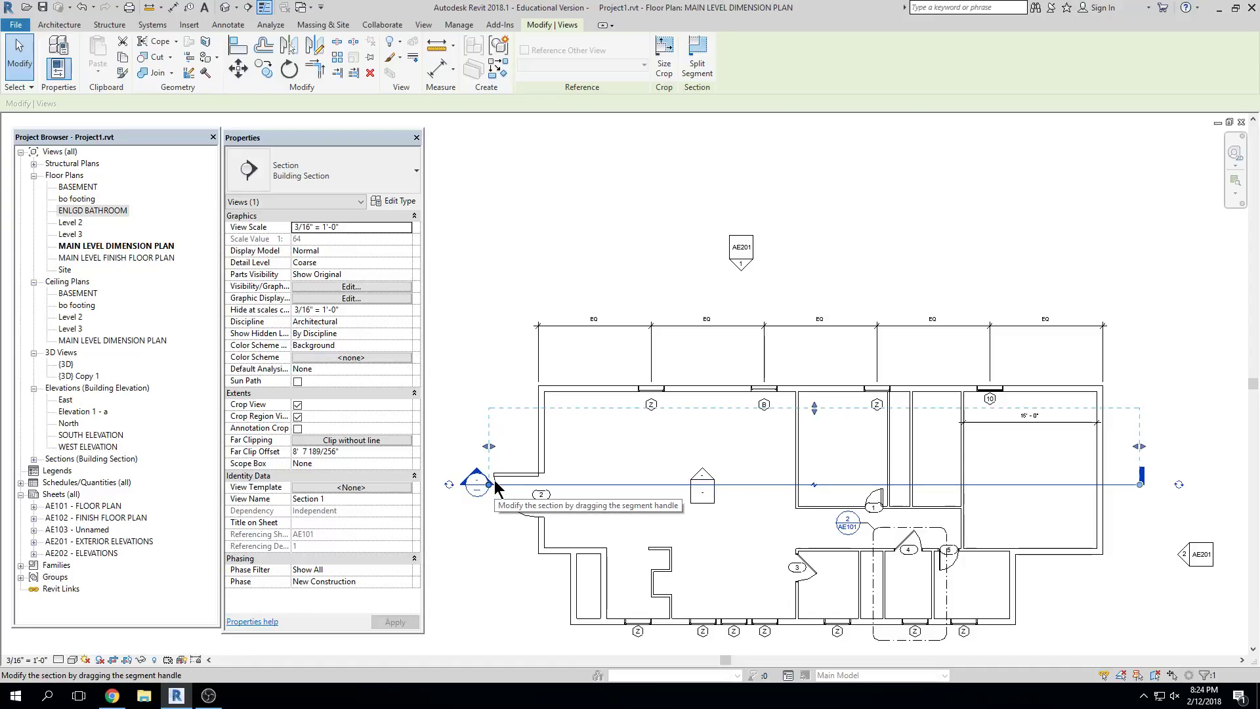
pyautogui.click(813, 485)
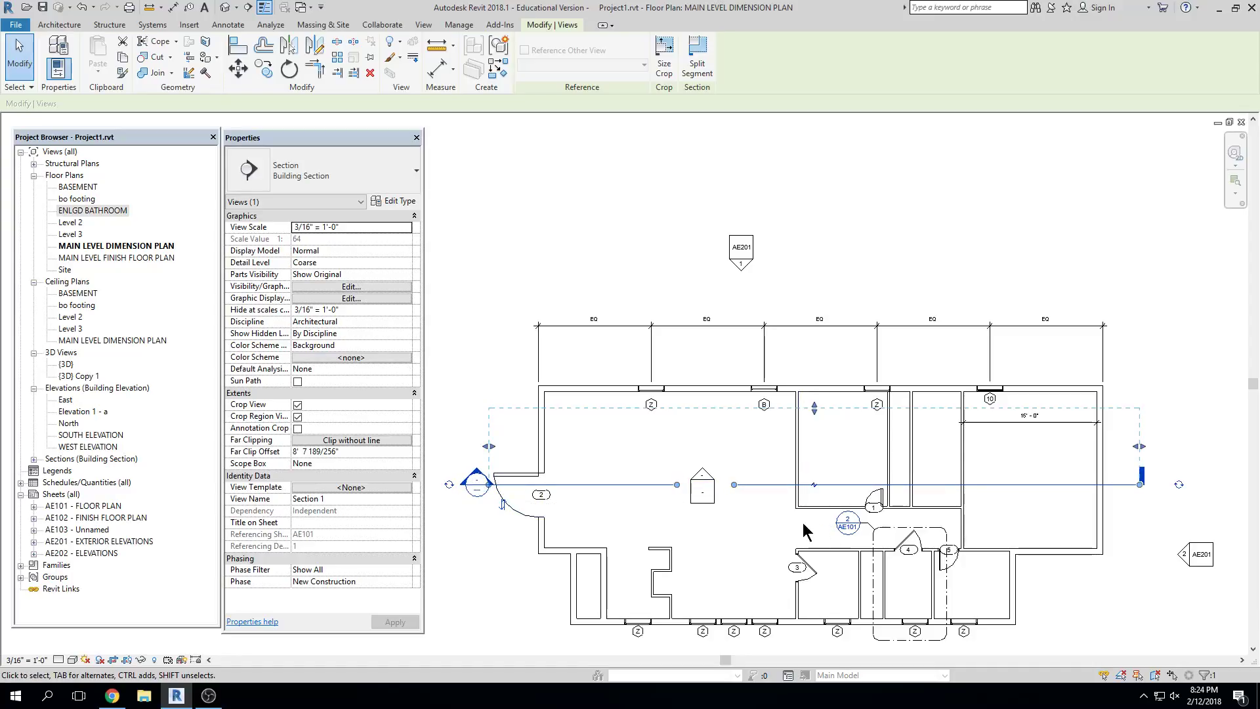
pyautogui.click(814, 484)
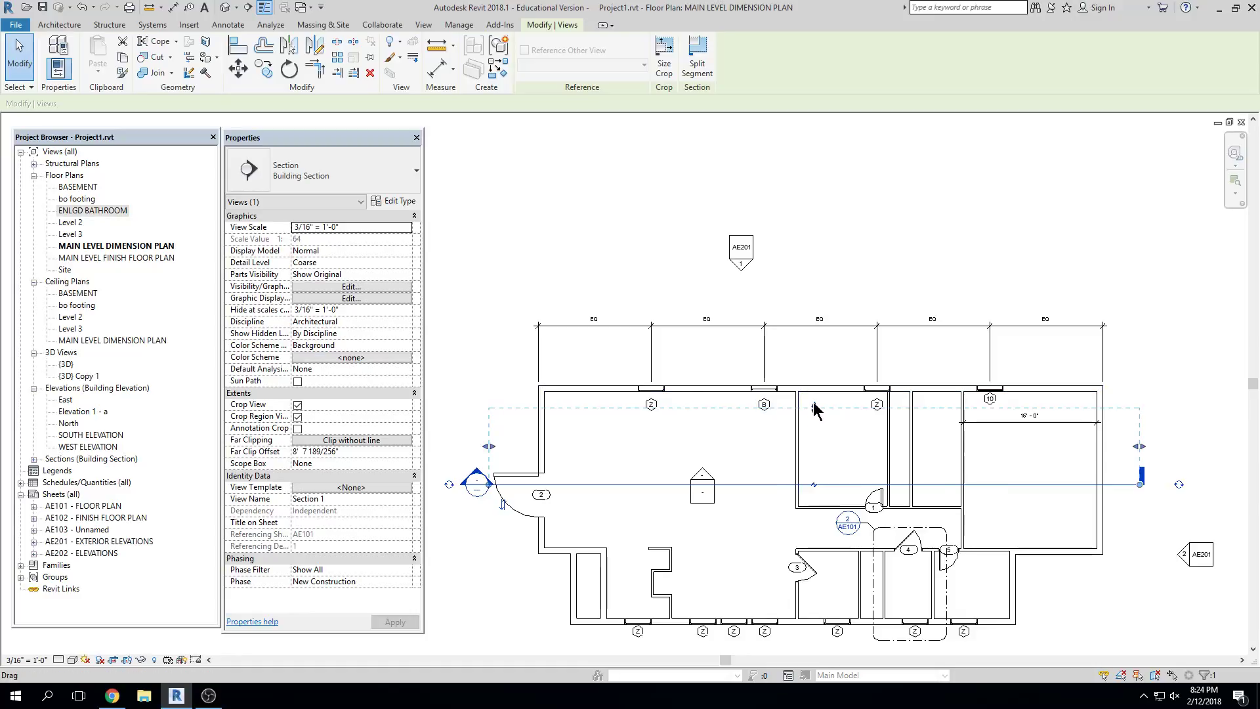
# Extend the section's far clip depth beyond the dimensioned exterior wall, to about 14' 10", and deselect the section
pyautogui.moveTo(816, 410); pyautogui.dragTo(816, 352)
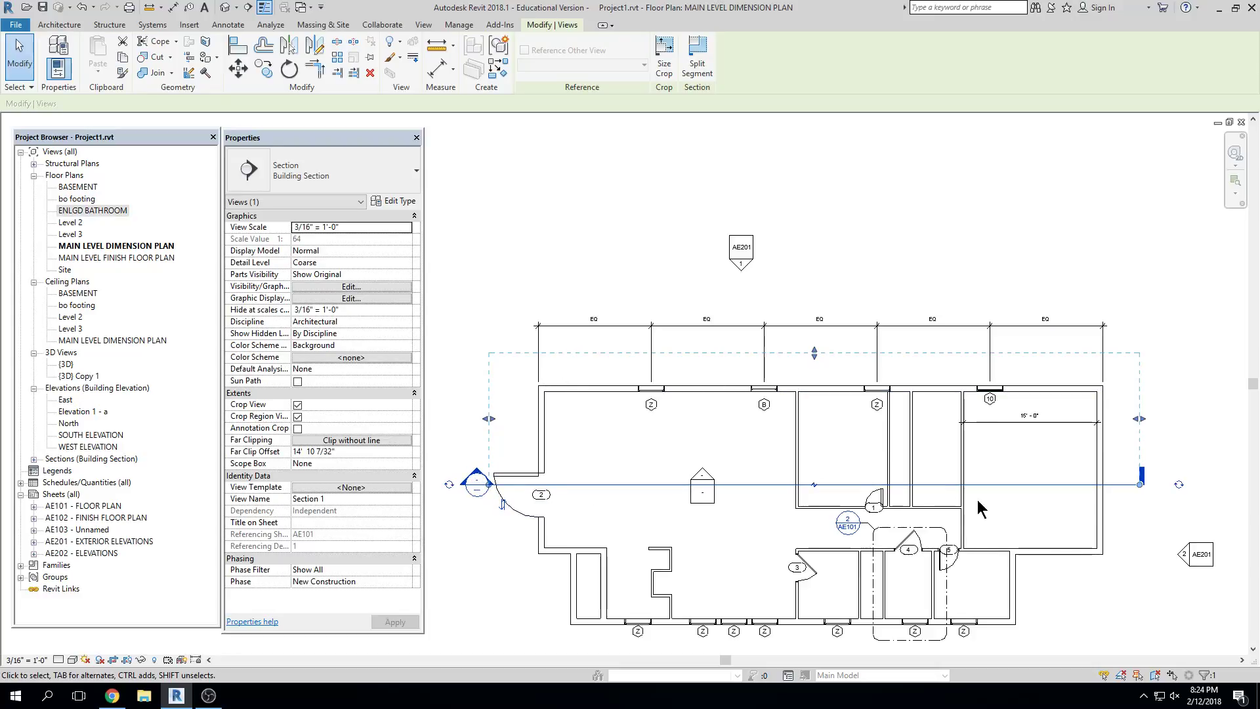
pyautogui.click(948, 472)
# Expand the list of building sections and open the Section 1 view
pyautogui.moveTo(947, 472); pyautogui.dragTo(719, 367, button='middle')
pyautogui.scroll(-1, 720, 366)
pyautogui.moveTo(666, 416); pyautogui.dragTo(885, 429, button='middle')
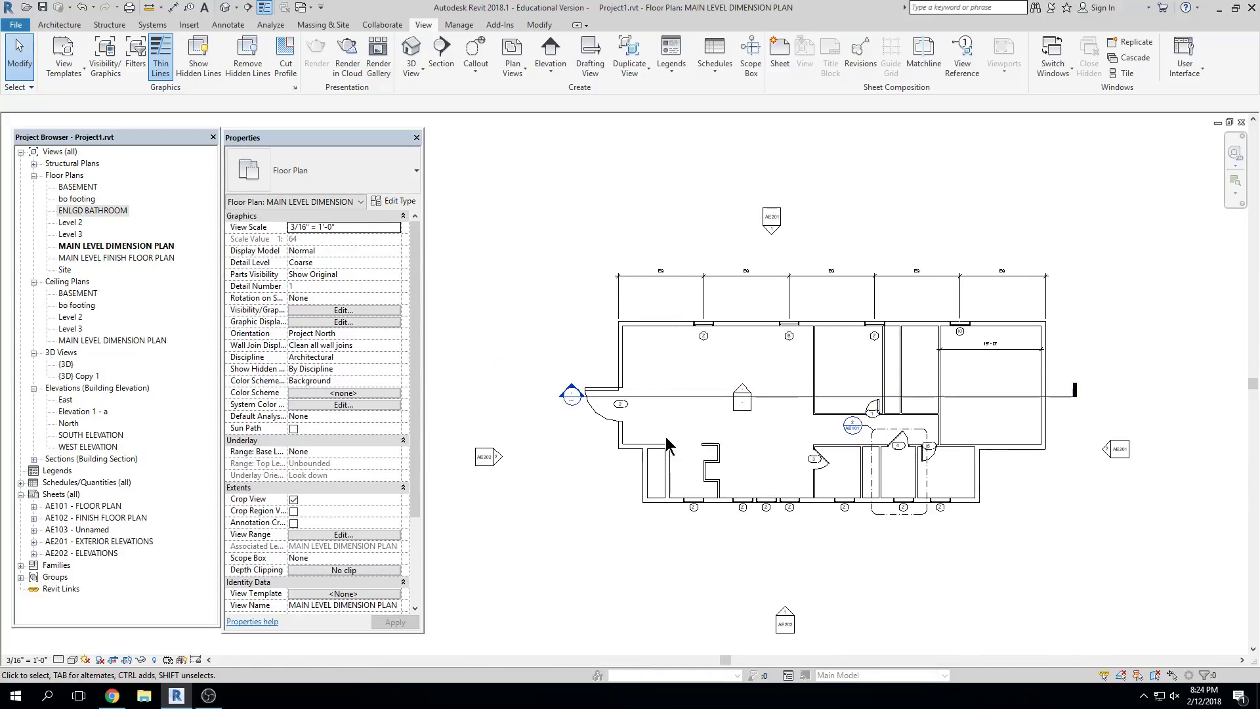
pyautogui.click(34, 458)
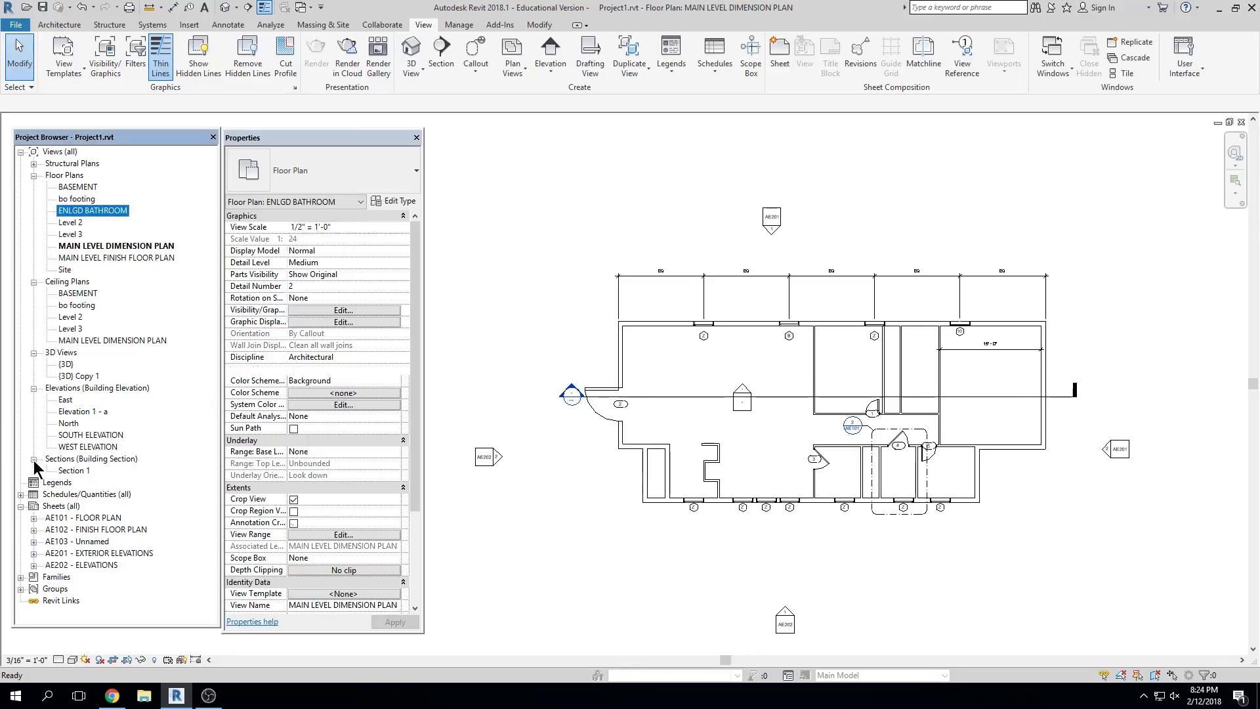
pyautogui.doubleClick(80, 471)
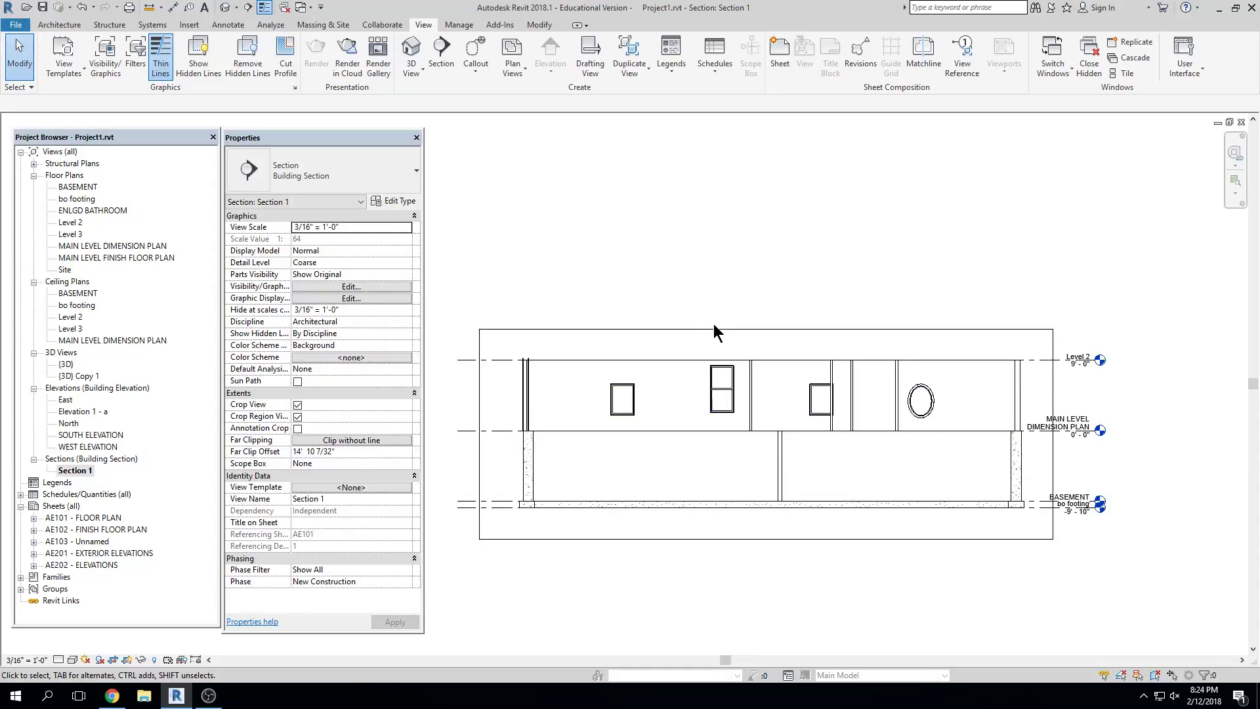
# Move the fixed 36" x 48" window off the overlapping partition, centered about 5' 0" from it, and remove the blocking constraints
pyautogui.moveTo(965, 378); pyautogui.dragTo(943, 377, button='middle')
pyautogui.moveTo(546, 599); pyautogui.dragTo(562, 589, button='middle')
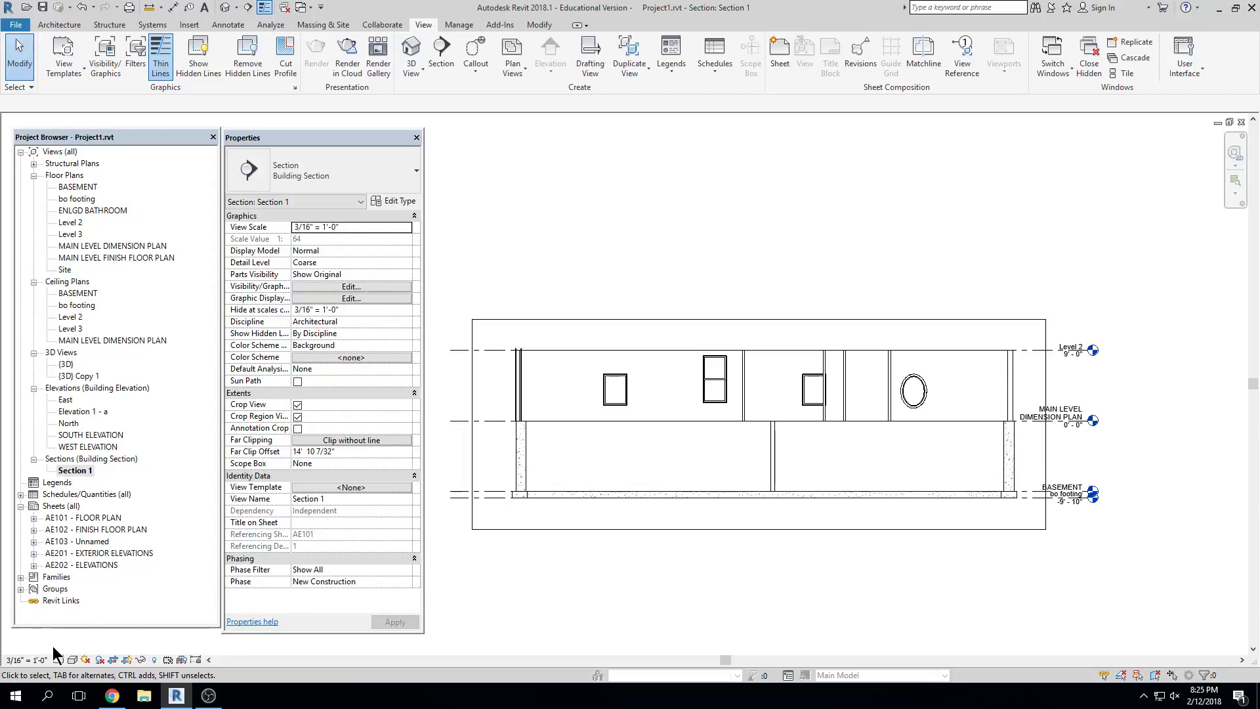
pyautogui.scroll(3, 801, 387)
pyautogui.click(809, 384)
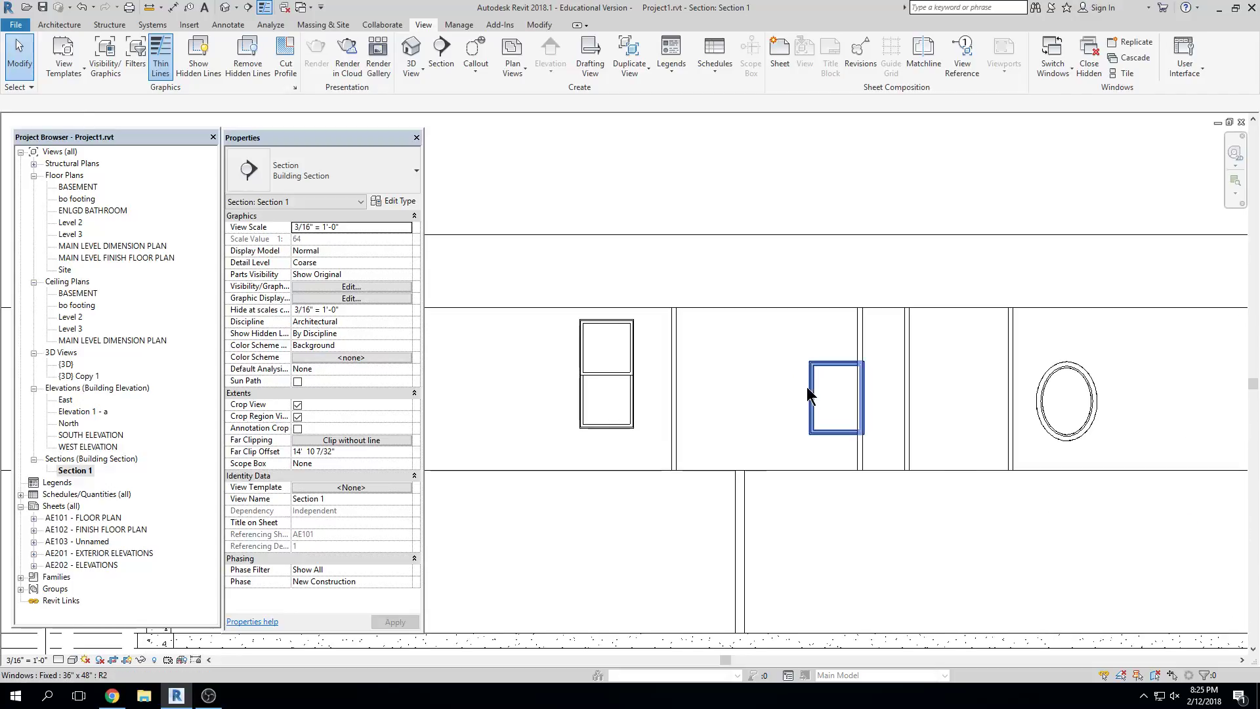
pyautogui.moveTo(808, 383); pyautogui.dragTo(745, 385)
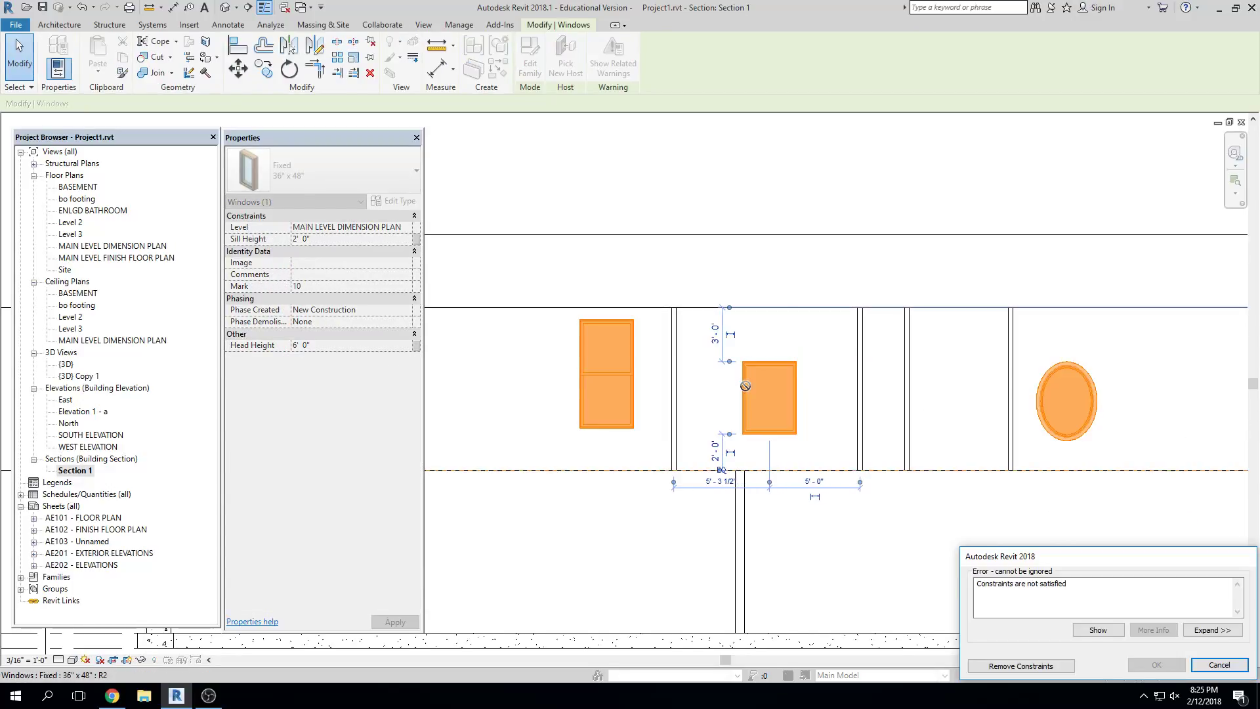
pyautogui.click(1020, 666)
pyautogui.scroll(-2, 931, 542)
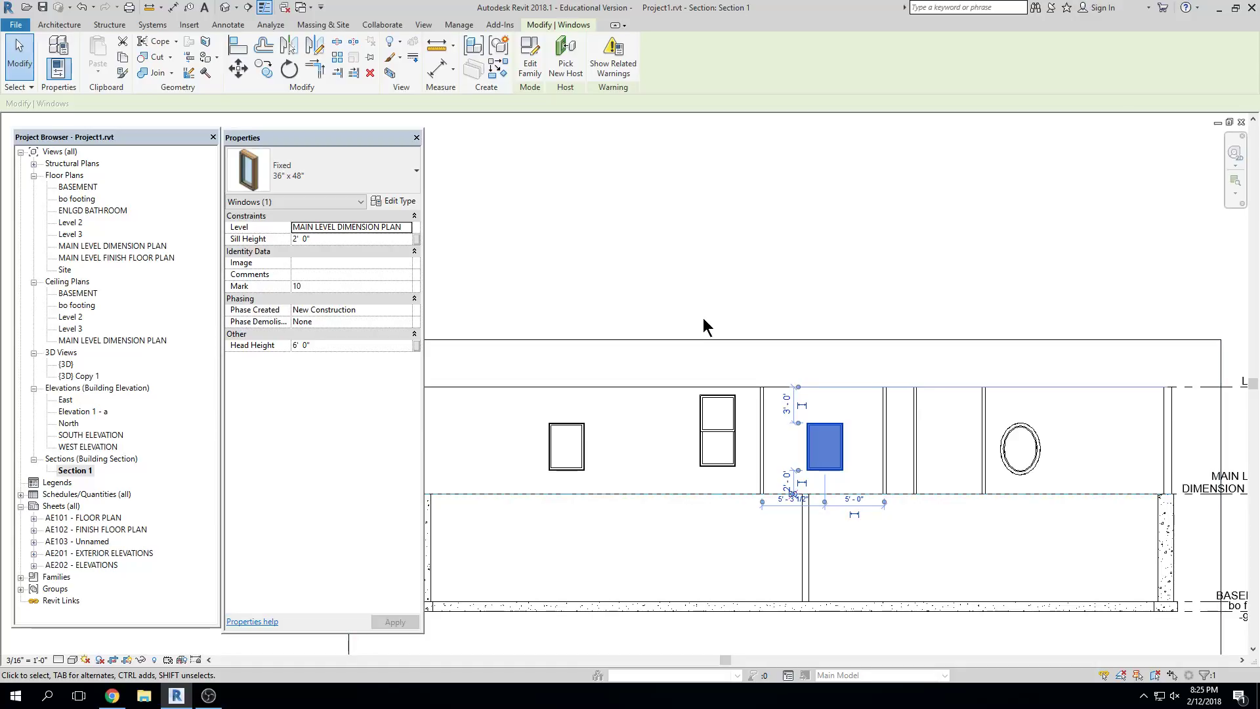
pyautogui.click(793, 250)
pyautogui.middleClick(793, 250)
pyautogui.middleClick(792, 250)
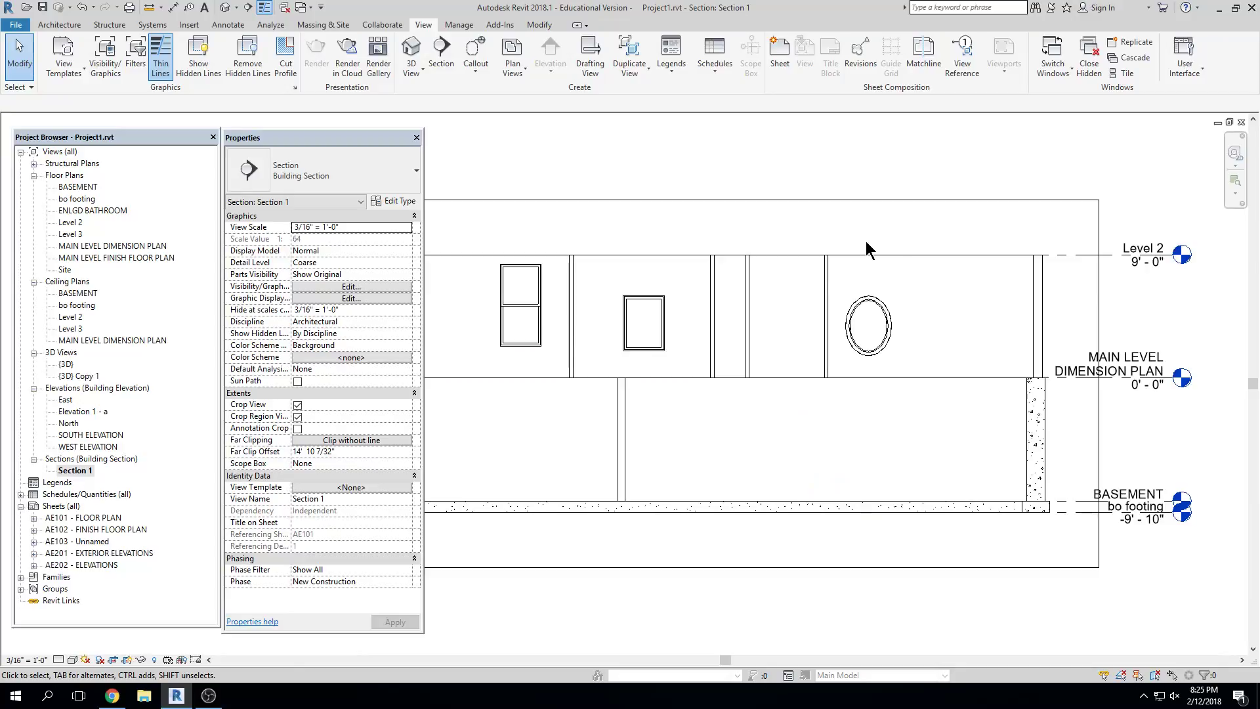
# Pull the level heads outward, clear of the section's crop boundary, and hide the crop region in Section 1
pyautogui.scroll(-4, 789, 252)
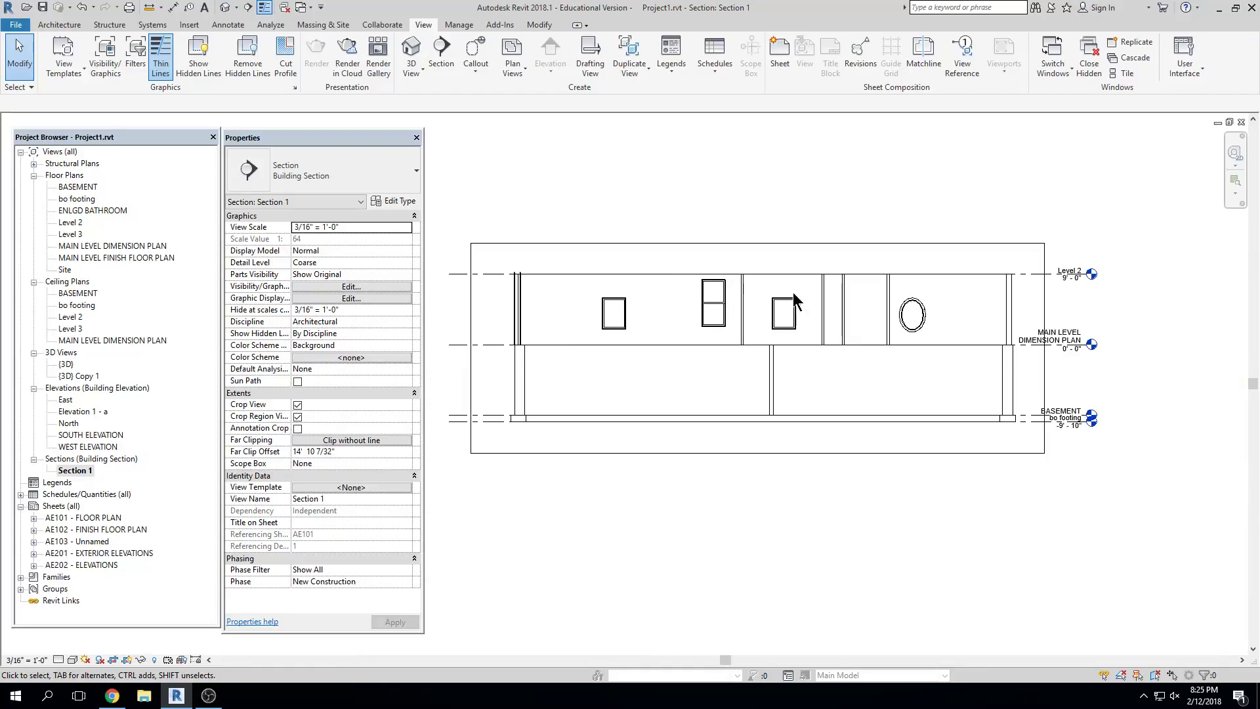
pyautogui.click(1087, 345)
pyautogui.moveTo(1088, 345); pyautogui.dragTo(1133, 345)
pyautogui.click(1045, 446)
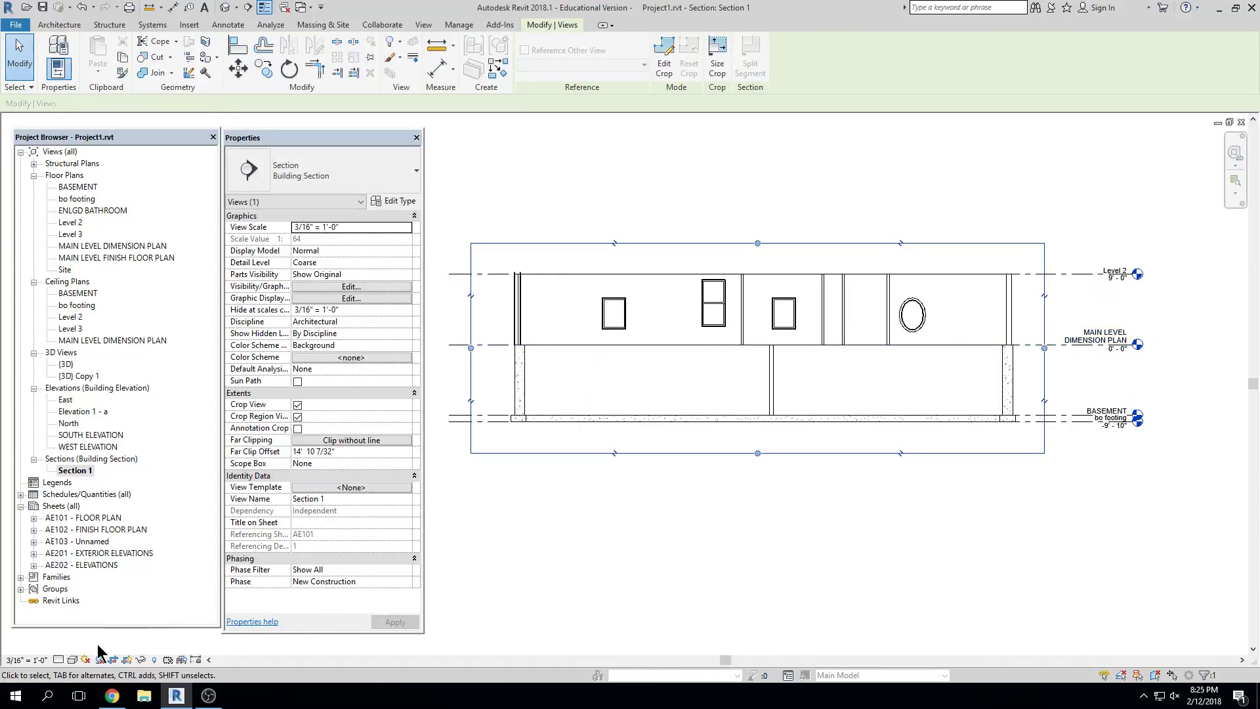
pyautogui.click(127, 660)
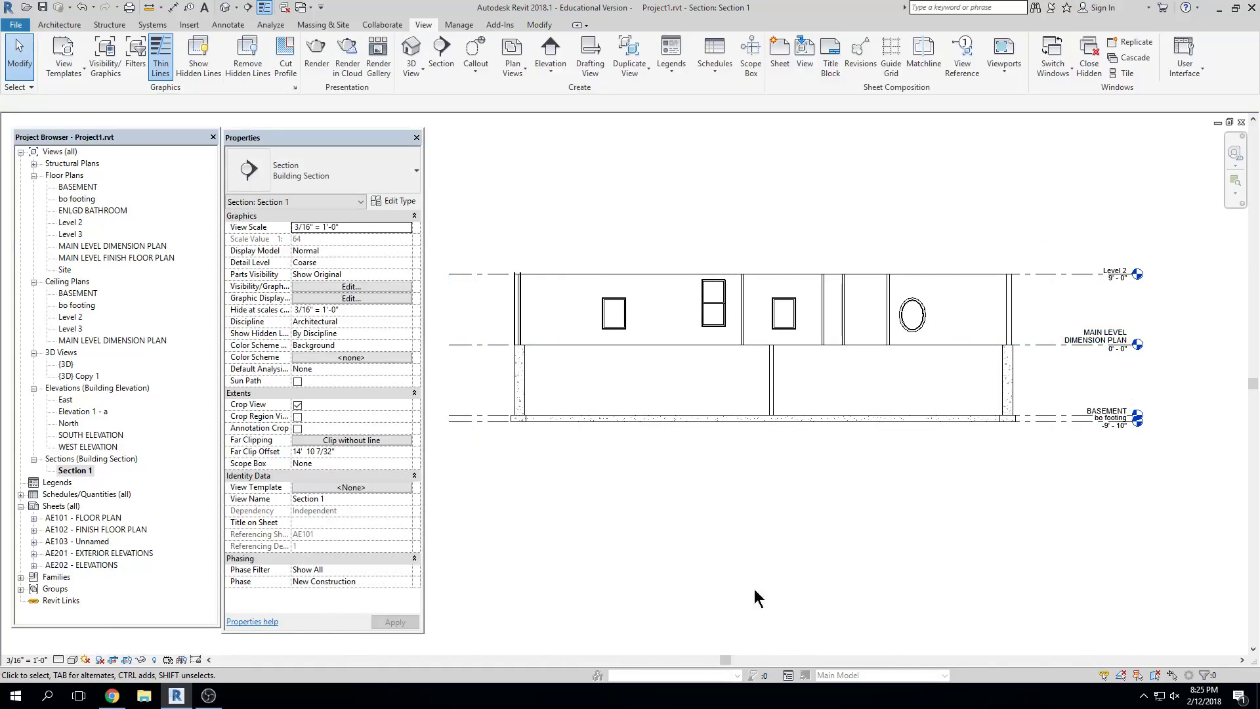
# Shorten the headless ends of the level lines so they stop closer to the building in Section 1
pyautogui.click(487, 419)
pyautogui.moveTo(473, 424); pyautogui.dragTo(478, 425)
pyautogui.click(639, 499)
pyautogui.moveTo(1061, 589); pyautogui.dragTo(1062, 594, button='middle')
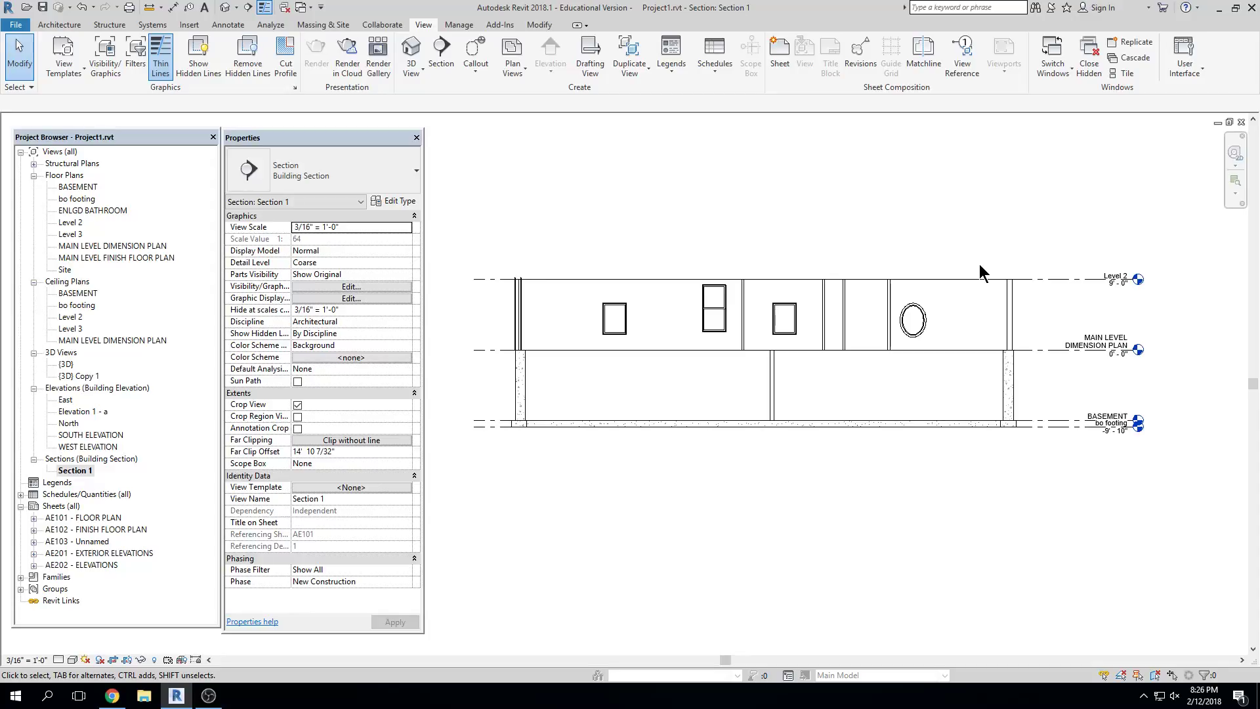
# Examine where the generic 8" exterior wall meets the thicker foundation wall, and the rest of Section 1
pyautogui.scroll(4, 1092, 285)
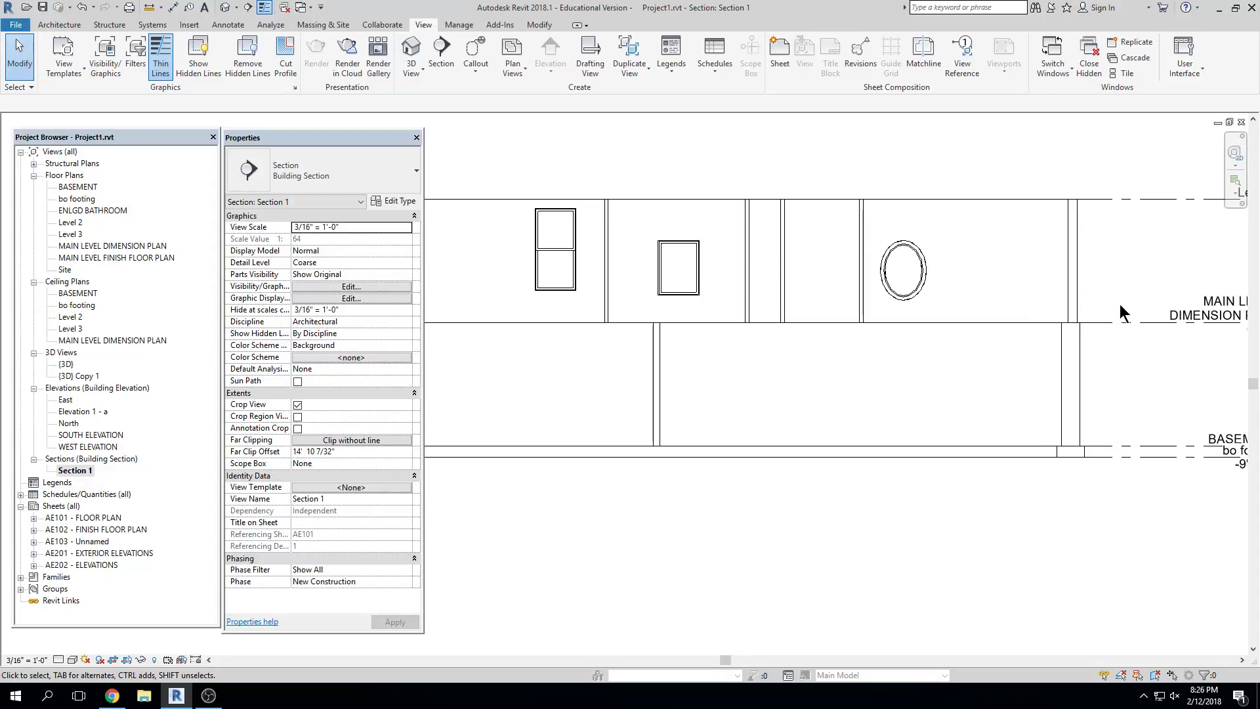
pyautogui.scroll(1, 1072, 270)
pyautogui.moveTo(1072, 271); pyautogui.dragTo(1027, 415, button='middle')
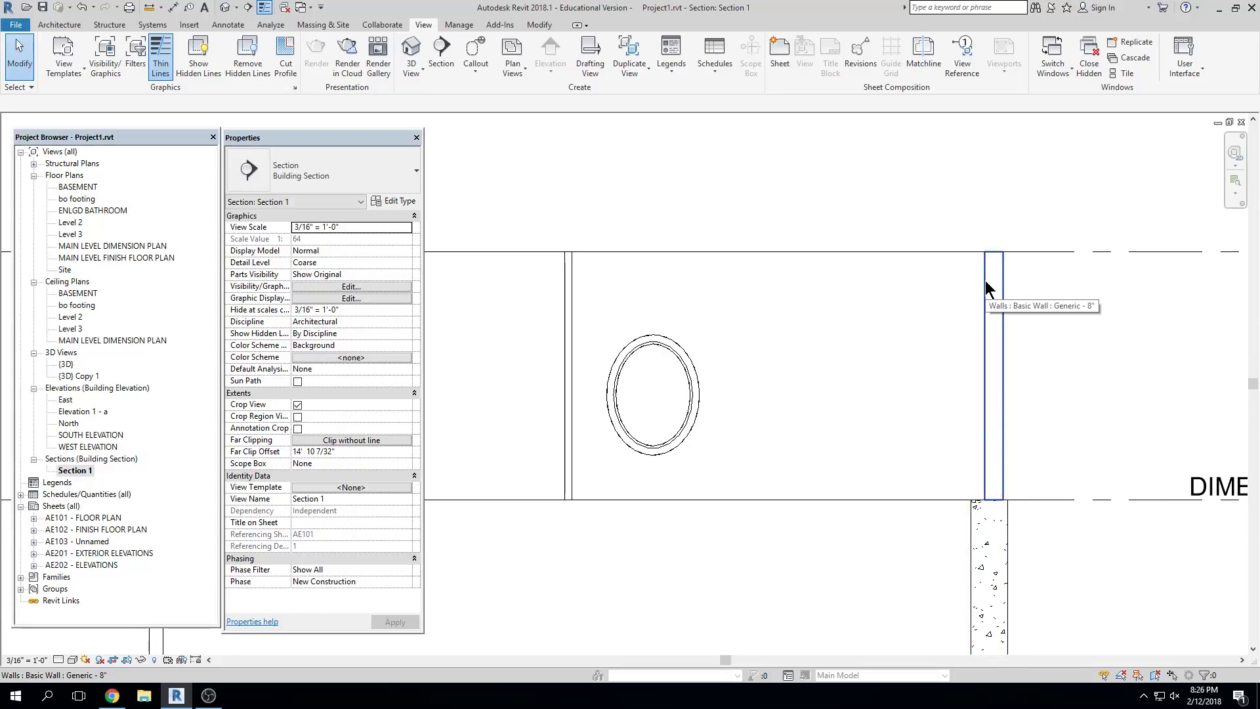
pyautogui.scroll(-4, 979, 296)
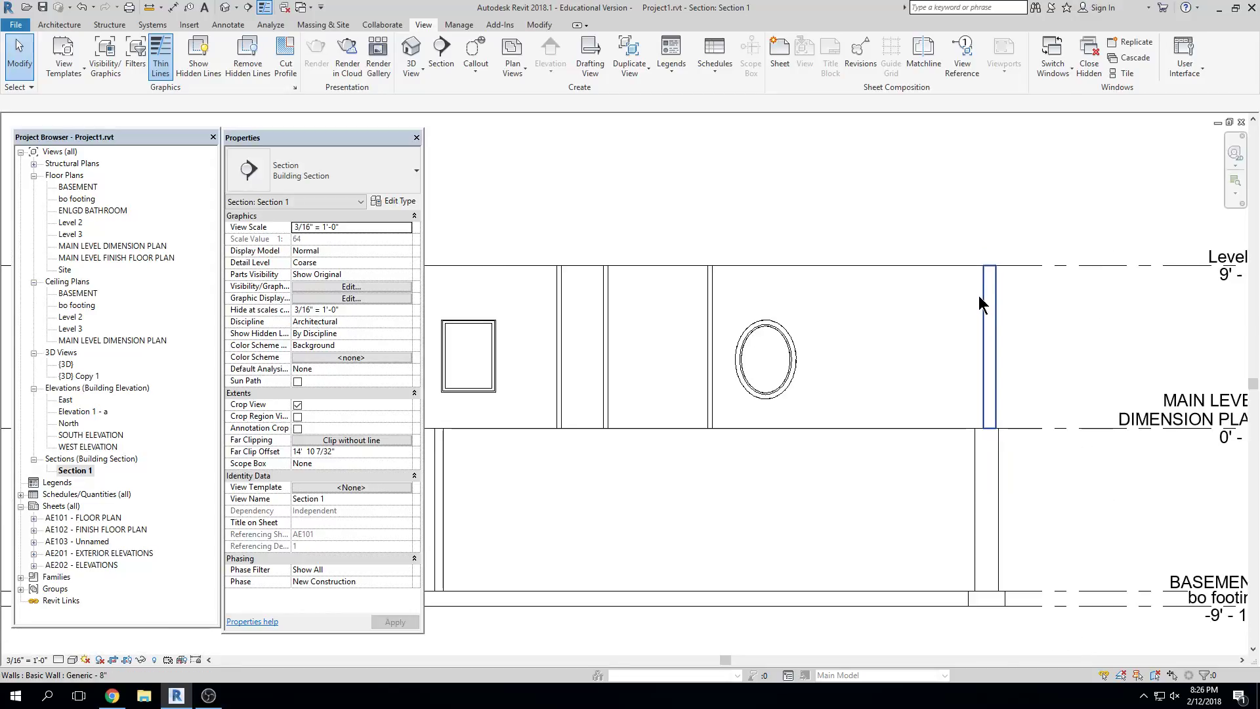
pyautogui.moveTo(707, 364); pyautogui.dragTo(794, 349, button='middle')
pyautogui.scroll(1, 894, 362)
pyautogui.moveTo(894, 362); pyautogui.dragTo(795, 349, button='middle')
pyautogui.scroll(-3, 646, 368)
pyautogui.moveTo(648, 370); pyautogui.dragTo(801, 383, button='middle')
pyautogui.scroll(-2, 708, 372)
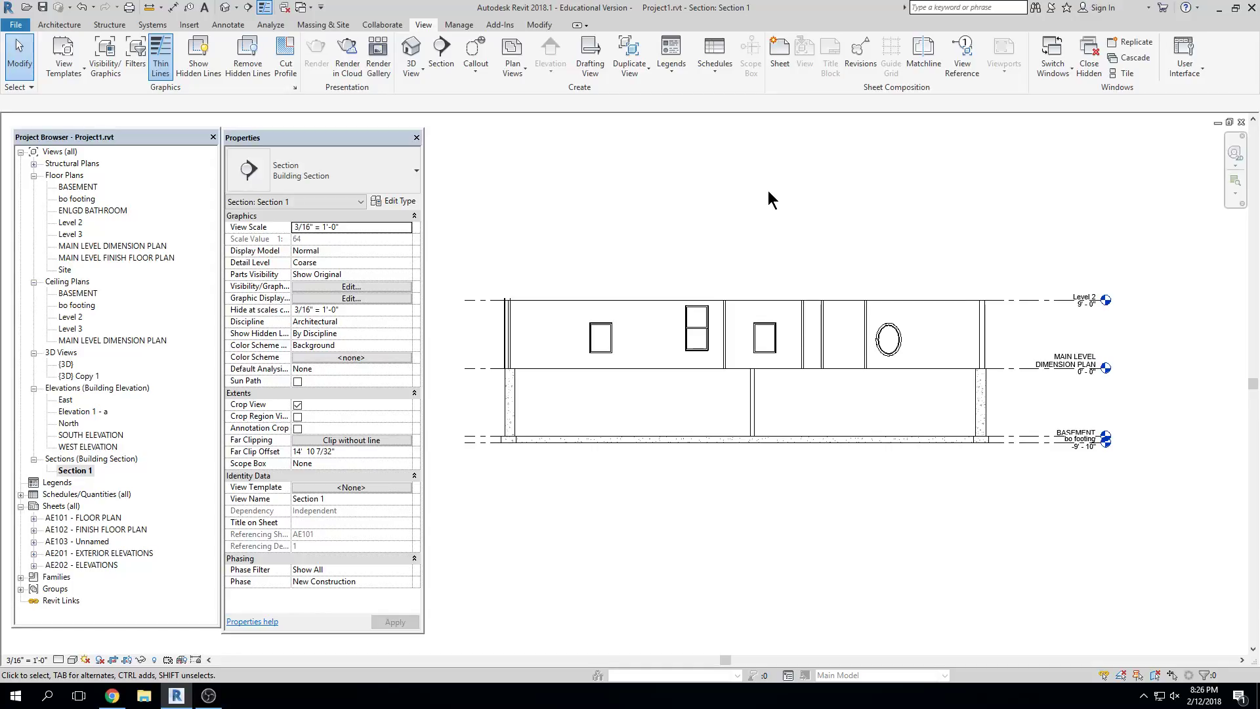
# In the main level dimension plan, draw a second building section vertically across the house, near the first upper window and facing right
pyautogui.hotkey('ctrl', 'Tab')
pyautogui.scroll(-1, 932, 209)
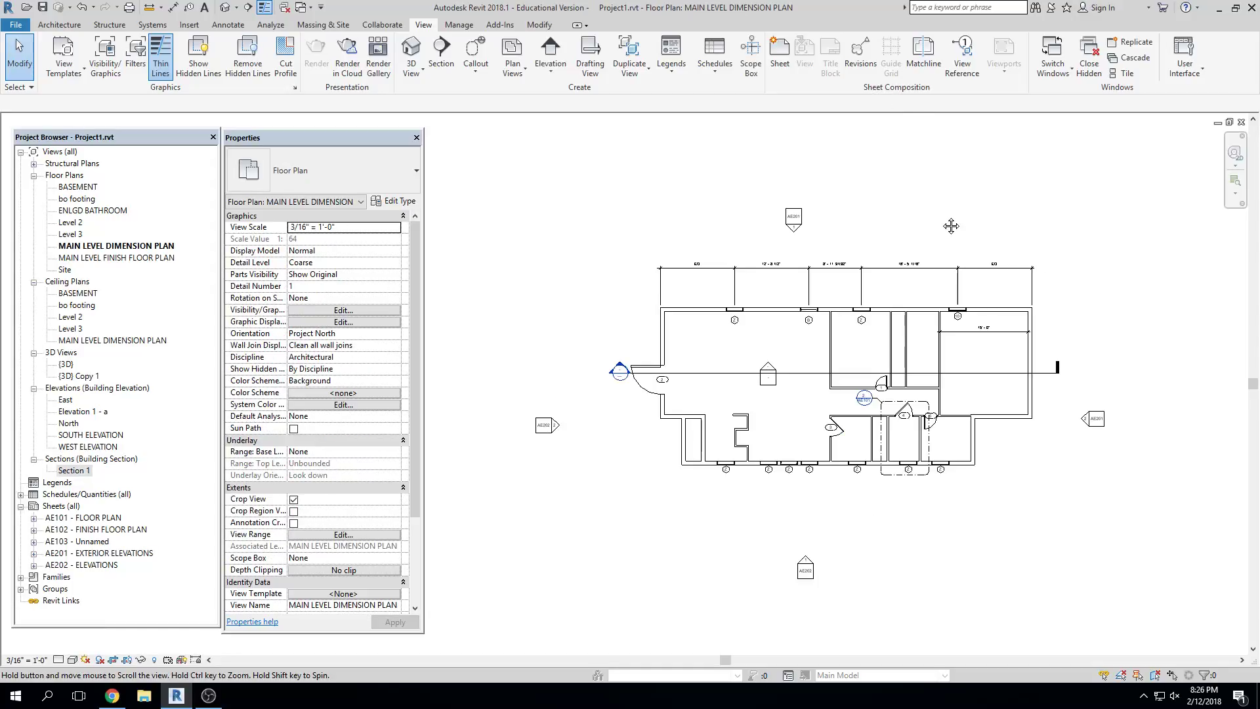
pyautogui.click(441, 50)
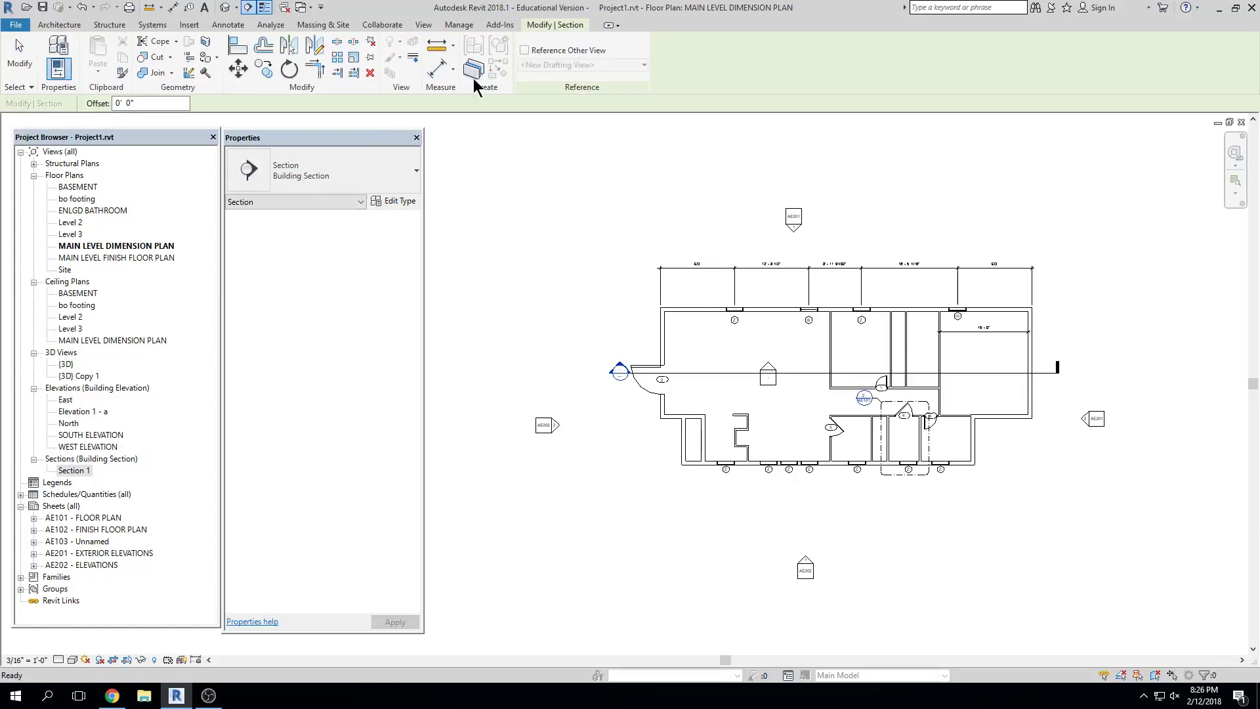
pyautogui.click(738, 254)
pyautogui.click(738, 502)
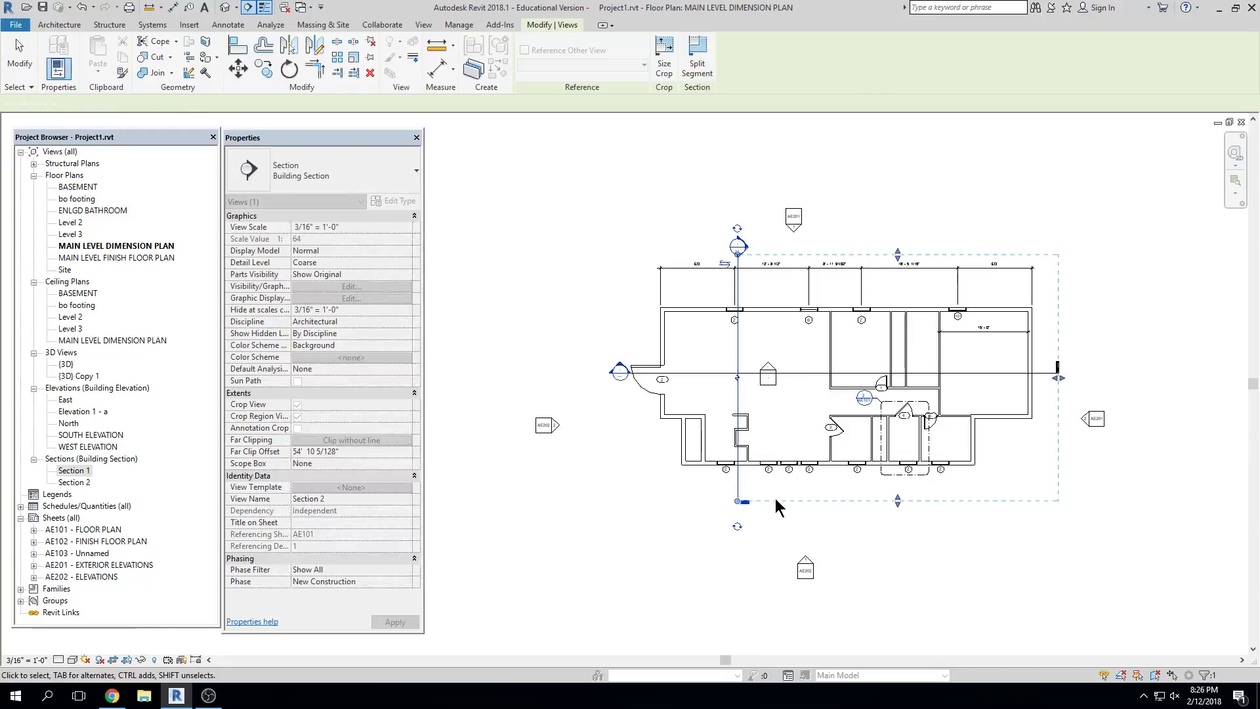
pyautogui.click(740, 331)
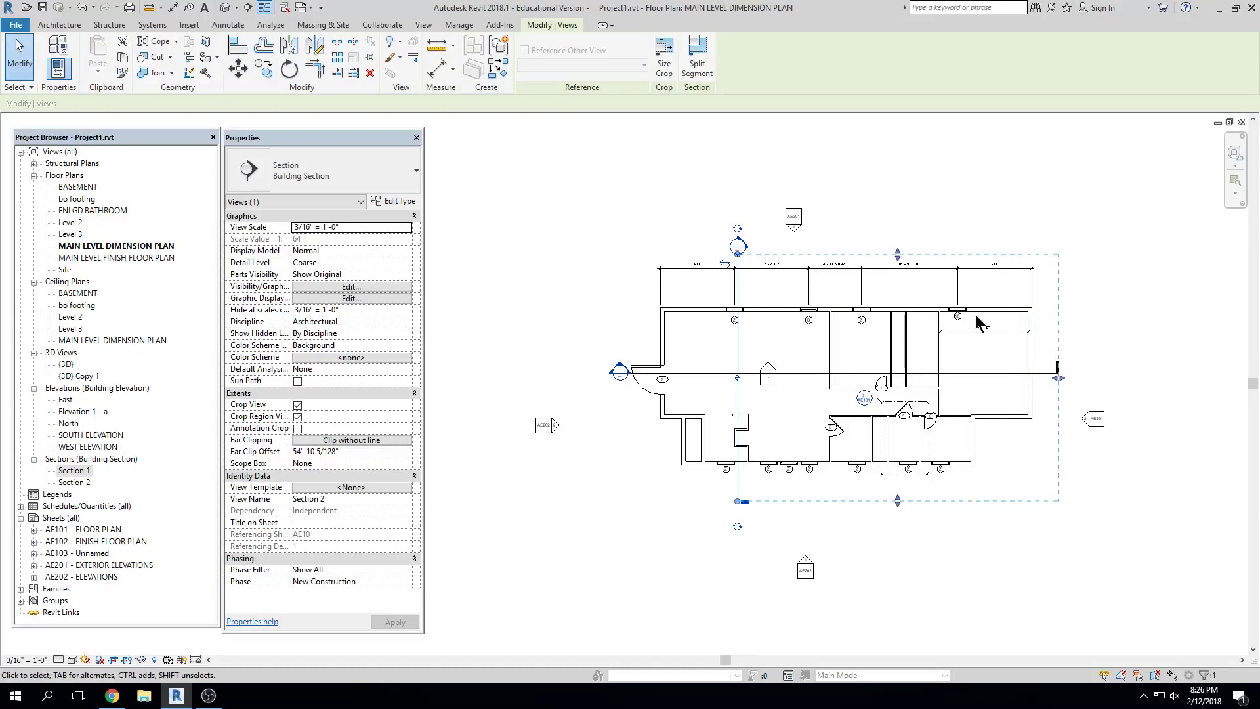
pyautogui.click(748, 276)
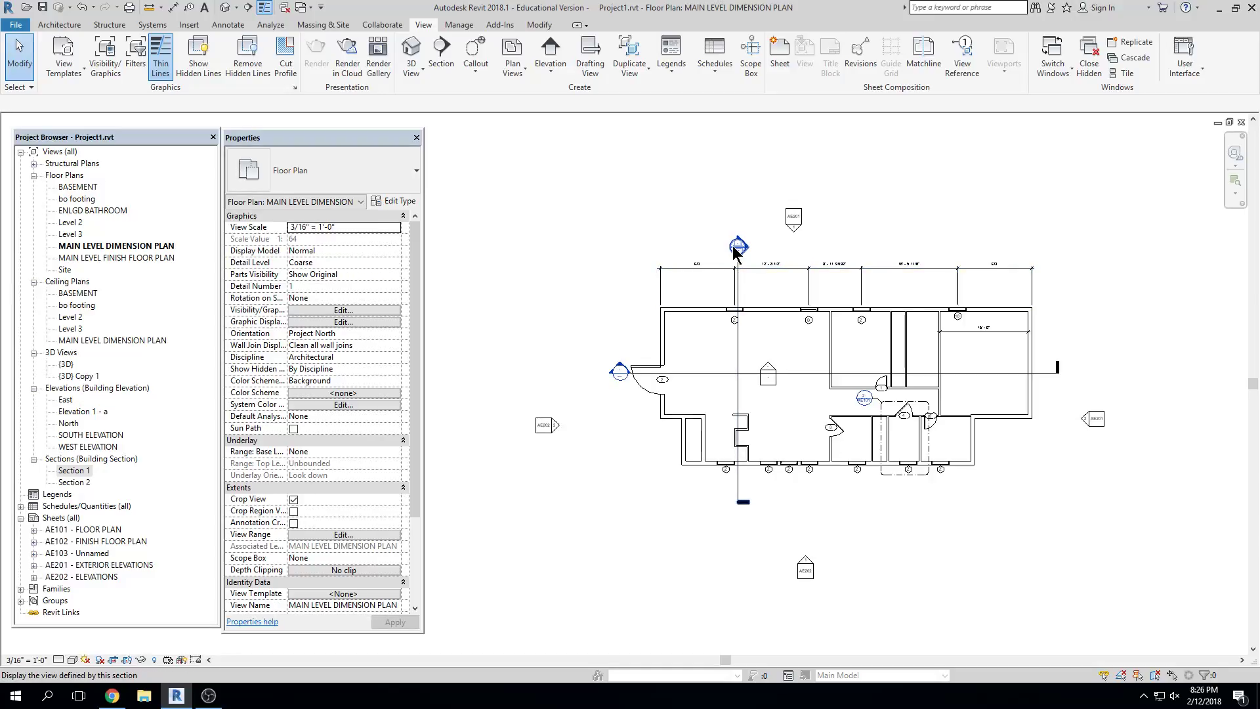
# Open Section 2 and align the outer face of the main level's window wall with the foundation wall's outer face
pyautogui.doubleClick(738, 247)
pyautogui.scroll(-1, 743, 330)
pyautogui.moveTo(743, 330); pyautogui.dragTo(915, 328, button='middle')
pyautogui.scroll(4, 641, 371)
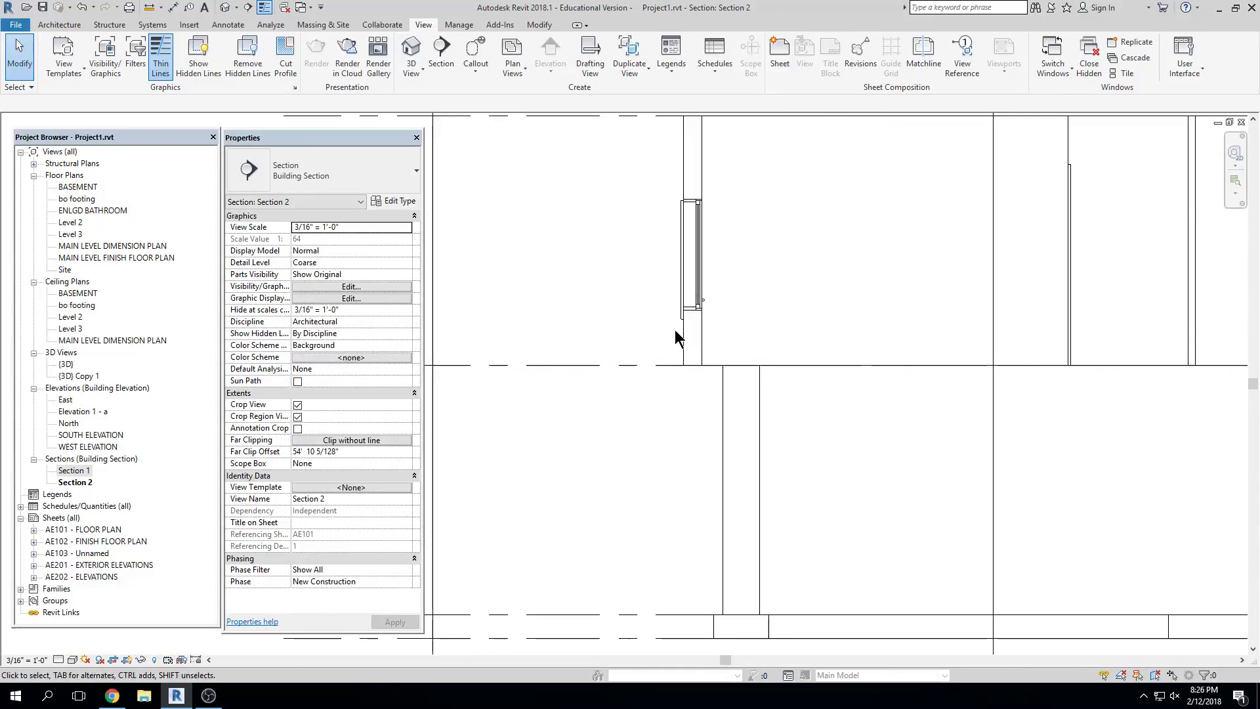
pyautogui.press('a')
pyautogui.press('l')
pyautogui.click(722, 408)
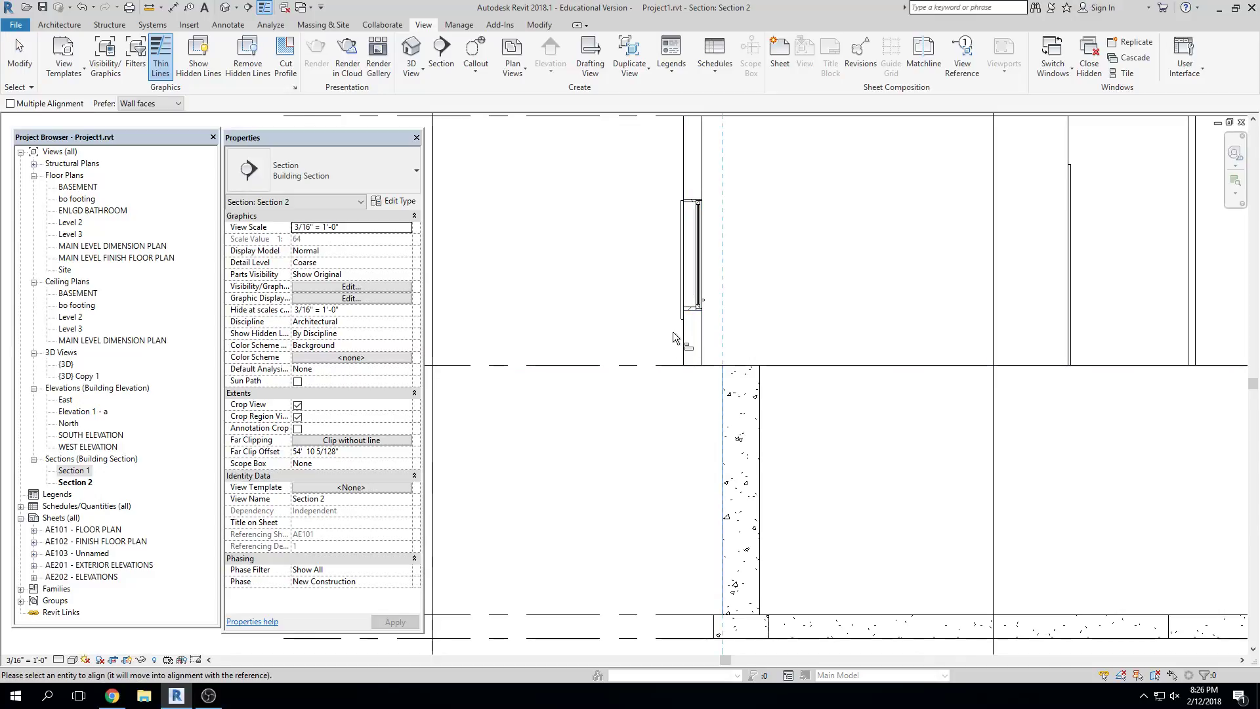
pyautogui.click(683, 341)
pyautogui.scroll(-4, 884, 390)
pyautogui.moveTo(877, 418); pyautogui.dragTo(705, 401, button='middle')
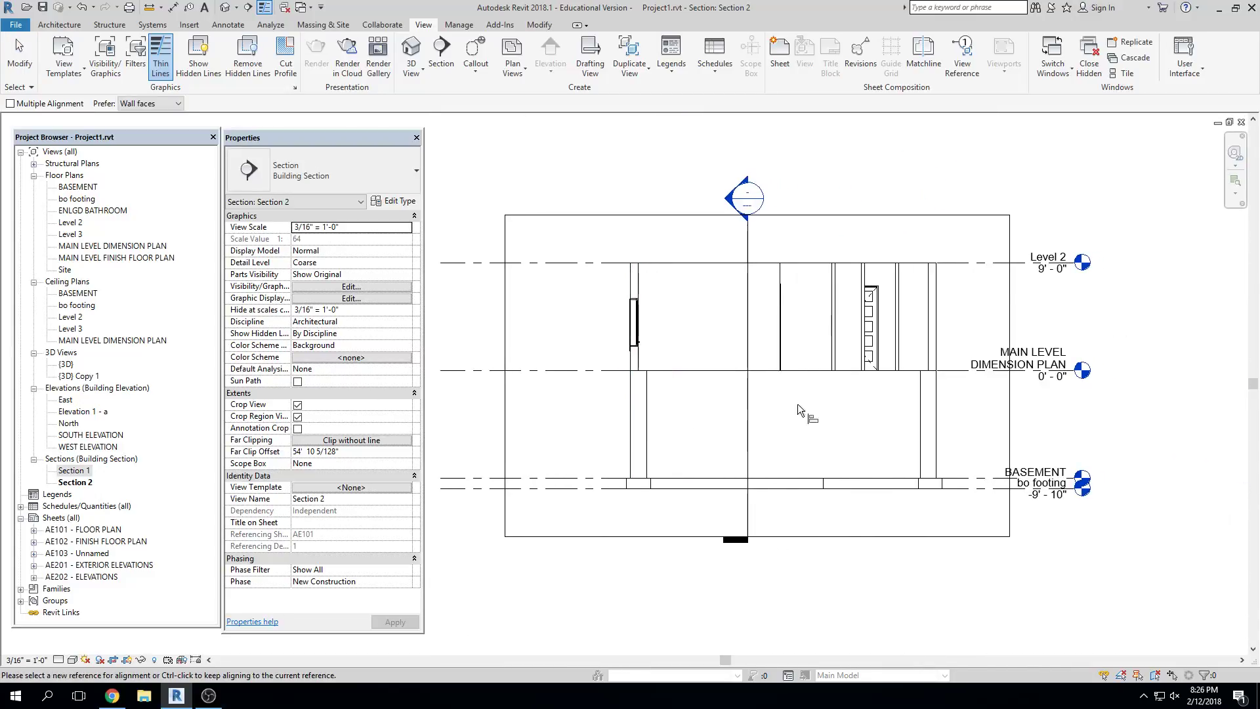
pyautogui.press('Escape')
pyautogui.press('Escape')
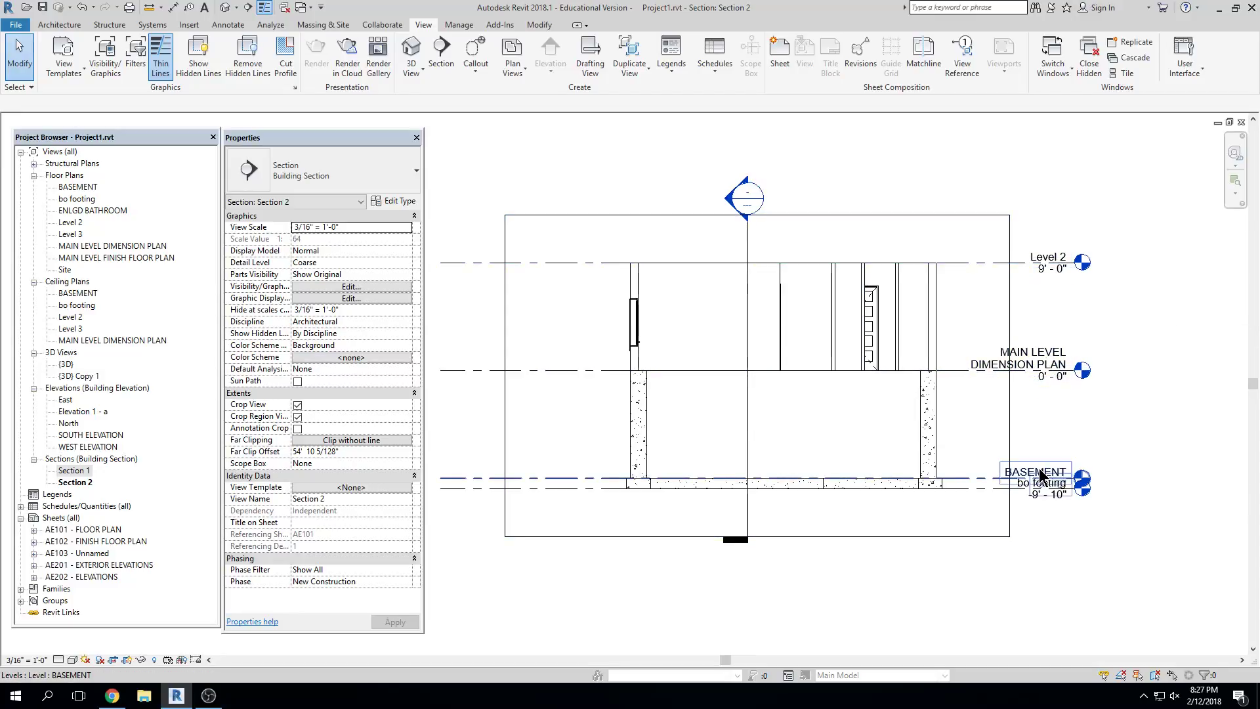
# Add an elbow to the bo footing level line so its head separates from the BASEMENT level head
pyautogui.scroll(3, 1003, 513)
pyautogui.click(995, 466)
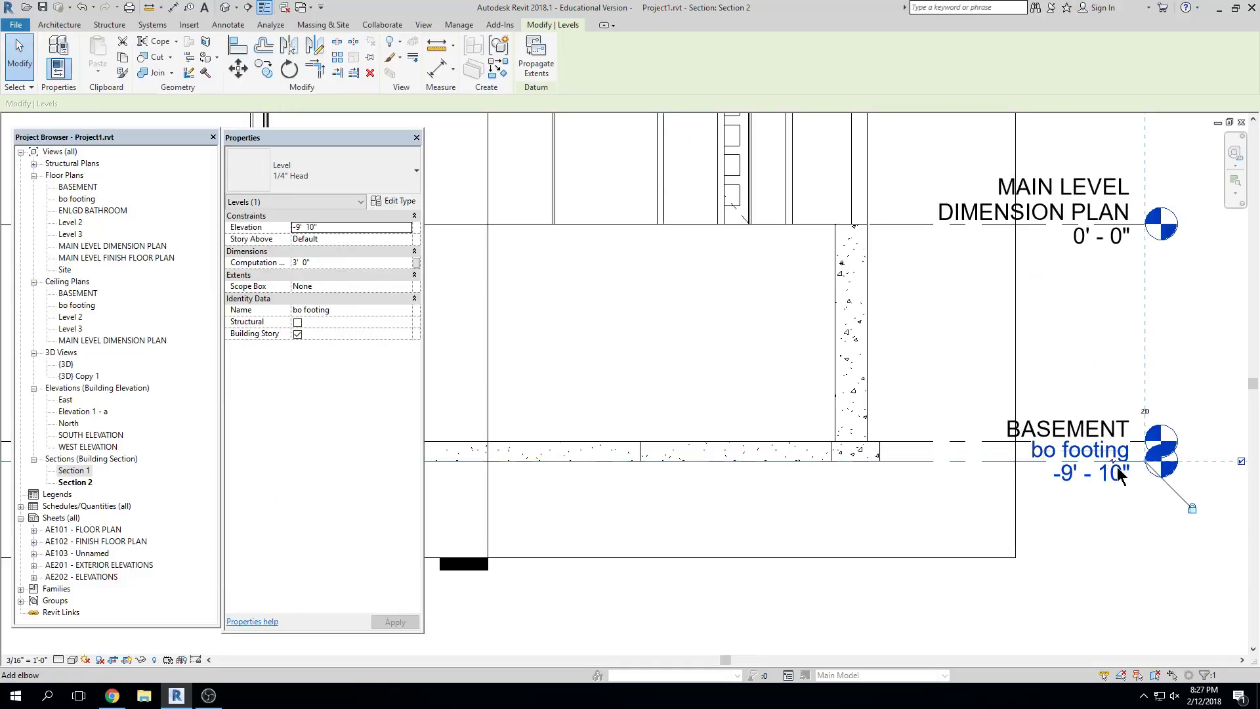
pyautogui.click(1111, 464)
pyautogui.press('Escape')
pyautogui.scroll(-3, 1087, 434)
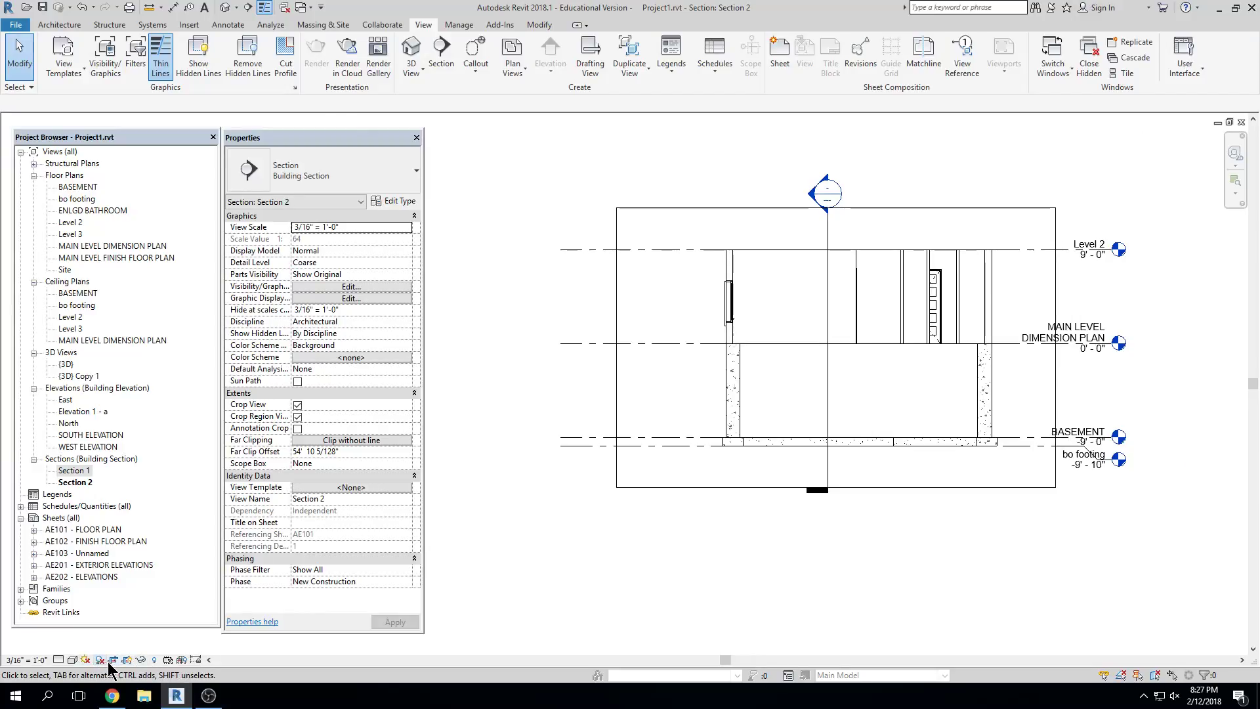
# Hide the crop region in Section 2 and try shortening the headless ends of the level lines toward the building
pyautogui.click(129, 661)
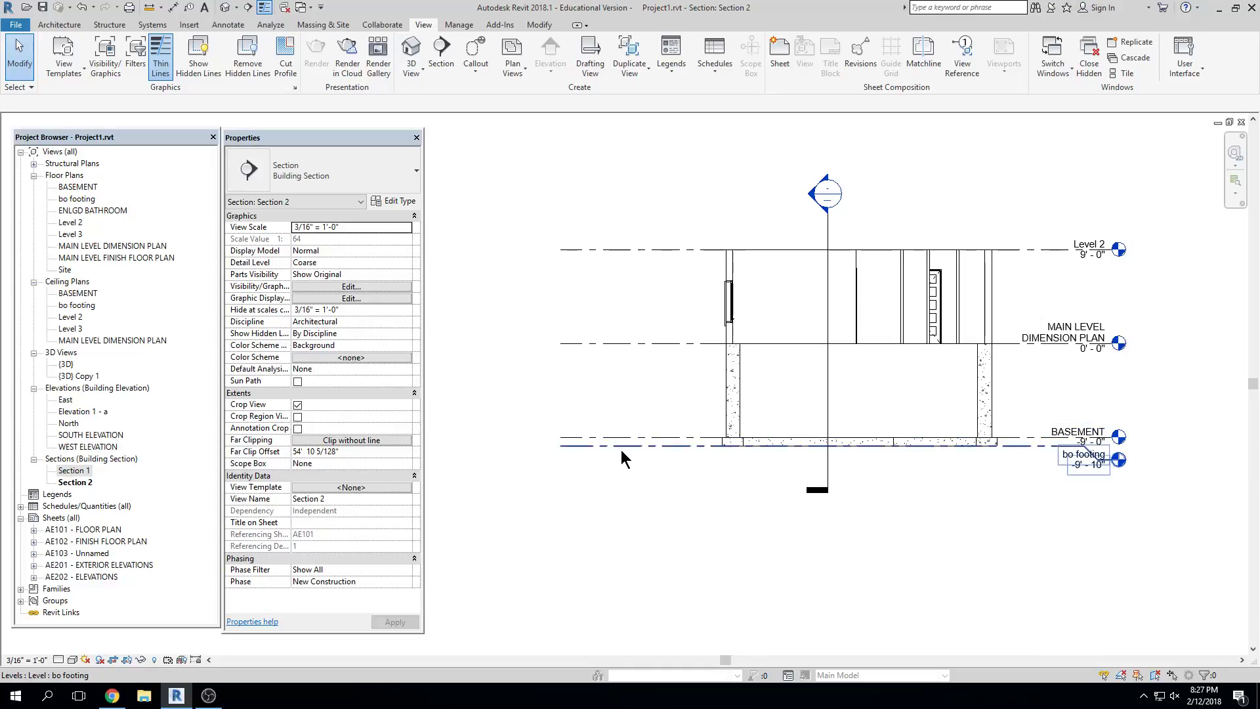
pyautogui.click(561, 447)
pyautogui.moveTo(561, 447); pyautogui.dragTo(745, 469)
pyautogui.click(896, 465)
pyautogui.scroll(-3, 801, 526)
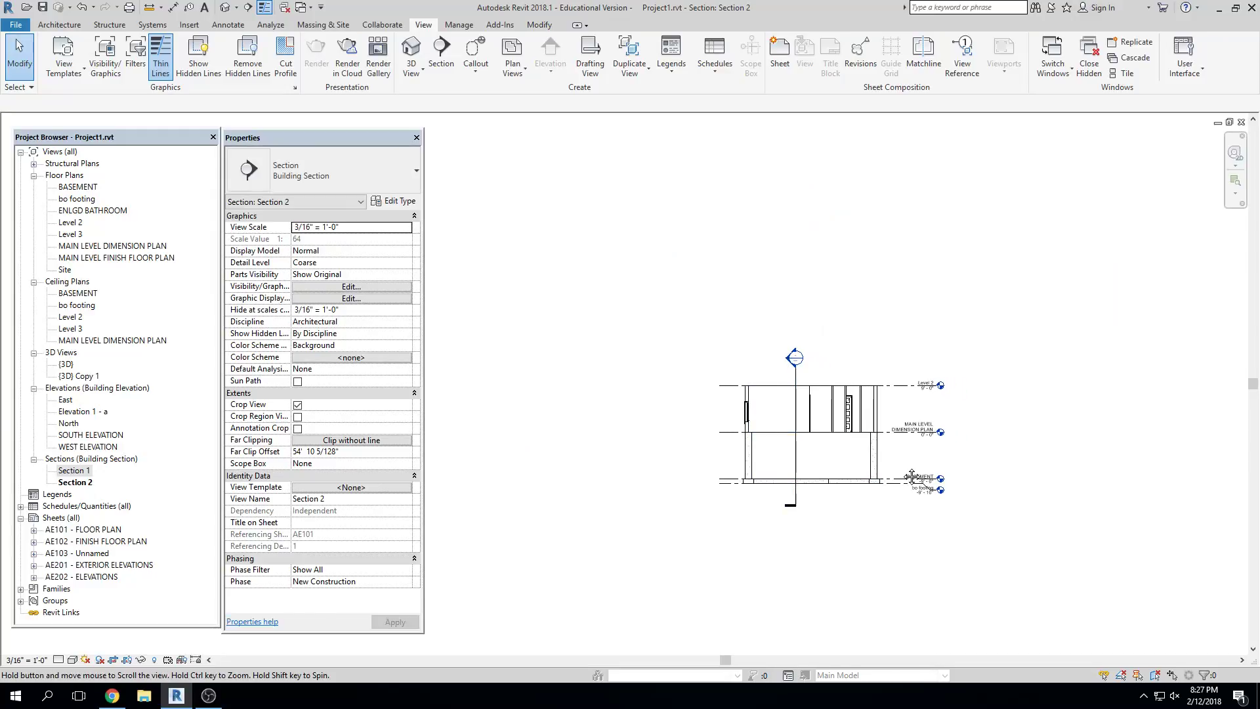
pyautogui.scroll(5, 853, 453)
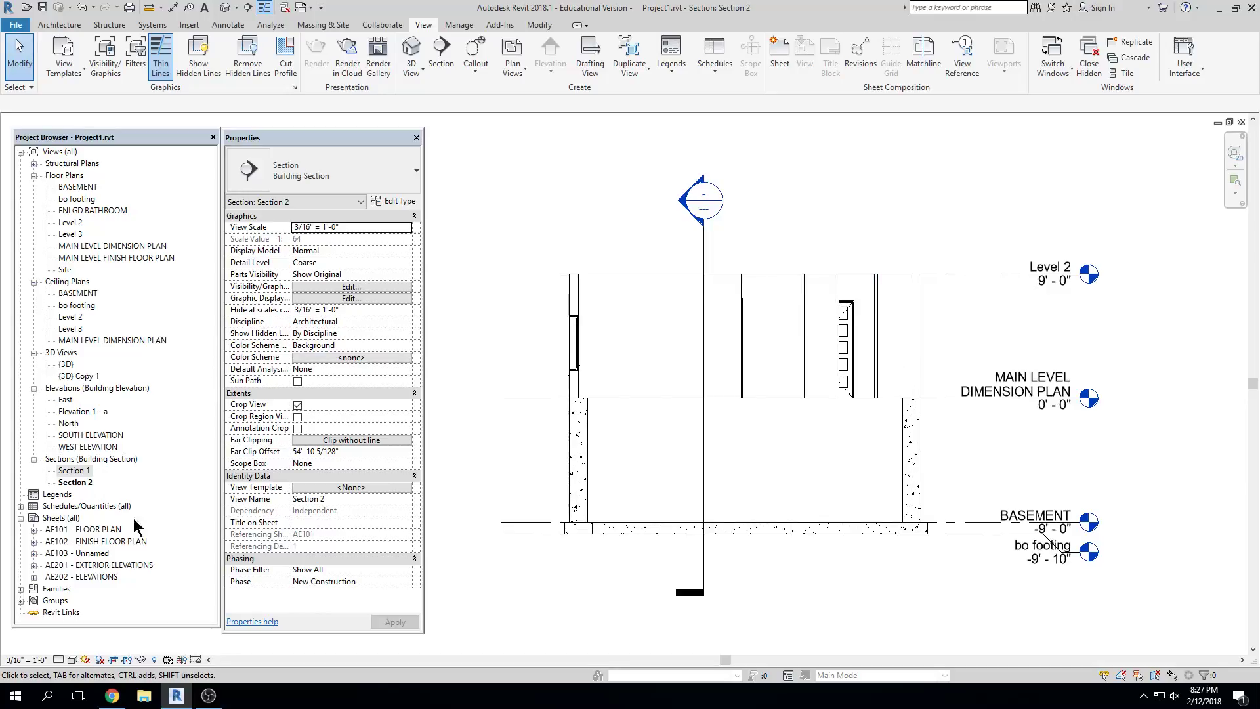
# Create a new sheet with the D 22 x 34 Horizontal title block
pyautogui.rightClick(58, 520)
pyautogui.click(100, 529)
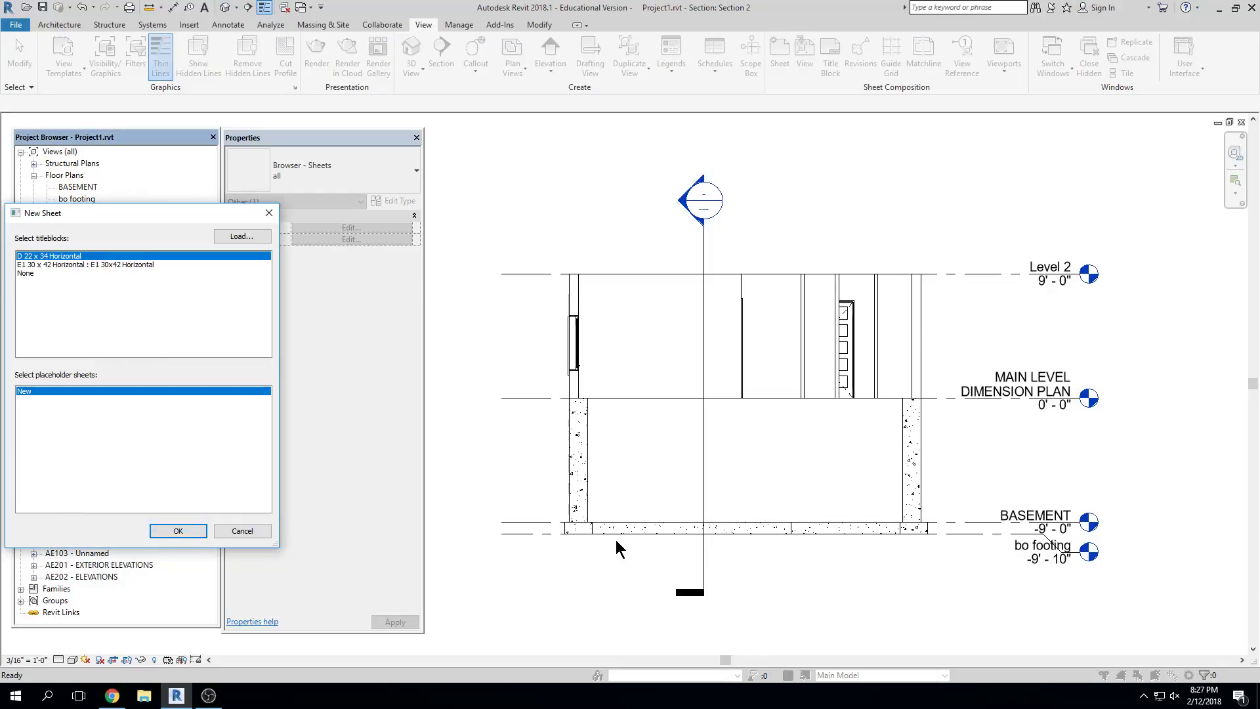
pyautogui.doubleClick(51, 254)
pyautogui.moveTo(730, 357); pyautogui.dragTo(912, 357, button='middle')
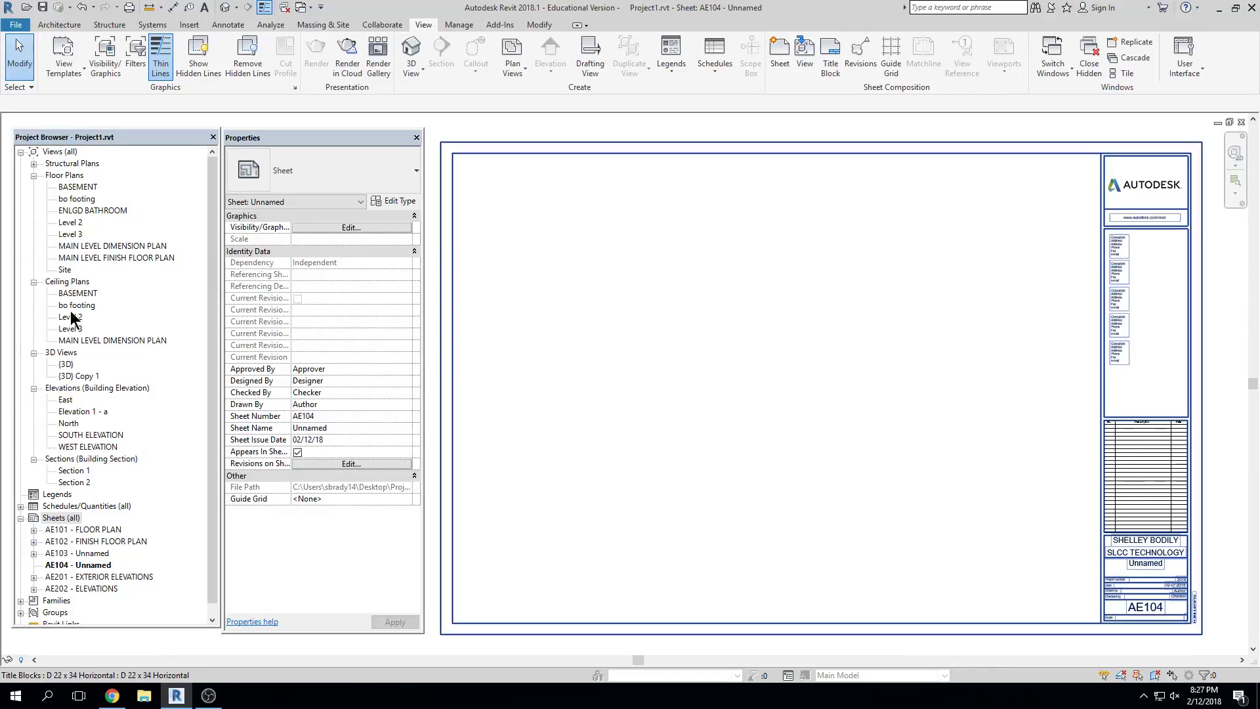
# Place the Section 1 view in the upper part of sheet AE104
pyautogui.click(79, 471)
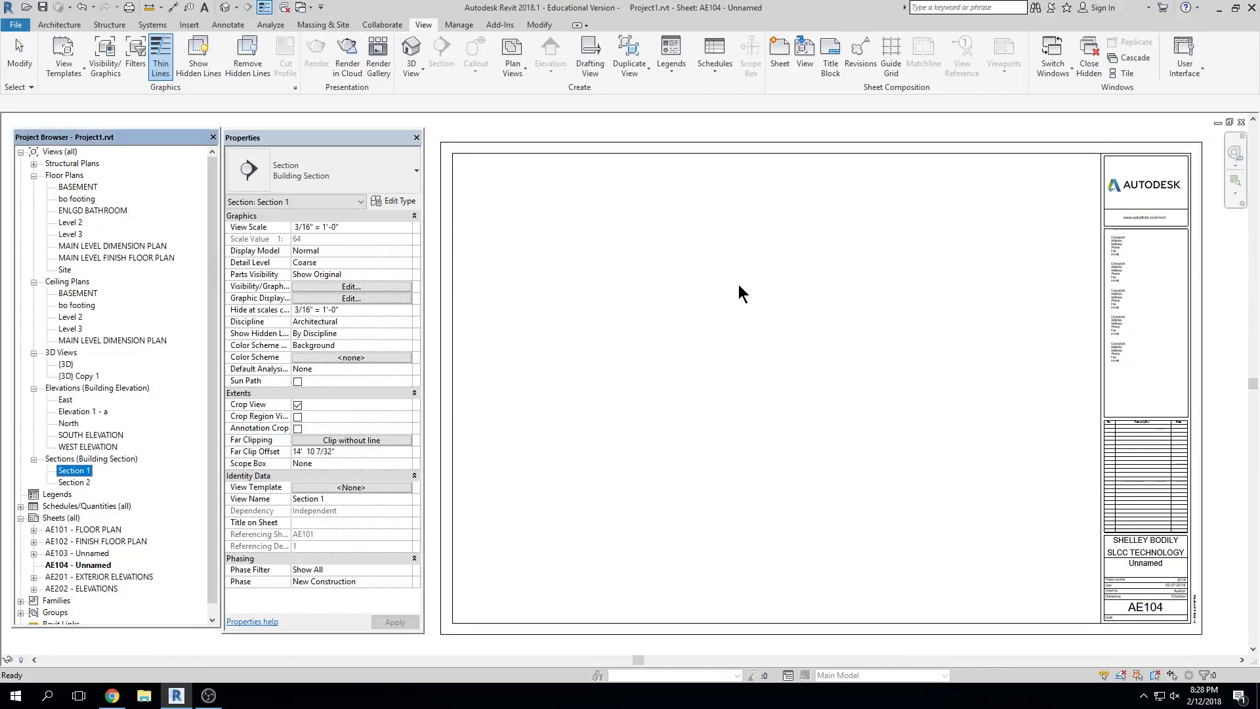
pyautogui.moveTo(737, 297); pyautogui.dragTo(801, 235)
pyautogui.click(782, 267)
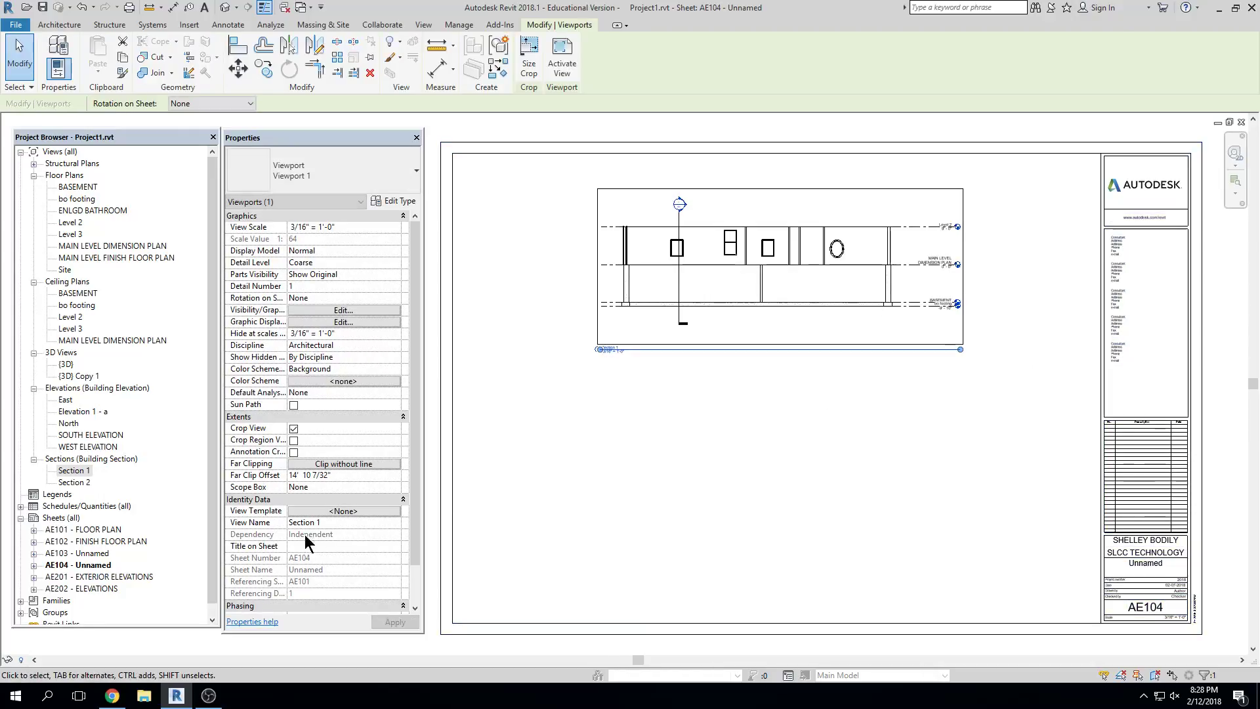
# Place the Section 2 view above Section 1, near the upper border of sheet AE104
pyautogui.click(74, 483)
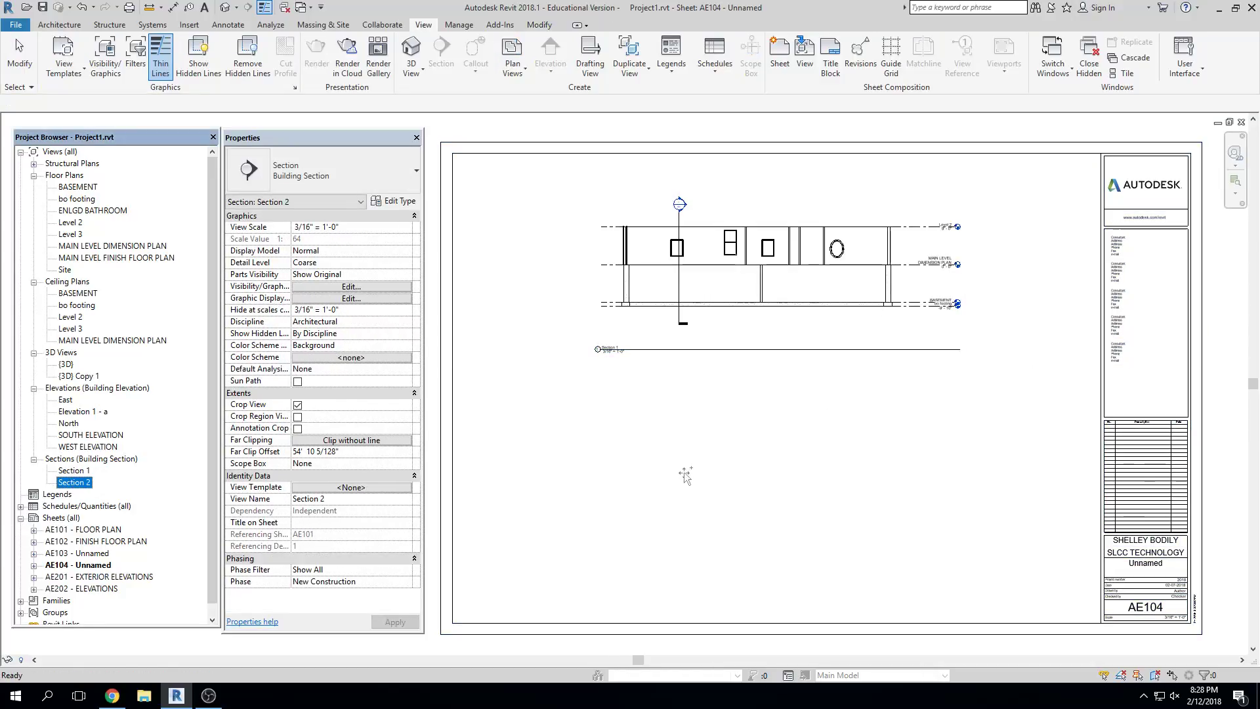
pyautogui.moveTo(680, 471); pyautogui.dragTo(769, 442)
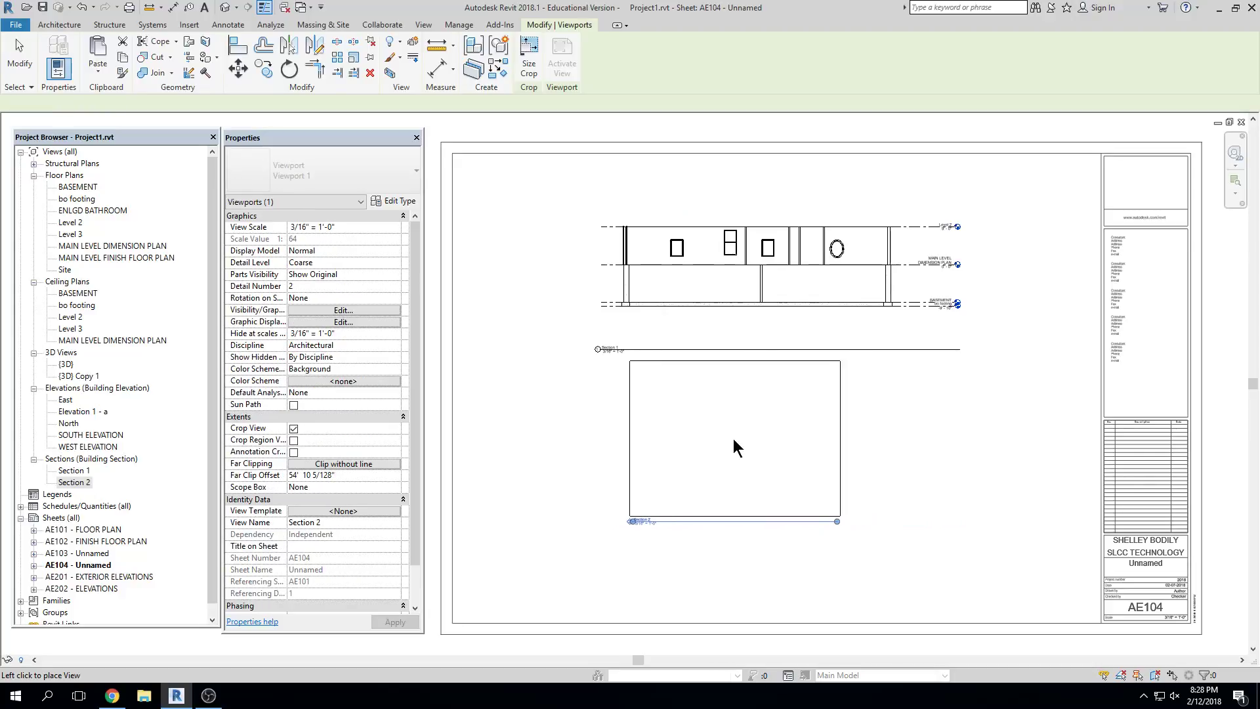
pyautogui.moveTo(804, 276); pyautogui.dragTo(781, 416, button='middle')
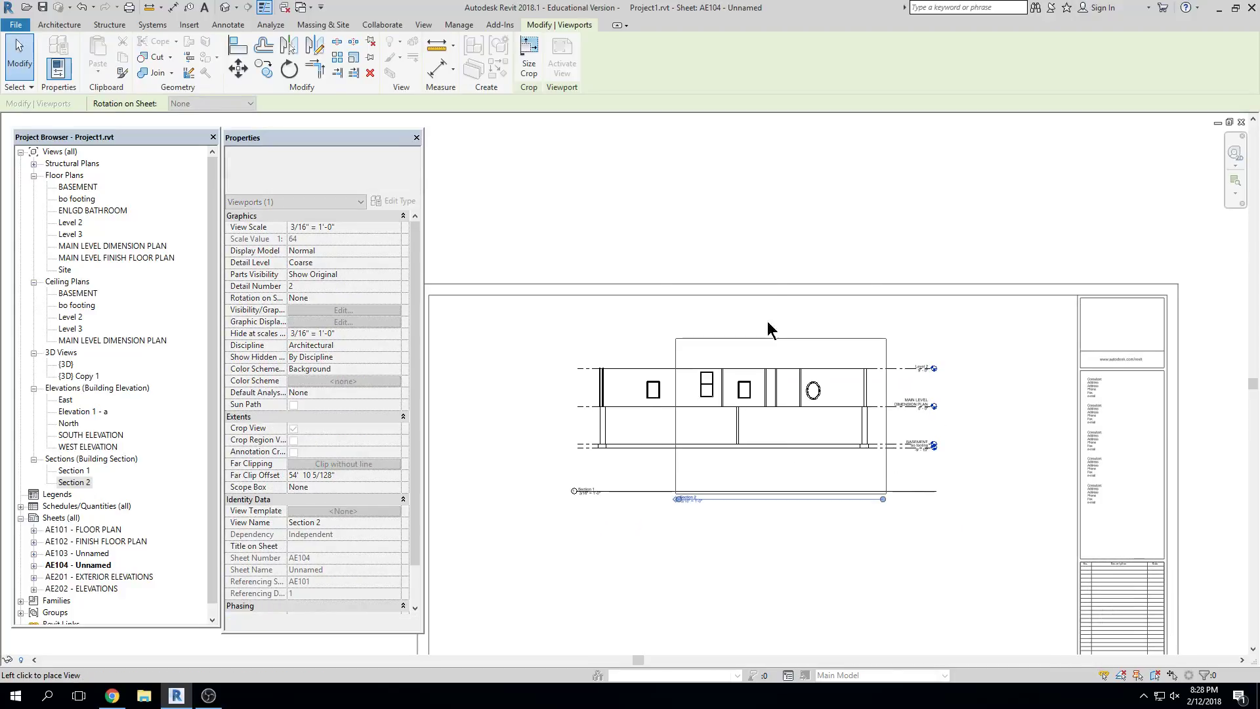
pyautogui.click(753, 249)
# Set the Section 1 view to Medium detail level and 1/4" = 1'-0" scale from within the sheet
pyautogui.click(832, 455)
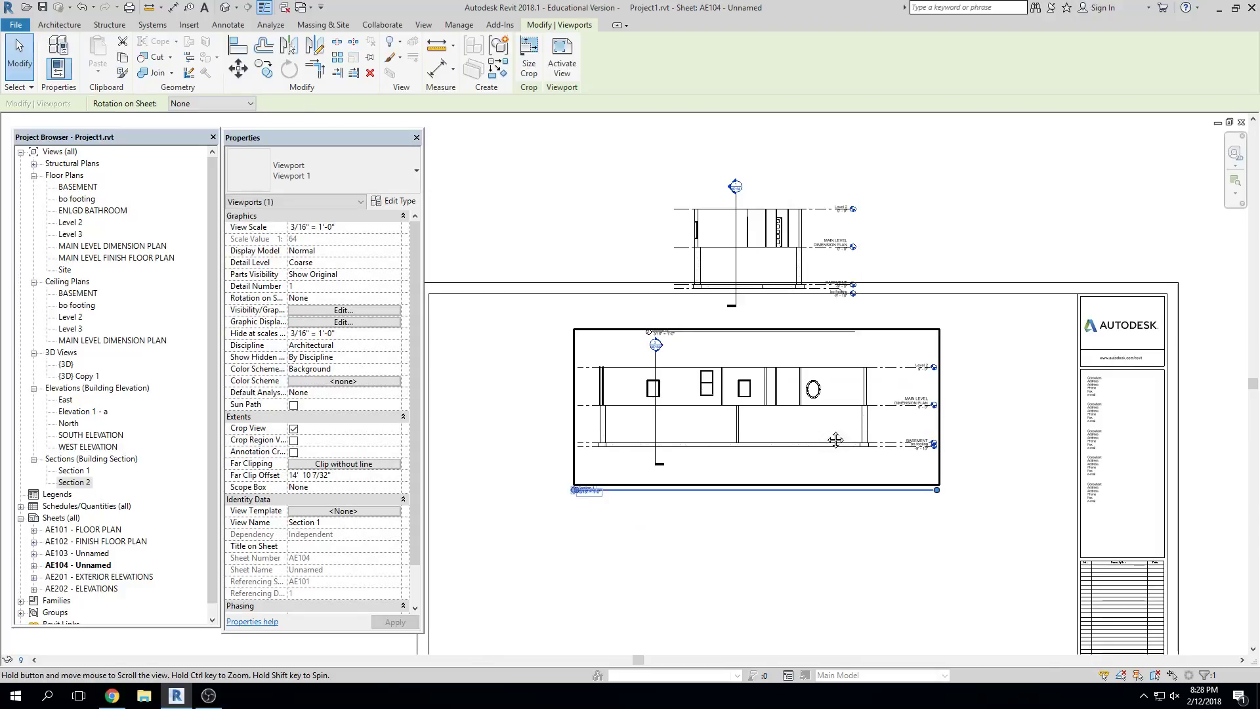
pyautogui.scroll(3, 736, 340)
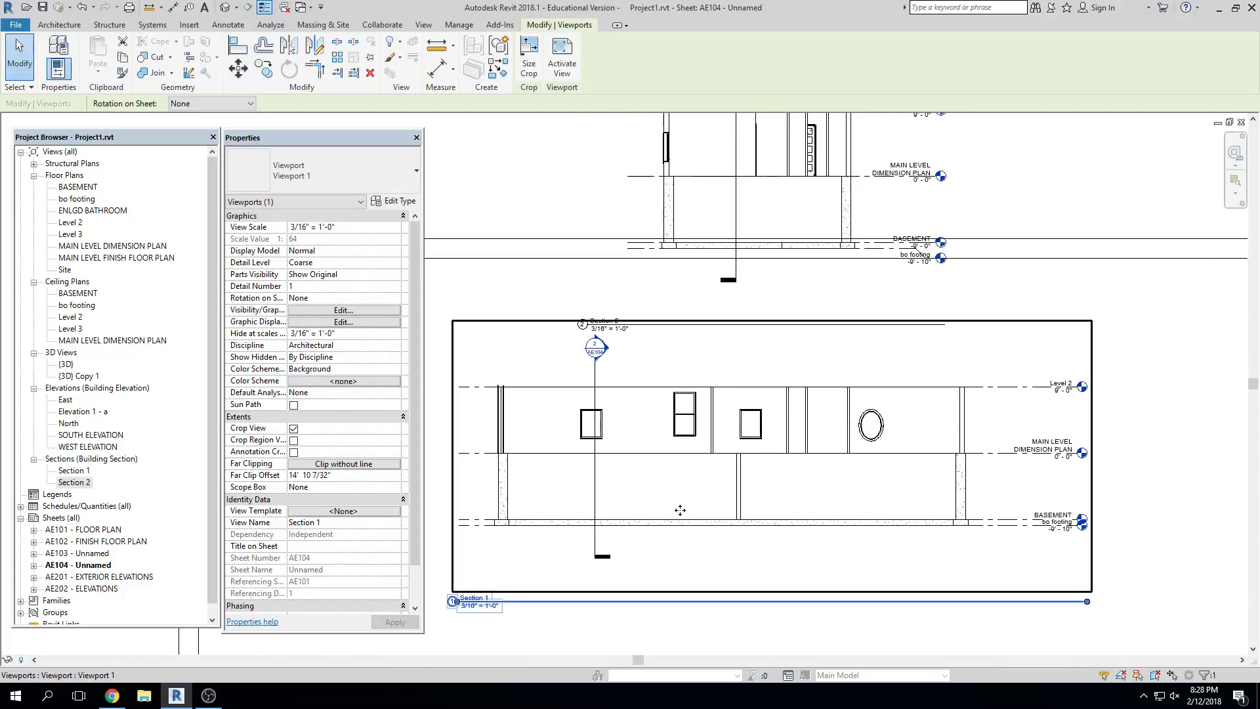
pyautogui.scroll(3, 451, 598)
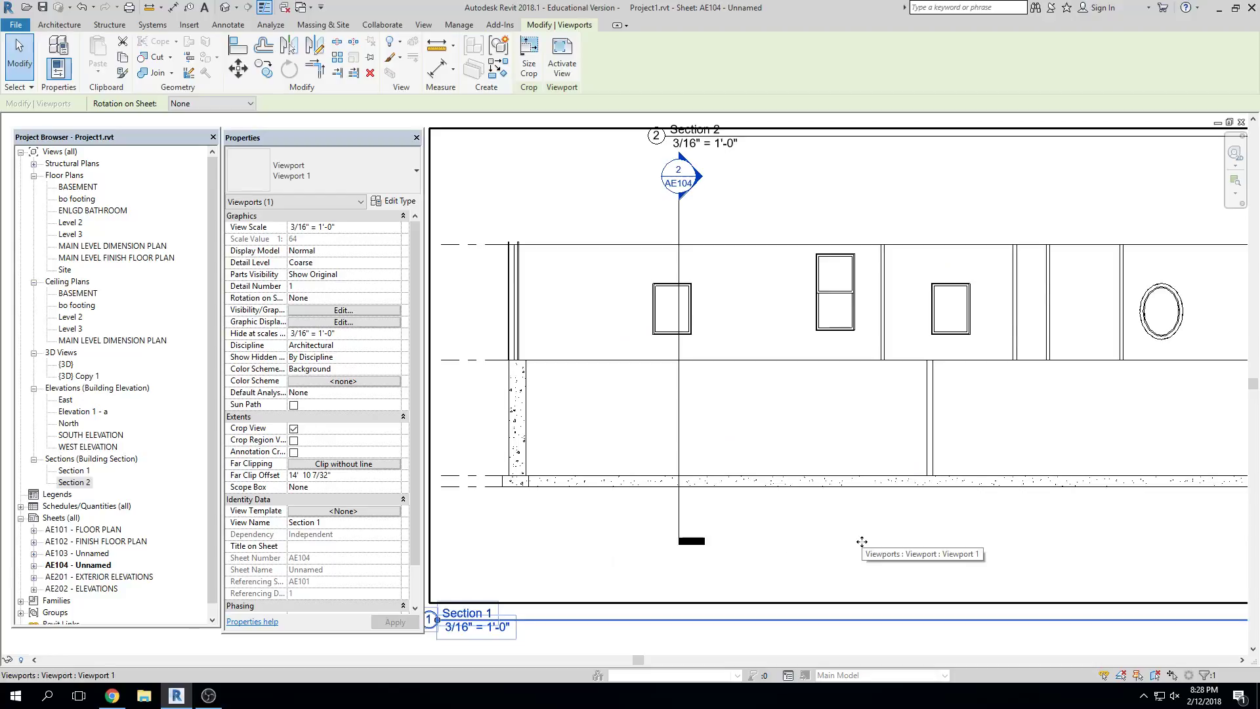
pyautogui.scroll(-4, 872, 463)
pyautogui.moveTo(860, 446); pyautogui.dragTo(864, 476, button='middle')
pyautogui.doubleClick(864, 476)
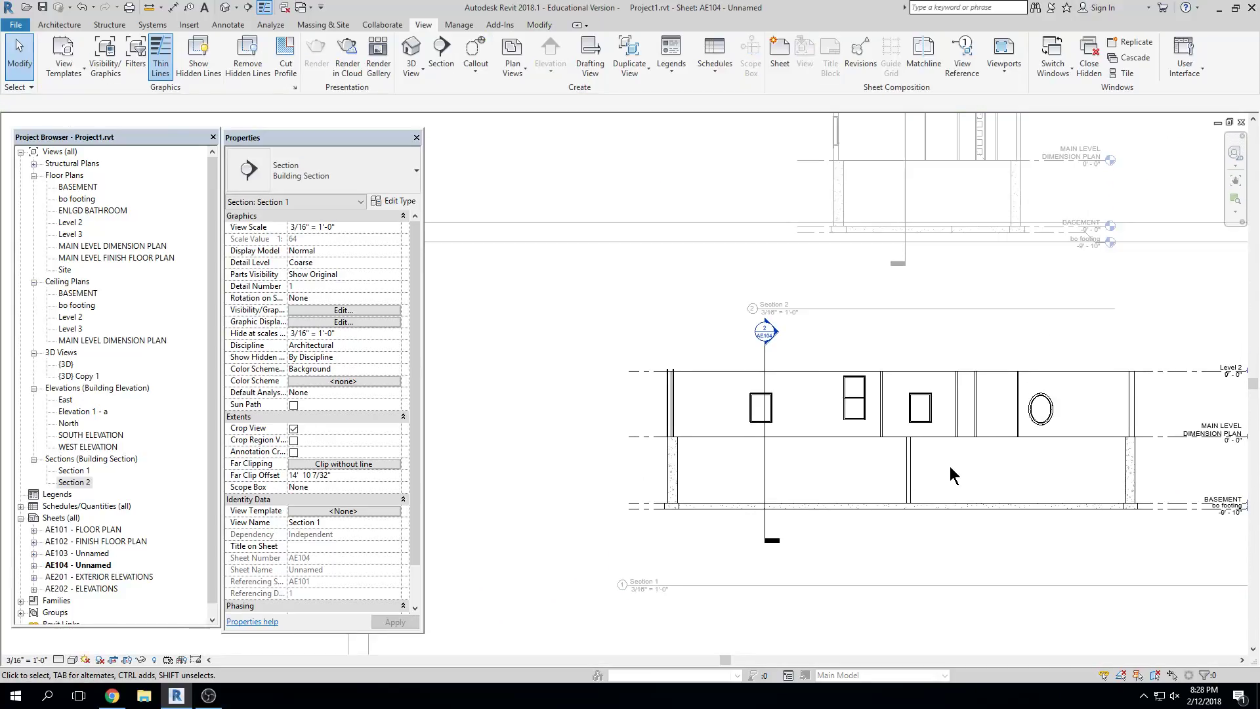
pyautogui.click(58, 660)
pyautogui.click(76, 632)
pyautogui.click(36, 659)
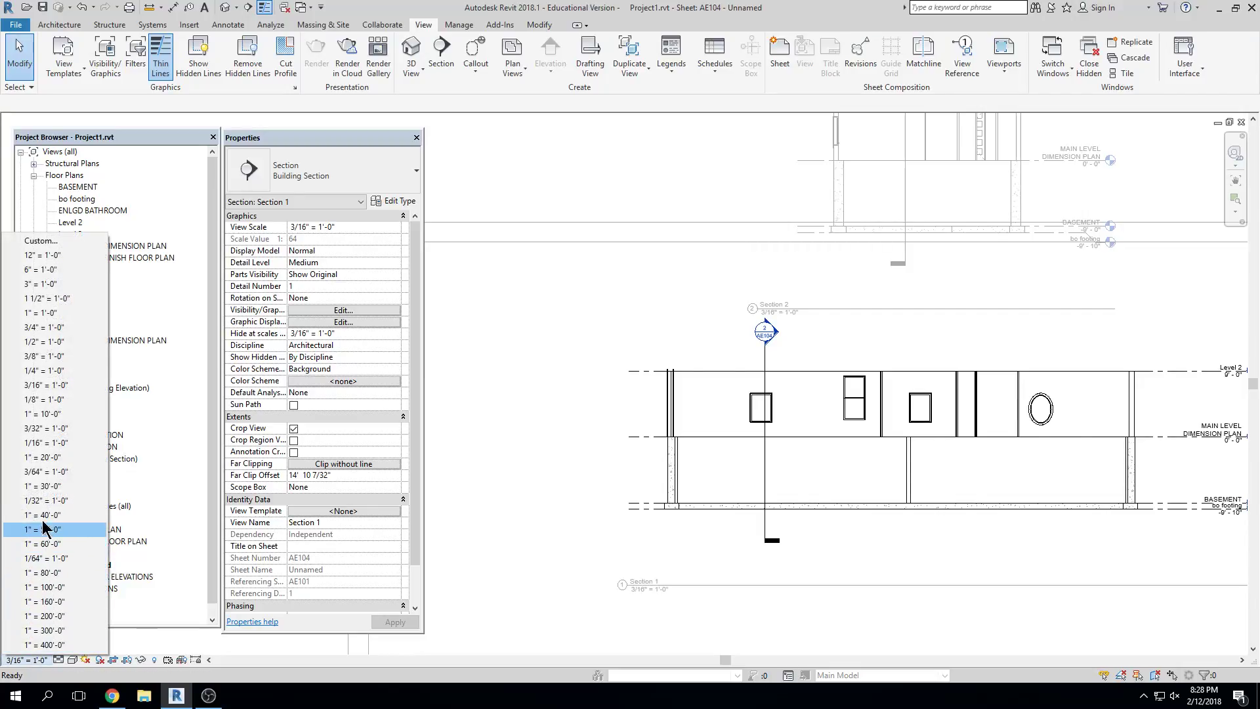
pyautogui.click(42, 370)
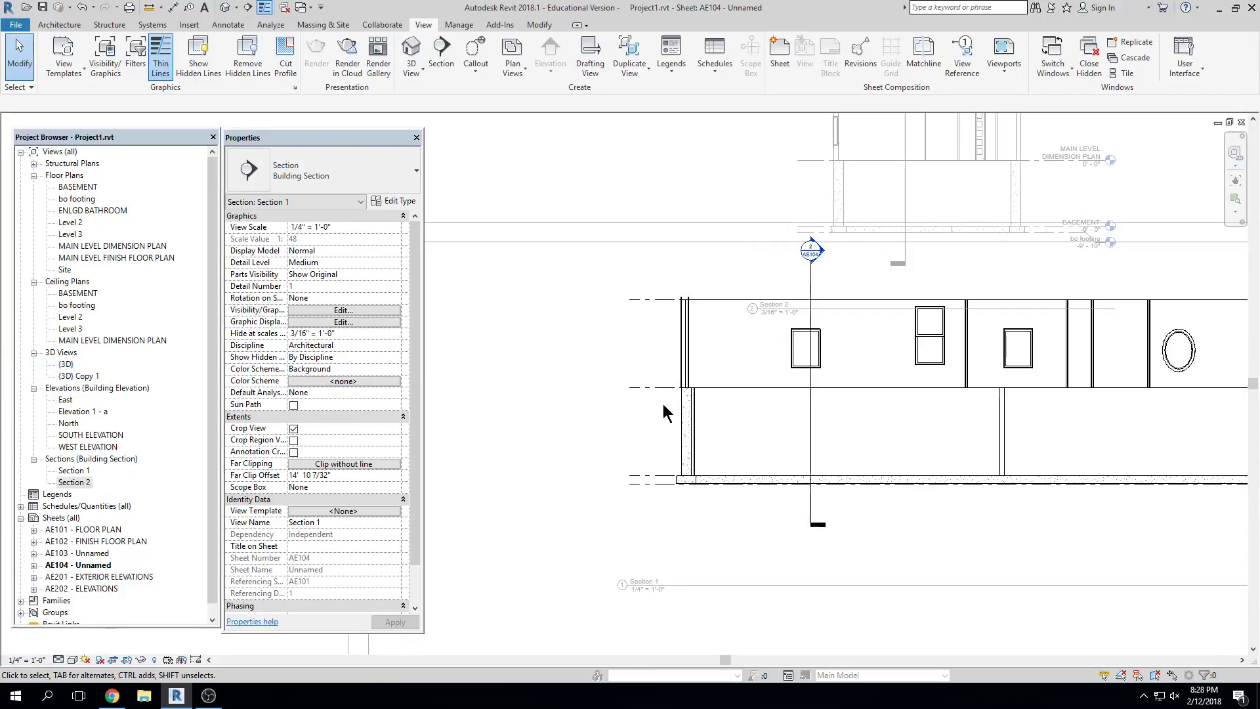
pyautogui.scroll(-1, 664, 407)
pyautogui.scroll(-1, 665, 407)
pyautogui.doubleClick(1056, 292)
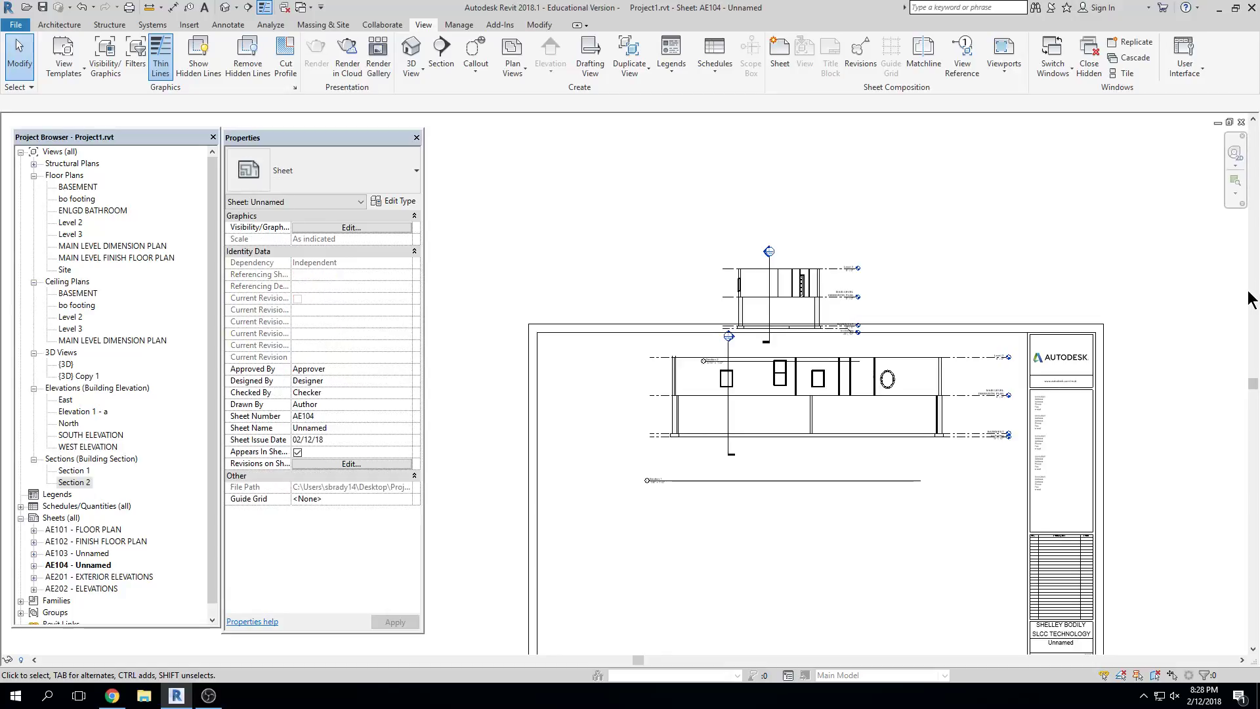
# Move the Section 1 viewport down to the lower part of the sheet
pyautogui.click(935, 399)
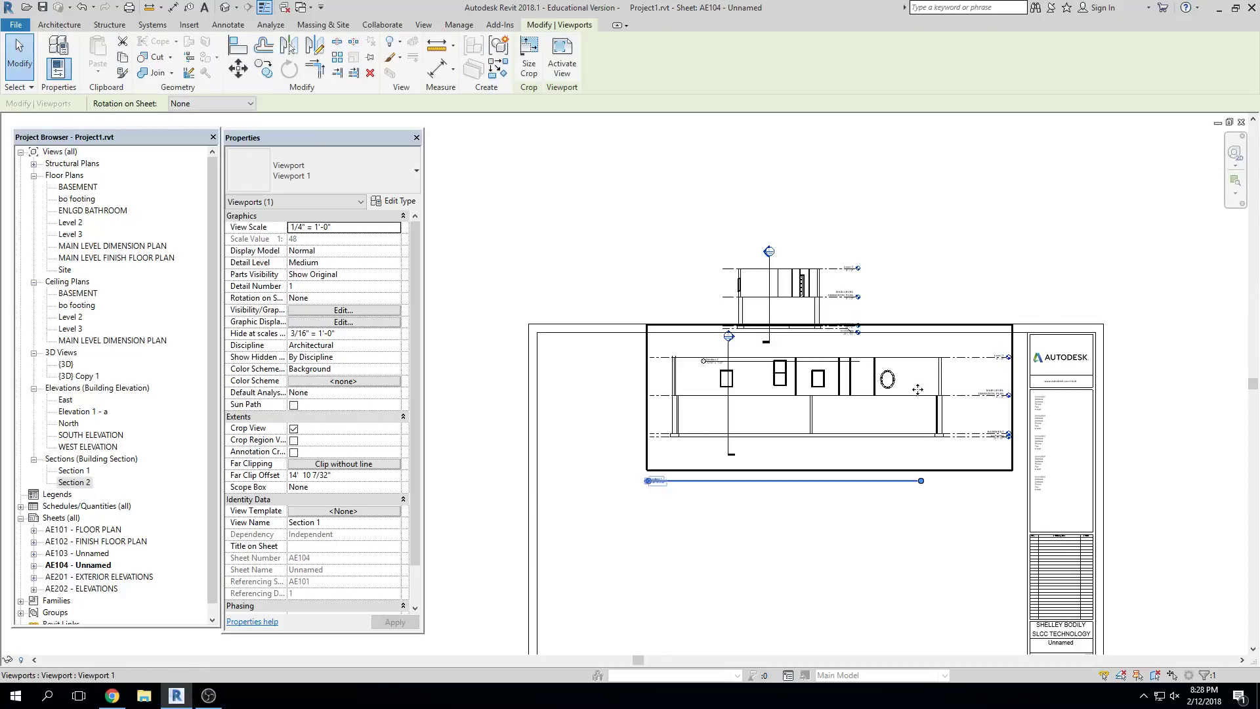
pyautogui.moveTo(908, 397); pyautogui.dragTo(864, 468)
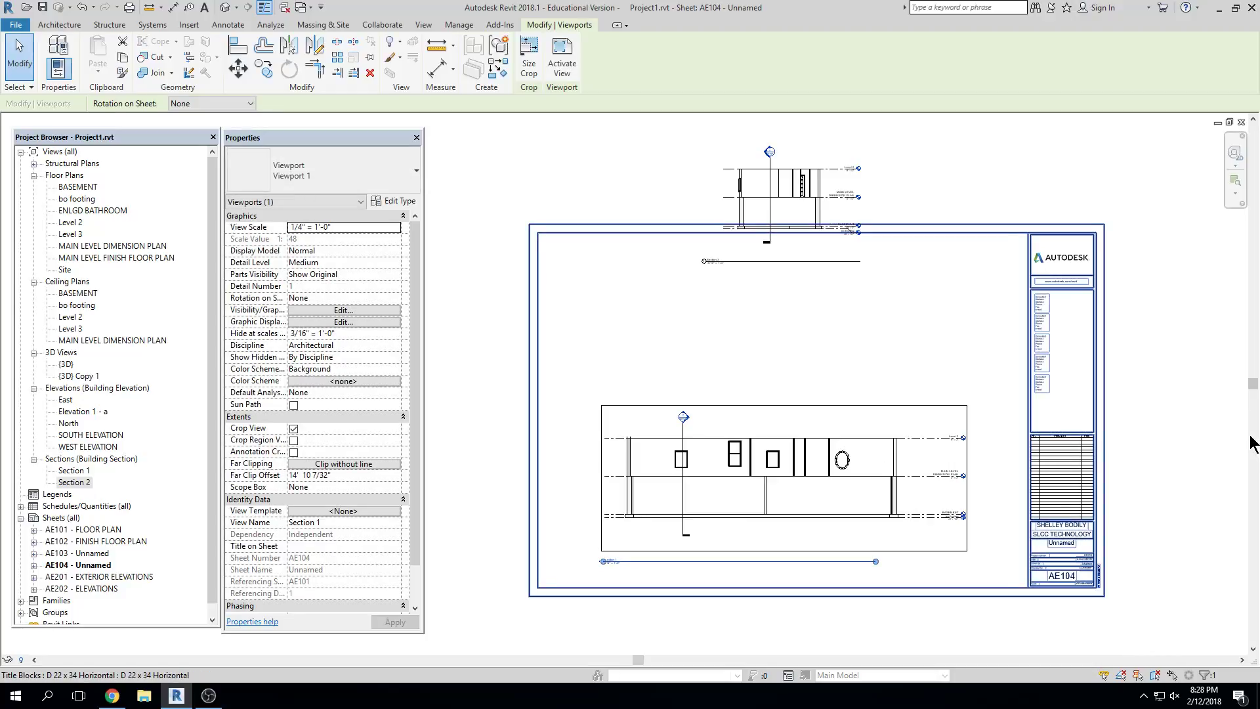
pyautogui.click(1195, 424)
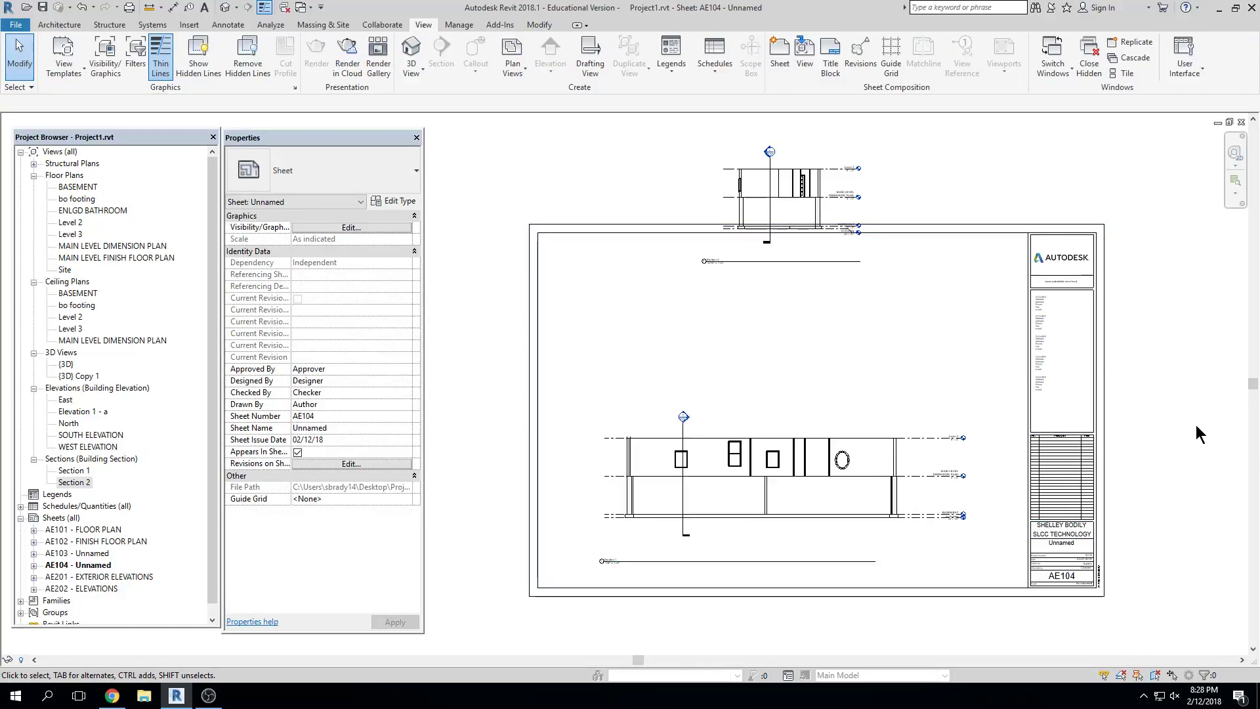
# Extend the Section 1 title line to the right edge of its viewport
pyautogui.click(812, 479)
pyautogui.moveTo(883, 564); pyautogui.dragTo(879, 561)
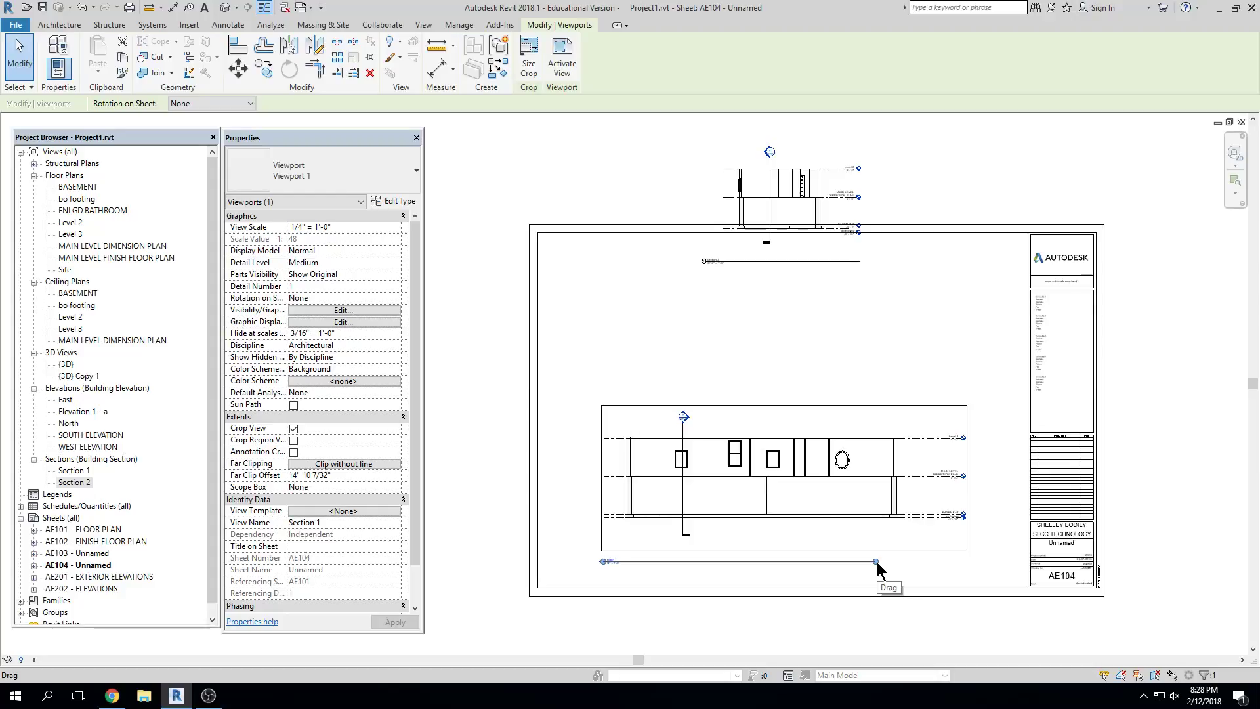
pyautogui.moveTo(877, 561); pyautogui.dragTo(966, 561)
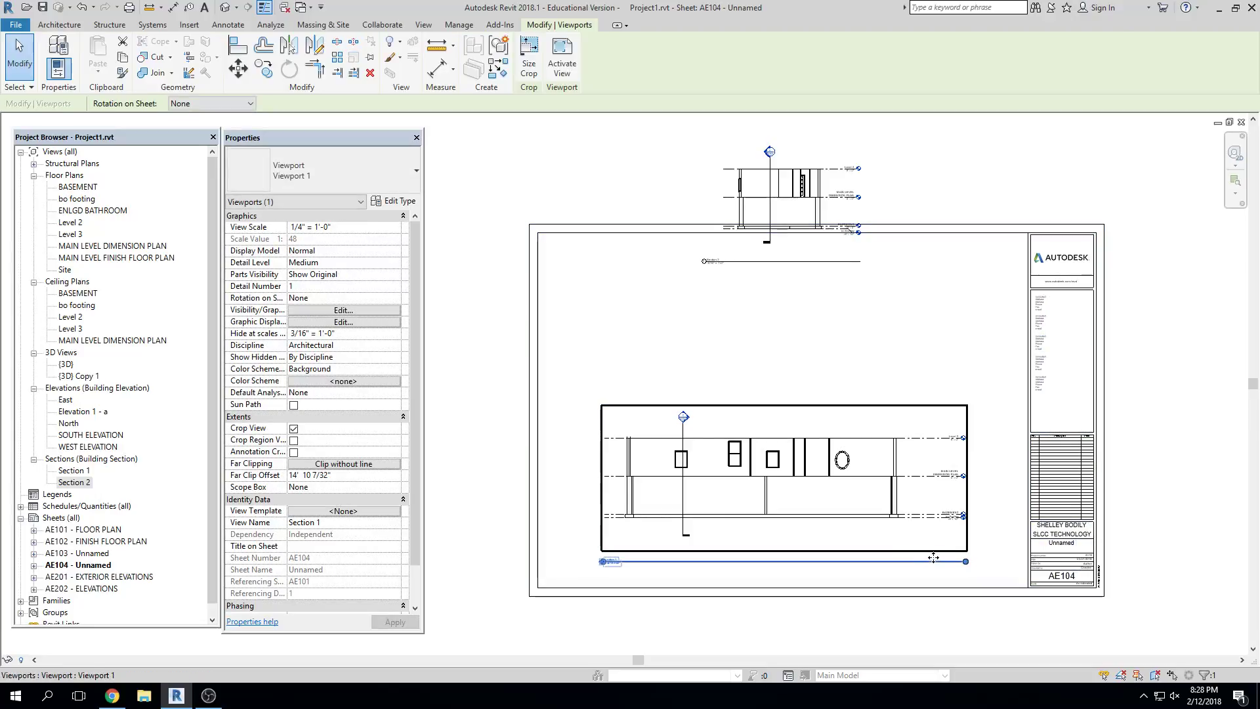
pyautogui.press('Escape')
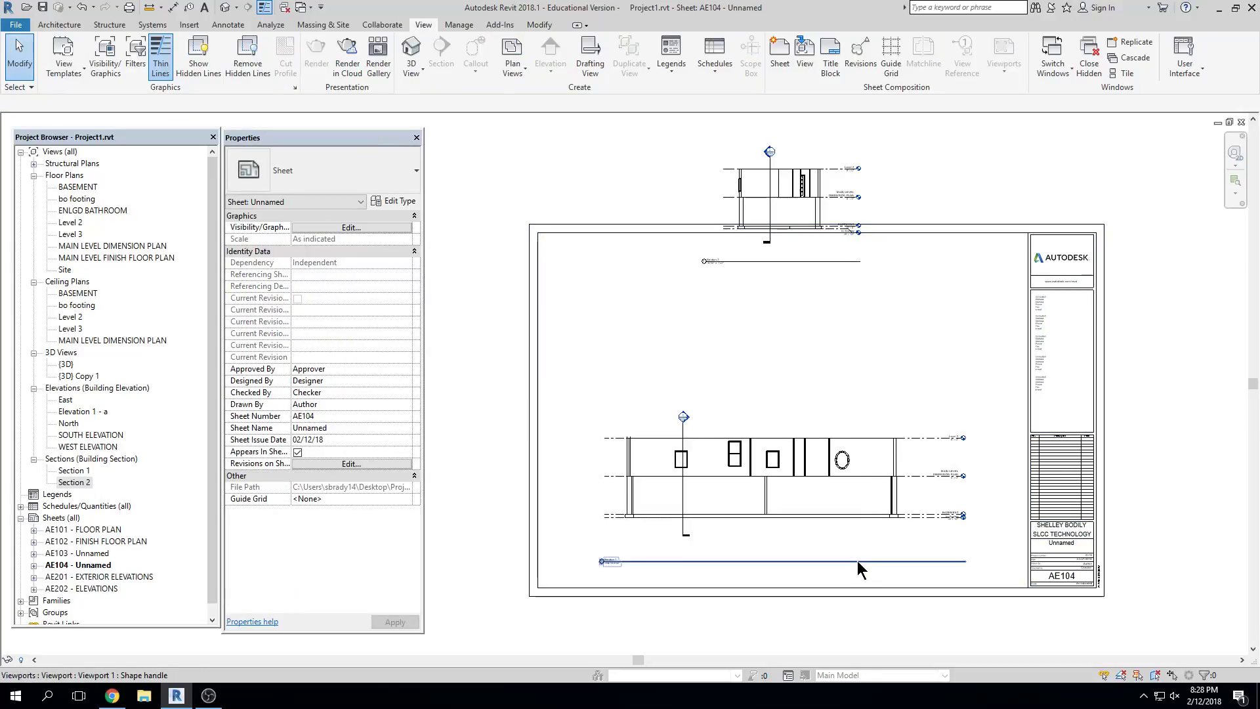
# Try extending the Section 1 title line to the title block, undo the accidental title block move, and return the line to the viewport edge
pyautogui.click(857, 561)
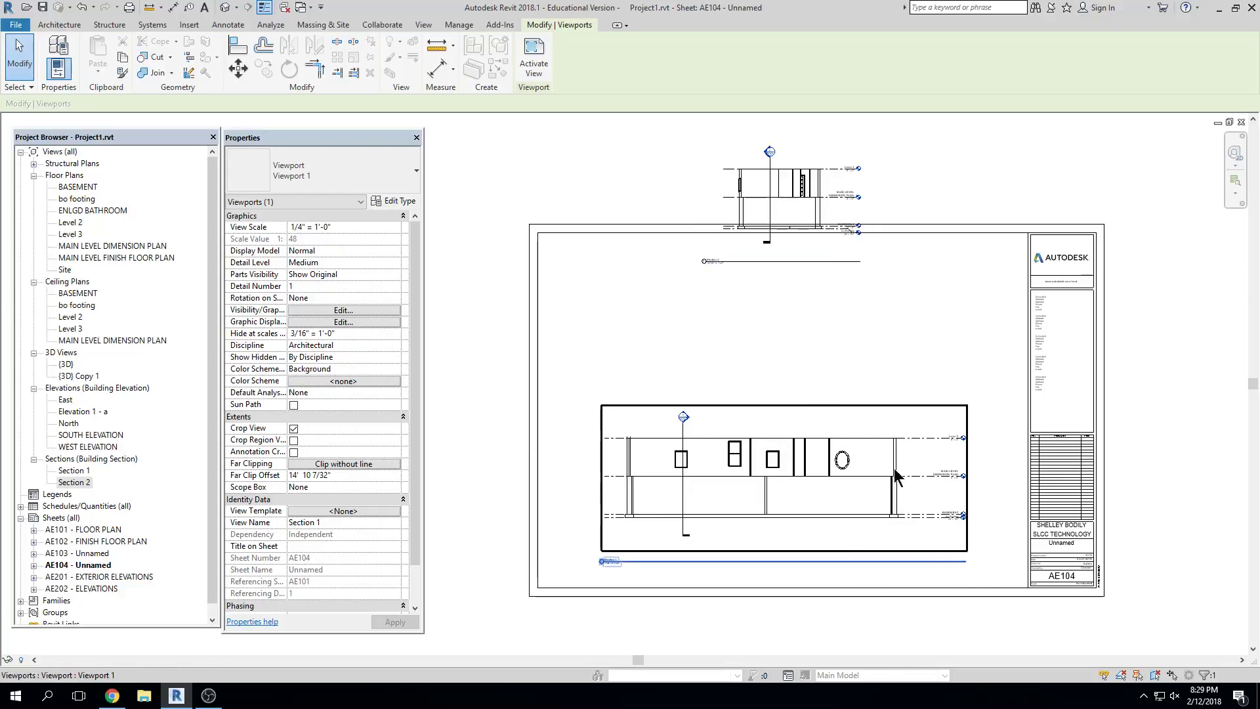
pyautogui.click(780, 466)
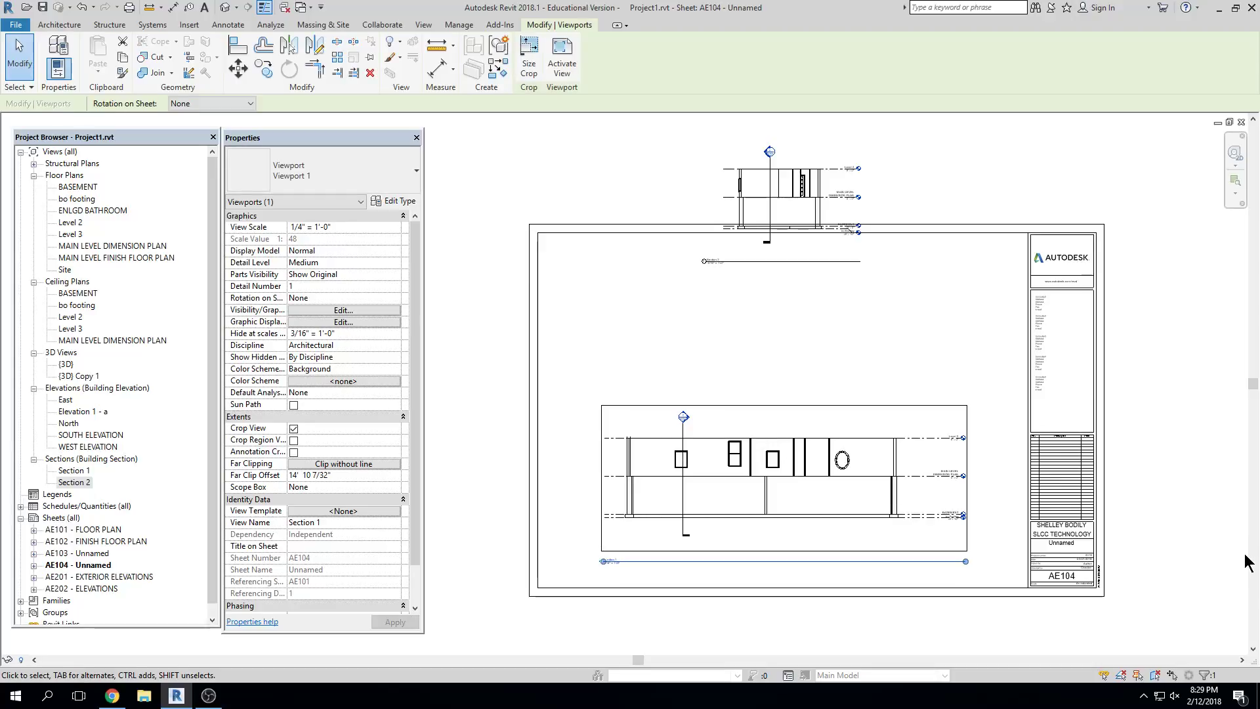
pyautogui.moveTo(966, 562); pyautogui.dragTo(1026, 562)
pyautogui.moveTo(1027, 561); pyautogui.dragTo(979, 562)
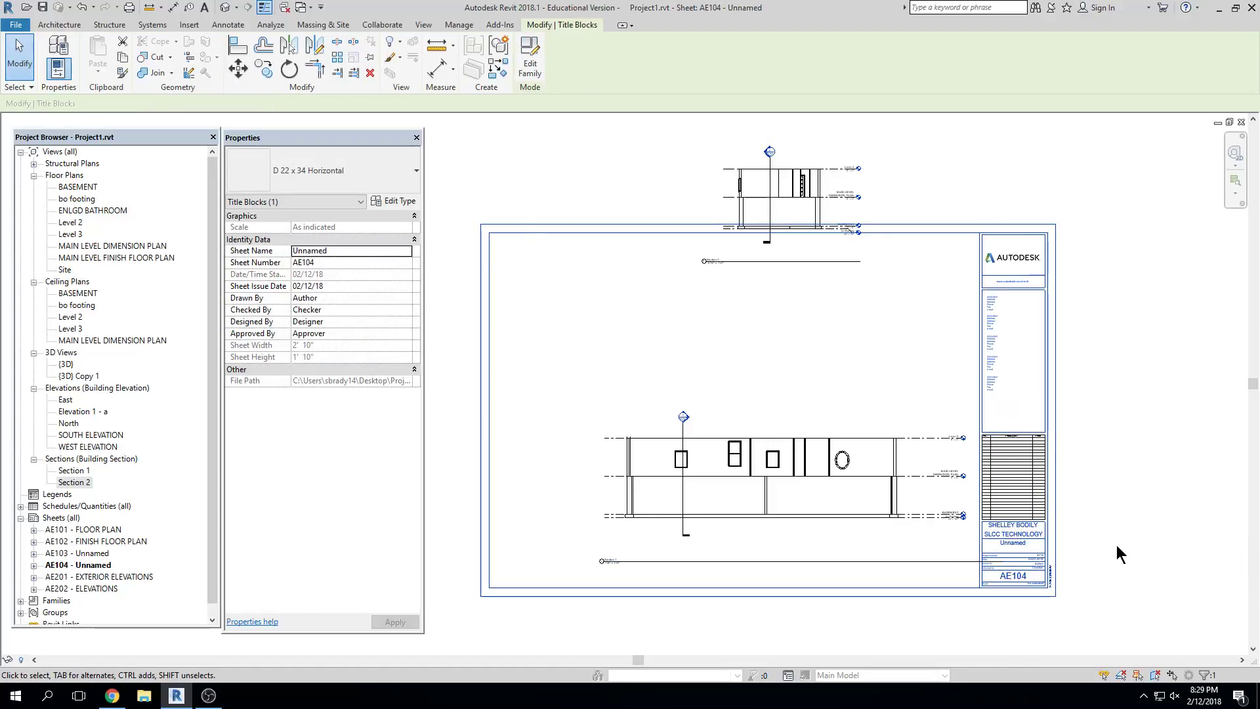
pyautogui.hotkey('ctrl', 'z')
pyautogui.click(1001, 562)
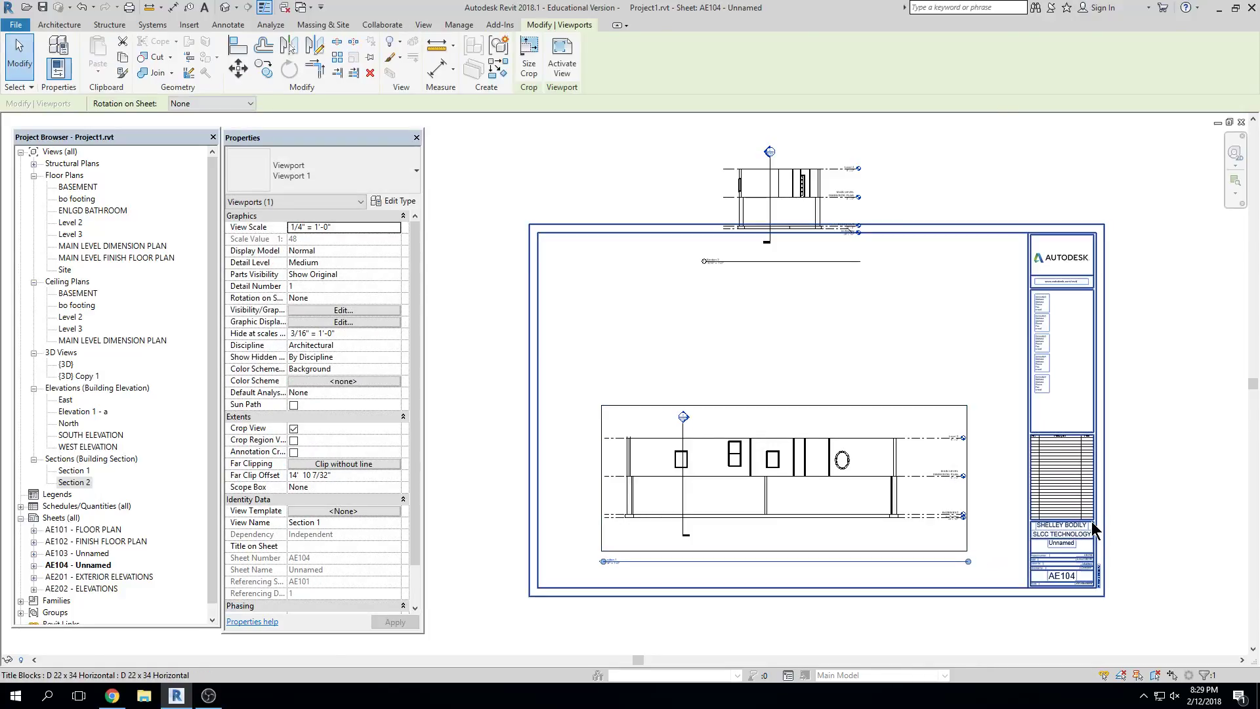
pyautogui.click(1165, 525)
# Set the Section 2 view's scale to 1/4" = 1'-0" from within the sheet
pyautogui.click(807, 166)
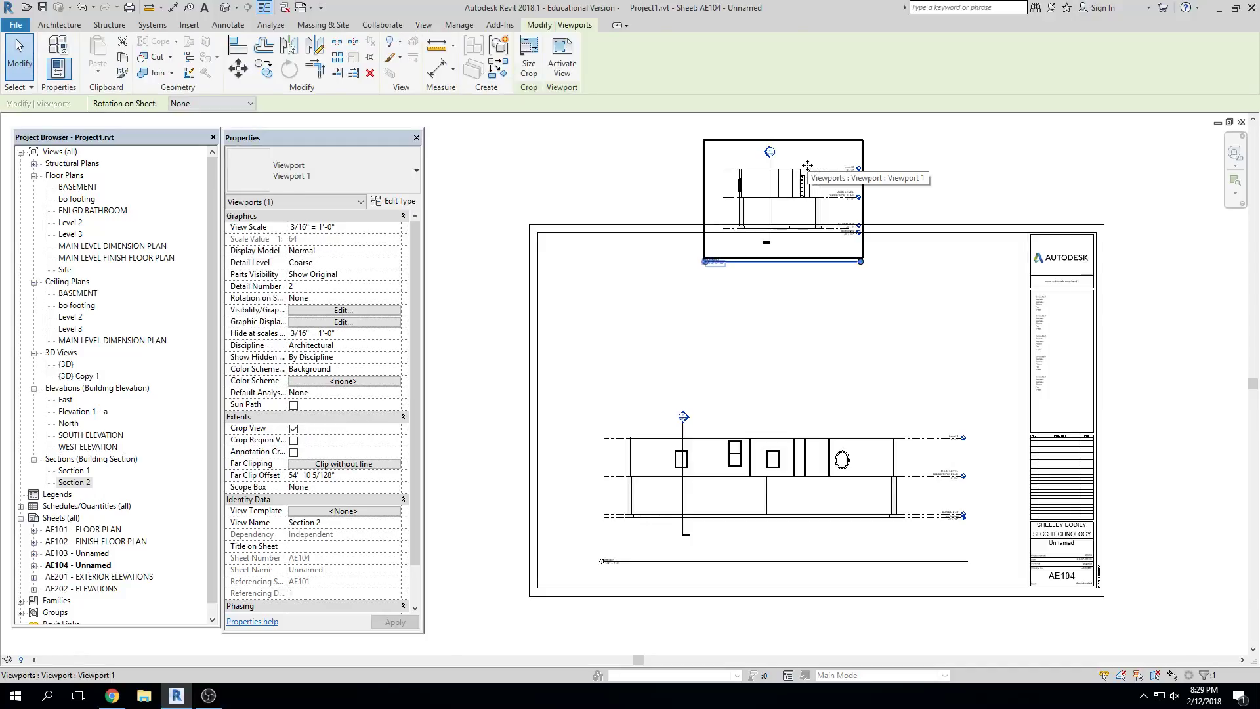
pyautogui.scroll(2, 808, 166)
pyautogui.doubleClick(807, 166)
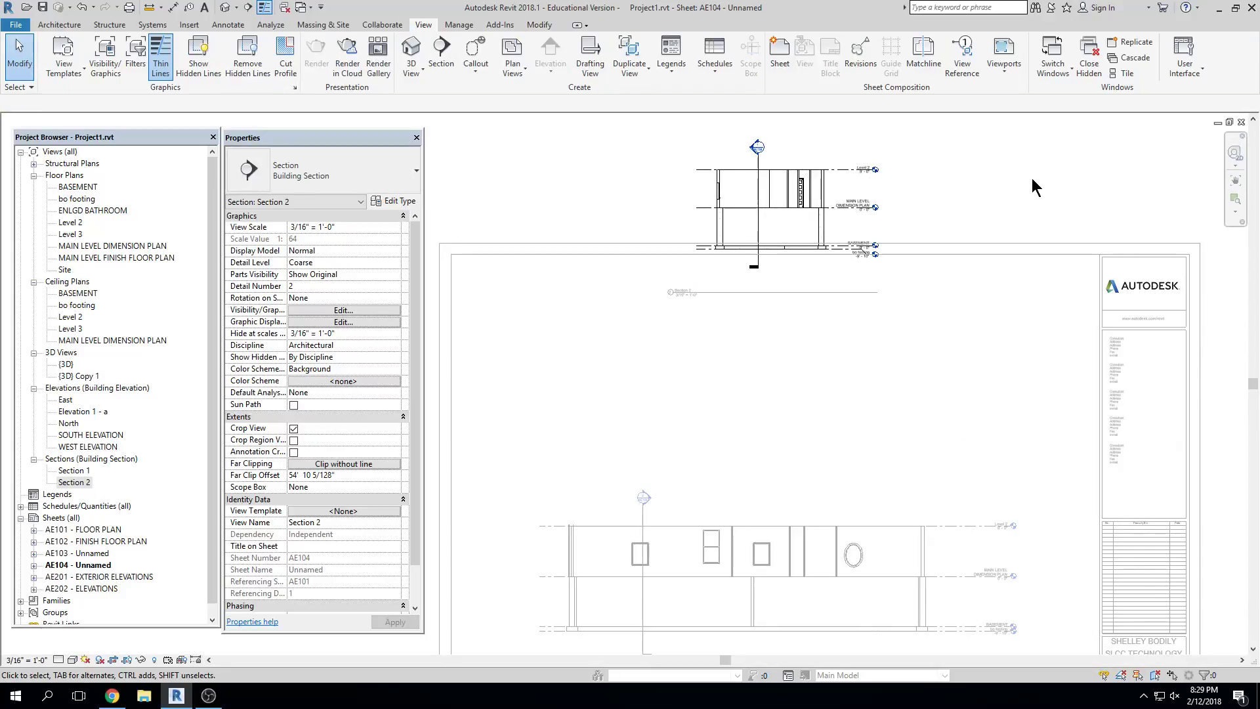
pyautogui.click(30, 660)
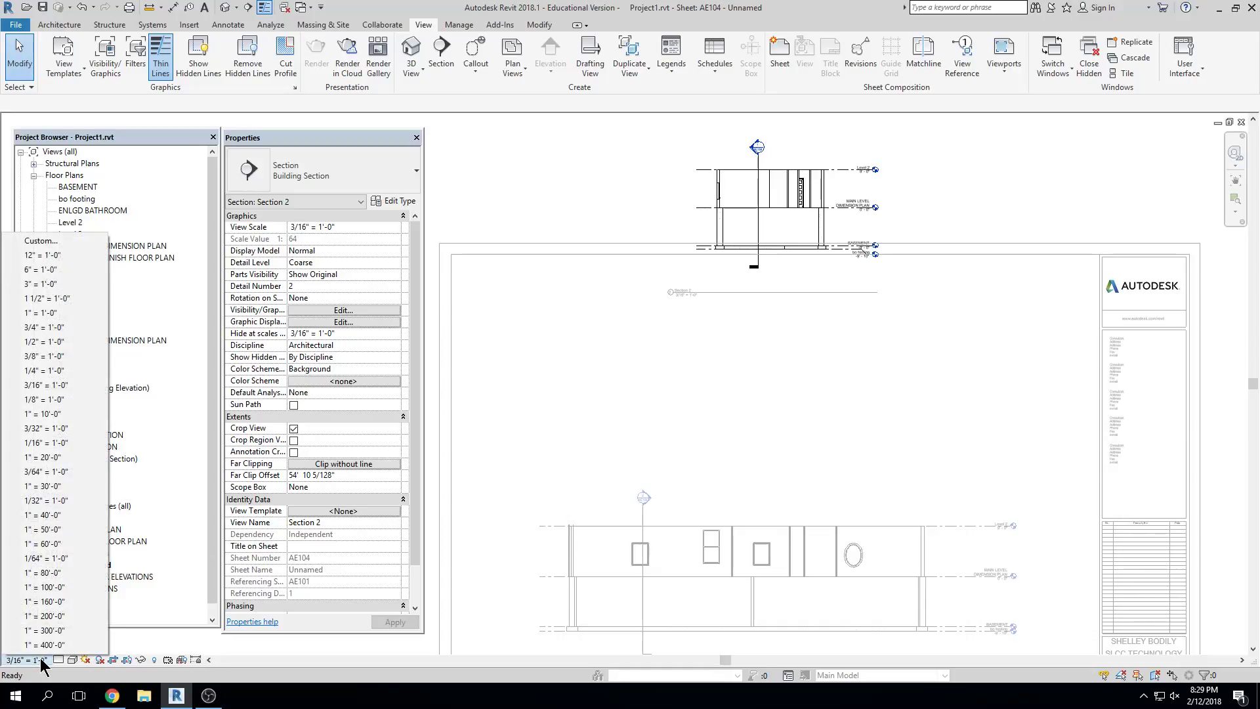
pyautogui.click(51, 388)
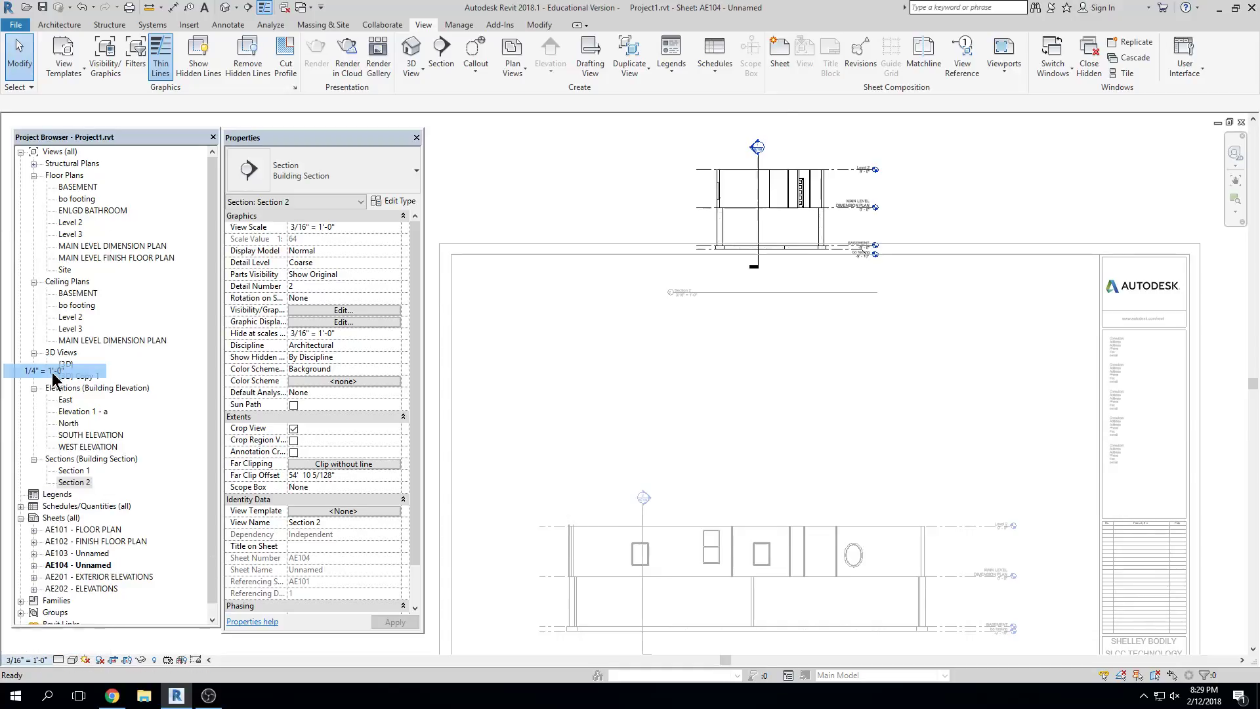
pyautogui.doubleClick(991, 357)
pyautogui.scroll(-3, 932, 332)
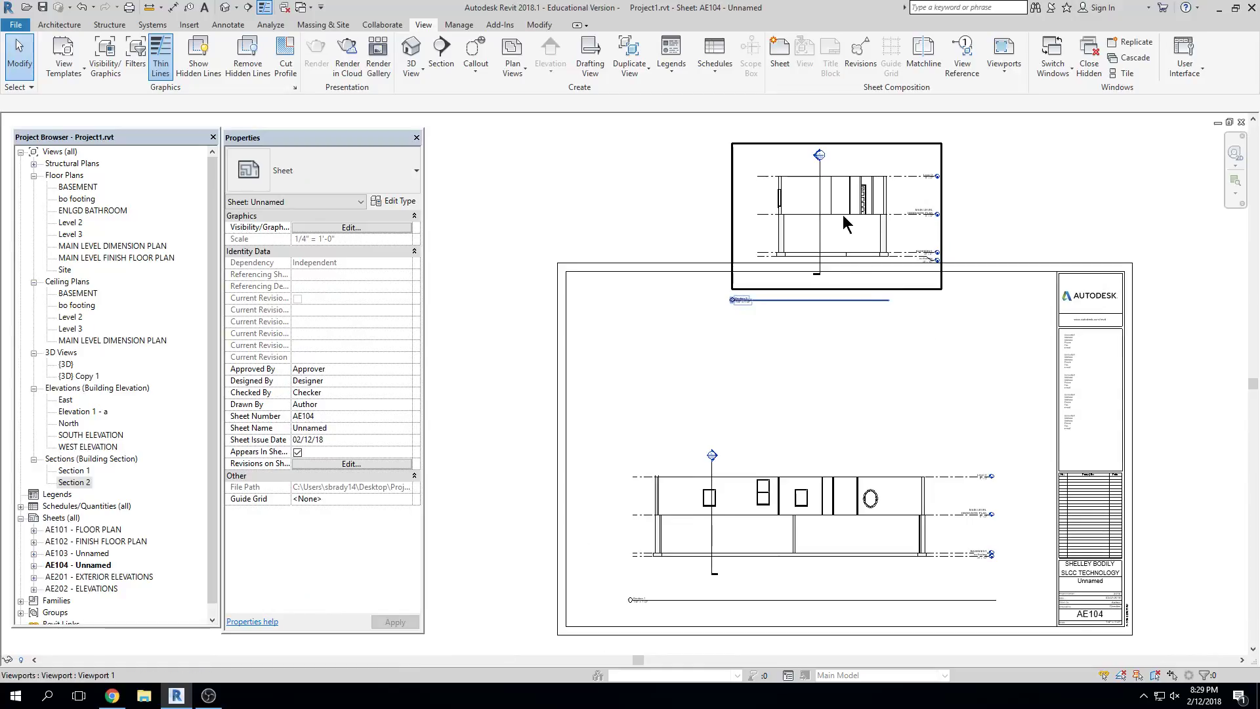
# Move the Section 2 viewport inside the sheet above Section 1 and nudge it left to line up their level lines
pyautogui.click(843, 208)
pyautogui.moveTo(844, 208); pyautogui.dragTo(743, 348)
pyautogui.click(992, 395)
pyautogui.click(828, 368)
pyautogui.press('Left')
pyautogui.press('Left')
pyautogui.press('Left')
pyautogui.press('Left')
pyautogui.press('Left')
pyautogui.press('Left')
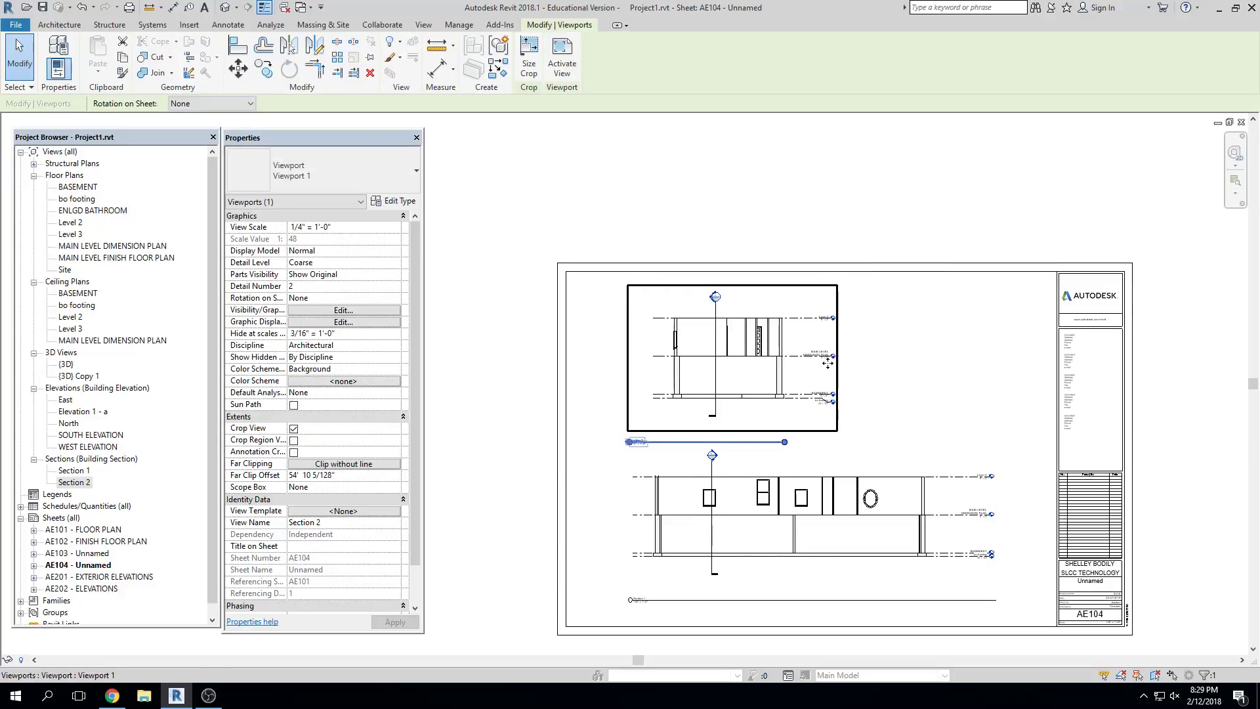
pyautogui.press('Left')
pyautogui.press('Left')
pyautogui.press('Left')
pyautogui.press('Left')
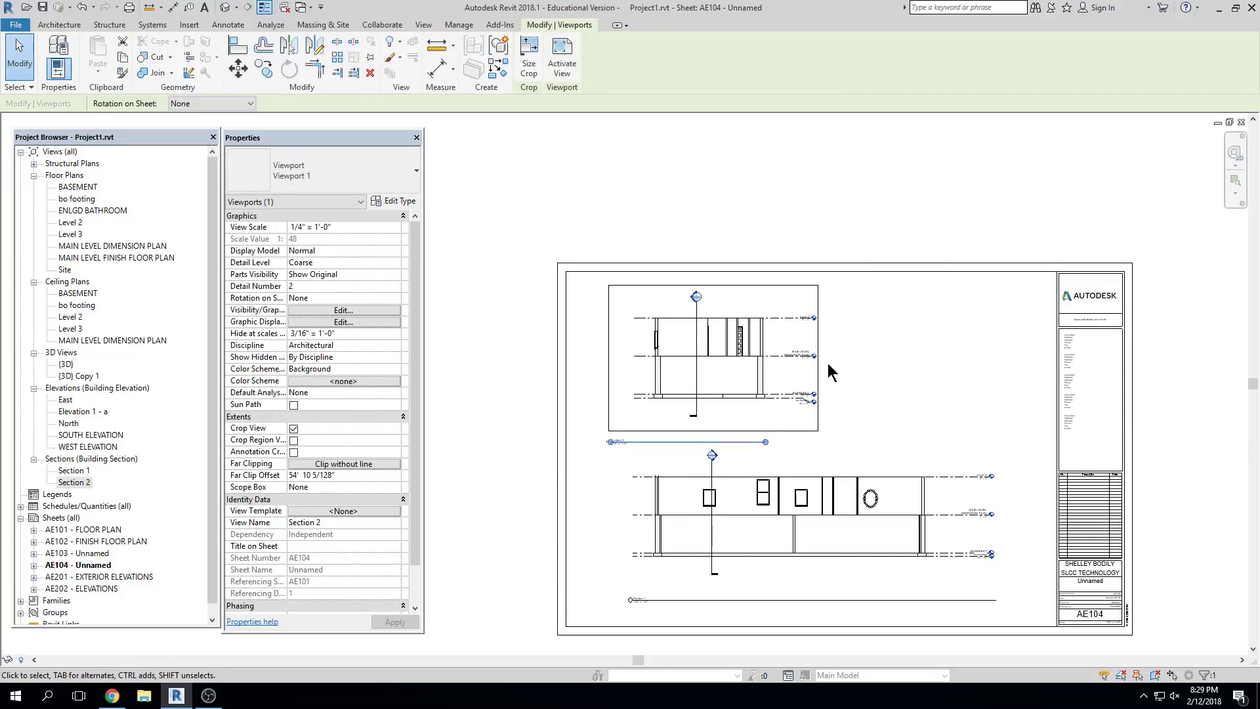
# Align the Section 2 title with the Section 1 title and extend its line to the same right end
pyautogui.click(594, 467)
pyautogui.scroll(2, 594, 467)
pyautogui.click(677, 433)
pyautogui.scroll(-2, 678, 433)
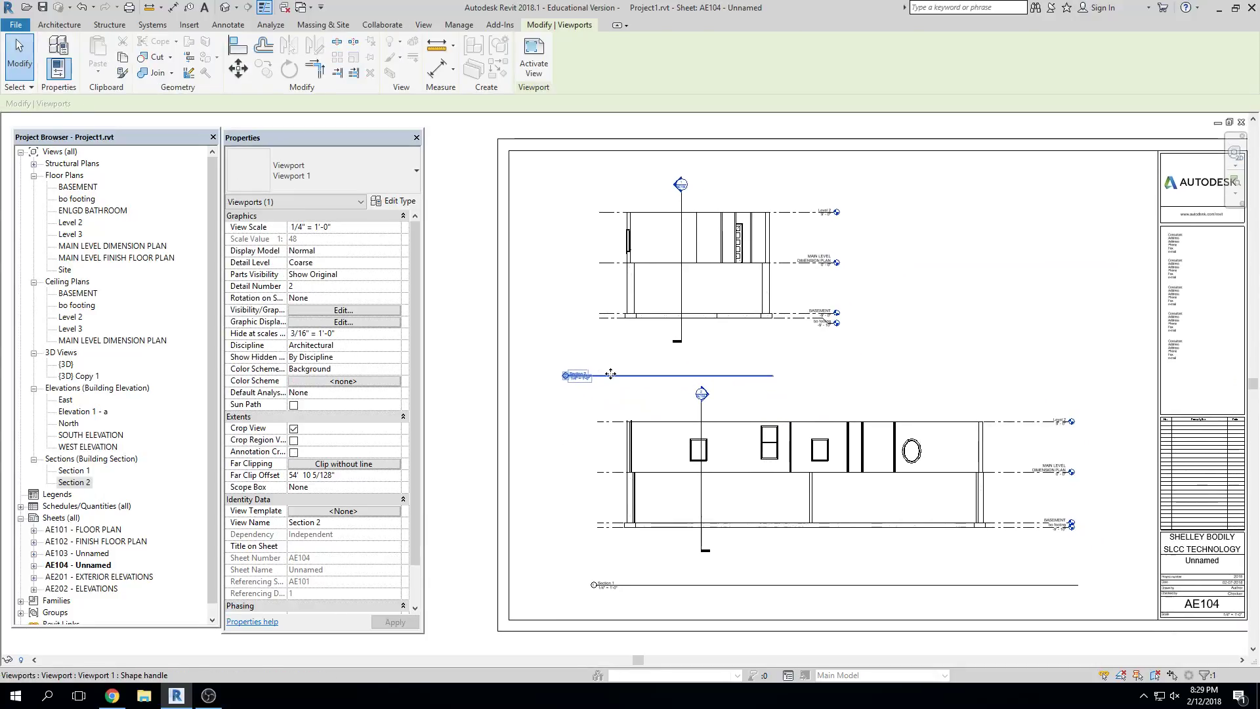
pyautogui.moveTo(634, 377); pyautogui.dragTo(662, 377)
pyautogui.click(766, 253)
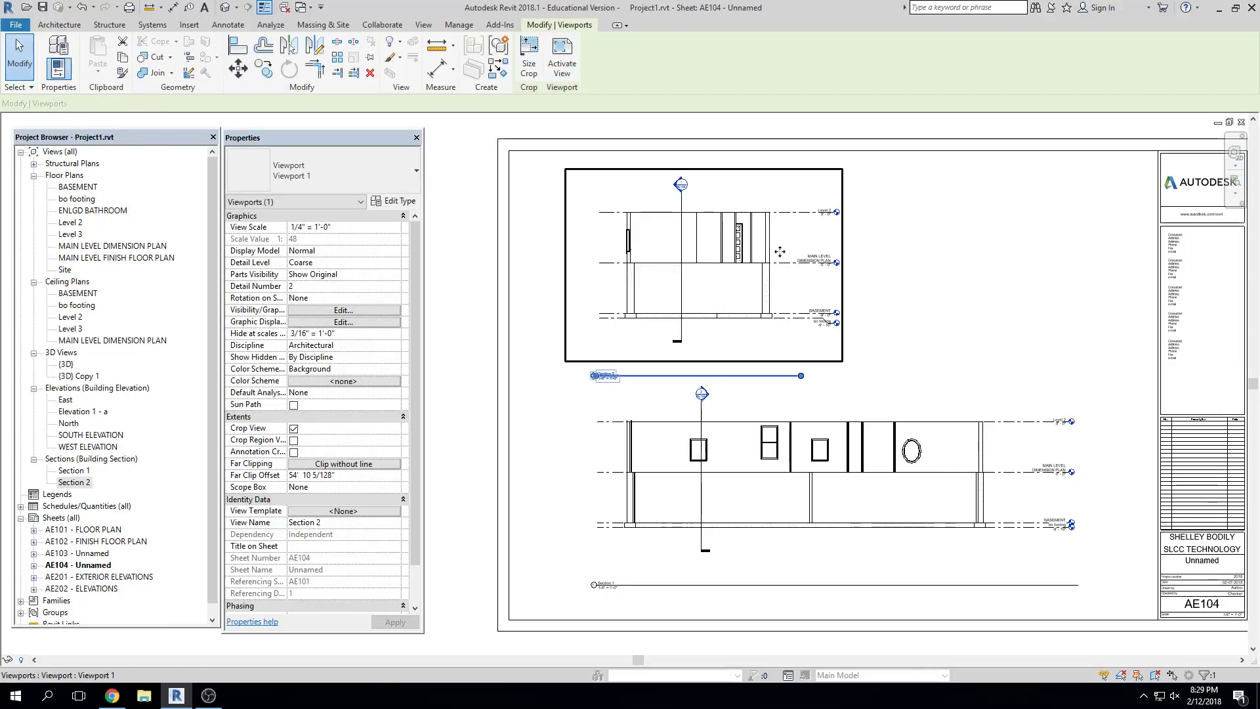
pyautogui.moveTo(834, 376); pyautogui.dragTo(1091, 379)
pyautogui.click(1137, 492)
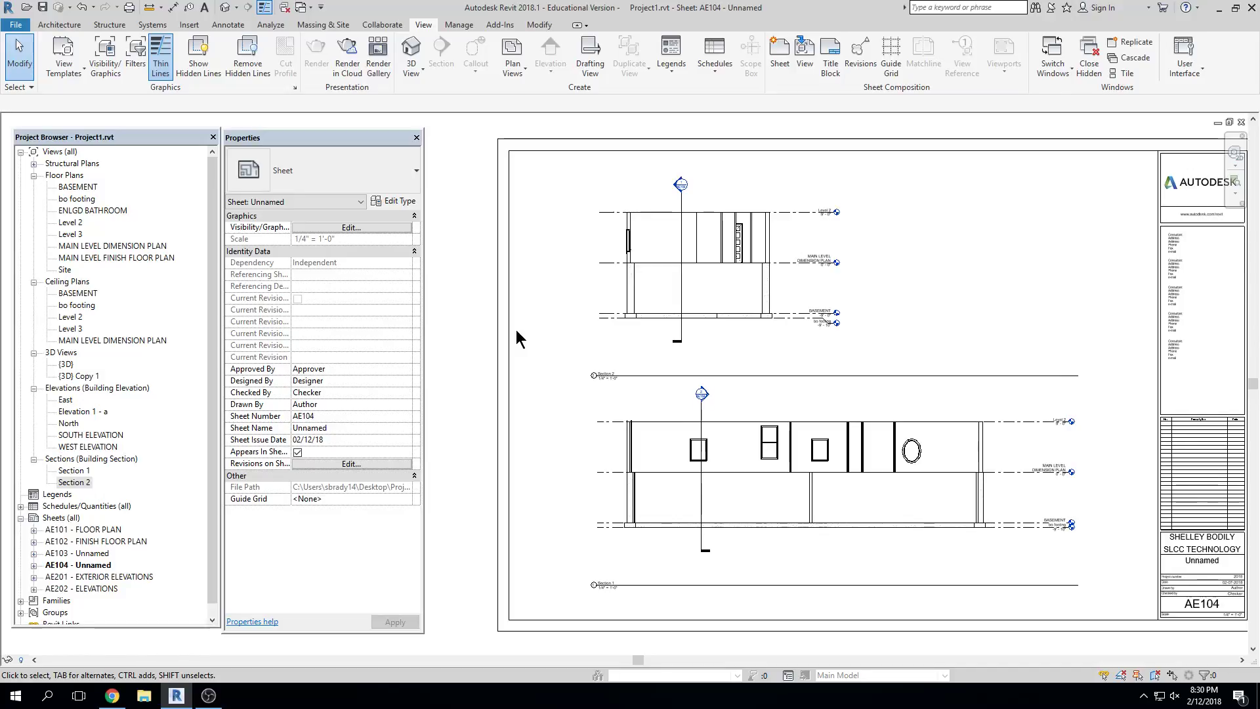
# Move the Section 2 viewport from the left end of its bo footing line to the left end of Section 1's Level 2 line
pyautogui.scroll(1, 669, 317)
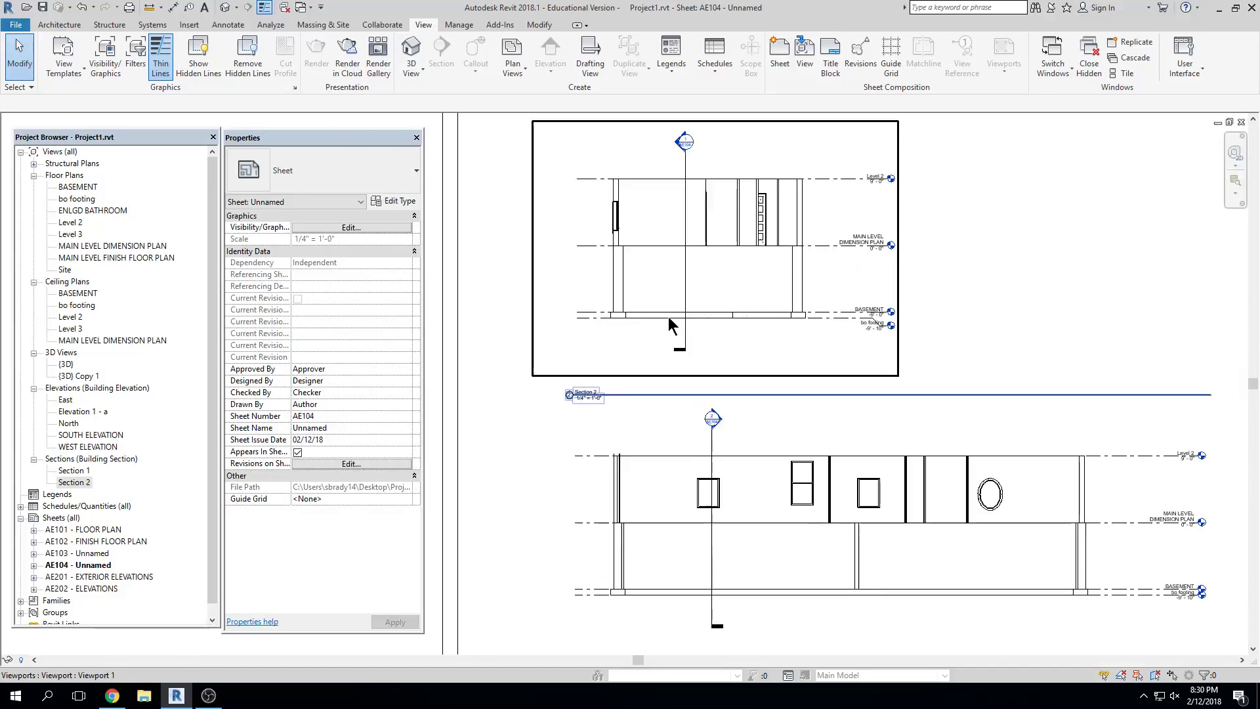
pyautogui.click(627, 295)
pyautogui.press('m')
pyautogui.press('v')
pyautogui.scroll(5, 562, 342)
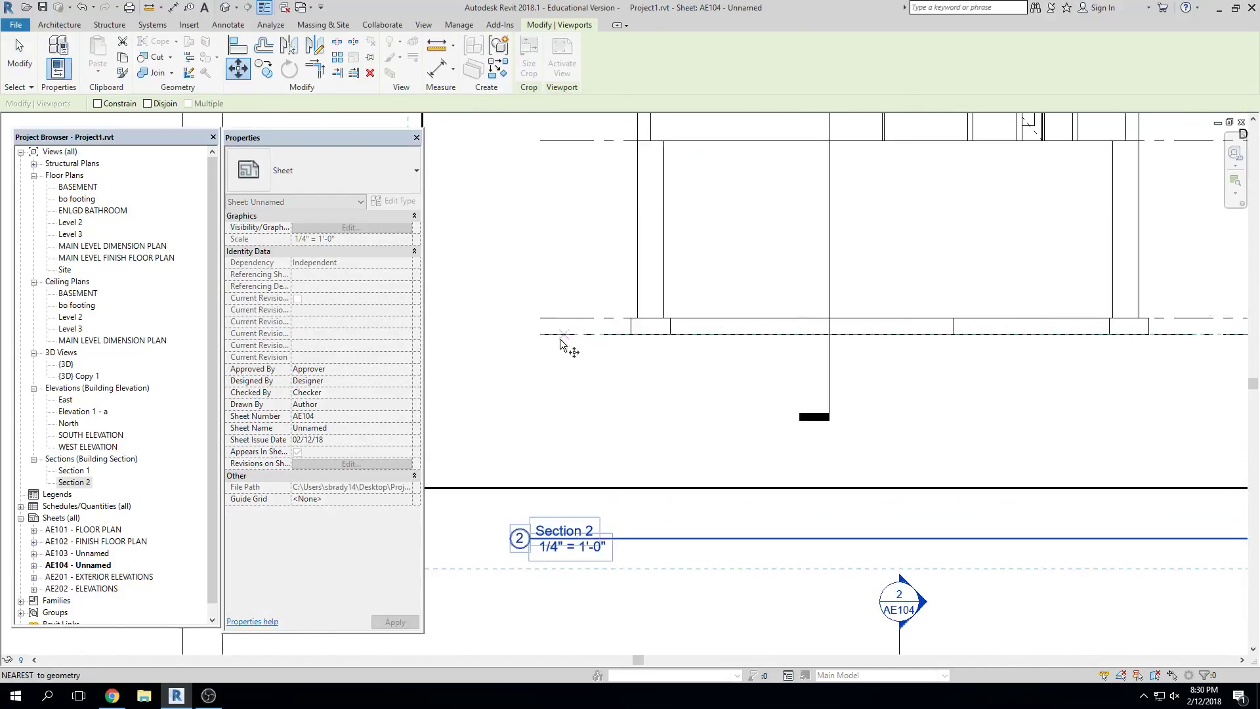
pyautogui.click(533, 337)
pyautogui.scroll(-5, 552, 322)
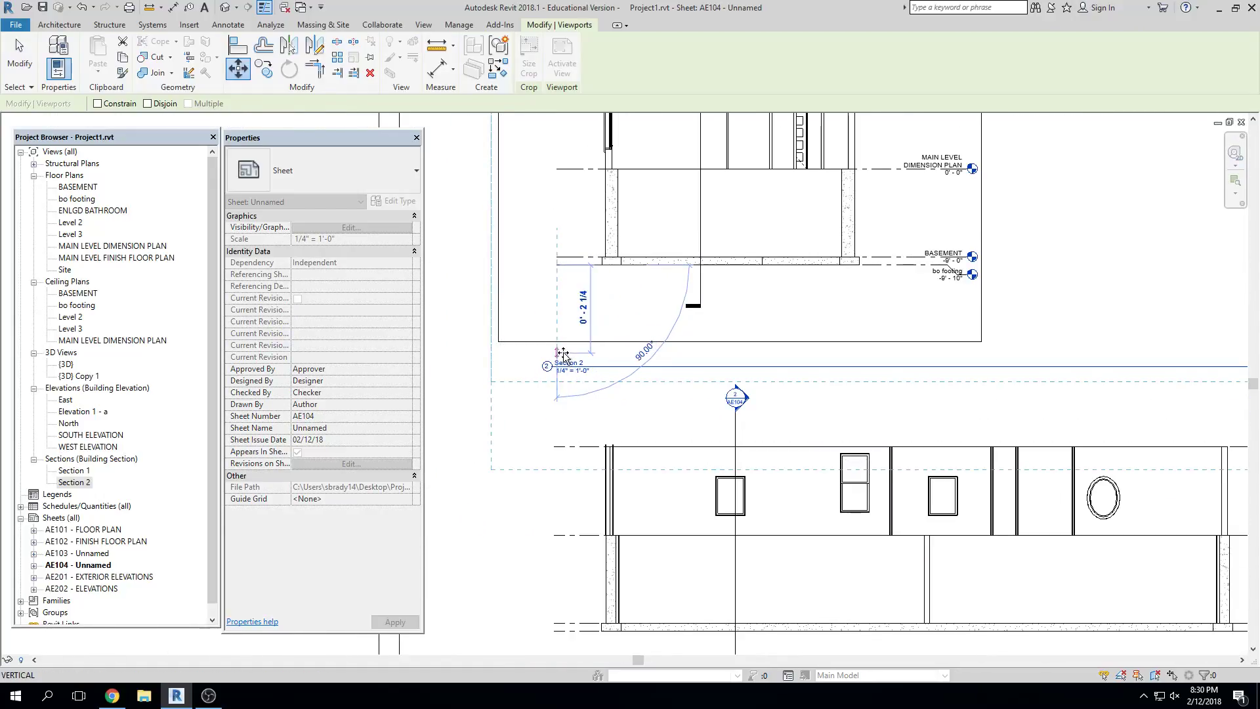
pyautogui.scroll(3, 552, 426)
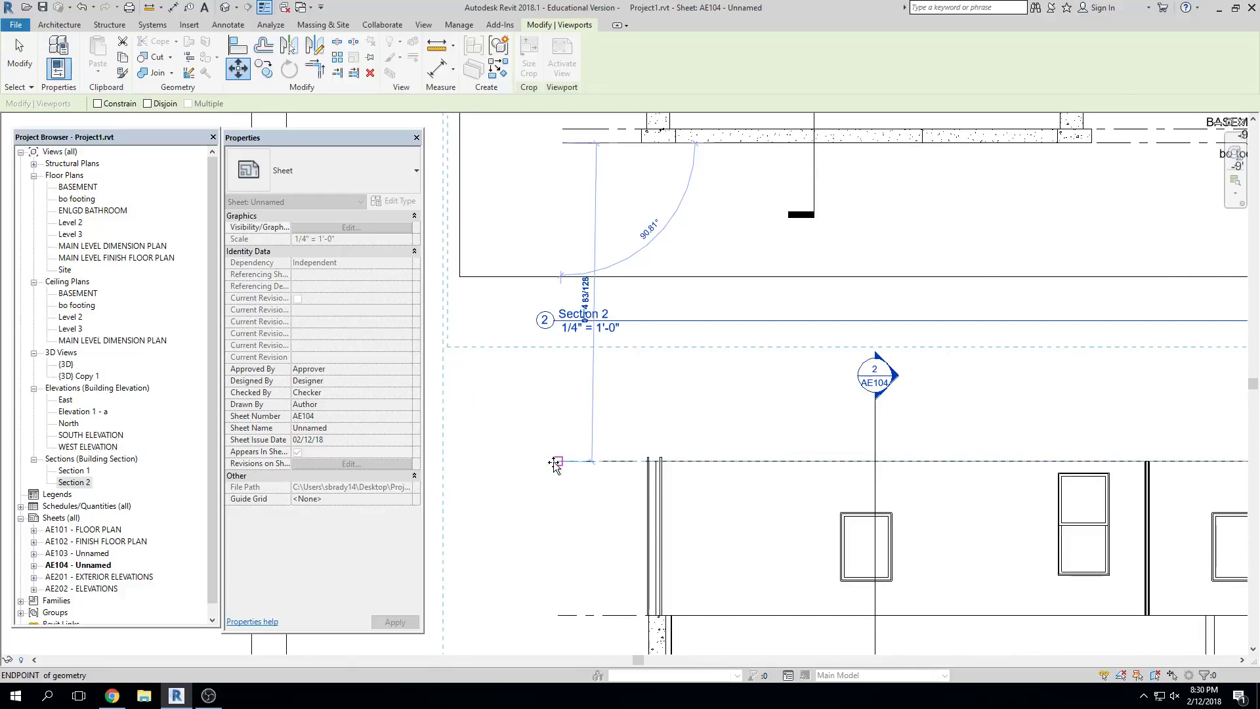
pyautogui.click(551, 463)
# Nudge the Section 2 viewport straight up until its view title sits clear above Section 1
pyautogui.scroll(-2, 637, 485)
pyautogui.scroll(-1, 637, 484)
pyautogui.moveTo(637, 484); pyautogui.dragTo(552, 400, button='middle')
pyautogui.scroll(-1, 780, 359)
pyautogui.press('Up')
pyautogui.press('Up')
pyautogui.press('Up')
pyautogui.press('Up')
pyautogui.press('Up')
pyautogui.press('Up')
pyautogui.press('Up')
pyautogui.press('Up')
pyautogui.press('Up')
pyautogui.press('Up')
pyautogui.press('Up')
pyautogui.press('Up')
pyautogui.press('Up')
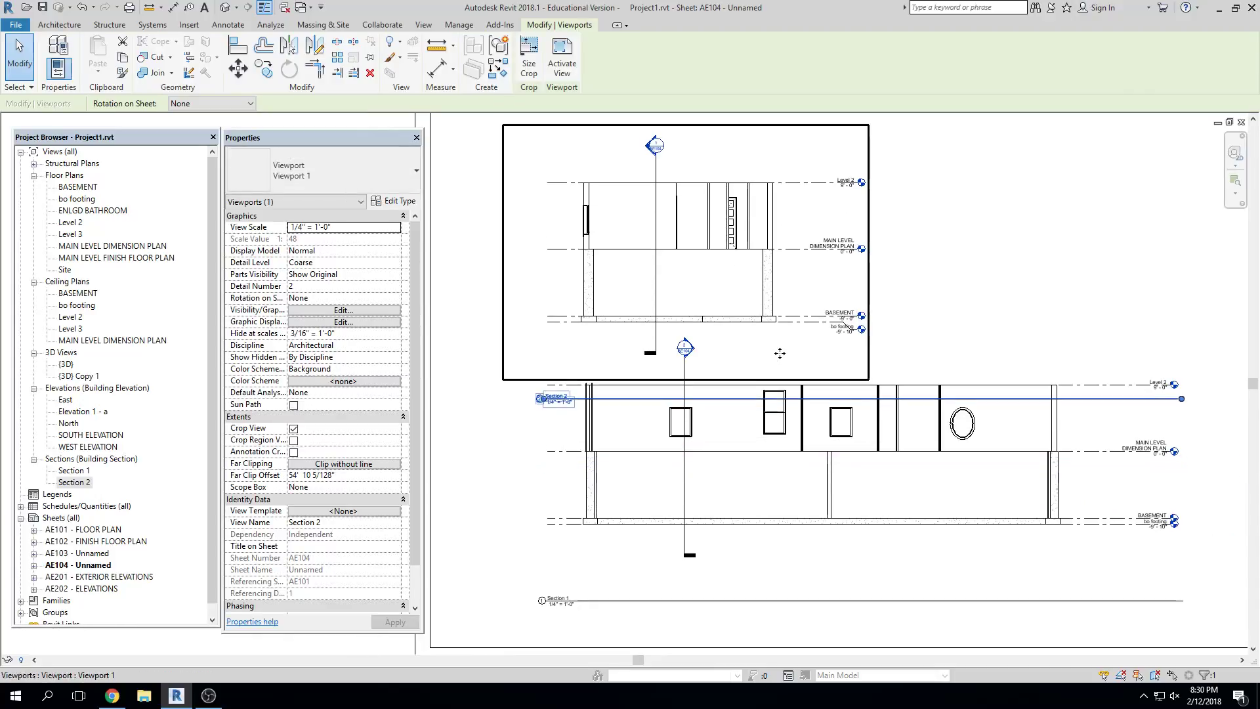
pyautogui.press('Up')
pyautogui.press('Up')
pyautogui.press('Up')
pyautogui.press('Up')
pyautogui.press('Up')
pyautogui.press('Up')
pyautogui.press('Up')
pyautogui.press('Up')
pyautogui.press('Up')
pyautogui.press('Up')
pyautogui.press('Up')
pyautogui.press('Up')
pyautogui.press('Up')
pyautogui.press('Up')
pyautogui.press('Up')
pyautogui.press('Up')
pyautogui.press('Up')
pyautogui.press('Escape')
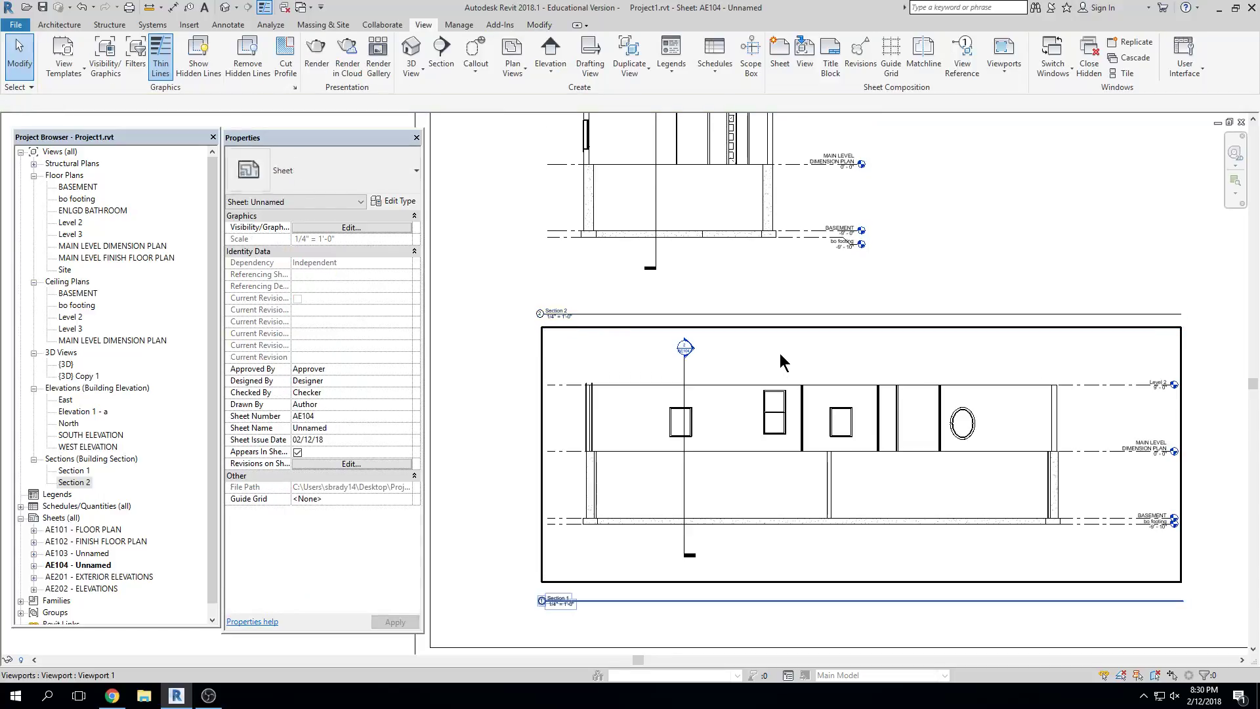
pyautogui.scroll(-3, 788, 296)
pyautogui.moveTo(852, 295); pyautogui.dragTo(806, 366, button='middle')
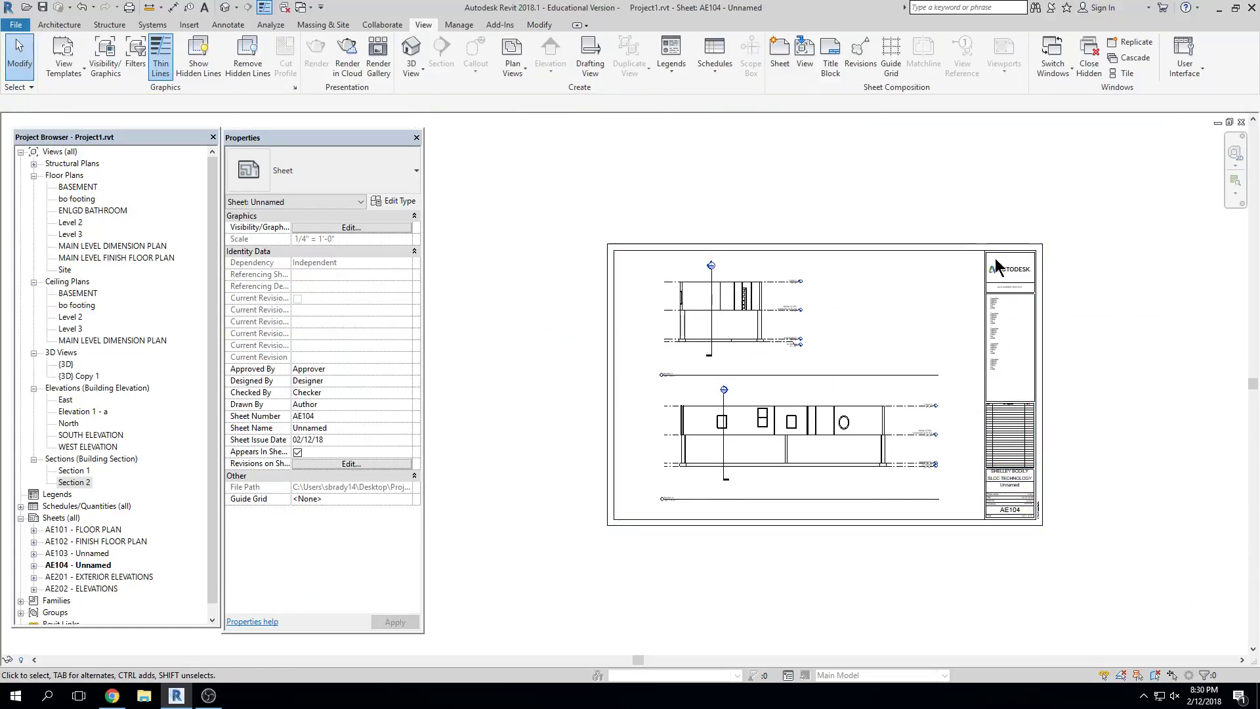
pyautogui.click(997, 256)
pyautogui.press('Escape')
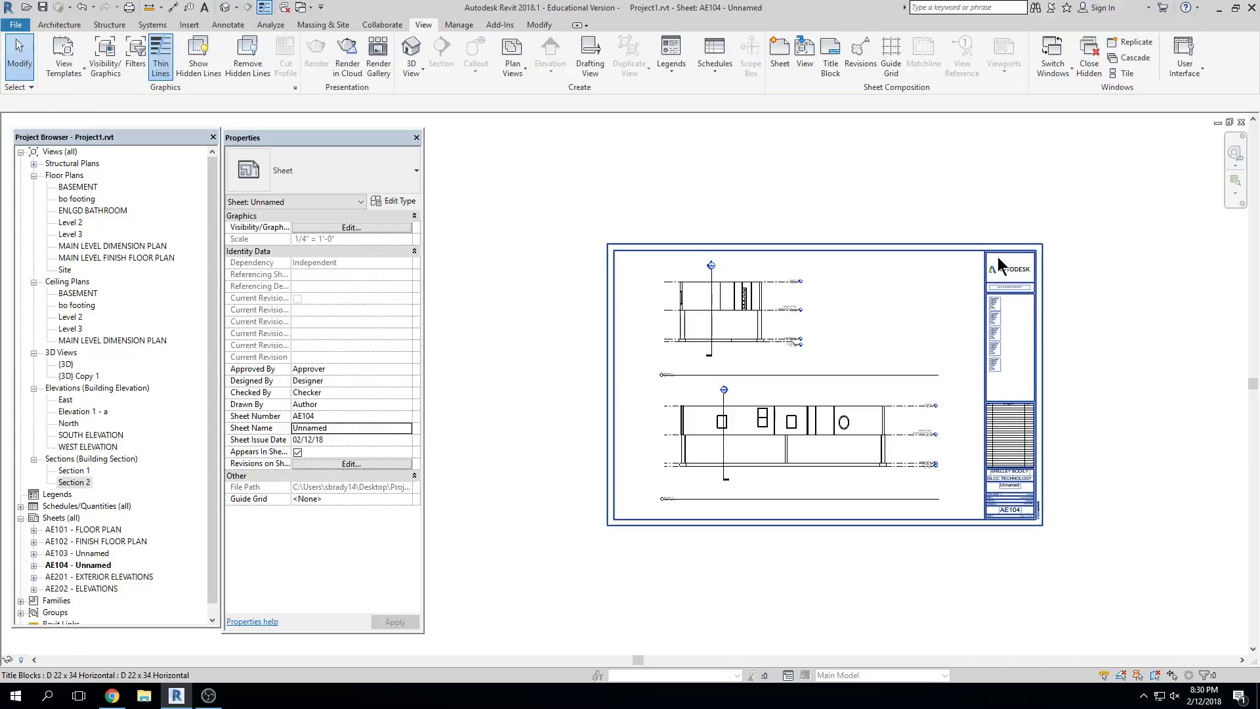
pyautogui.press('d')
pyautogui.press('l')
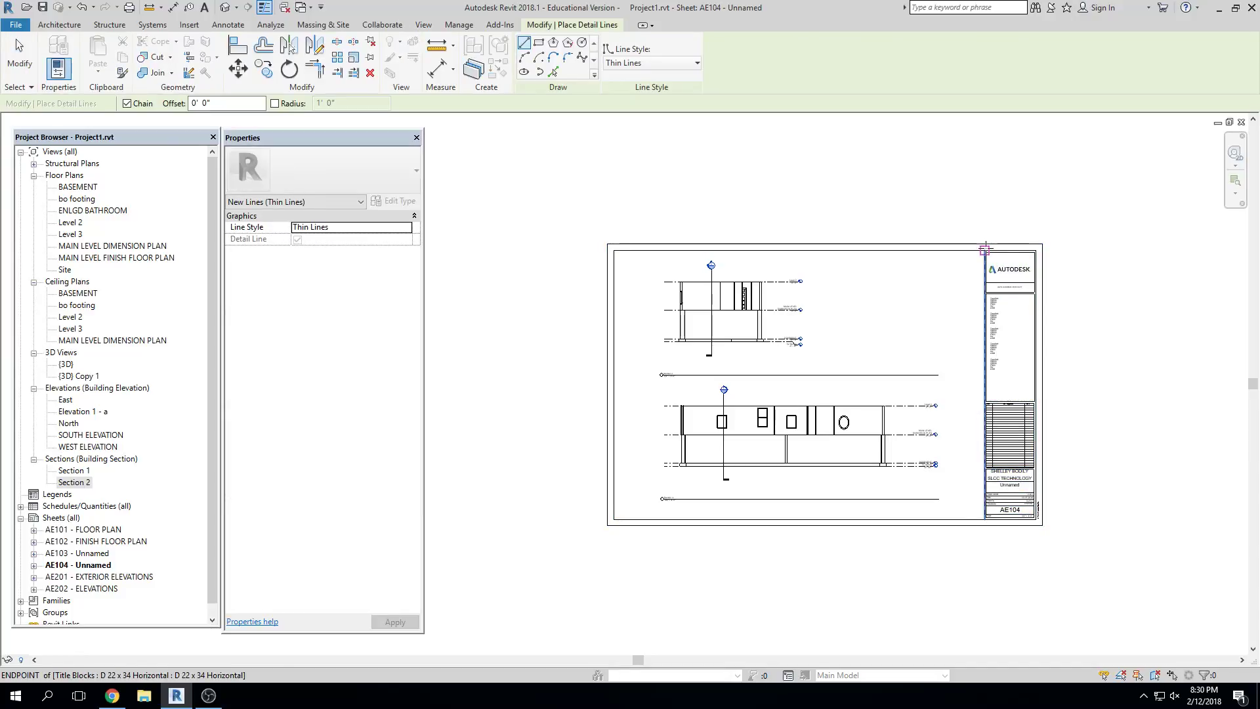
pyautogui.press('Escape')
pyautogui.press('Escape')
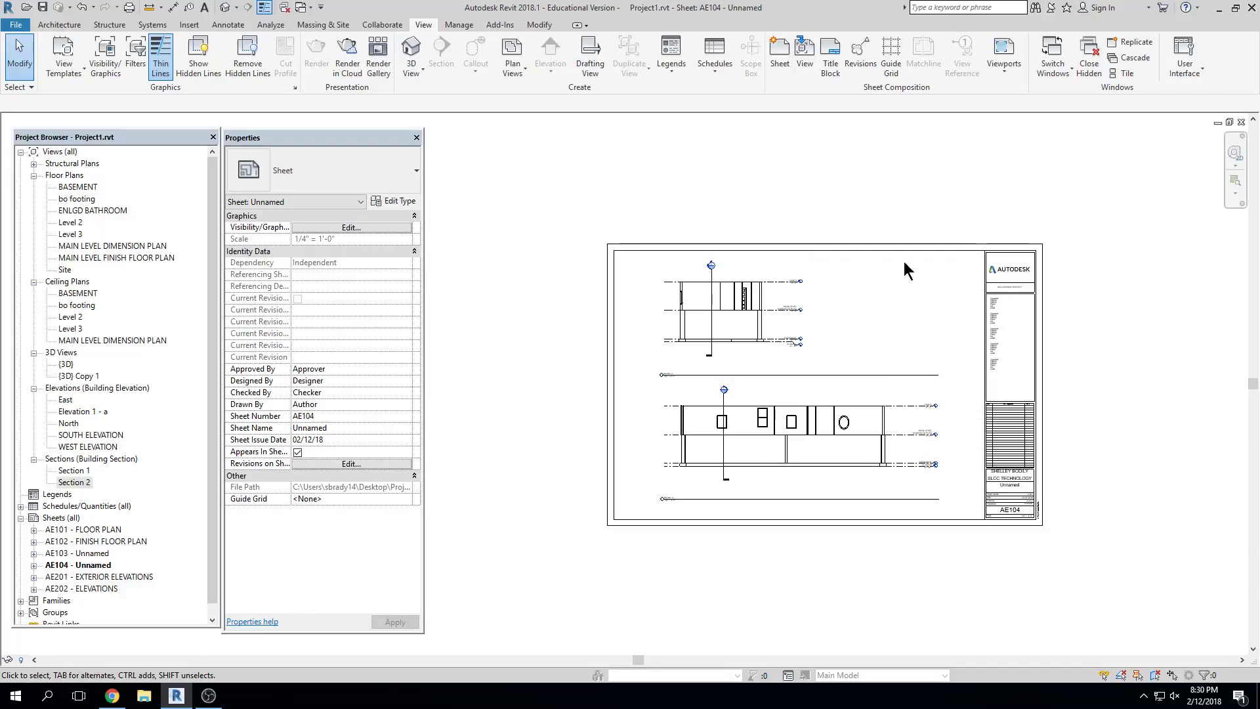
# Nudge the Section 2 viewport slightly down, away from the sheet's upper border
pyautogui.scroll(4, 671, 305)
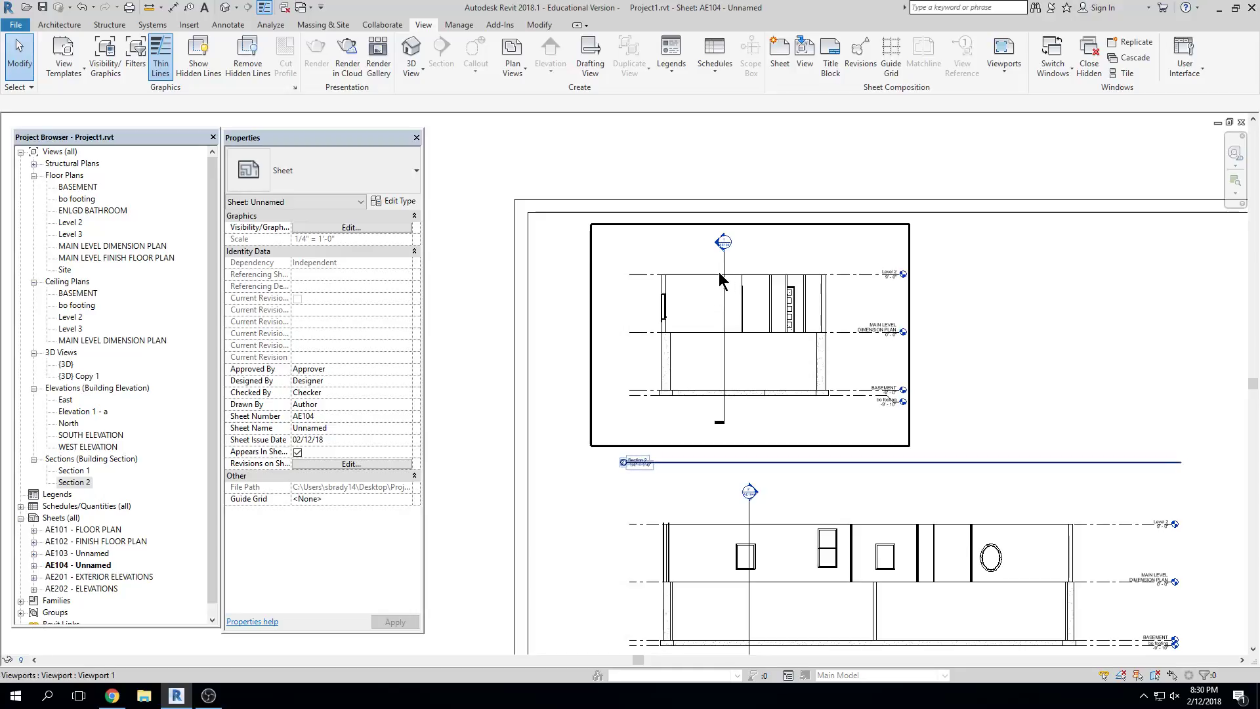
pyautogui.click(725, 282)
pyautogui.moveTo(725, 282); pyautogui.dragTo(716, 274)
pyautogui.press('Down')
pyautogui.press('Down')
pyautogui.press('Down')
pyautogui.press('Down')
pyautogui.press('Down')
pyautogui.press('Down')
pyautogui.press('Down')
pyautogui.press('Down')
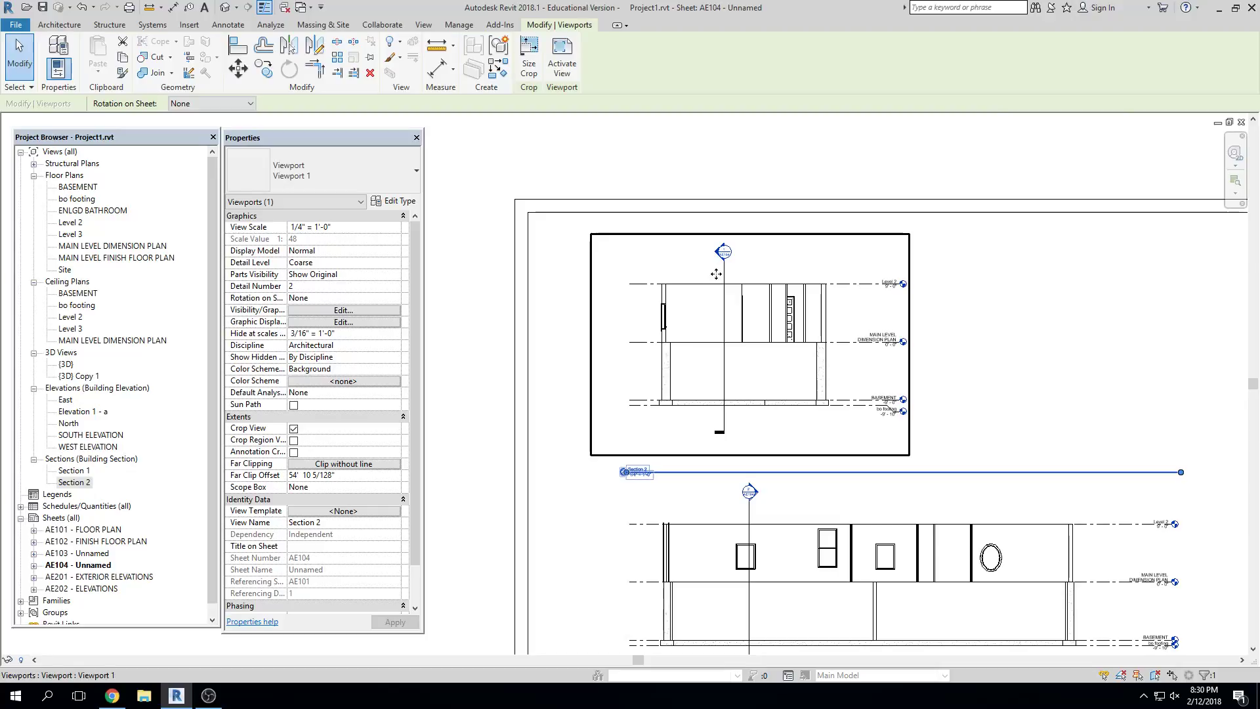
pyautogui.press('Escape')
pyautogui.scroll(-2, 846, 295)
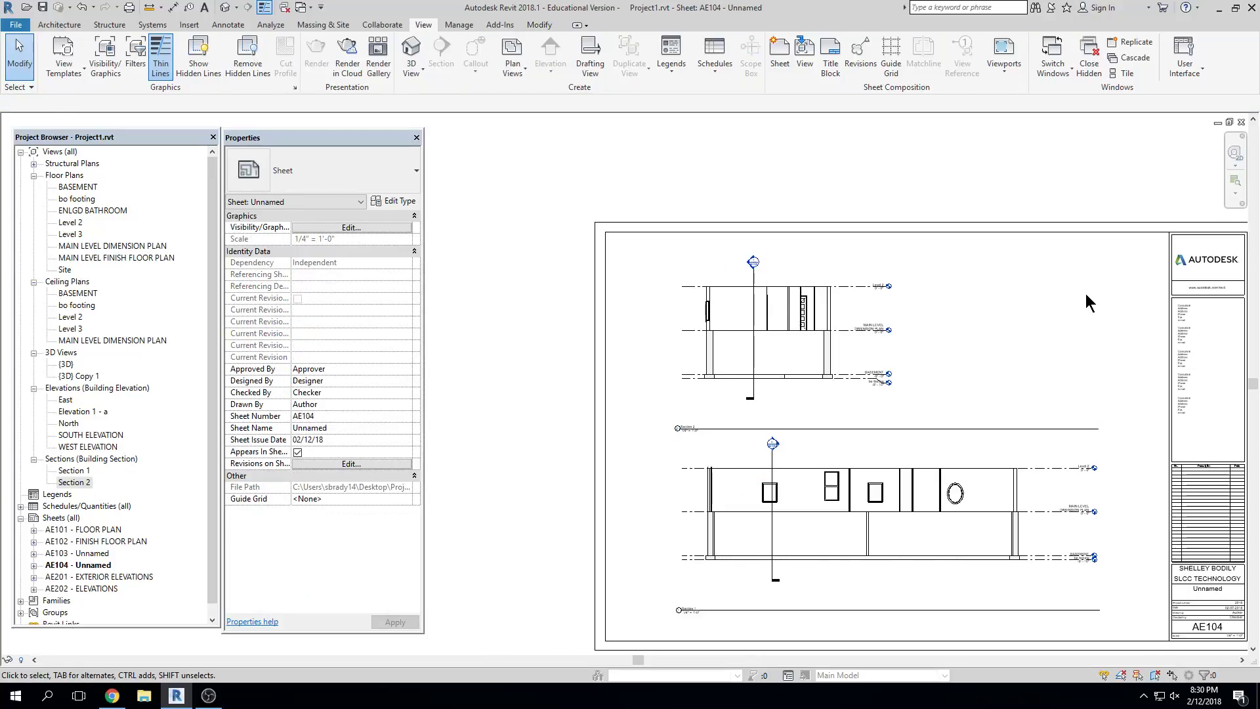
# Rename sheet AE104 to BUILDING SECTIONS in its title block
pyautogui.scroll(3, 1063, 328)
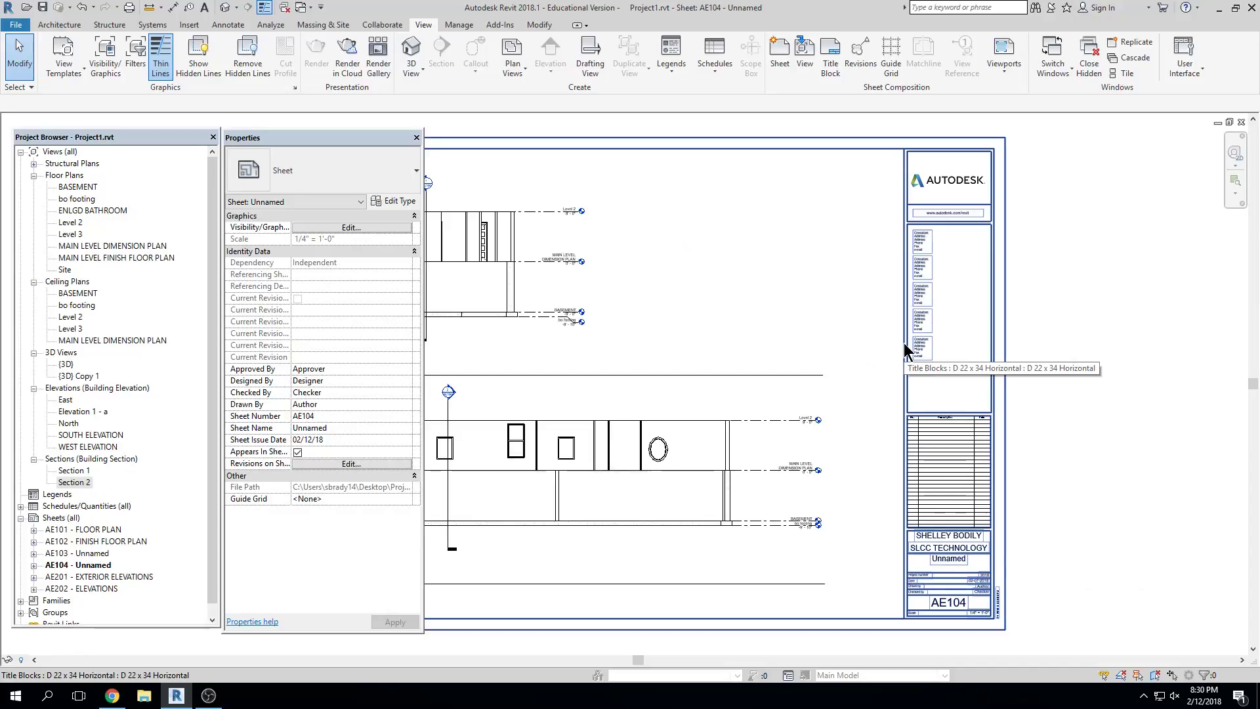
pyautogui.scroll(-2, 1174, 315)
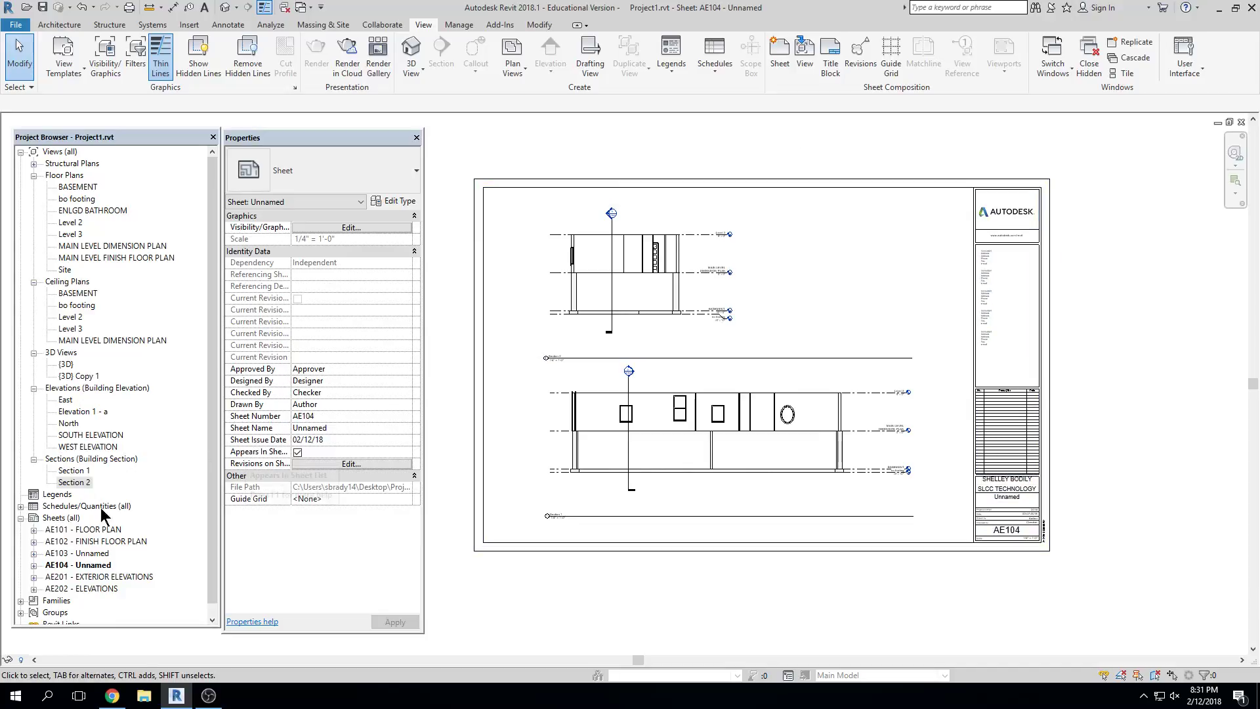
pyautogui.scroll(6, 1014, 534)
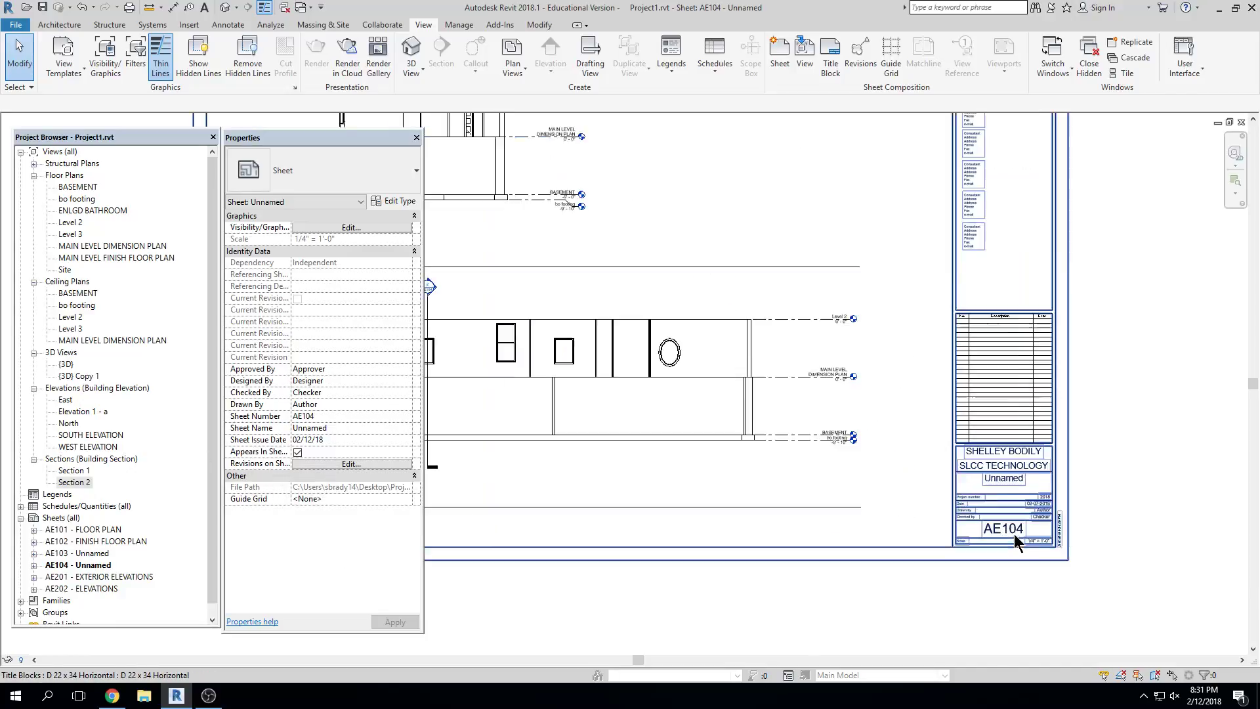
pyautogui.moveTo(1062, 555); pyautogui.dragTo(944, 577, button='middle')
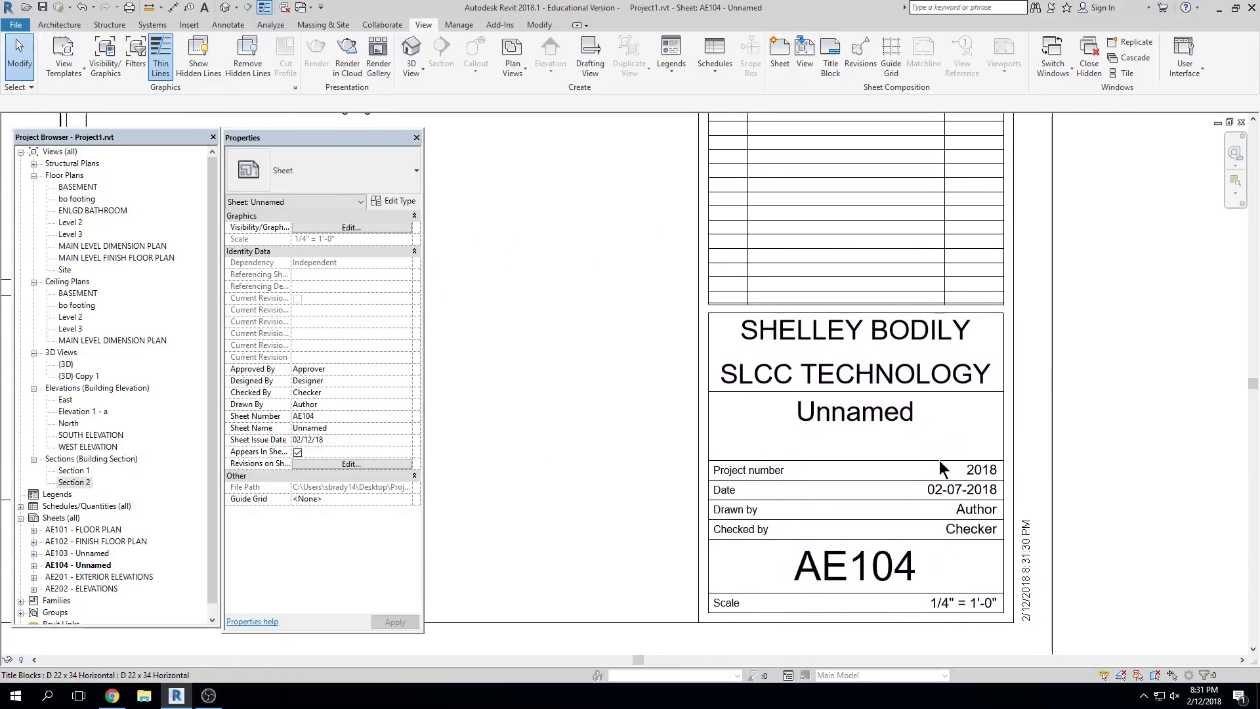
pyautogui.click(865, 393)
pyautogui.click(865, 393)
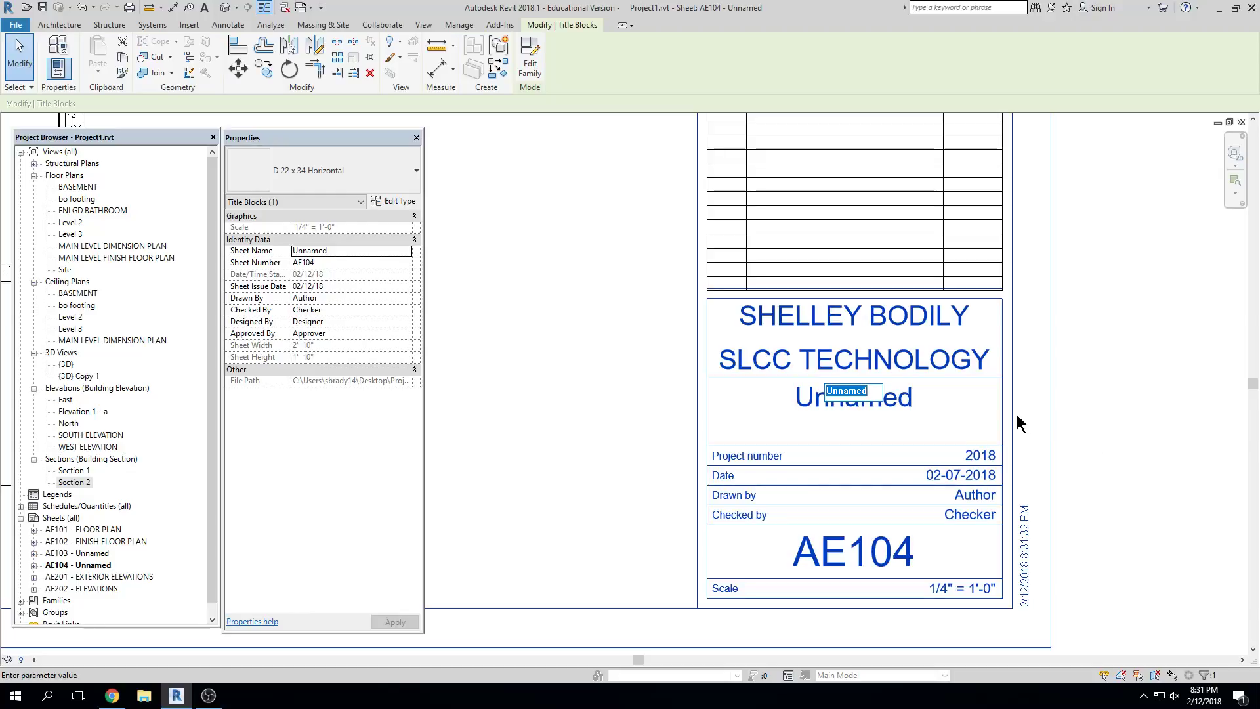
pyautogui.write('BUILDING SECTIONS')
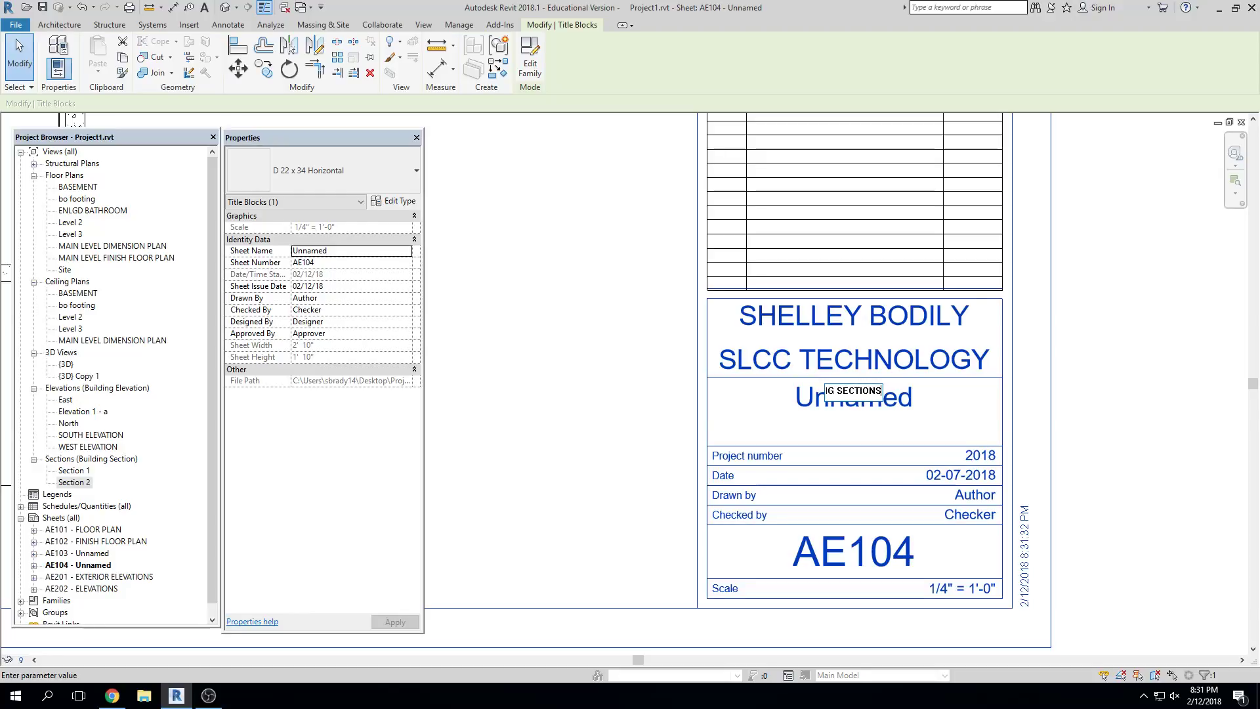
pyautogui.press('Return')
pyautogui.click(1097, 436)
pyautogui.scroll(-5, 1072, 381)
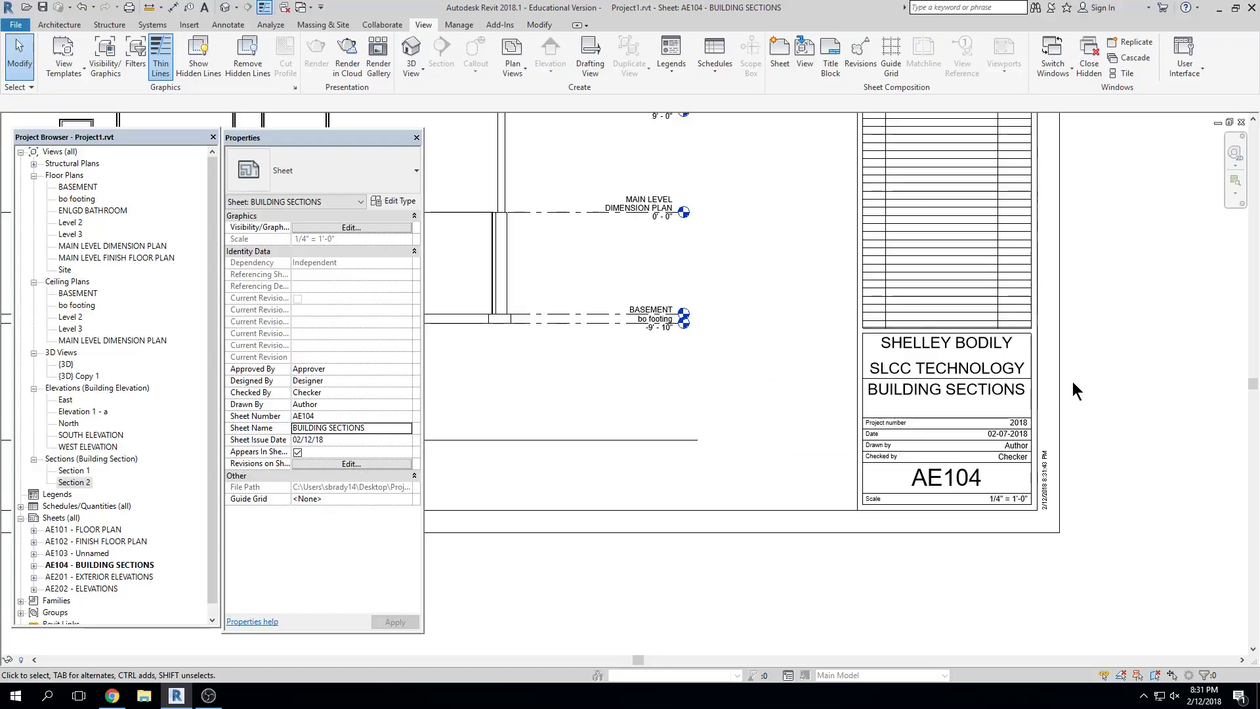
# Open the Section 1 view and draw a rectangular callout around the left exterior wall, from above Level 2 to below the footing
pyautogui.scroll(-3, 1082, 352)
pyautogui.middleClick(1088, 349)
pyautogui.middleClick(1088, 349)
pyautogui.moveTo(848, 445); pyautogui.dragTo(1040, 438, button='middle')
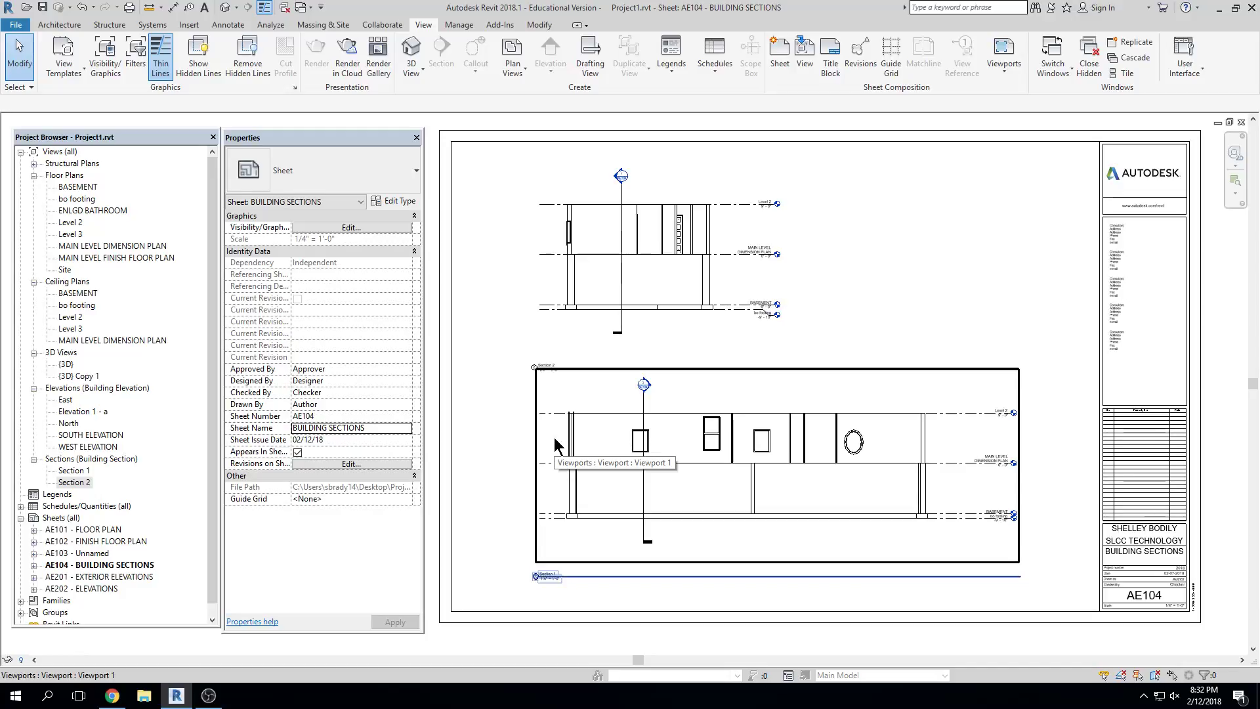
pyautogui.doubleClick(82, 471)
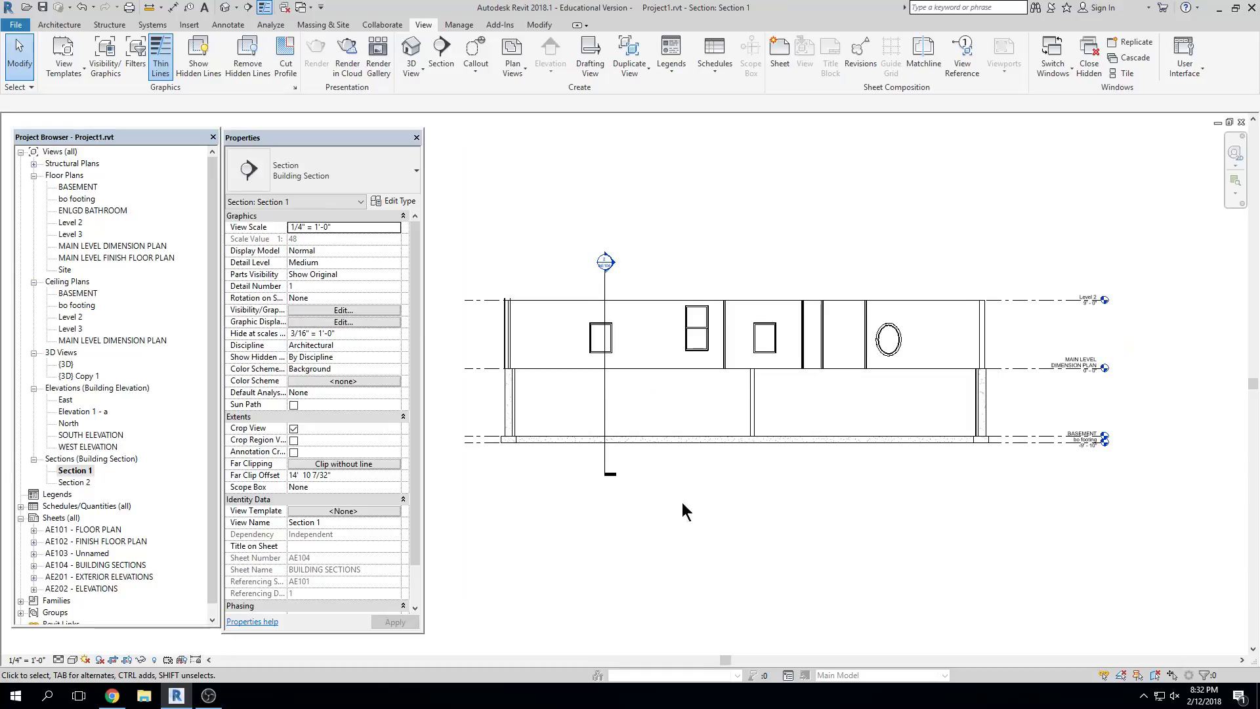
pyautogui.scroll(3, 698, 500)
pyautogui.moveTo(661, 283); pyautogui.dragTo(685, 284, button='middle')
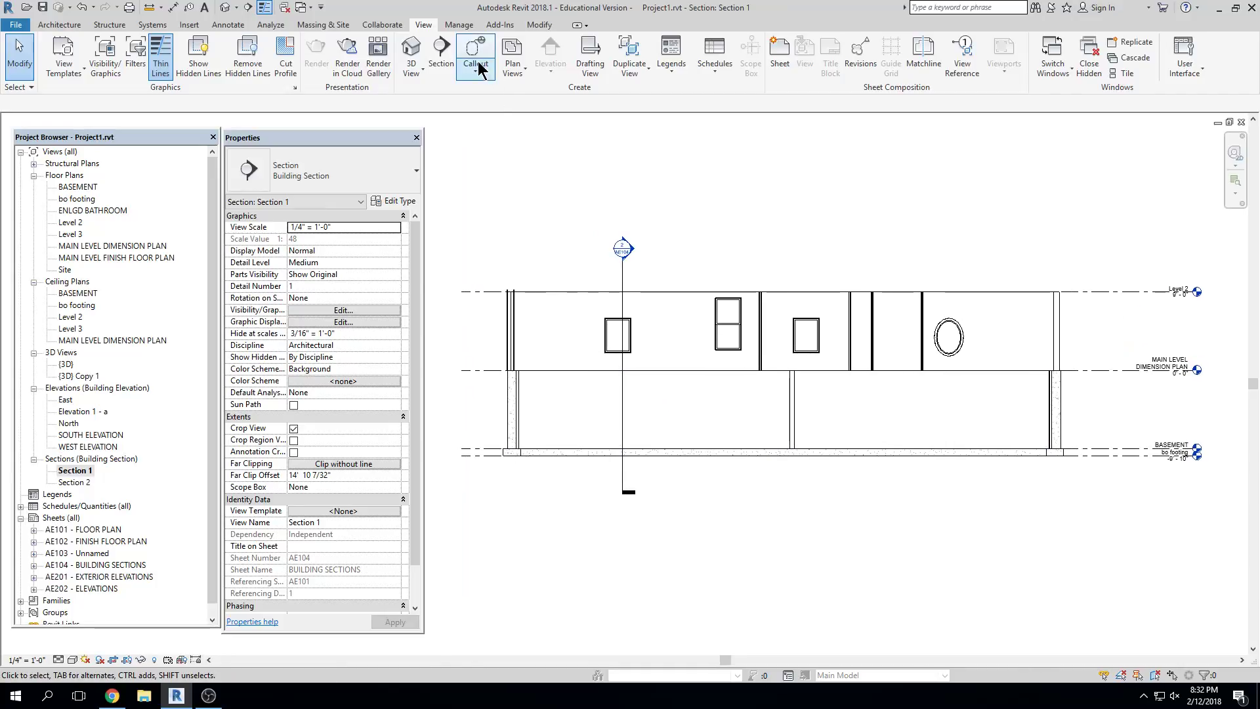
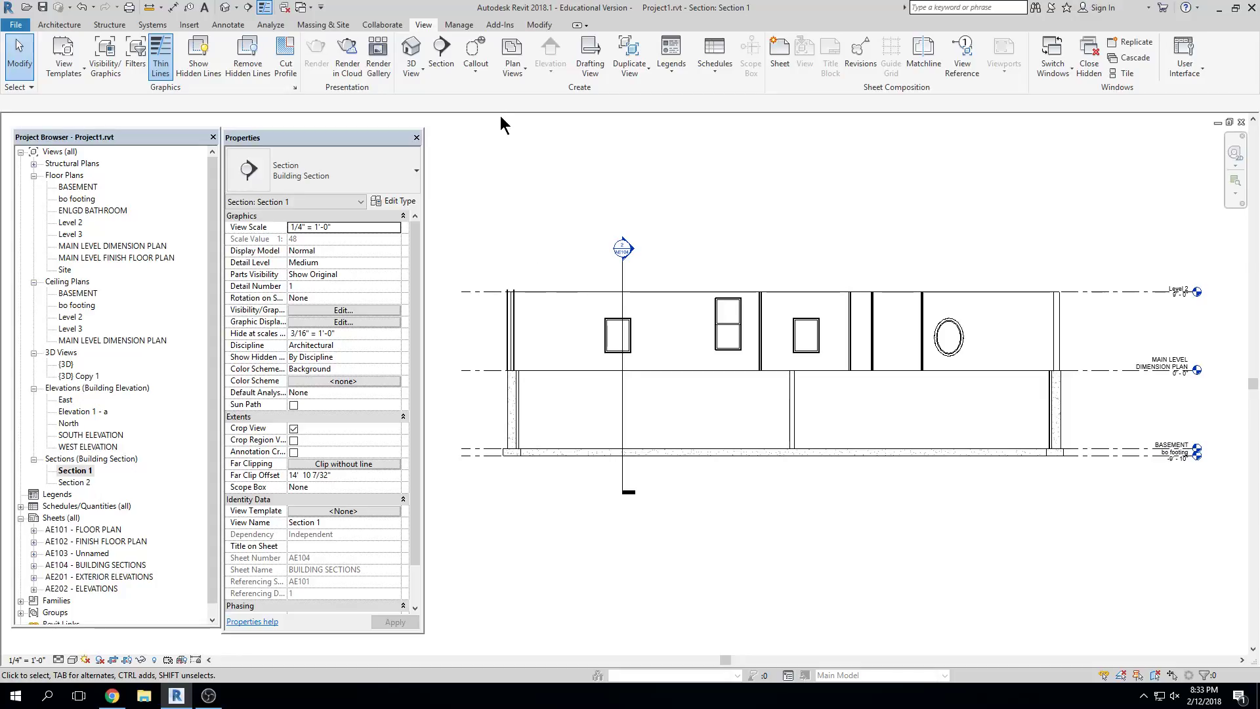
pyautogui.click(478, 74)
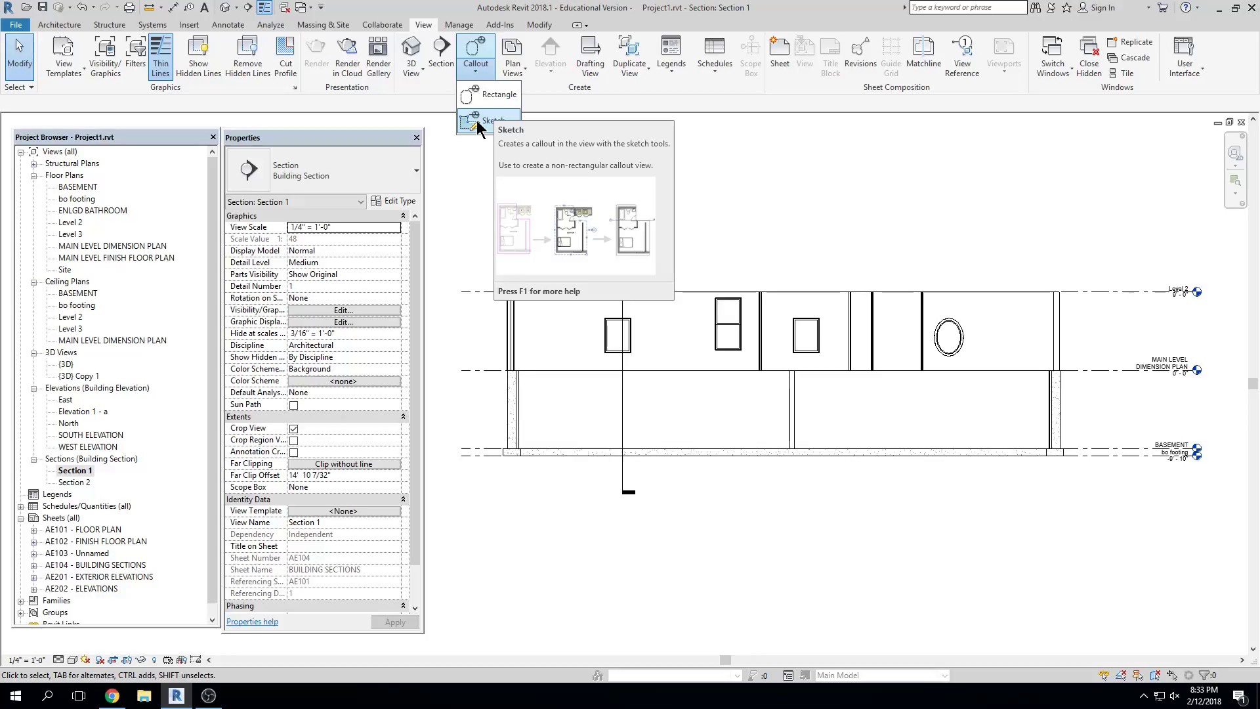
pyautogui.click(499, 96)
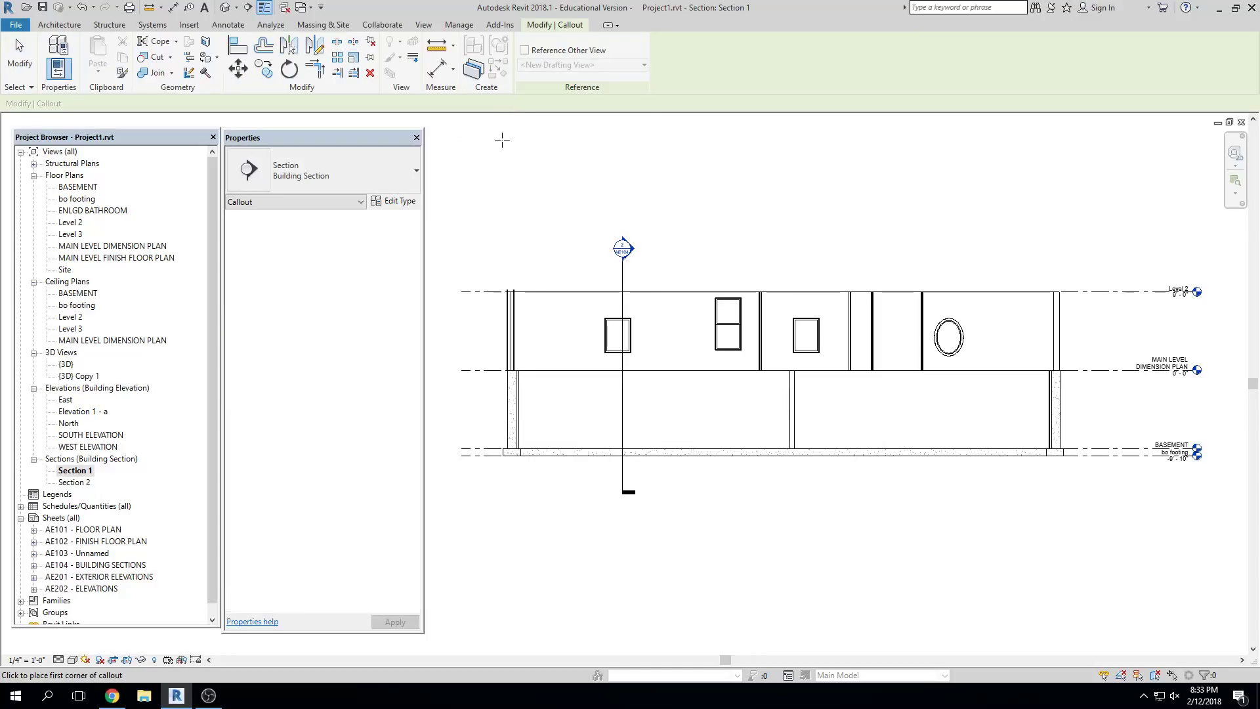
pyautogui.click(484, 267)
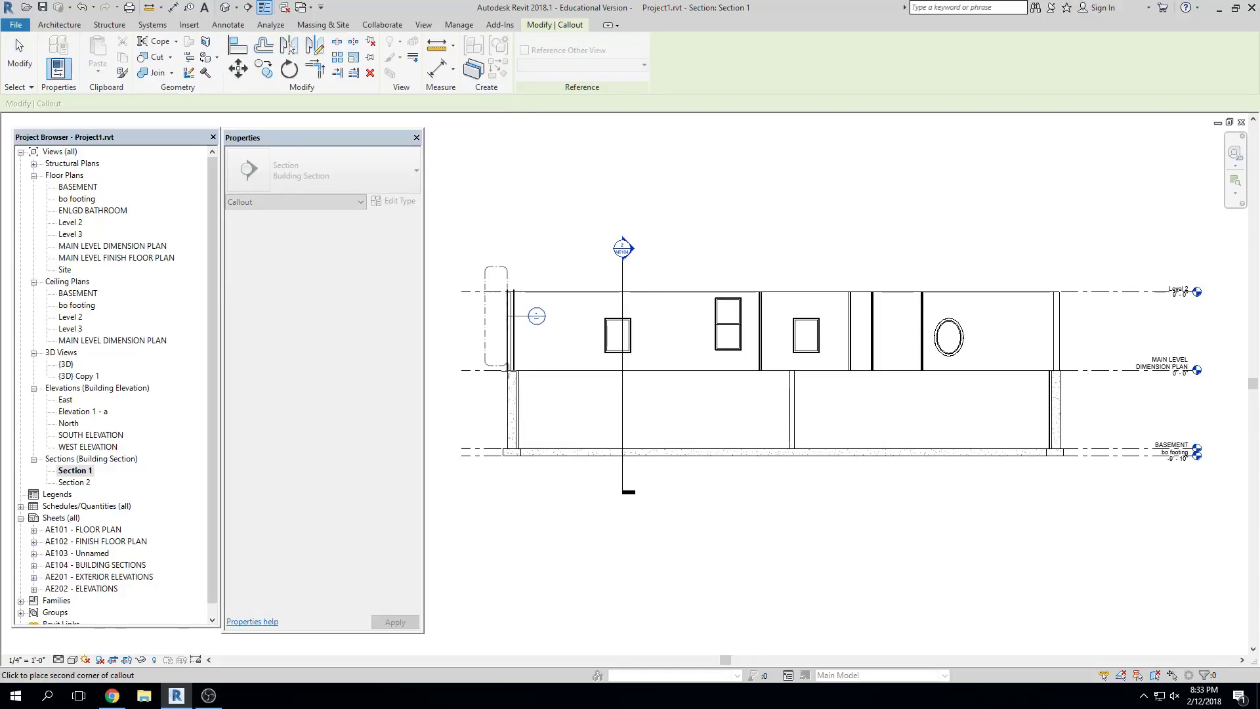
pyautogui.click(542, 480)
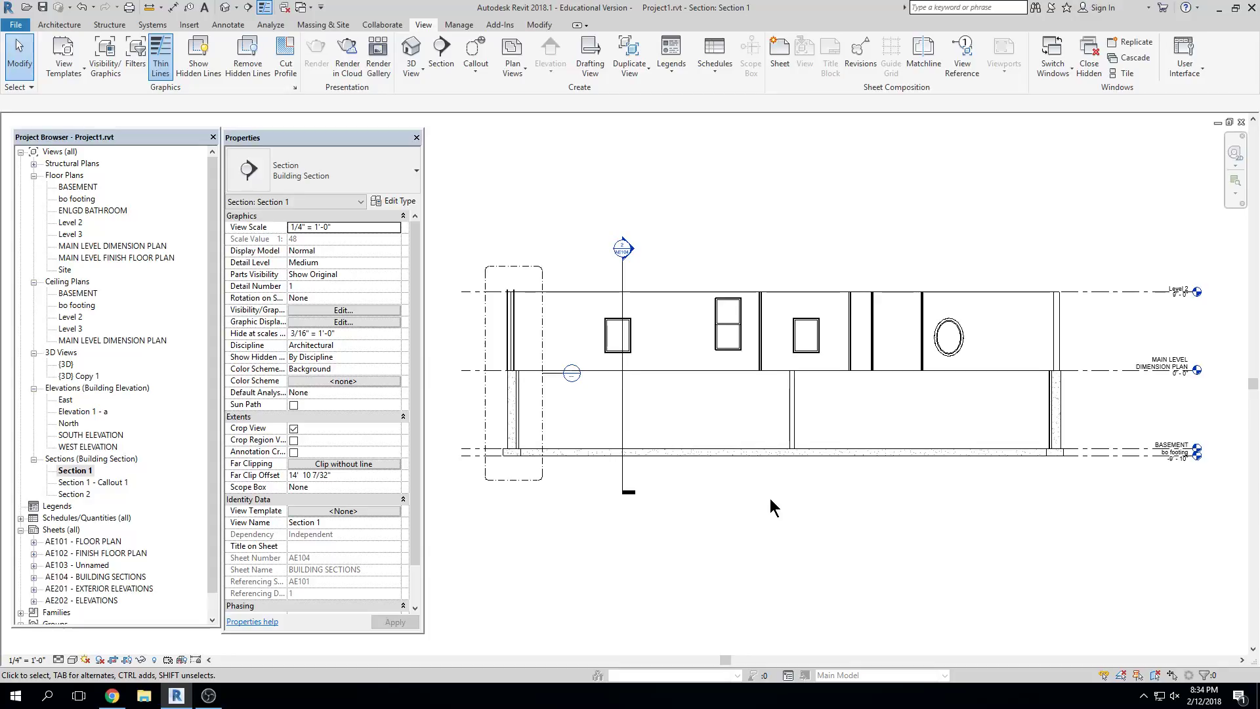
# Tighten the callout boundary's upper and lower edges, and move its bubble to the upper left with a bent leader
pyautogui.click(542, 322)
pyautogui.moveTo(586, 334); pyautogui.dragTo(666, 345, button='middle')
pyautogui.scroll(3, 599, 512)
pyautogui.moveTo(585, 497); pyautogui.dragTo(585, 477)
pyautogui.moveTo(584, 184); pyautogui.dragTo(585, 197)
pyautogui.moveTo(661, 335); pyautogui.dragTo(525, 173)
pyautogui.scroll(4, 529, 143)
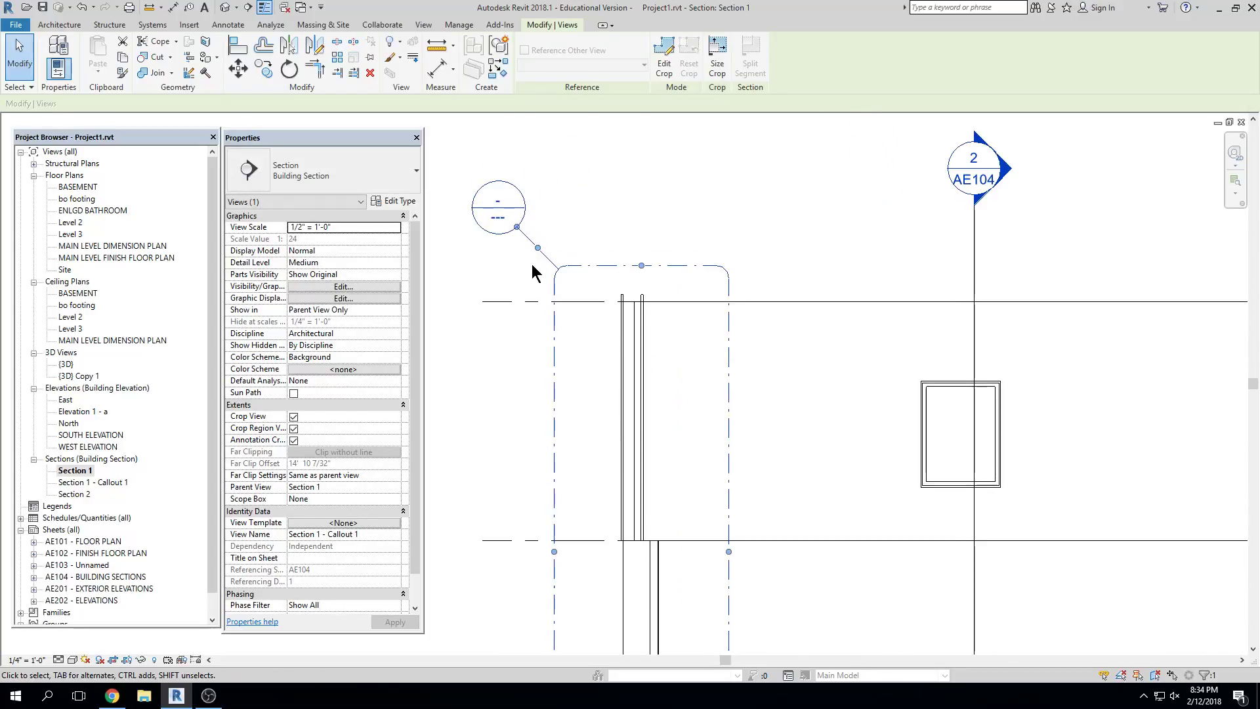
pyautogui.moveTo(537, 247); pyautogui.dragTo(537, 233)
pyautogui.scroll(6, 537, 232)
pyautogui.scroll(-5, 665, 244)
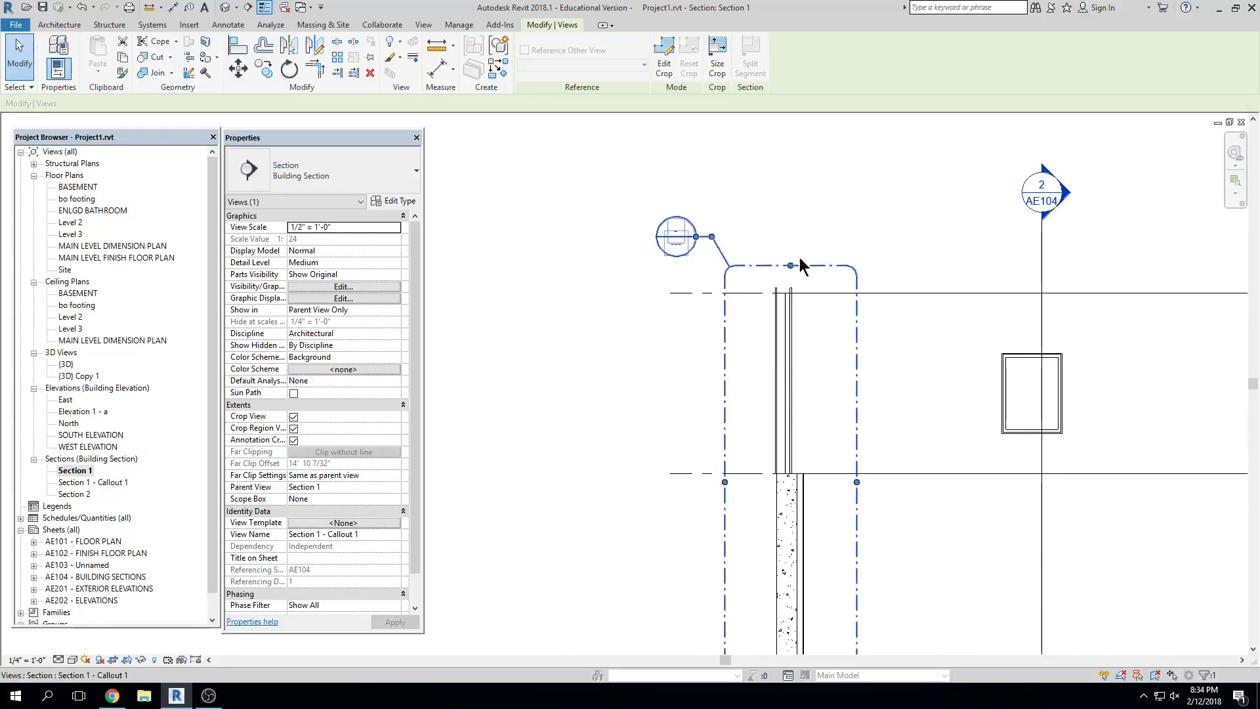
pyautogui.moveTo(781, 238); pyautogui.dragTo(777, 237, button='middle')
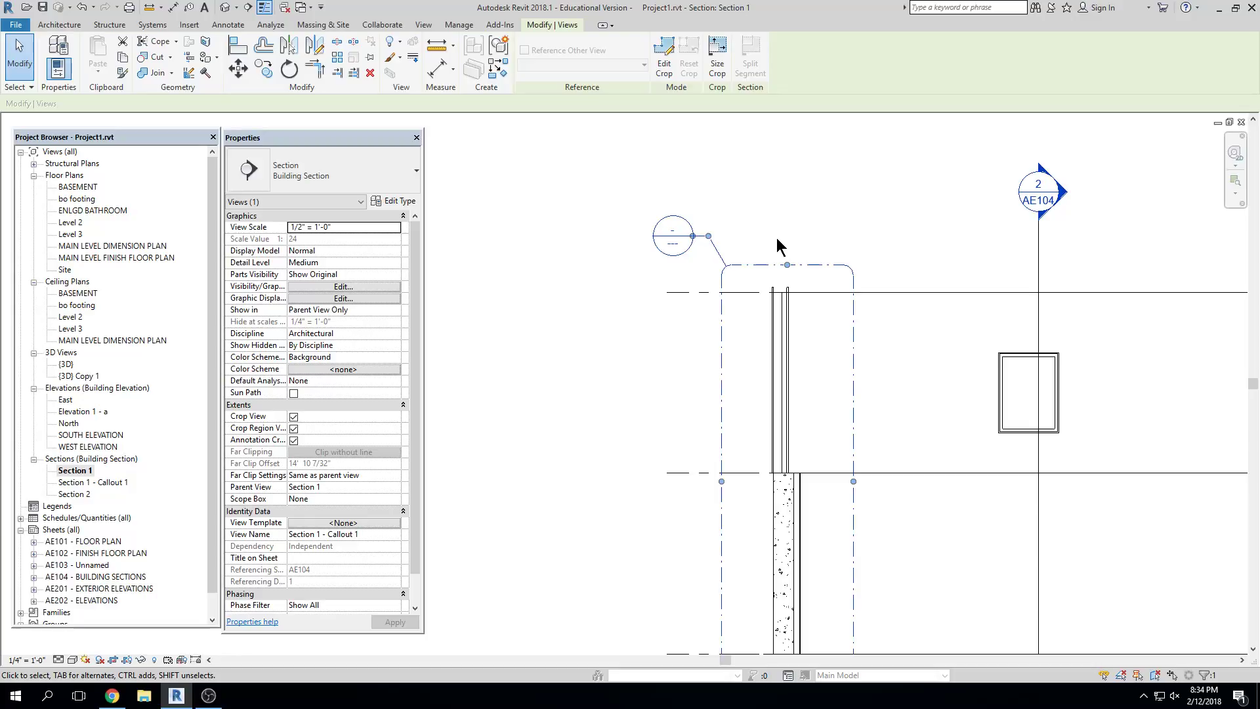
# Open the Section 1 - Callout 1 view and hide its crop region
pyautogui.middleClick(798, 244)
pyautogui.middleClick(798, 244)
pyautogui.moveTo(480, 379); pyautogui.dragTo(733, 377, button='middle')
pyautogui.scroll(-1, 734, 376)
pyautogui.scroll(-1, 734, 379)
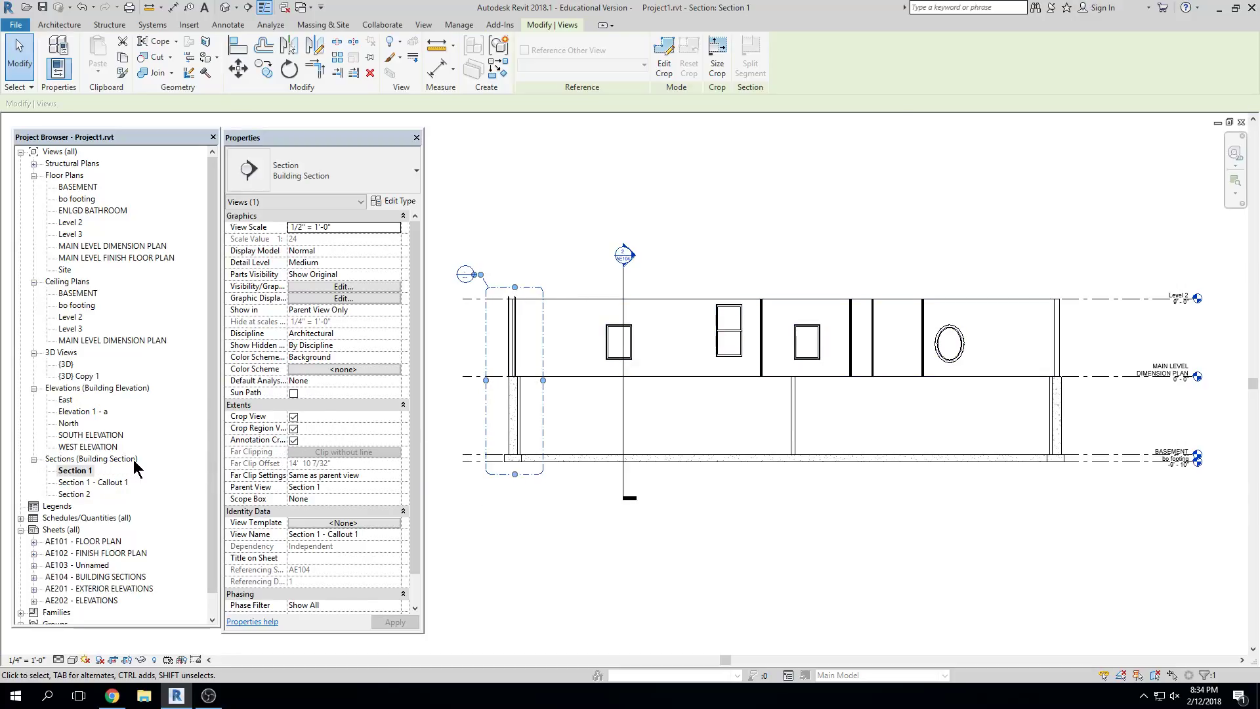
pyautogui.doubleClick(108, 483)
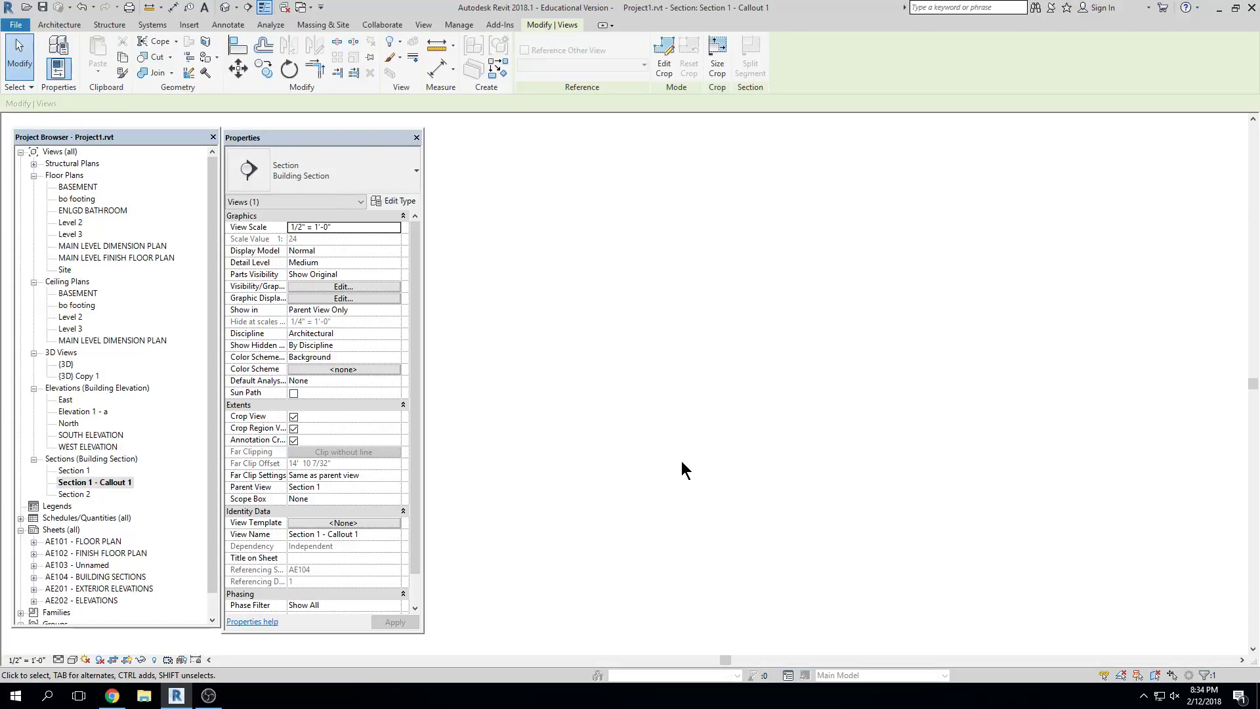
pyautogui.click(924, 479)
pyautogui.scroll(-1, 924, 479)
pyautogui.moveTo(924, 480); pyautogui.dragTo(928, 448, button='middle')
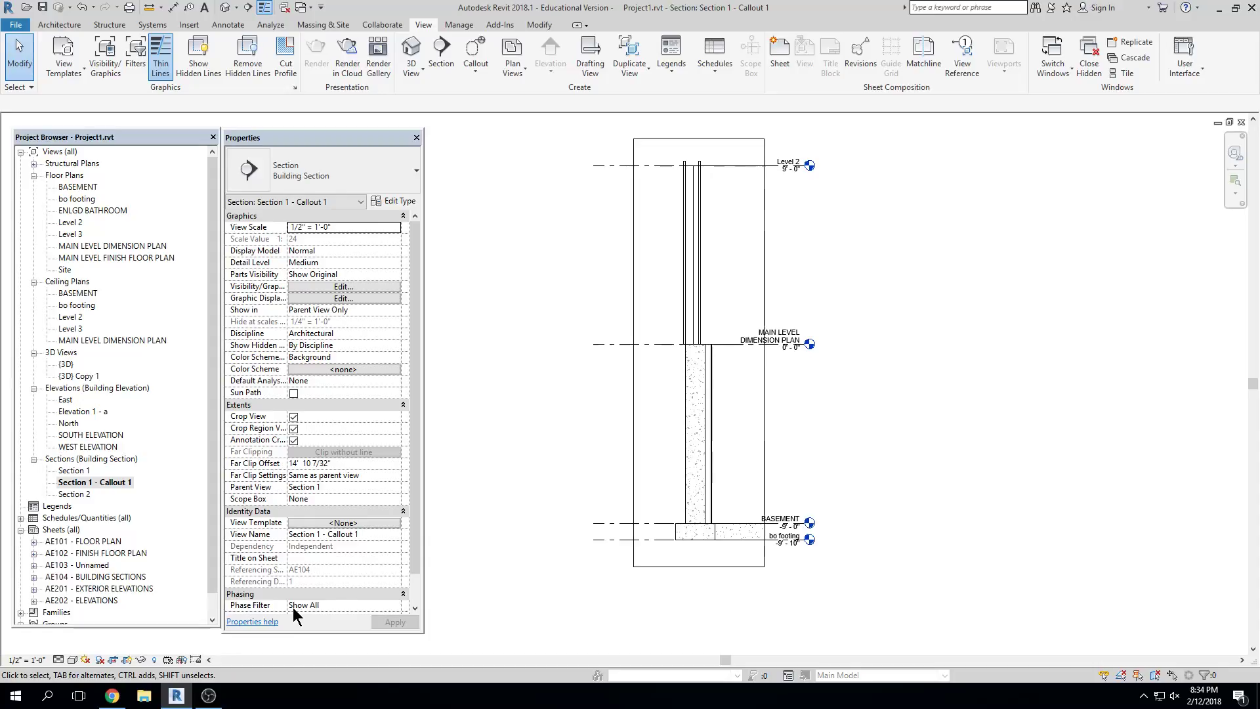
pyautogui.click(127, 659)
# Shorten the left ends of the aligned level lines so they end closer to the wall
pyautogui.click(686, 176)
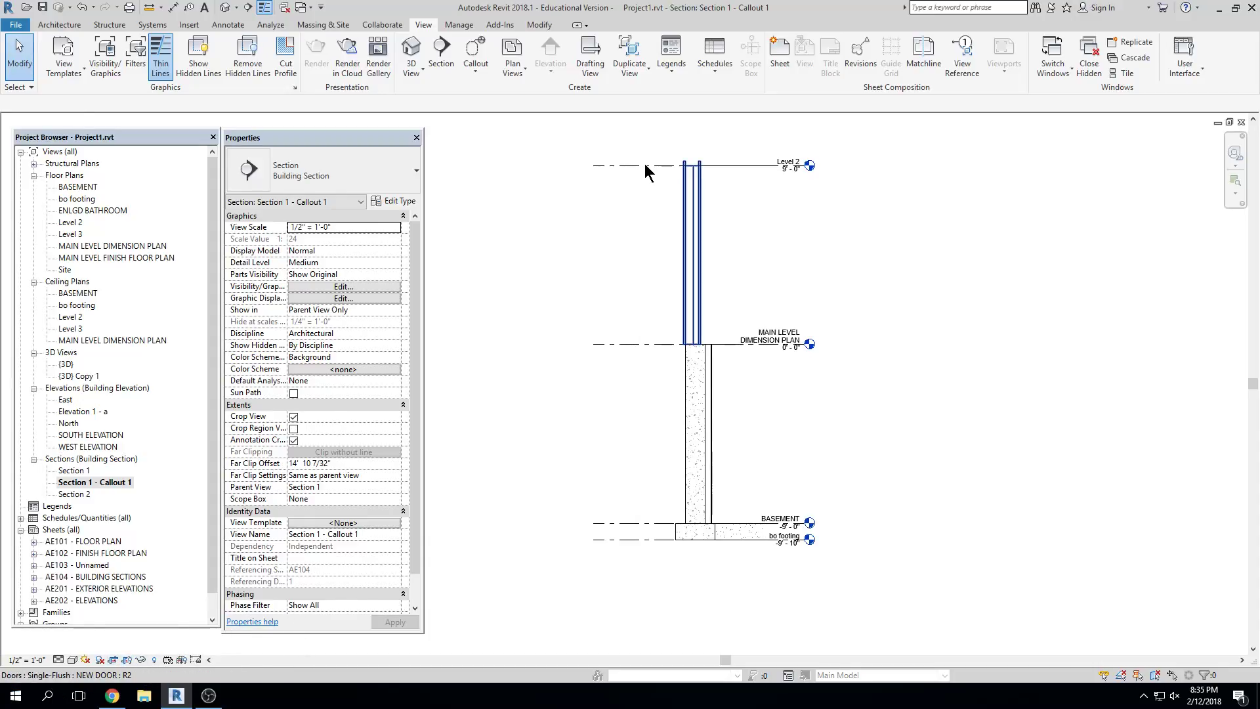
pyautogui.press('Escape')
pyautogui.click(774, 341)
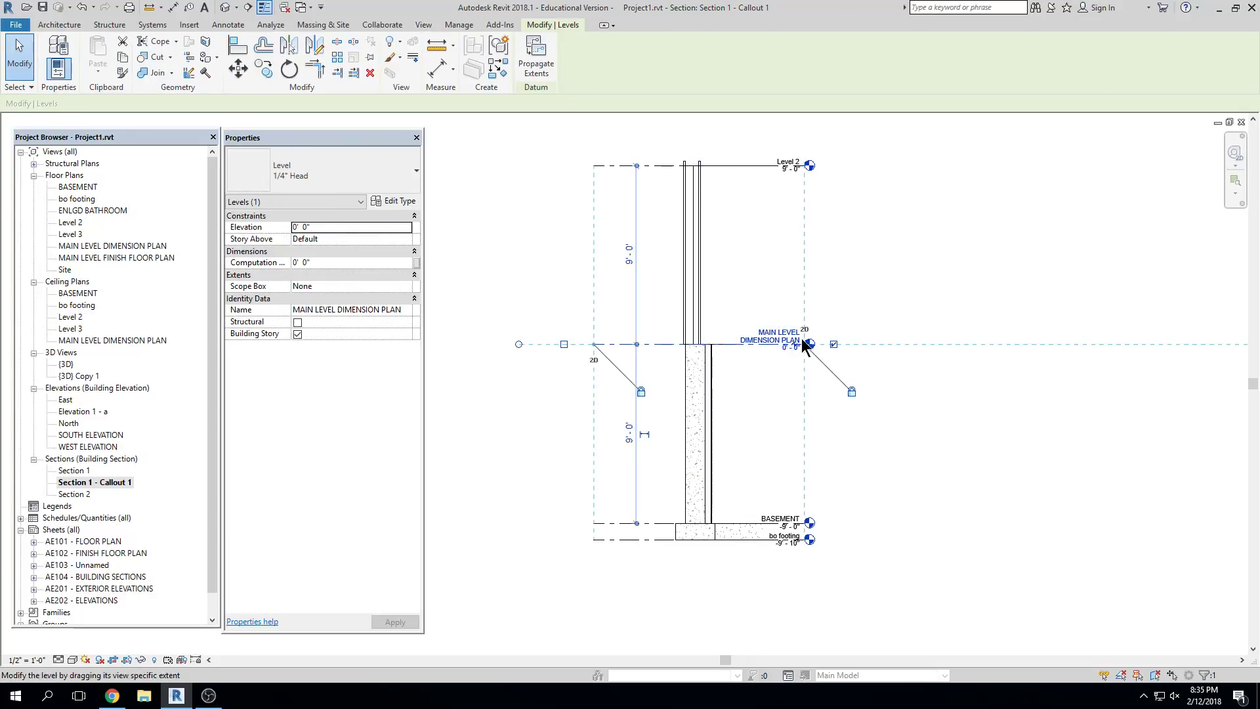
pyautogui.moveTo(595, 345); pyautogui.dragTo(679, 356)
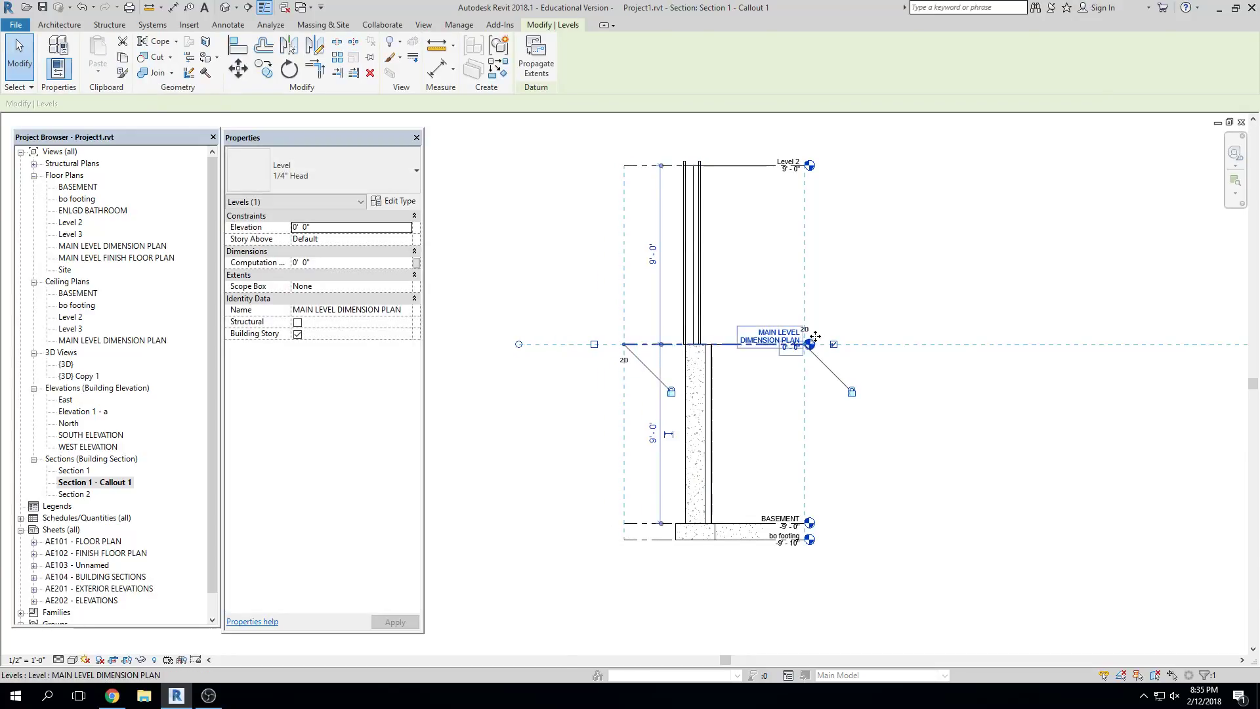
# Reposition the right ends of the aligned level lines so the level heads sit a moderate distance beyond the wall and footing
pyautogui.scroll(5, 795, 515)
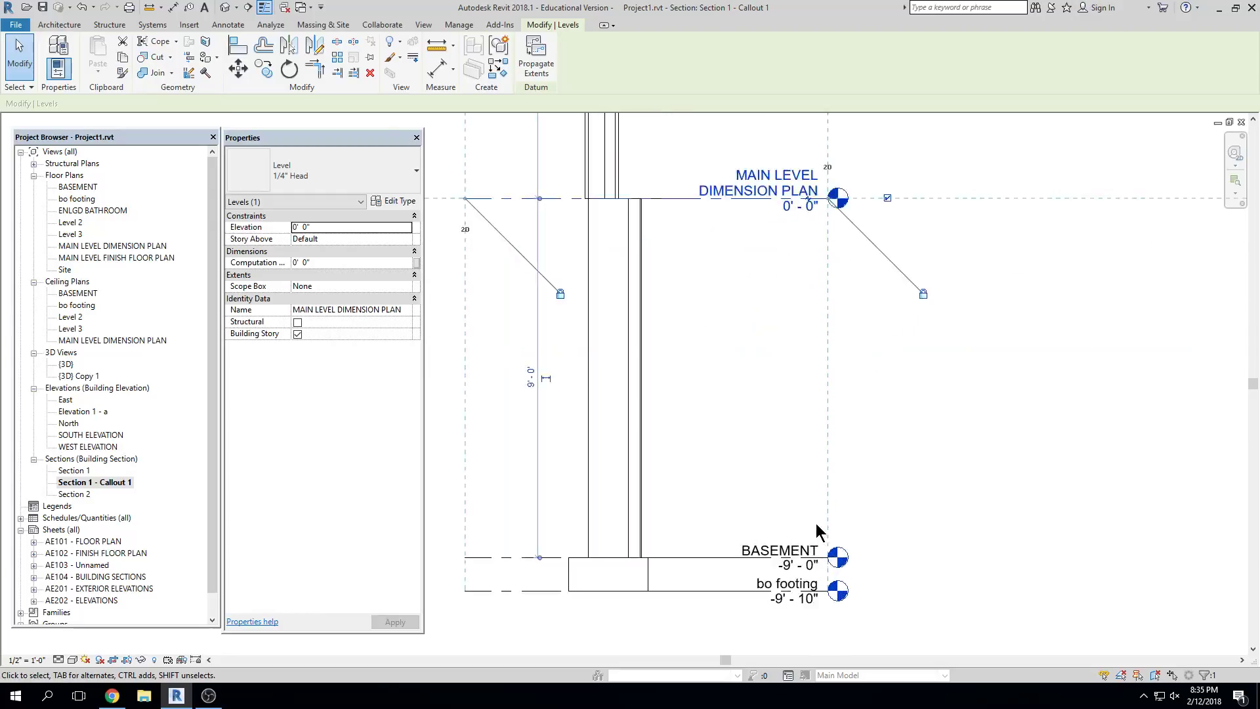
pyautogui.click(786, 557)
pyautogui.scroll(-2, 787, 557)
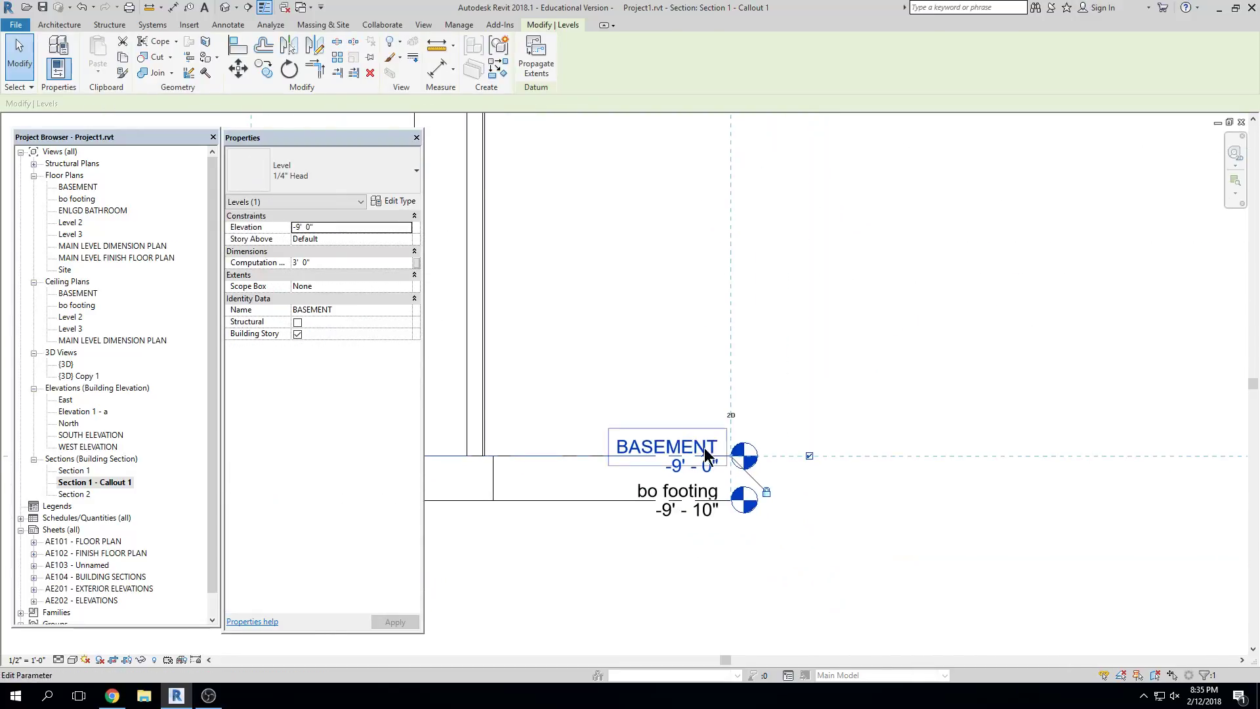
pyautogui.moveTo(764, 454); pyautogui.dragTo(899, 458, button='middle')
pyautogui.scroll(-2, 899, 458)
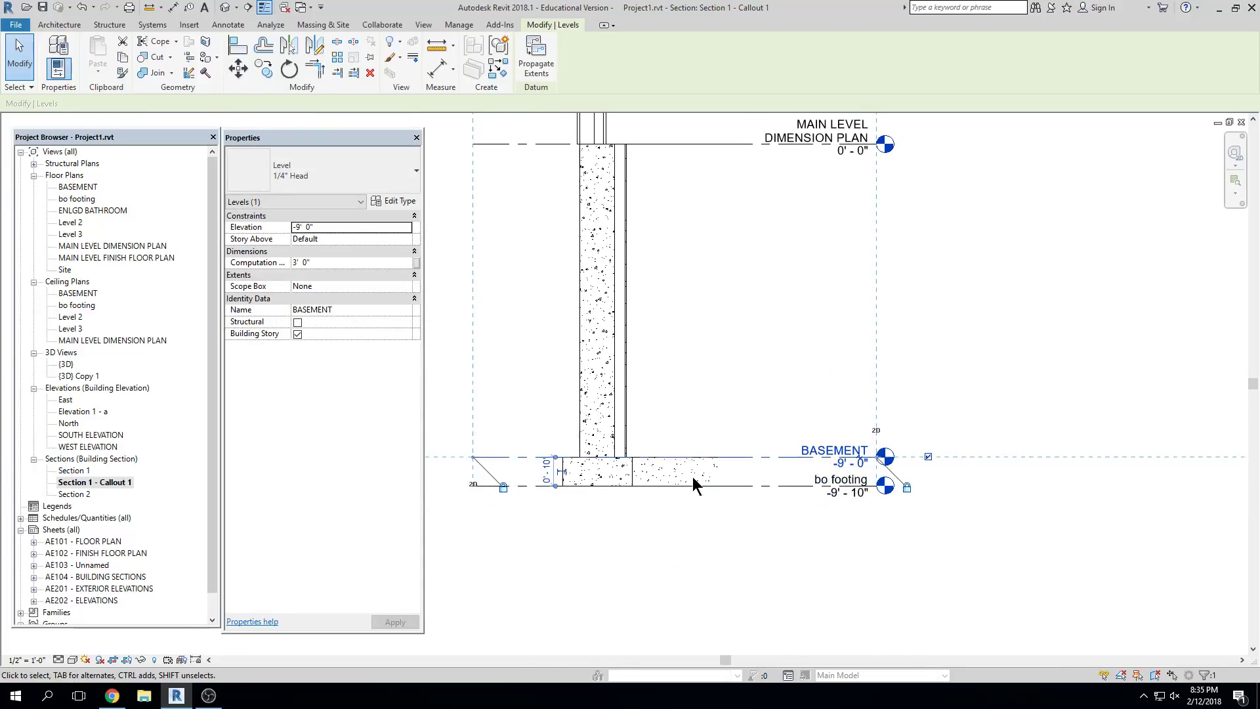
pyautogui.scroll(-1, 810, 465)
pyautogui.press('Escape')
pyautogui.scroll(-2, 829, 458)
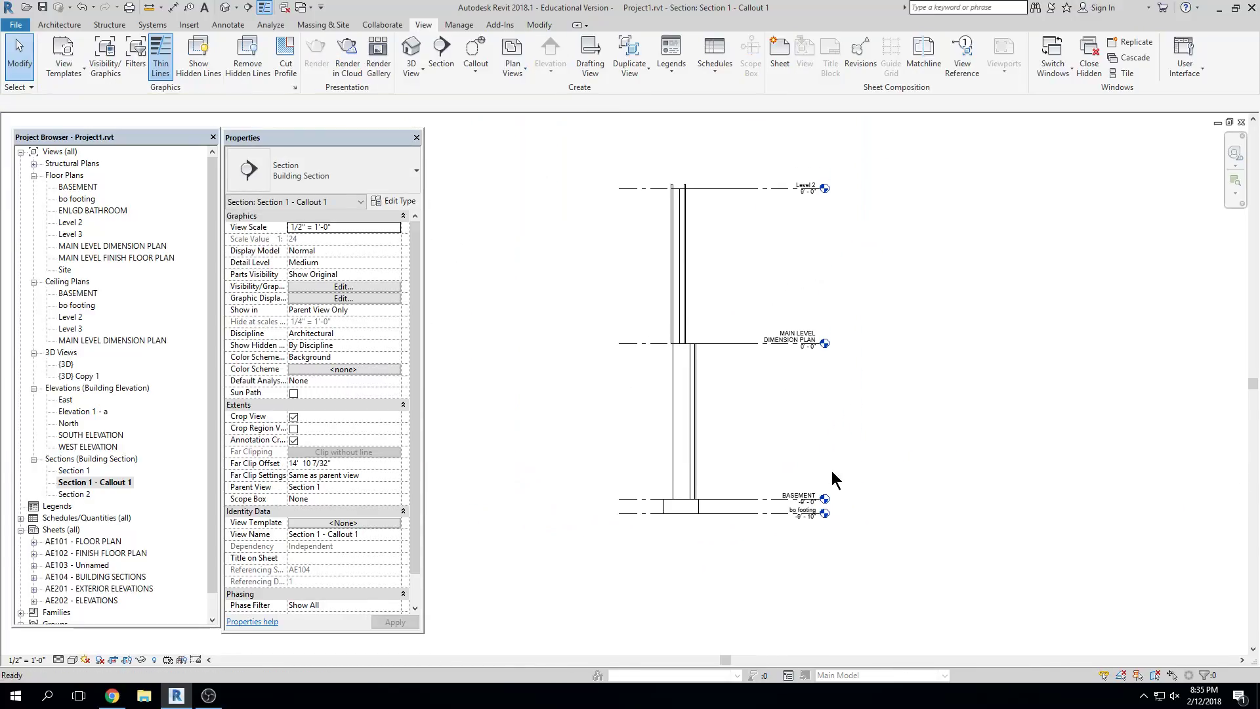
pyautogui.scroll(2, 812, 498)
pyautogui.click(813, 502)
pyautogui.scroll(2, 815, 505)
pyautogui.moveTo(839, 498); pyautogui.dragTo(765, 497)
pyautogui.press('Escape')
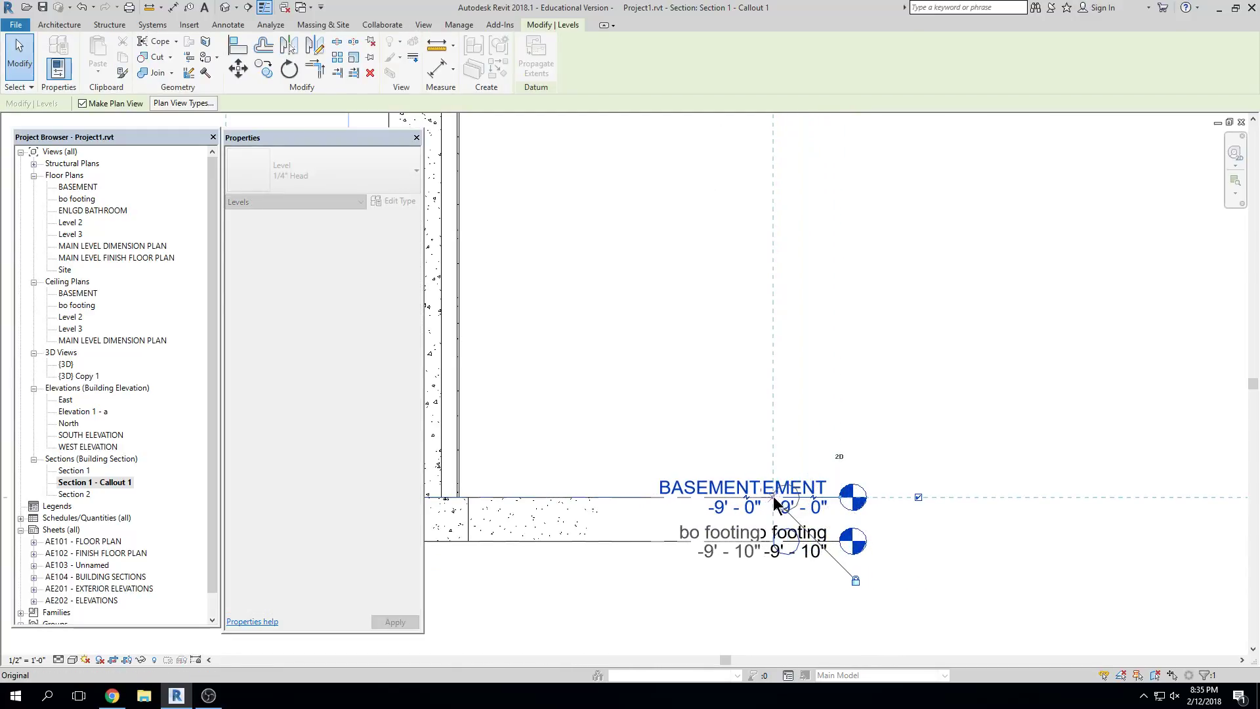
pyautogui.middleClick(790, 420)
pyautogui.middleClick(790, 420)
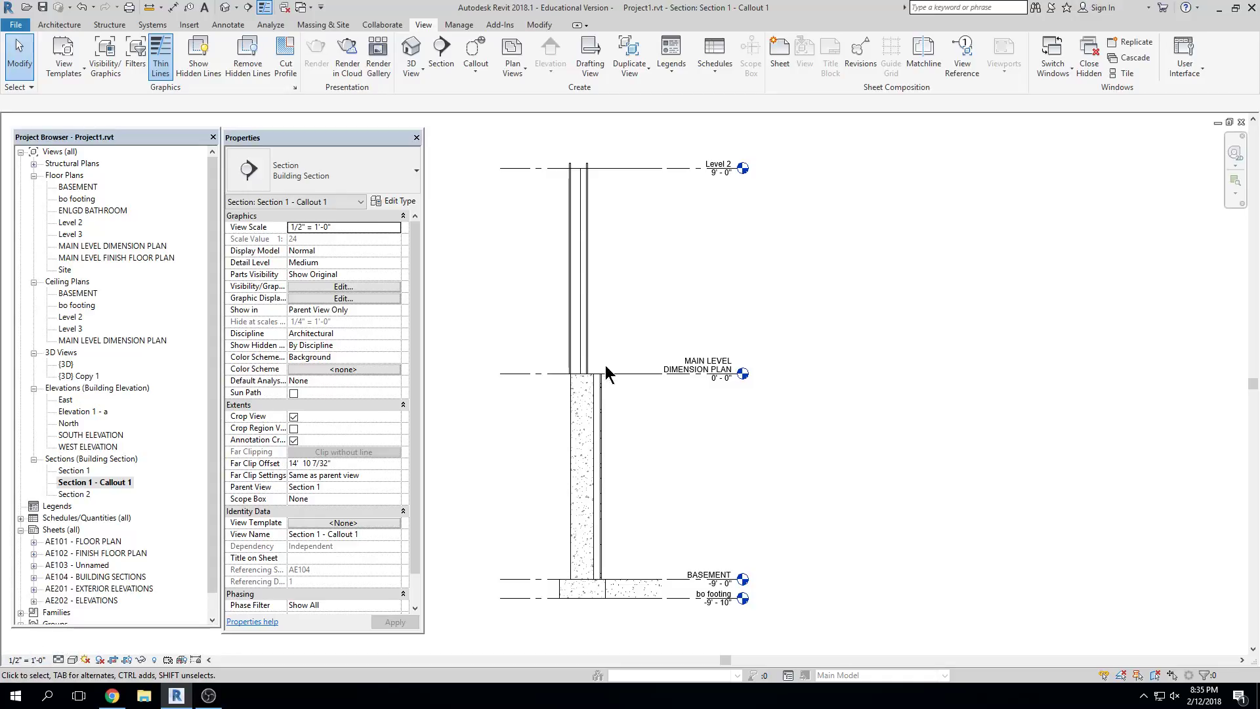
# Open sheet AE104 - BUILDING SECTIONS, and create a new sheet with the D 22 x 34 Horizontal title block
pyautogui.doubleClick(105, 576)
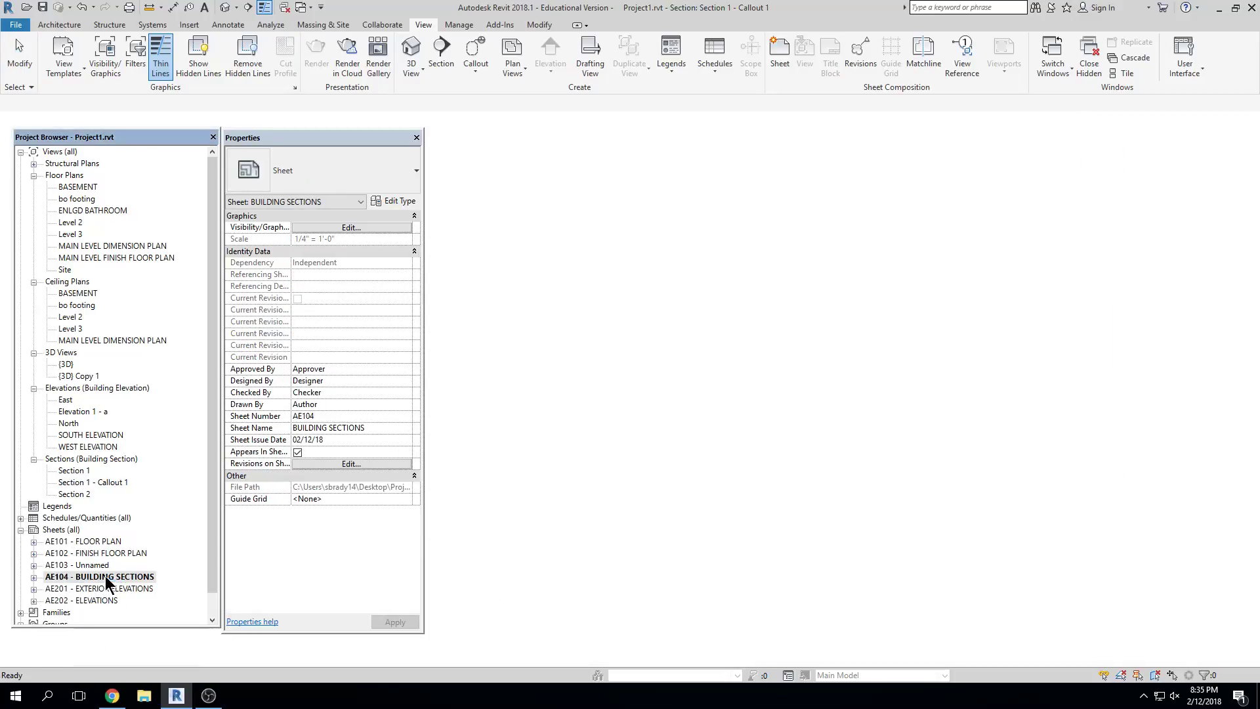
pyautogui.scroll(-1, 781, 263)
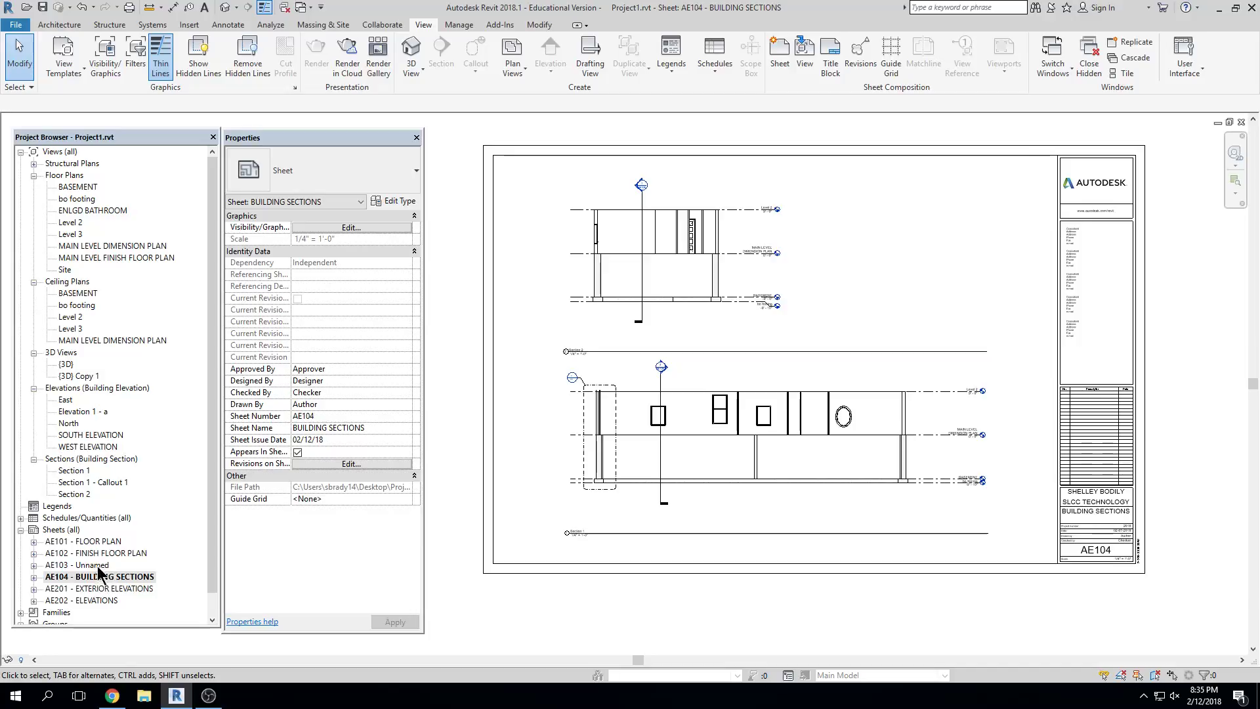
pyautogui.click(73, 532)
pyautogui.rightClick(72, 531)
pyautogui.click(98, 539)
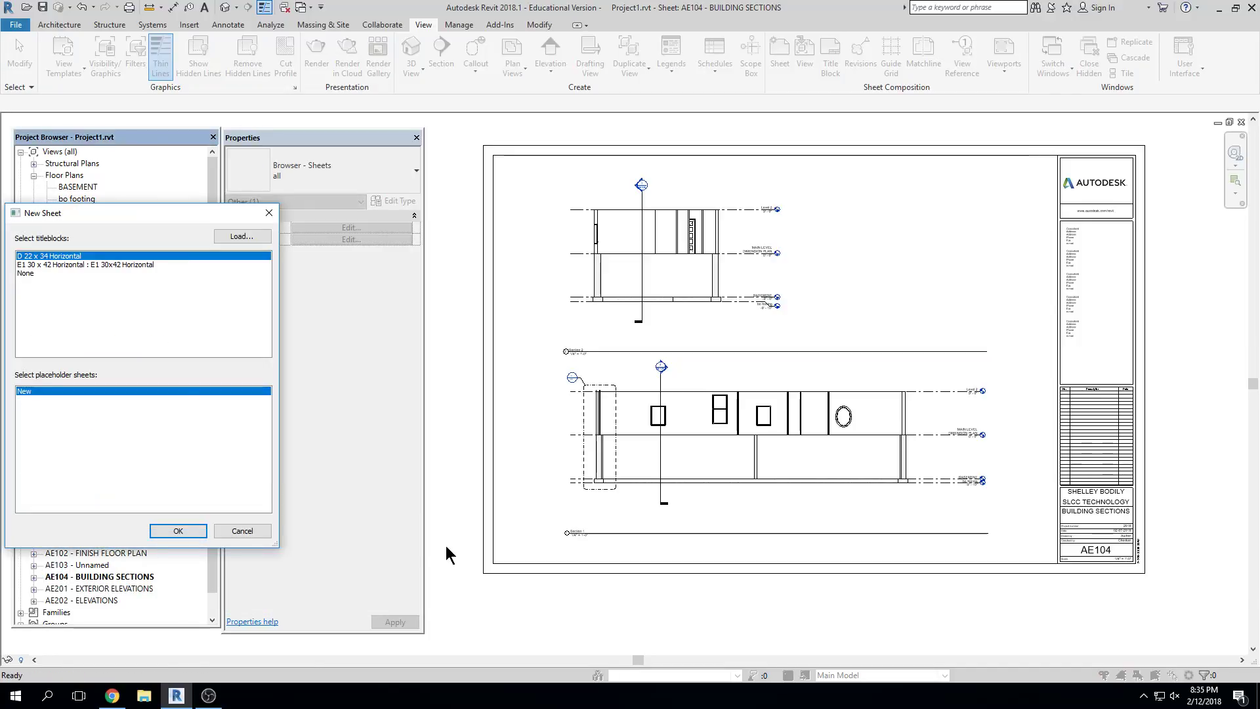
pyautogui.click(178, 530)
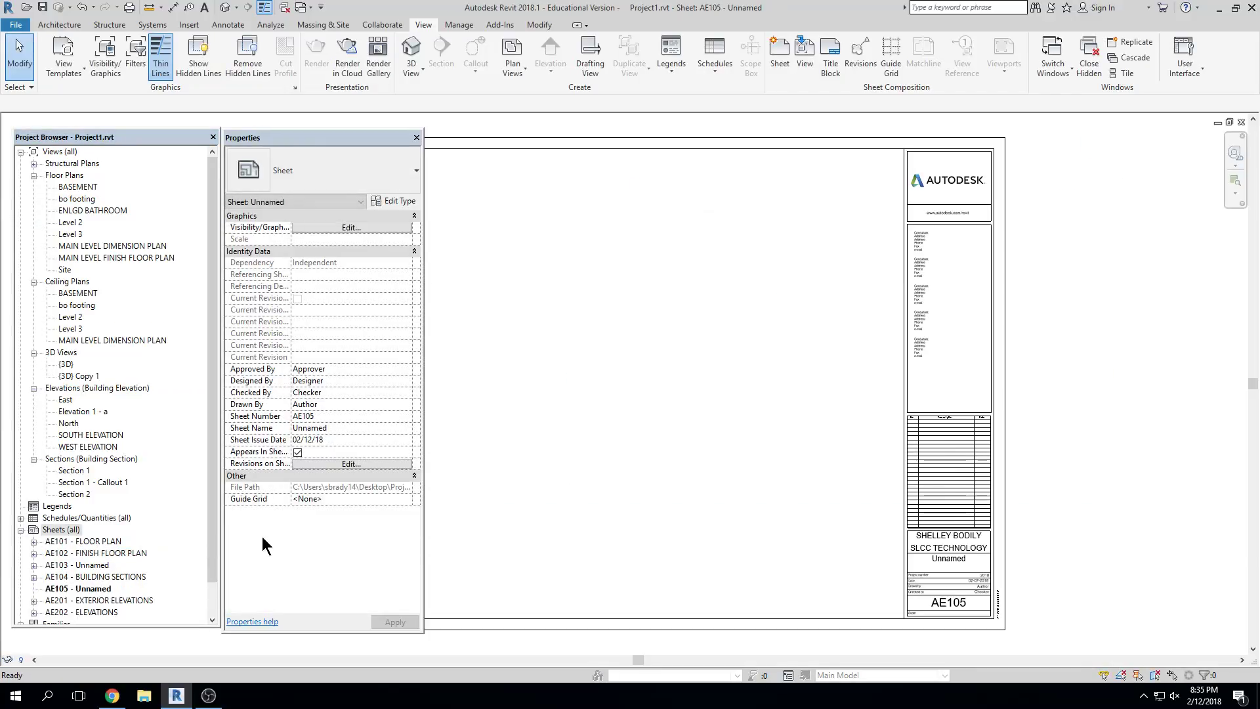
# Name the new sheet WALL SECTIONS in its title block
pyautogui.click(949, 557)
pyautogui.click(949, 557)
pyautogui.write('WALL SECTIONS')
pyautogui.press('Return')
pyautogui.scroll(-1, 684, 497)
pyautogui.moveTo(685, 497); pyautogui.dragTo(846, 498, button='middle')
pyautogui.click(999, 612)
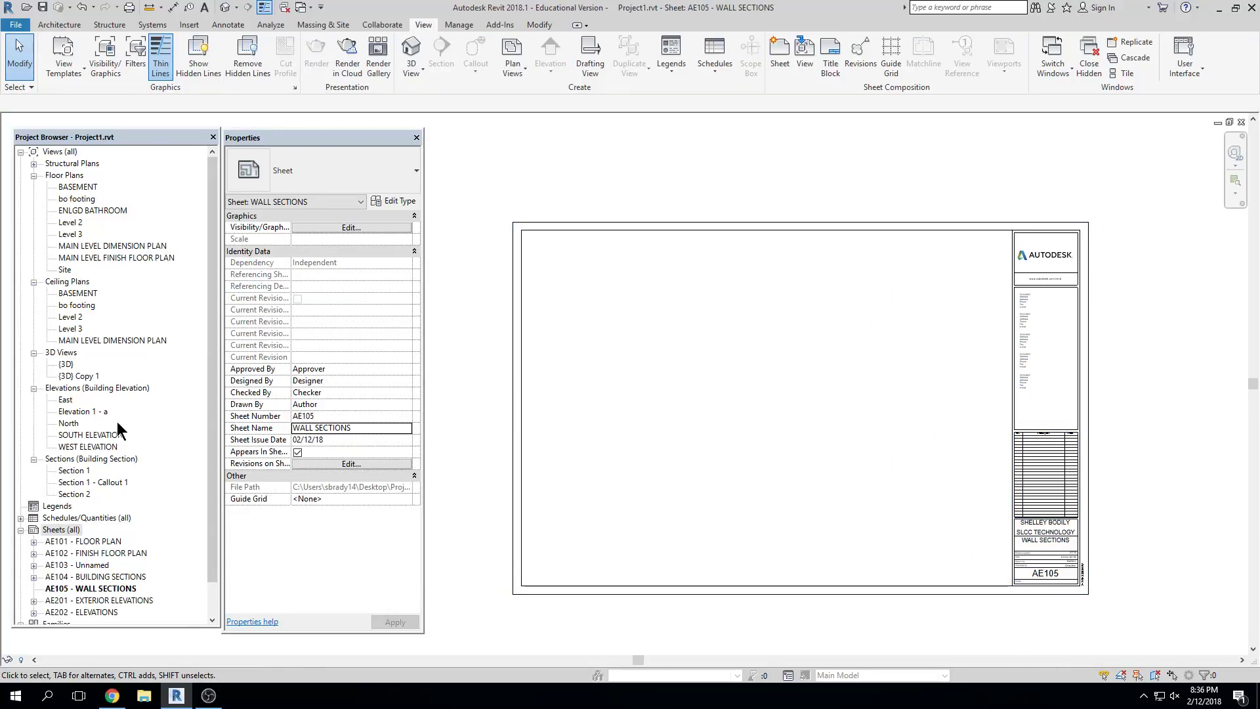
# Rename the Section 1 - Callout 1 view as WALL SECTION 1
pyautogui.click(81, 482)
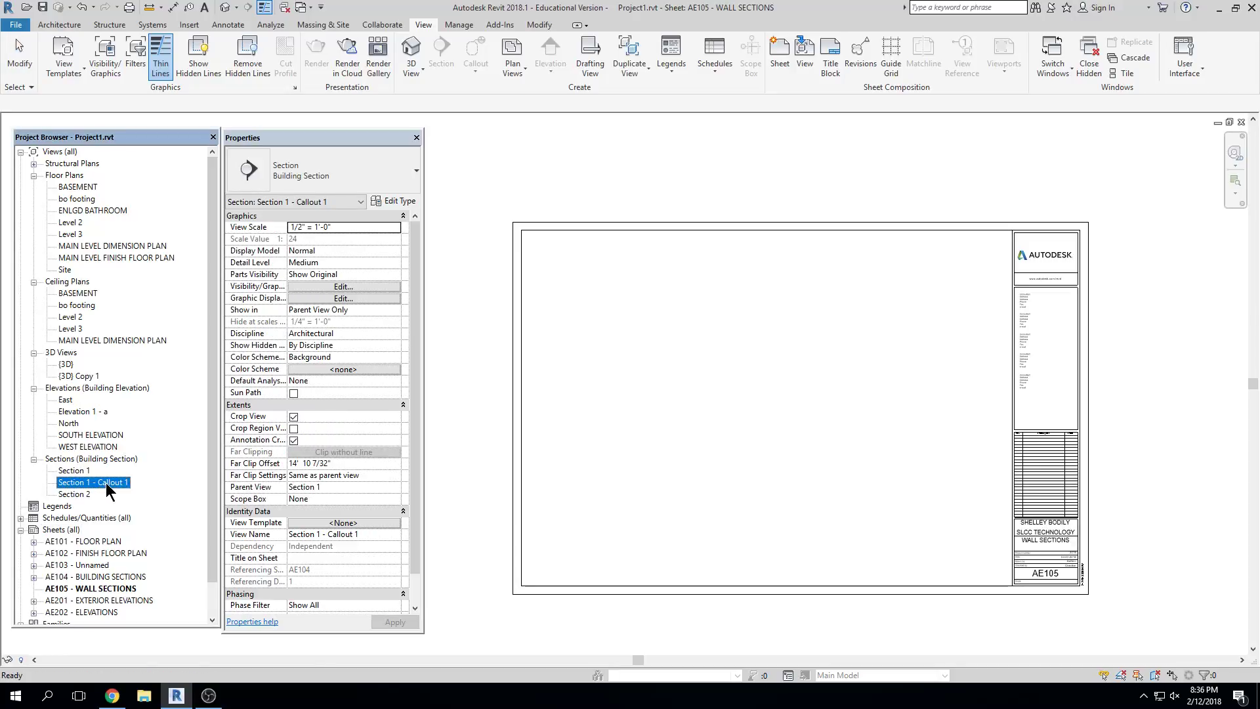
pyautogui.rightClick(105, 482)
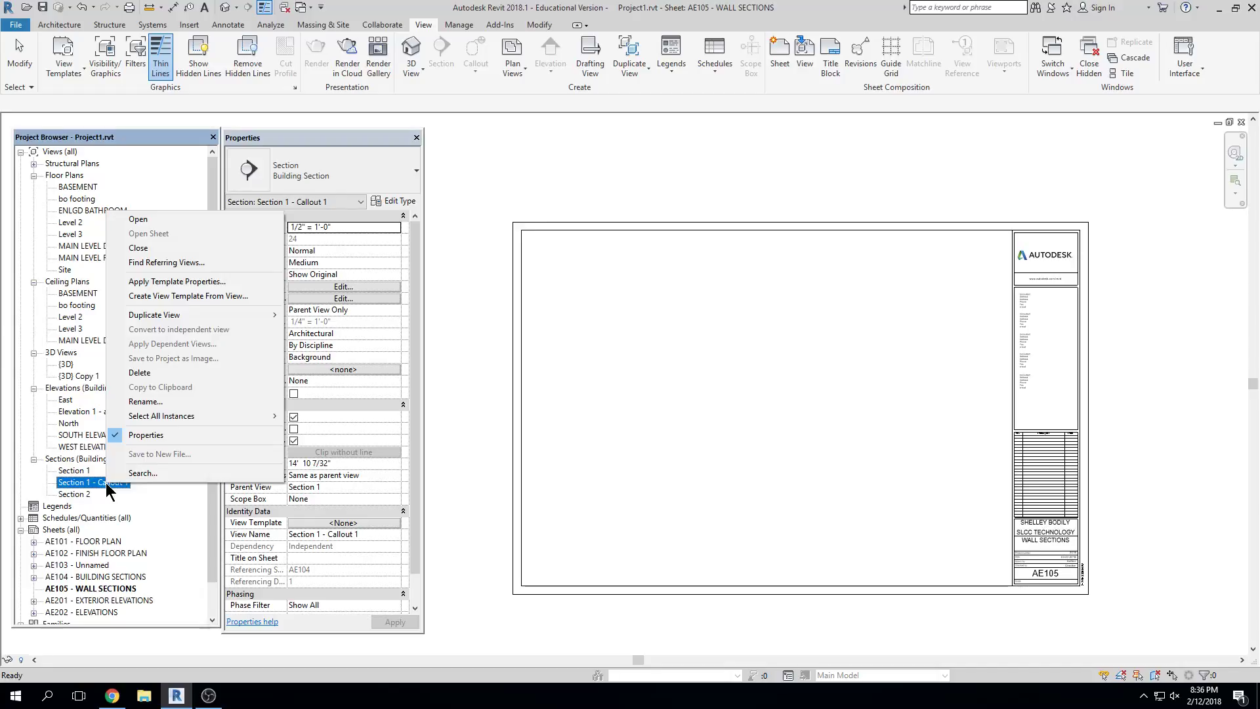
pyautogui.click(144, 401)
pyautogui.write('w')
pyautogui.press('BackSpace')
pyautogui.write('WALL SECTION 1')
pyautogui.press('Return')
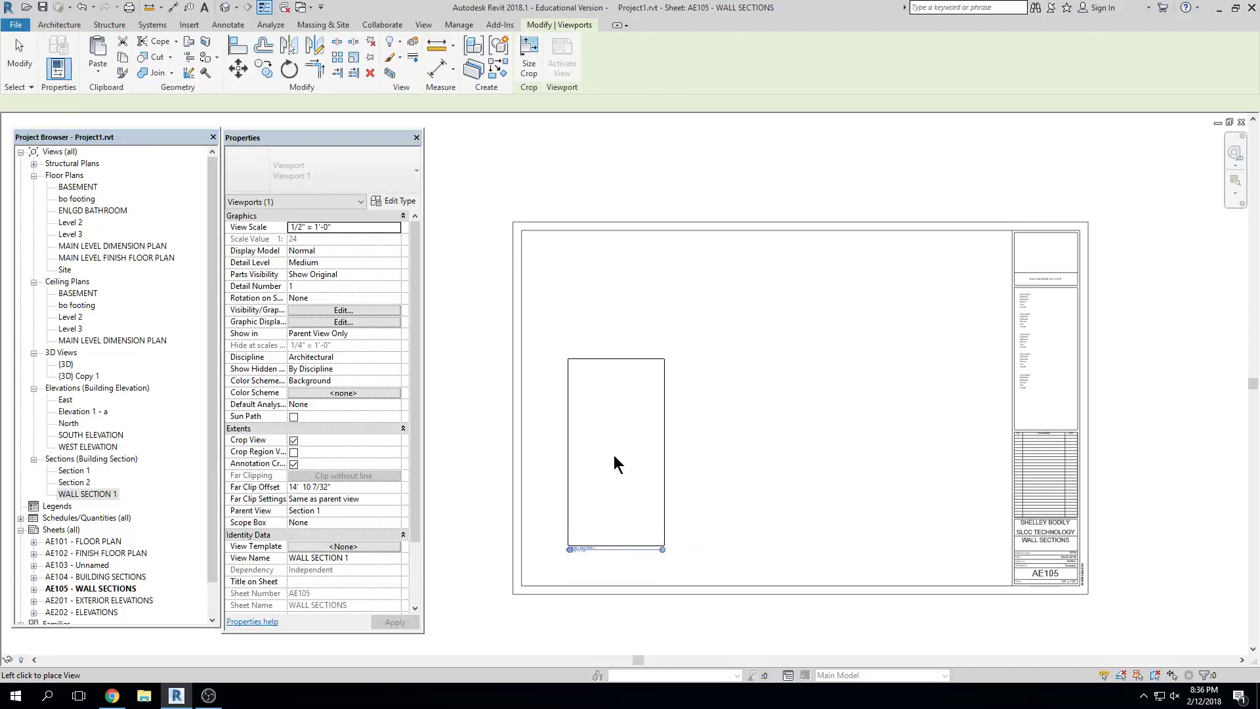
# Place the WALL SECTION 1 view in the sheet's lower-left area and set its view scale to 3/4" = 1'-0"
pyautogui.click(604, 463)
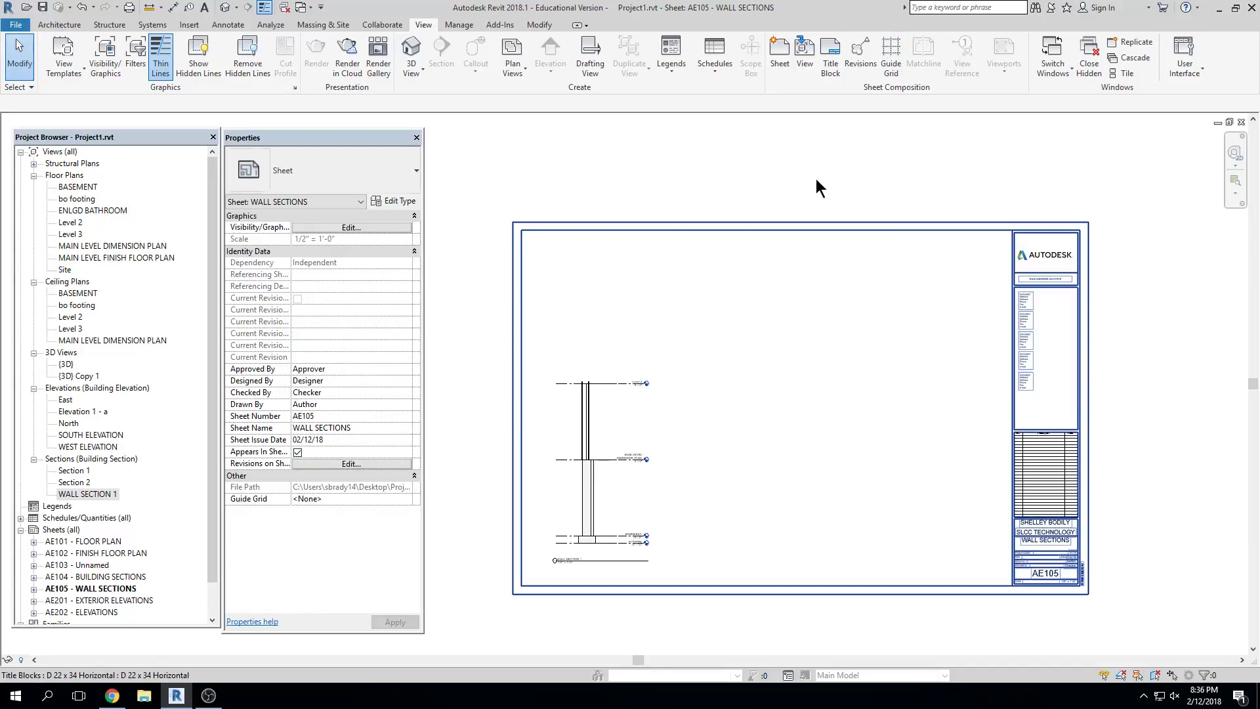
pyautogui.click(651, 473)
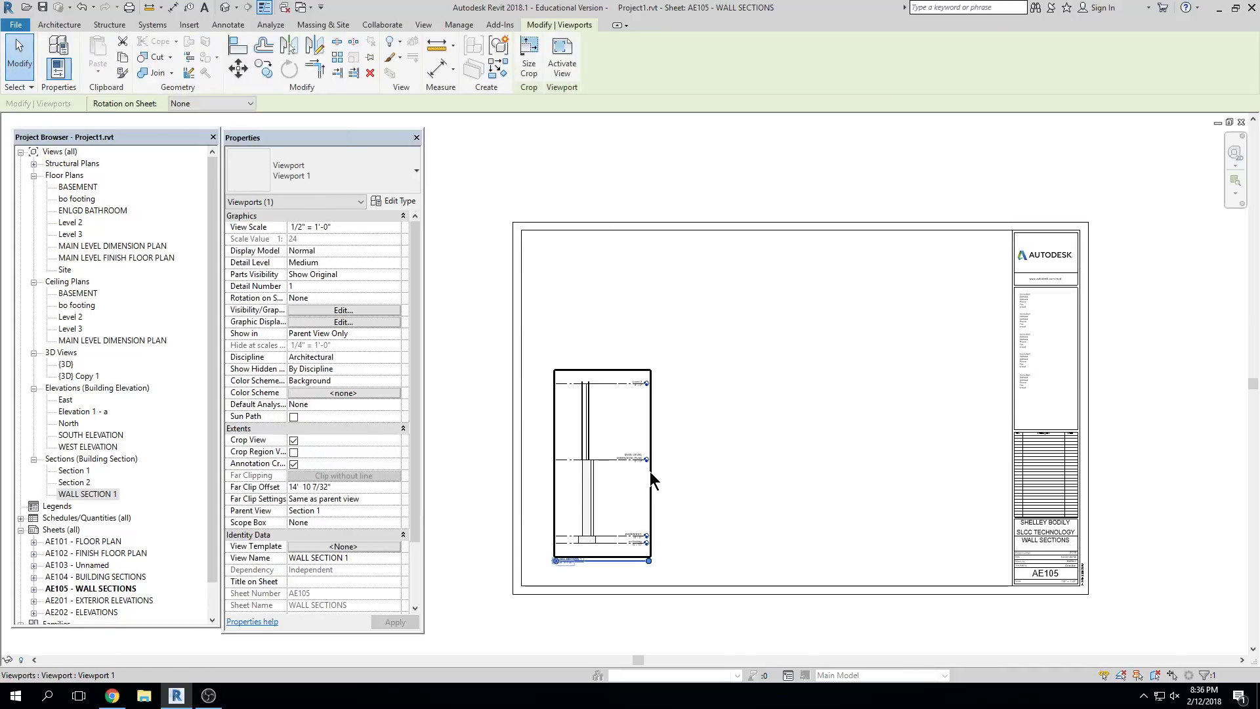
pyautogui.doubleClick(631, 443)
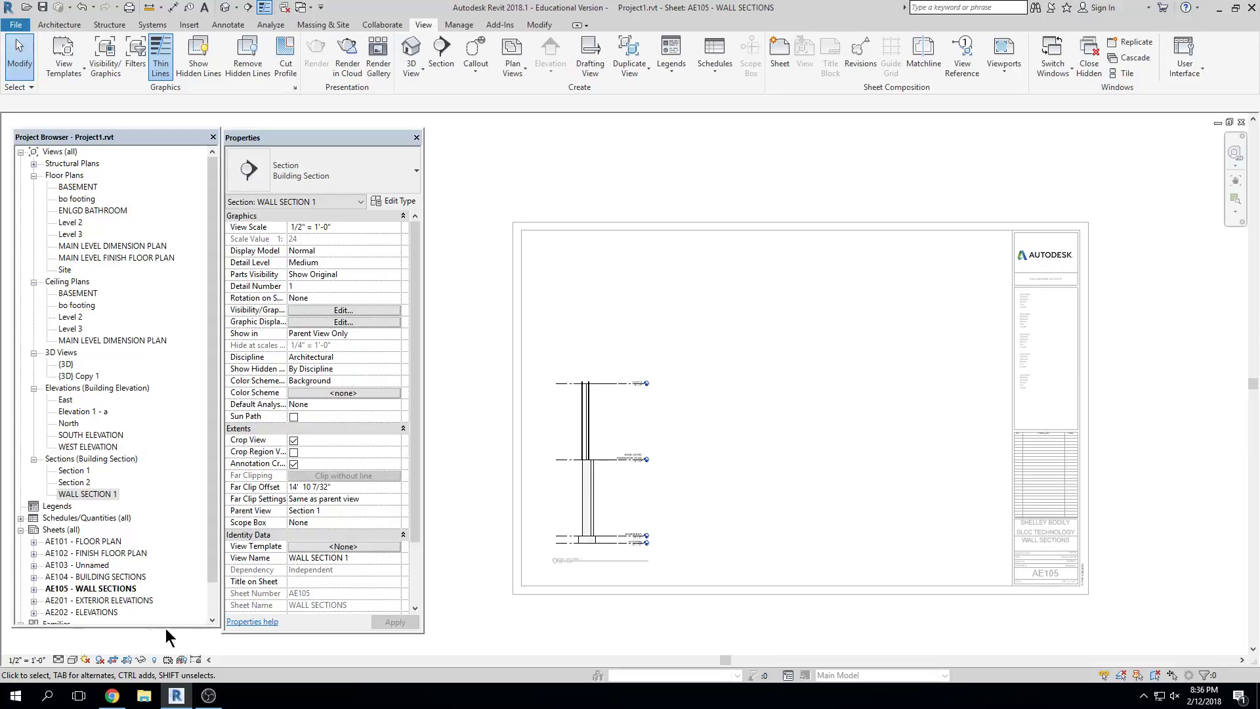
pyautogui.click(44, 660)
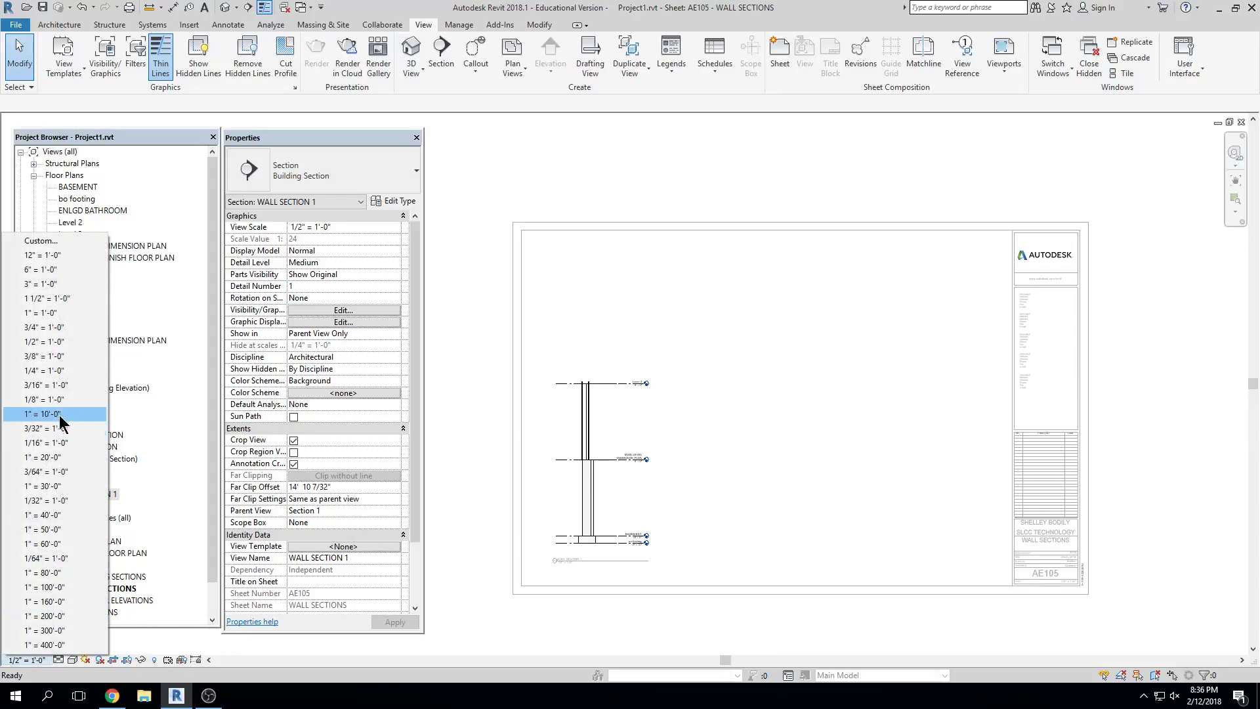
pyautogui.click(43, 327)
pyautogui.doubleClick(771, 349)
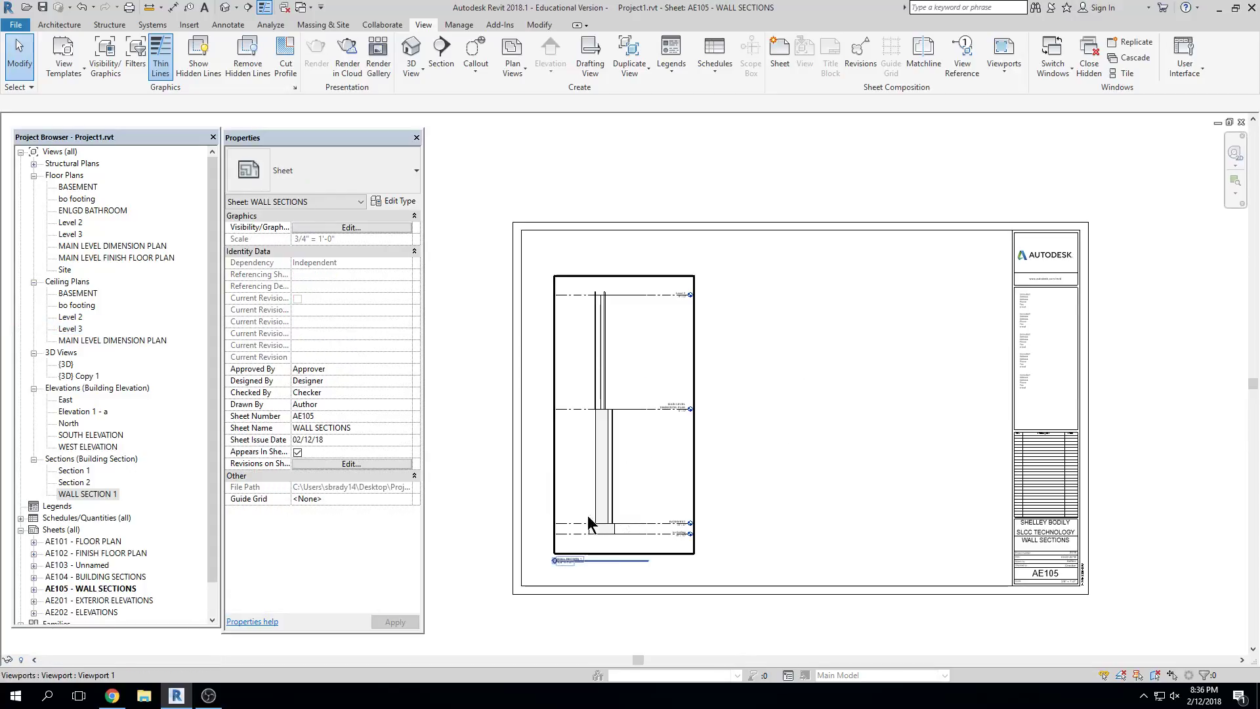
# Lengthen the WALL SECTION 1 view title line to match the width of its viewport
pyautogui.click(578, 489)
pyautogui.moveTo(673, 563); pyautogui.dragTo(697, 562)
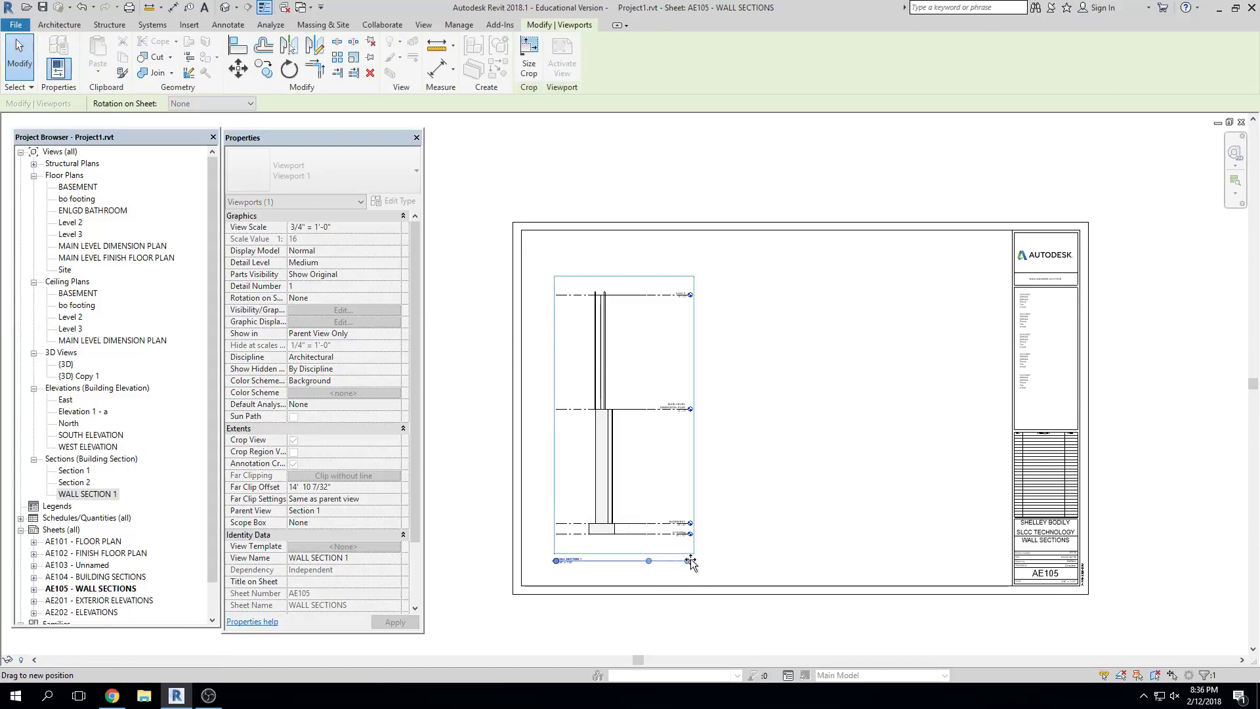
pyautogui.click(778, 565)
pyautogui.click(684, 562)
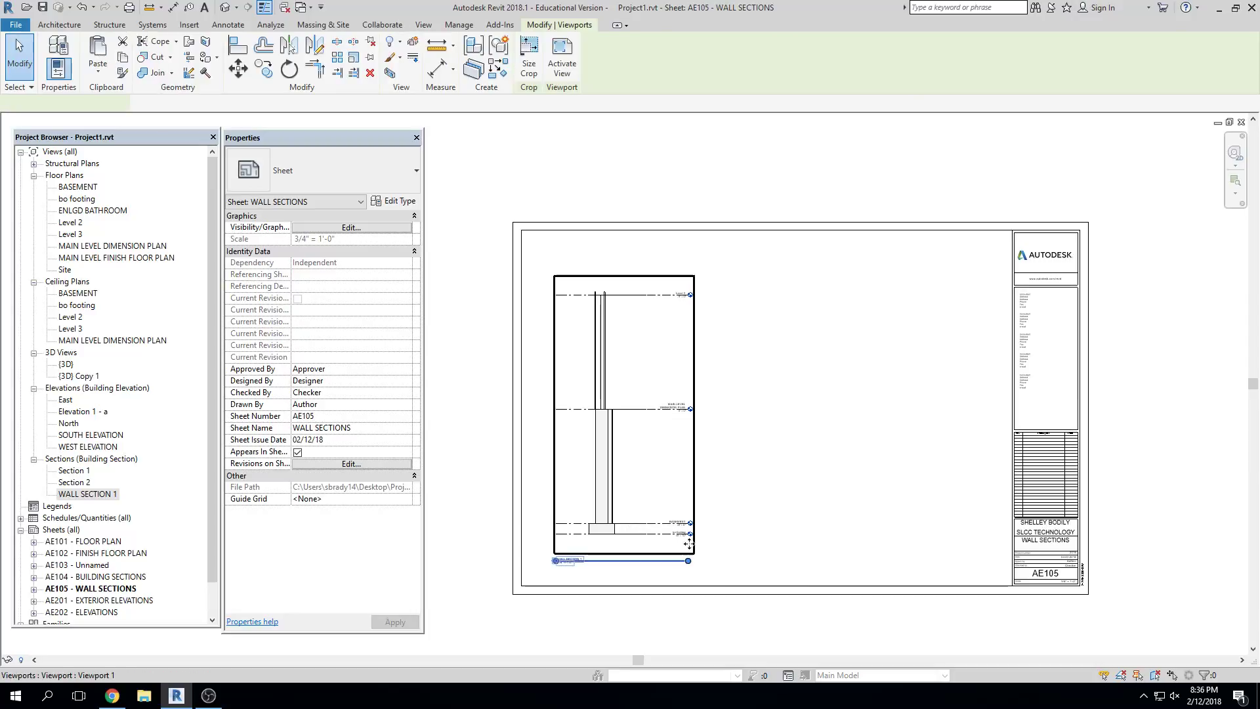
pyautogui.scroll(5, 682, 562)
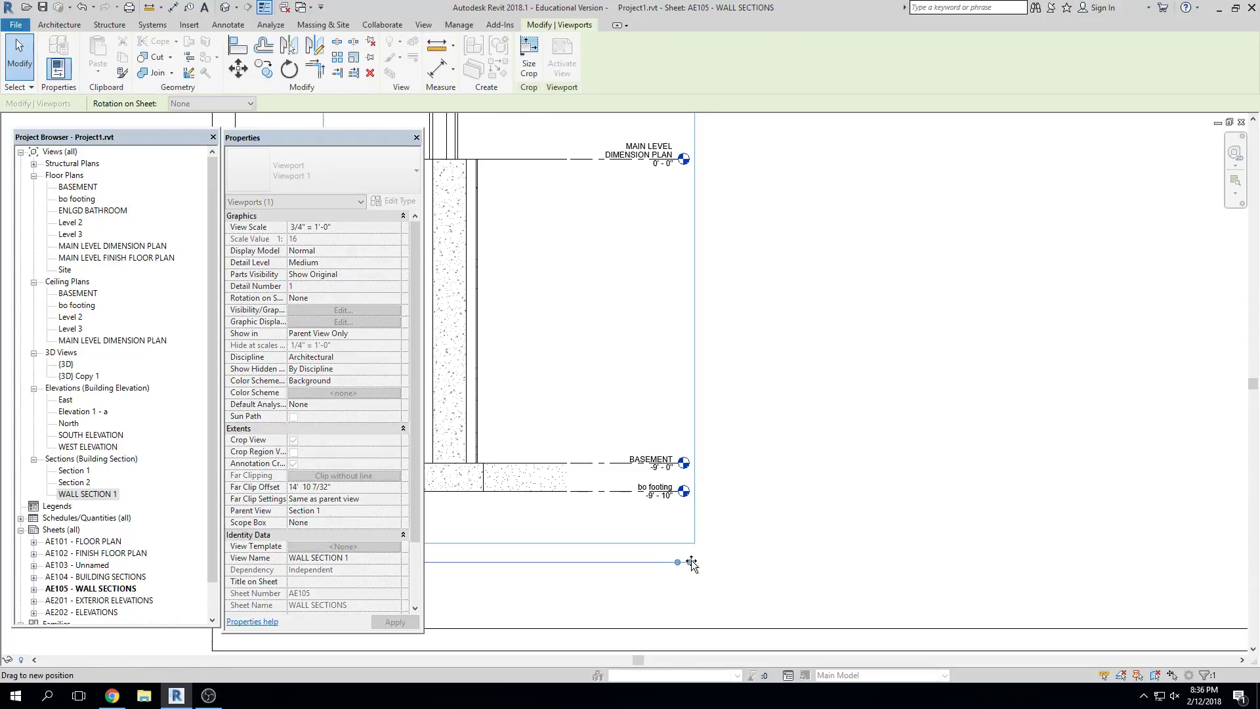
pyautogui.click(778, 545)
pyautogui.scroll(-7, 786, 547)
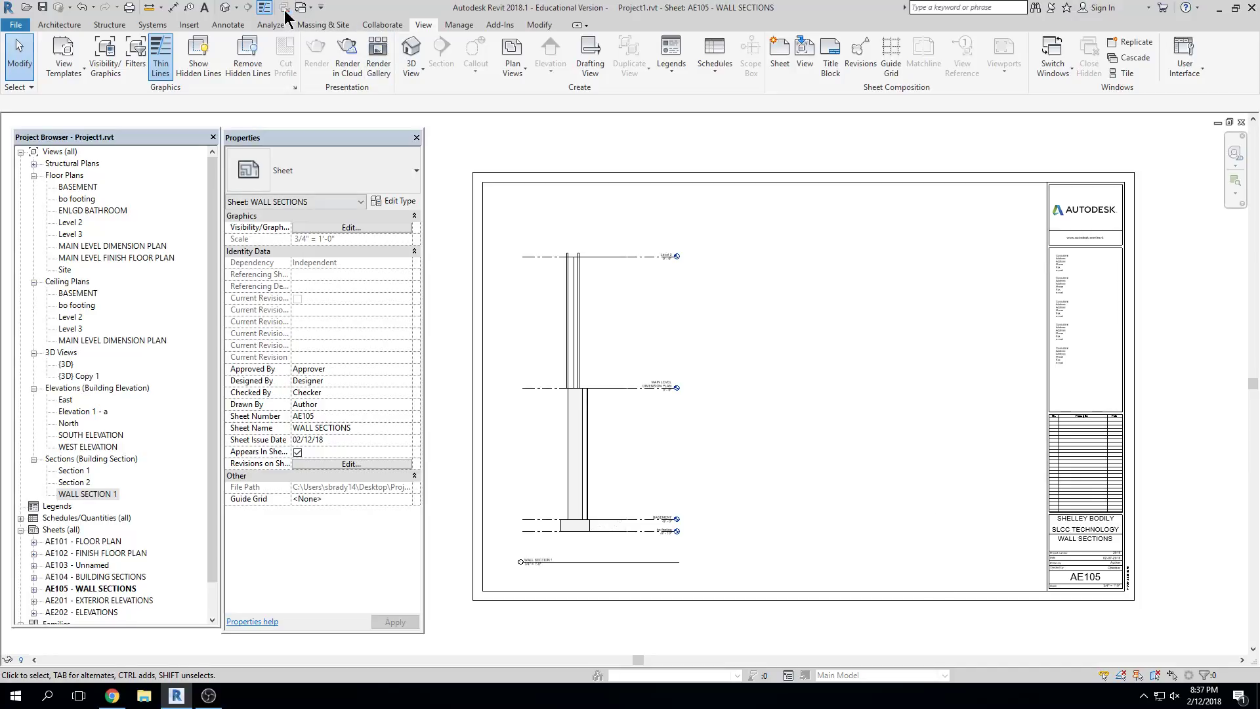
# Open the Section 1 view and examine the wall callout's sheet reference and the rest of the section
pyautogui.doubleClick(76, 471)
pyautogui.scroll(-3, 679, 428)
pyautogui.scroll(4, 545, 408)
pyautogui.scroll(3, 509, 316)
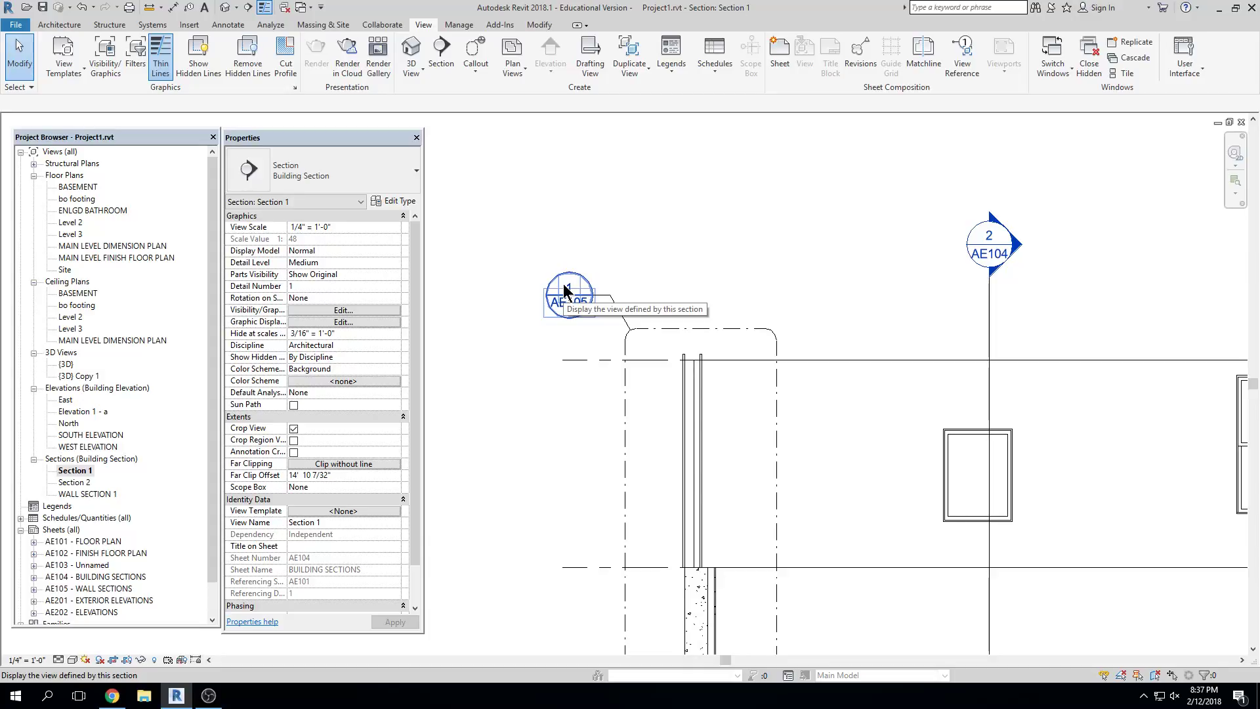
pyautogui.scroll(-4, 691, 247)
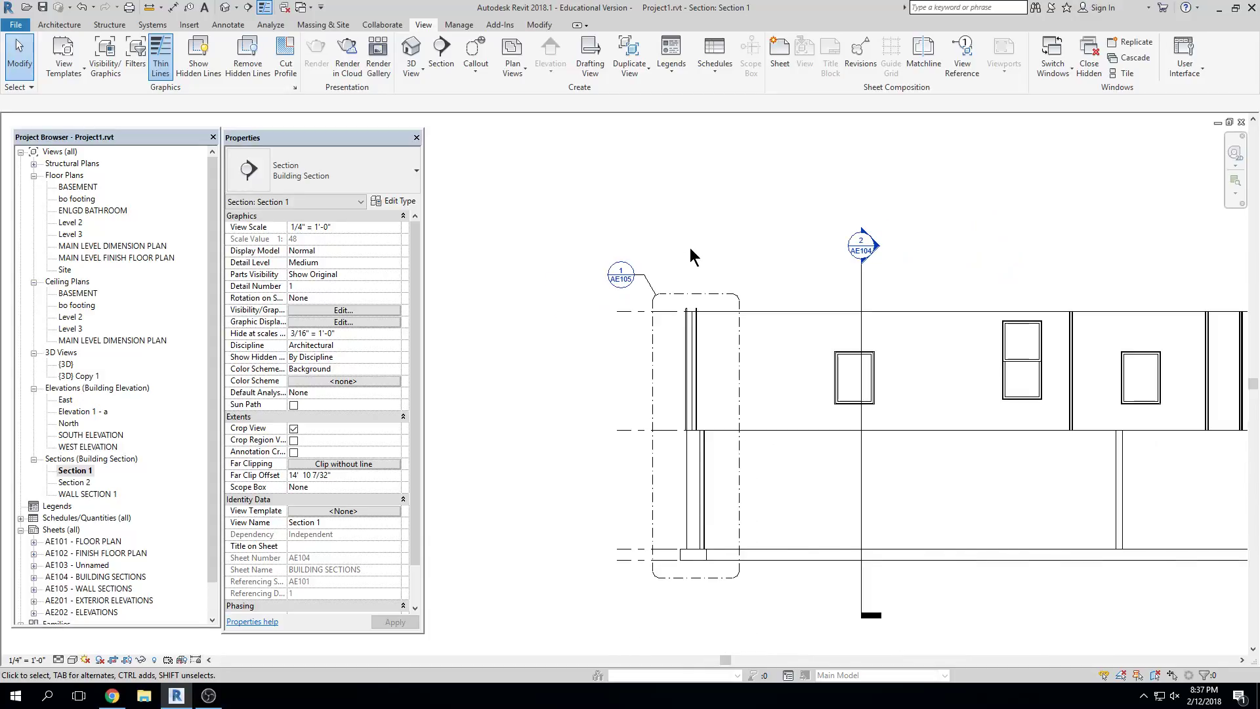
pyautogui.moveTo(754, 236); pyautogui.dragTo(734, 243, button='middle')
pyautogui.moveTo(1041, 219); pyautogui.dragTo(512, 162, button='middle')
pyautogui.moveTo(717, 273); pyautogui.dragTo(788, 273, button='middle')
pyautogui.scroll(-4, 768, 273)
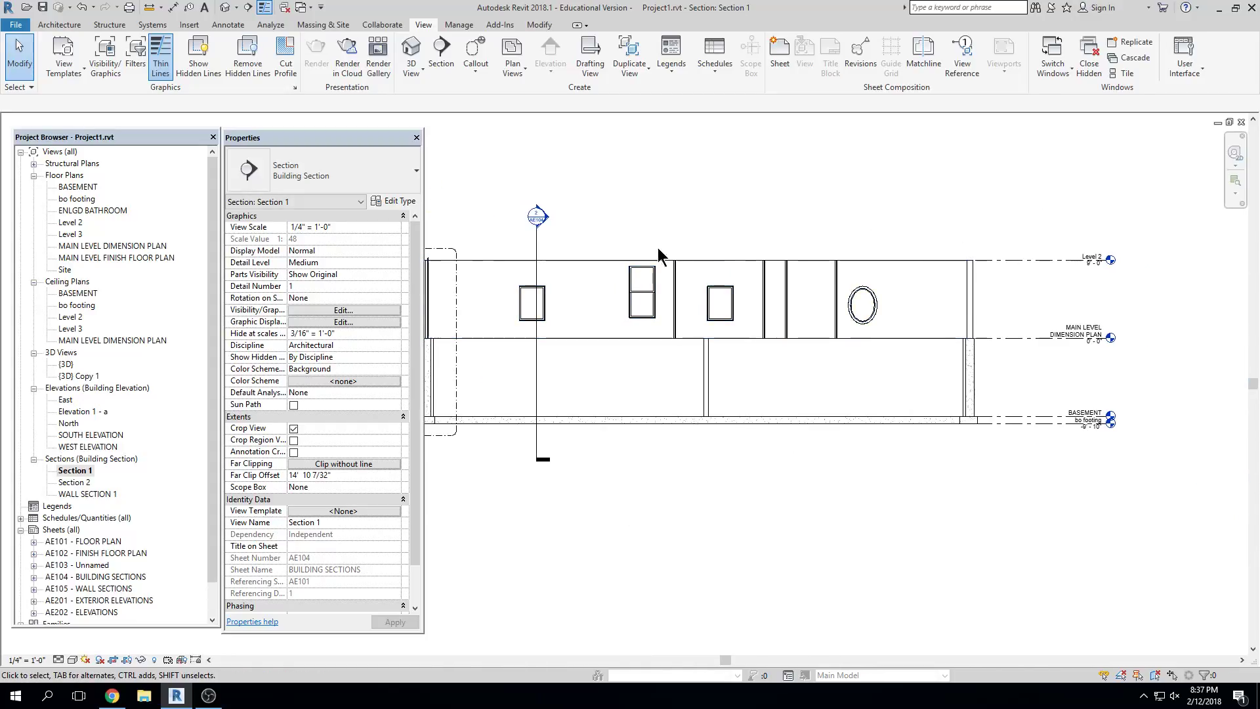
pyautogui.moveTo(666, 251); pyautogui.dragTo(670, 331, button='middle')
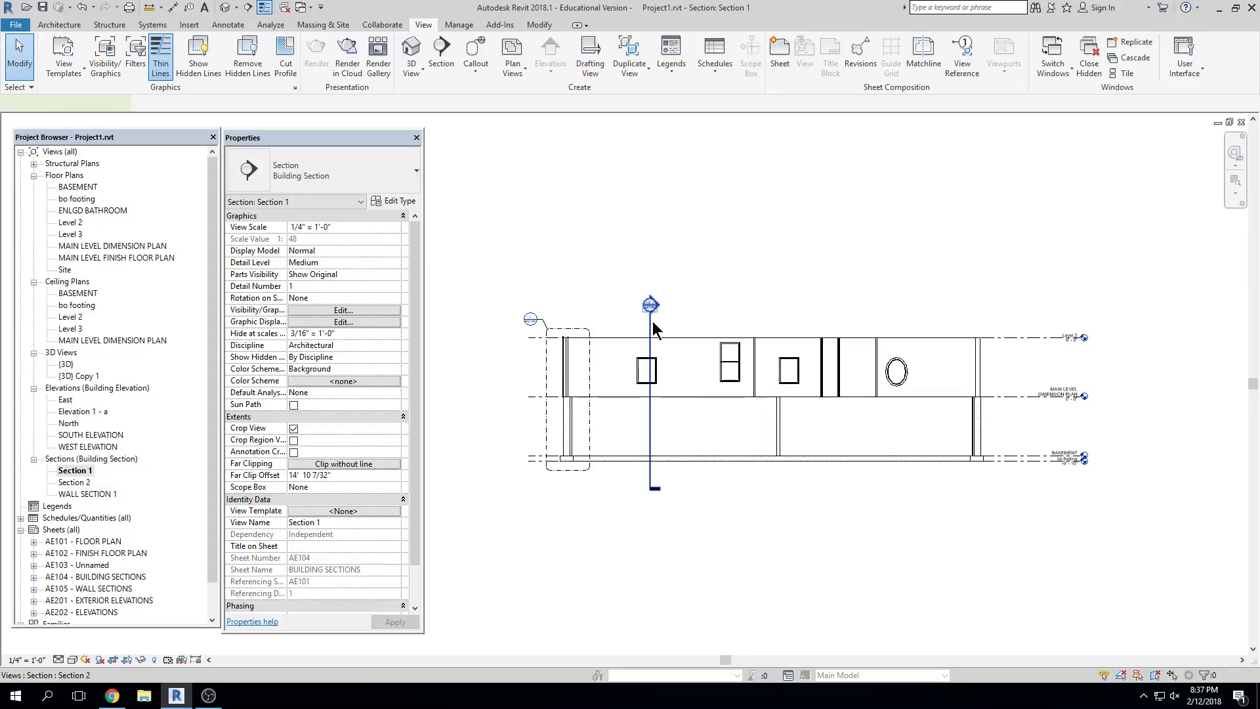
# Lower the head of the Section 2 marker slightly so it sits closer to the Level 2 line
pyautogui.click(653, 321)
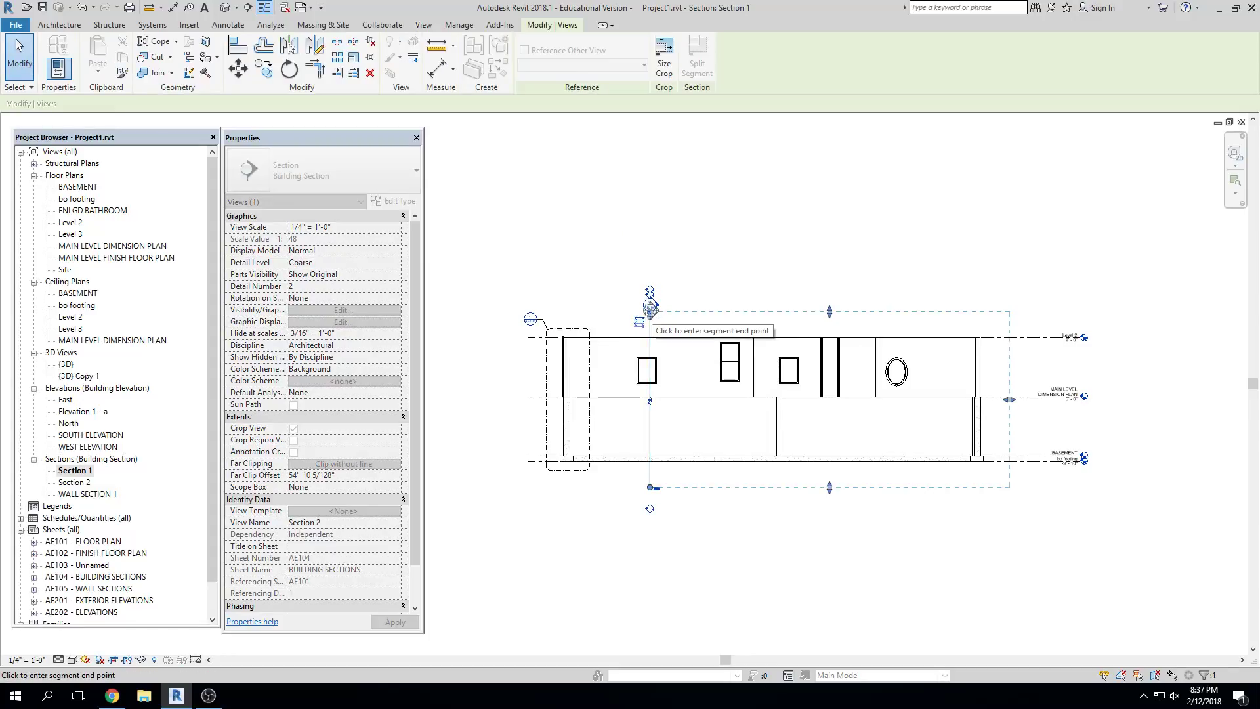
pyautogui.click(808, 284)
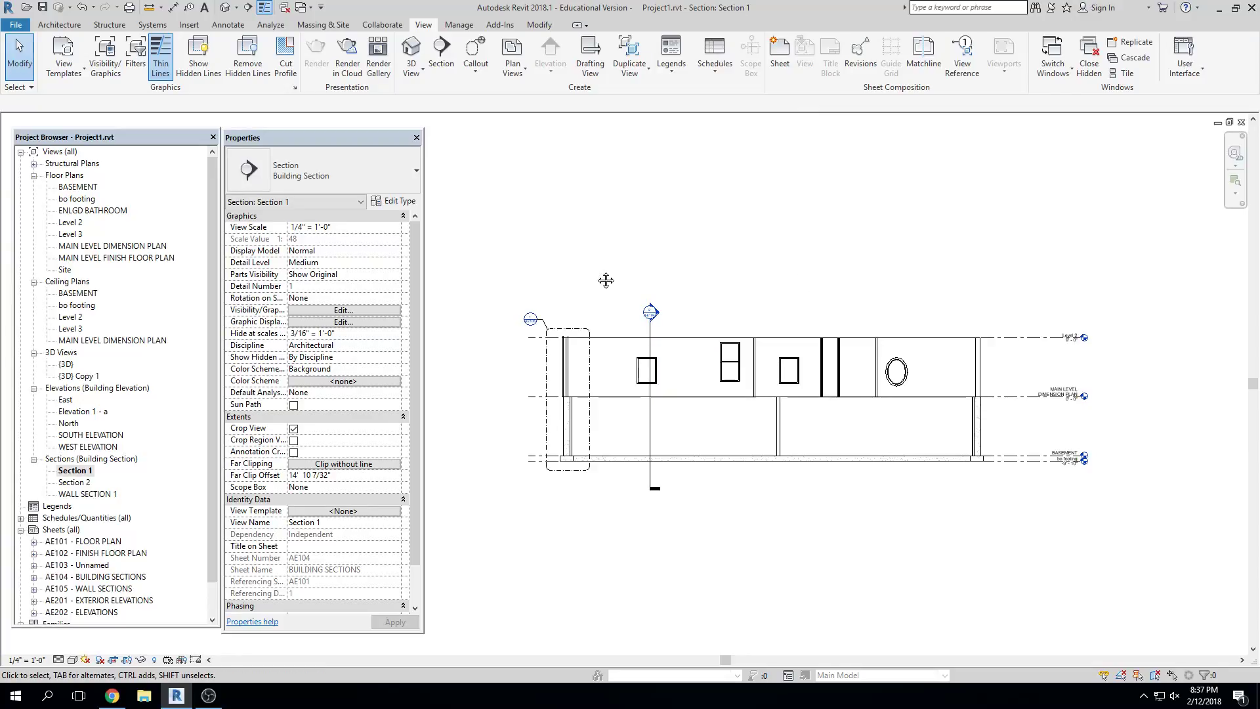
pyautogui.scroll(1, 534, 319)
pyautogui.scroll(1, 535, 319)
pyautogui.moveTo(667, 338); pyautogui.dragTo(608, 340, button='middle')
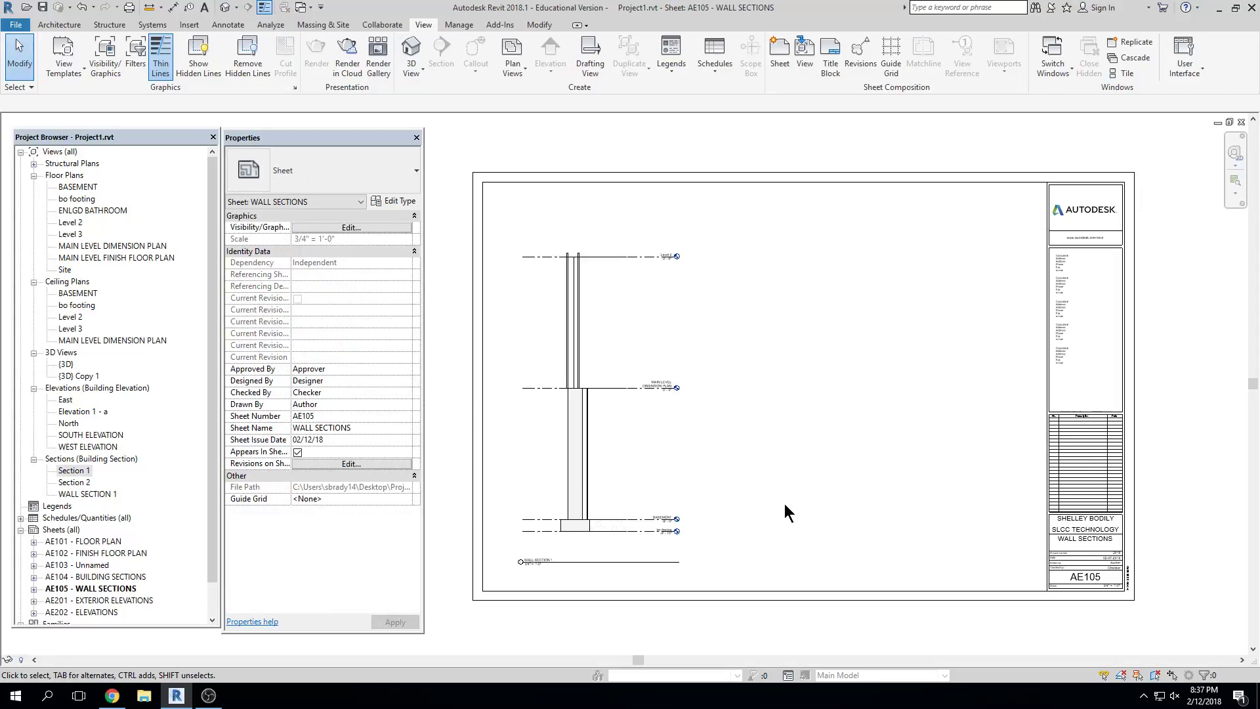
# Open sheet AE104 - BUILDING SECTIONS from the WALL SECTIONS sheet to review its layout
pyautogui.click(785, 506)
pyautogui.scroll(-1, 53, 534)
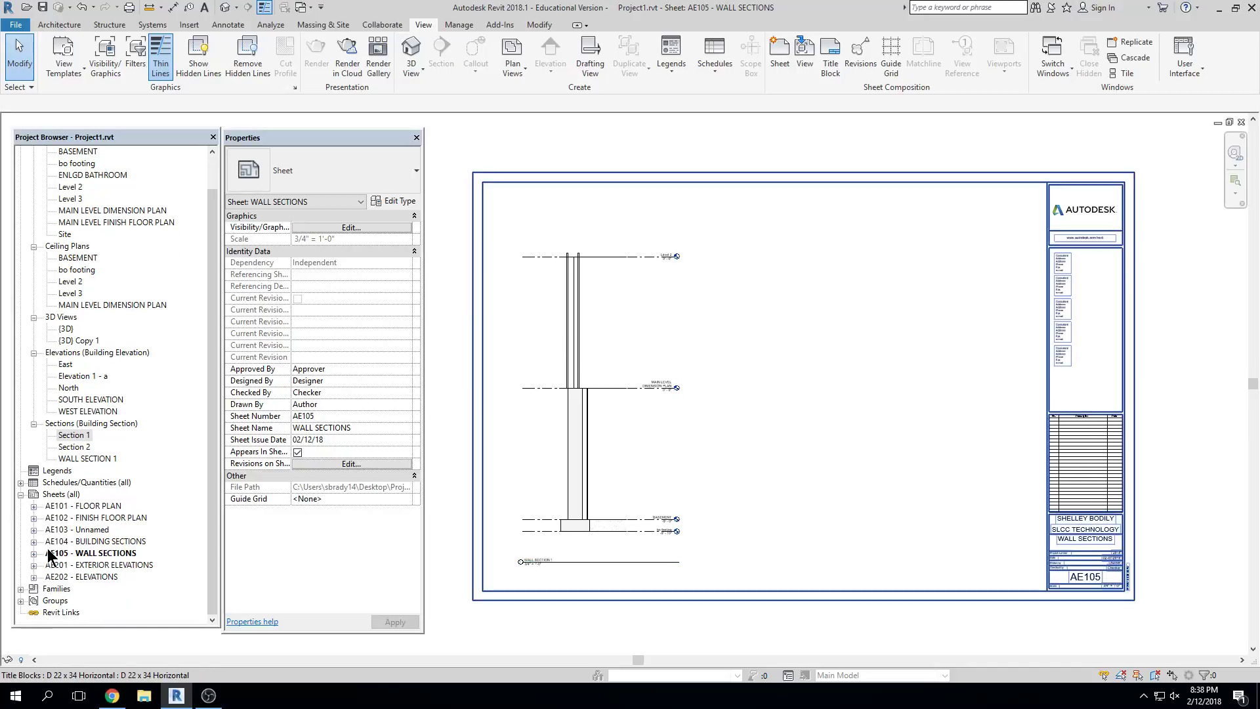
pyautogui.doubleClick(91, 542)
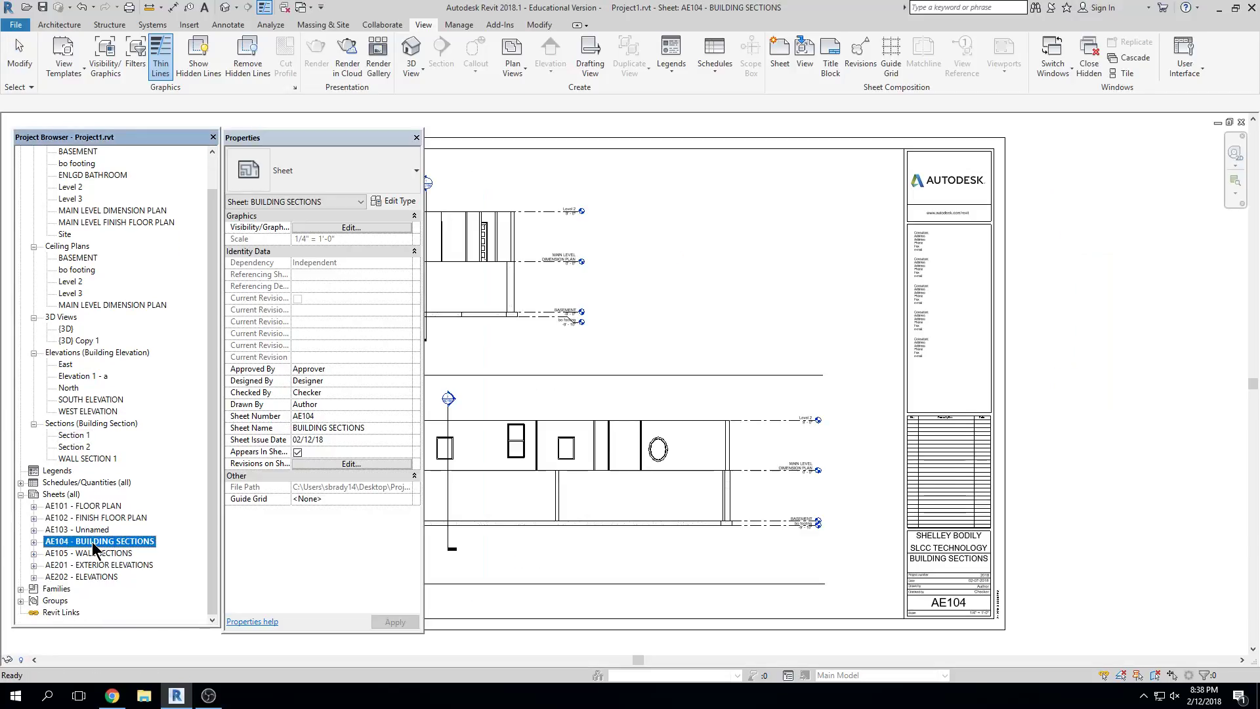
pyautogui.scroll(-2, 686, 454)
pyautogui.moveTo(693, 456); pyautogui.dragTo(822, 455, button='middle')
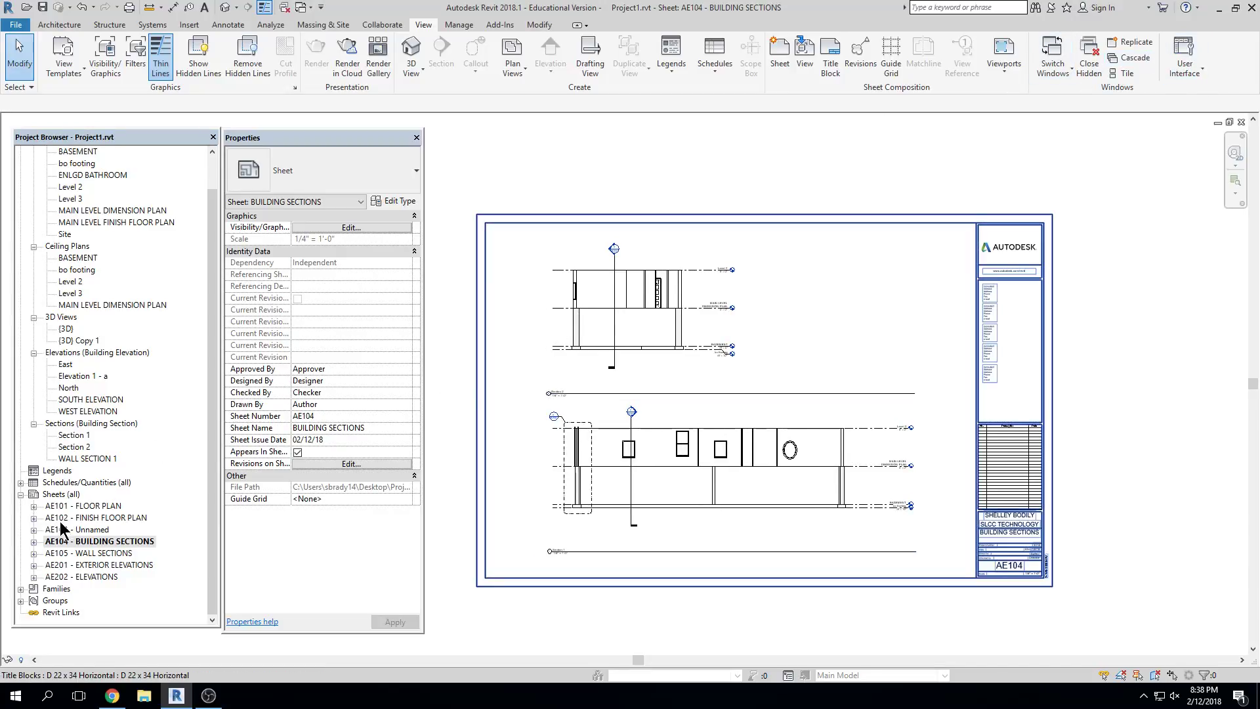
# List the views placed on sheet AE104, open Section 1 from that list, and return to the sheet
pyautogui.click(34, 542)
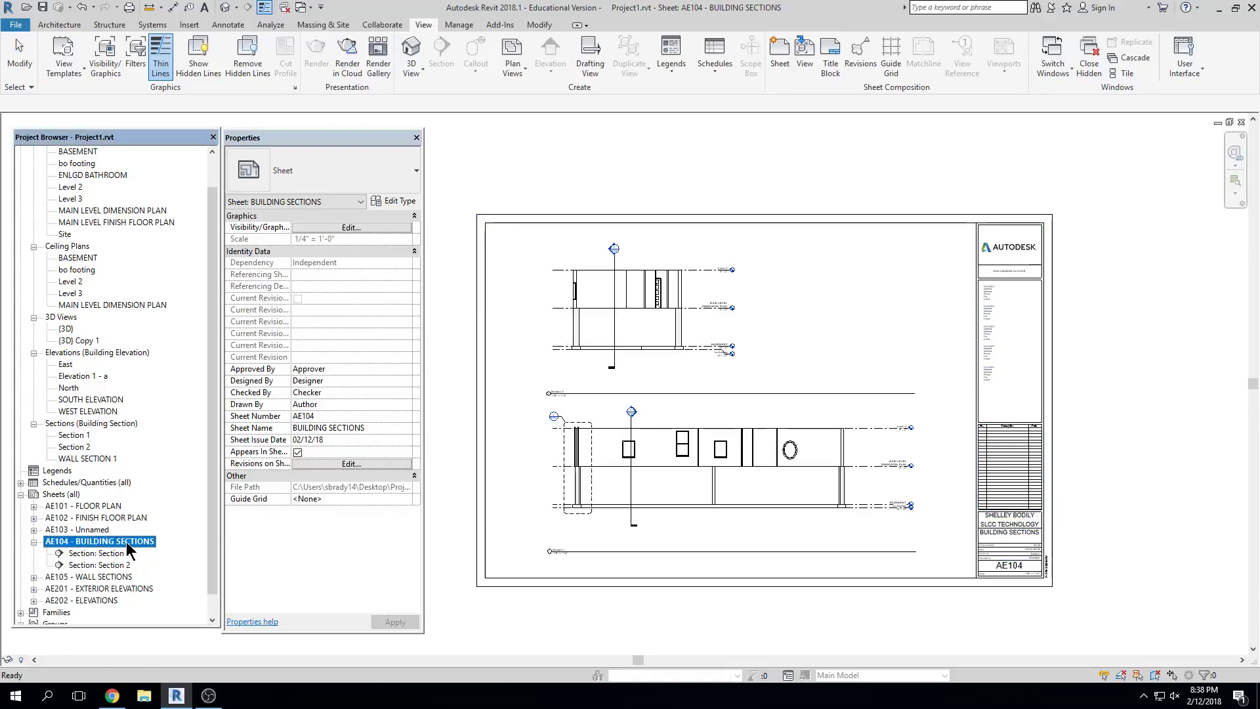
pyautogui.click(102, 554)
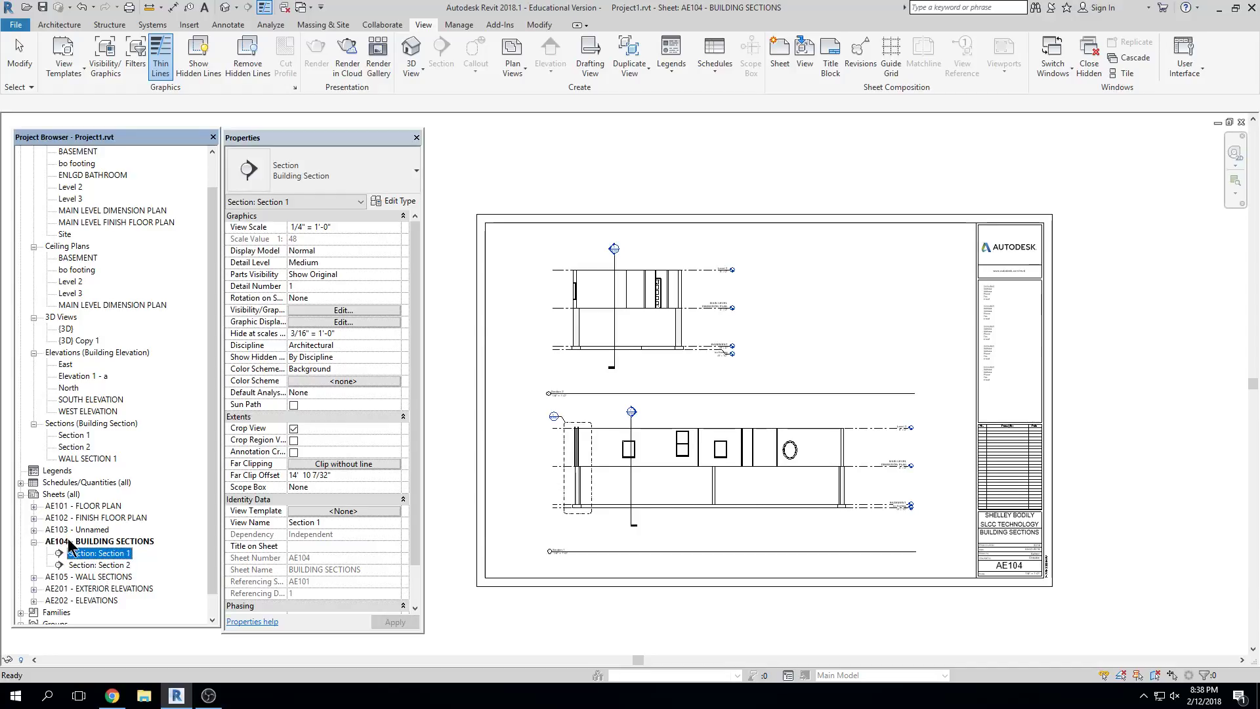
pyautogui.doubleClick(104, 554)
pyautogui.click(102, 564)
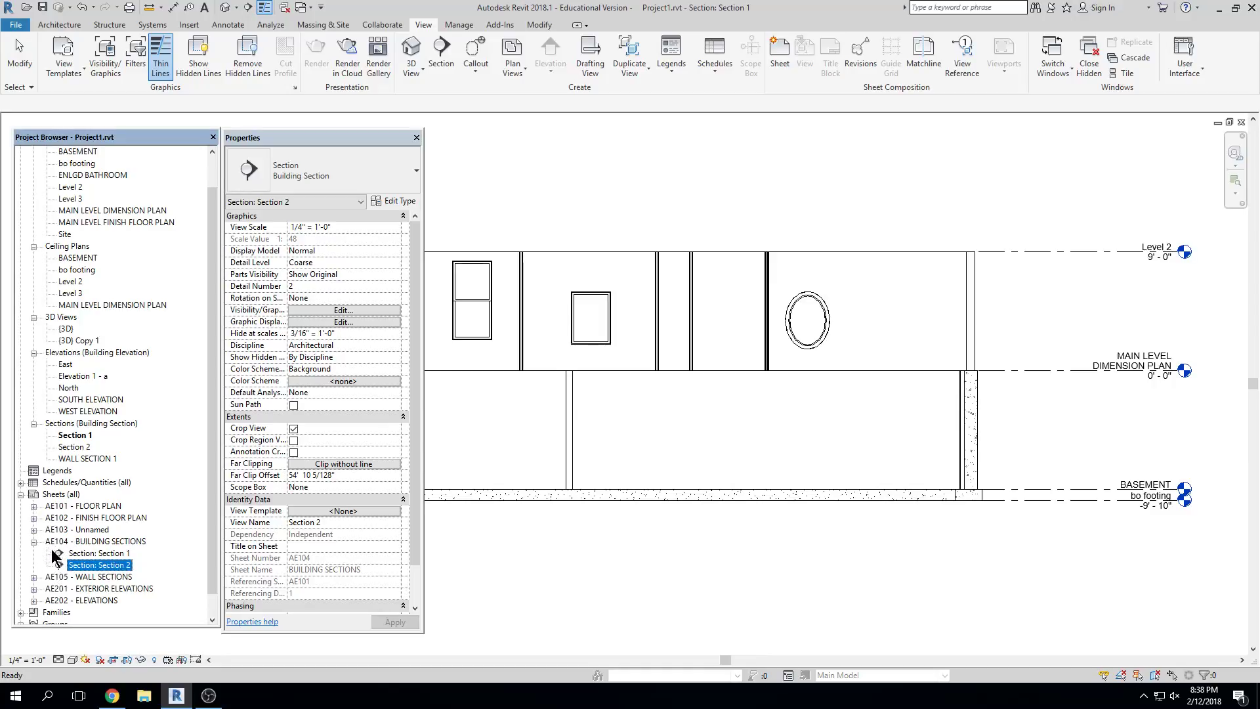
pyautogui.click(82, 543)
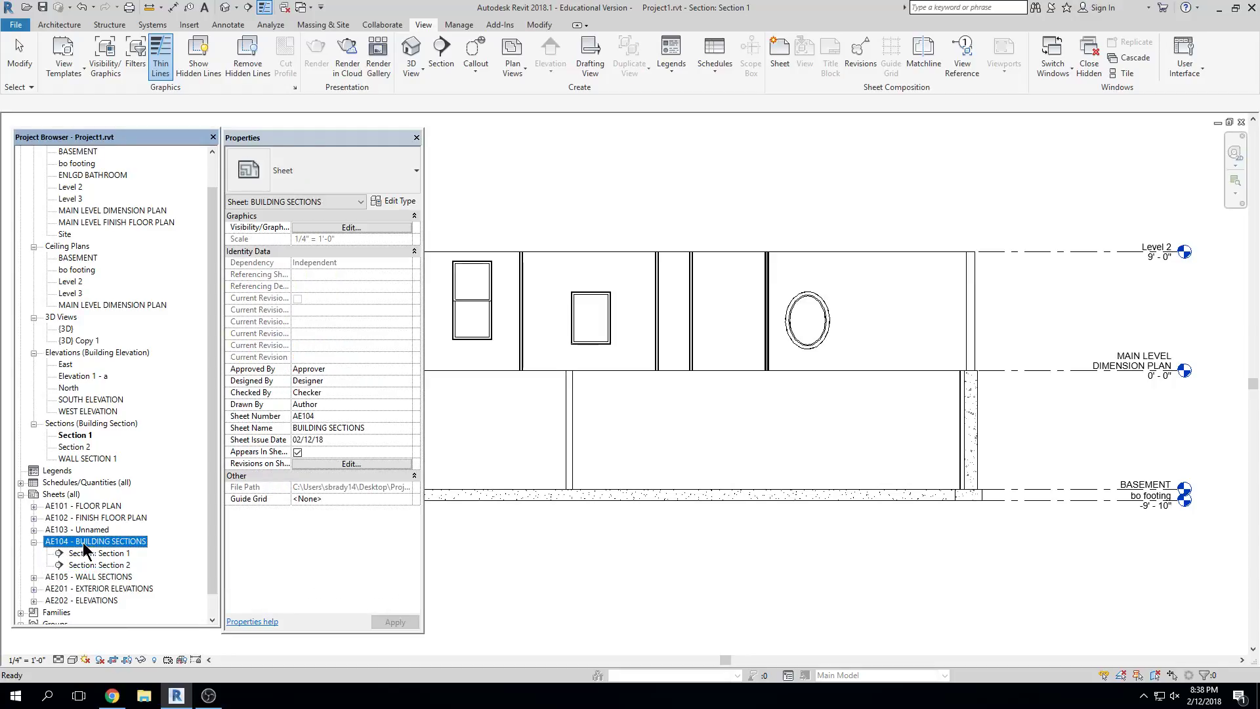
pyautogui.doubleClick(82, 543)
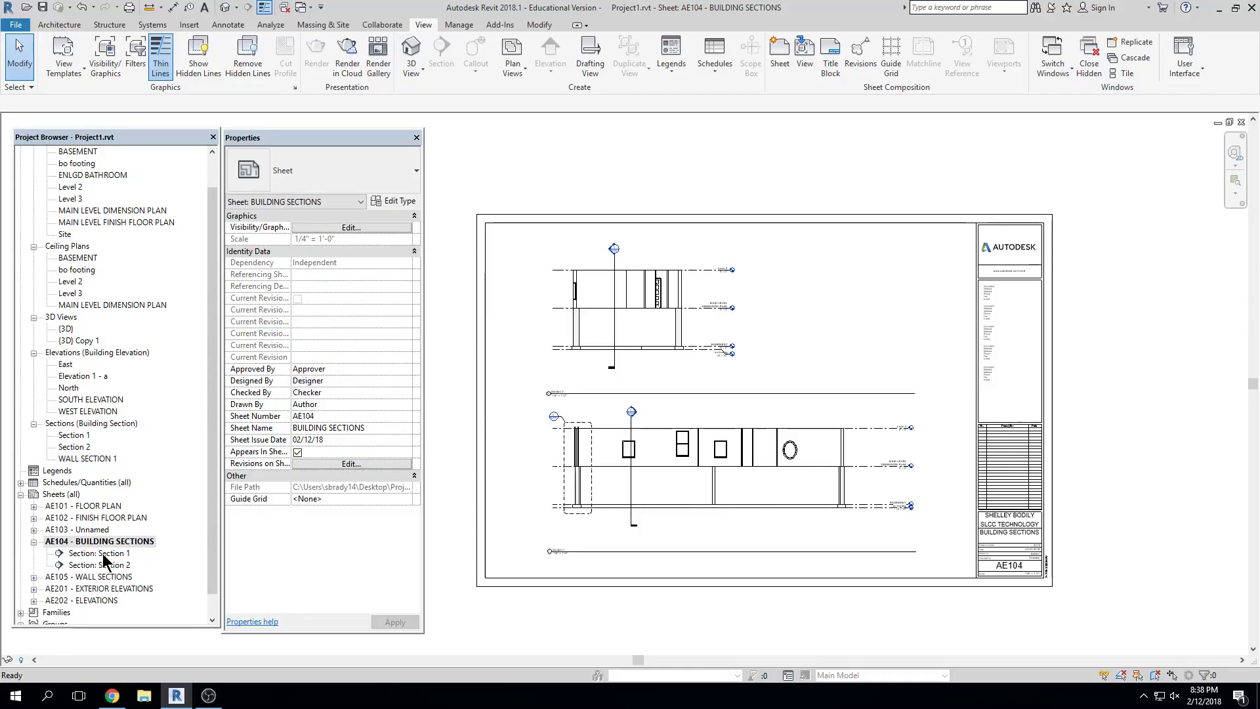
# Move the Section 1 view from sheet AE104 to sheet AE105 - WALL SECTIONS, placing it beside the wall section
pyautogui.click(102, 564)
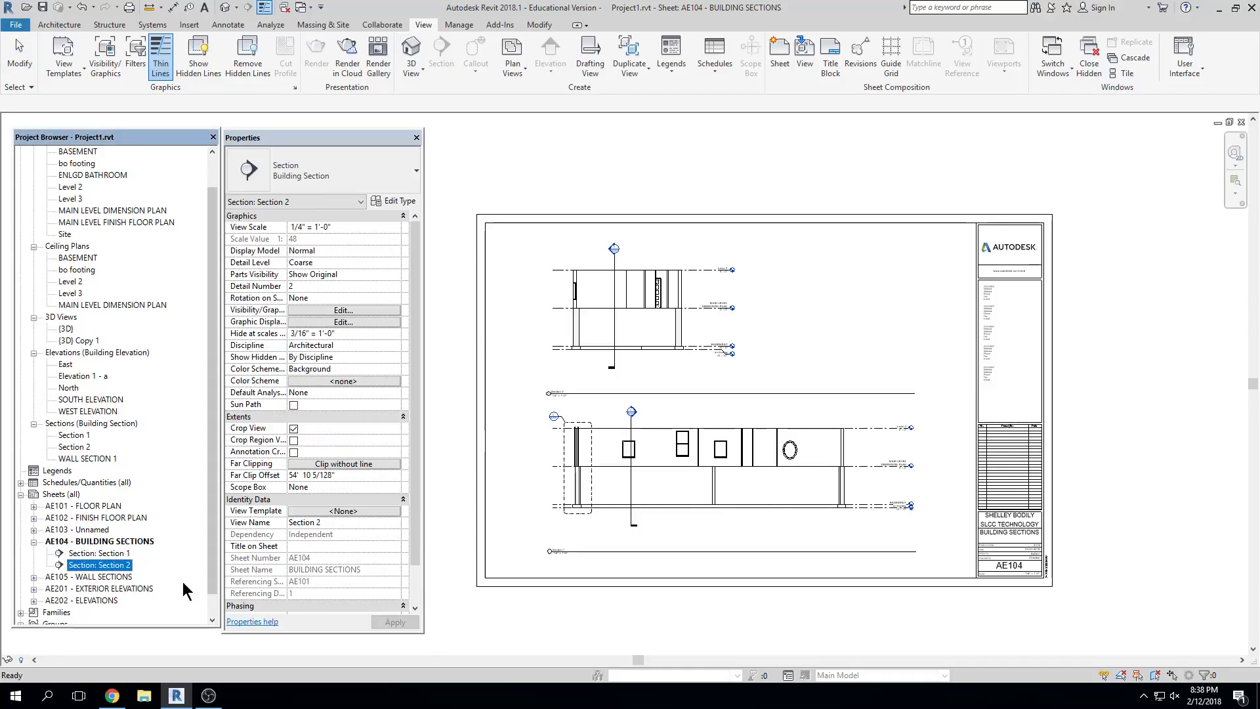
pyautogui.click(34, 577)
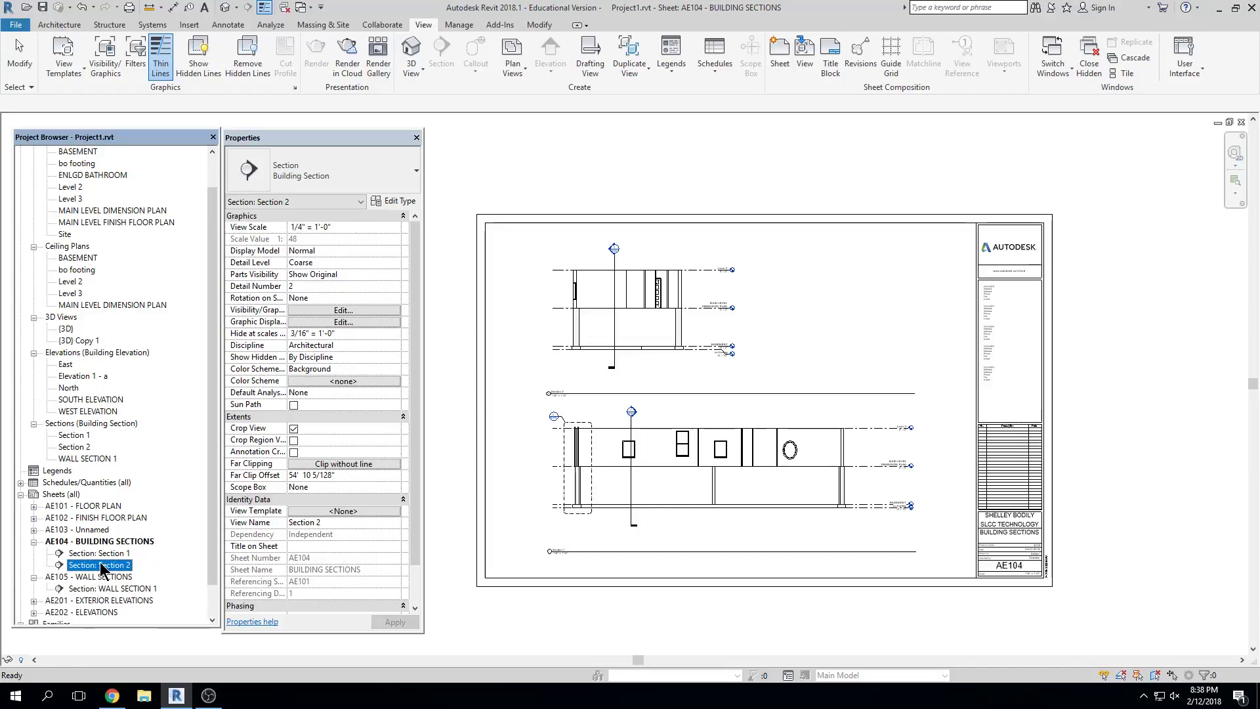
pyautogui.scroll(5, 525, 558)
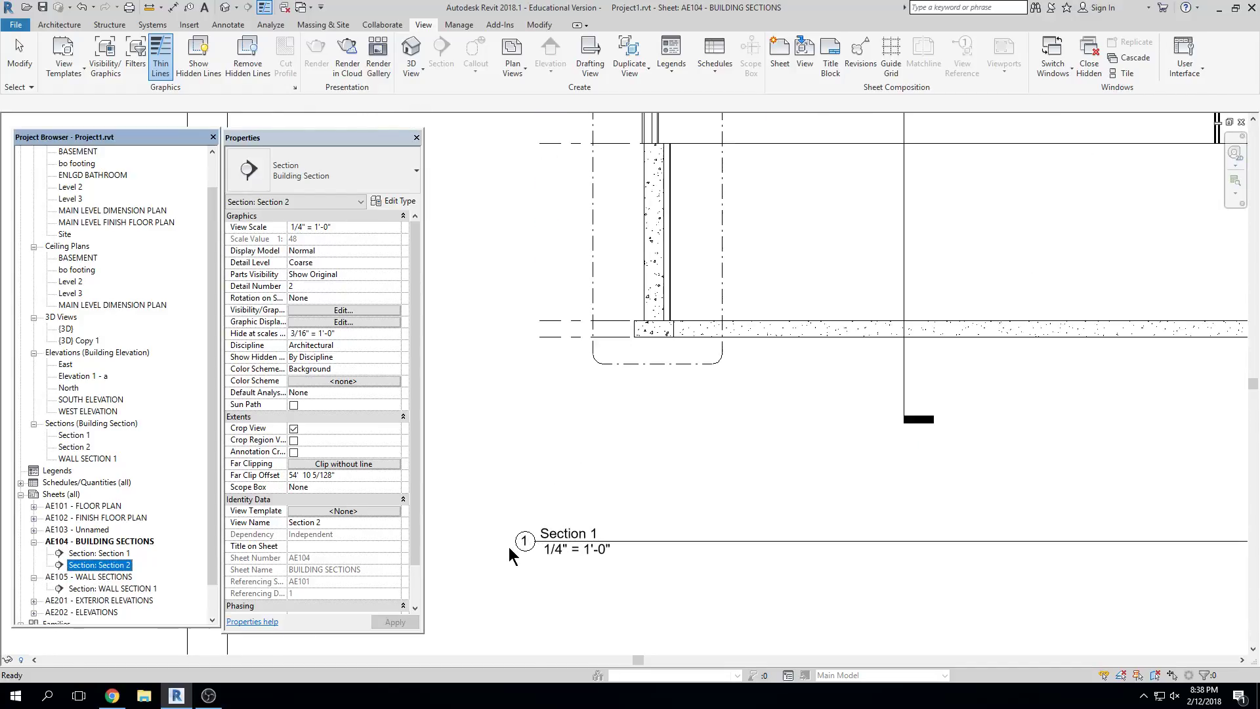
pyautogui.scroll(-5, 513, 544)
pyautogui.click(513, 544)
pyautogui.click(113, 554)
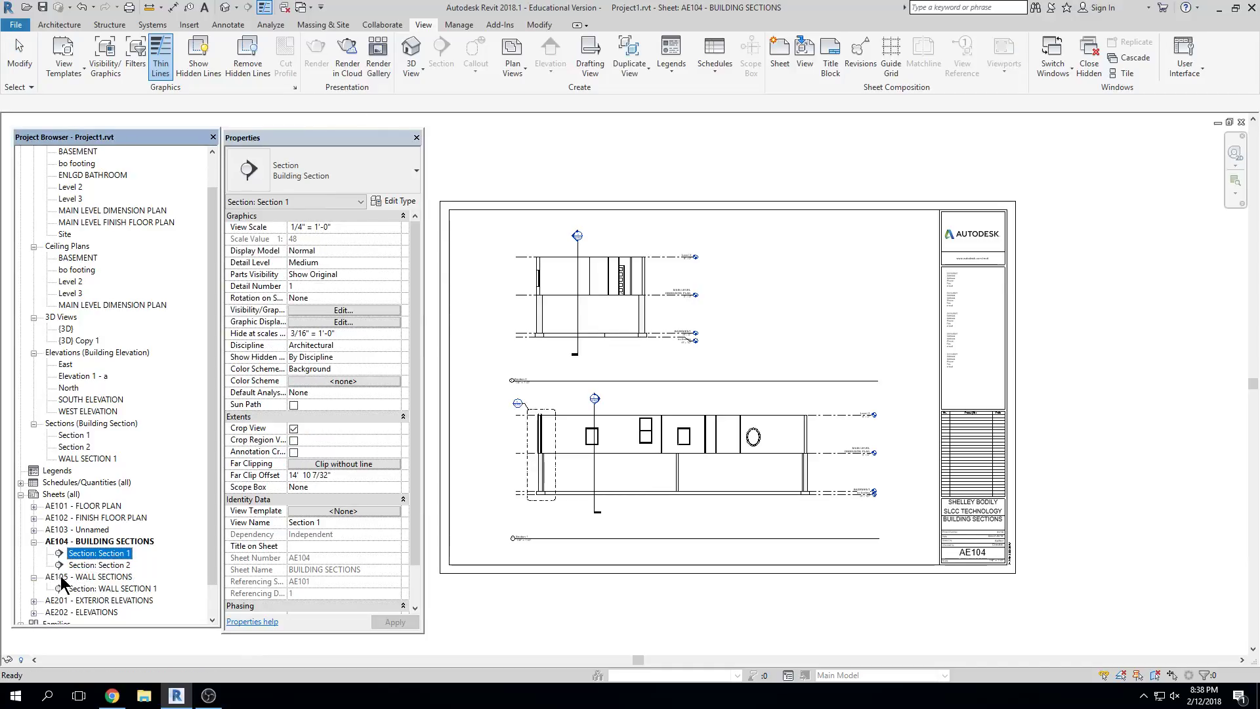
pyautogui.click(118, 576)
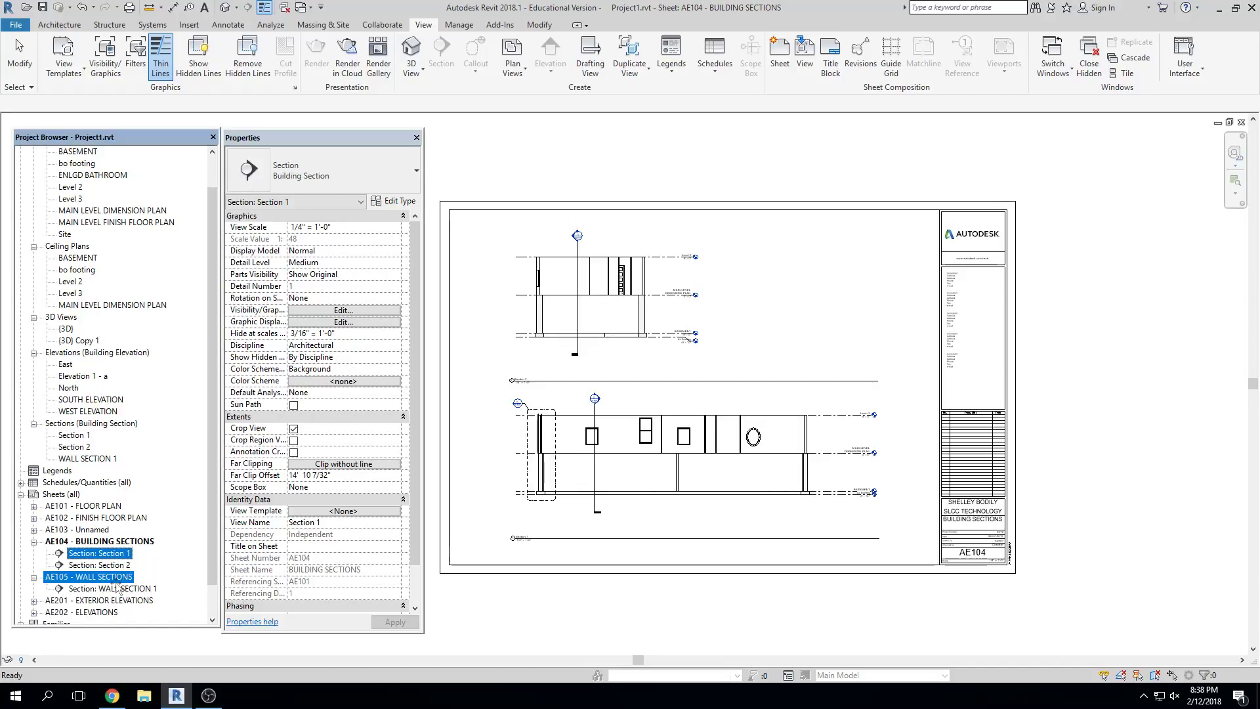
pyautogui.moveTo(116, 582); pyautogui.dragTo(109, 576)
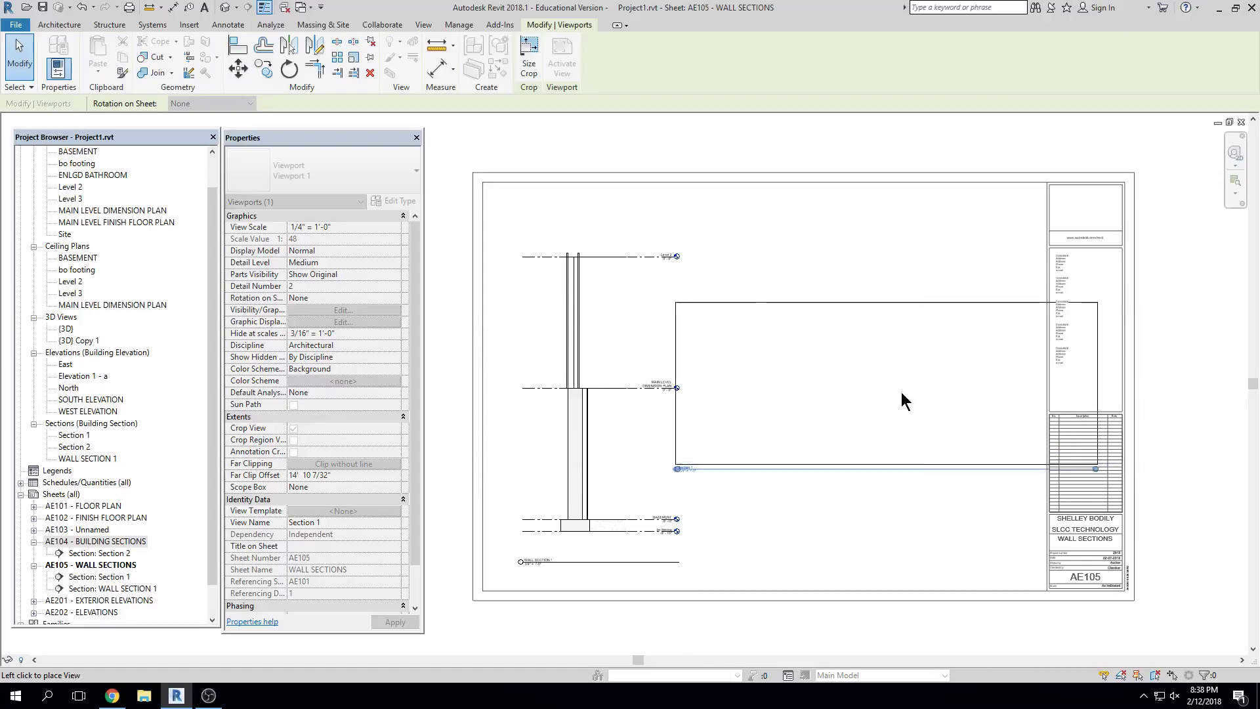
pyautogui.click(900, 480)
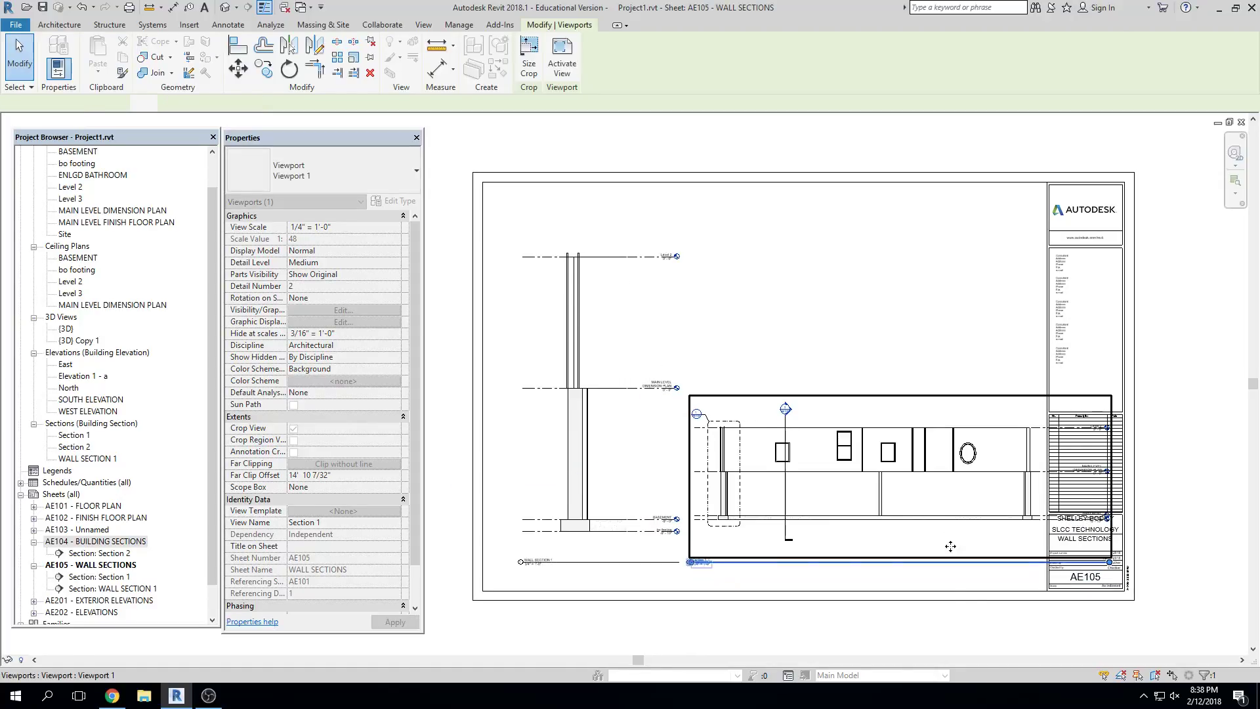
pyautogui.click(729, 583)
# Nudge the WALL SECTION 1 viewport left until it sits close to the sheet's left border line
pyautogui.moveTo(657, 563); pyautogui.dragTo(700, 549, button='middle')
pyautogui.moveTo(657, 482); pyautogui.dragTo(651, 470)
pyautogui.press('Left')
pyautogui.press('Left')
pyautogui.press('Left')
pyautogui.press('Left')
pyautogui.press('Left')
pyautogui.press('Left')
pyautogui.press('Left')
pyautogui.press('Left')
pyautogui.press('Left')
pyautogui.press('Left')
# Nudge the Section 1 viewport left towards the WALL SECTION 1 viewport
pyautogui.click(775, 464)
pyautogui.press('Left')
pyautogui.press('Left')
pyautogui.press('Left')
pyautogui.press('Left')
pyautogui.press('Left')
pyautogui.press('Left')
pyautogui.press('Left')
pyautogui.press('Left')
pyautogui.press('Left')
pyautogui.press('Left')
pyautogui.press('Left')
pyautogui.press('Left')
# Activate the WALL SECTION 1 view on the sheet and narrow its crop region from both sides around the wall
pyautogui.doubleClick(627, 419)
pyautogui.scroll(2, 666, 258)
pyautogui.scroll(1, 667, 247)
pyautogui.scroll(-2, 628, 319)
pyautogui.moveTo(628, 319); pyautogui.dragTo(694, 282, button='middle')
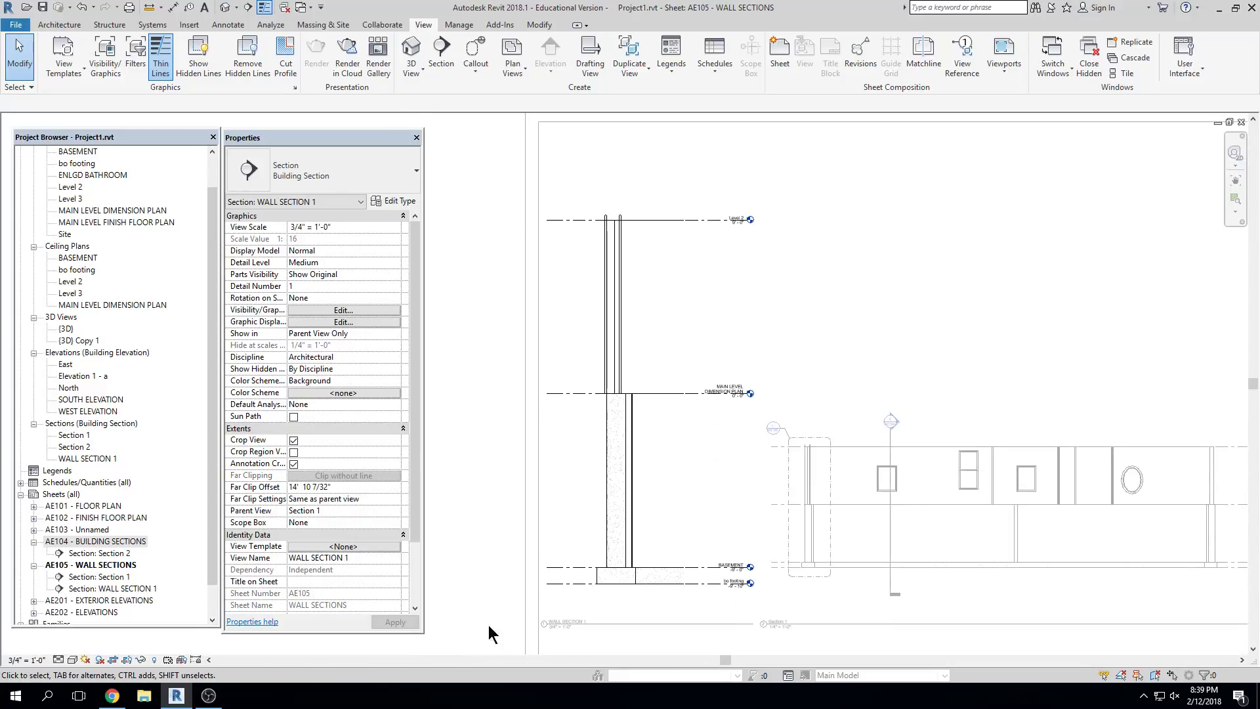
pyautogui.click(127, 659)
pyautogui.click(683, 357)
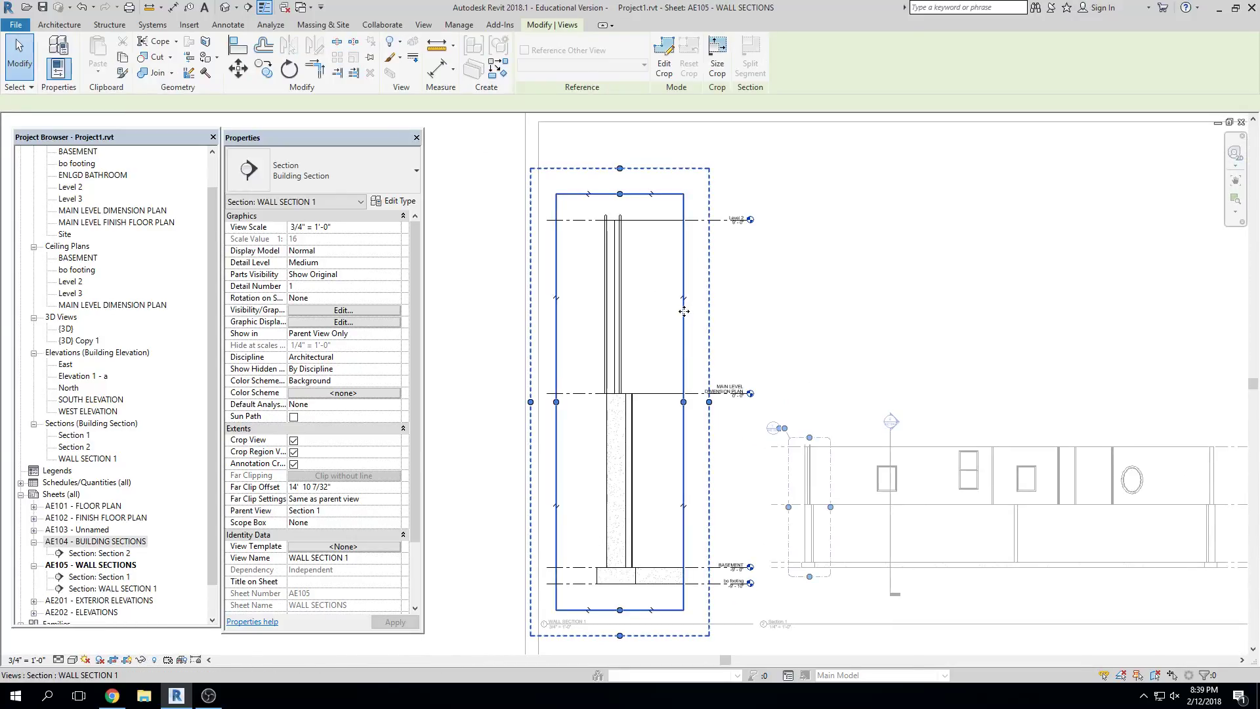
pyautogui.moveTo(683, 402); pyautogui.dragTo(653, 402)
pyautogui.moveTo(559, 378); pyautogui.dragTo(568, 377)
pyautogui.click(810, 331)
# Hide the crop region of the WALL SECTION 1 view and return to the sheet
pyautogui.doubleClick(667, 348)
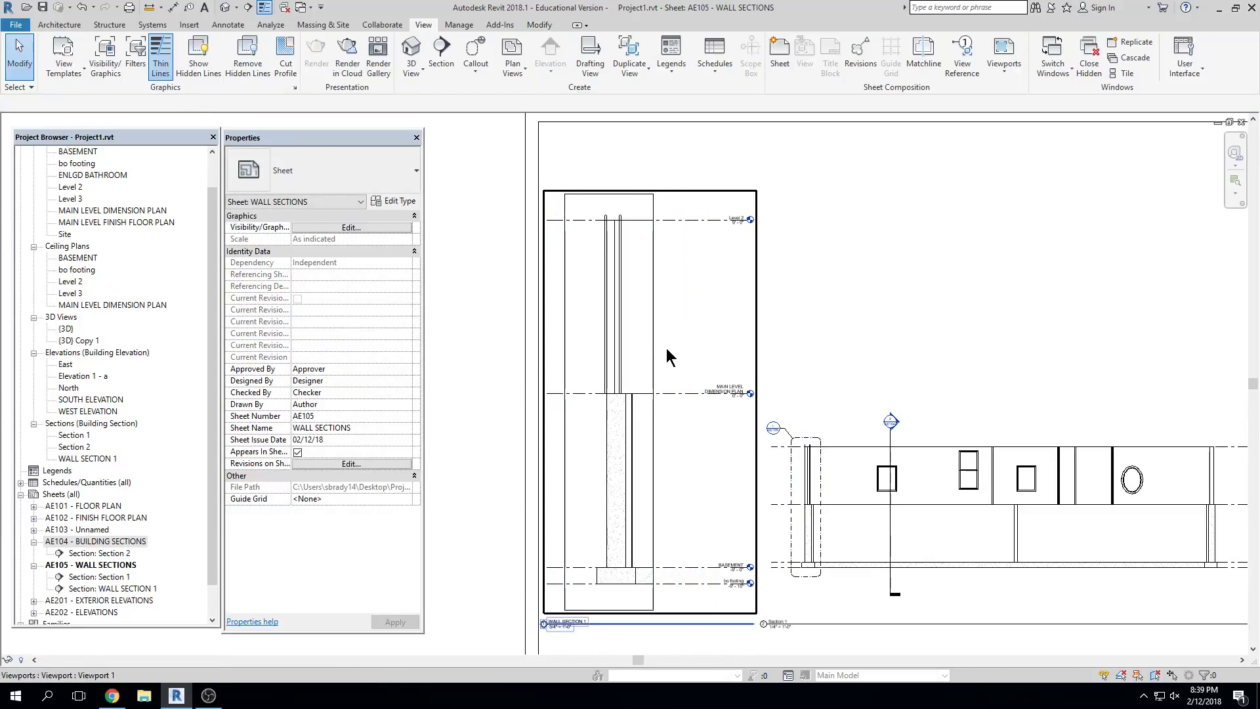
pyautogui.click(126, 660)
pyautogui.doubleClick(854, 286)
# Pull the level heads in the WALL SECTION 1 view closer to the wall and return to the sheet
pyautogui.doubleClick(703, 344)
pyautogui.click(726, 388)
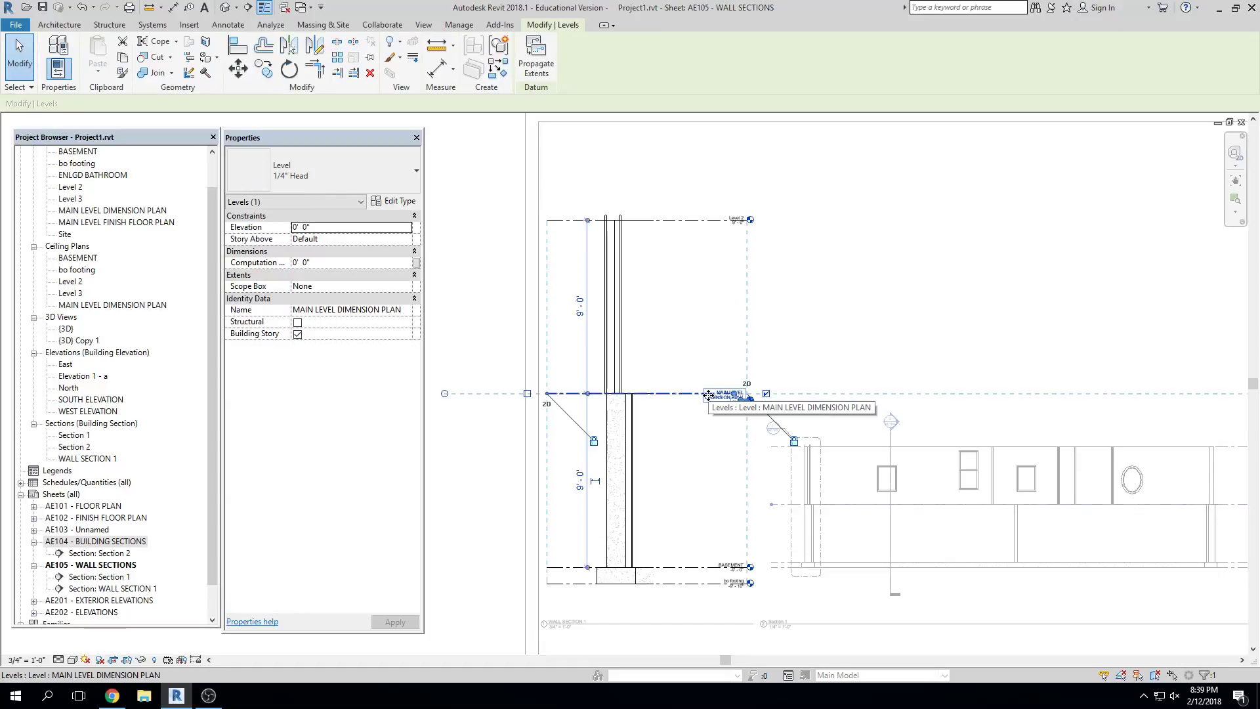
pyautogui.scroll(2, 735, 387)
pyautogui.press('Escape')
pyautogui.scroll(-3, 733, 389)
pyautogui.moveTo(733, 390); pyautogui.dragTo(735, 260, button='middle')
pyautogui.scroll(1, 733, 342)
pyautogui.click(733, 343)
pyautogui.scroll(4, 739, 351)
pyautogui.scroll(1, 736, 353)
pyautogui.moveTo(736, 261); pyautogui.dragTo(668, 264)
pyautogui.scroll(-3, 696, 262)
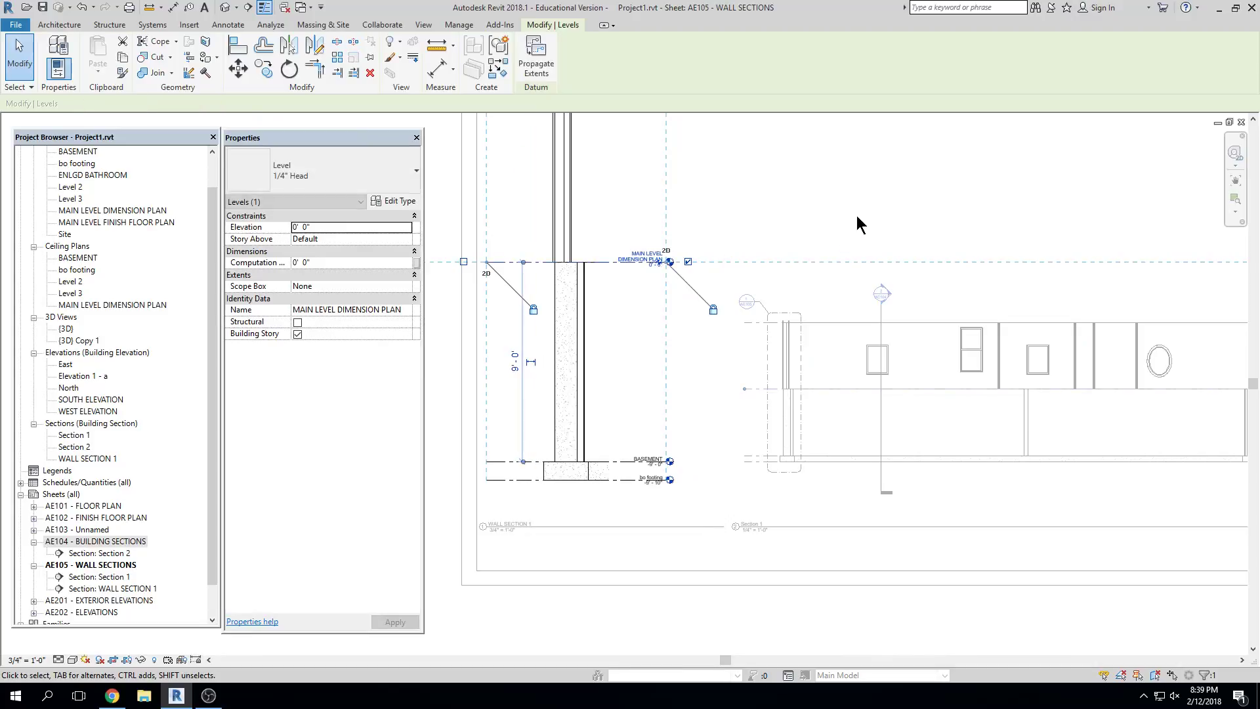
pyautogui.doubleClick(856, 215)
# Shorten the WALL SECTION 1 viewport's title line to match the narrowed view
pyautogui.click(846, 322)
pyautogui.click(605, 427)
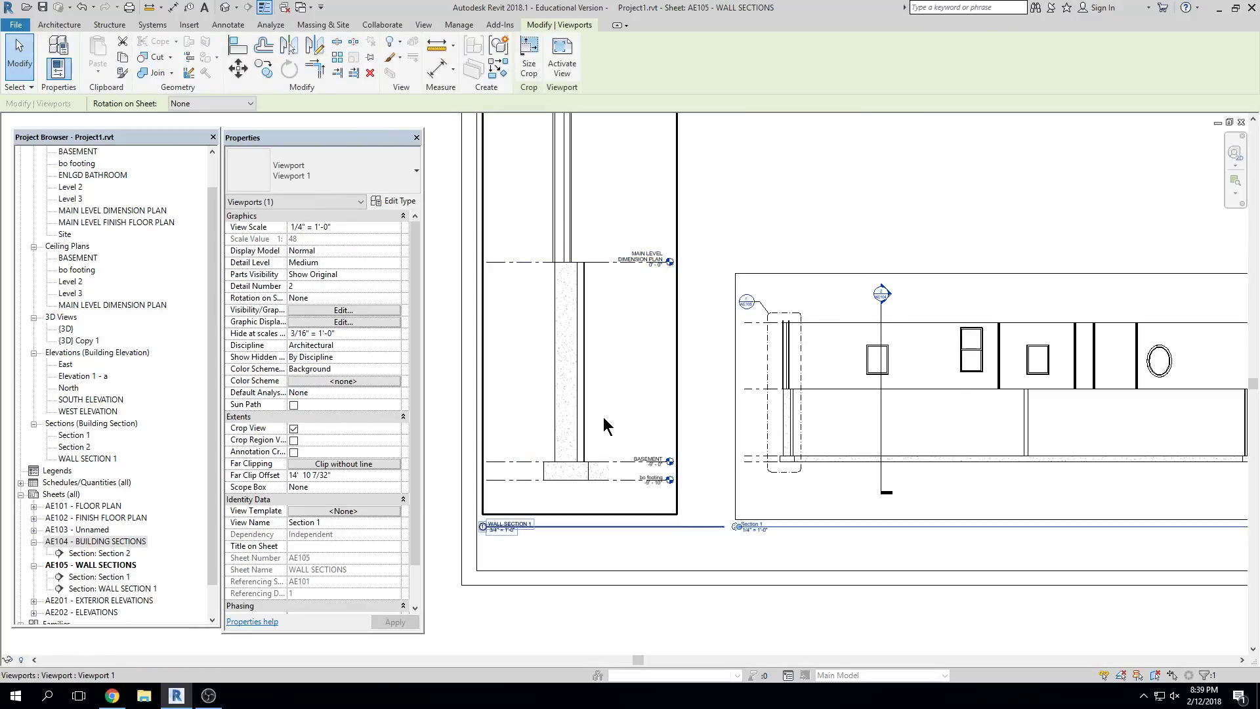
pyautogui.moveTo(726, 527); pyautogui.dragTo(675, 527)
# Nudge the Section 1 viewport left beside WALL SECTION 1 so it clears the title block
pyautogui.click(837, 373)
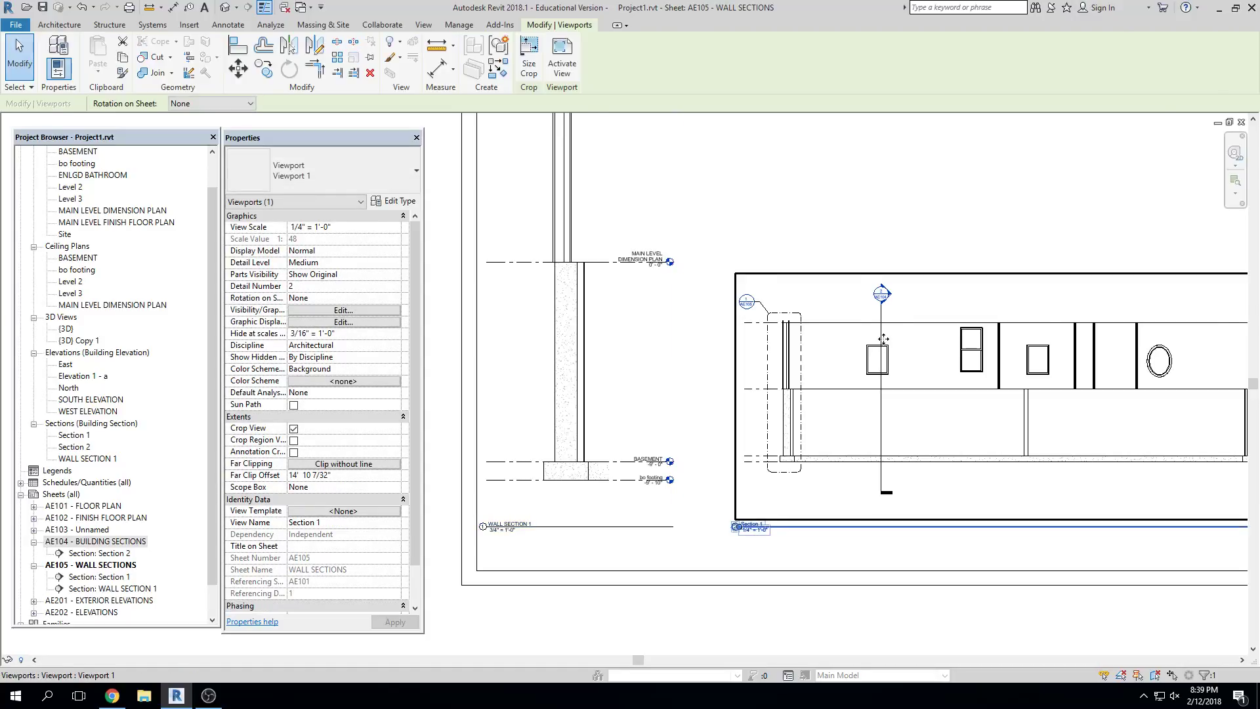
pyautogui.scroll(-2, 857, 336)
pyautogui.press('Left')
pyautogui.press('Left')
pyautogui.press('Left')
pyautogui.press('Left')
pyautogui.press('Left')
pyautogui.press('Left')
pyautogui.press('Left')
pyautogui.press('Left')
pyautogui.press('Left')
pyautogui.press('Left')
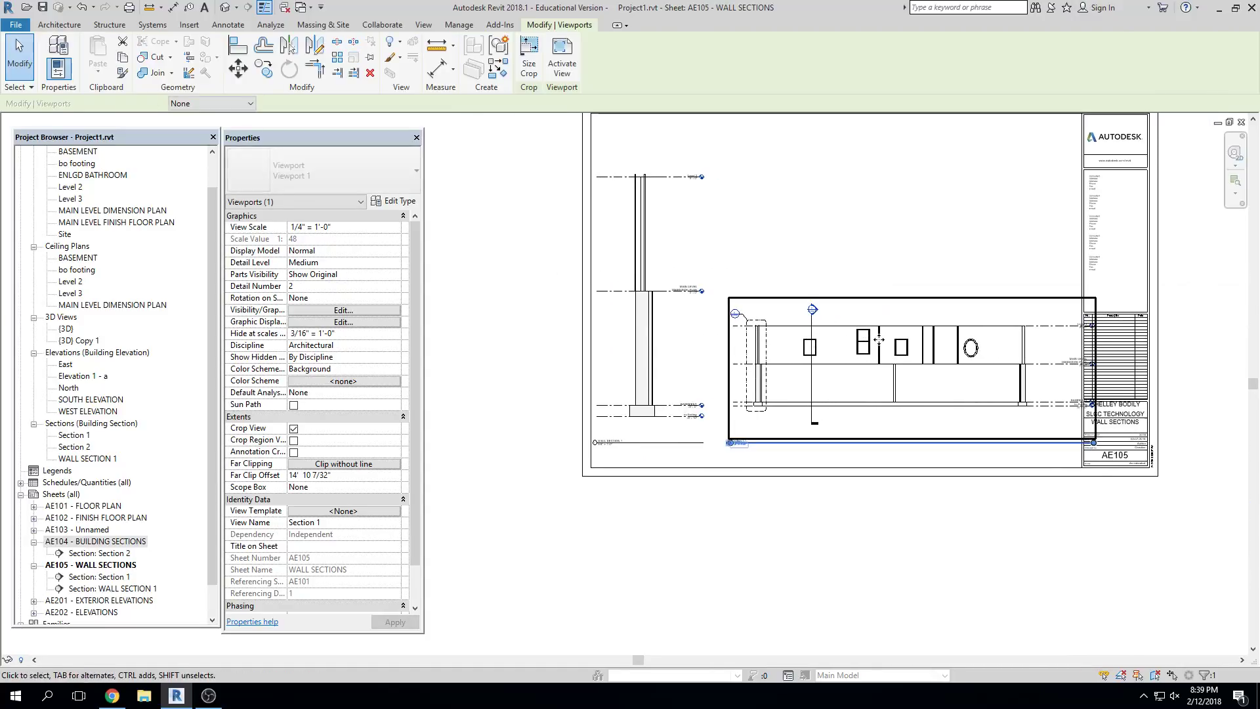
pyautogui.press('Left')
pyautogui.press('Left')
pyautogui.press('Left')
pyautogui.press('Left')
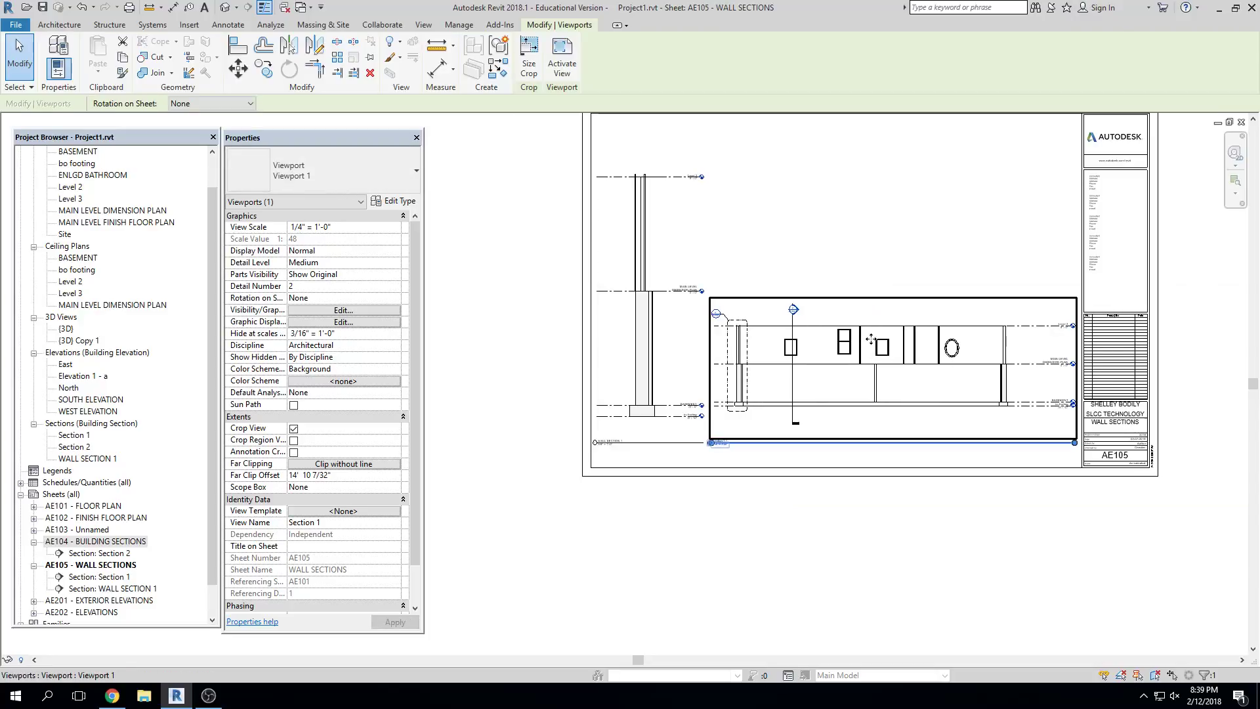
pyautogui.moveTo(1043, 470); pyautogui.dragTo(995, 466, button='middle')
pyautogui.click(813, 594)
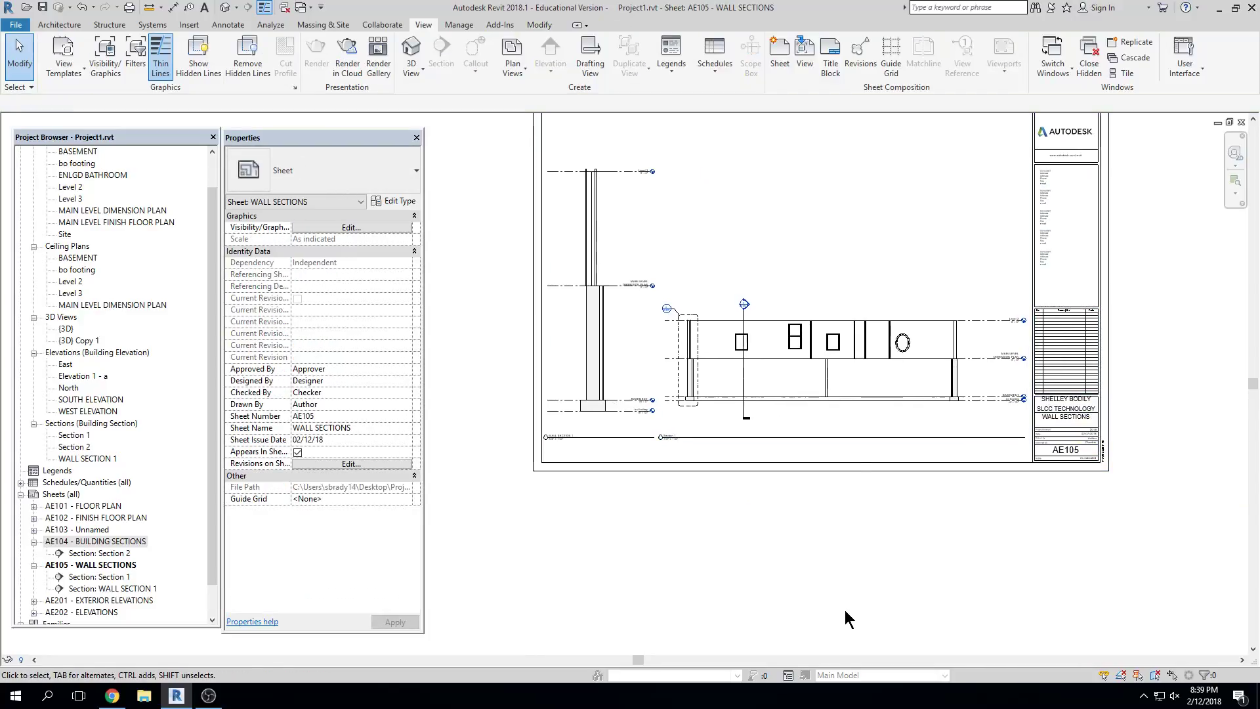
# Nudge the Section 1 viewport down so its basement level lines up with the one in WALL SECTION 1
pyautogui.scroll(3, 700, 489)
pyautogui.scroll(5, 651, 396)
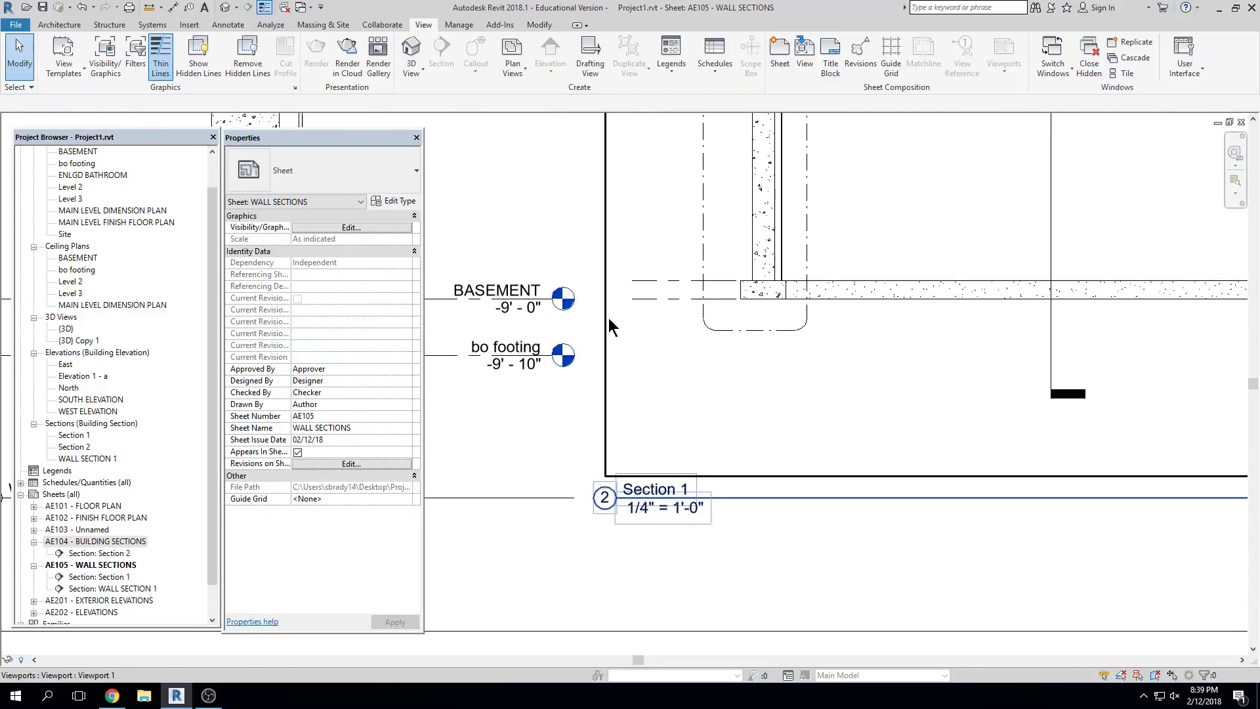
pyautogui.scroll(-2, 820, 312)
pyautogui.click(844, 245)
pyautogui.moveTo(844, 245)
pyautogui.mouseDown()
pyautogui.moveTo(848, 281)
pyautogui.moveTo(846, 245)
pyautogui.mouseUp()
pyautogui.scroll(2, 745, 297)
pyautogui.press('Down')
pyautogui.press('Down')
pyautogui.press('Down')
pyautogui.press('Down')
pyautogui.press('Down')
pyautogui.press('Down')
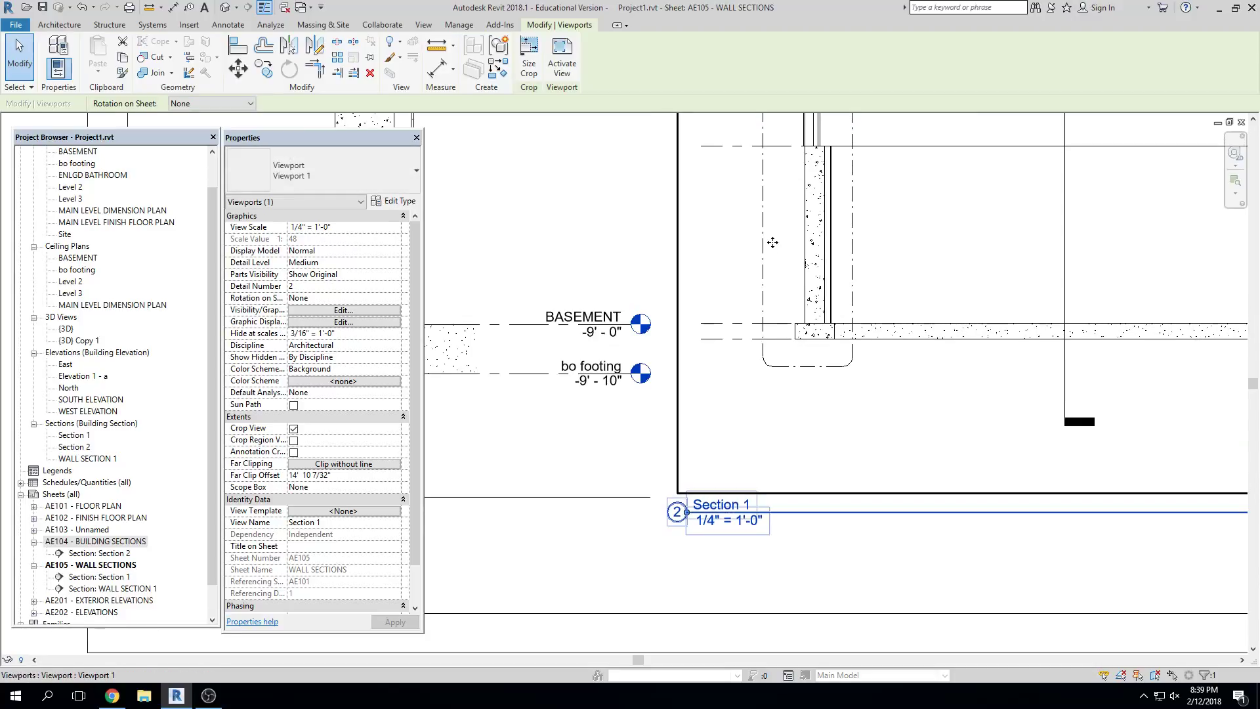
pyautogui.press('Escape')
# Rotate the Section 1 viewport 90° Clockwise on the sheet and undo the rotation
pyautogui.scroll(-3, 1181, 295)
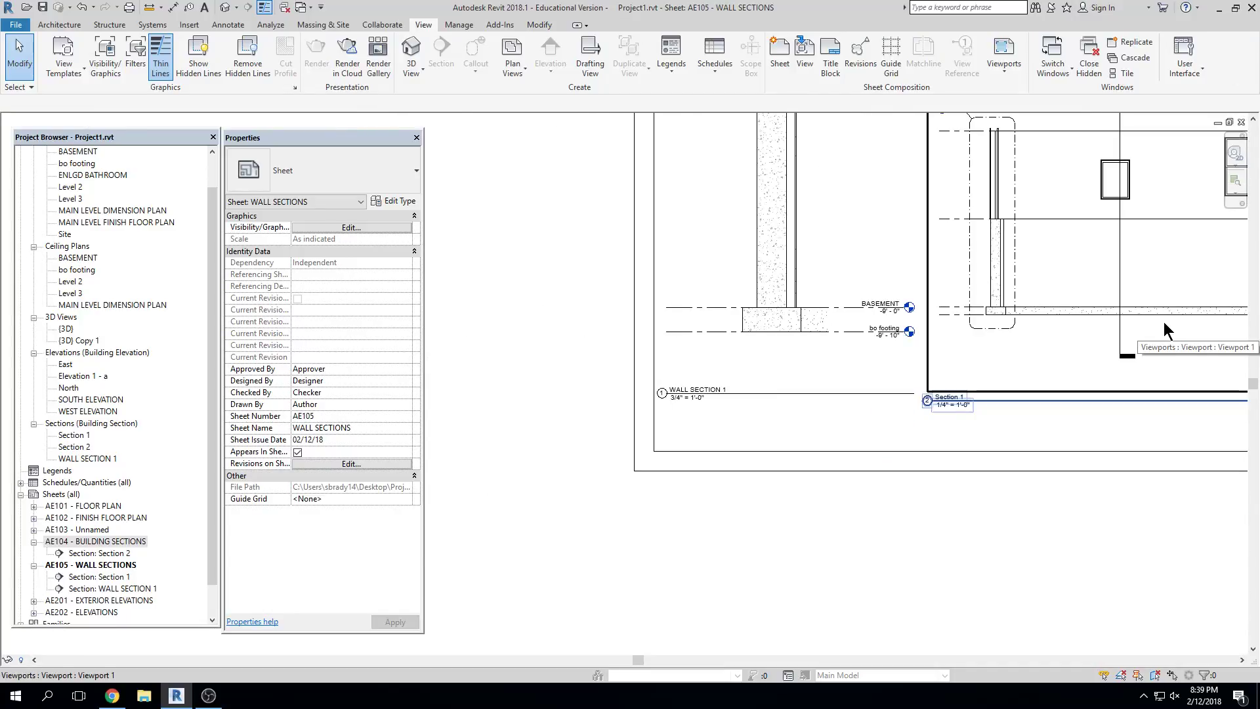
pyautogui.scroll(-2, 1164, 321)
pyautogui.moveTo(1164, 321); pyautogui.dragTo(854, 432, button='middle')
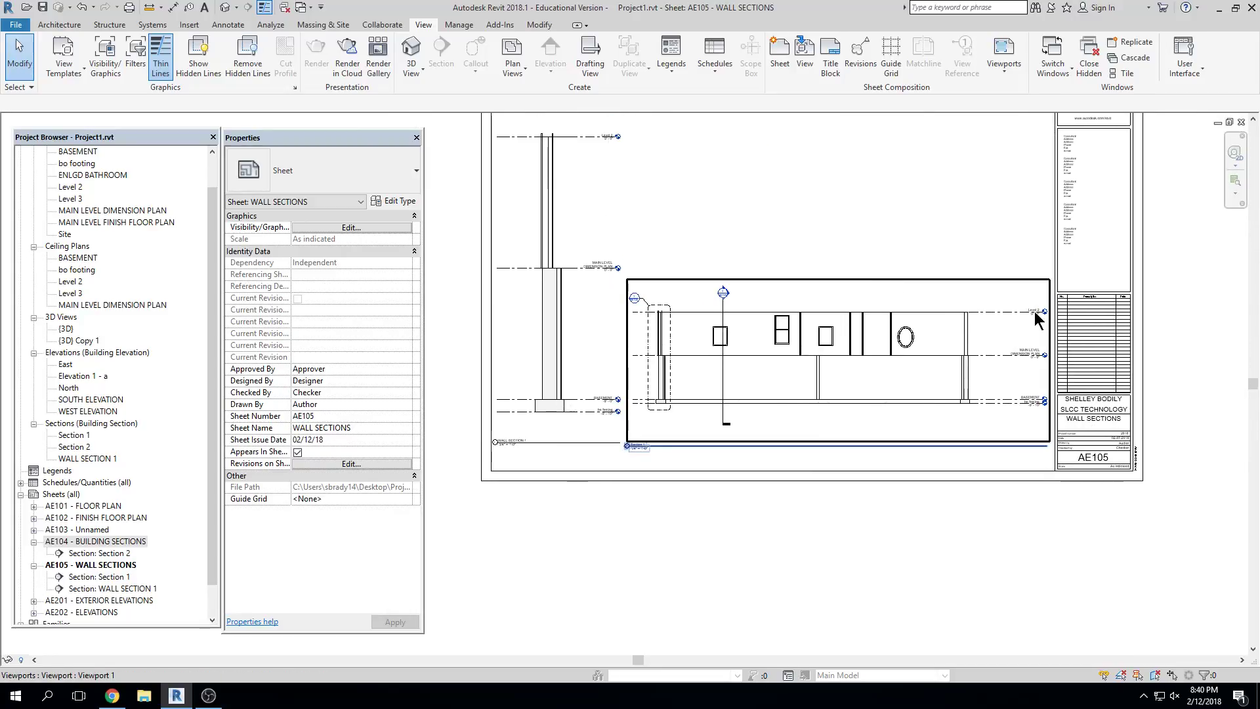
pyautogui.moveTo(965, 397); pyautogui.dragTo(917, 416, button='middle')
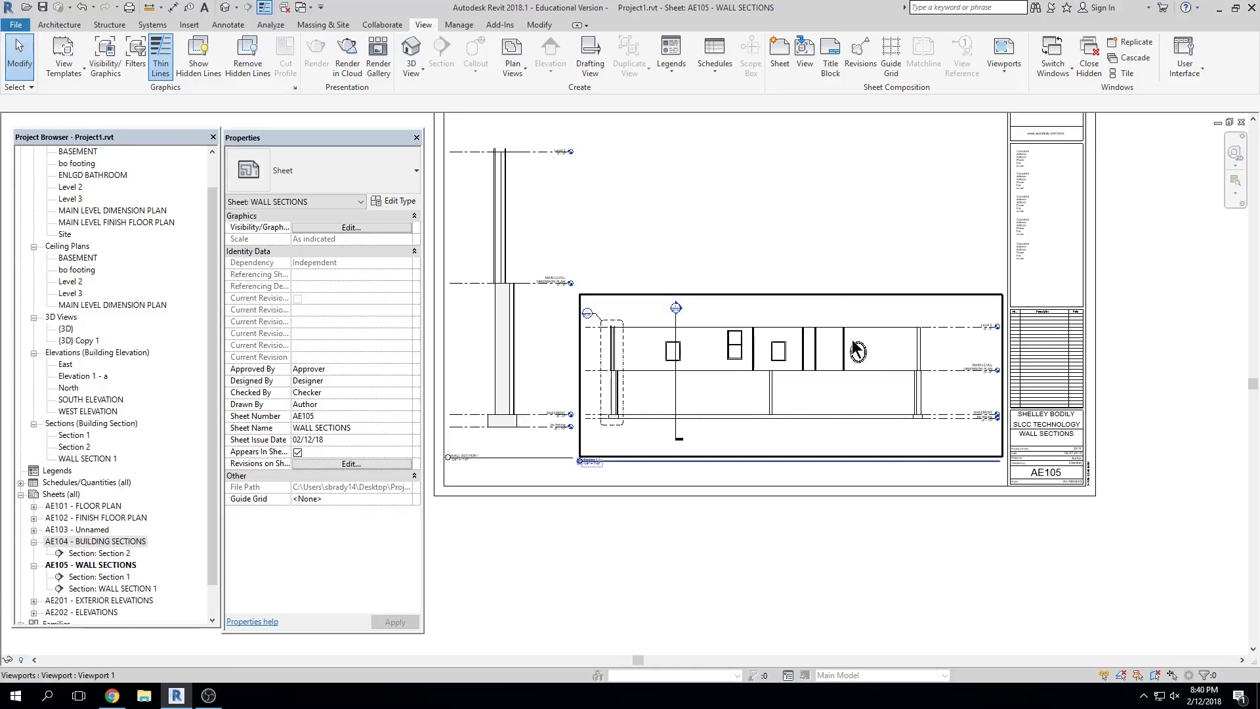
pyautogui.click(717, 346)
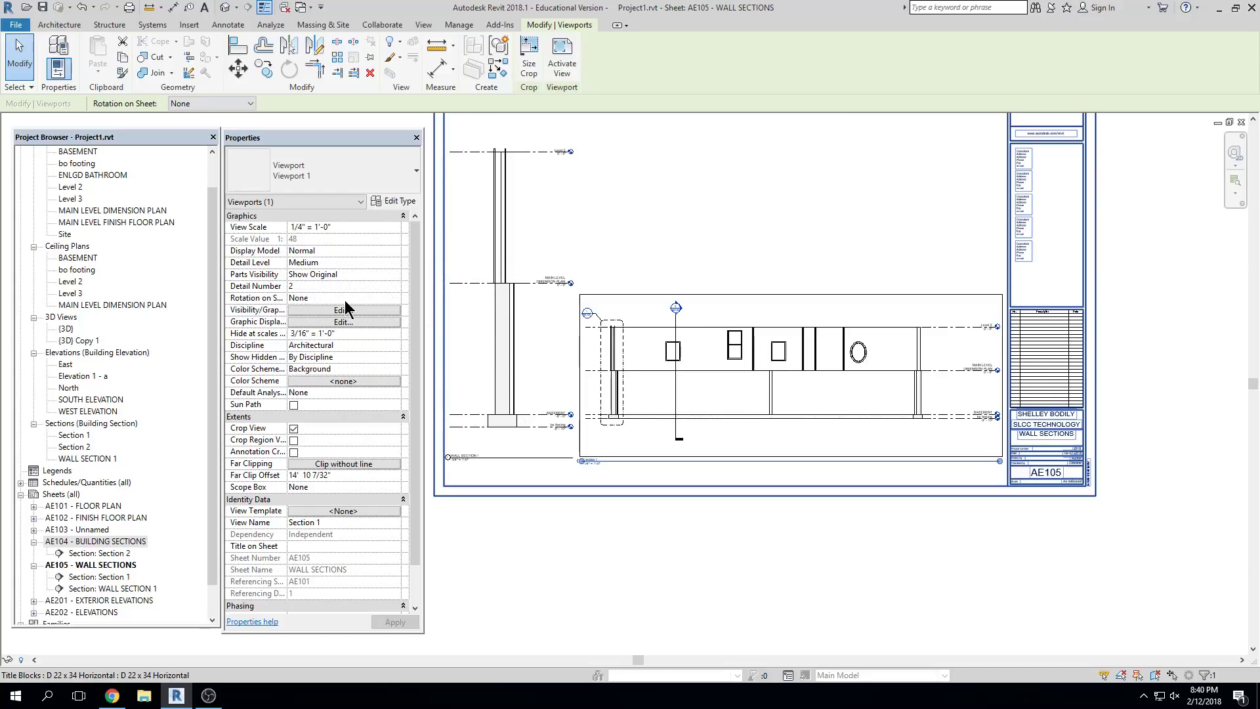
pyautogui.click(385, 298)
pyautogui.click(394, 298)
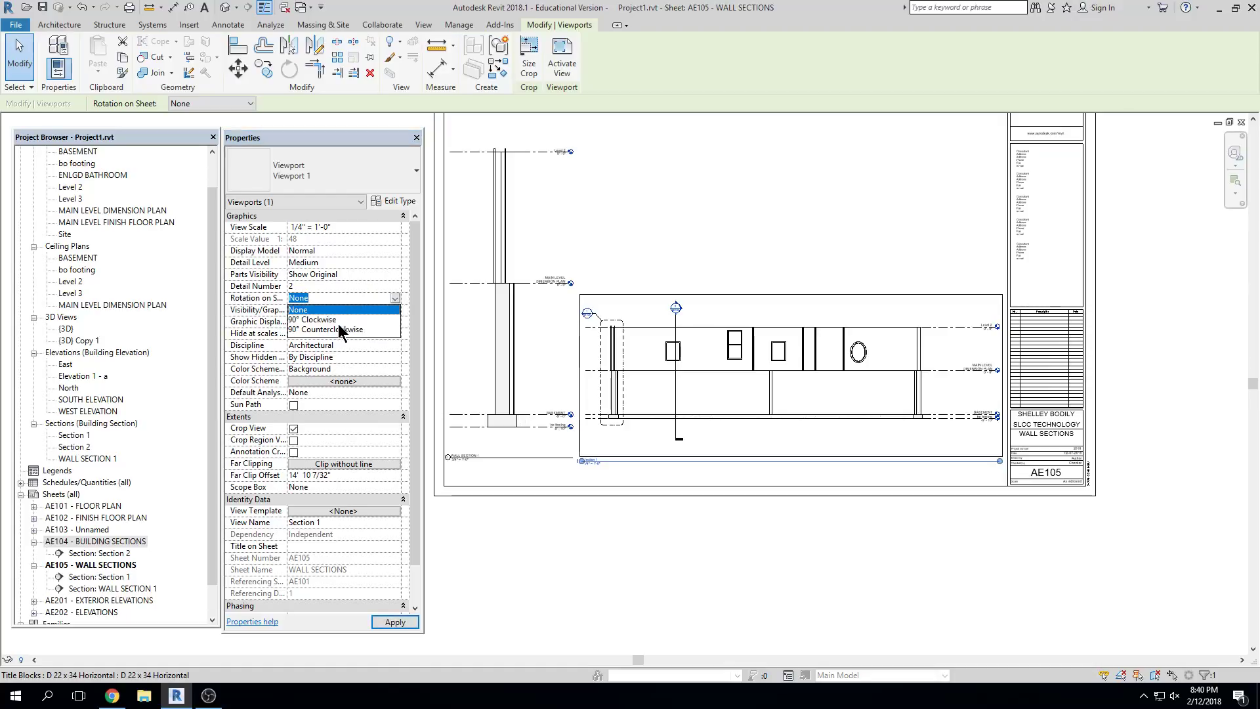
pyautogui.click(338, 320)
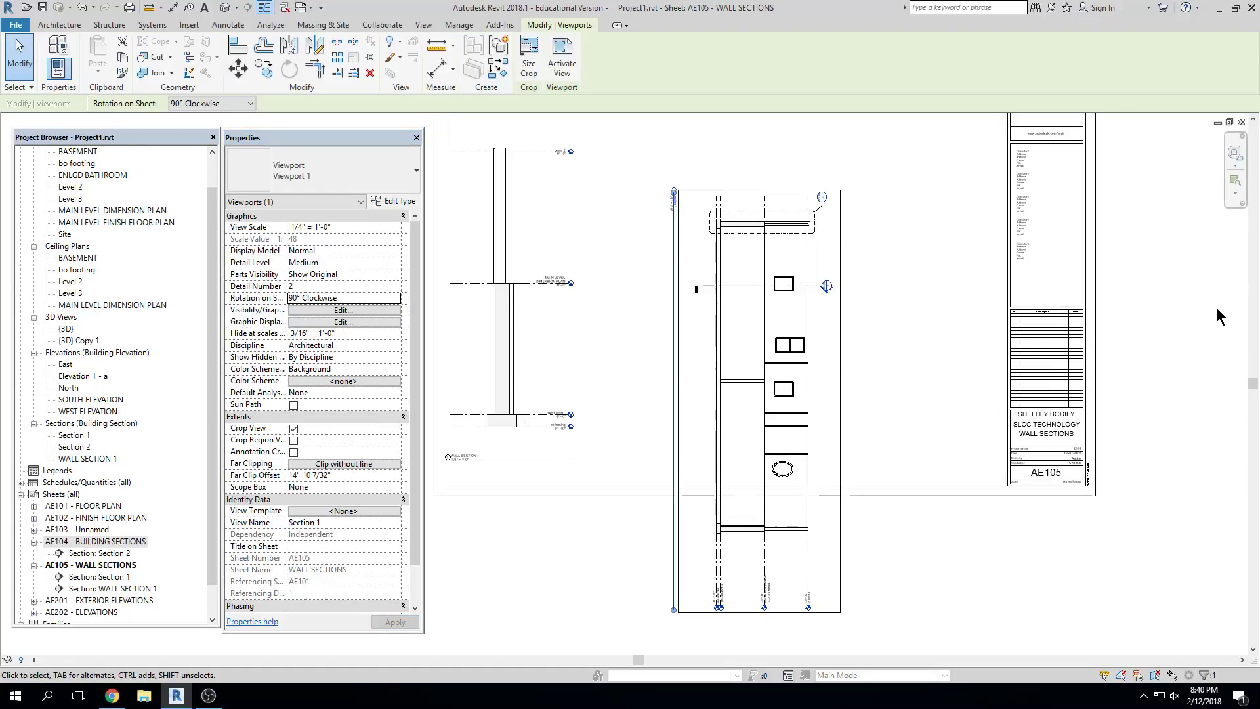
pyautogui.click(1178, 252)
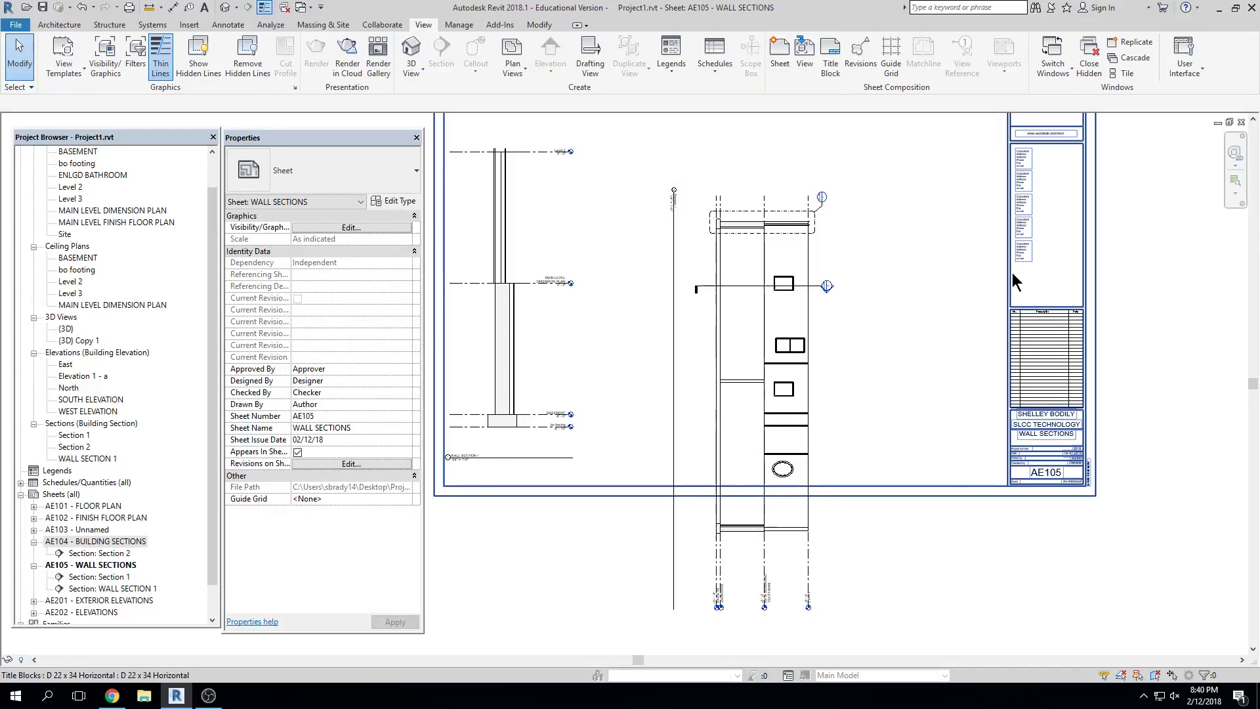
pyautogui.scroll(-2, 890, 385)
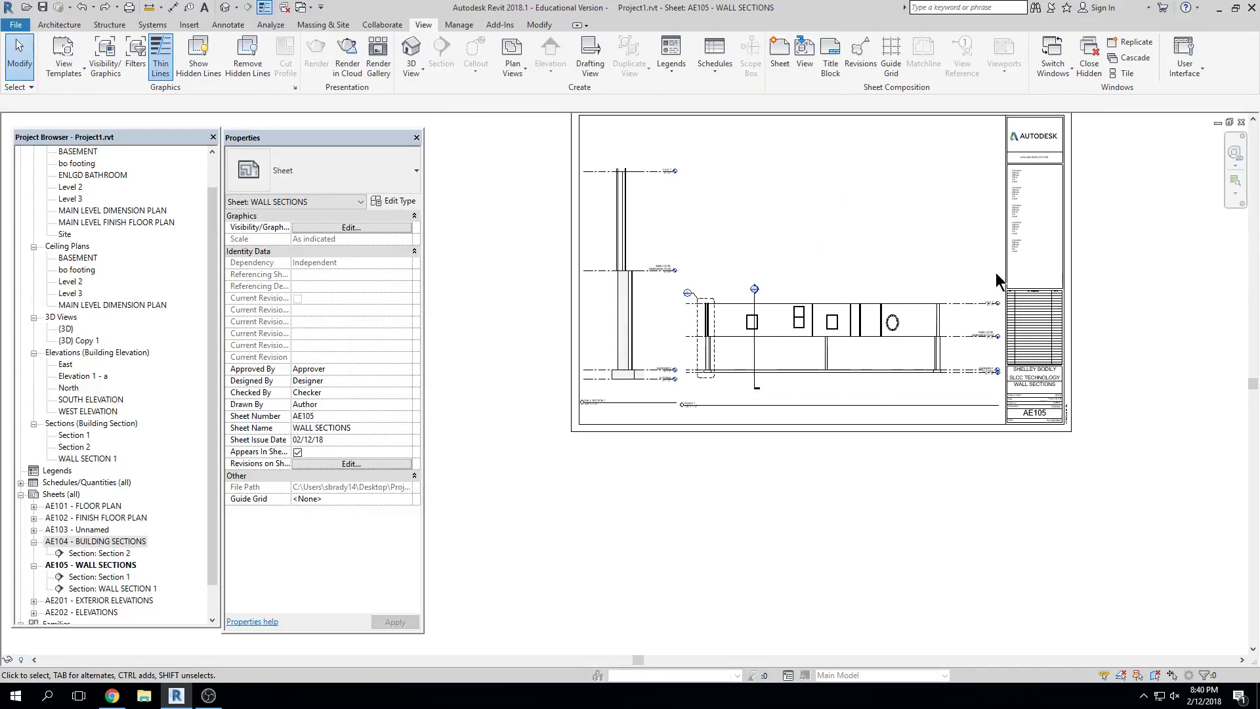
pyautogui.click(789, 368)
pyautogui.scroll(3, 681, 355)
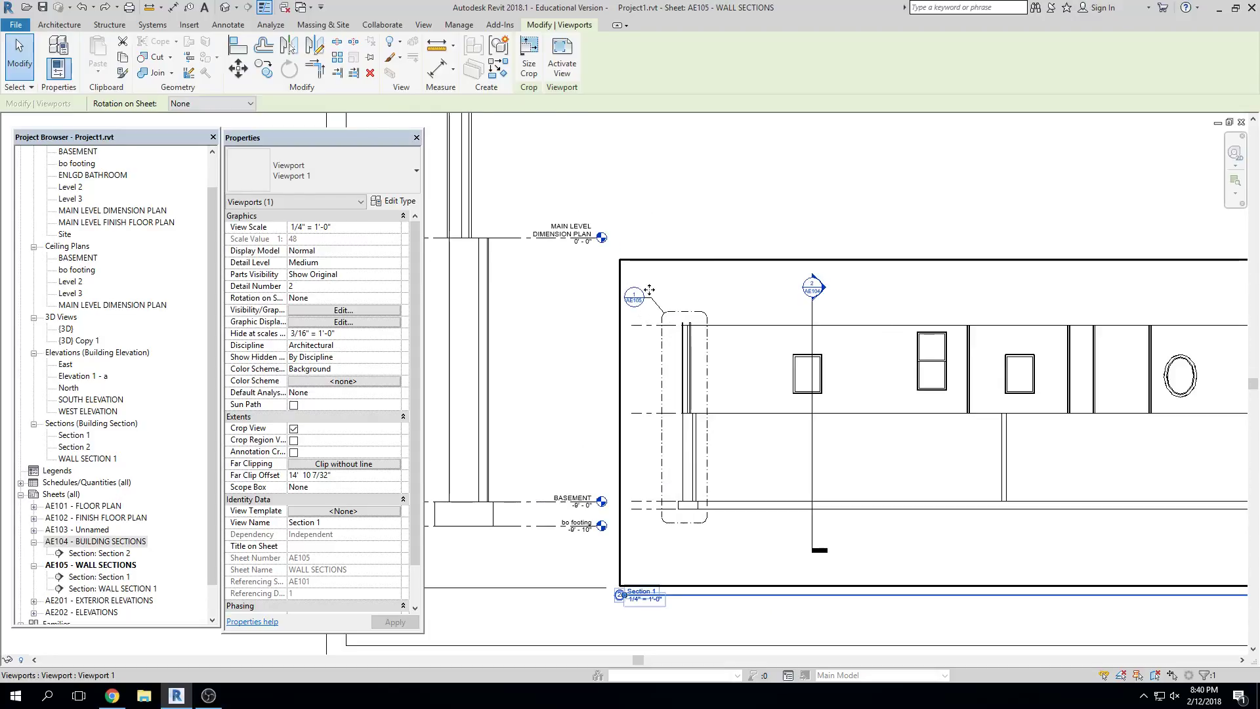
pyautogui.scroll(-1, 681, 354)
pyautogui.scroll(-3, 486, 348)
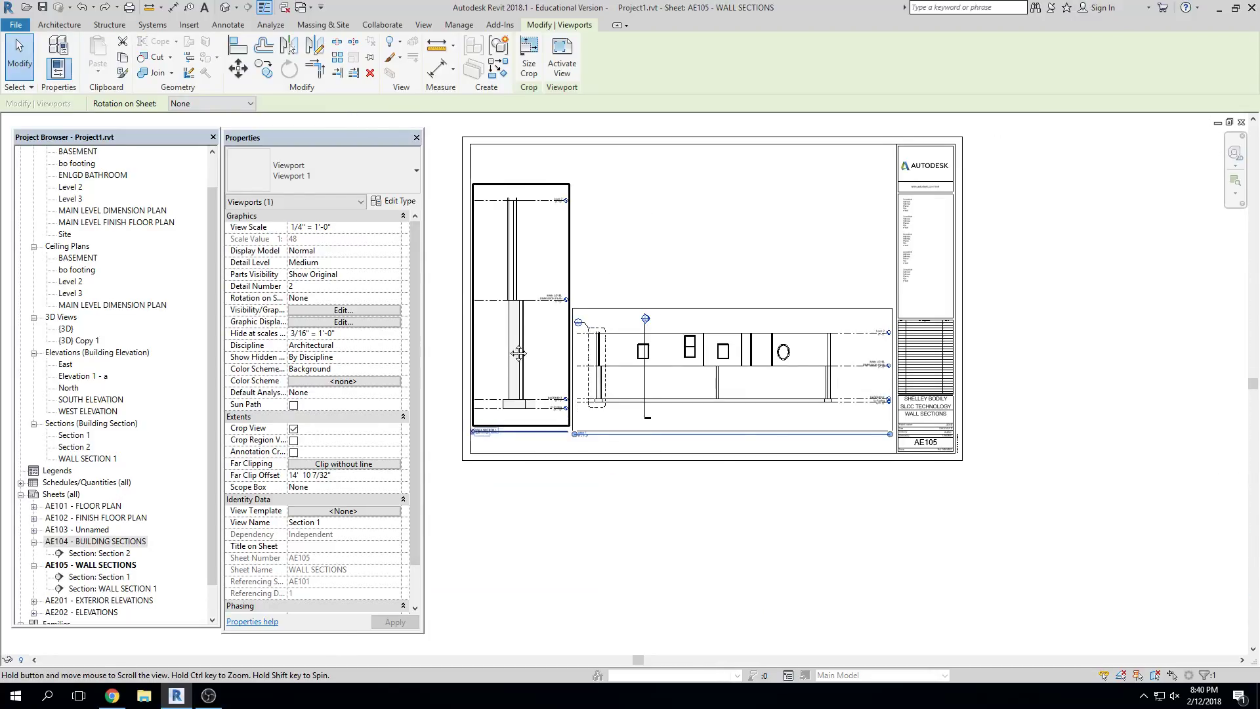
pyautogui.click(639, 525)
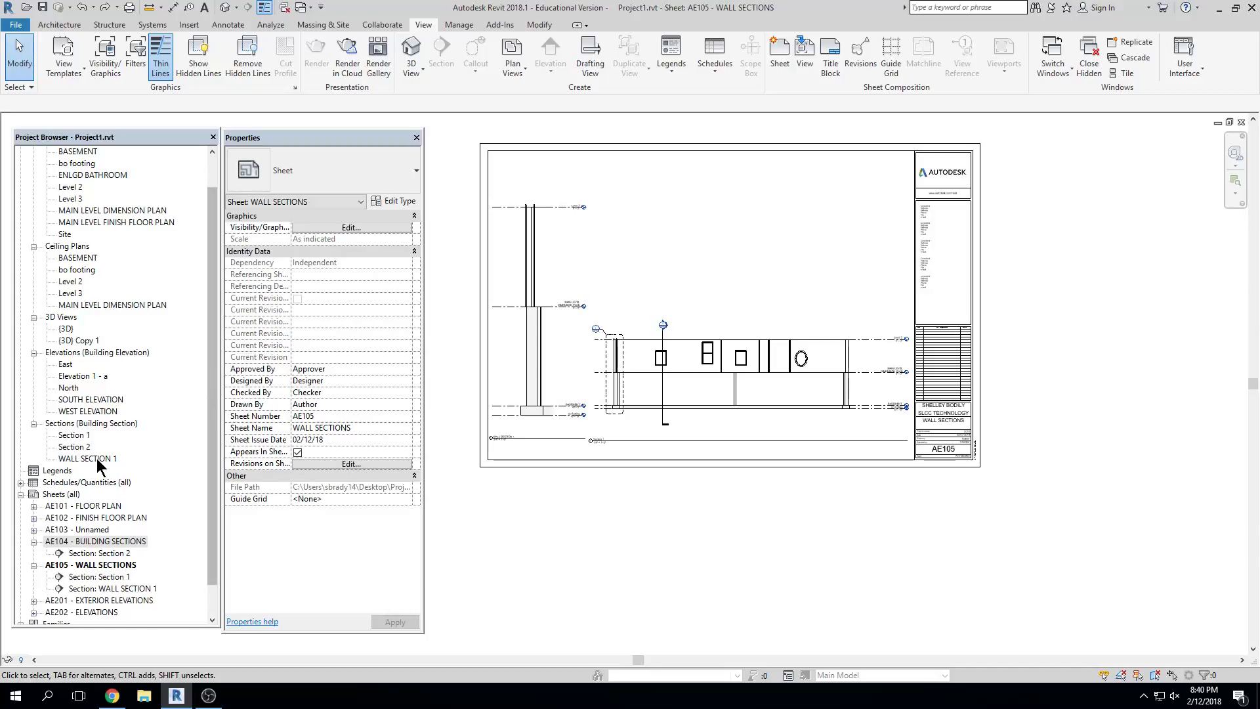
# Rename the Section 1 view as SECTION 1
pyautogui.click(88, 459)
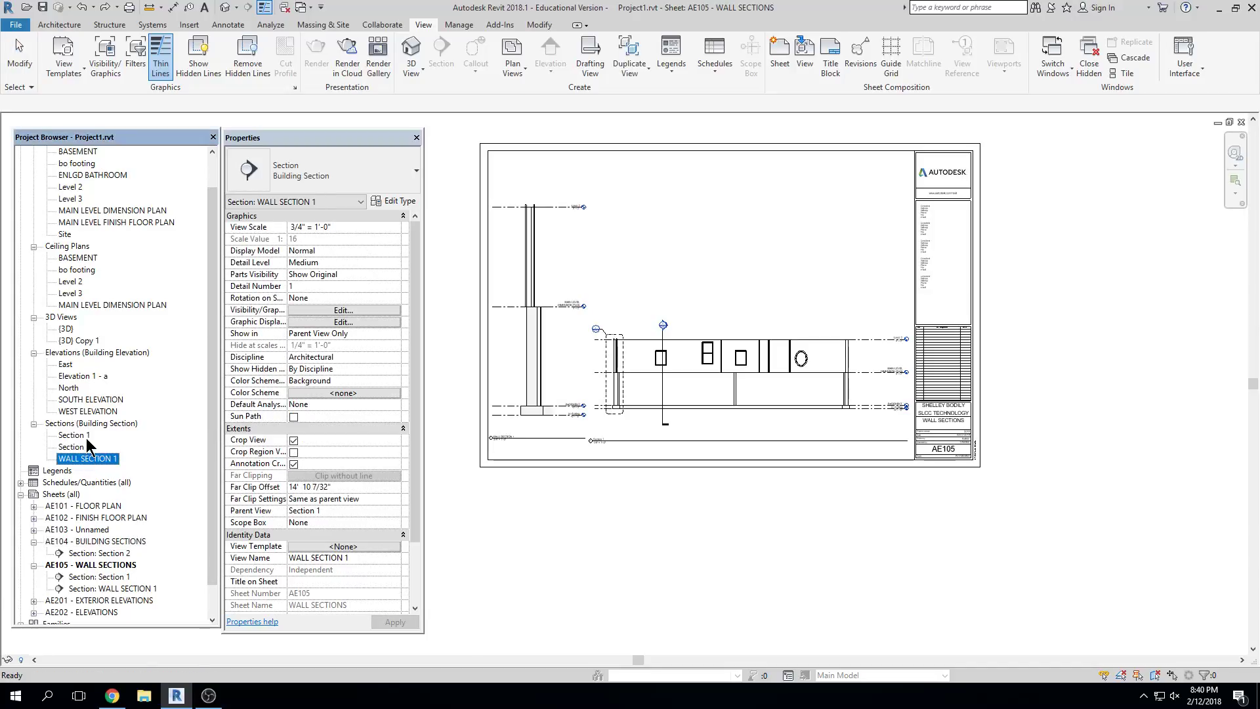
pyautogui.rightClick(83, 438)
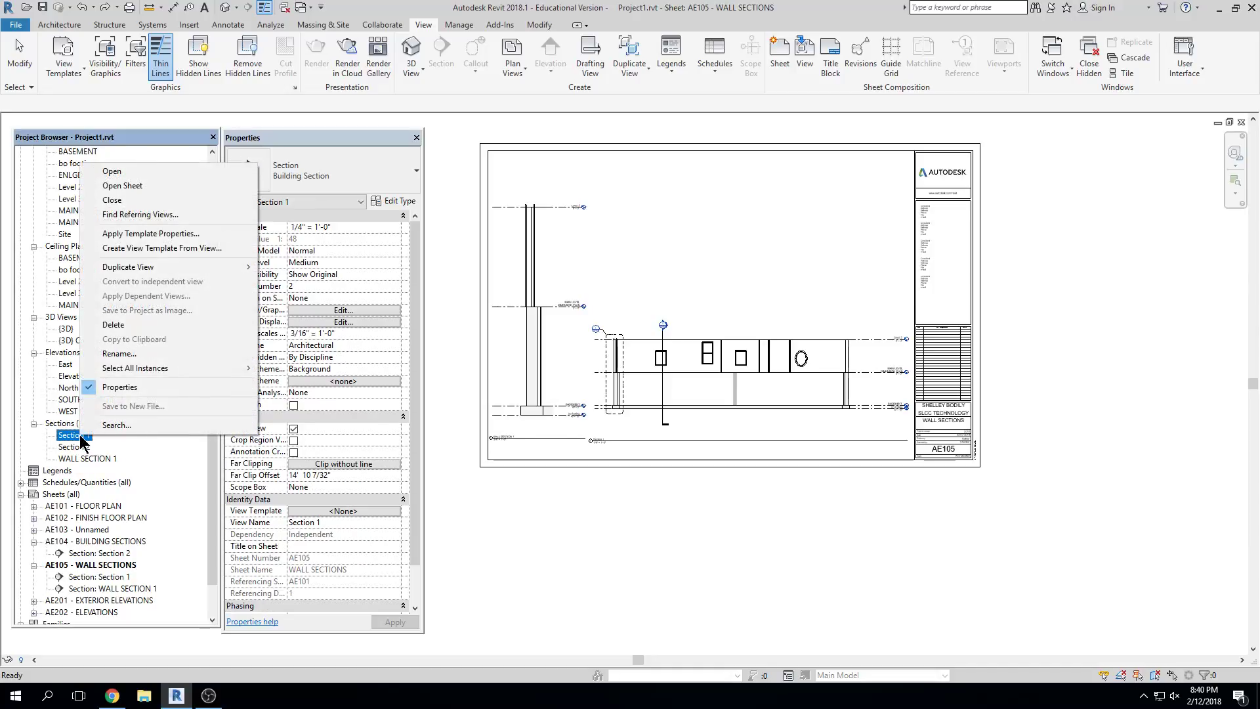
pyautogui.click(134, 358)
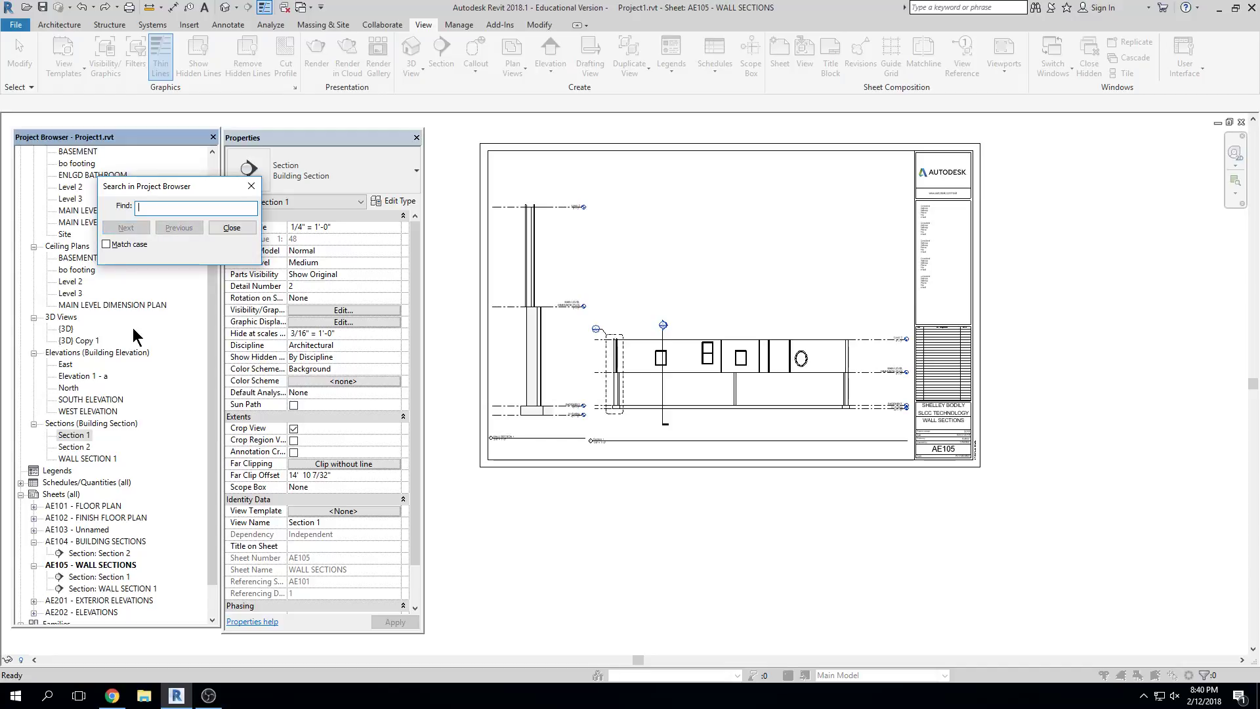
pyautogui.press('Escape')
pyautogui.rightClick(82, 437)
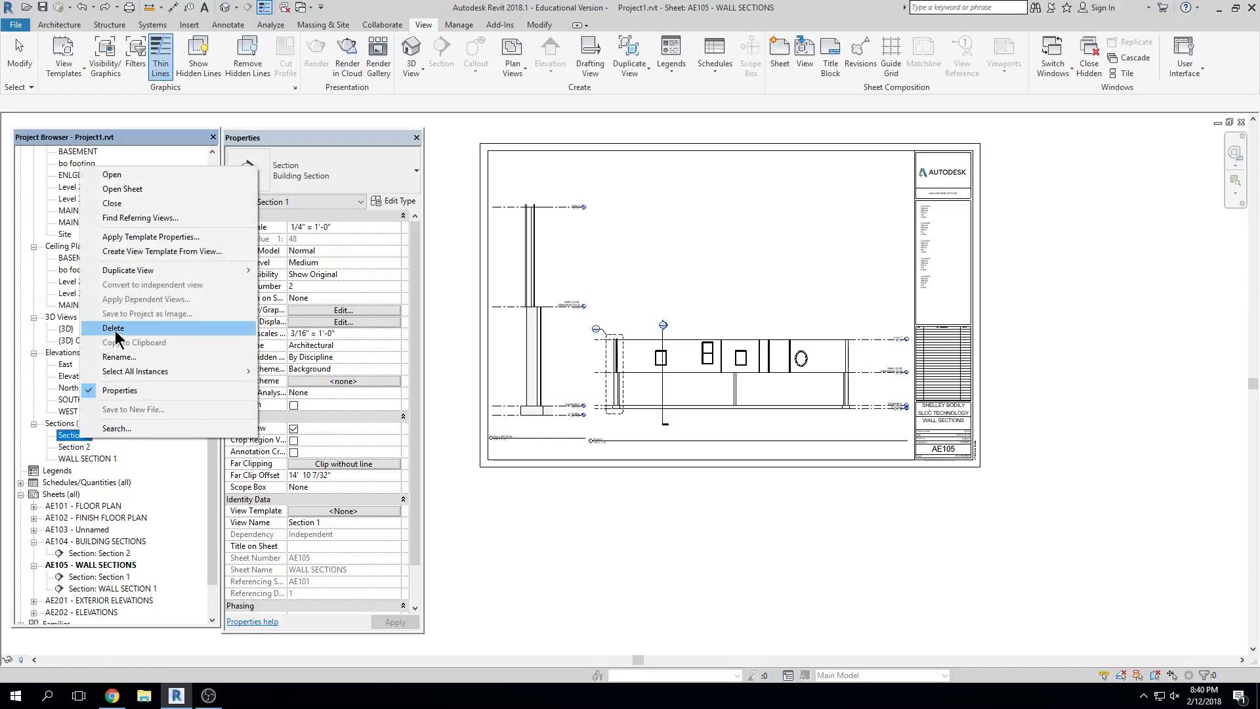
pyautogui.click(119, 356)
pyautogui.write('SE')
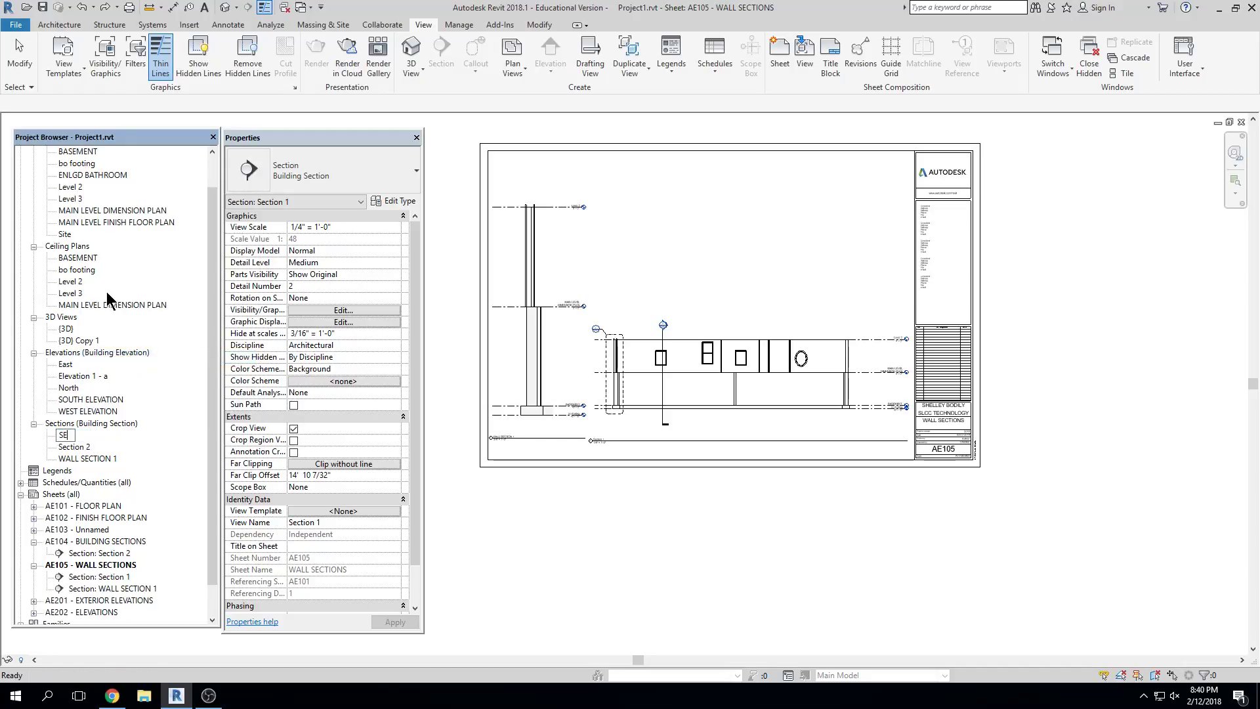
pyautogui.write('CTION 1')
pyautogui.press('Return')
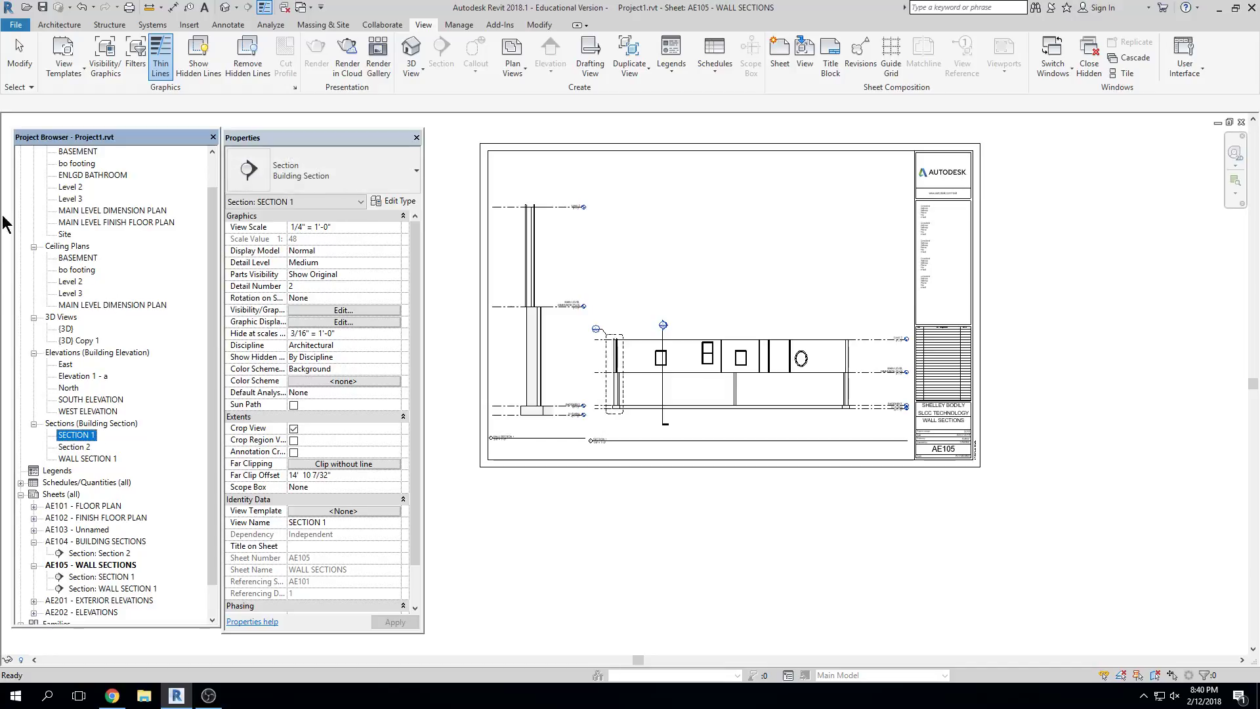
# Open the WALL SECTION 1 view and draw a rectangular callout around the wall joint at the MAIN LEVEL DIMENSION PLAN level
pyautogui.doubleClick(87, 459)
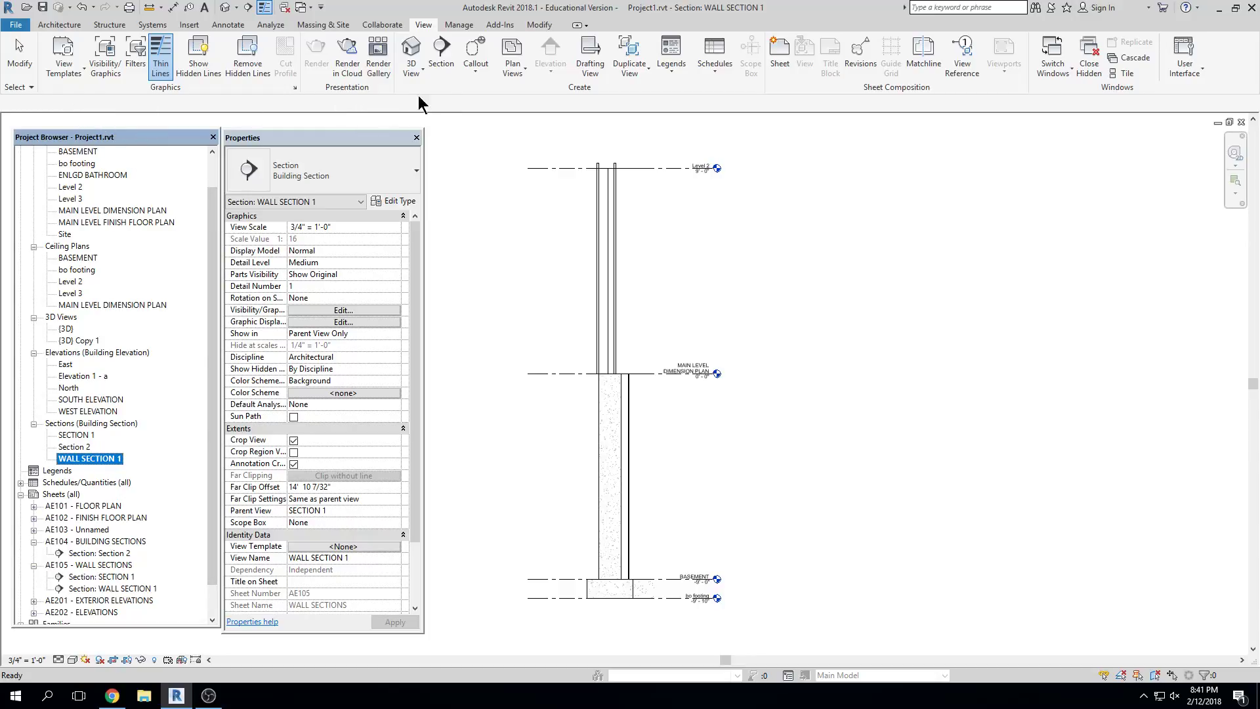
pyautogui.click(496, 392)
pyautogui.moveTo(459, 345); pyautogui.dragTo(461, 348, button='middle')
pyautogui.click(482, 73)
pyautogui.click(491, 96)
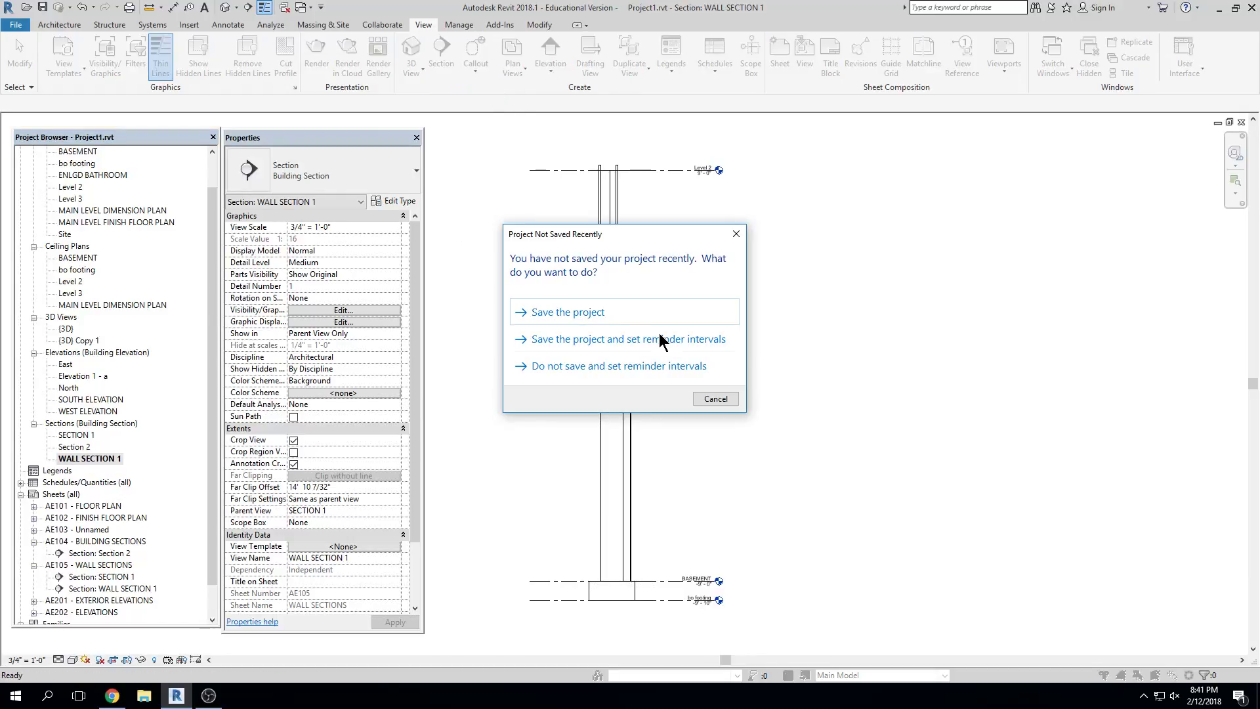
pyautogui.click(618, 317)
pyautogui.click(573, 333)
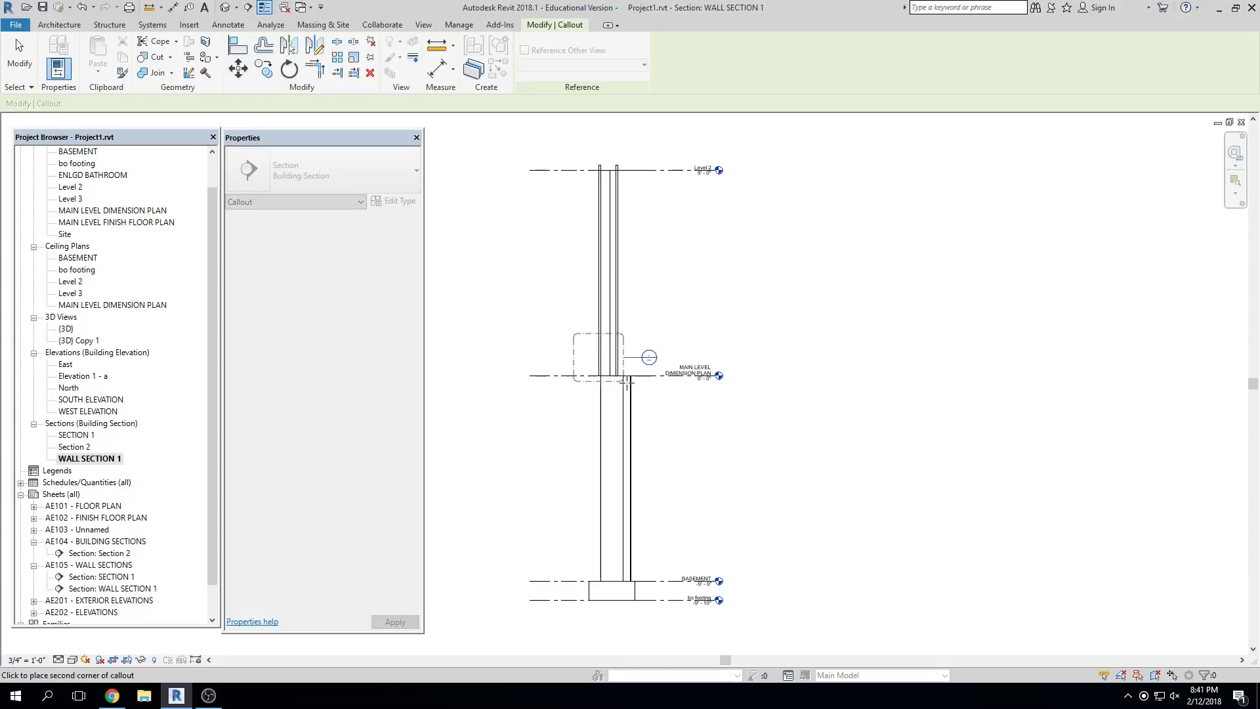
pyautogui.click(654, 405)
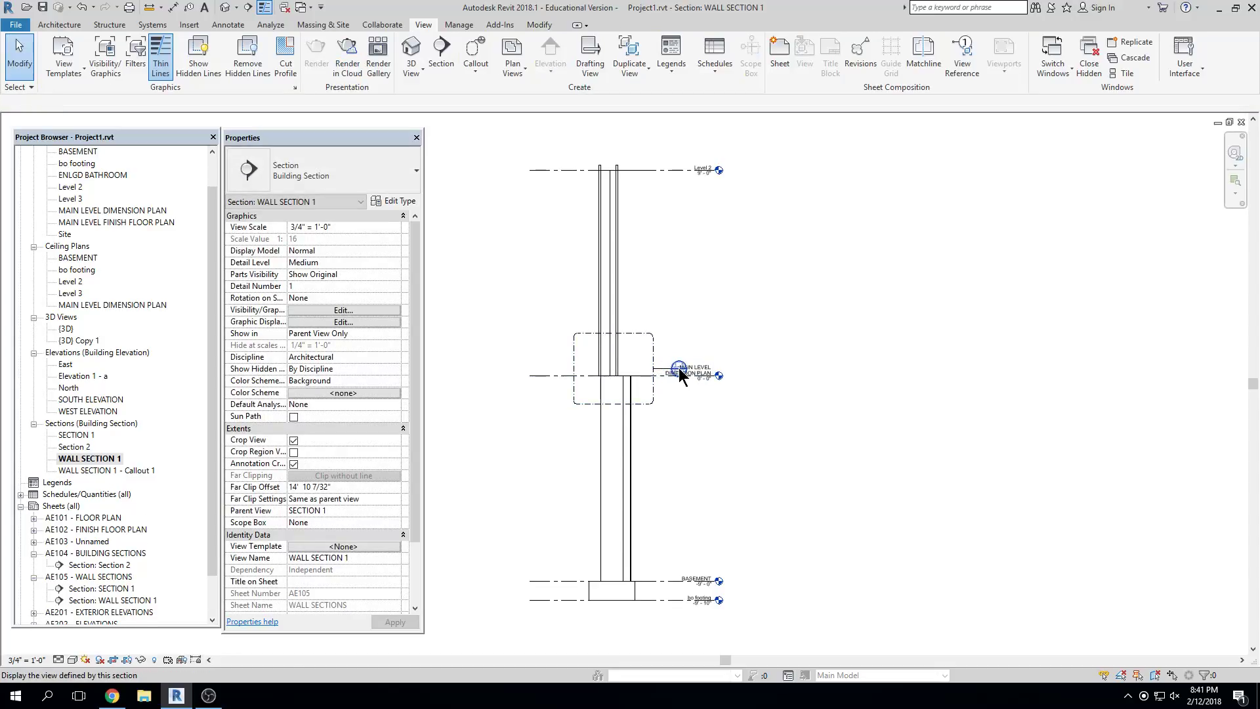
# Move the main level callout's head to the left side of its boundary, near the upper corner
pyautogui.press('Escape')
pyautogui.moveTo(665, 365); pyautogui.dragTo(546, 342)
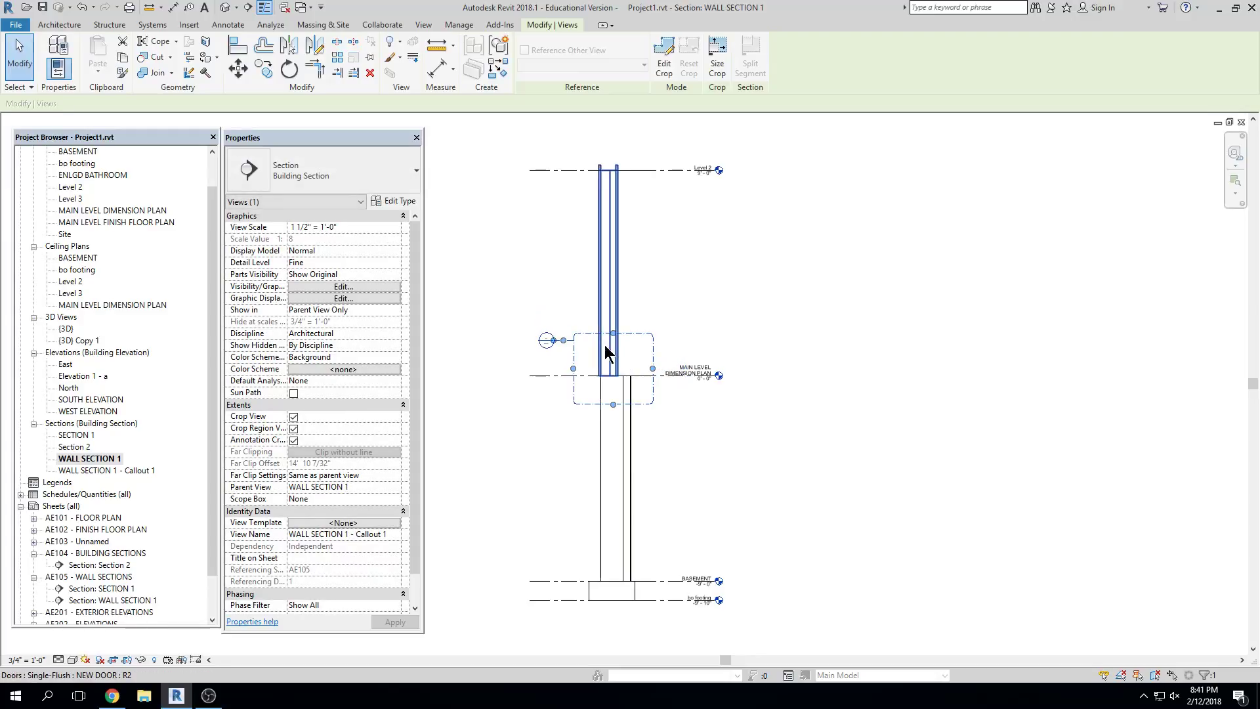
pyautogui.press('Escape')
# Draw a second rectangular callout around the top of the wall at Level 2
pyautogui.click(487, 78)
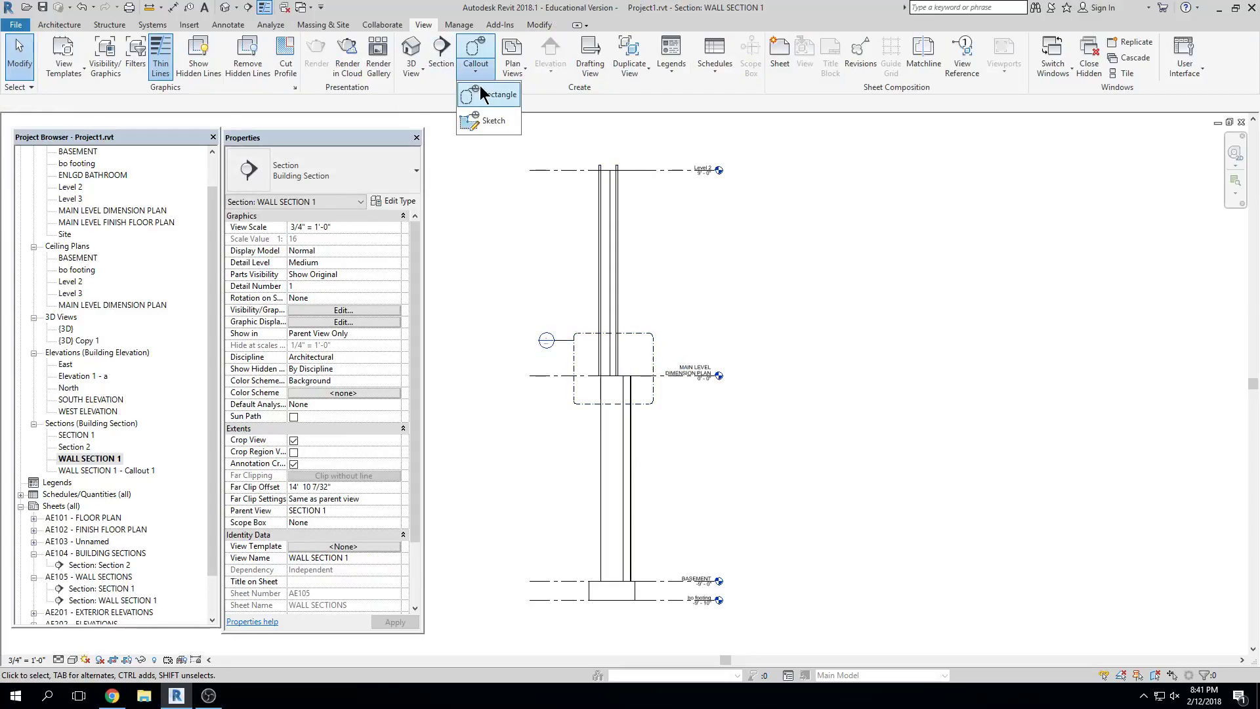
pyautogui.click(485, 86)
pyautogui.scroll(-2, 563, 309)
pyautogui.click(609, 245)
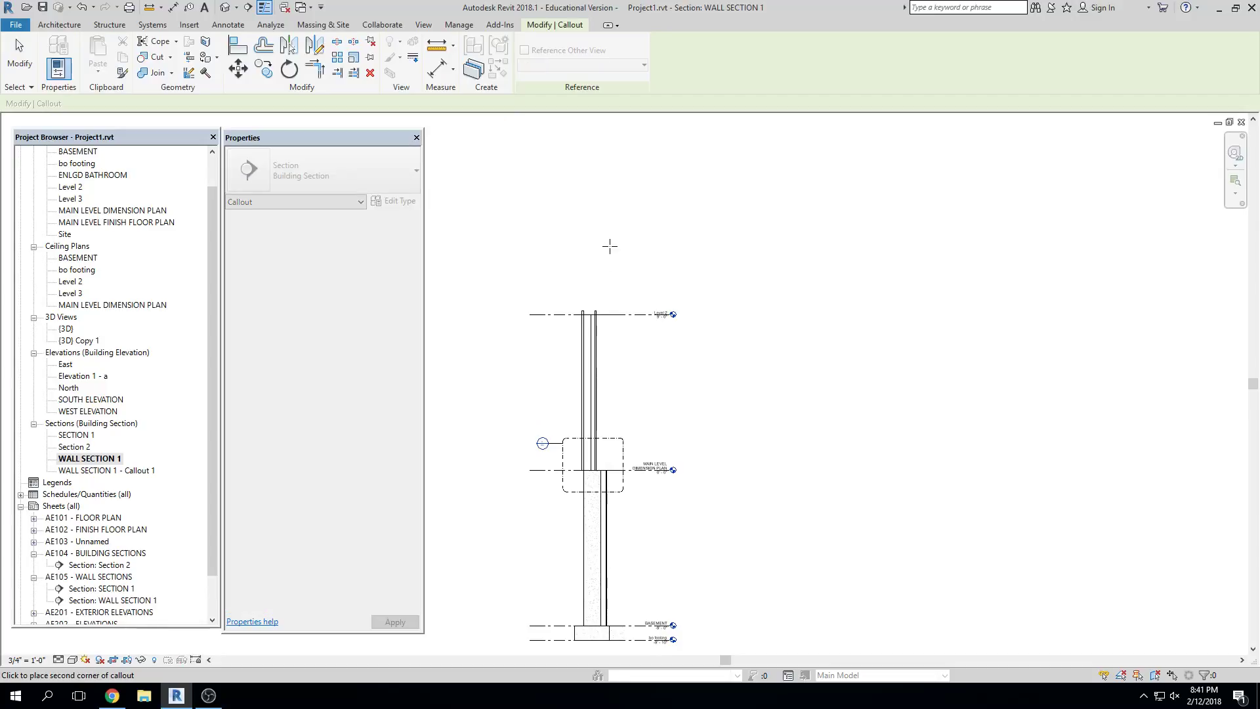
pyautogui.click(558, 348)
pyautogui.moveTo(634, 406); pyautogui.dragTo(634, 242, button='middle')
pyautogui.moveTo(572, 201); pyautogui.dragTo(571, 315, button='middle')
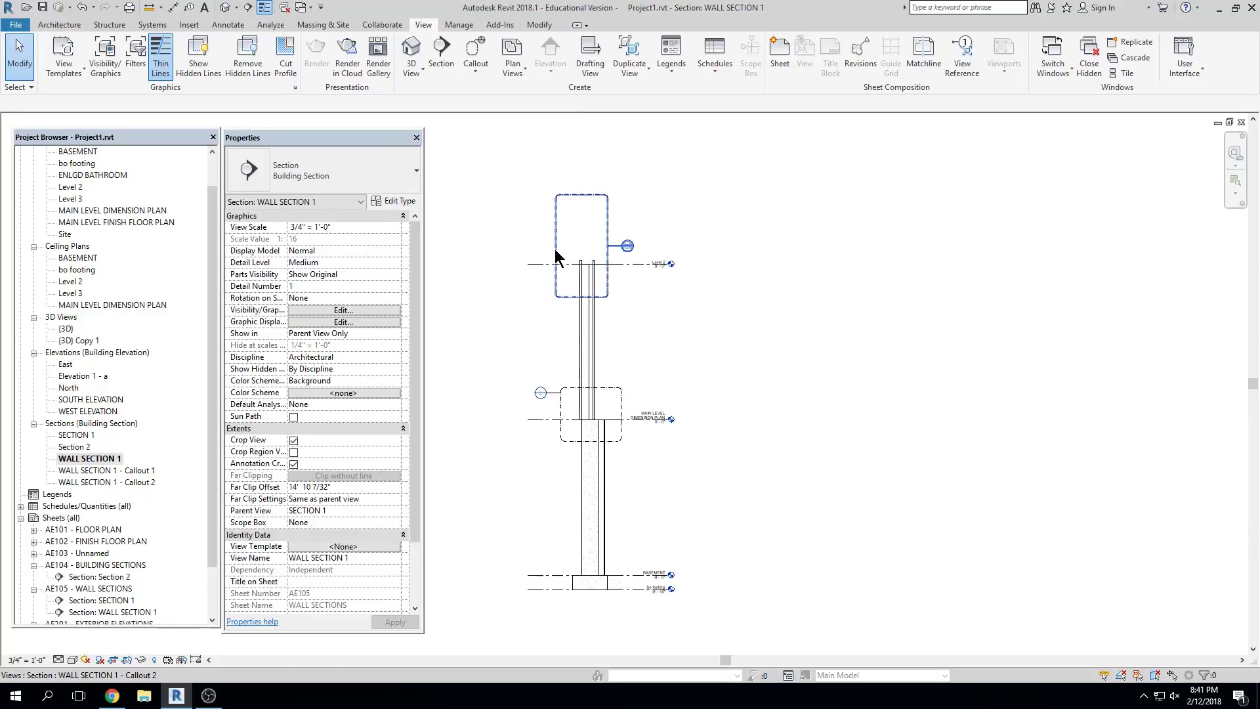
# Draw a third rectangular callout around the footing, enclosing the BASEMENT and bo footing levels
pyautogui.click(476, 71)
pyautogui.click(496, 100)
pyautogui.moveTo(549, 522); pyautogui.dragTo(549, 456, button='middle')
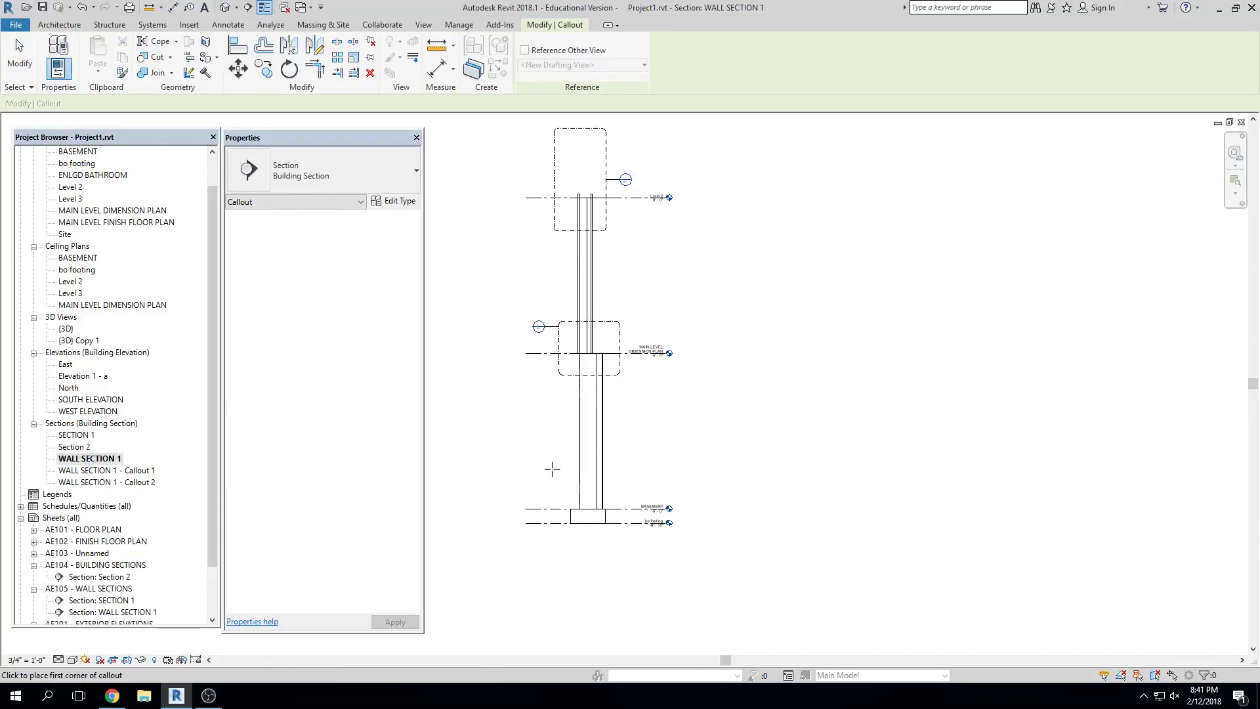
pyautogui.click(560, 466)
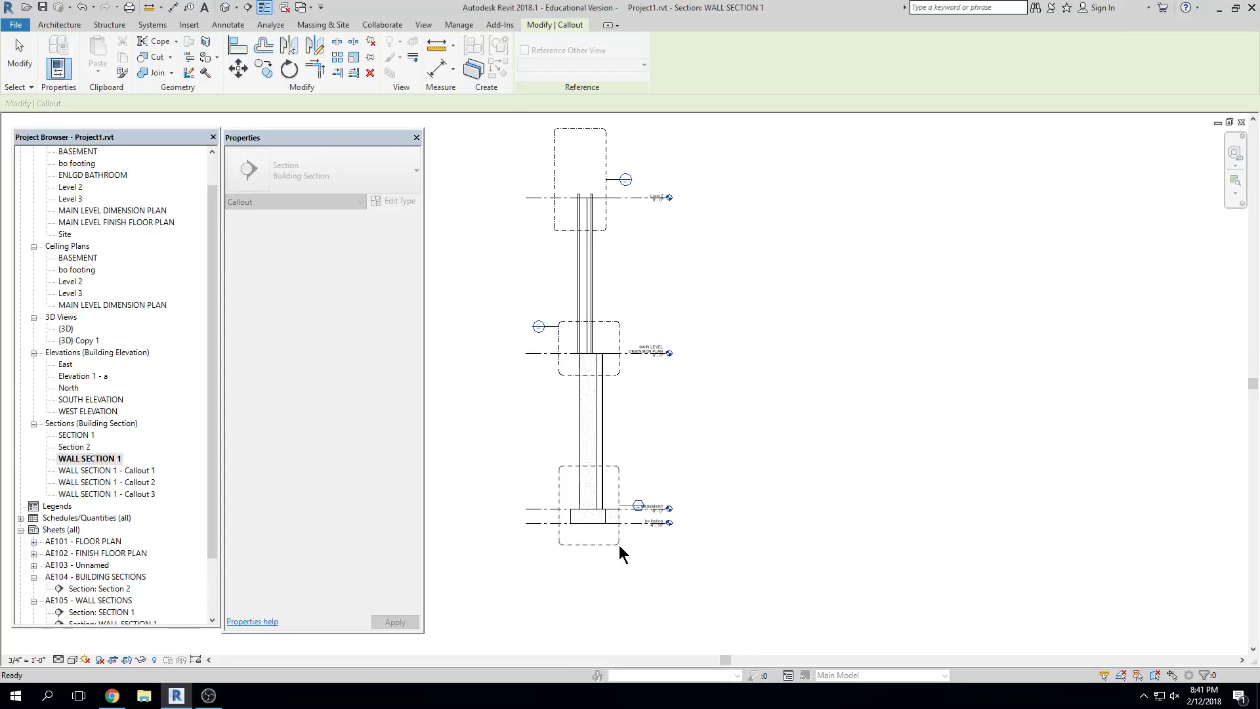
pyautogui.click(619, 544)
# Move the footing callout's head to the upper left of its boundary and bend its leader toward the corner
pyautogui.click(619, 506)
pyautogui.scroll(2, 630, 502)
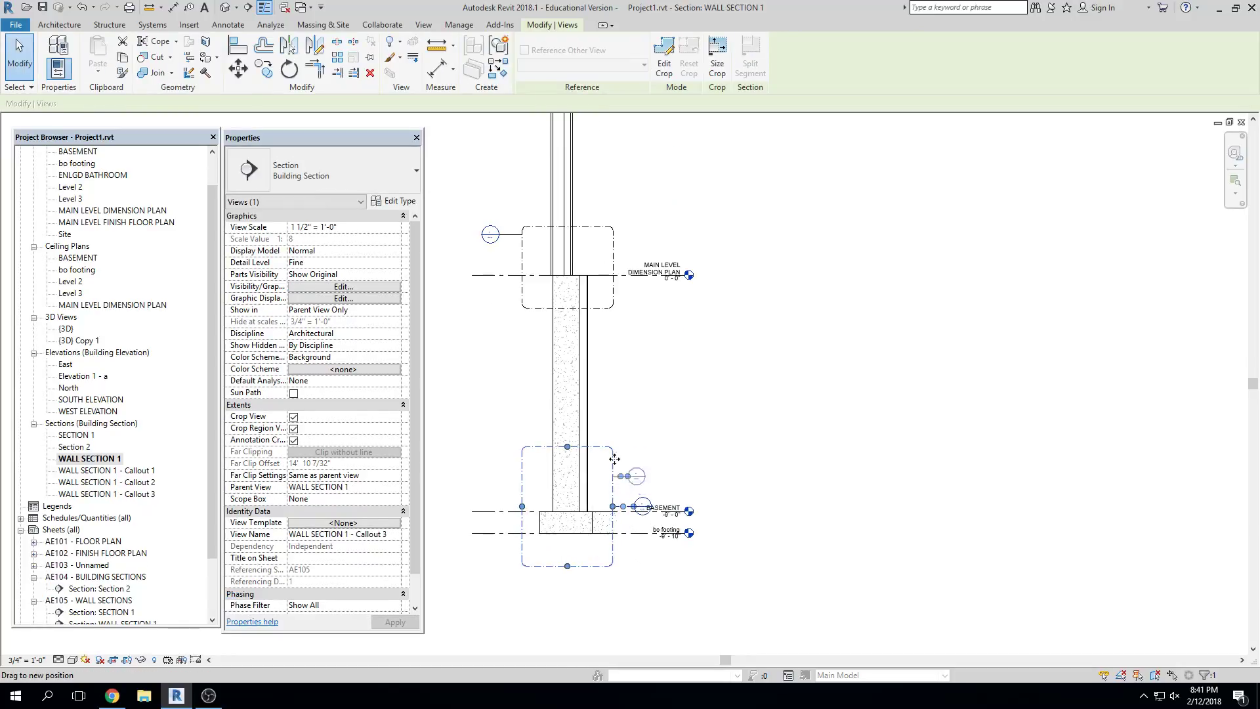
pyautogui.moveTo(518, 428); pyautogui.dragTo(509, 441)
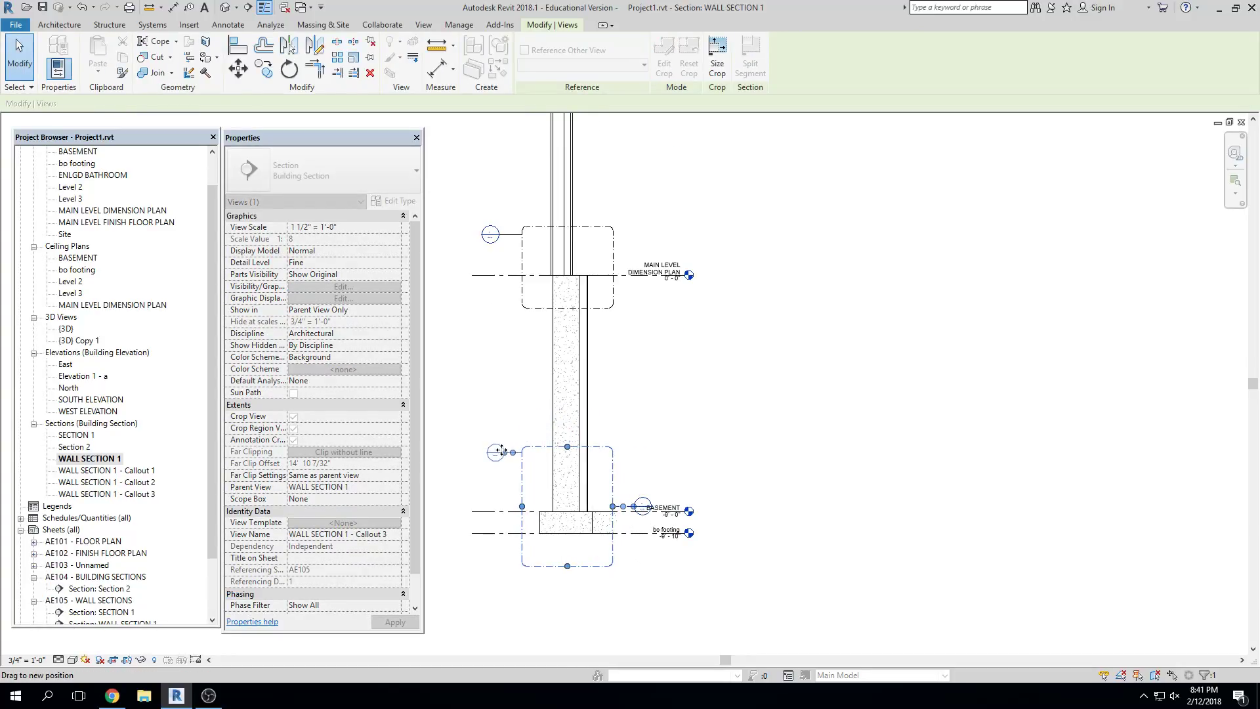
pyautogui.scroll(3, 506, 443)
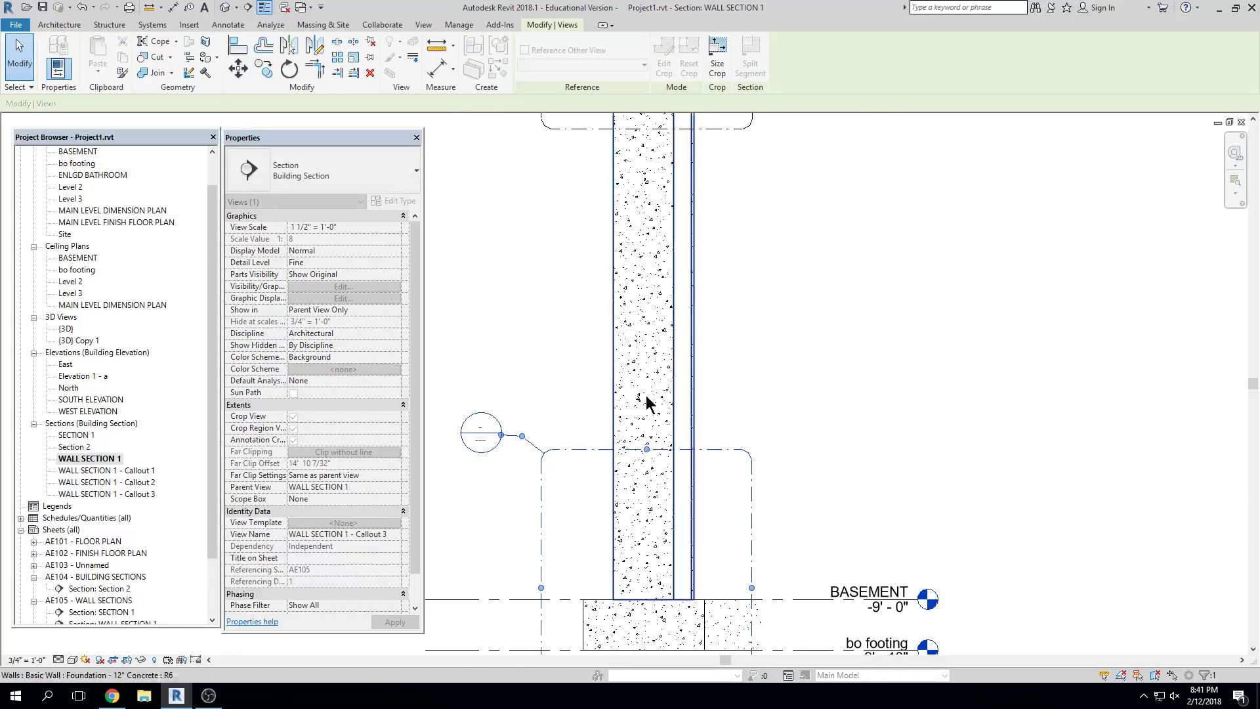
pyautogui.scroll(2, 521, 434)
pyautogui.moveTo(519, 432); pyautogui.dragTo(519, 432)
pyautogui.scroll(-5, 566, 403)
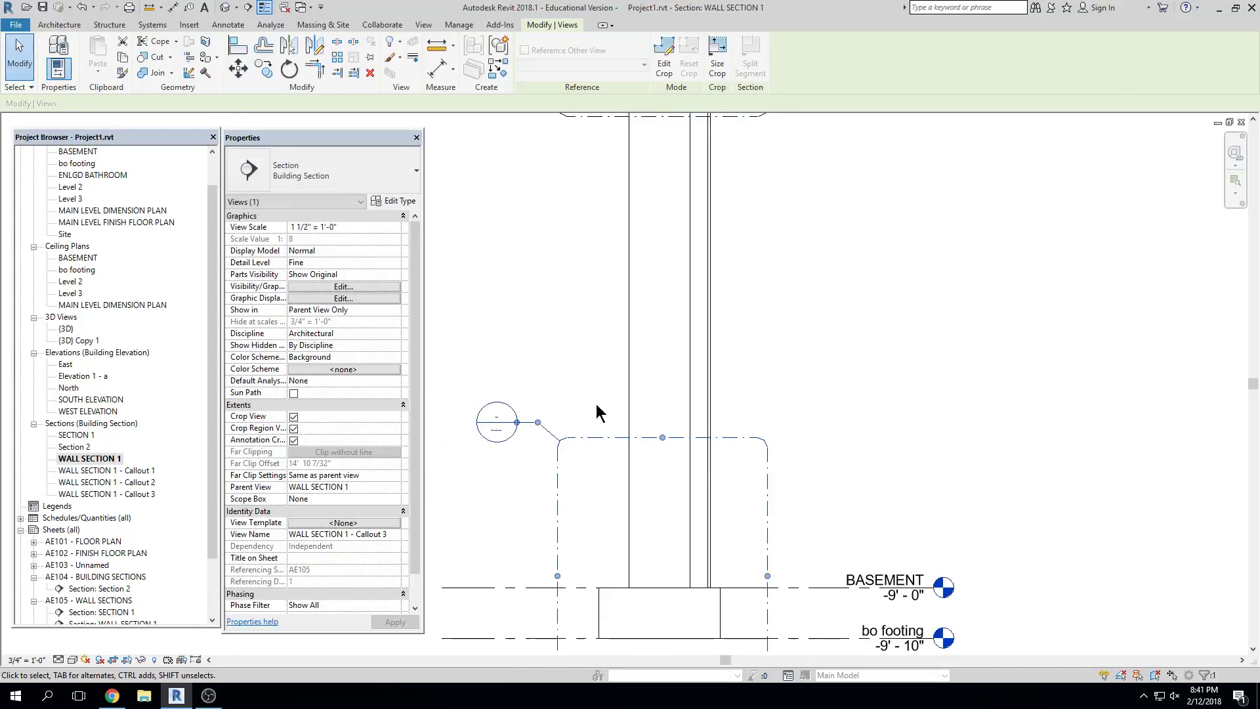
# Raise the main level callout's head and bend its leader toward the boundary's upper left corner
pyautogui.moveTo(911, 407); pyautogui.dragTo(887, 500, button='middle')
pyautogui.scroll(2, 638, 292)
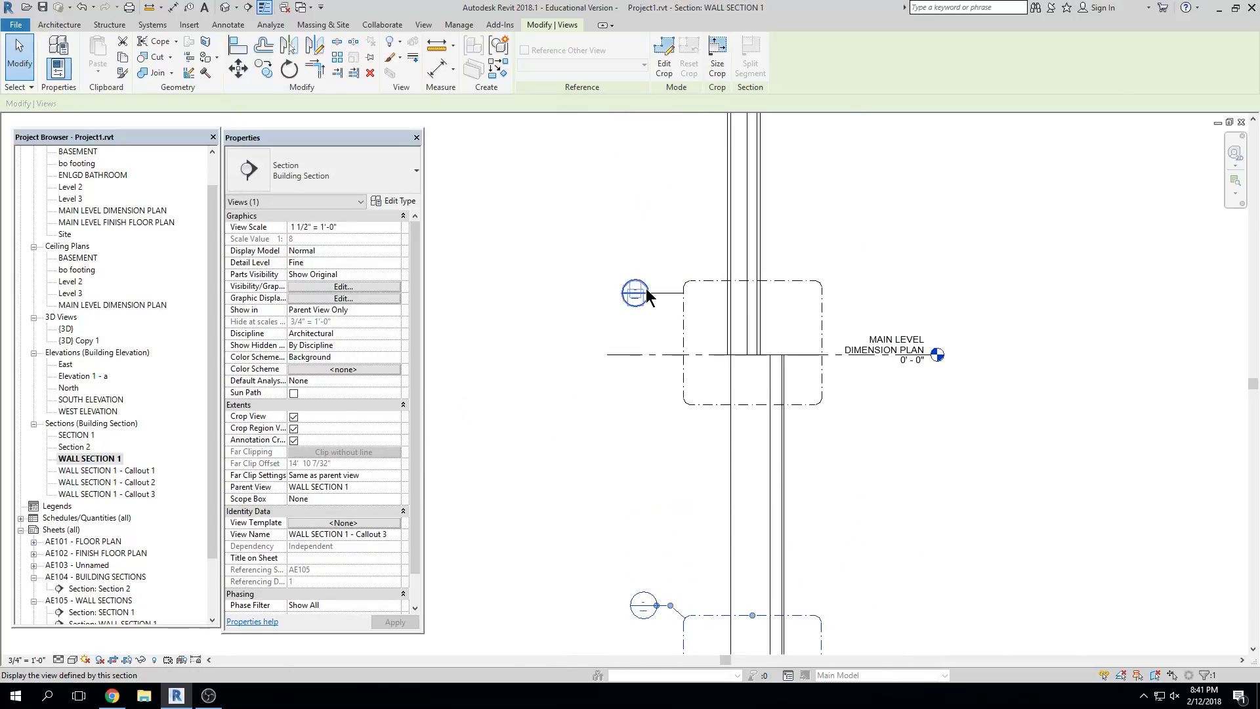
pyautogui.click(683, 305)
pyautogui.moveTo(674, 294); pyautogui.dragTo(642, 374, button='middle')
pyautogui.scroll(1, 643, 383)
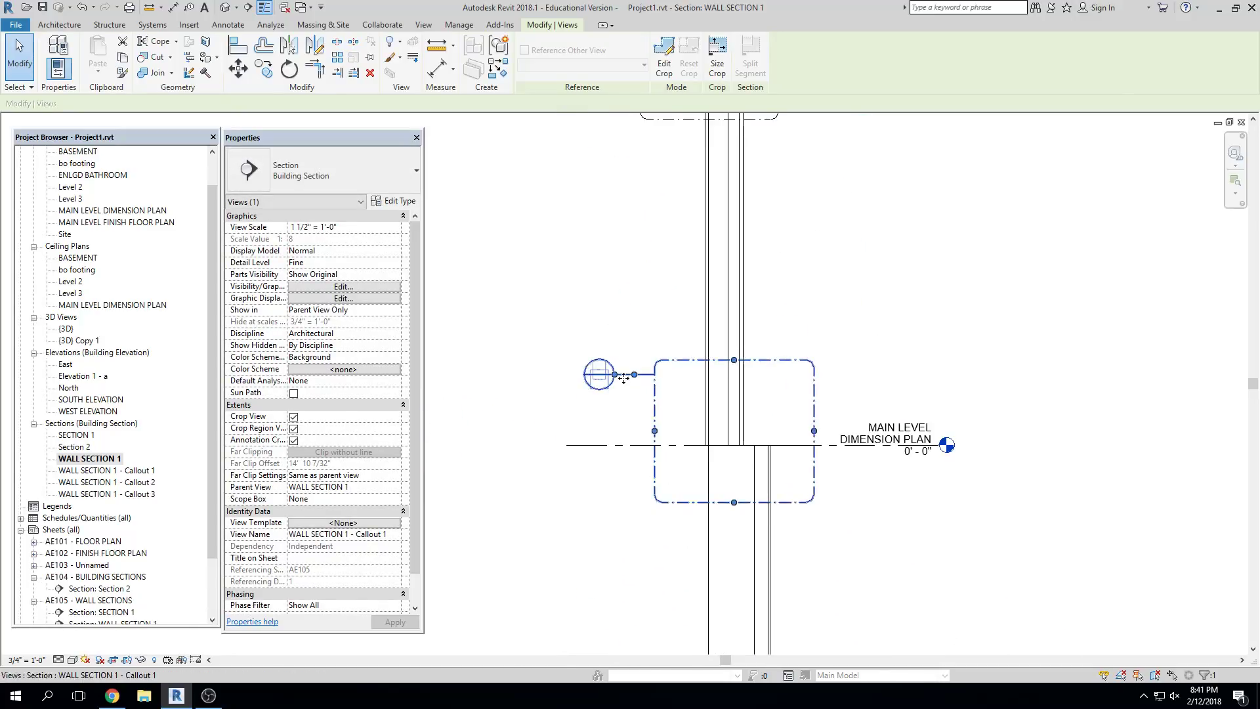
pyautogui.moveTo(617, 370); pyautogui.dragTo(642, 357)
pyautogui.scroll(2, 619, 349)
pyautogui.scroll(3, 637, 344)
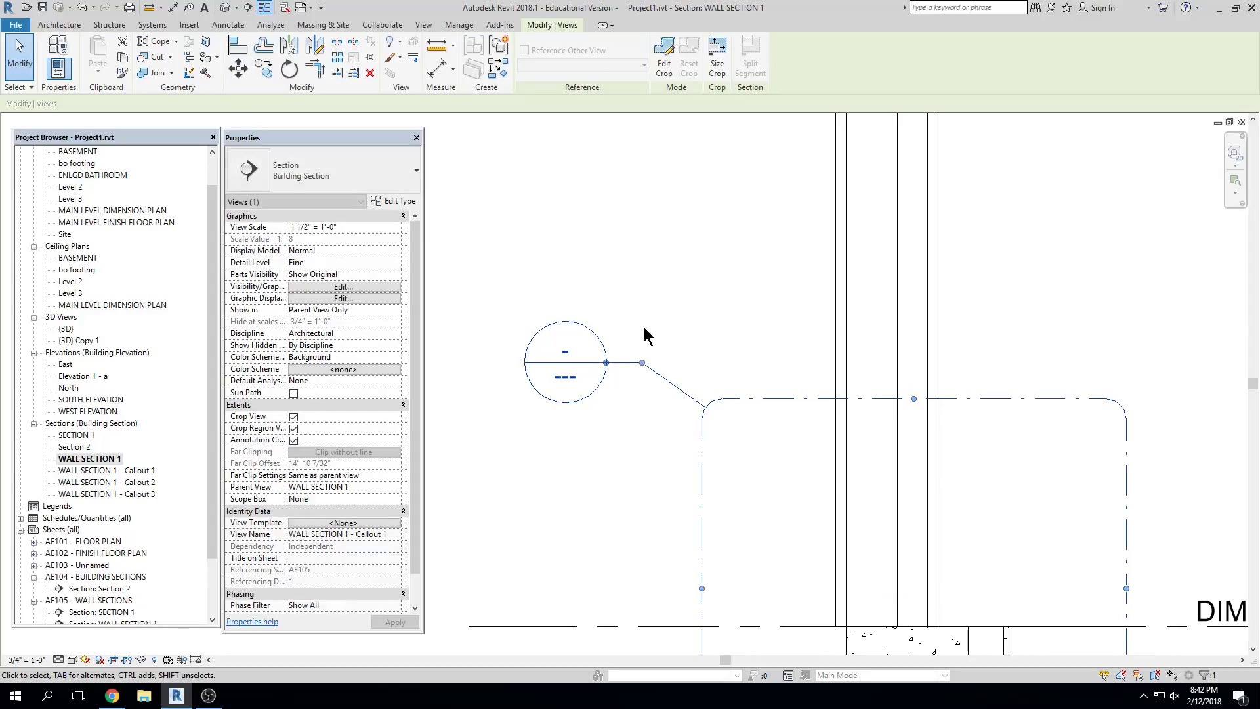
pyautogui.scroll(-5, 646, 410)
# Widen the Level 2 callout to the left and move its head beside the upper left corner with a bent leader
pyautogui.click(765, 346)
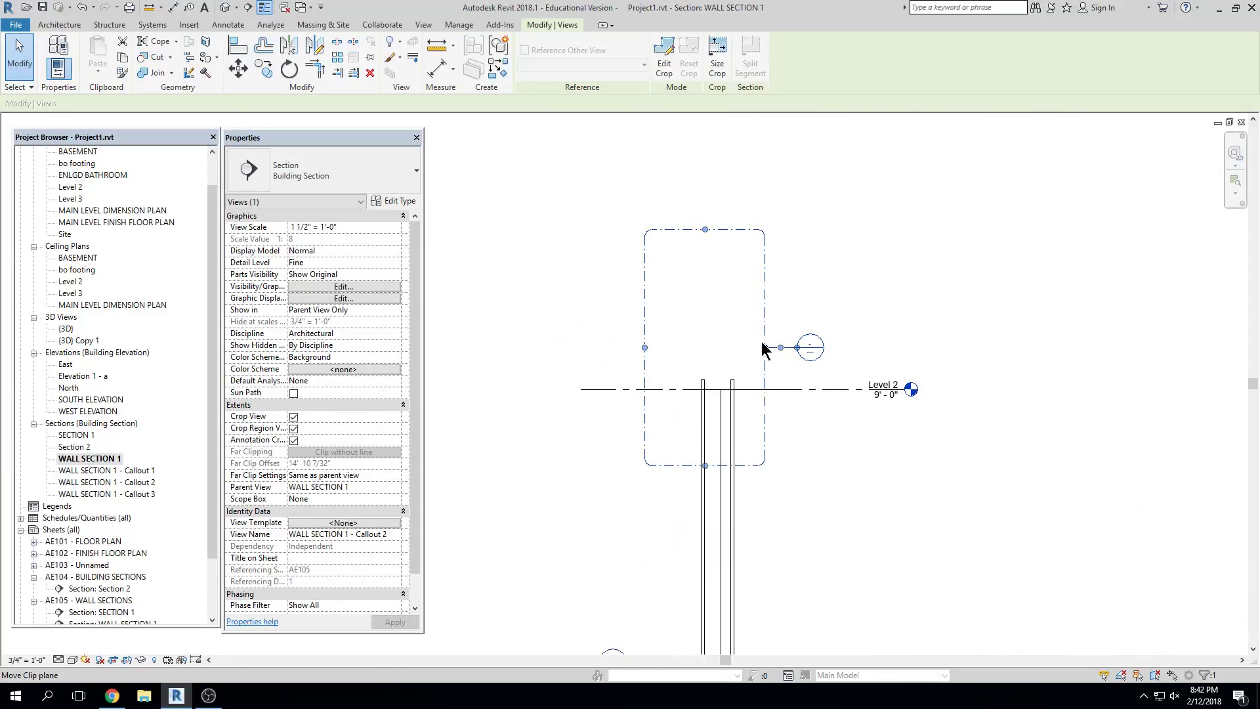
pyautogui.moveTo(644, 347); pyautogui.dragTo(544, 347)
pyautogui.moveTo(766, 347); pyautogui.dragTo(556, 205)
pyautogui.scroll(5, 528, 229)
pyautogui.scroll(-5, 679, 394)
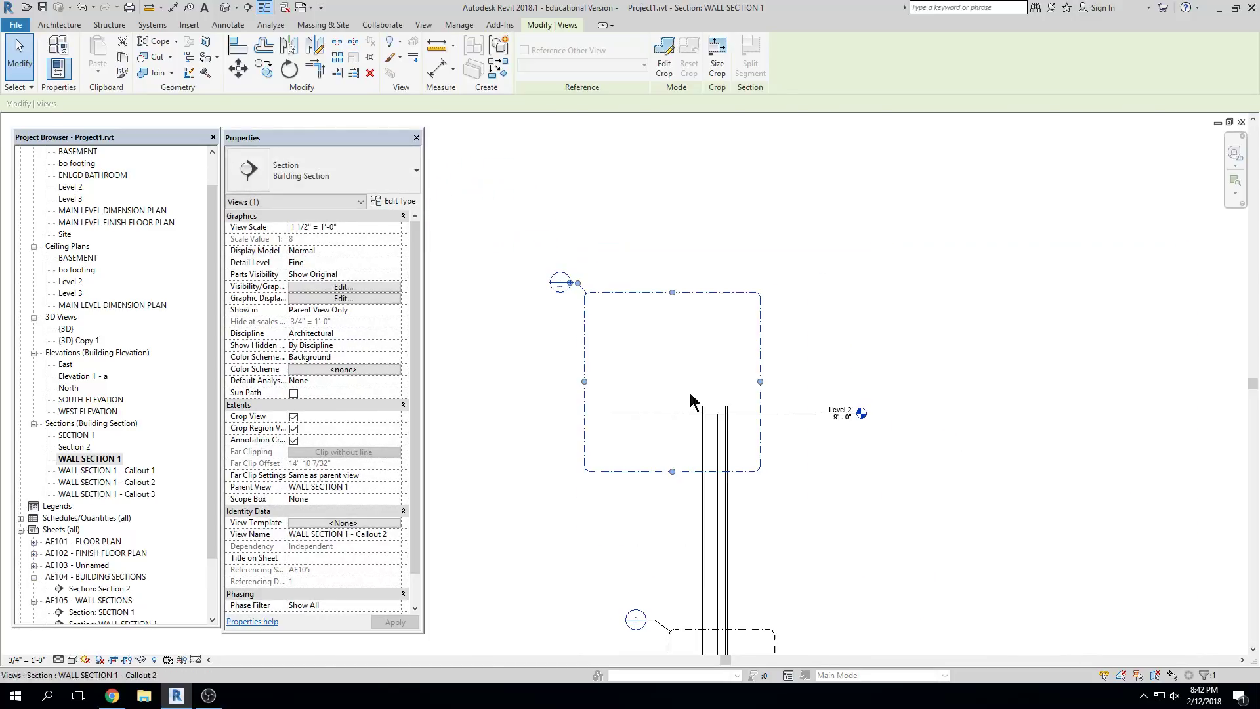
pyautogui.scroll(-1, 755, 424)
pyautogui.moveTo(951, 473); pyautogui.dragTo(930, 363, button='middle')
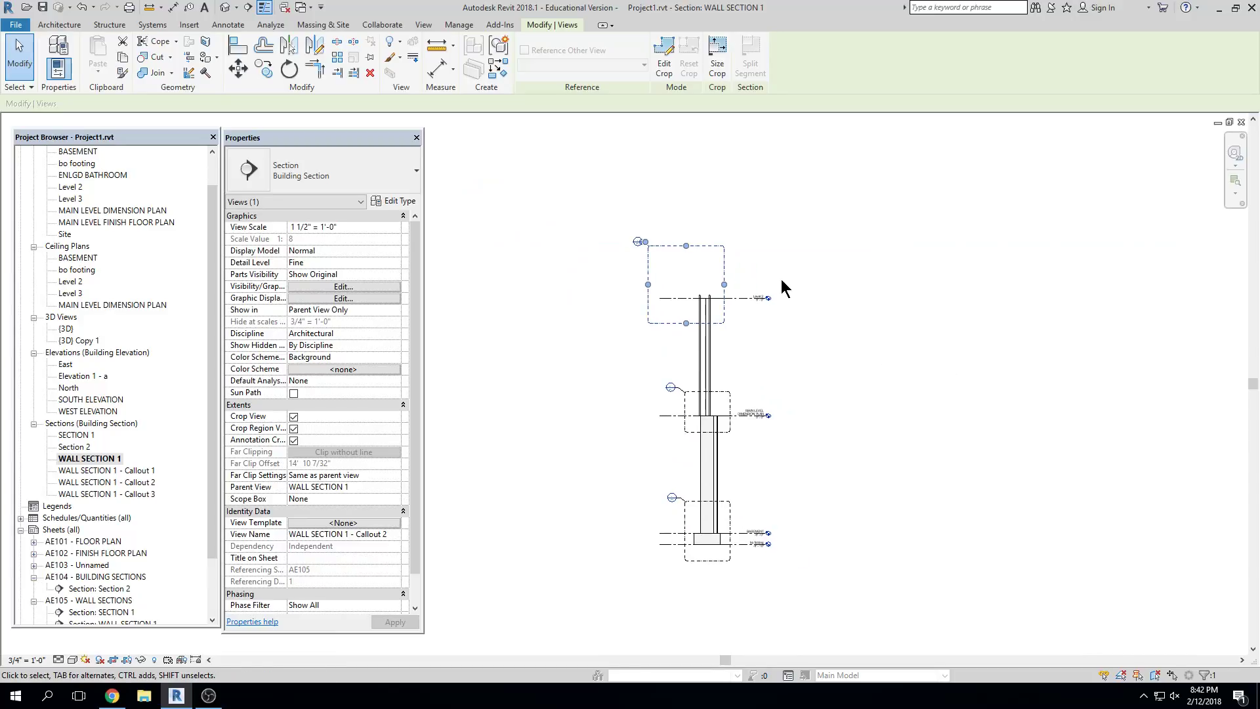
pyautogui.click(696, 253)
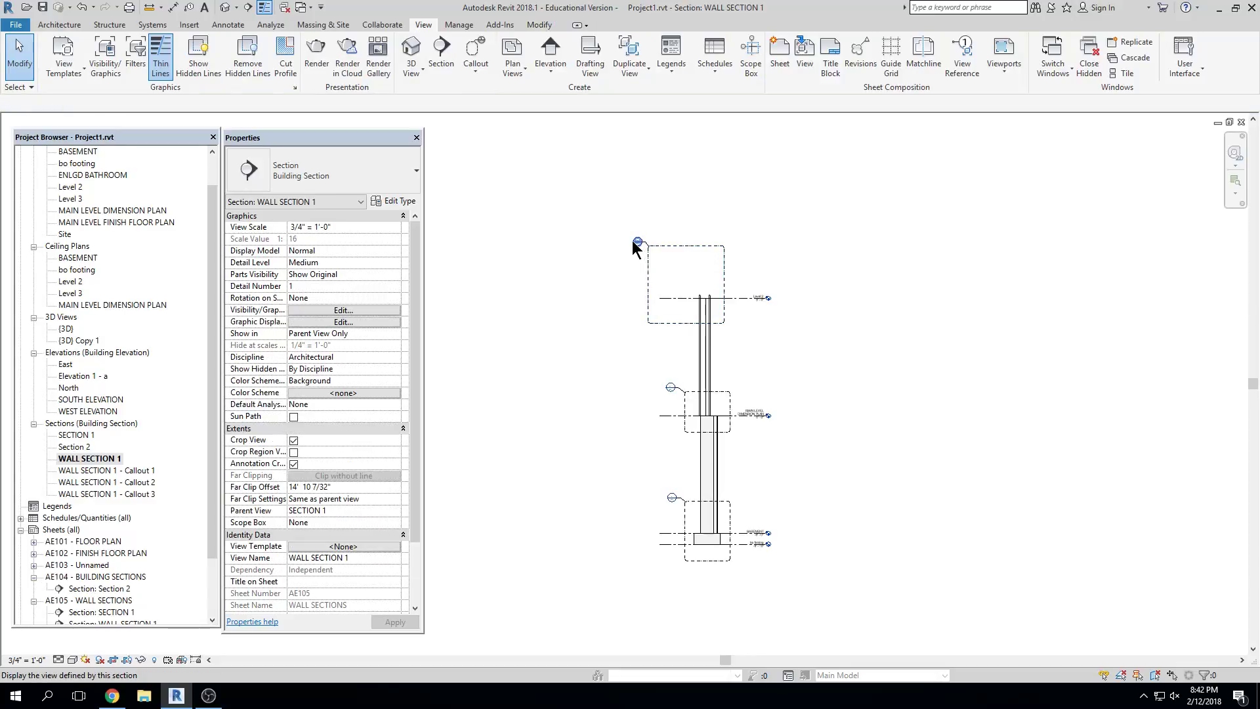
# Open the footing callout's view and pull the level heads farther to the right of the crop boundary
pyautogui.scroll(2, 668, 505)
pyautogui.doubleClick(671, 505)
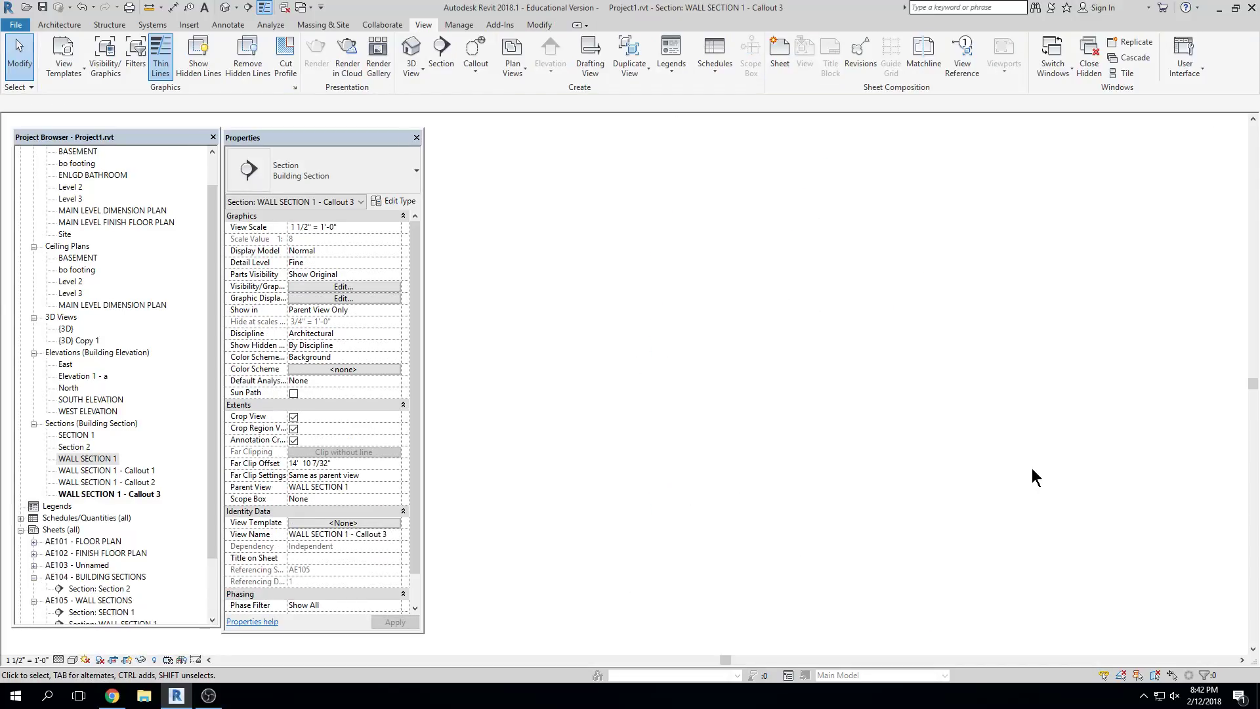
pyautogui.scroll(-2, 960, 486)
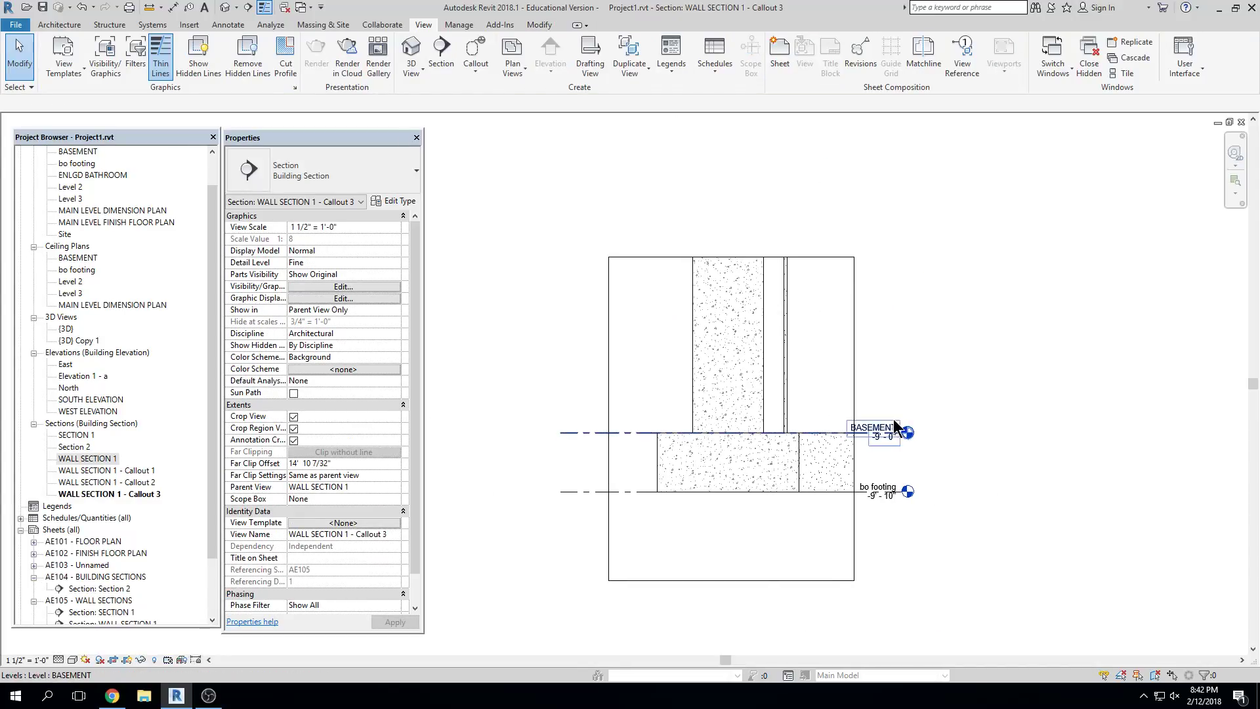
pyautogui.click(895, 428)
pyautogui.scroll(2, 893, 439)
pyautogui.moveTo(908, 433); pyautogui.dragTo(963, 432)
pyautogui.moveTo(905, 538); pyautogui.dragTo(935, 498, button='middle')
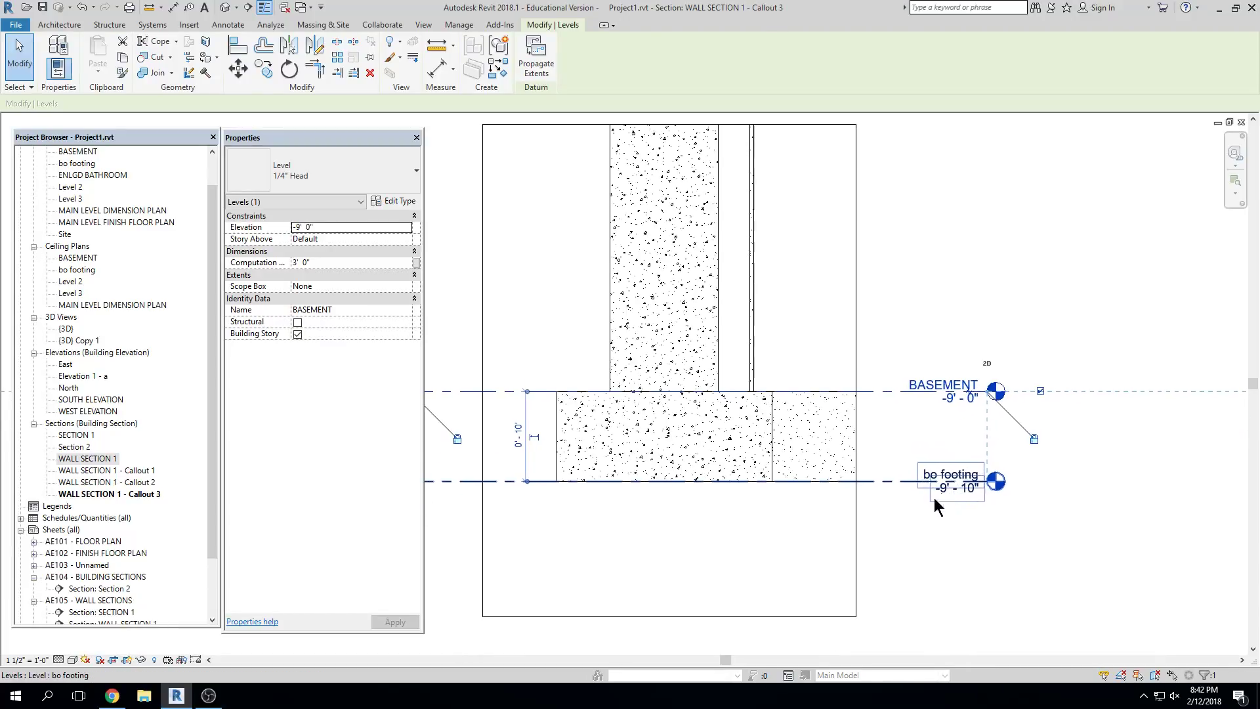
# Set the footing callout view's scale to 3" = 1'-0" and open sheet AE105 - WALL SECTIONS
pyautogui.click(26, 660)
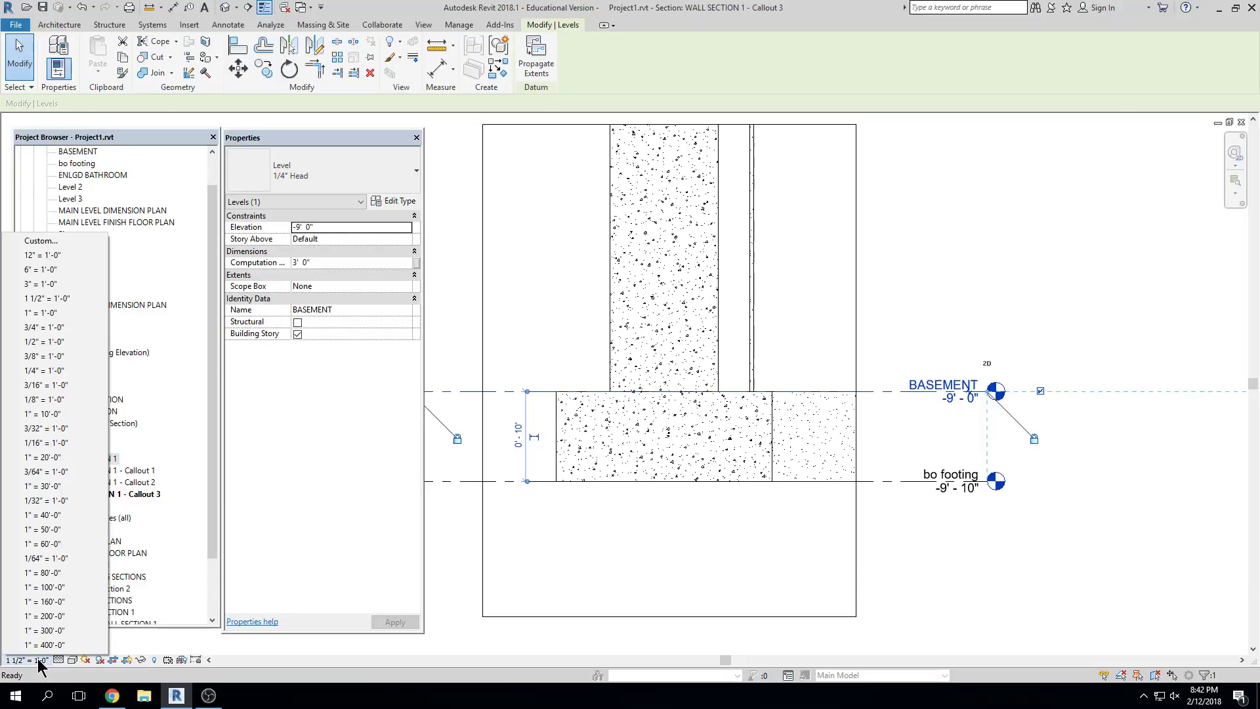
pyautogui.click(41, 284)
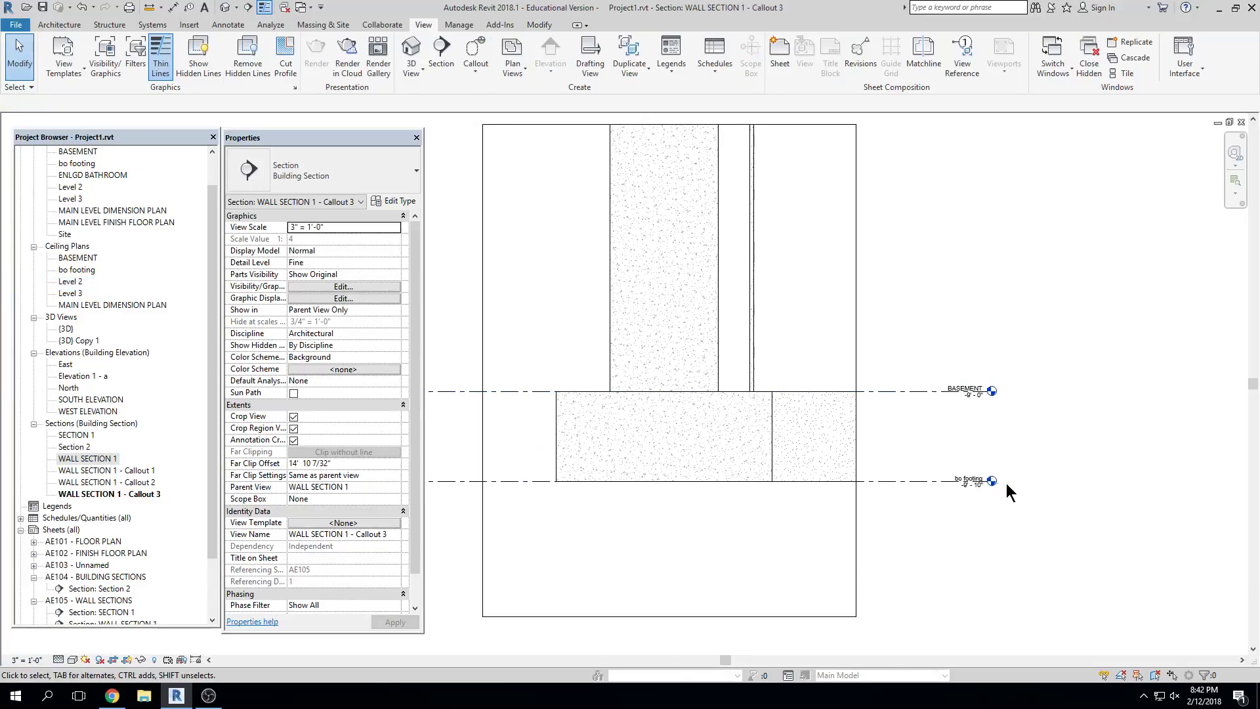
pyautogui.scroll(-3, 1008, 492)
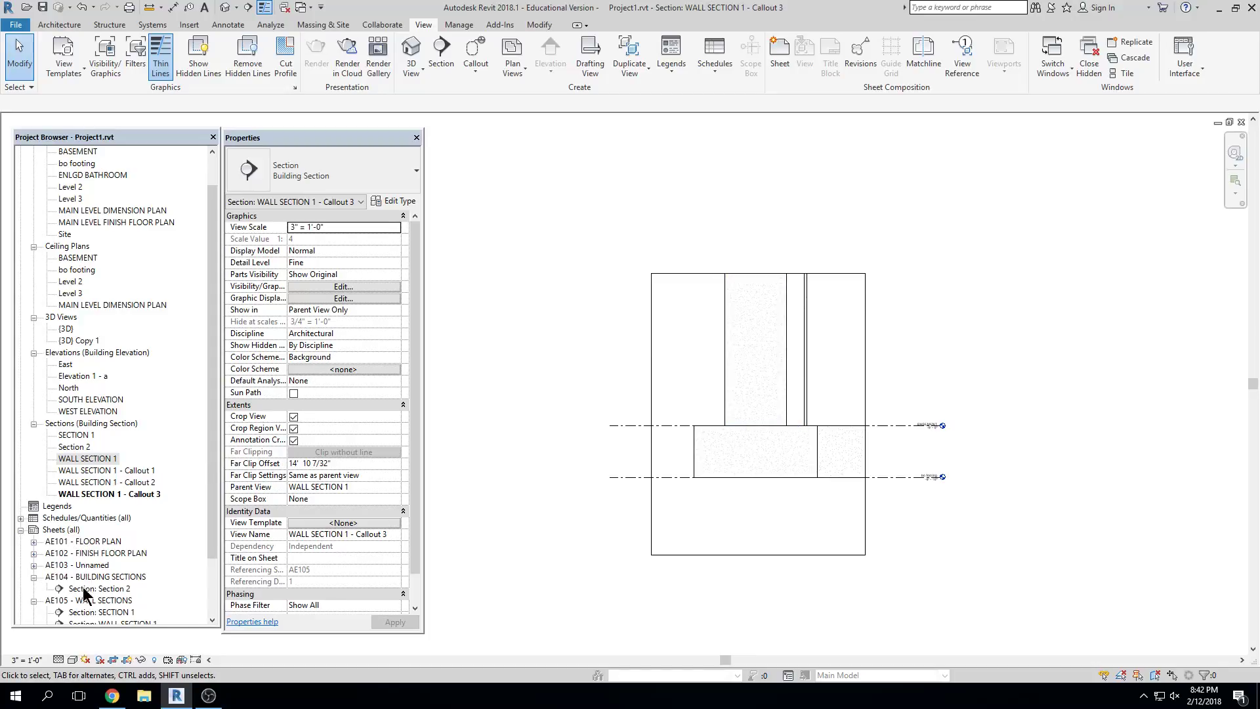
pyautogui.scroll(-2, 105, 567)
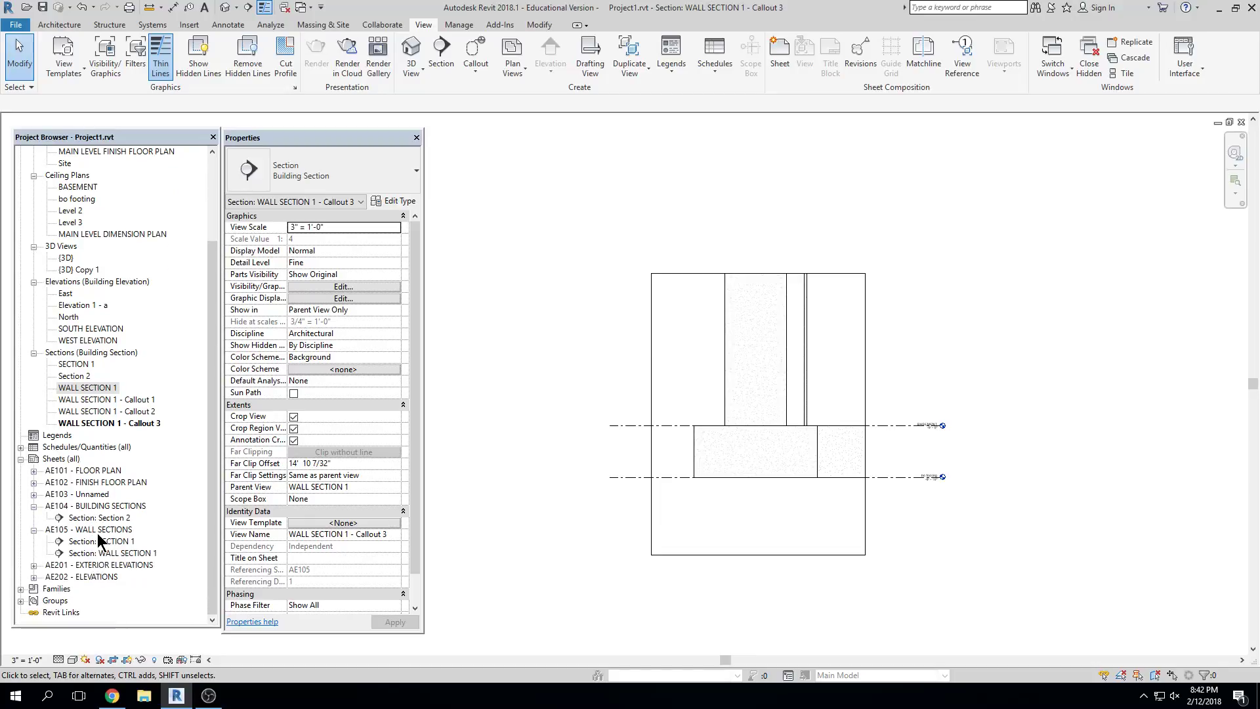
pyautogui.doubleClick(98, 530)
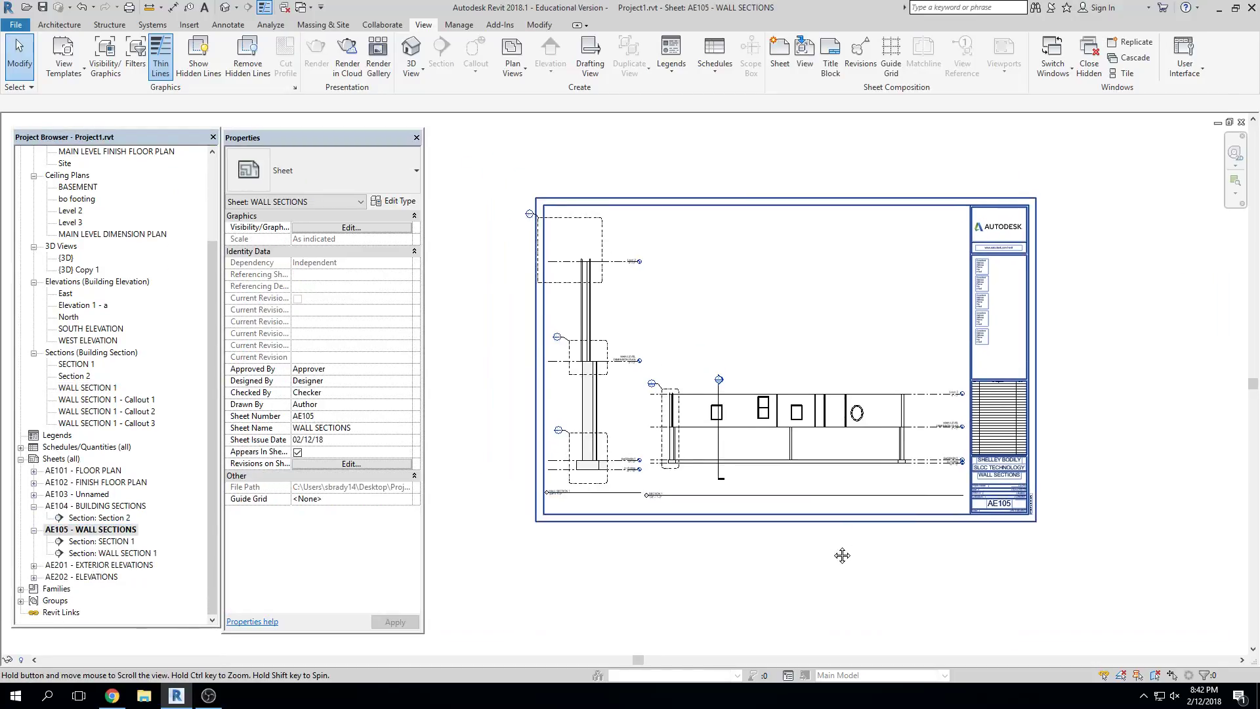
# Activate the WALL SECTION 1 viewport on the sheet, narrow the Level 2 callout from its left side and shift its head inside the sheet border
pyautogui.moveTo(841, 555); pyautogui.dragTo(848, 596, button='middle')
pyautogui.scroll(1, 722, 522)
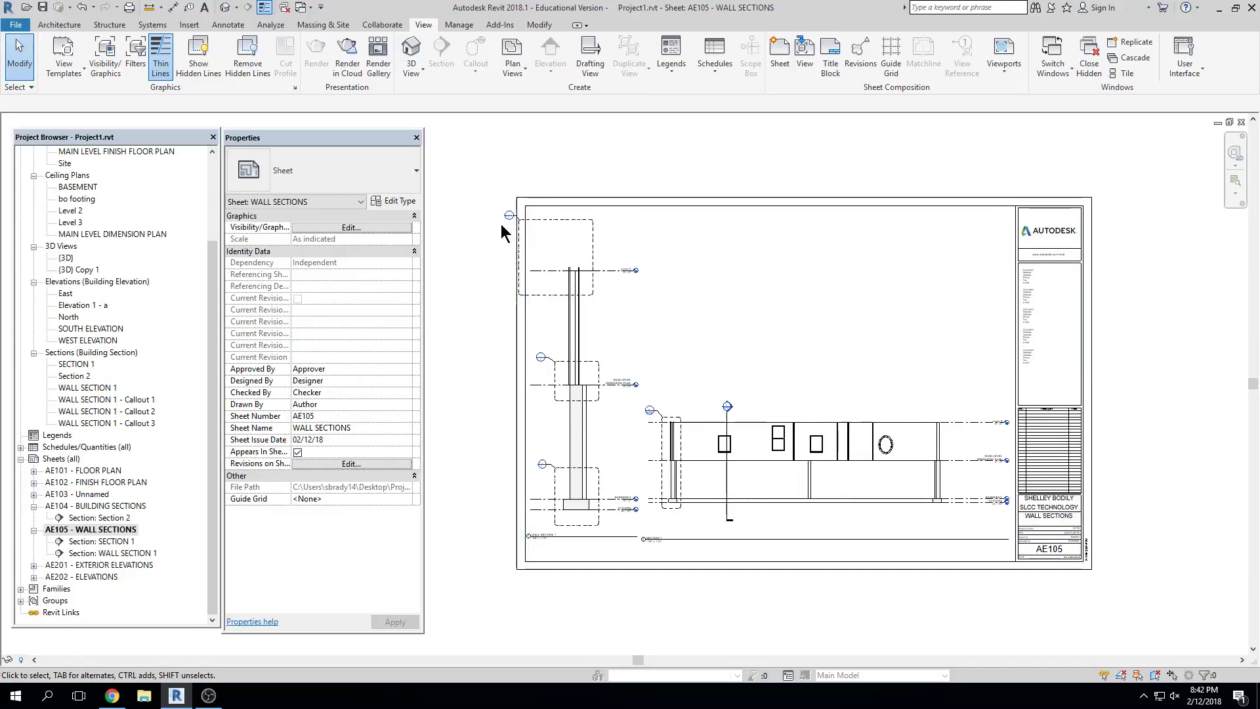
pyautogui.doubleClick(586, 285)
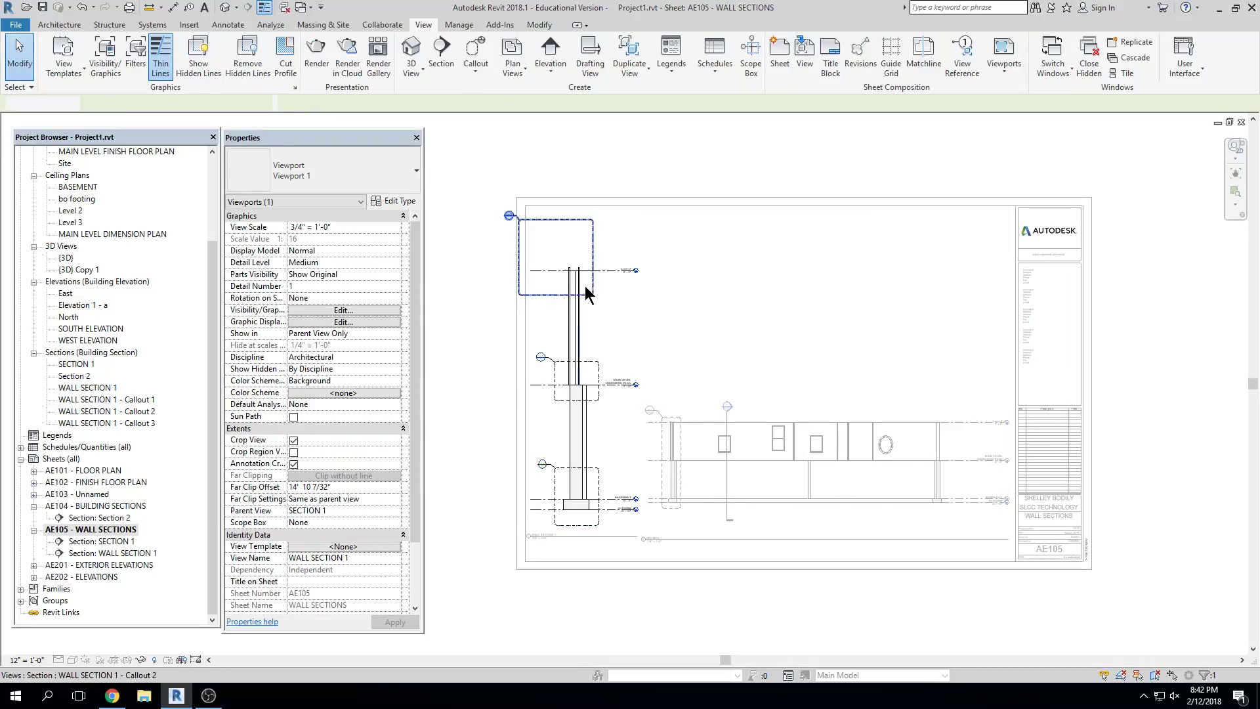
pyautogui.scroll(3, 536, 260)
pyautogui.scroll(2, 536, 260)
pyautogui.click(477, 268)
pyautogui.moveTo(479, 268); pyautogui.dragTo(520, 268)
pyautogui.moveTo(472, 159); pyautogui.dragTo(532, 154)
pyautogui.press('Escape')
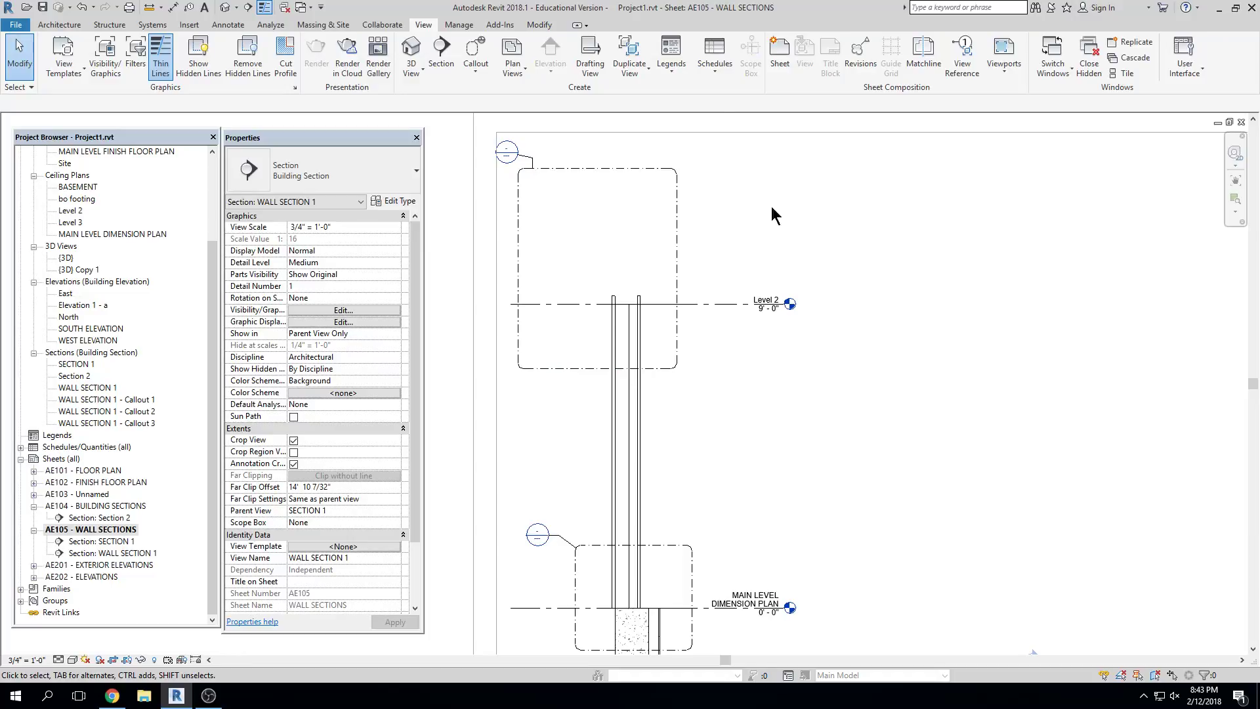
# Move the Level 2 callout's head beside the boundary's upper right corner and deactivate the WALL SECTION 1 viewport
pyautogui.scroll(2, 505, 155)
pyautogui.moveTo(538, 159); pyautogui.dragTo(909, 171)
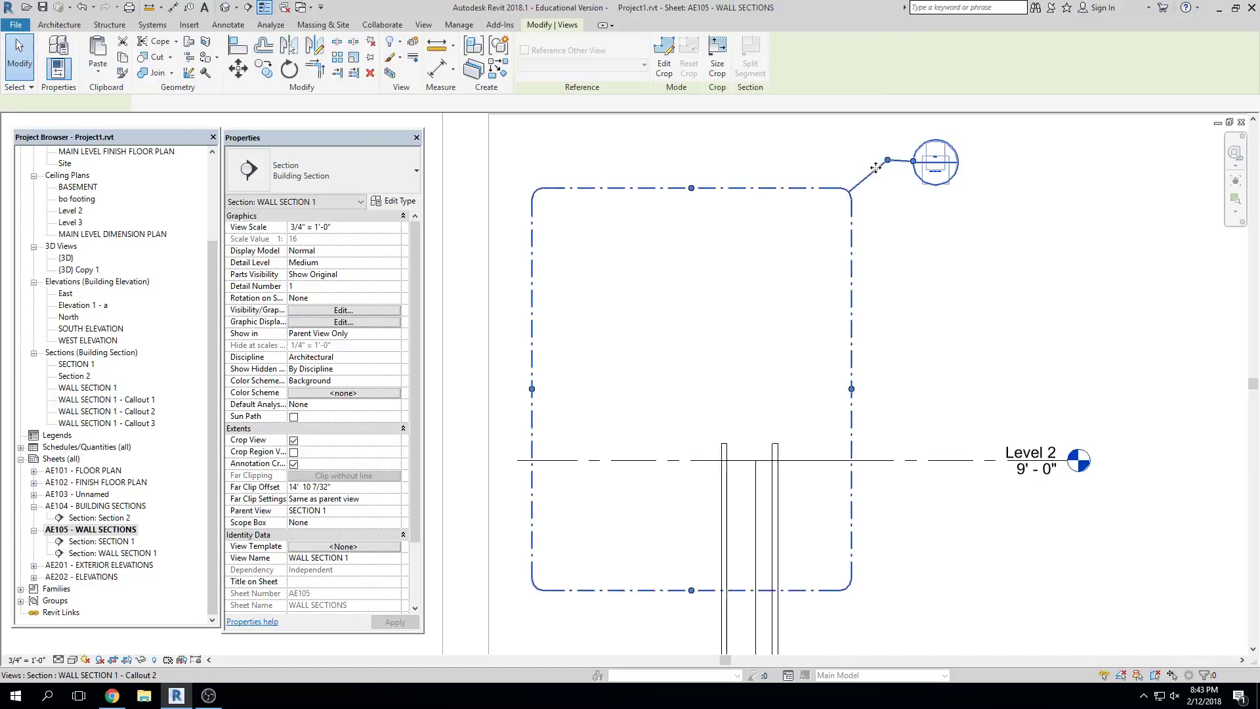
pyautogui.click(905, 328)
pyautogui.scroll(-3, 915, 360)
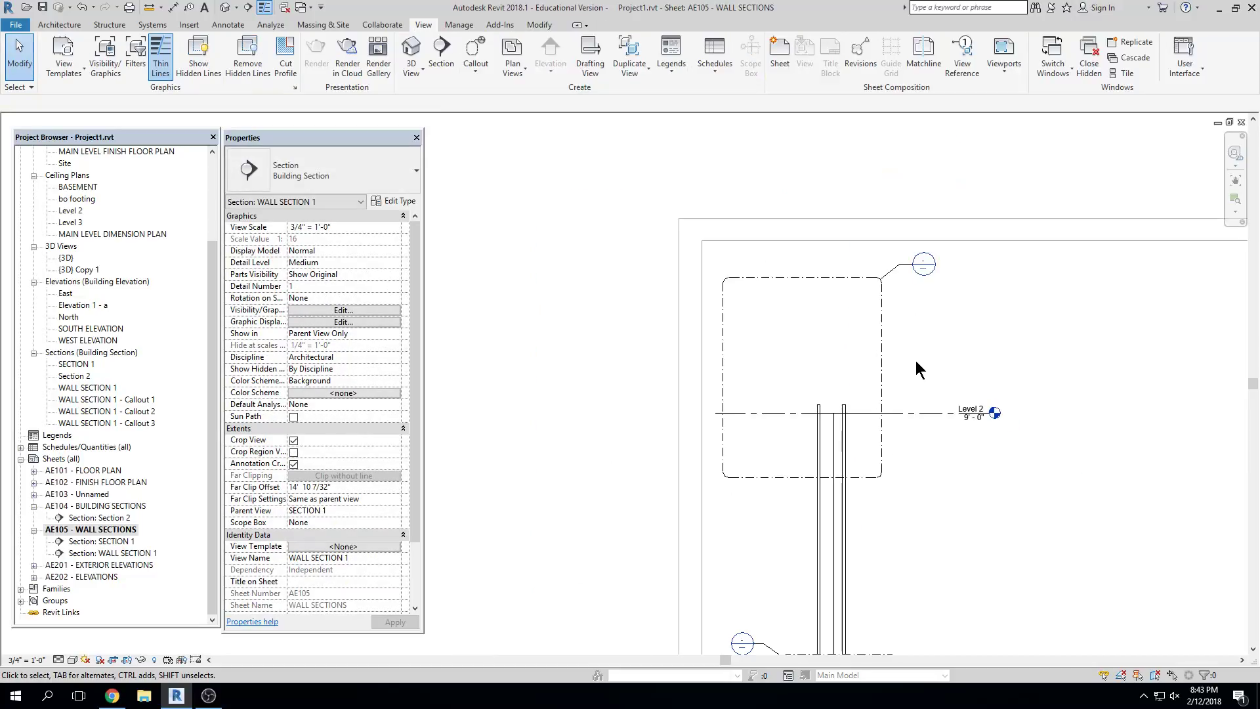
pyautogui.scroll(-3, 936, 349)
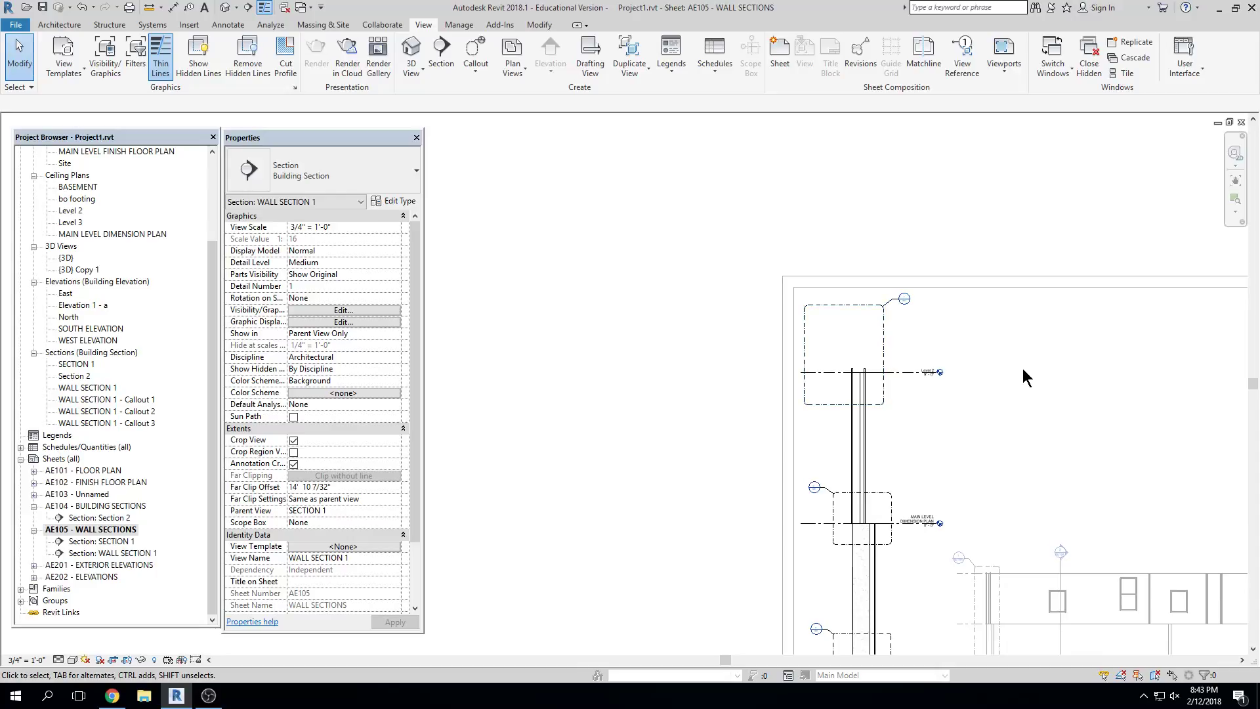
pyautogui.doubleClick(700, 342)
pyautogui.scroll(-2, 774, 348)
pyautogui.moveTo(779, 349); pyautogui.dragTo(686, 322, button='middle')
pyautogui.moveTo(961, 343); pyautogui.dragTo(932, 313, button='middle')
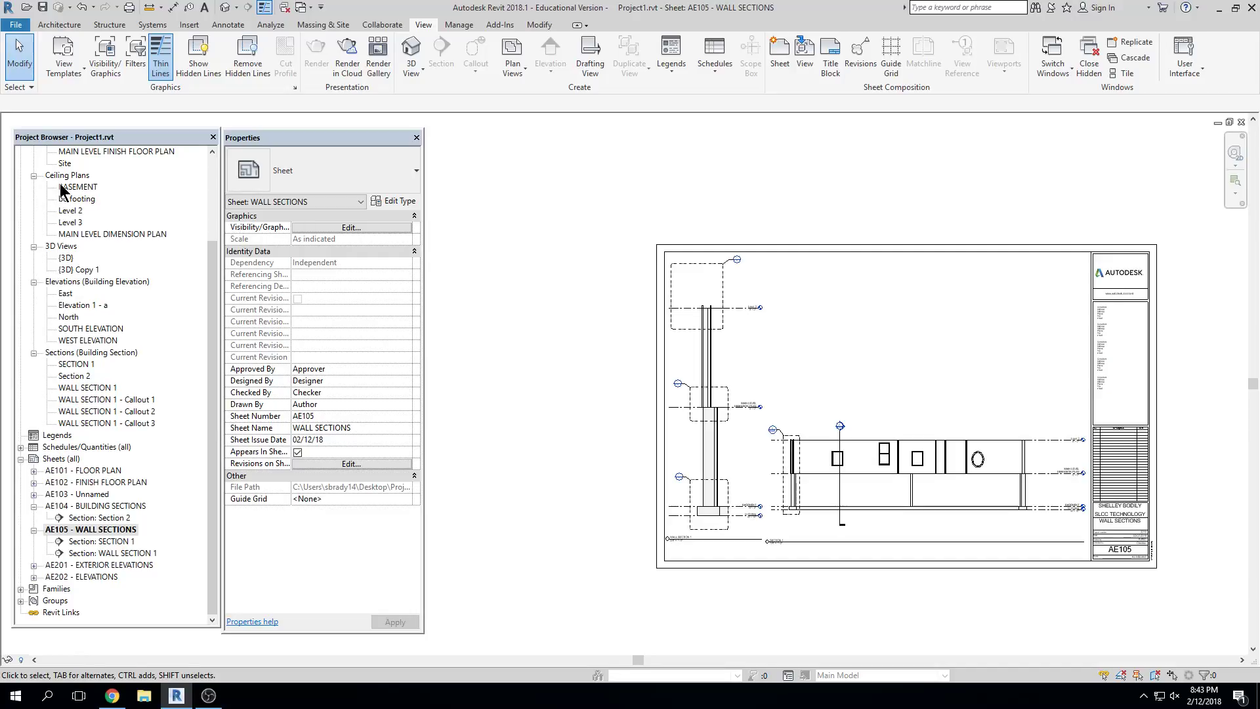
# Activate the WALL SECTION 1 viewport and rename the Level 2 callout's view as SECTION DETAIL - EAVE
pyautogui.click(64, 354)
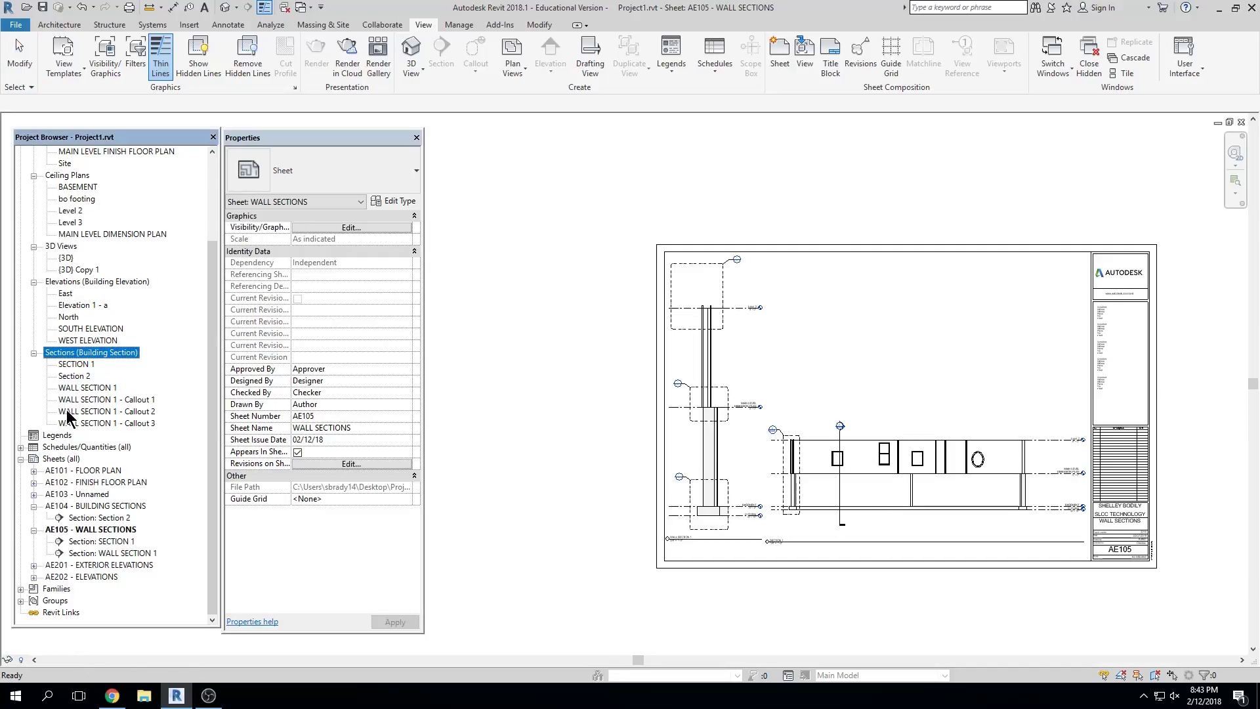
pyautogui.click(145, 410)
pyautogui.click(150, 424)
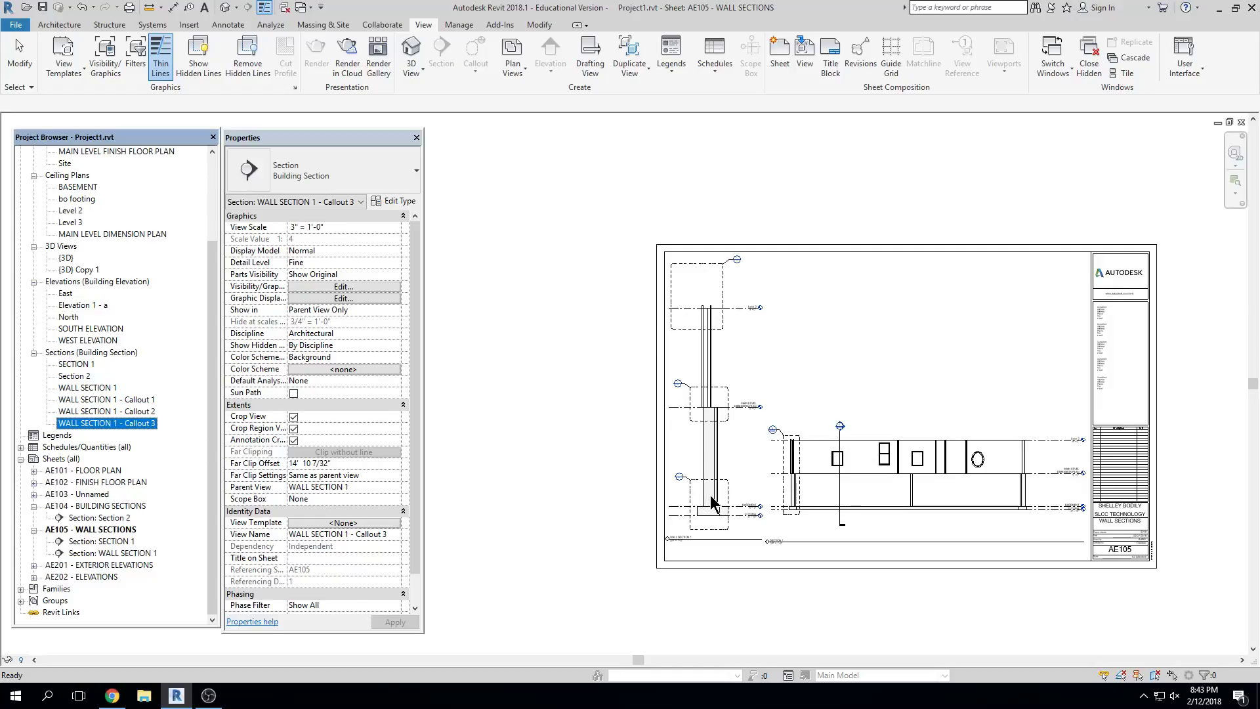
pyautogui.click(145, 401)
pyautogui.doubleClick(751, 291)
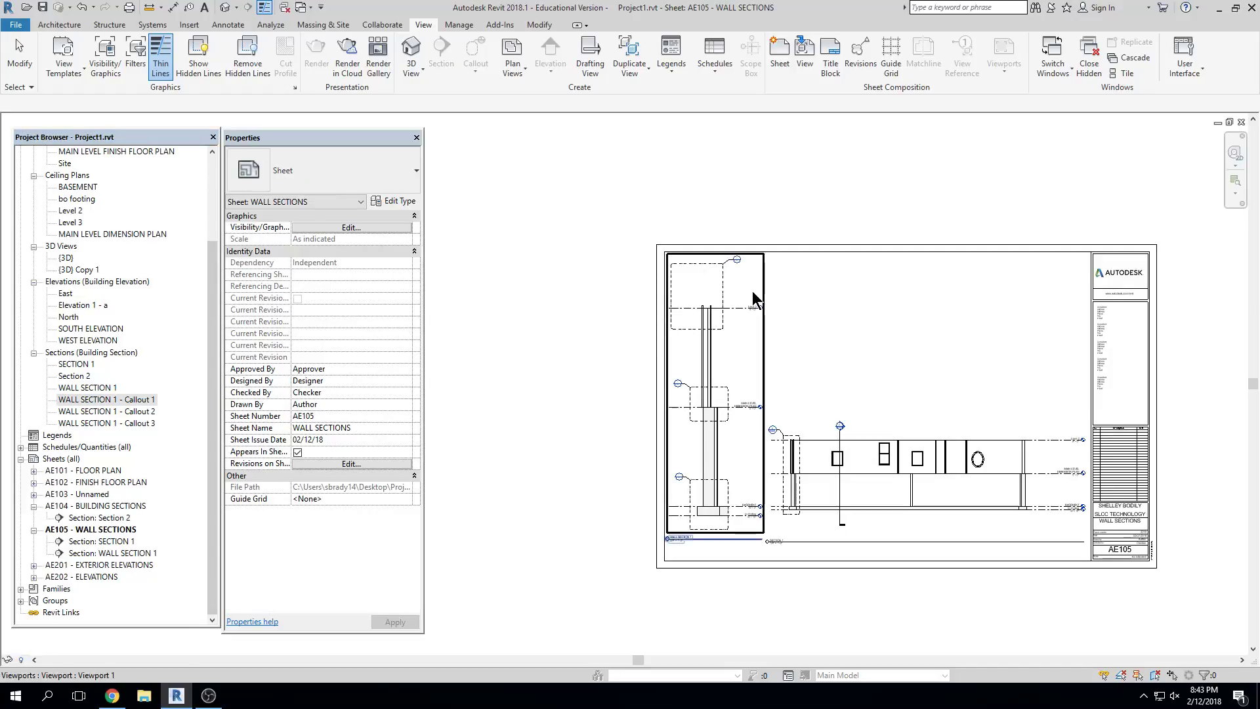
pyautogui.click(724, 293)
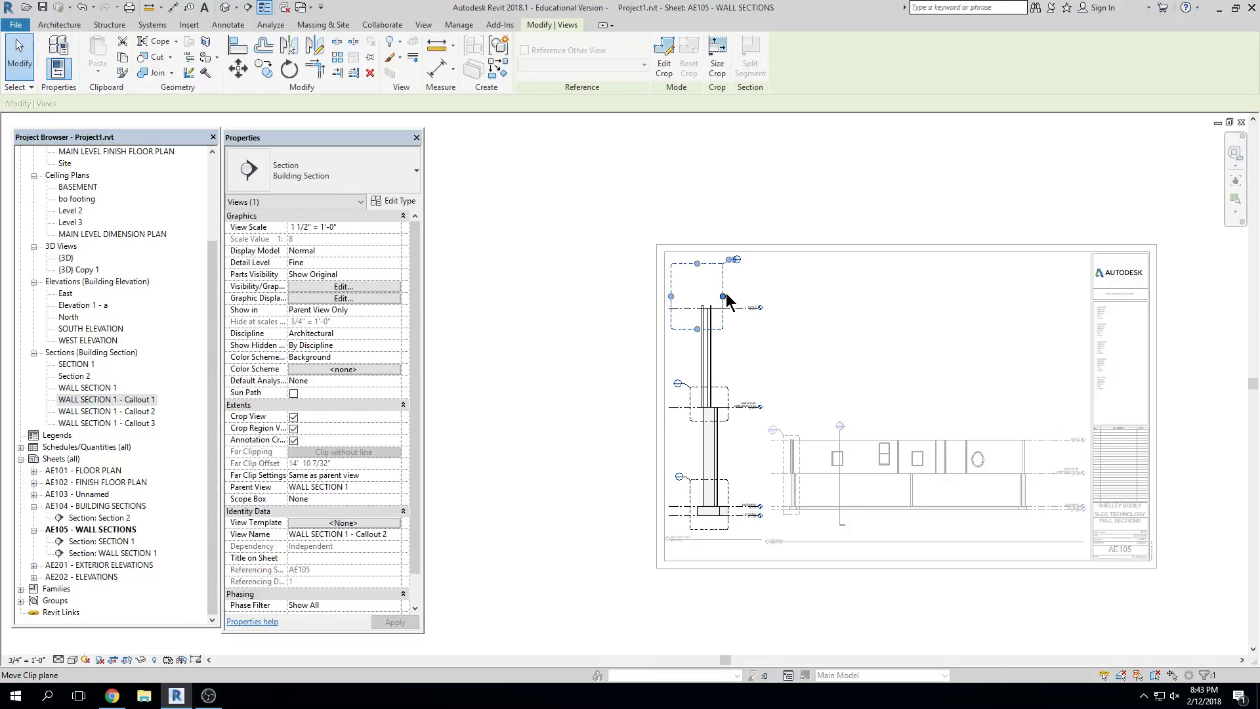
pyautogui.click(394, 535)
pyautogui.write('so')
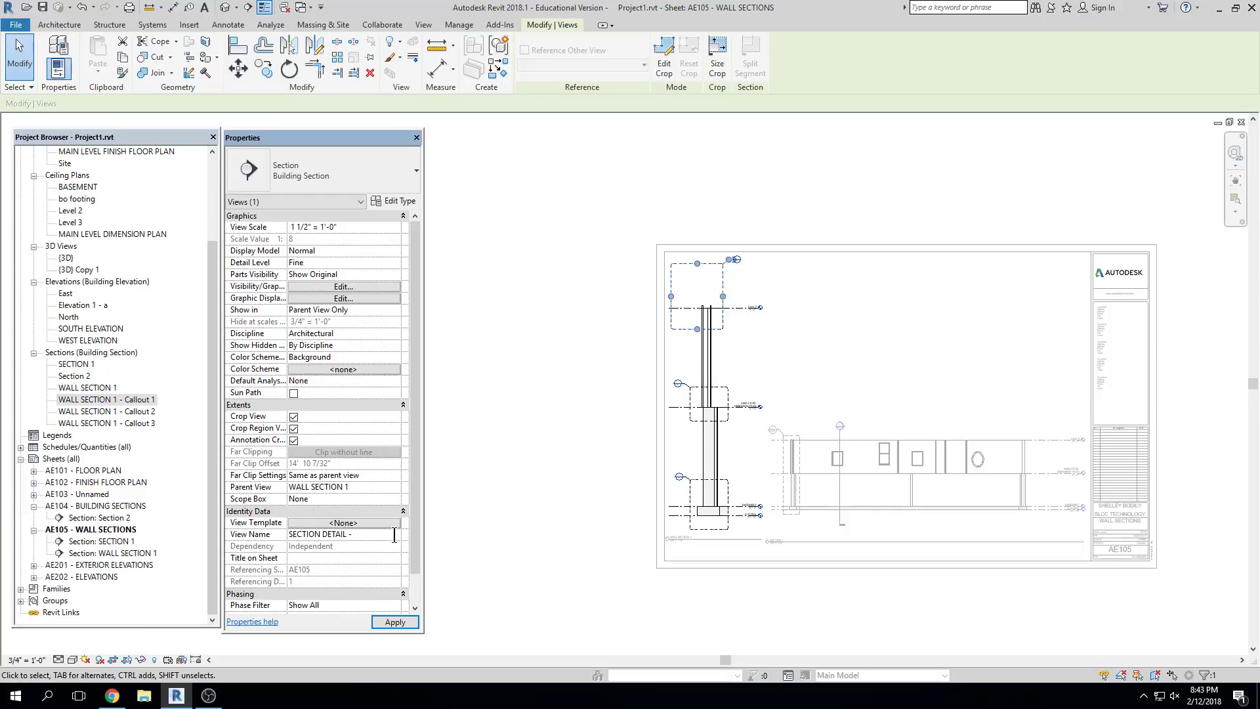
pyautogui.write('EAVE')
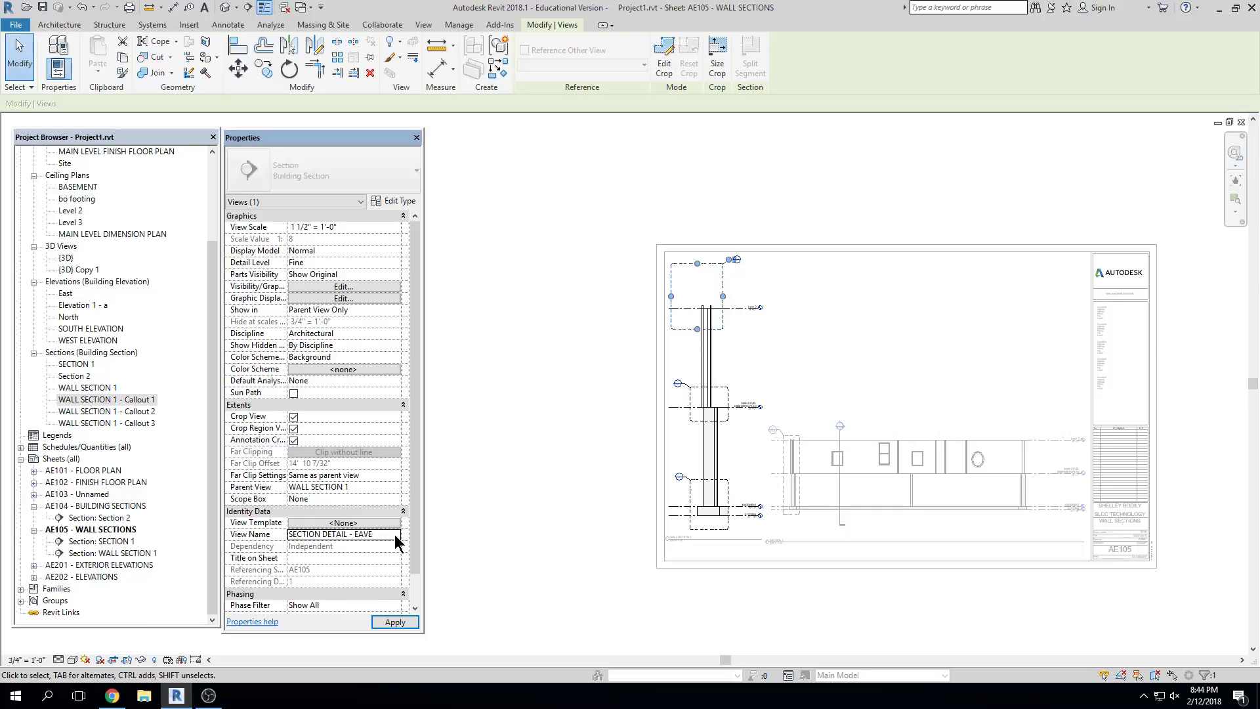
pyautogui.click(778, 383)
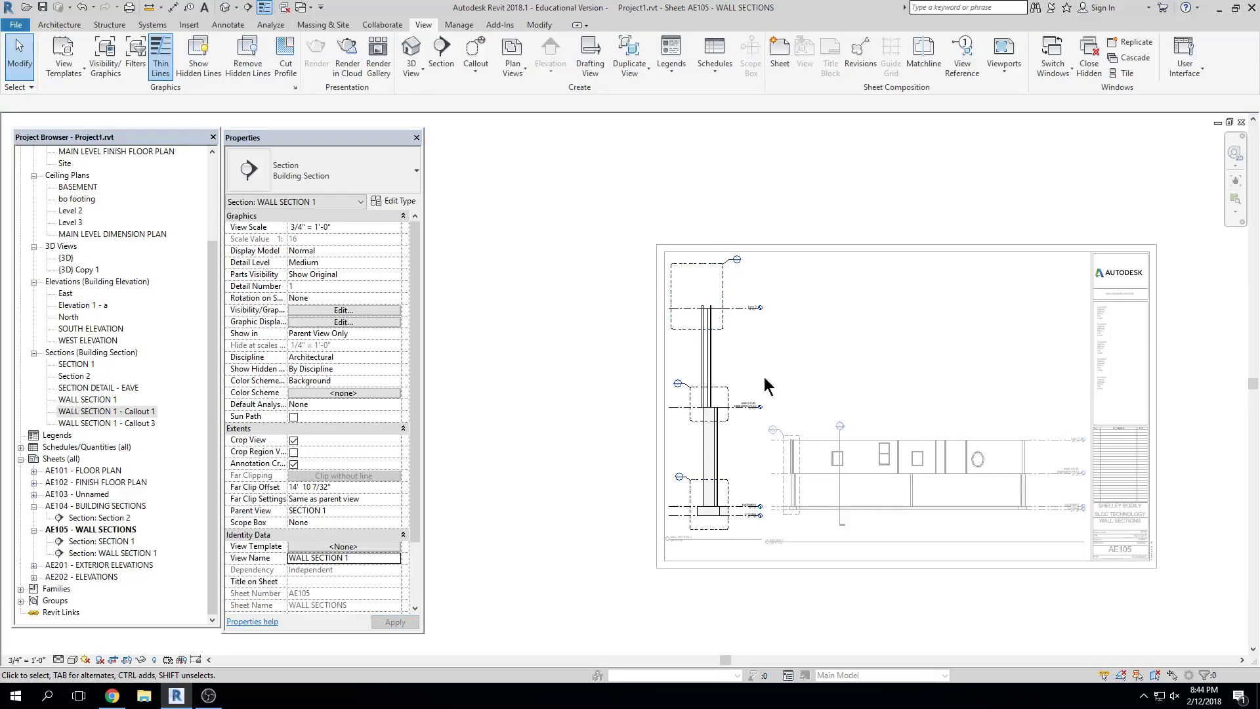
# Rename the main level callout's view as SECTION DETAIL - WALL BASE
pyautogui.click(724, 402)
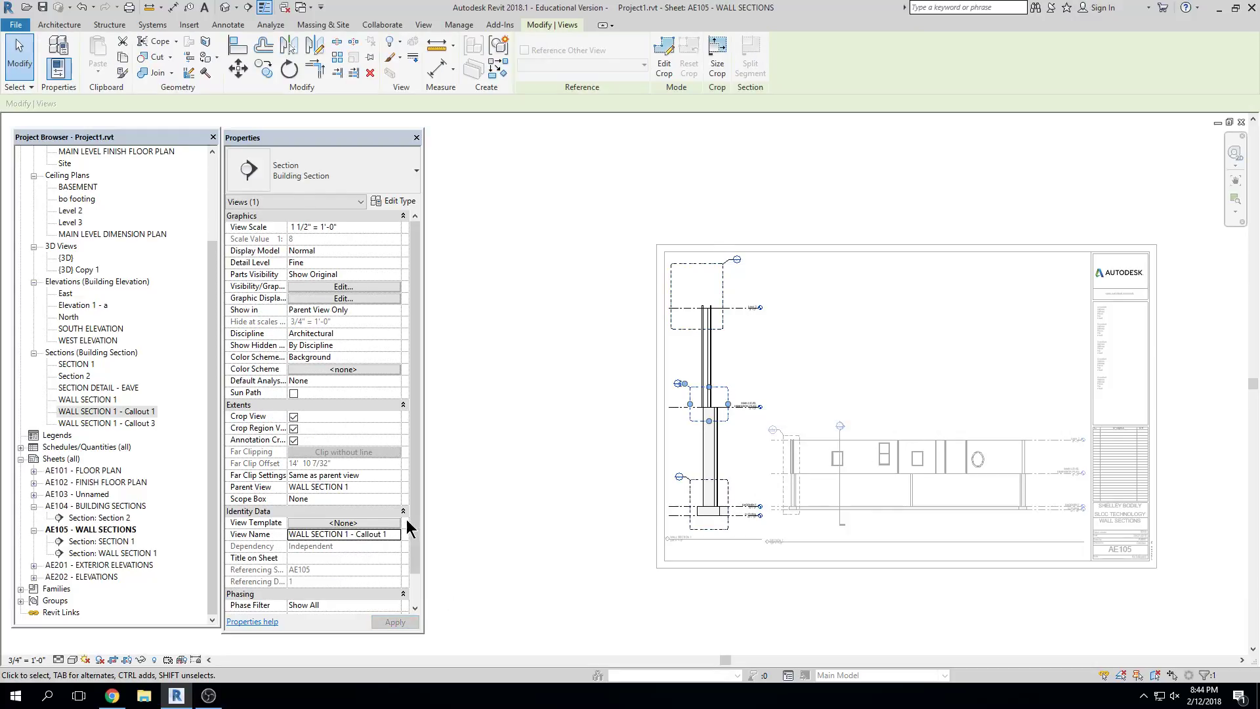
pyautogui.click(395, 540)
pyautogui.moveTo(394, 539); pyautogui.dragTo(265, 534)
pyautogui.write('SECTION DETAIL - WALL BASE')
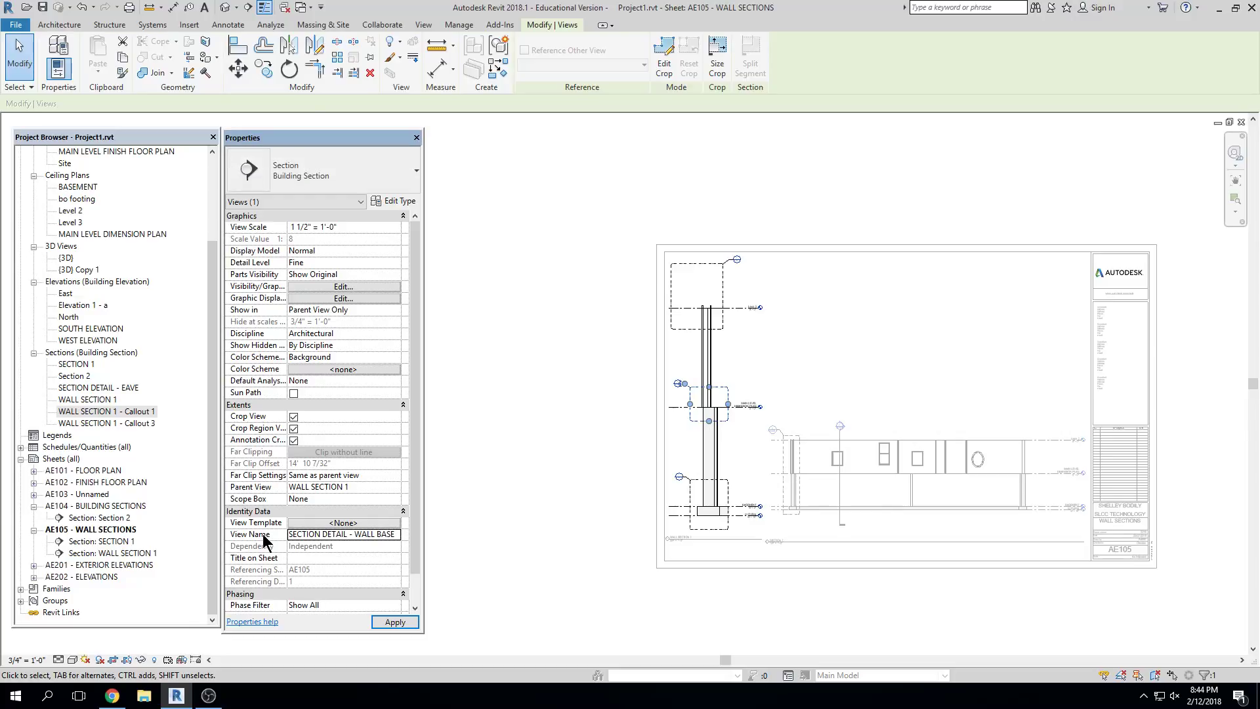
# Rename the footing callout's view as SECTION DETAIL - FOUNDATION BASE and deactivate the viewport
pyautogui.click(729, 500)
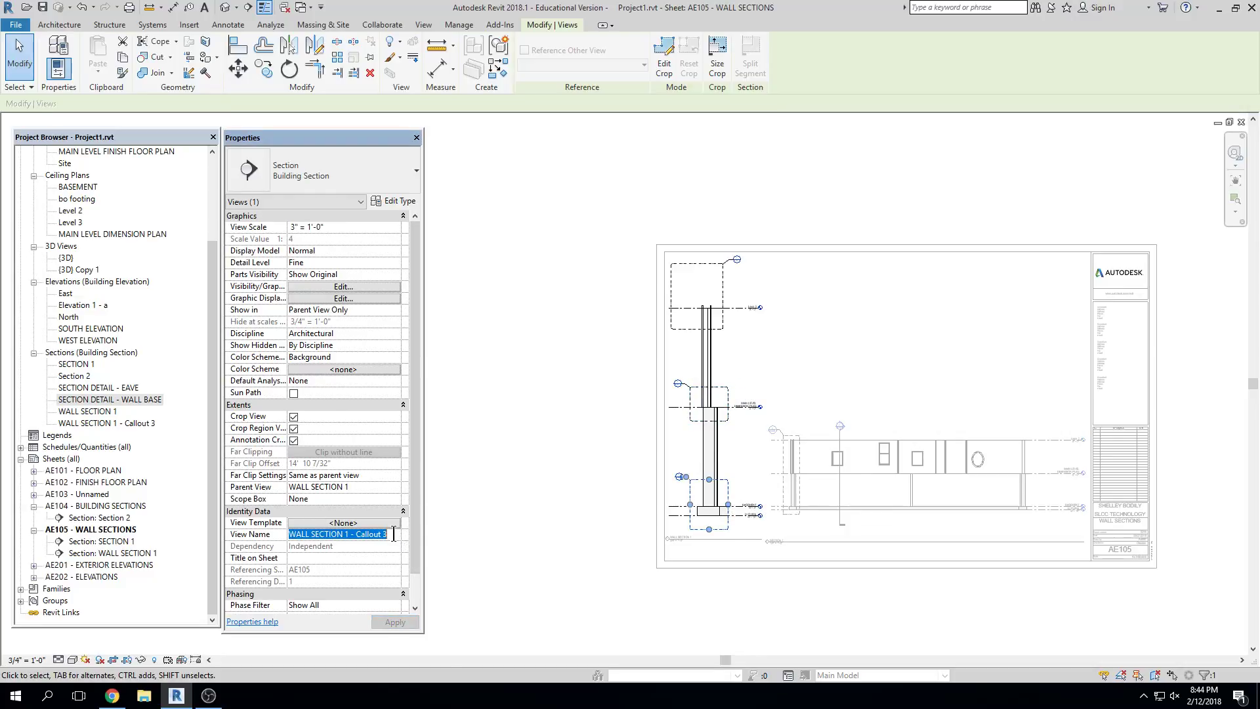
pyautogui.click(242, 533)
pyautogui.write('SECTION DETAIL')
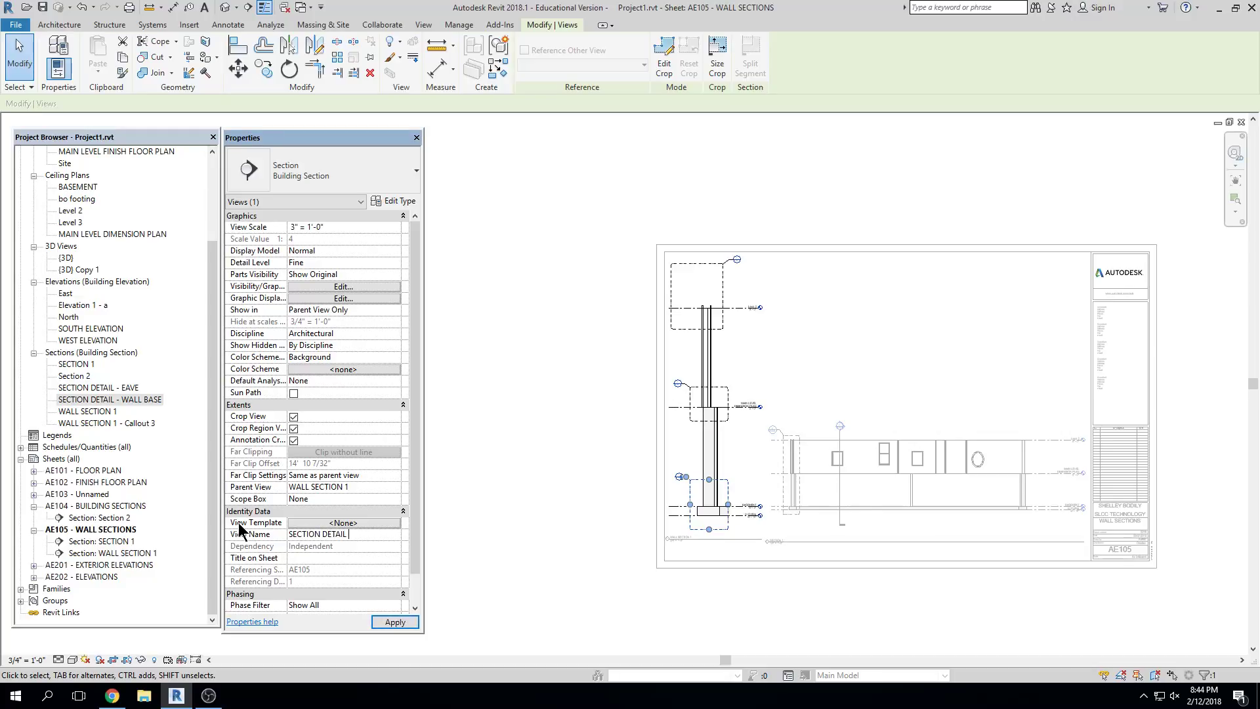
pyautogui.write(' - FOUNDATION')
pyautogui.write('BASE')
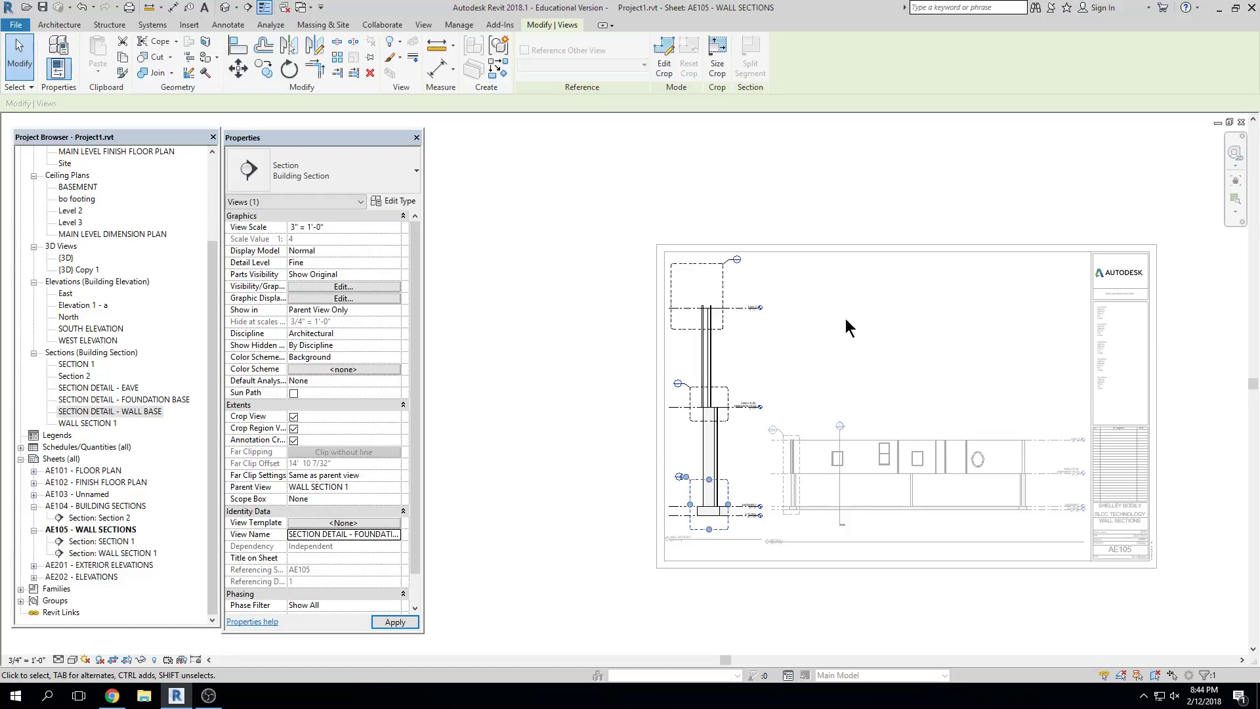
pyautogui.click(885, 189)
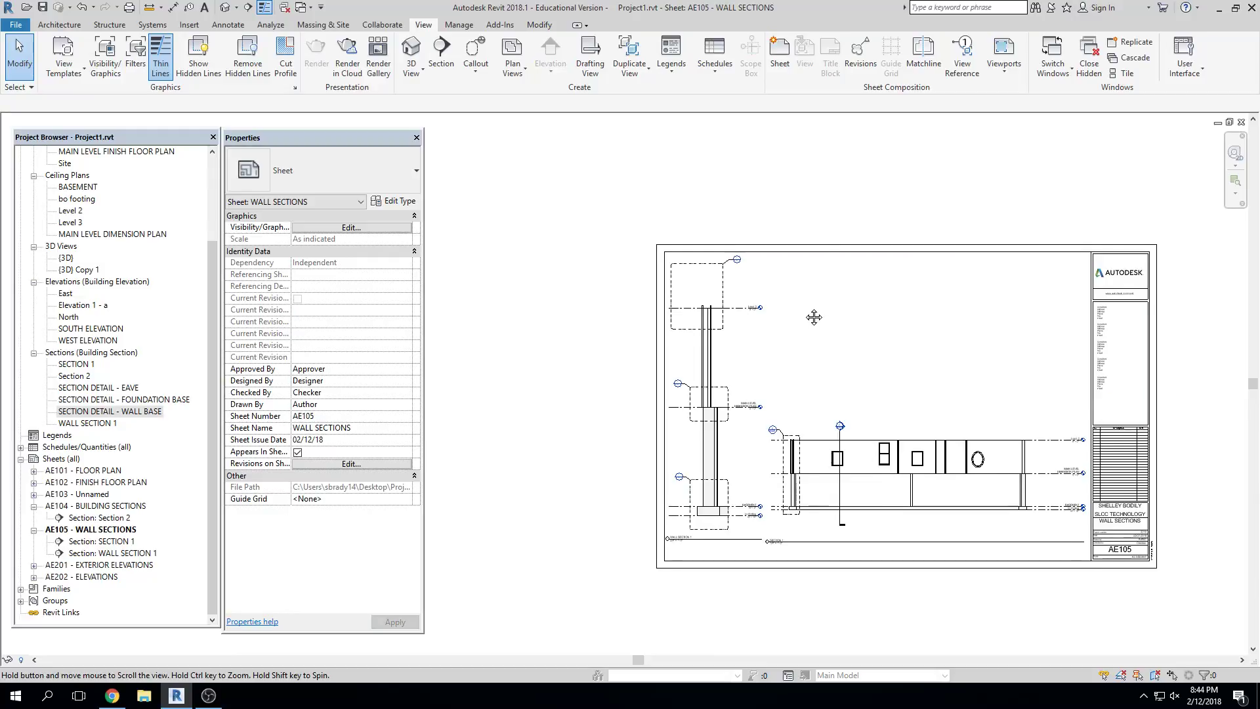
# Place the SECTION DETAIL - FOUNDATION BASE view on sheet AE105 above the building section, right of WALL SECTION 1
pyautogui.click(100, 388)
pyautogui.click(106, 399)
pyautogui.click(108, 411)
pyautogui.click(112, 388)
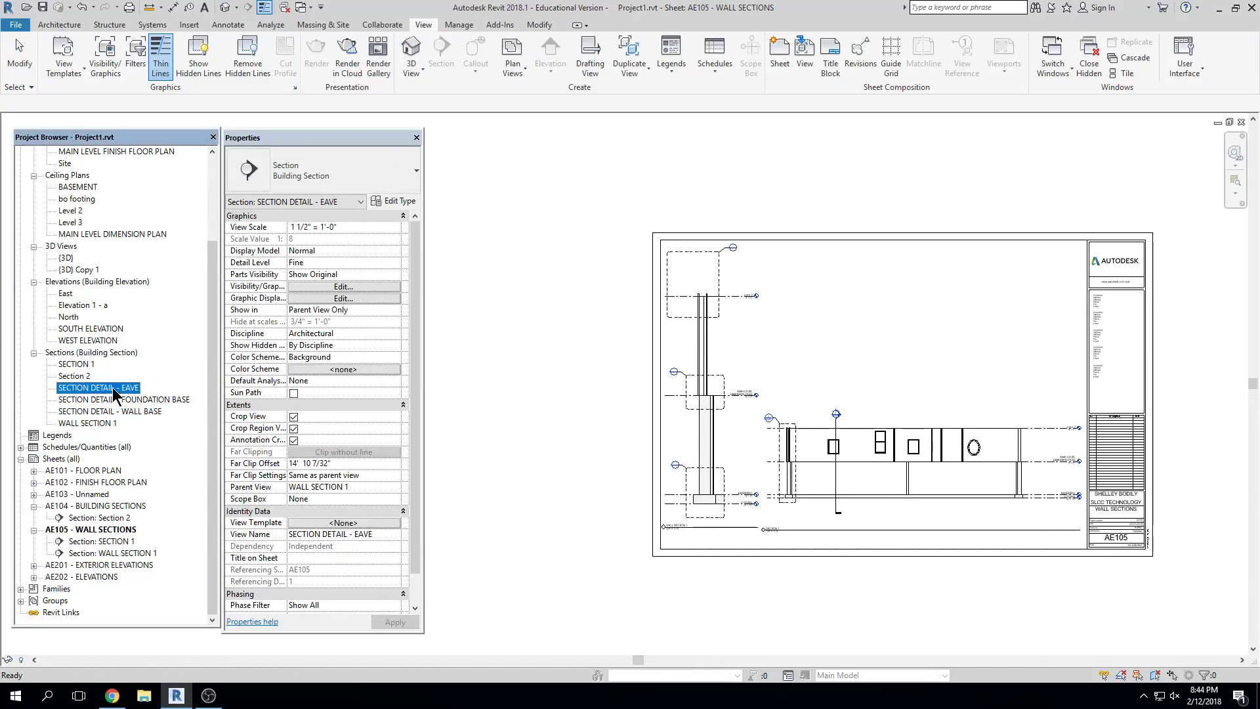
pyautogui.click(119, 411)
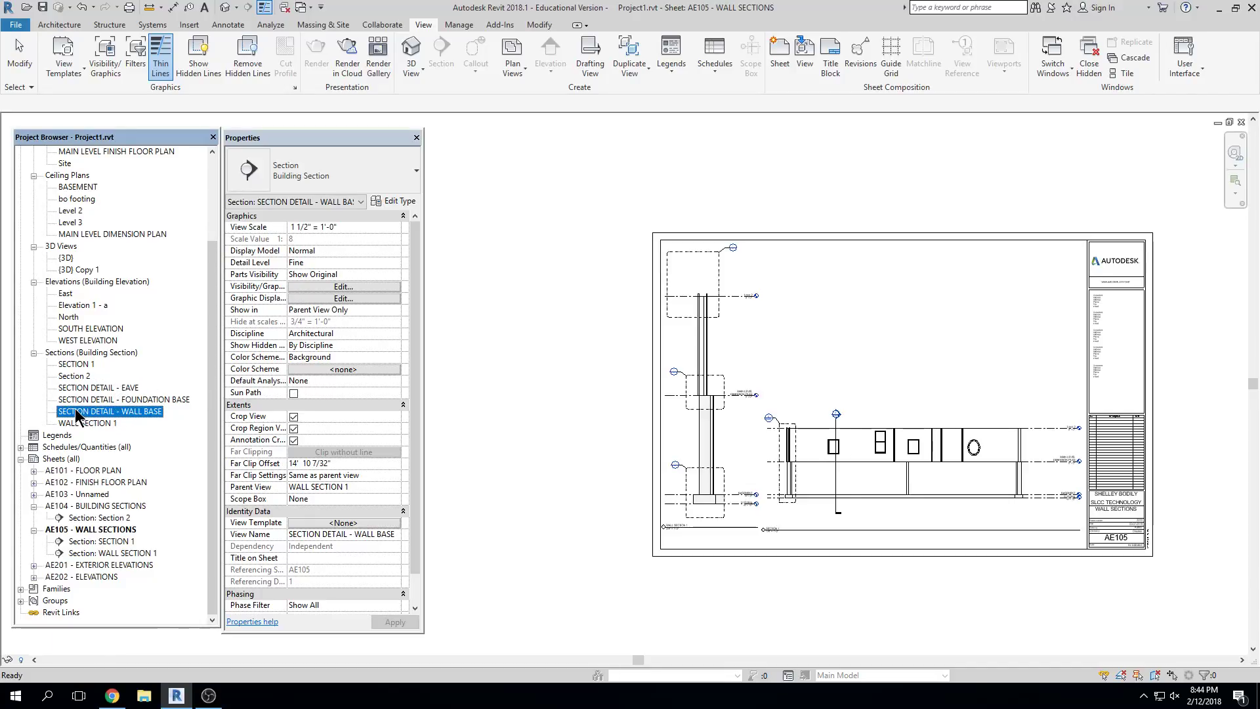
pyautogui.click(129, 400)
pyautogui.moveTo(105, 403); pyautogui.dragTo(727, 353)
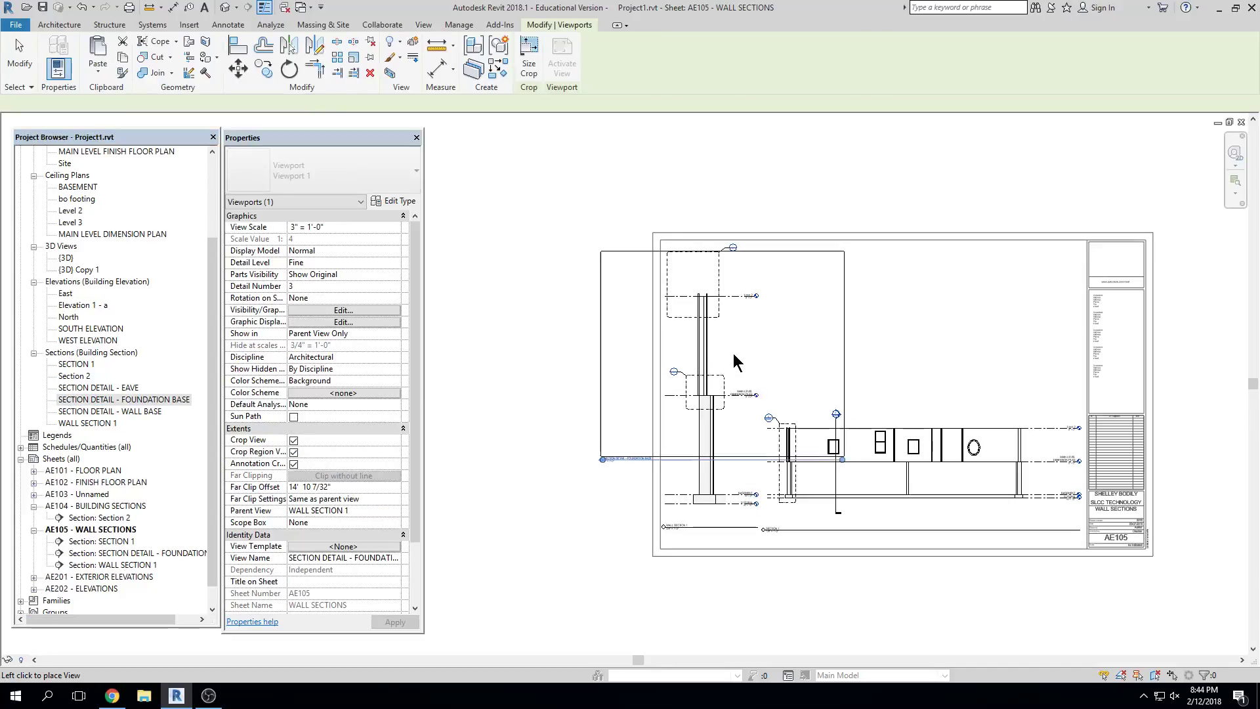
pyautogui.click(881, 312)
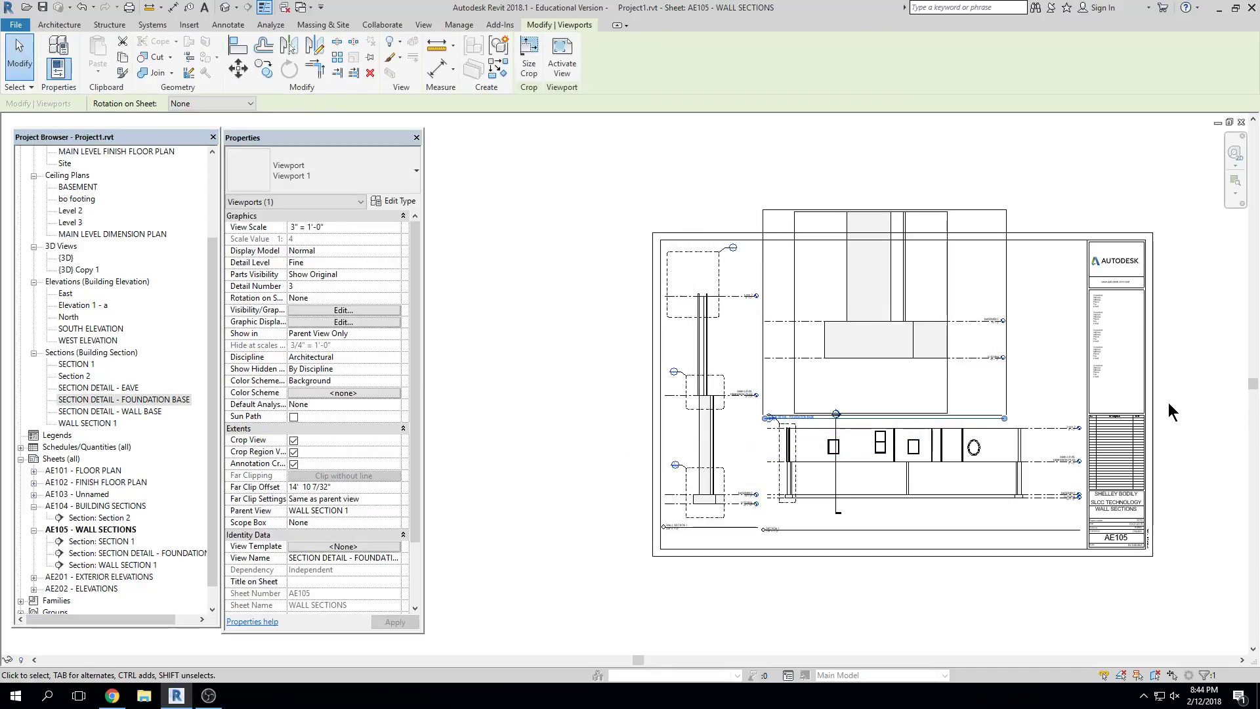
pyautogui.click(1175, 407)
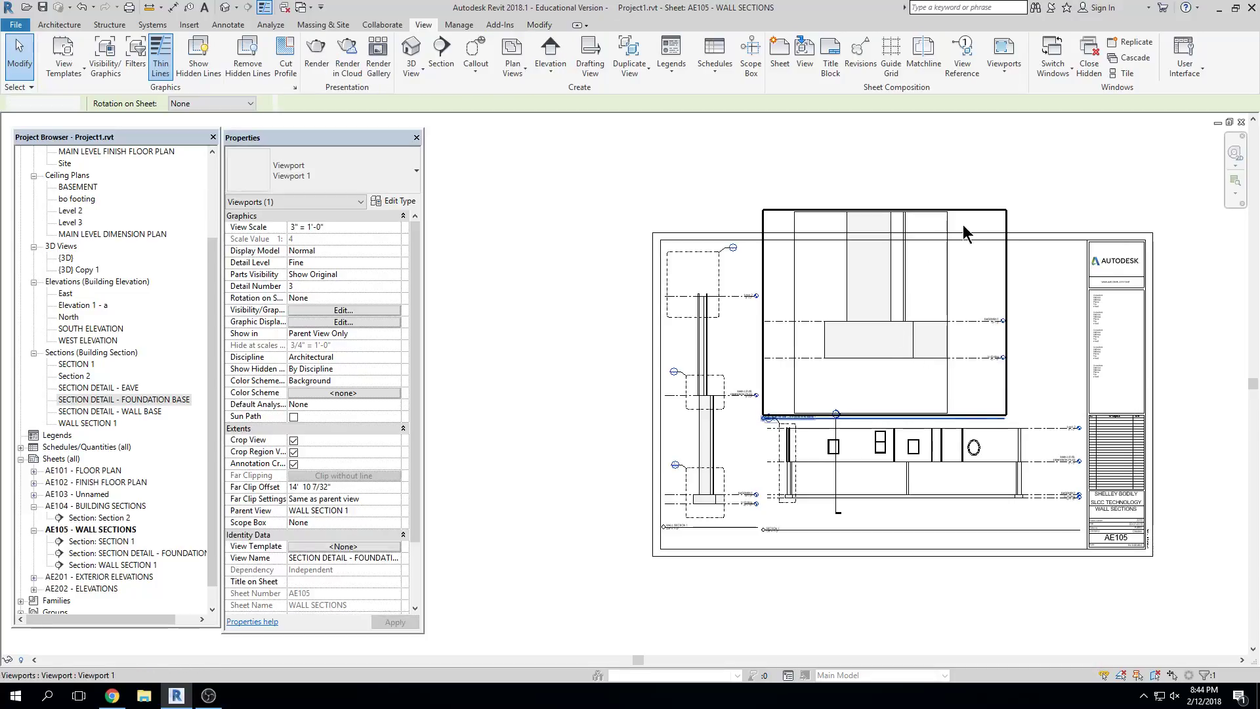
# Activate the foundation base viewport, set its scale to 1 1/2" = 1'-0" and deactivate it
pyautogui.doubleClick(936, 283)
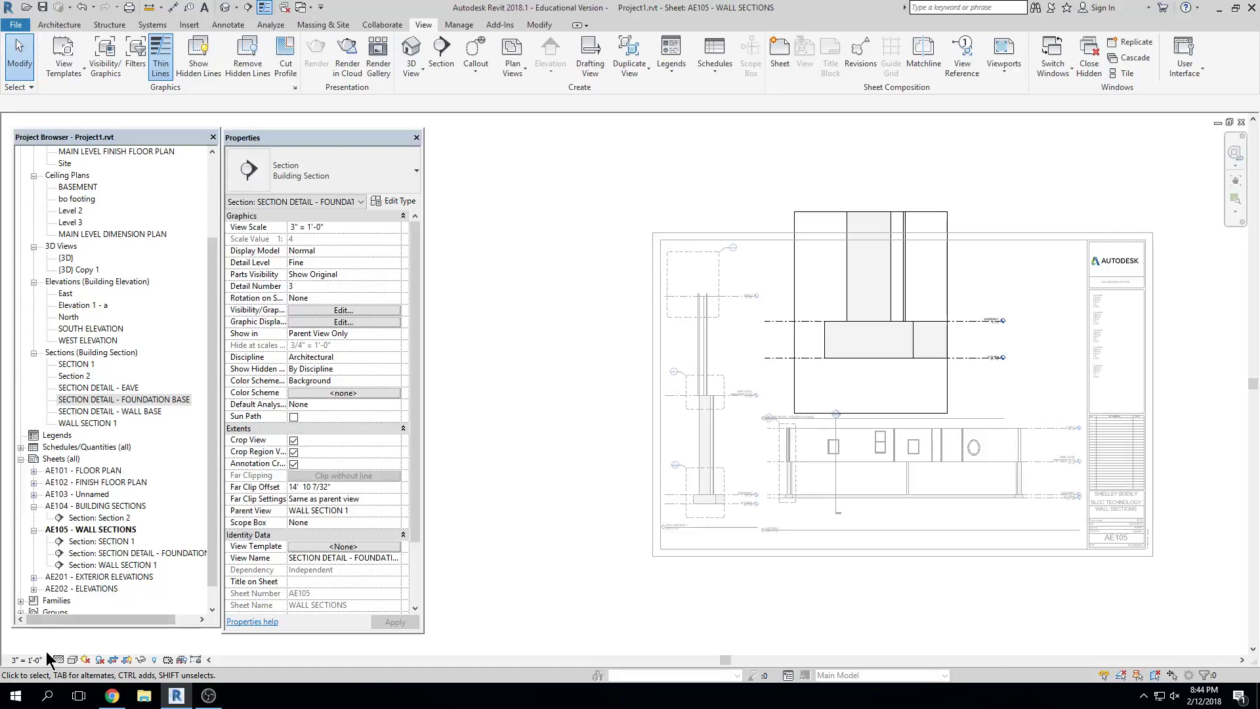
pyautogui.click(27, 659)
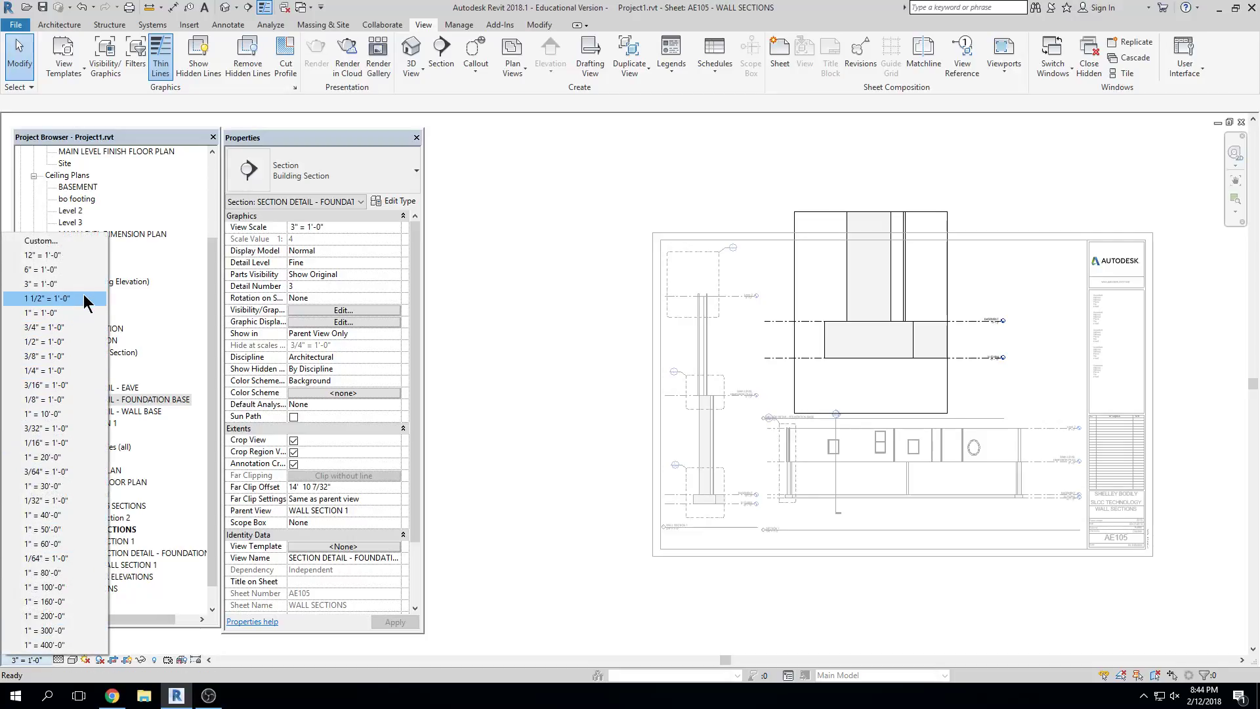
pyautogui.click(46, 298)
pyautogui.doubleClick(942, 301)
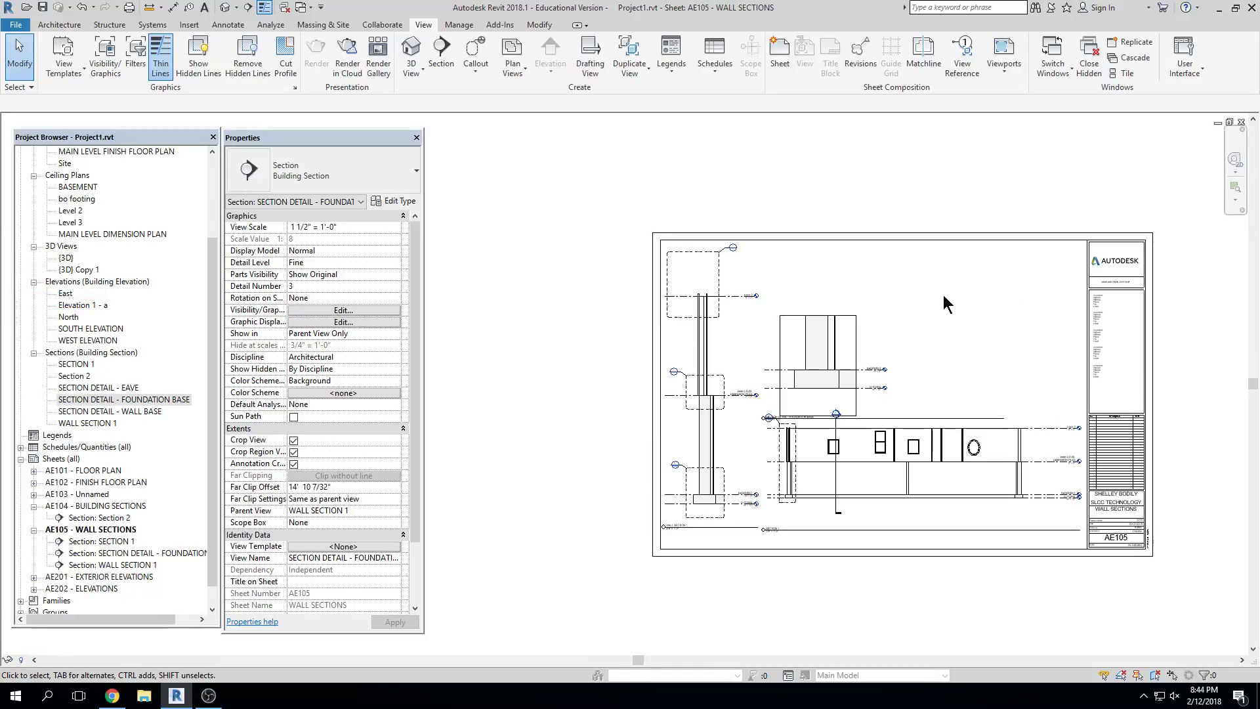
# Move the foundation base viewport higher on the sheet, clear of the building section
pyautogui.scroll(4, 880, 336)
pyautogui.click(811, 353)
pyautogui.moveTo(812, 352); pyautogui.dragTo(811, 296)
pyautogui.scroll(-2, 988, 359)
pyautogui.click(988, 359)
# Shorten the foundation base detail's title line so it ends below the level heads
pyautogui.click(791, 356)
pyautogui.click(952, 381)
pyautogui.click(825, 338)
pyautogui.scroll(2, 999, 399)
pyautogui.moveTo(1050, 394); pyautogui.dragTo(843, 399)
pyautogui.click(843, 400)
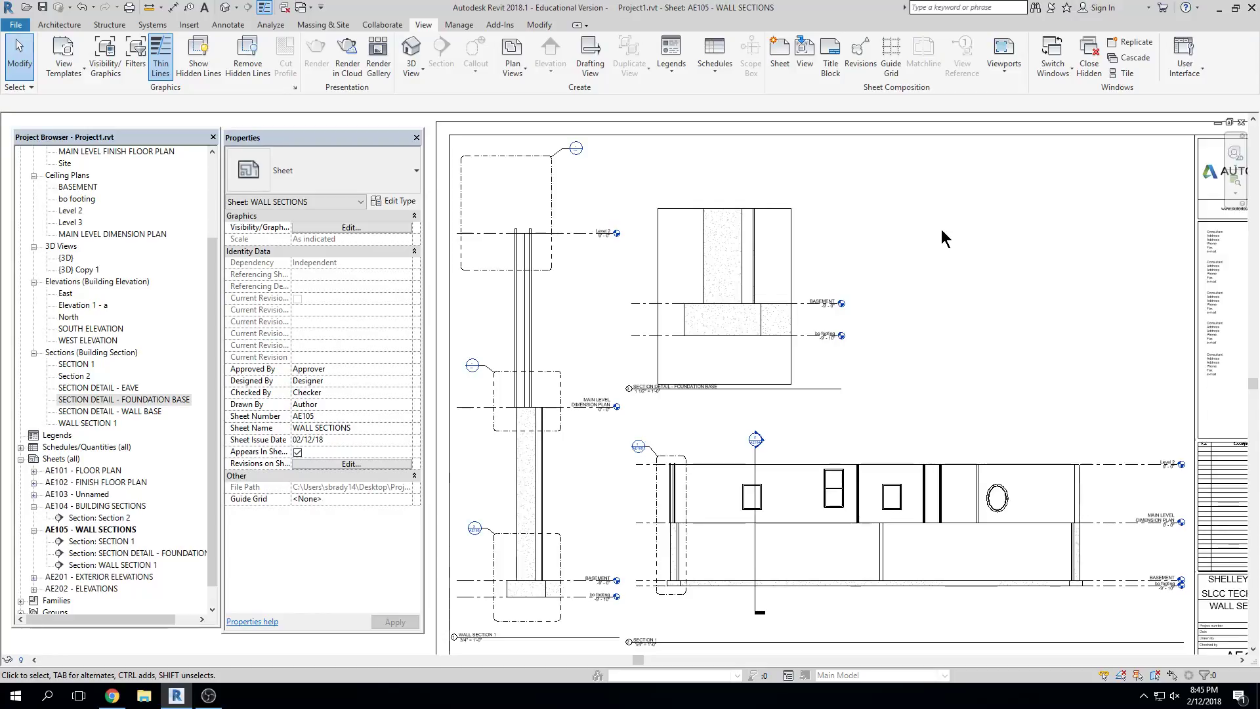
# Hide the crop region of the foundation base detail and move its view title up closer beneath the footing
pyautogui.scroll(-3, 943, 229)
pyautogui.moveTo(956, 263); pyautogui.dragTo(911, 313, button='middle')
pyautogui.moveTo(877, 373); pyautogui.dragTo(879, 372, button='middle')
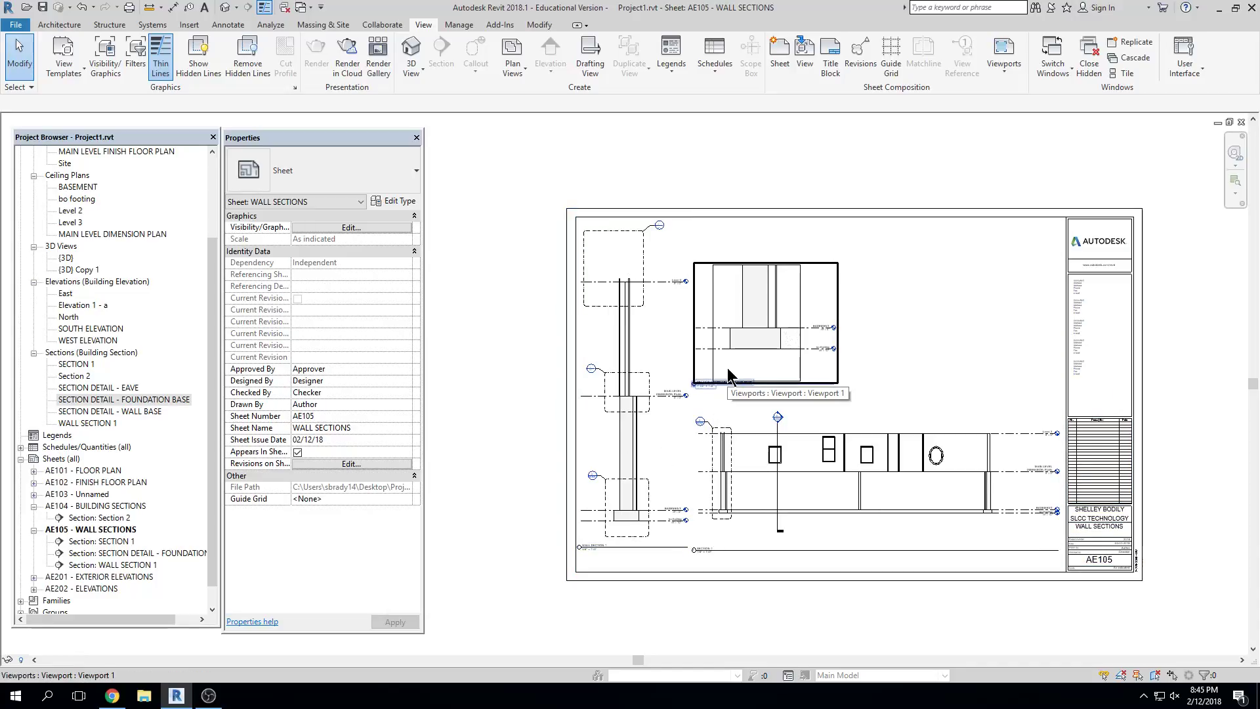
pyautogui.click(743, 333)
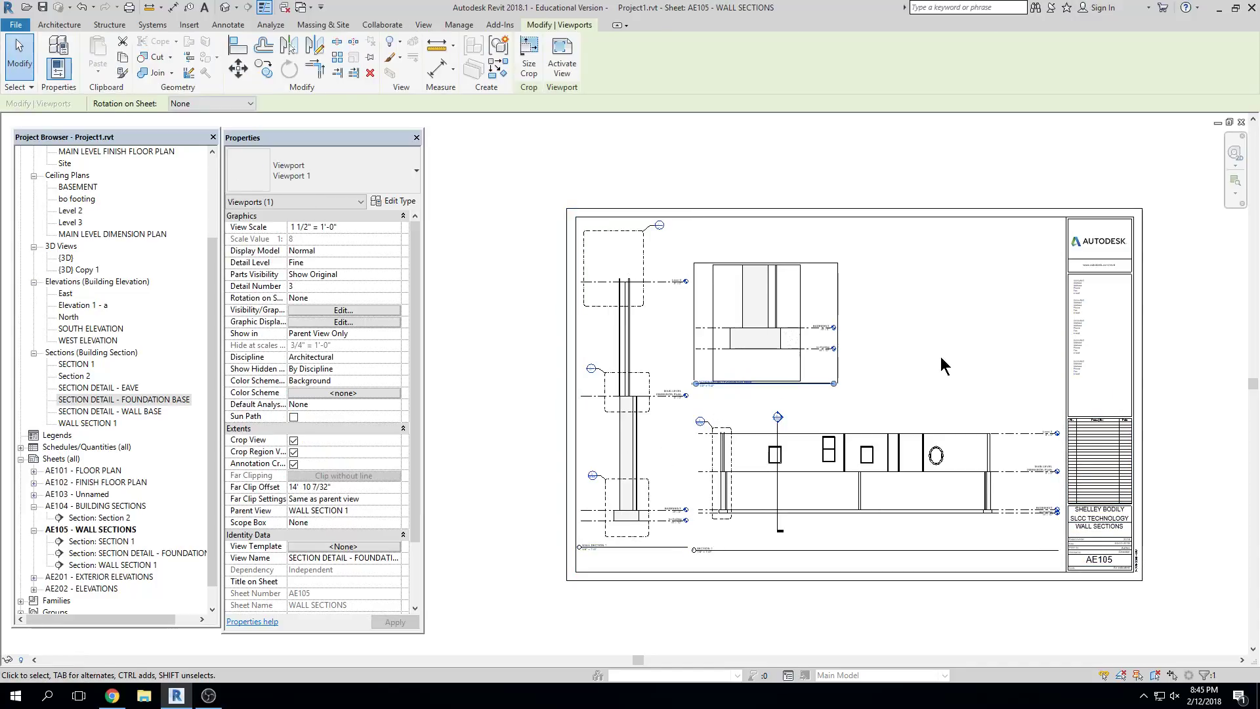
pyautogui.click(886, 341)
pyautogui.scroll(2, 821, 362)
pyautogui.doubleClick(795, 265)
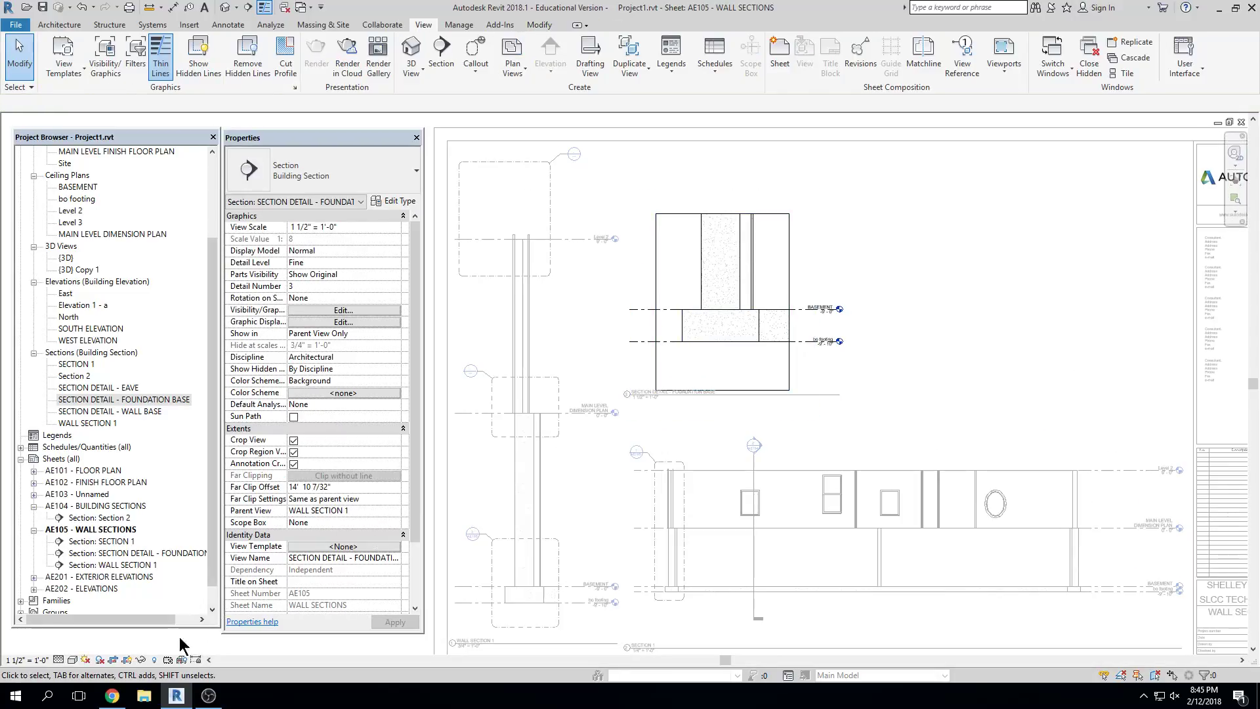
pyautogui.click(128, 660)
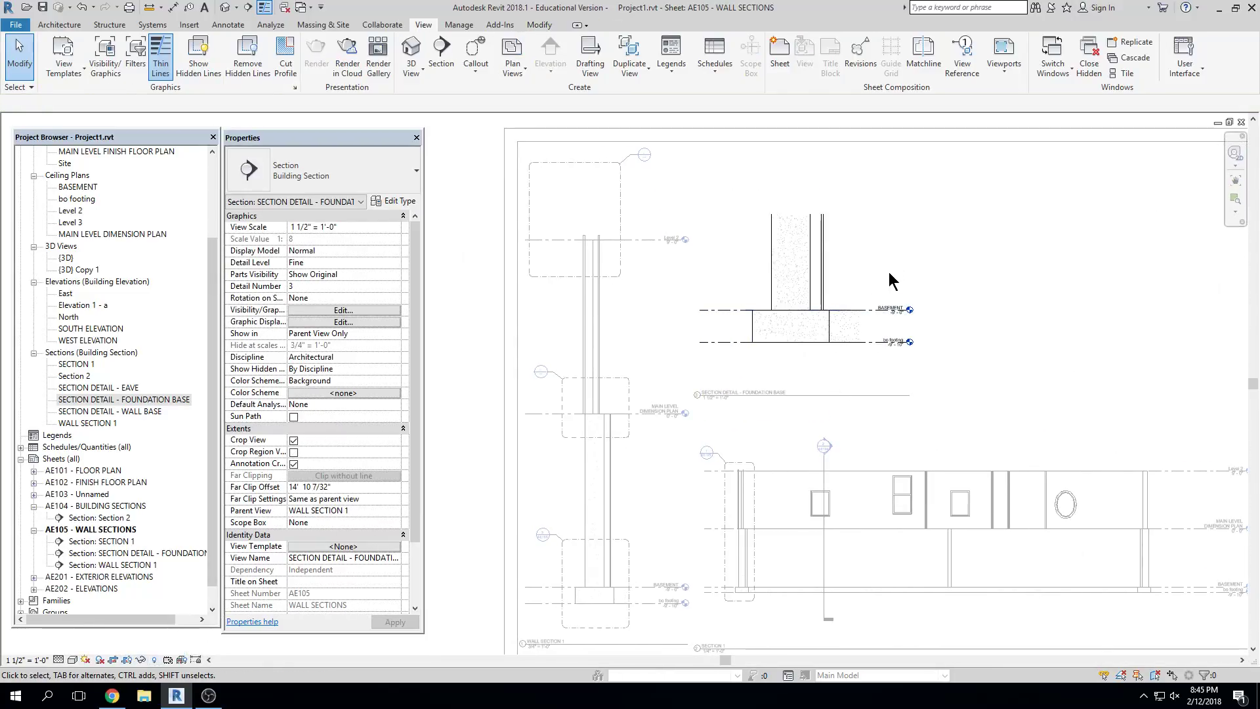
pyautogui.scroll(2, 829, 329)
pyautogui.doubleClick(1021, 346)
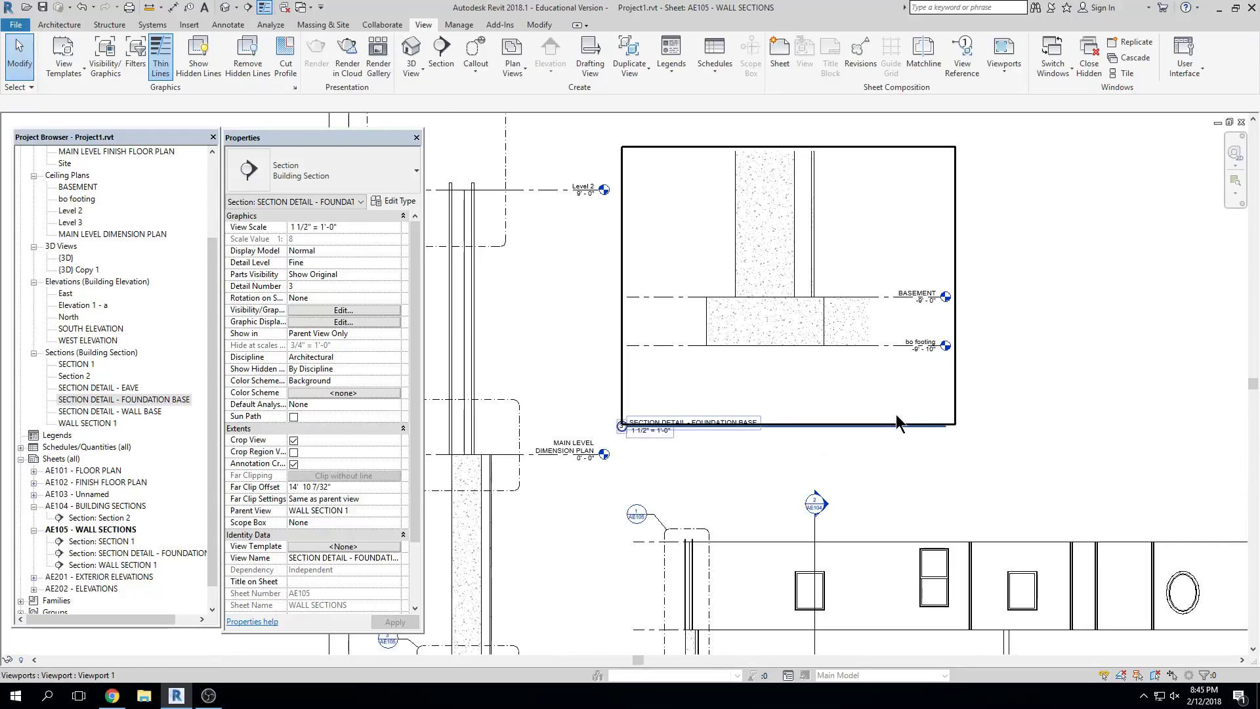
pyautogui.moveTo(882, 427); pyautogui.dragTo(889, 382)
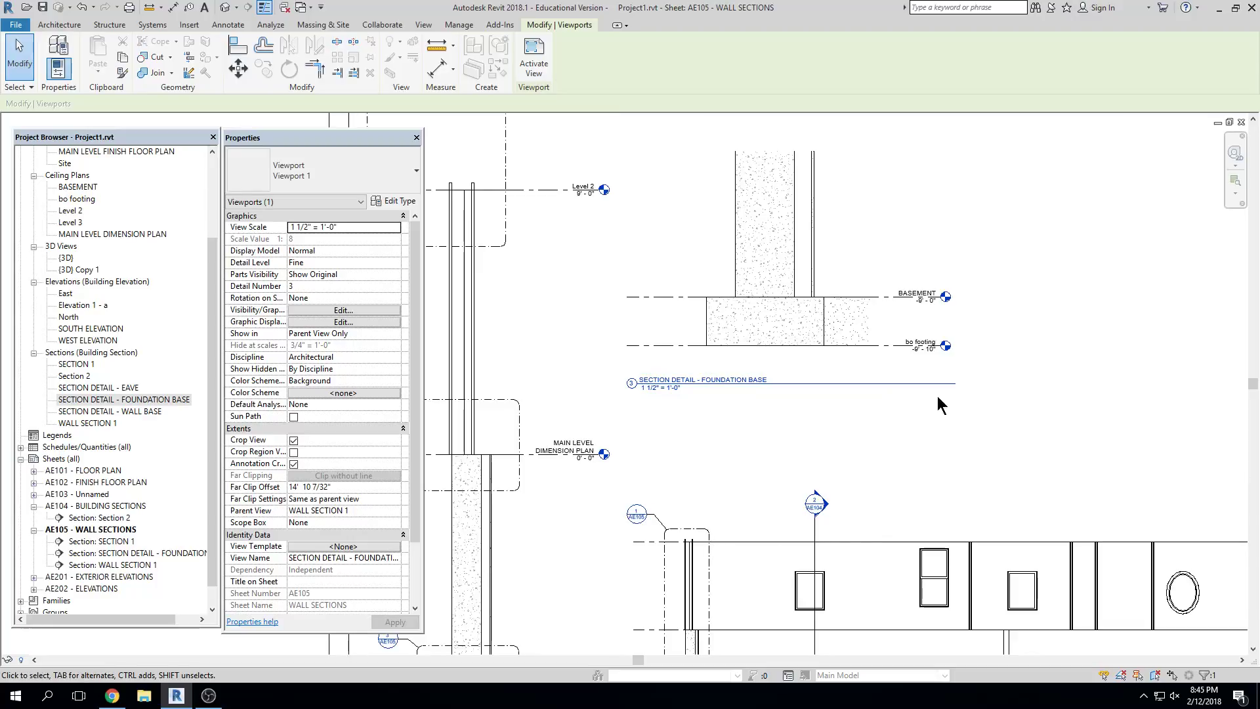
# Open the SECTION DETAIL - WALL BASE section view
pyautogui.scroll(4, 627, 415)
pyautogui.scroll(-3, 628, 415)
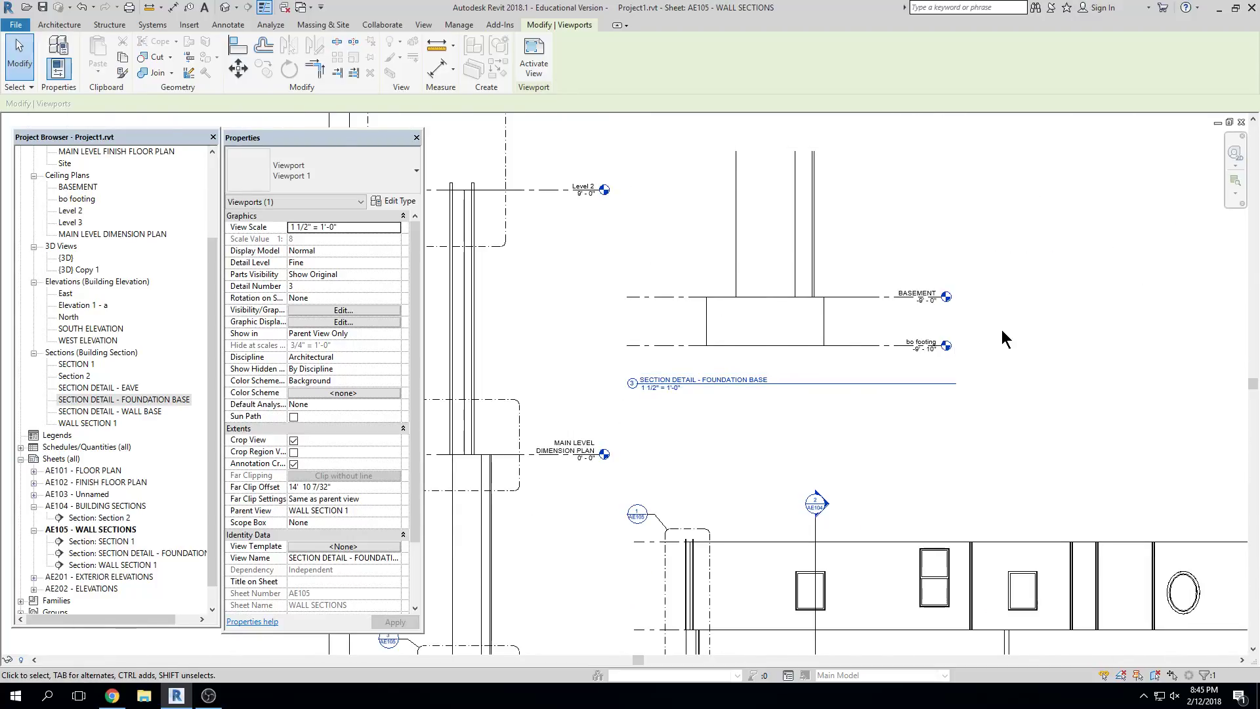
pyautogui.scroll(-4, 819, 368)
pyautogui.moveTo(818, 368); pyautogui.dragTo(826, 367, button='middle')
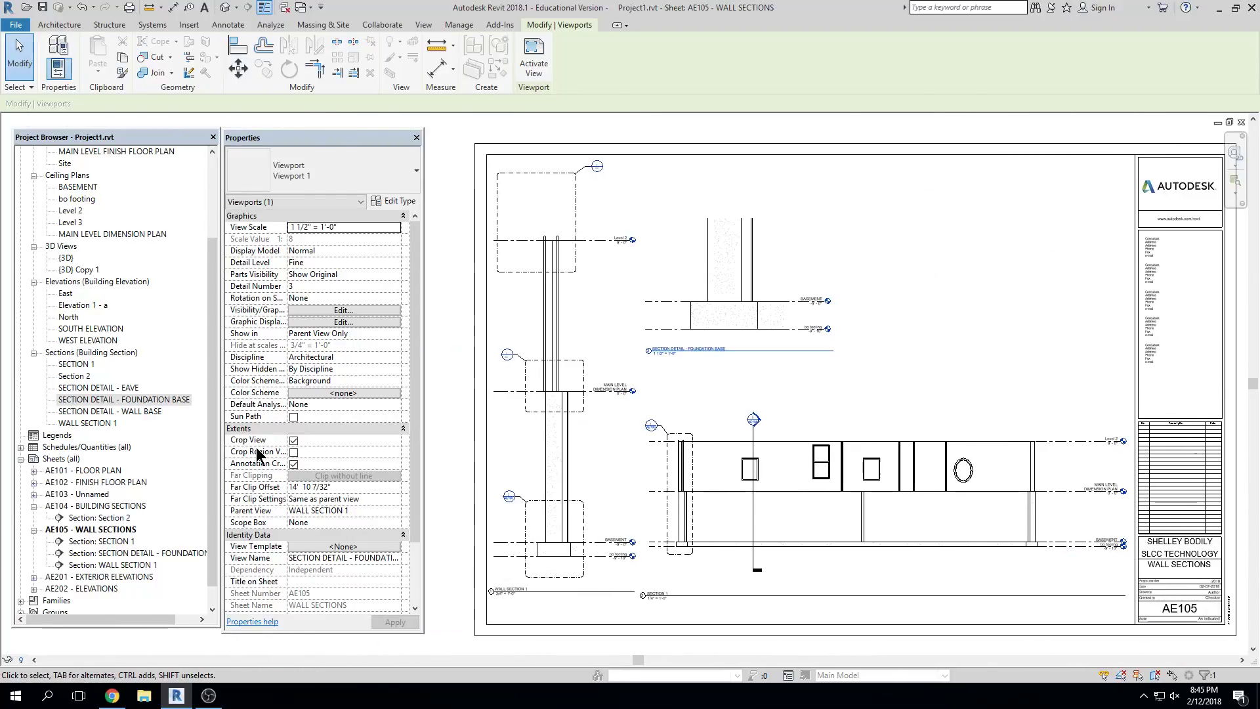
pyautogui.doubleClick(119, 411)
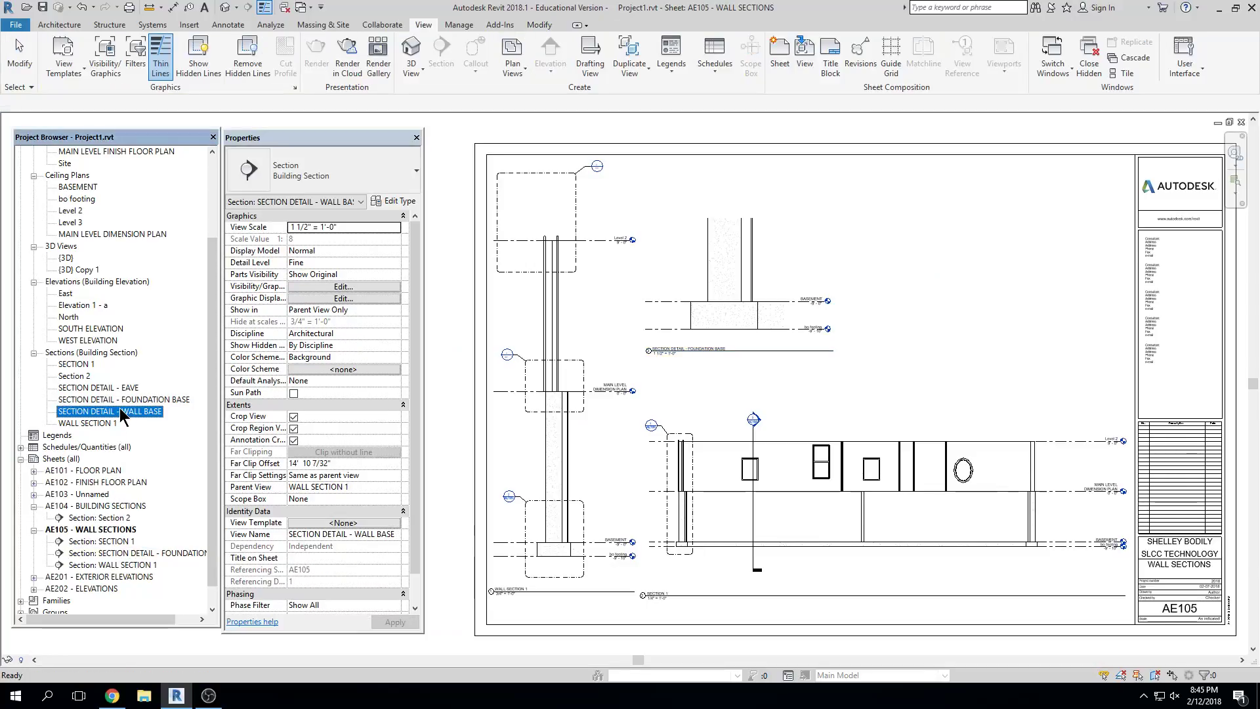
pyautogui.scroll(-2, 563, 495)
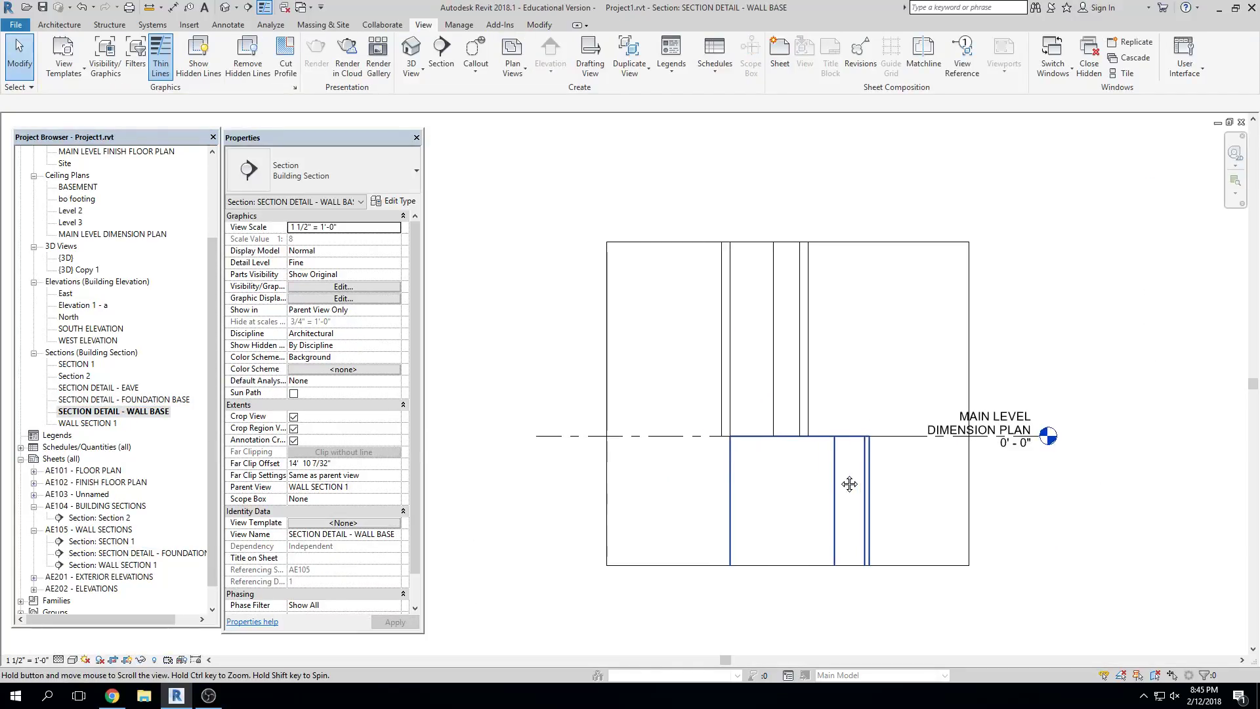
# Pull the upper and both side edges of the wall base crop region inward, hide the region and close the view
pyautogui.click(792, 243)
pyautogui.moveTo(788, 250); pyautogui.dragTo(788, 319)
pyautogui.moveTo(609, 445); pyautogui.dragTo(654, 445)
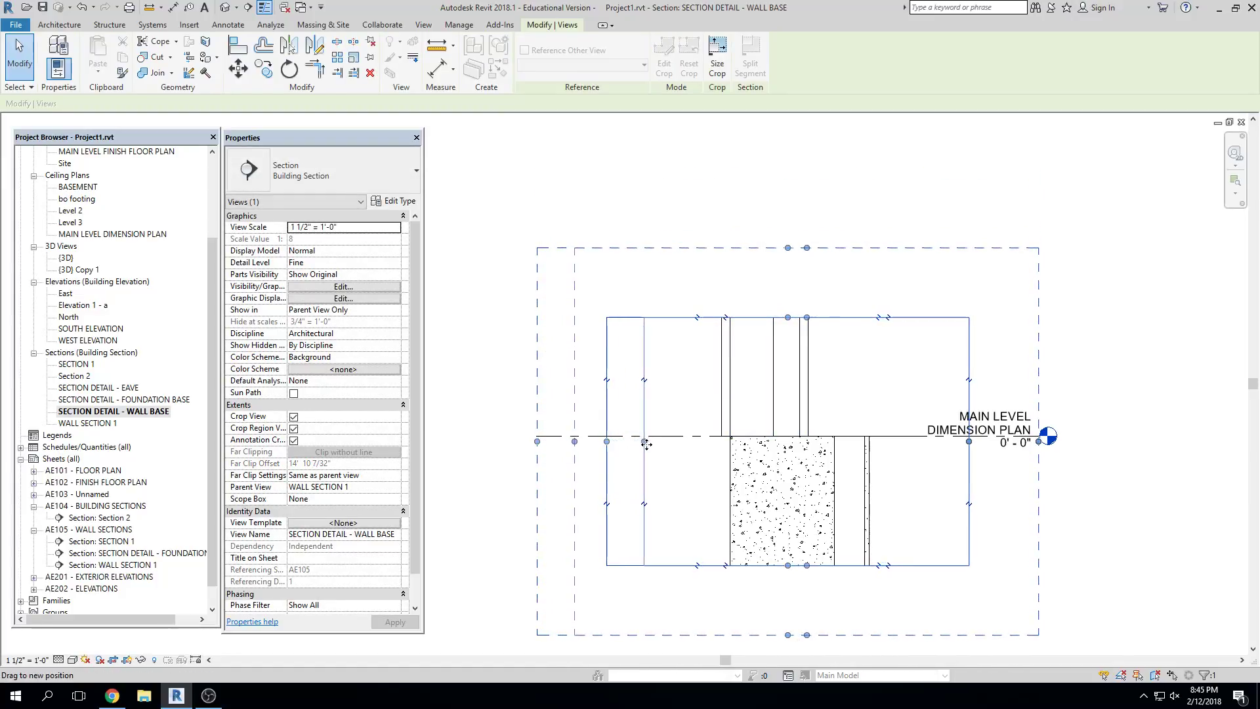
pyautogui.moveTo(969, 442); pyautogui.dragTo(937, 442)
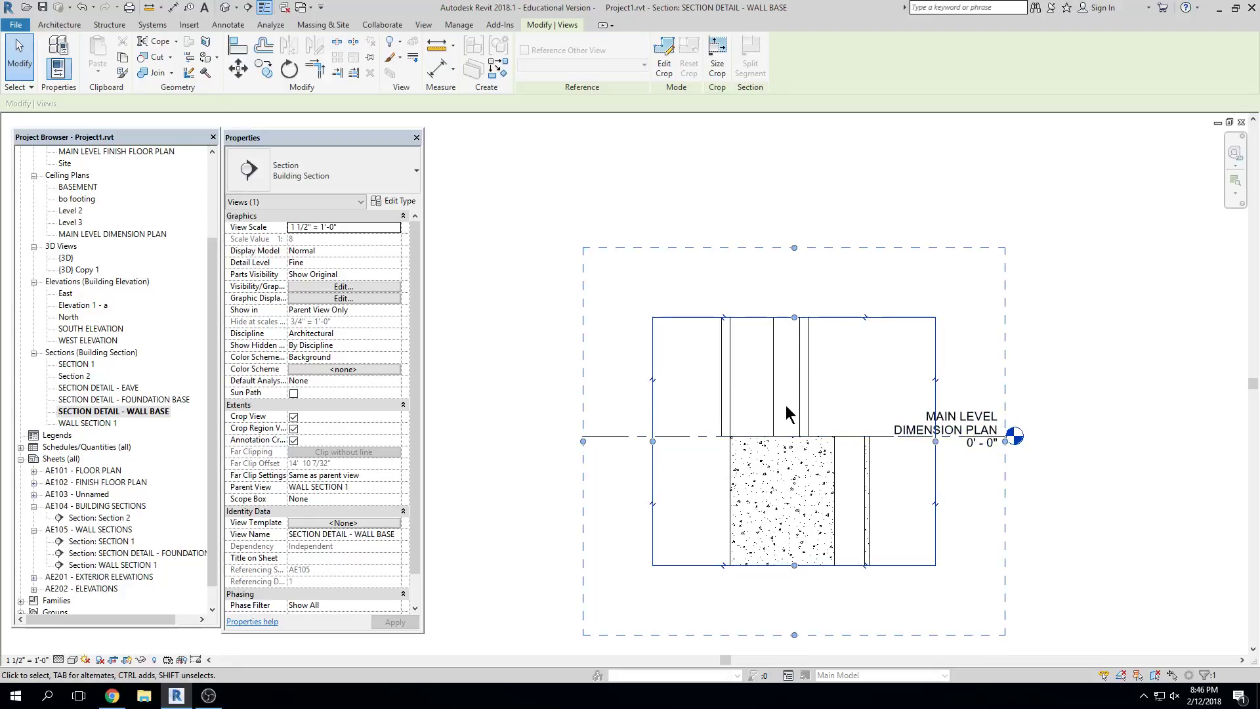
pyautogui.click(643, 207)
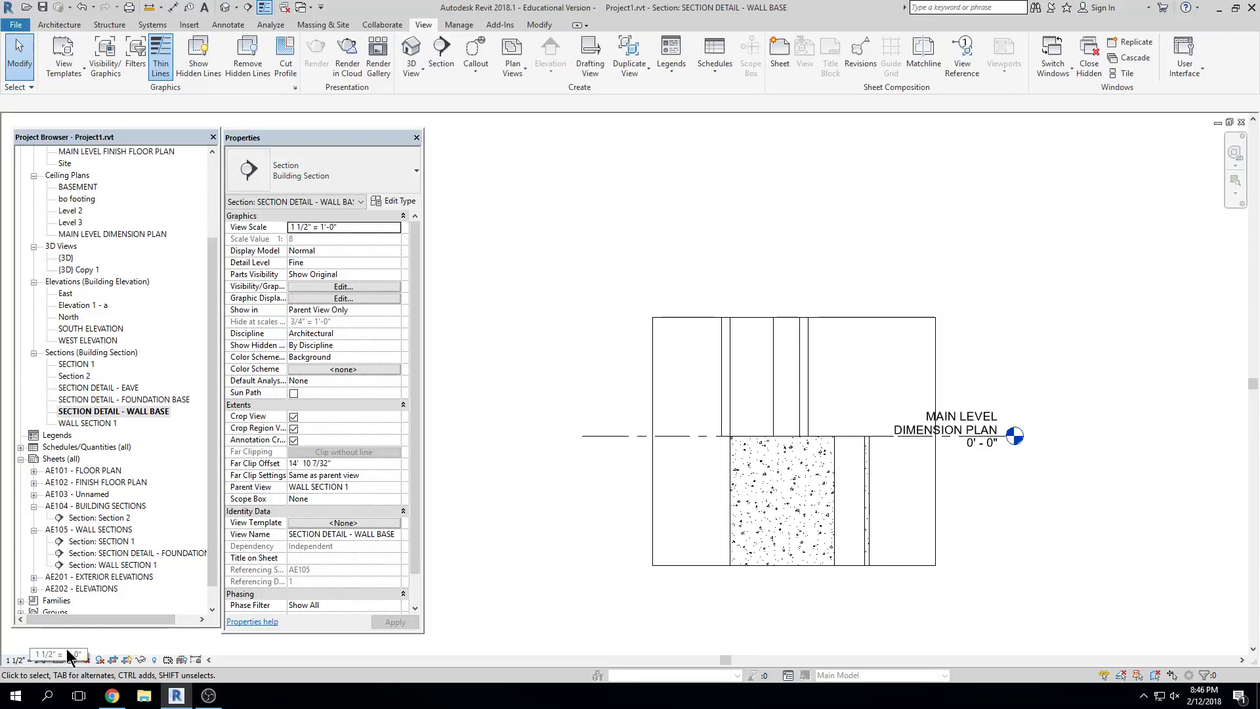
pyautogui.click(126, 660)
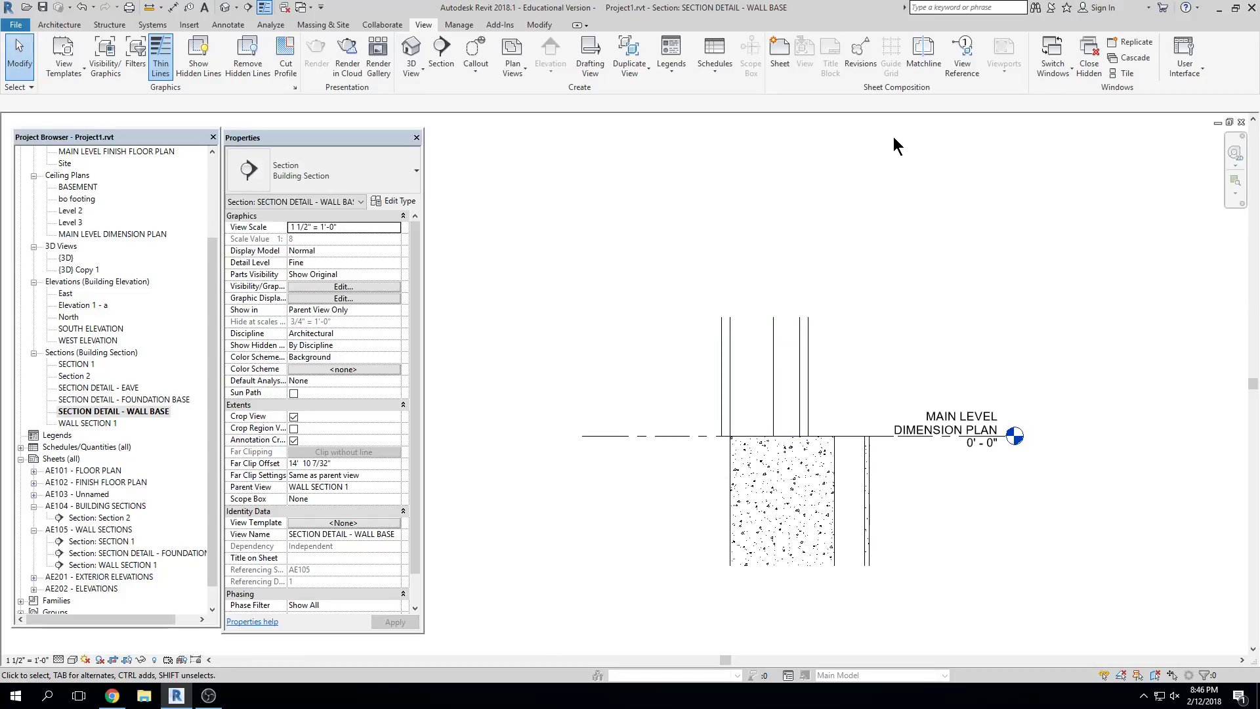
pyautogui.click(1241, 122)
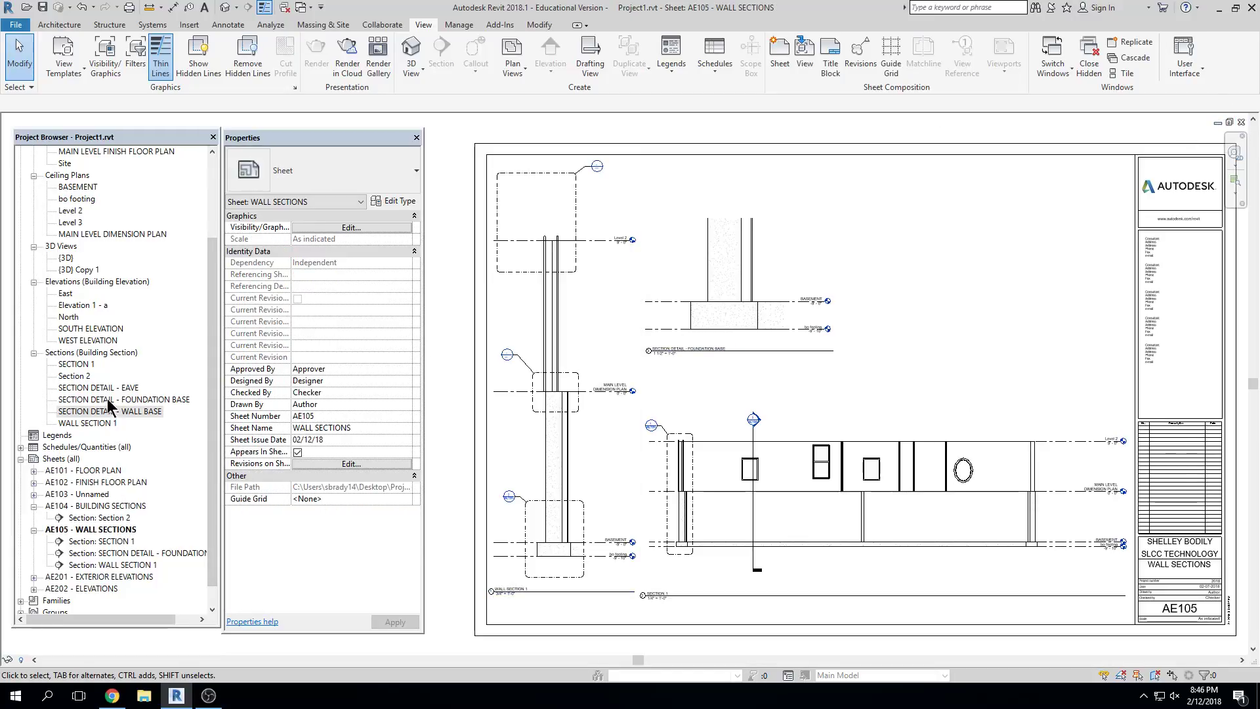
# Place SECTION DETAIL - WALL BASE on sheet AE105 beside the foundation base detail and shift it slightly lower
pyautogui.moveTo(115, 410); pyautogui.dragTo(920, 302)
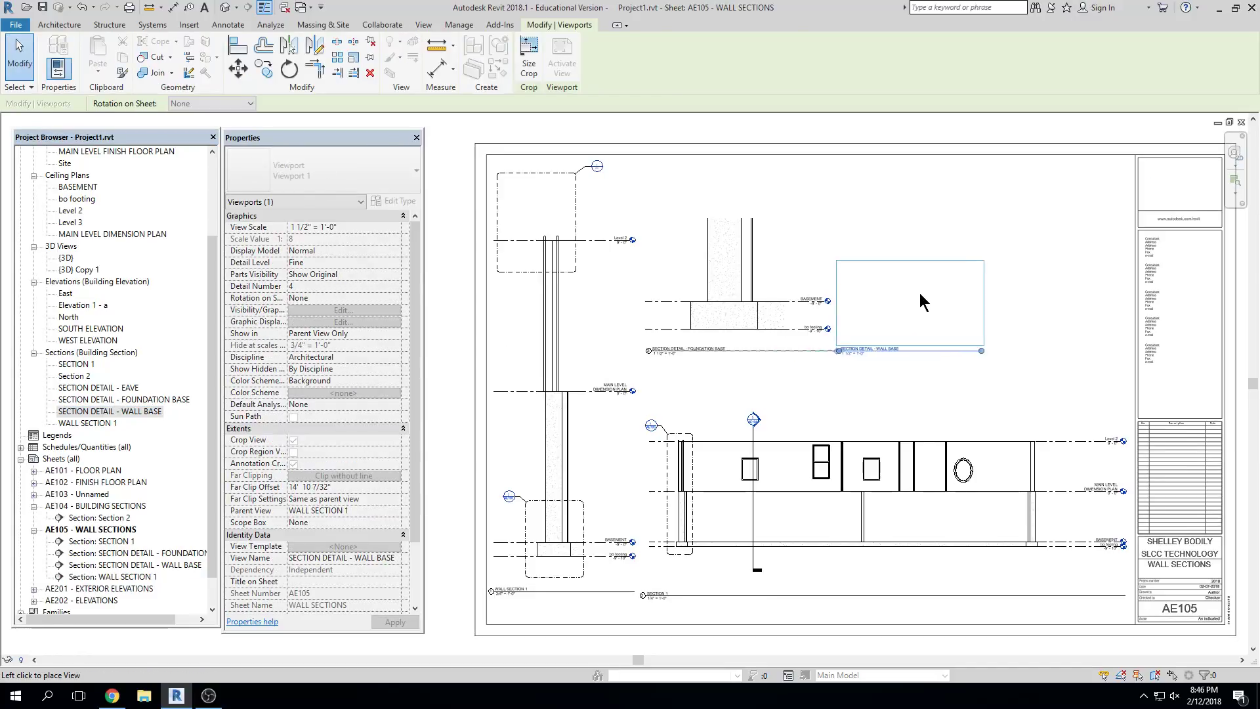
pyautogui.click(941, 268)
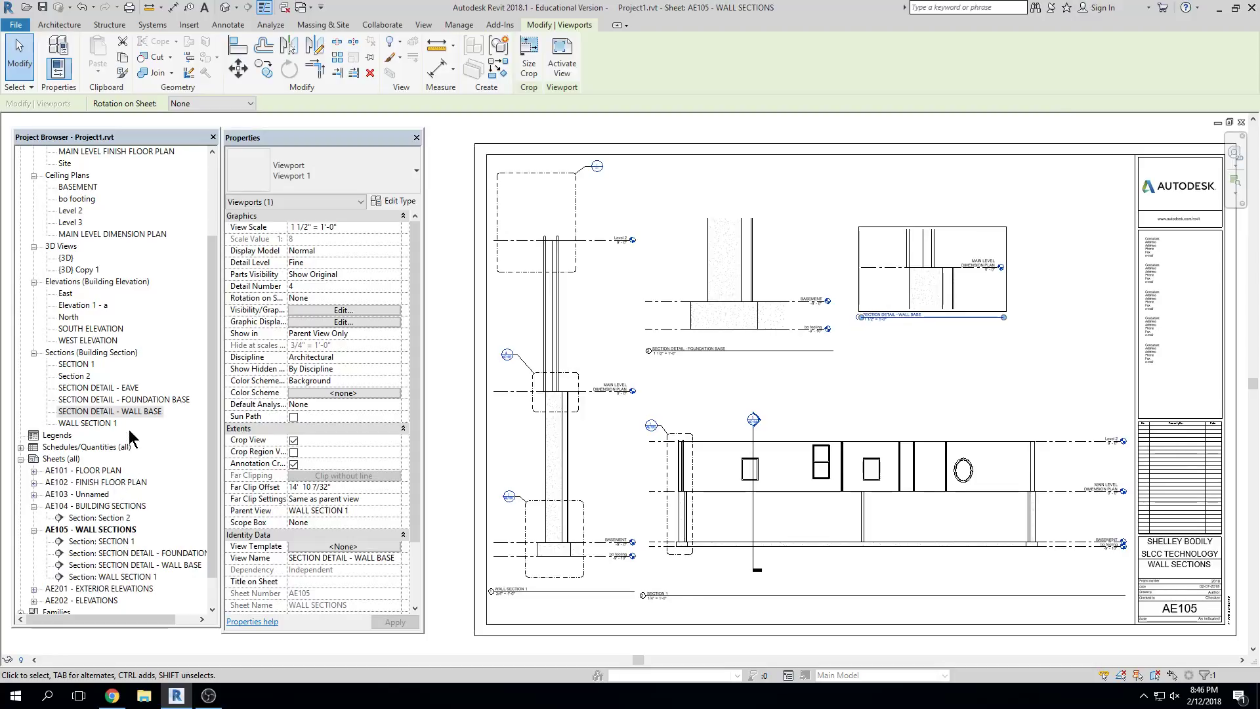
pyautogui.click(131, 389)
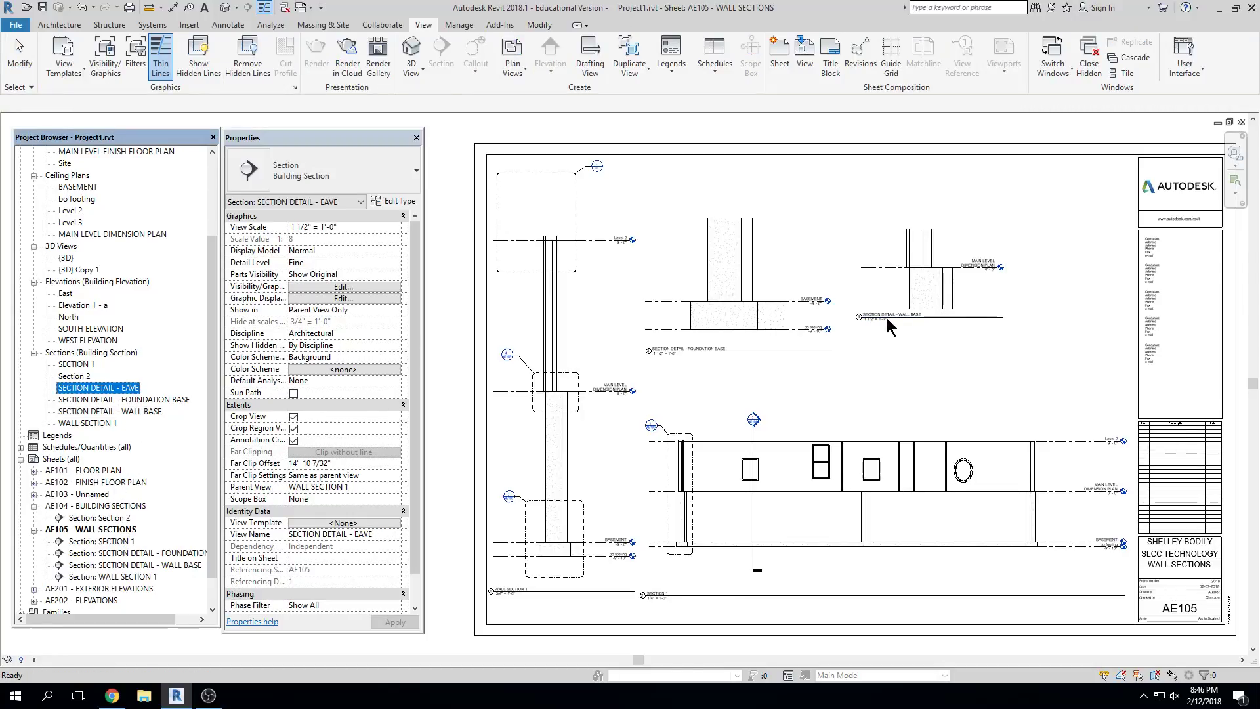
pyautogui.scroll(5, 945, 293)
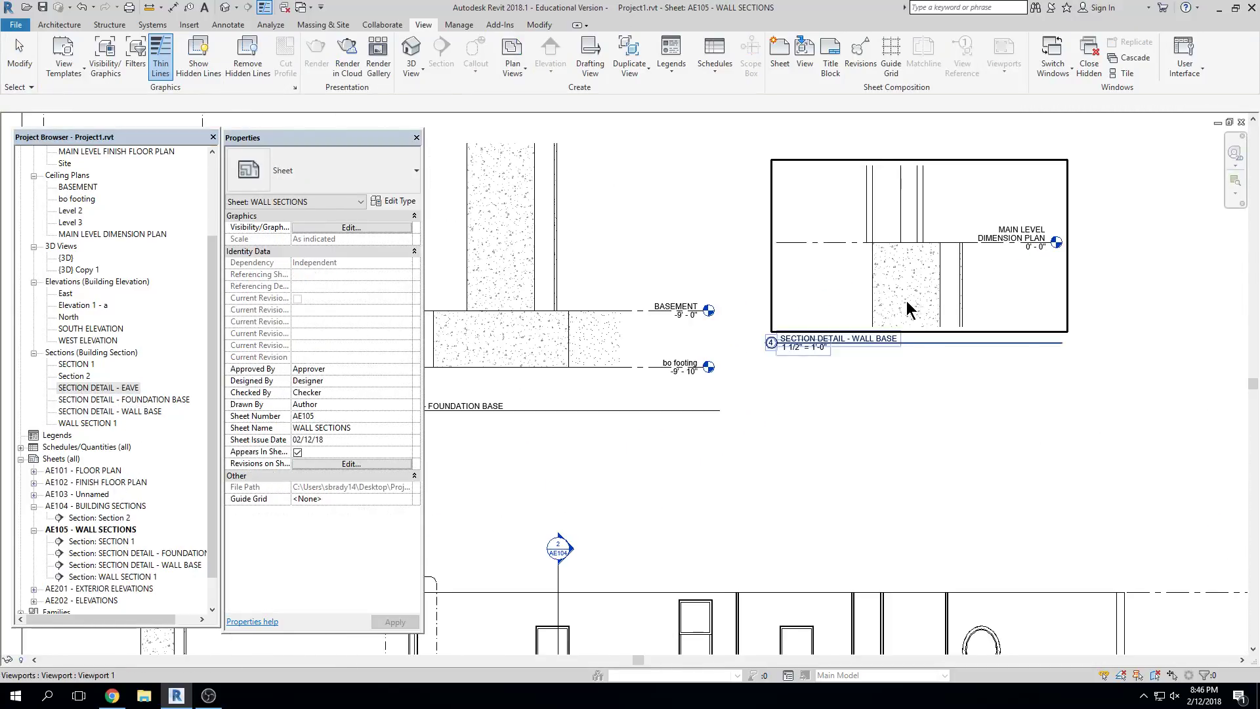
pyautogui.click(901, 287)
pyautogui.moveTo(901, 288); pyautogui.dragTo(901, 316)
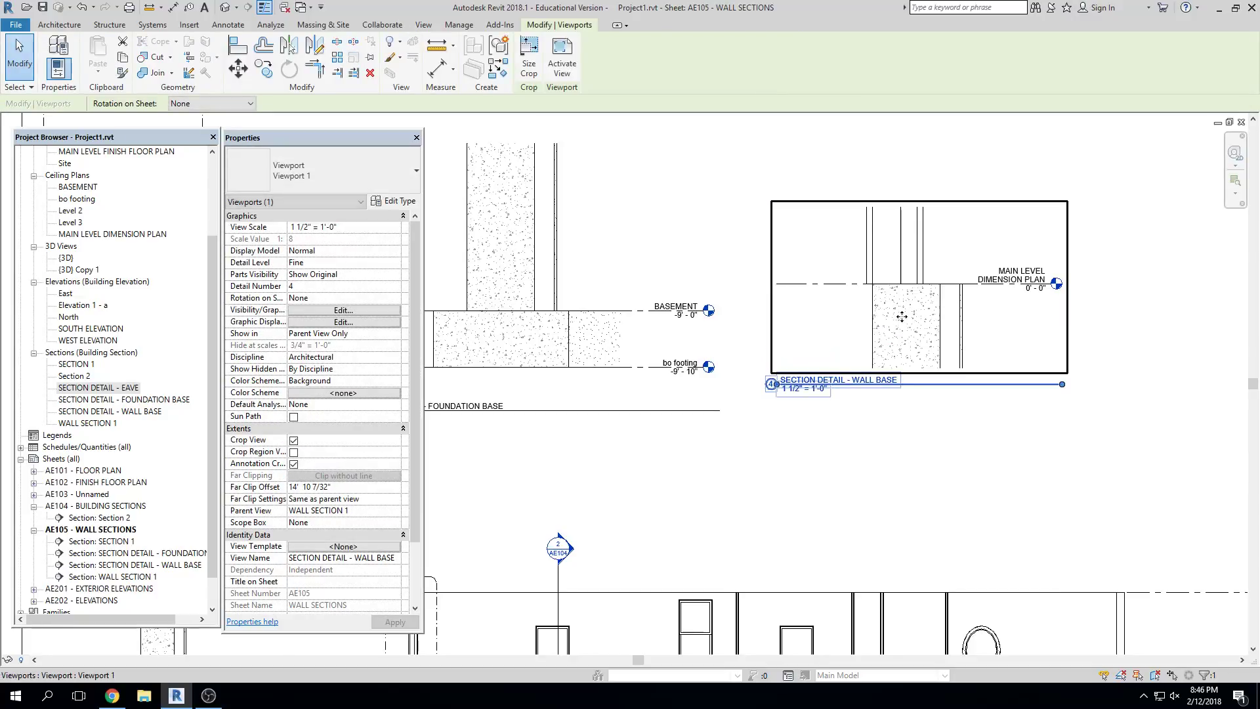
# Move the wall base detail's view title down in line with the foundation base detail's title
pyautogui.press('Escape')
pyautogui.click(935, 382)
pyautogui.moveTo(919, 383); pyautogui.dragTo(928, 410)
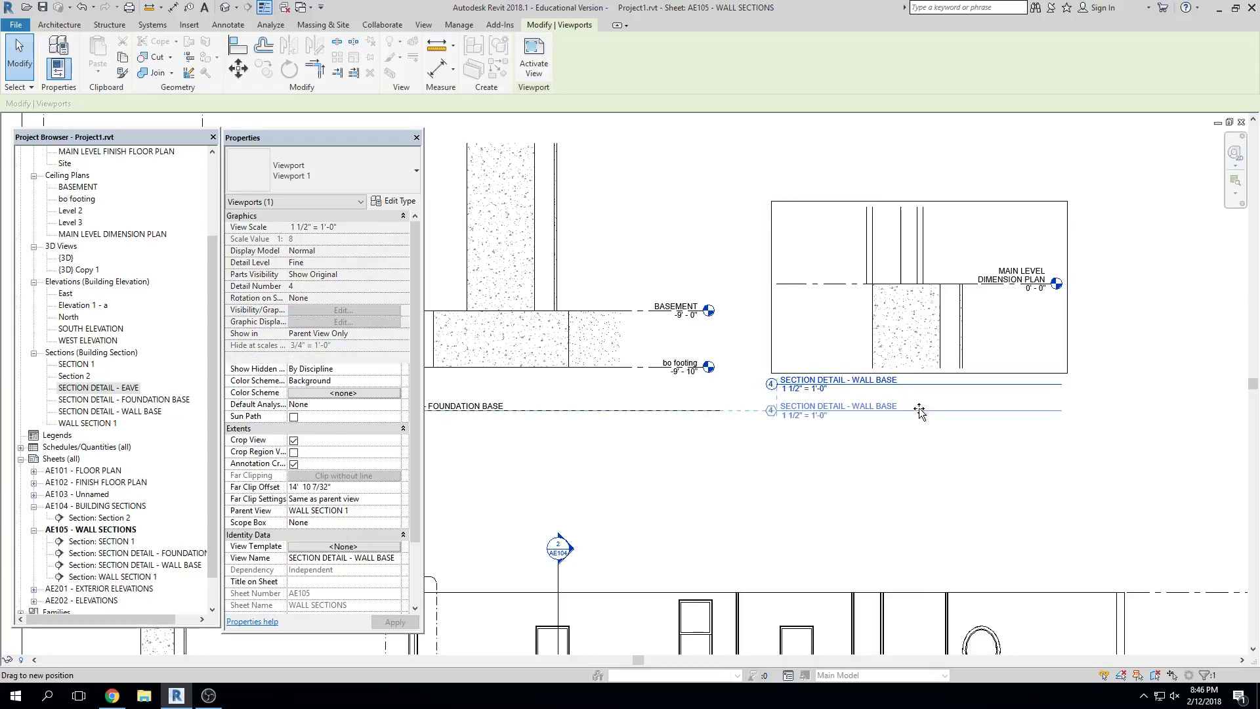
pyautogui.press('Escape')
# Examine the wall section's callout tags and their detail and sheet numbers, as well as the overall sheet layout
pyautogui.scroll(-5, 920, 420)
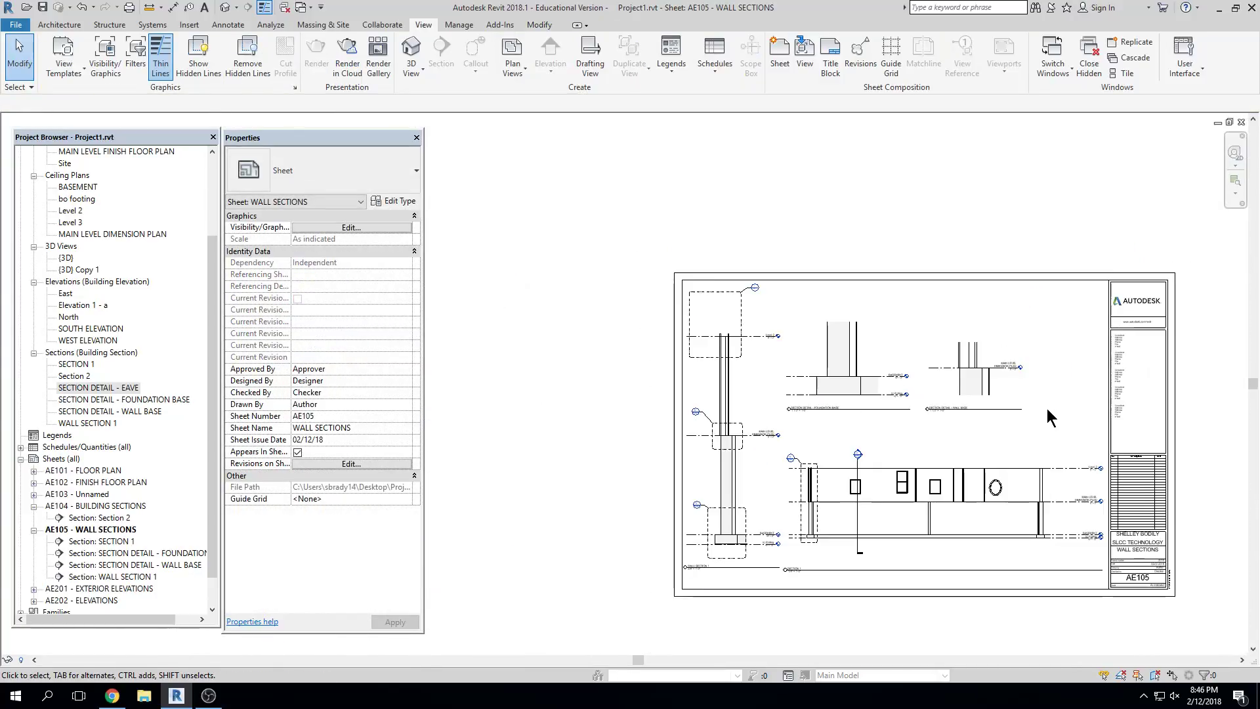
pyautogui.scroll(3, 1041, 403)
pyautogui.moveTo(1051, 412); pyautogui.dragTo(815, 350, button='middle')
pyautogui.moveTo(791, 419); pyautogui.dragTo(1157, 437, button='middle')
pyautogui.scroll(5, 648, 368)
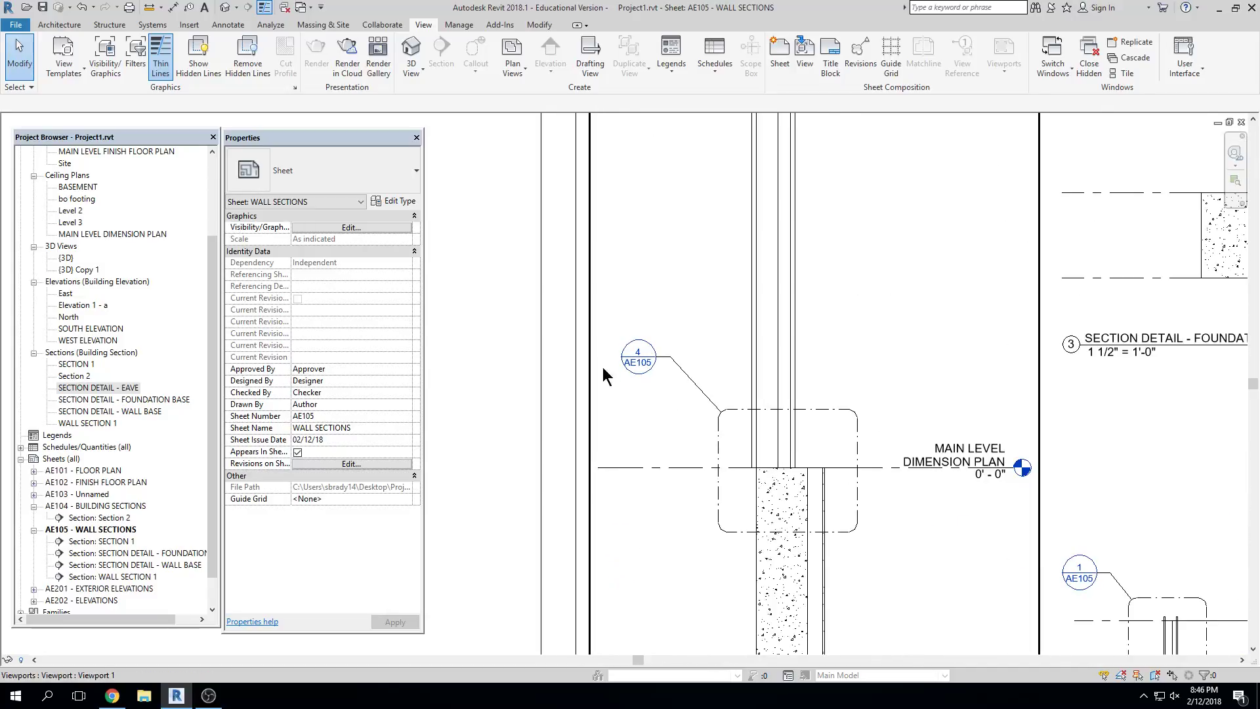
pyautogui.scroll(-2, 649, 369)
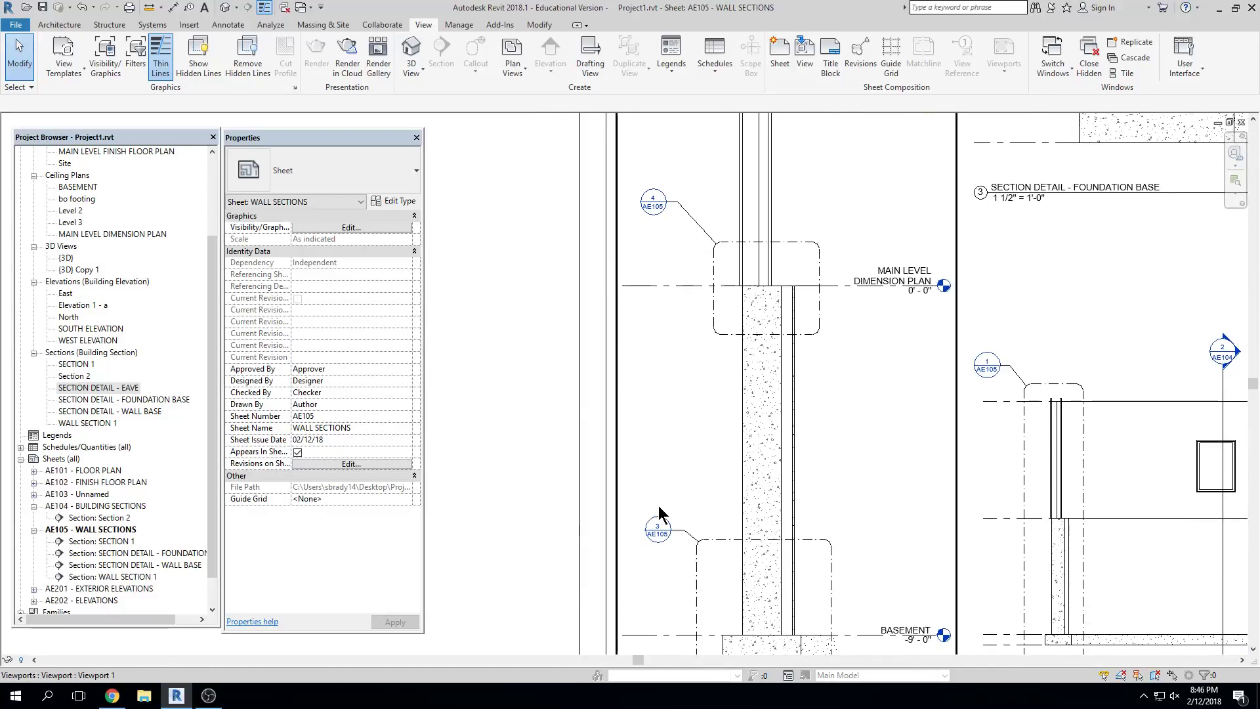
pyautogui.scroll(-1, 661, 520)
pyautogui.scroll(-4, 644, 520)
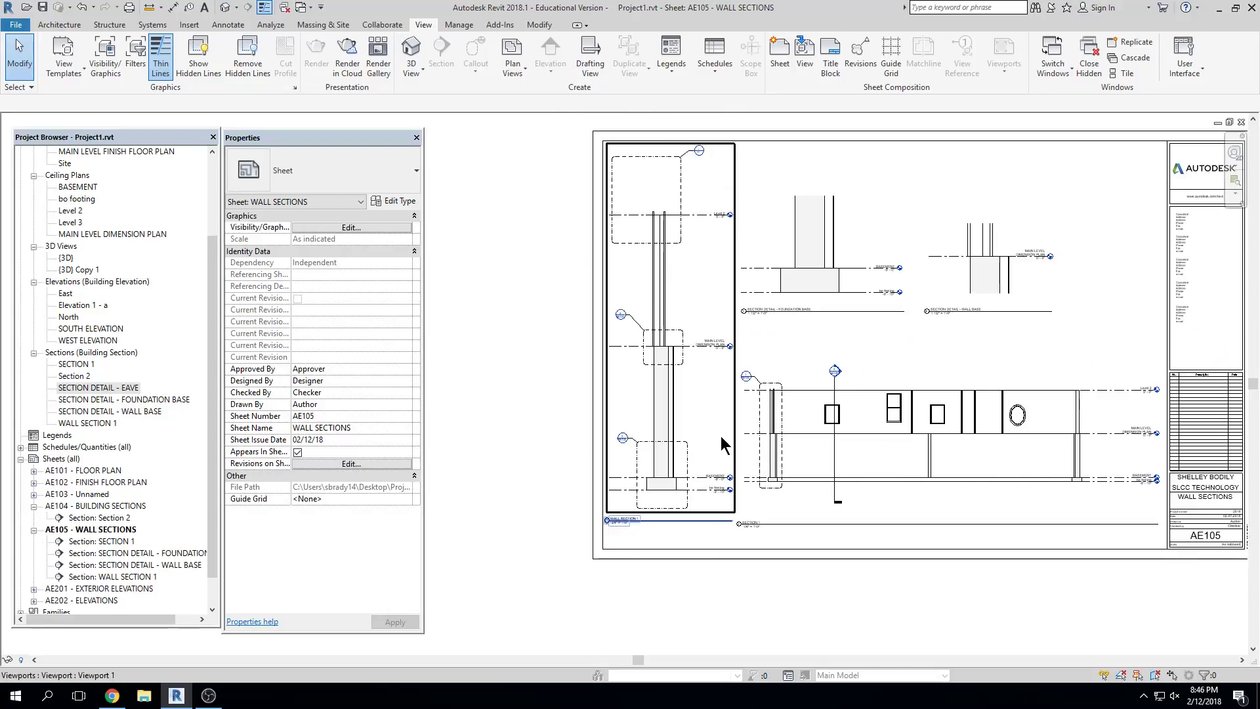
pyautogui.moveTo(1023, 479); pyautogui.dragTo(993, 495, button='middle')
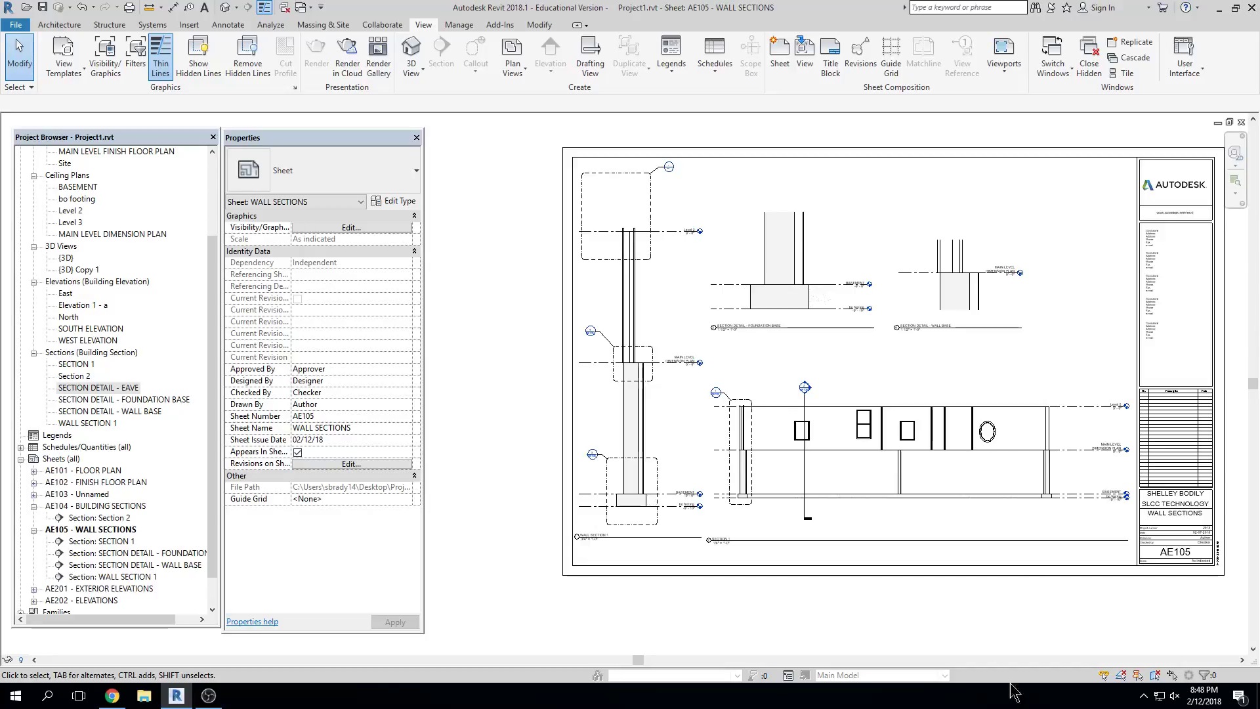
pyautogui.moveTo(865, 168); pyautogui.dragTo(803, 176, button='middle')
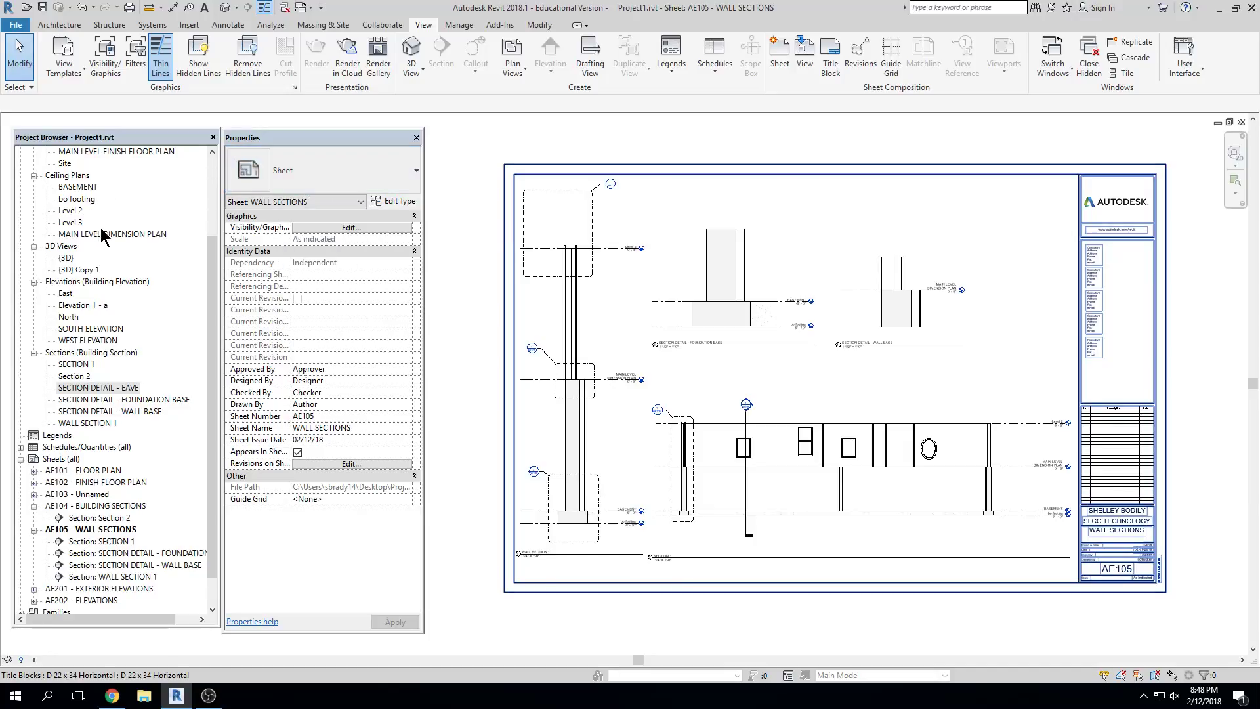
# Open the ENLGD BATHROOM floor plan
pyautogui.scroll(3, 121, 220)
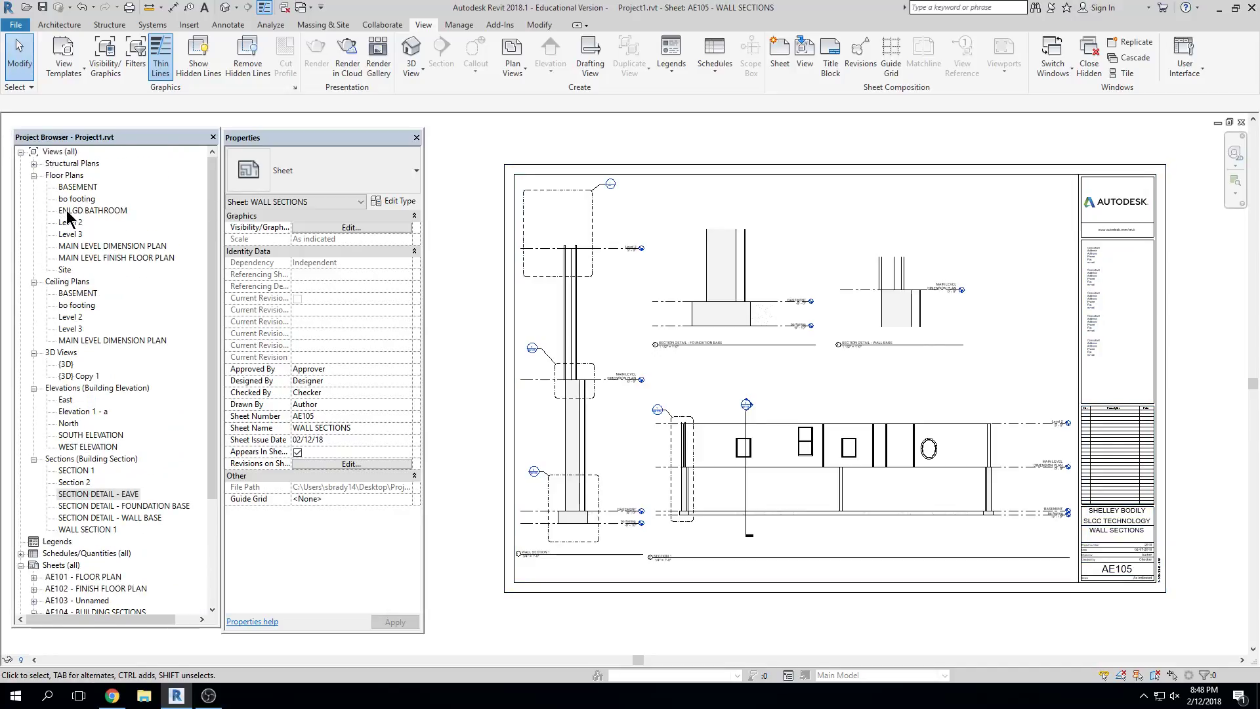
pyautogui.doubleClick(77, 212)
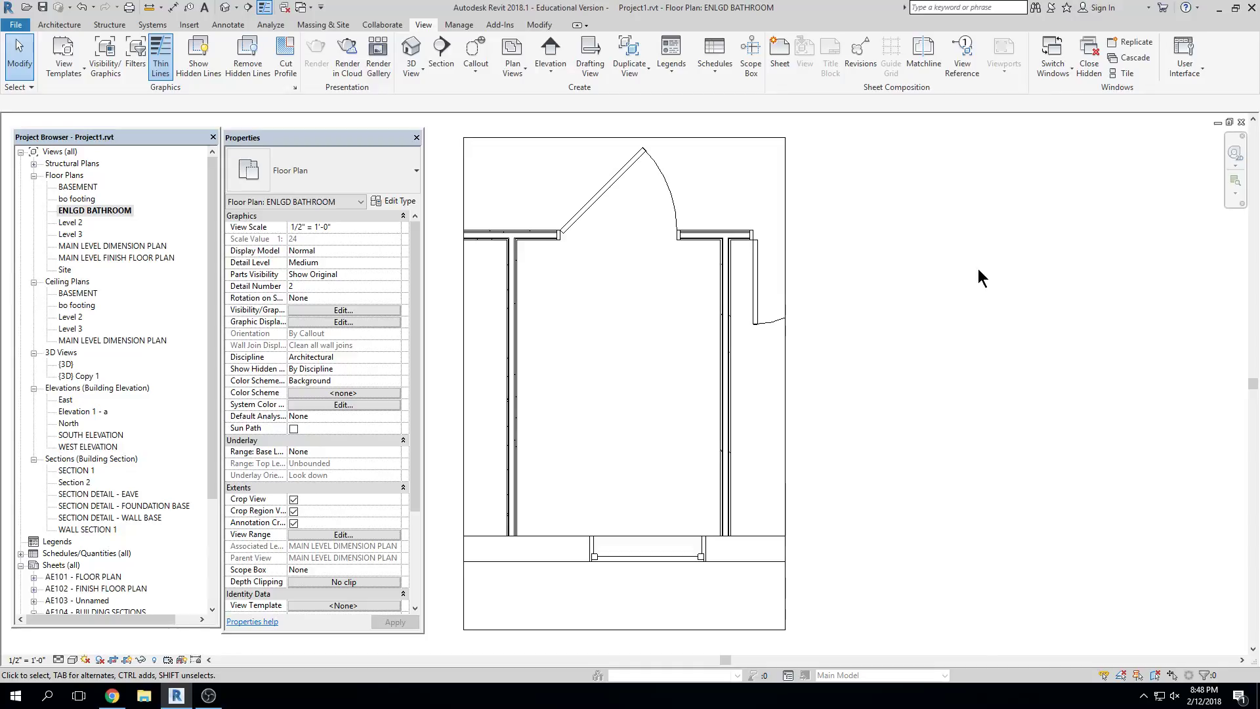
pyautogui.scroll(-2, 914, 501)
pyautogui.scroll(-2, 833, 426)
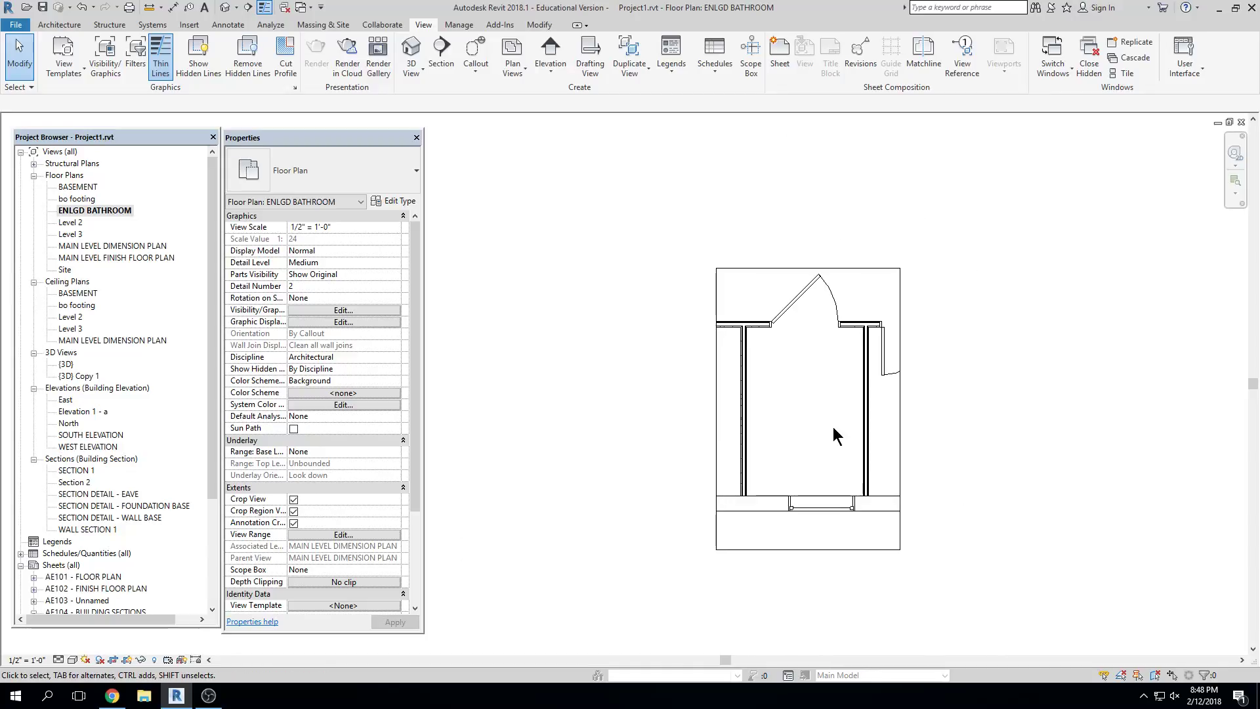
# Start placing a component and search the available component types for "TOI"
pyautogui.click(59, 24)
pyautogui.click(189, 24)
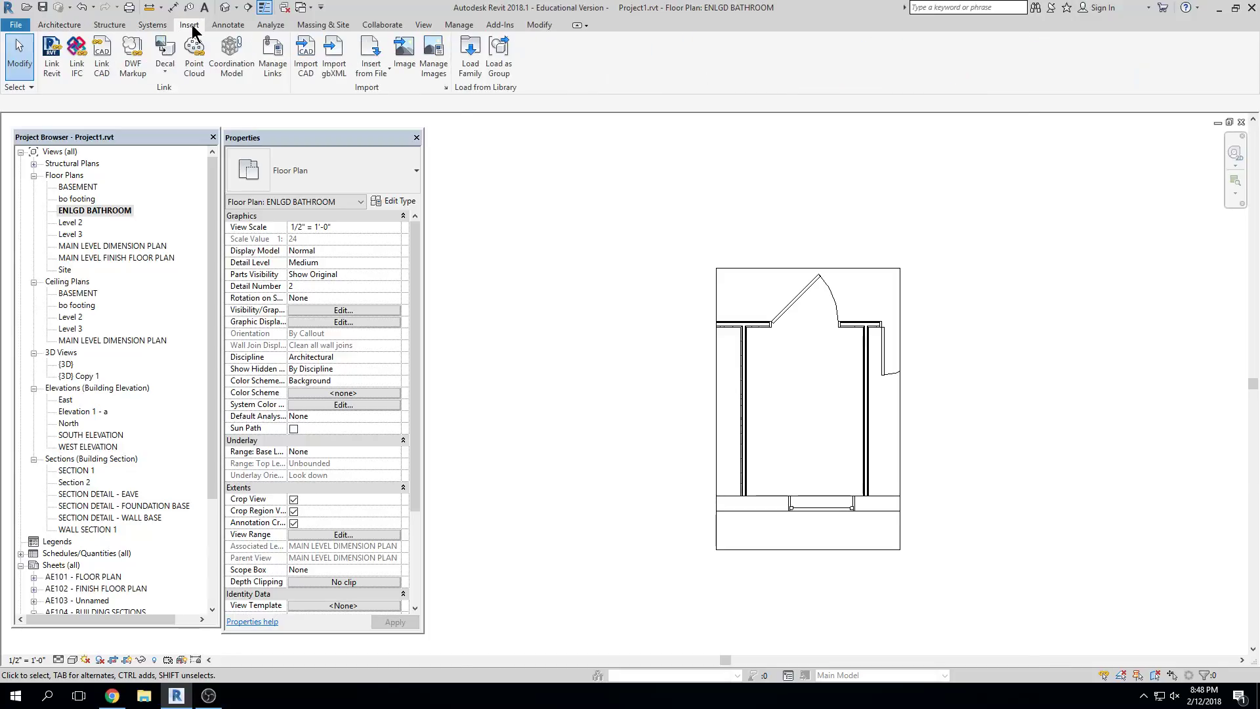
pyautogui.click(80, 25)
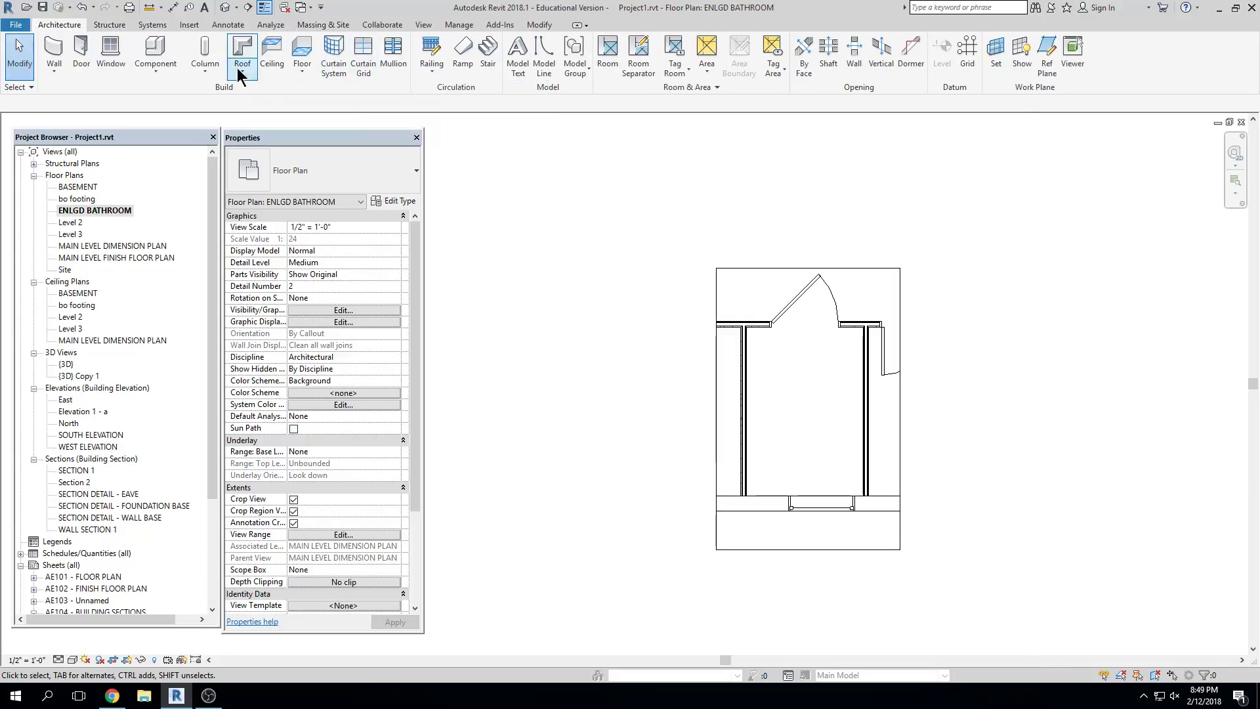
pyautogui.click(150, 74)
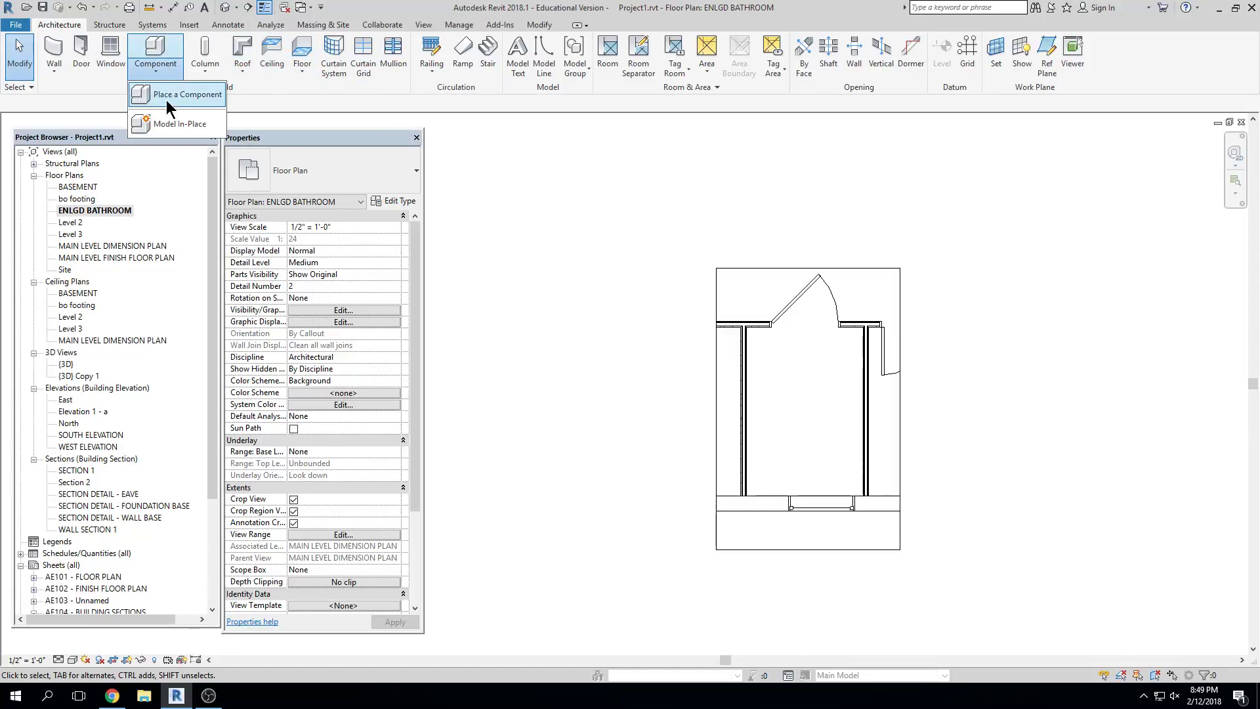
pyautogui.click(191, 96)
pyautogui.click(359, 179)
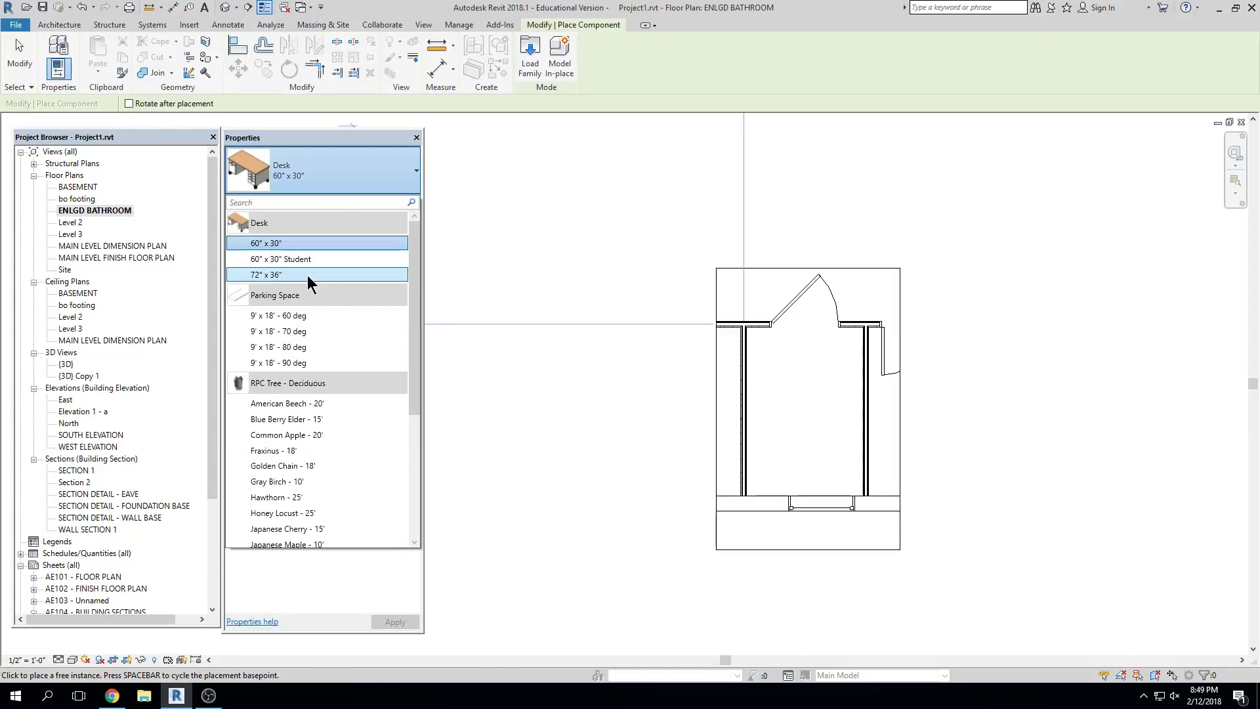
pyautogui.scroll(-10, 306, 282)
pyautogui.write('TOI')
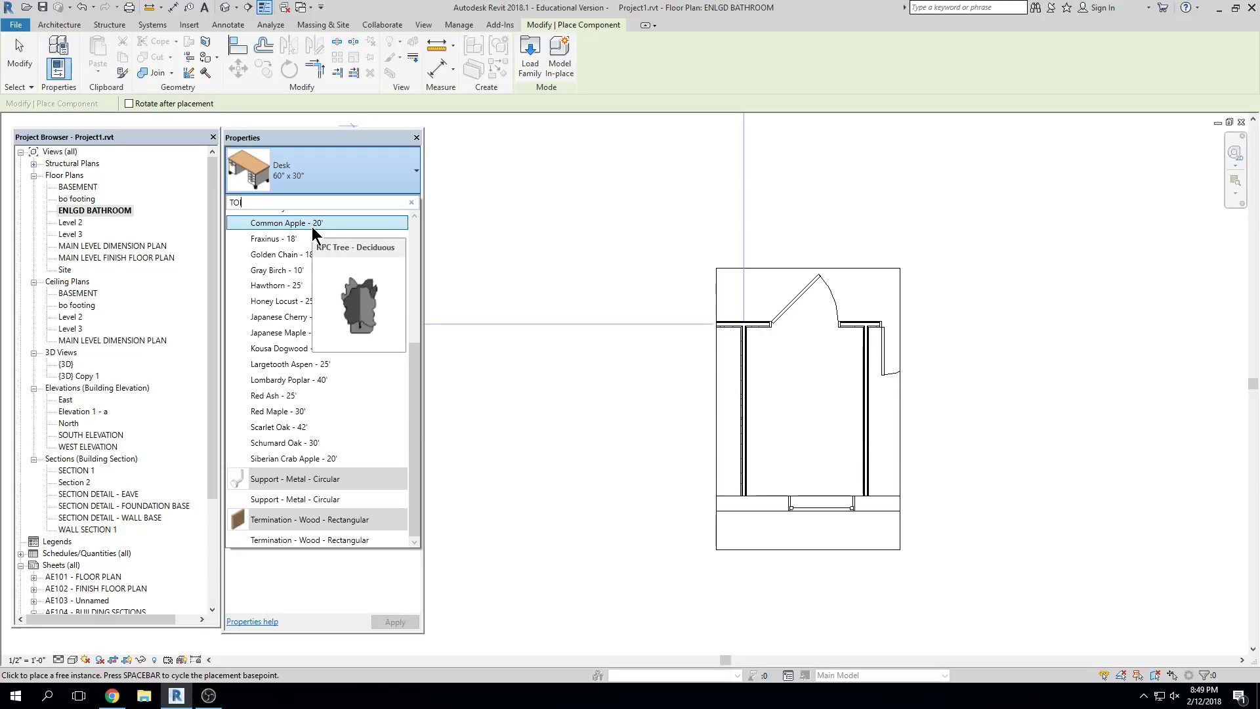
pyautogui.press('BackSpace')
pyautogui.press('BackSpace')
pyautogui.press('BackSpace')
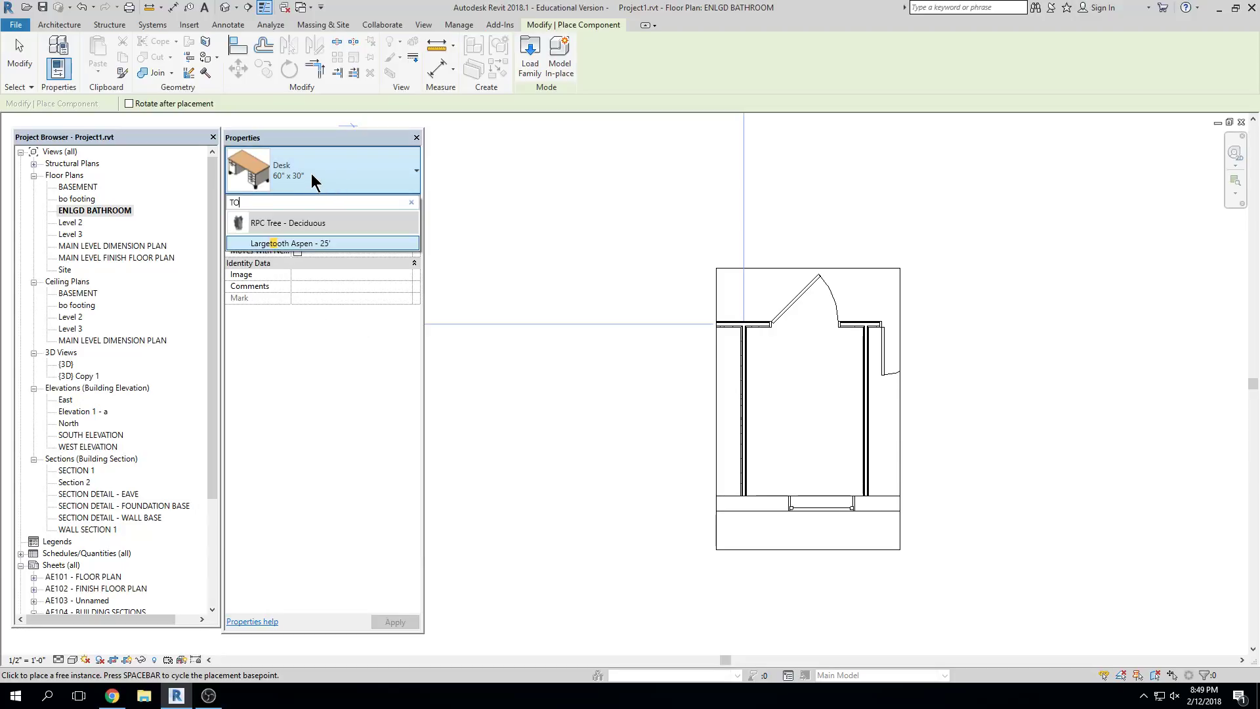
# Load the Toilet-Domestic-3D family from the US Imperial library's Plumbing, Architectural, Fixtures, Water Closets folder
pyautogui.click(531, 55)
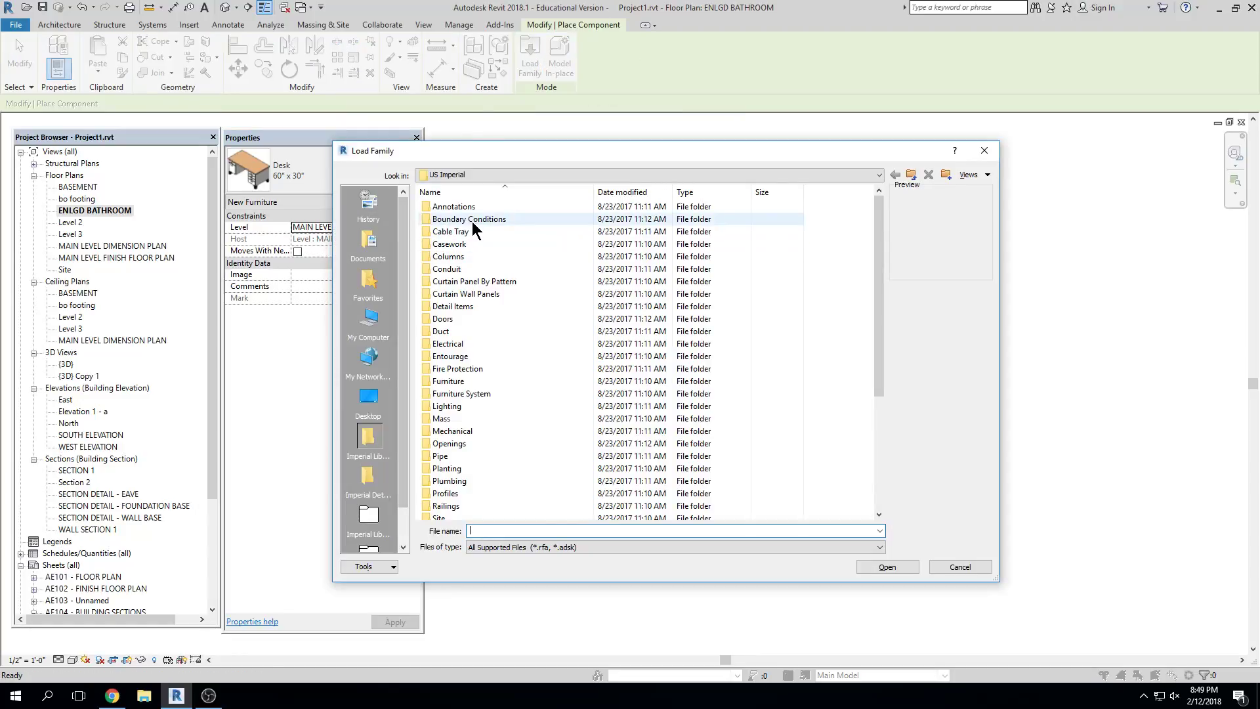
pyautogui.scroll(-1, 555, 382)
pyautogui.scroll(-4, 555, 379)
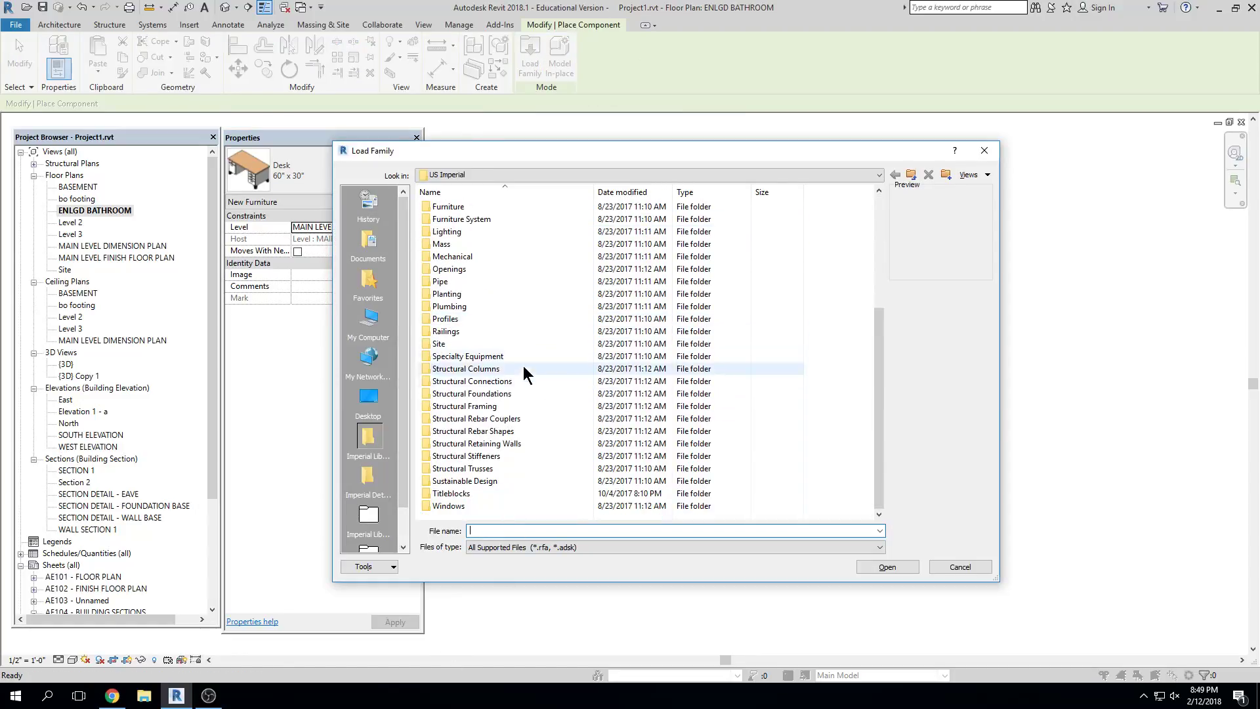
pyautogui.doubleClick(499, 304)
pyautogui.doubleClick(470, 205)
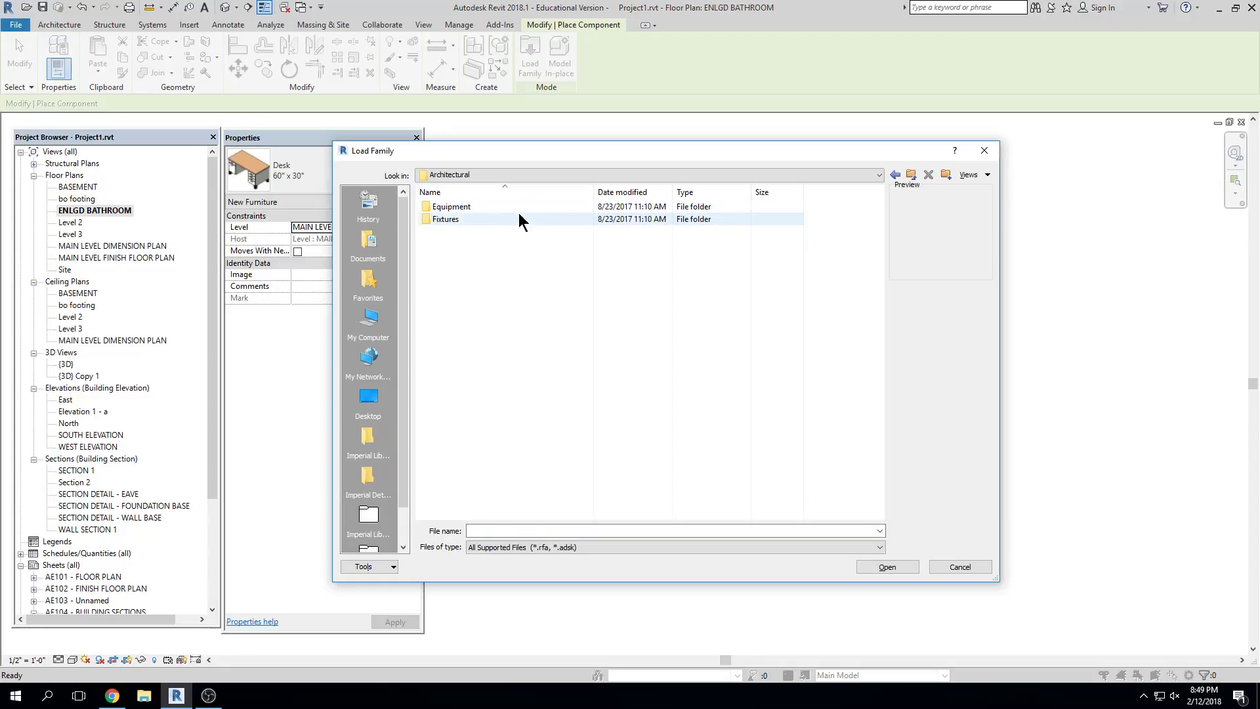
pyautogui.doubleClick(463, 218)
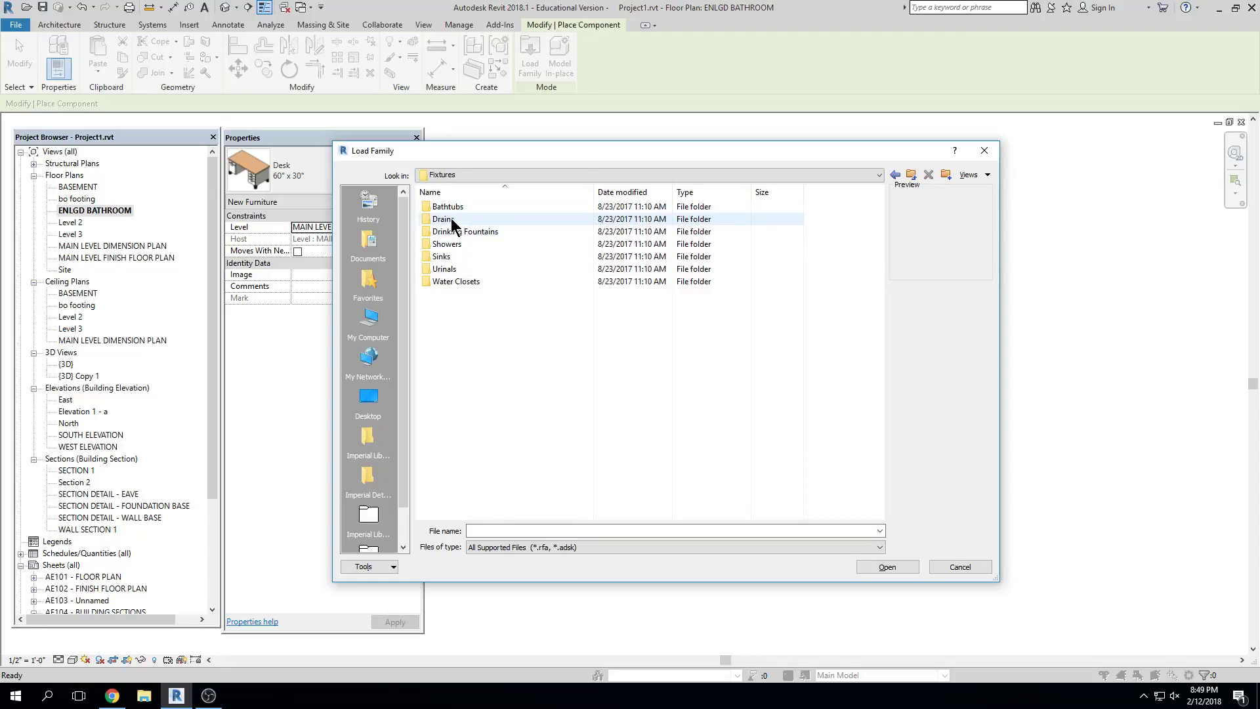
pyautogui.doubleClick(454, 268)
pyautogui.click(898, 176)
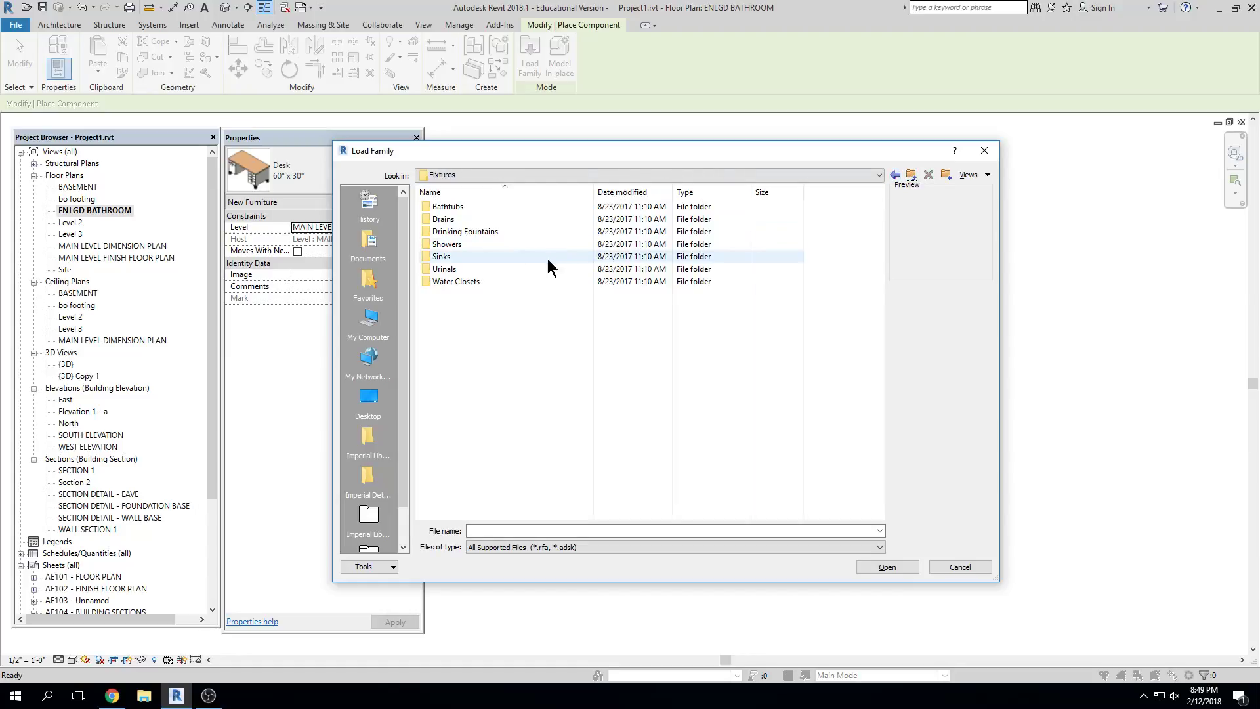
pyautogui.doubleClick(477, 281)
pyautogui.click(481, 244)
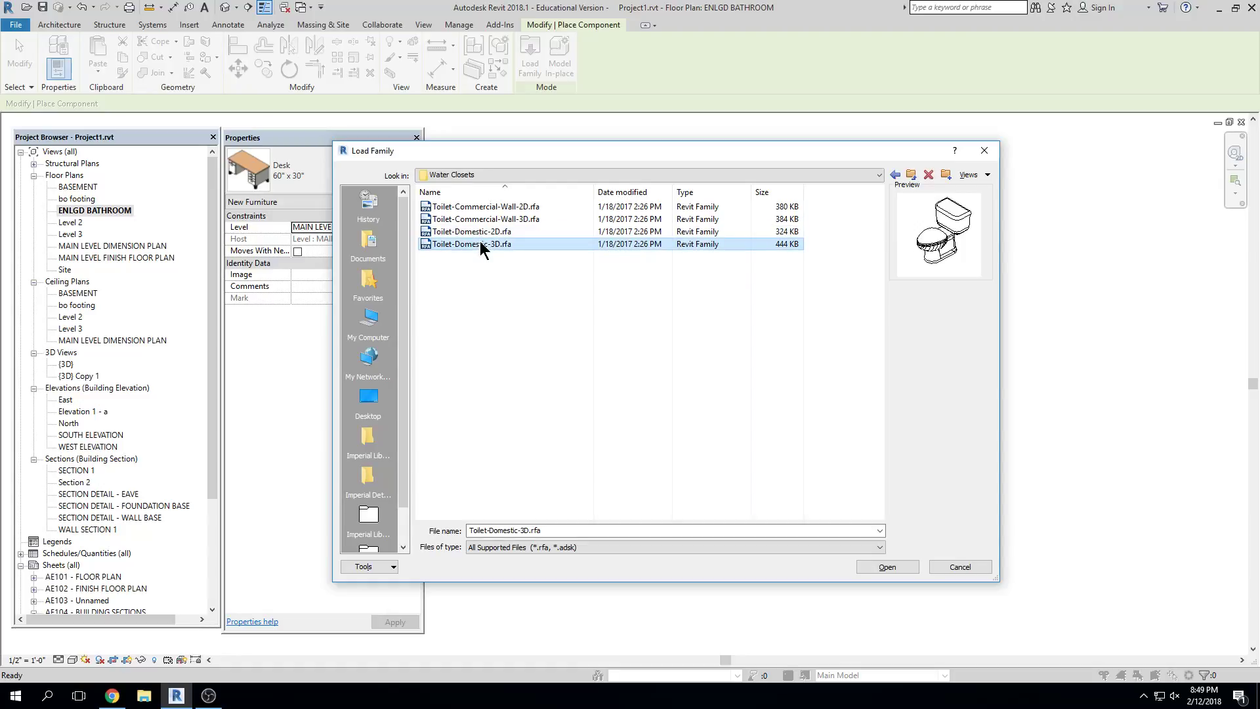
pyautogui.click(886, 568)
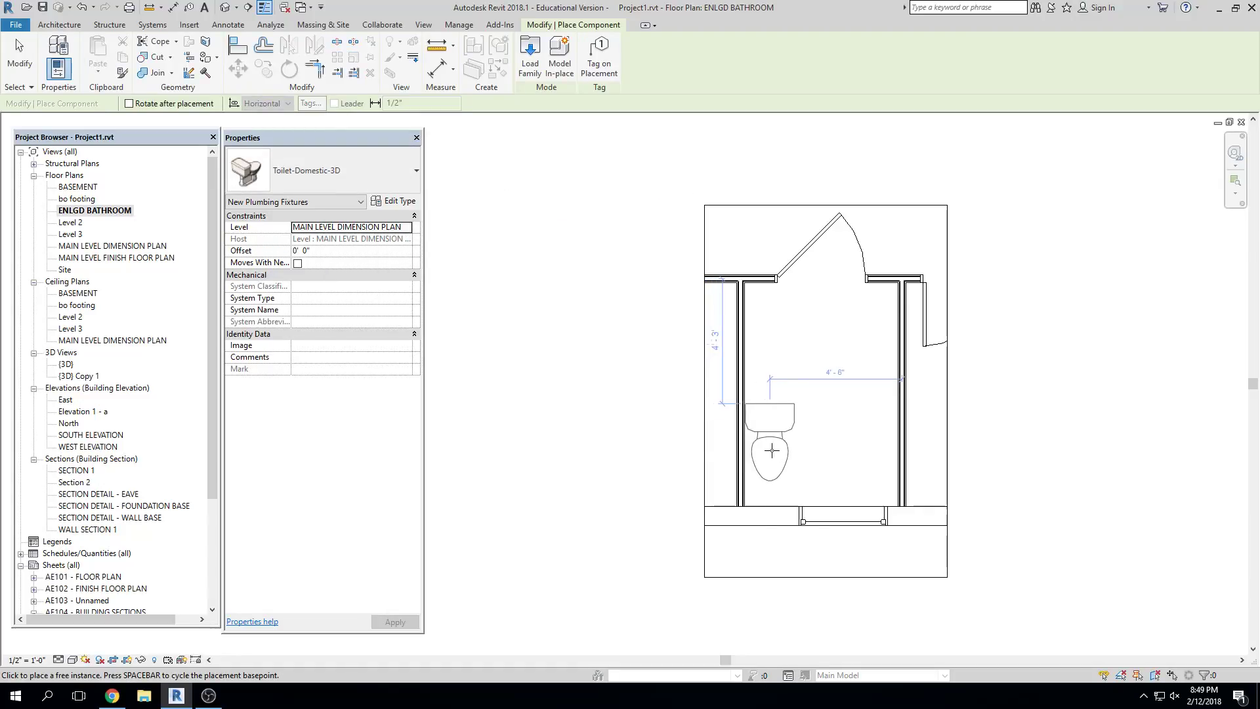
# Place the Toilet-Domestic-3D rotated with its tank against the bathroom's left wall, about 2'-1" from the door wall
pyautogui.press('space')
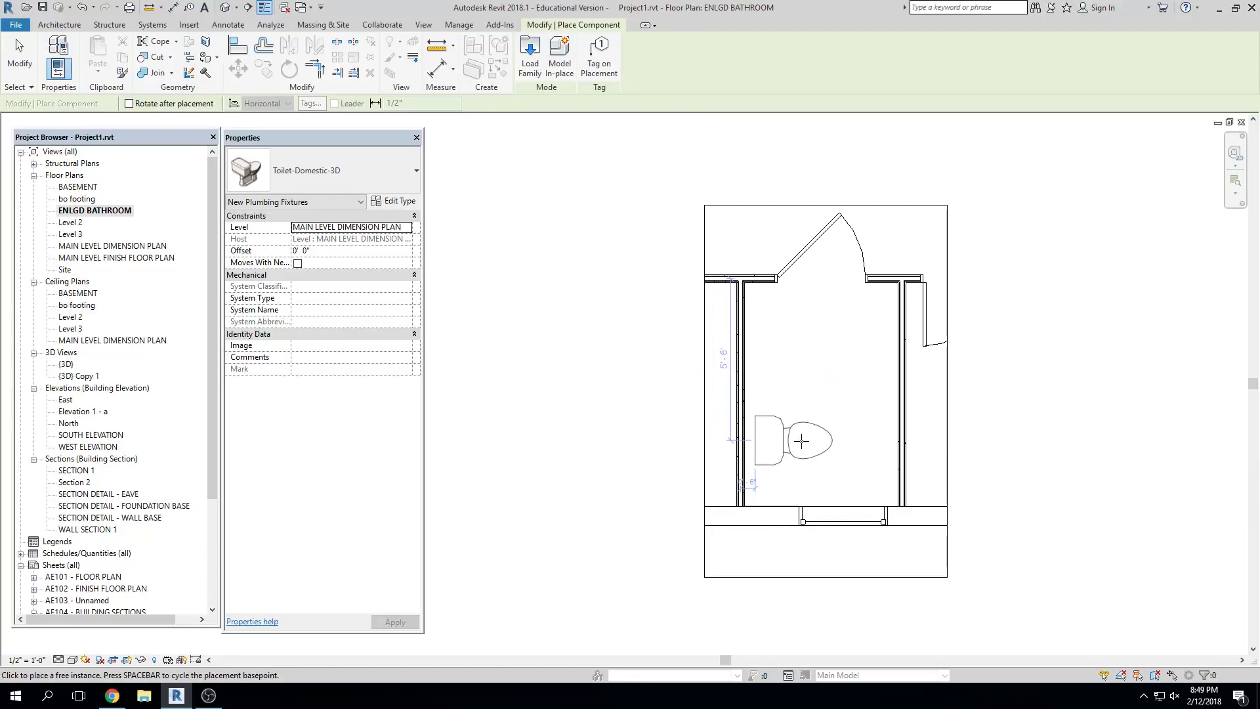
pyautogui.click(806, 342)
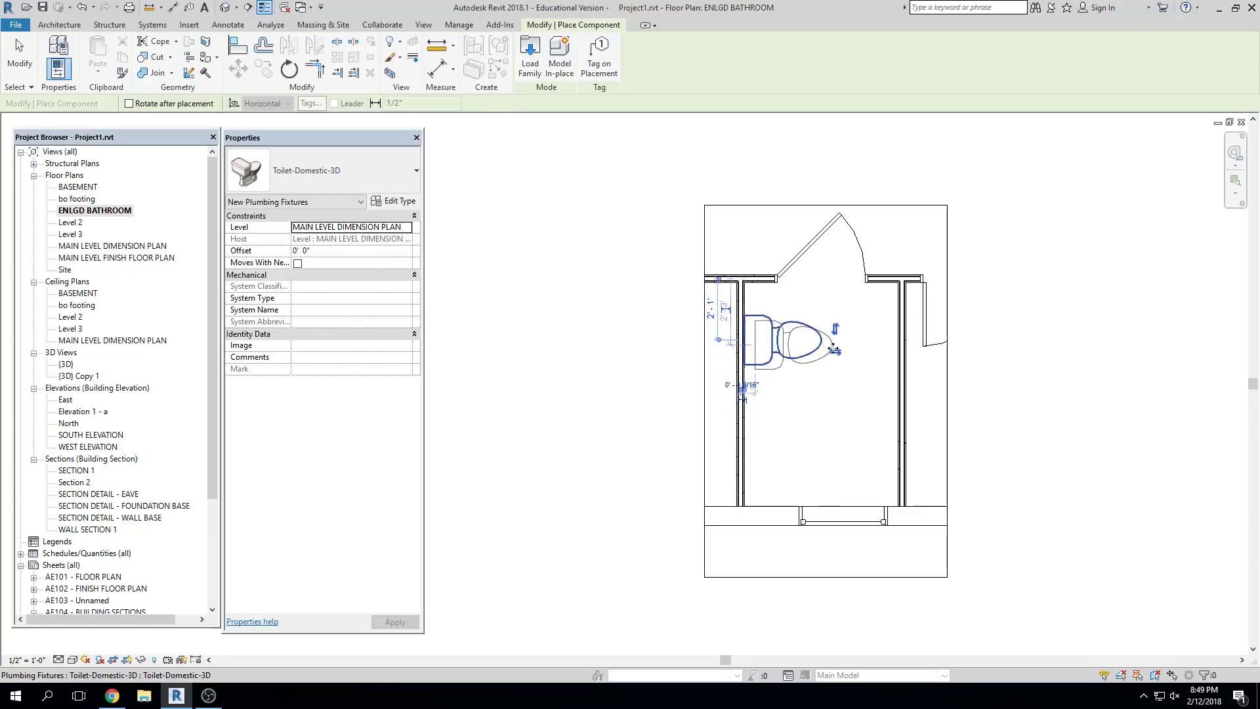
pyautogui.press('Escape')
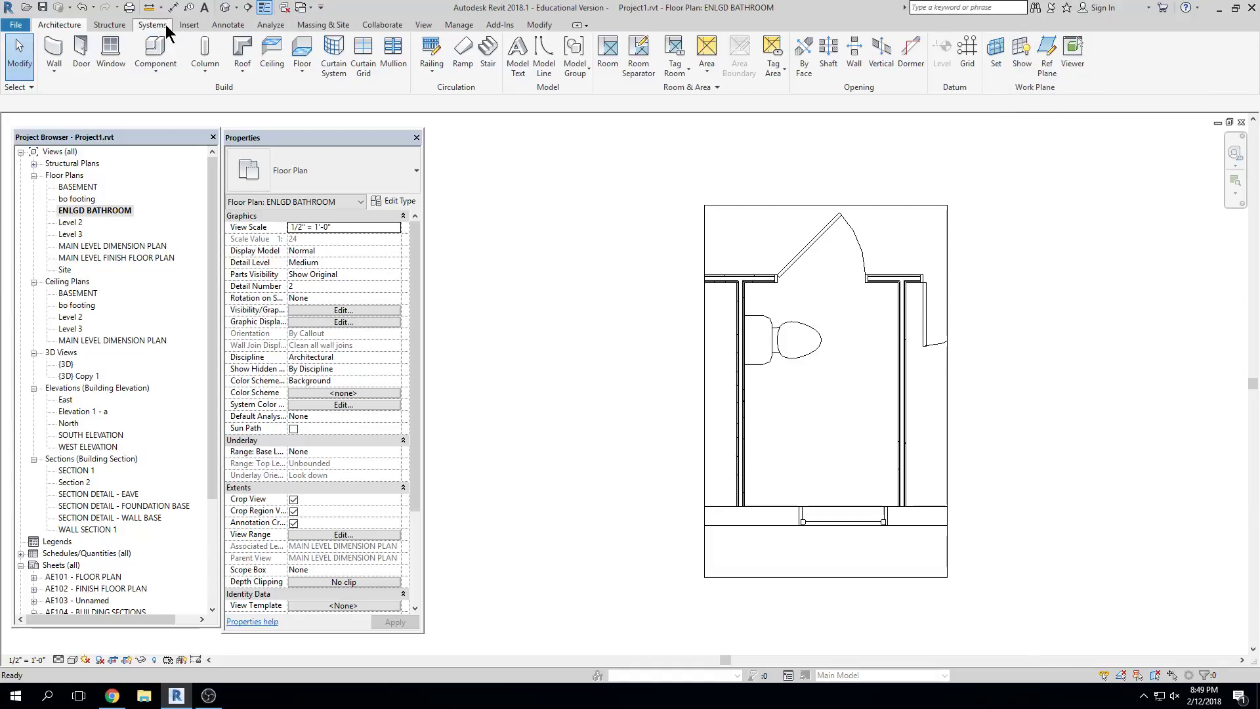
# Load the Tub-Free Standing-3D family from the library's Plumbing, Architectural, Fixtures, Bathtubs folder
pyautogui.click(189, 24)
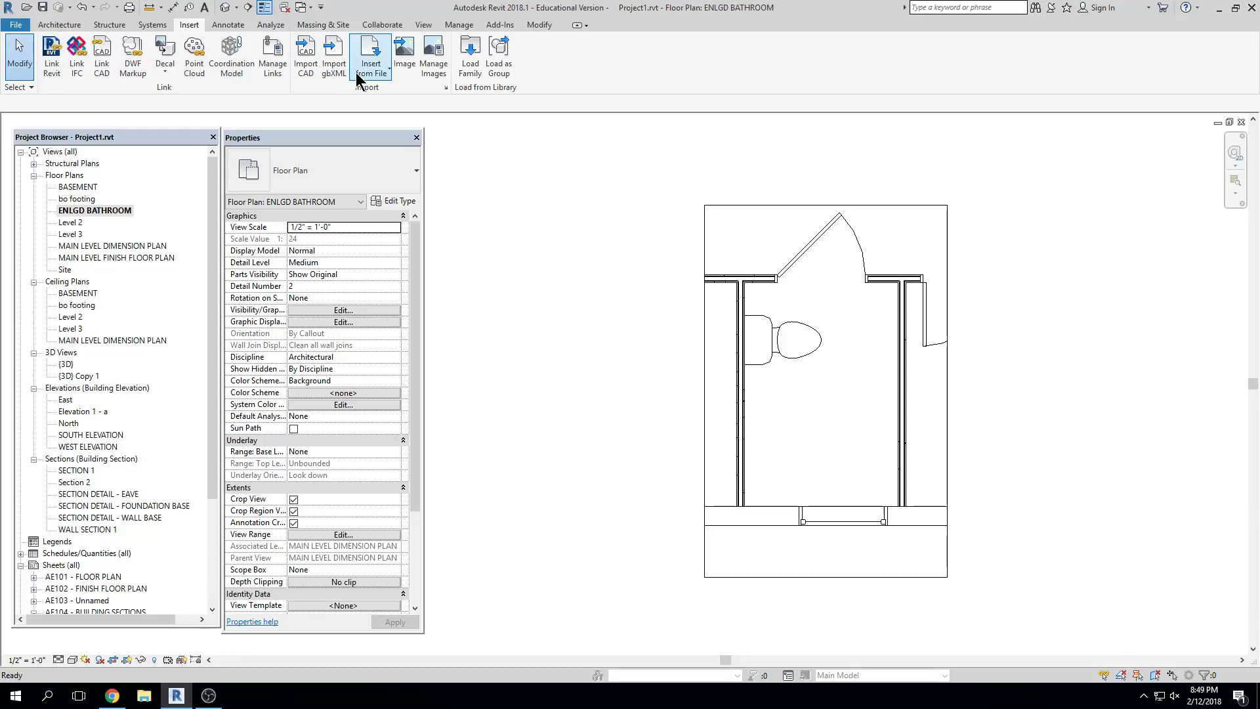
pyautogui.click(470, 58)
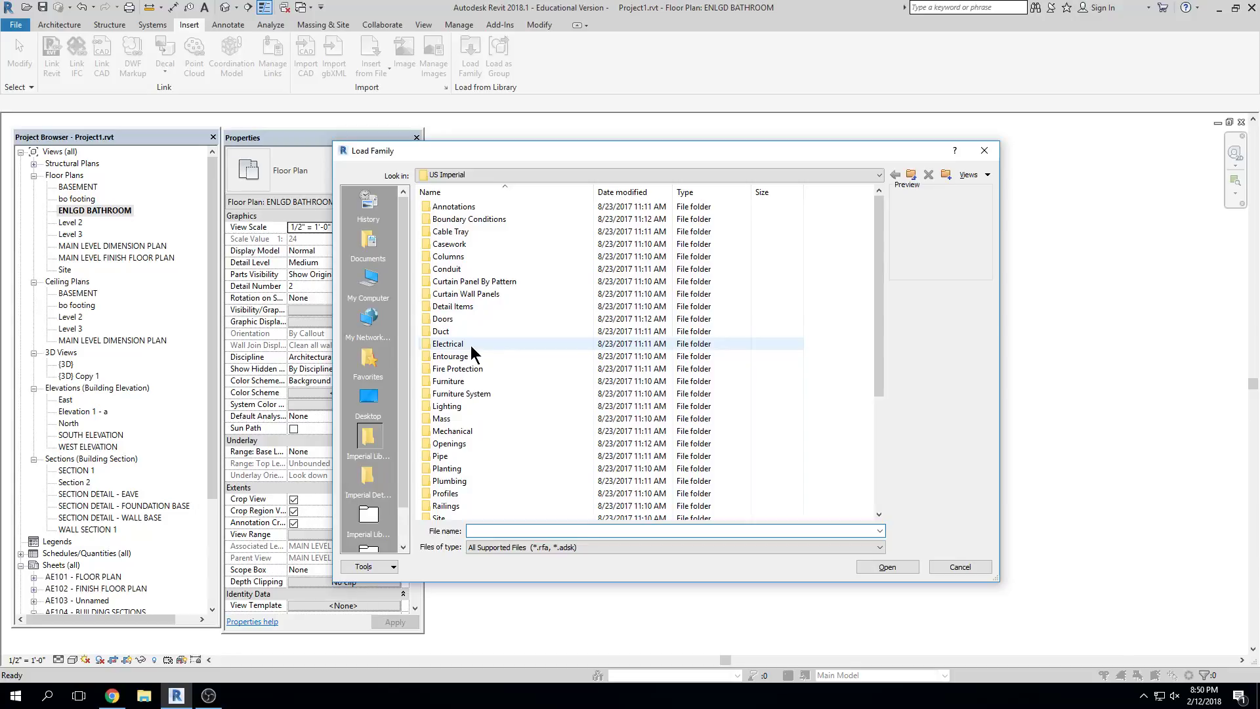
pyautogui.doubleClick(455, 482)
pyautogui.doubleClick(439, 206)
pyautogui.doubleClick(459, 217)
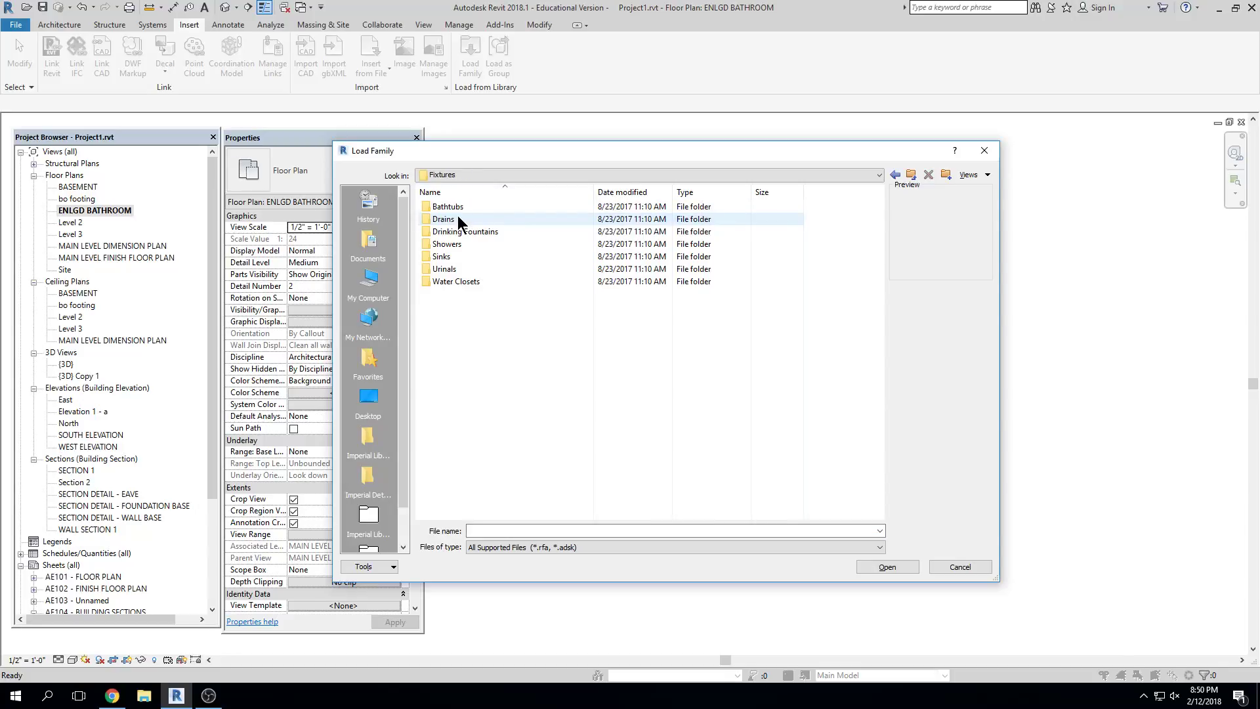
pyautogui.doubleClick(463, 209)
pyautogui.click(483, 220)
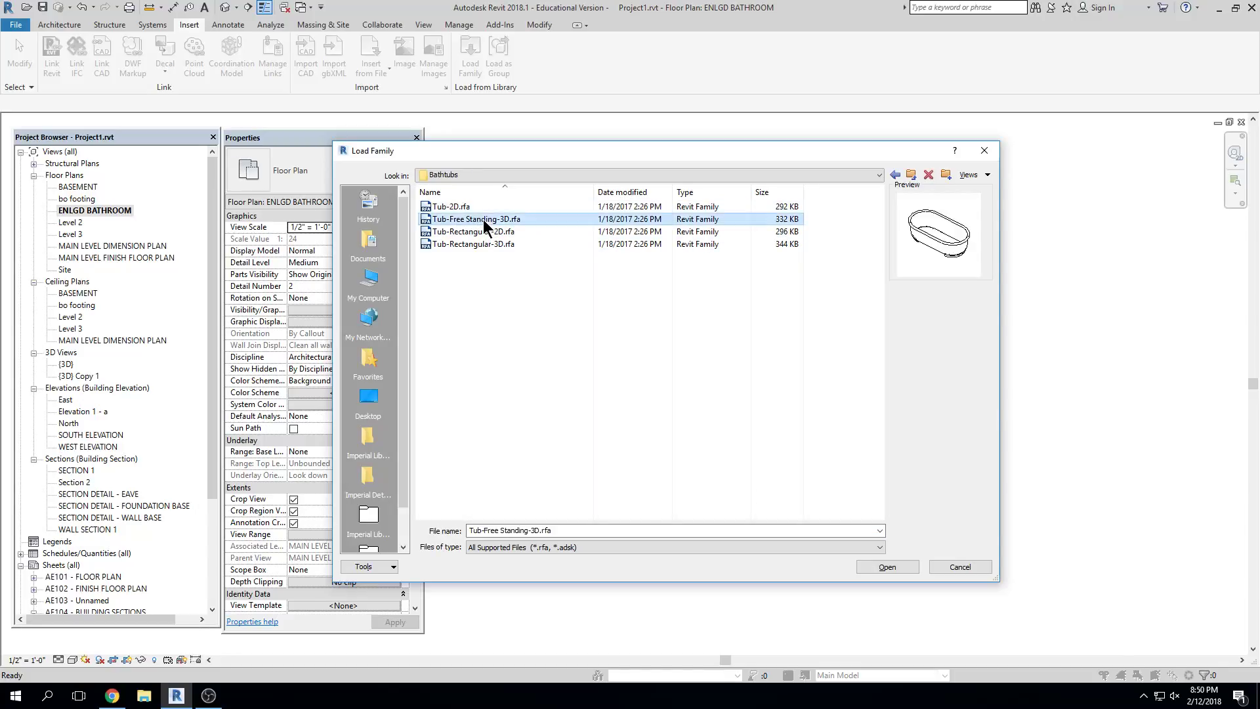
pyautogui.click(886, 567)
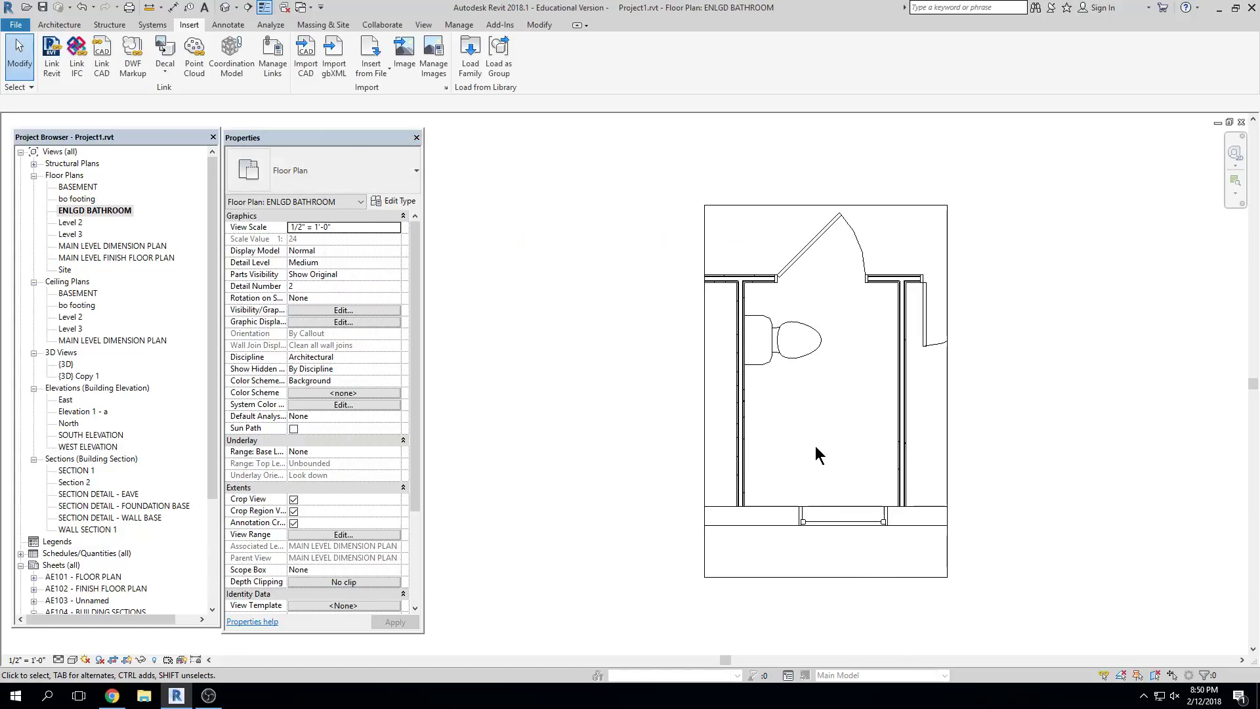
# Place the 30" x 60" Tub-Free Standing-3D lengthwise along the window wall, between the two bathroom side walls
pyautogui.moveTo(675, 402); pyautogui.dragTo(691, 385, button='middle')
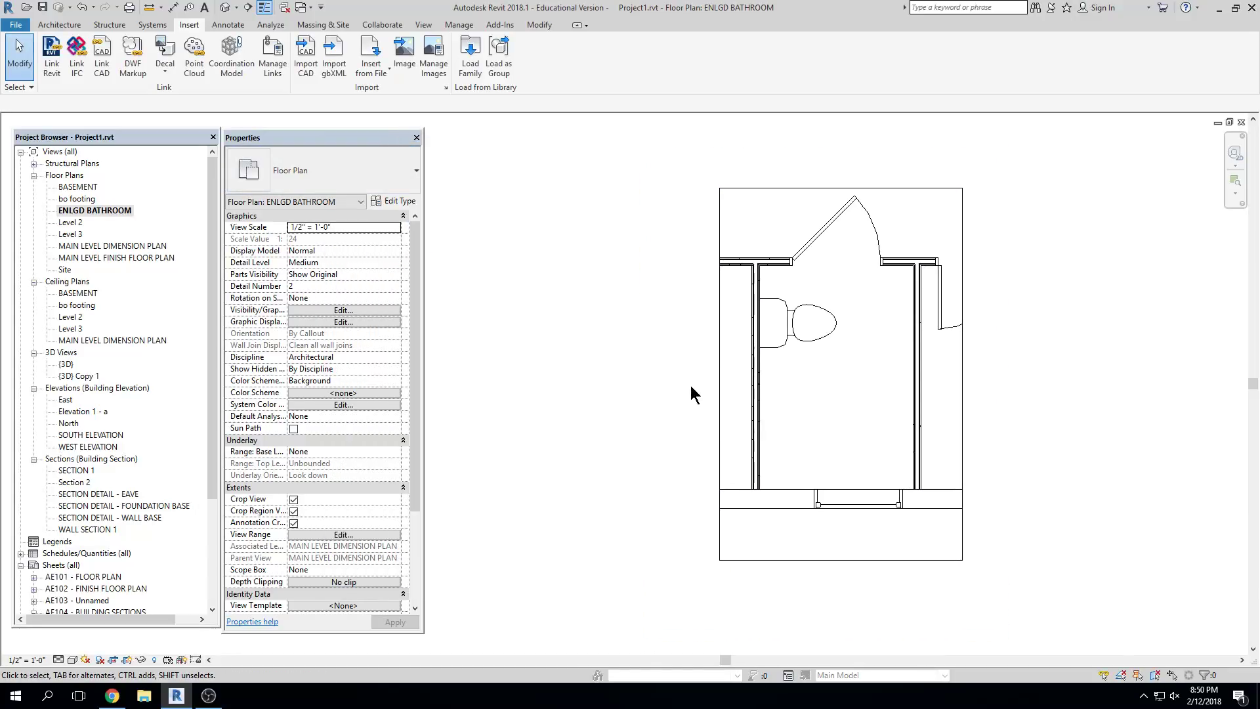
pyautogui.press('c')
pyautogui.press('m')
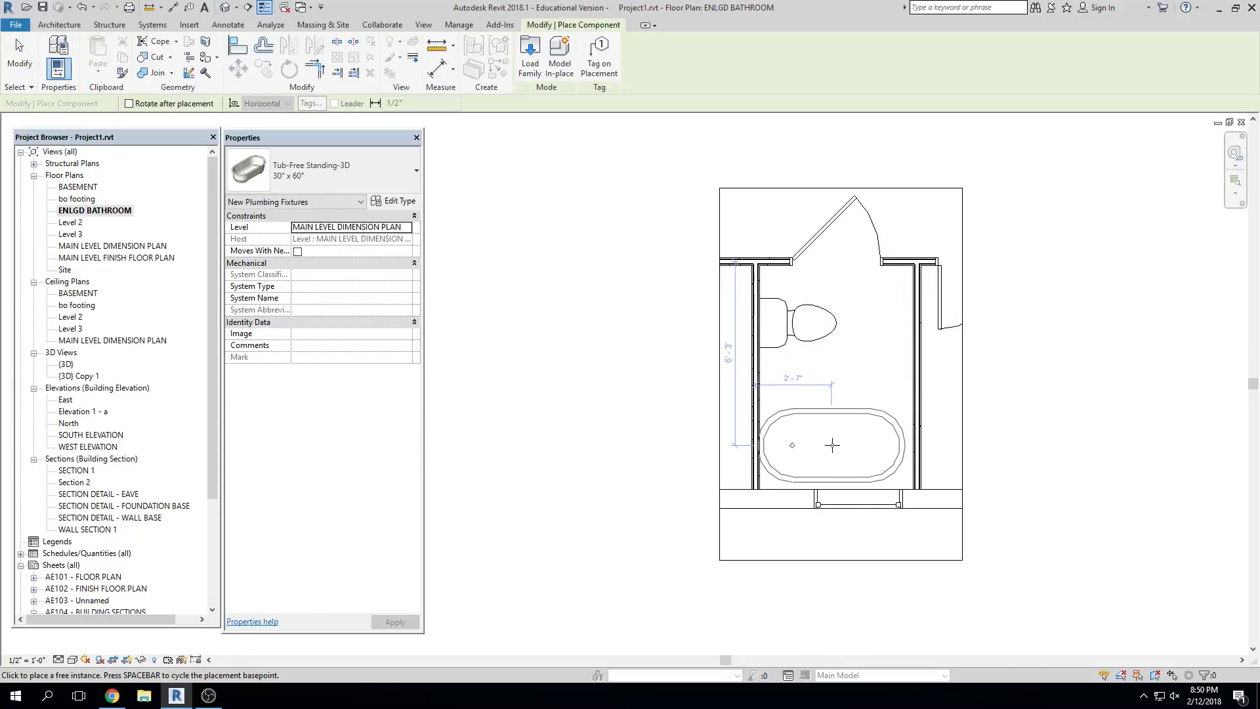
pyautogui.click(832, 446)
pyautogui.press('Escape')
pyautogui.press('Escape')
pyautogui.scroll(-2, 879, 418)
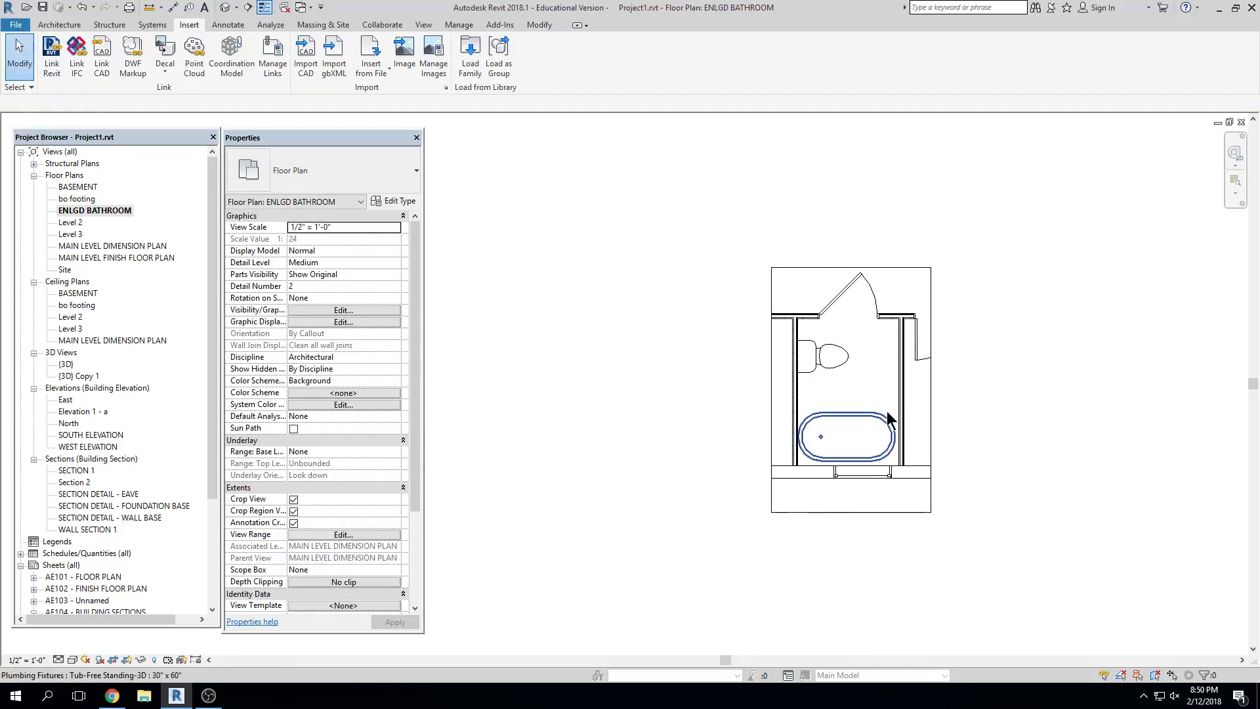
pyautogui.click(826, 370)
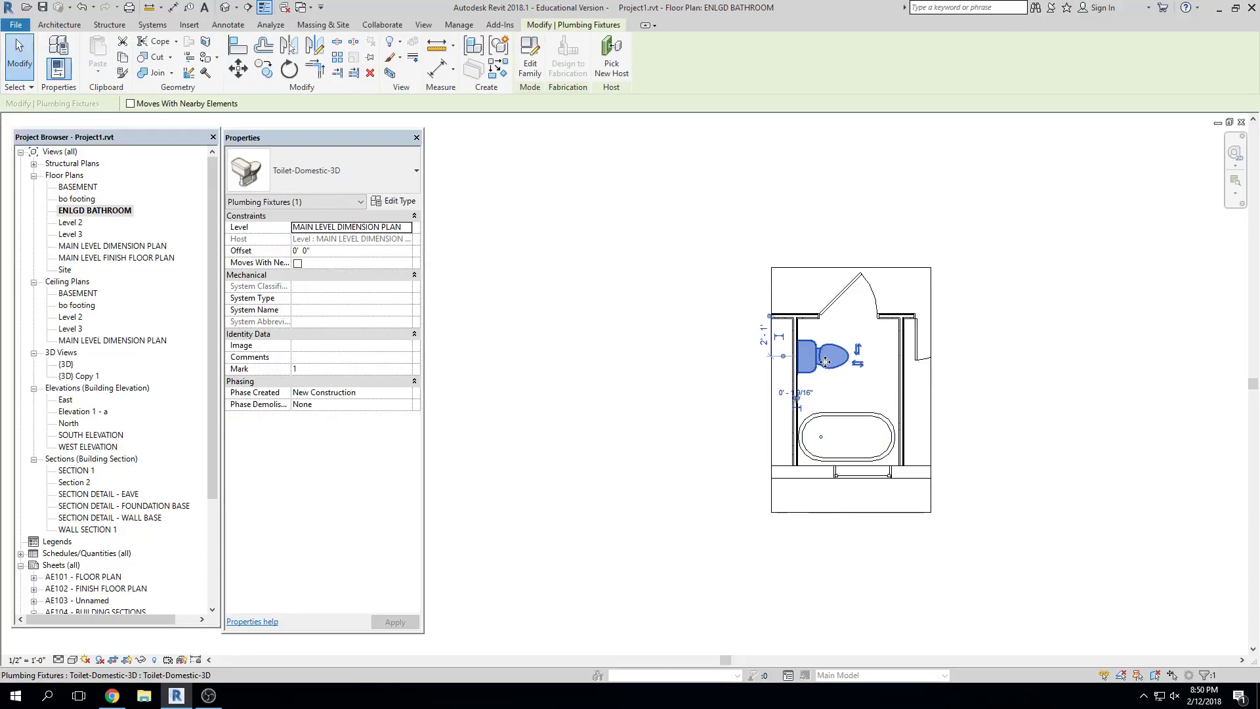
pyautogui.scroll(2, 825, 364)
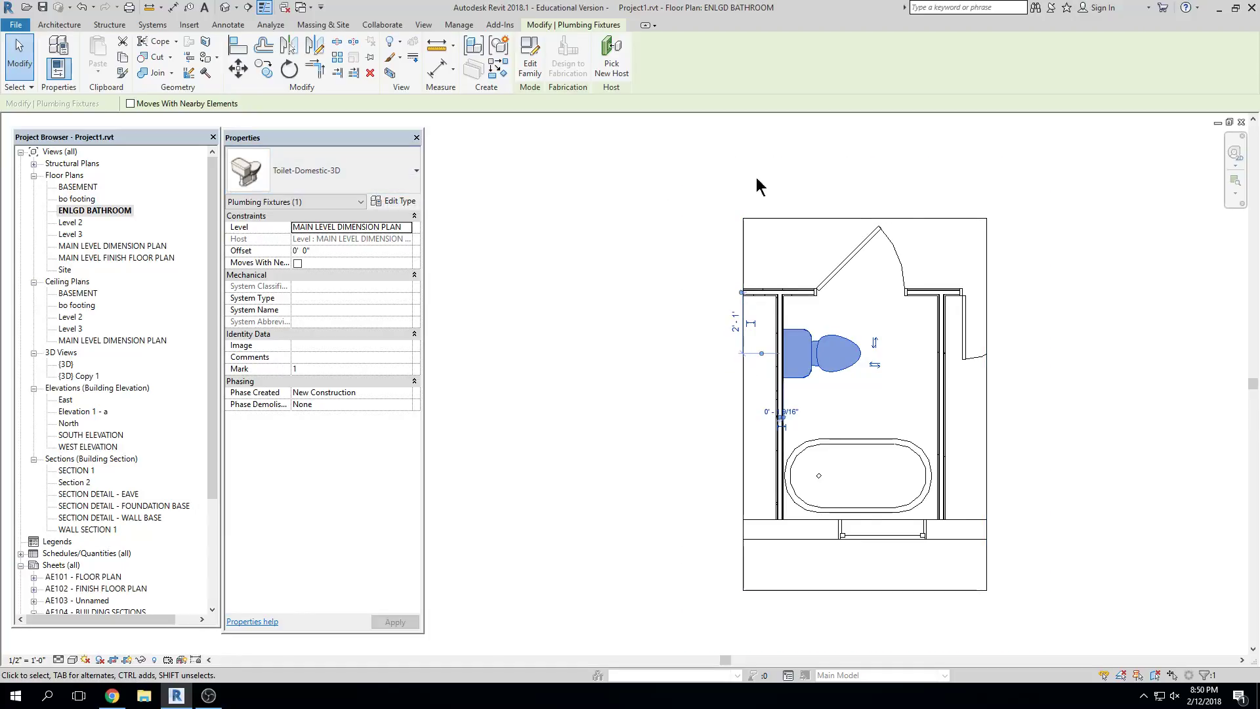
pyautogui.click(969, 267)
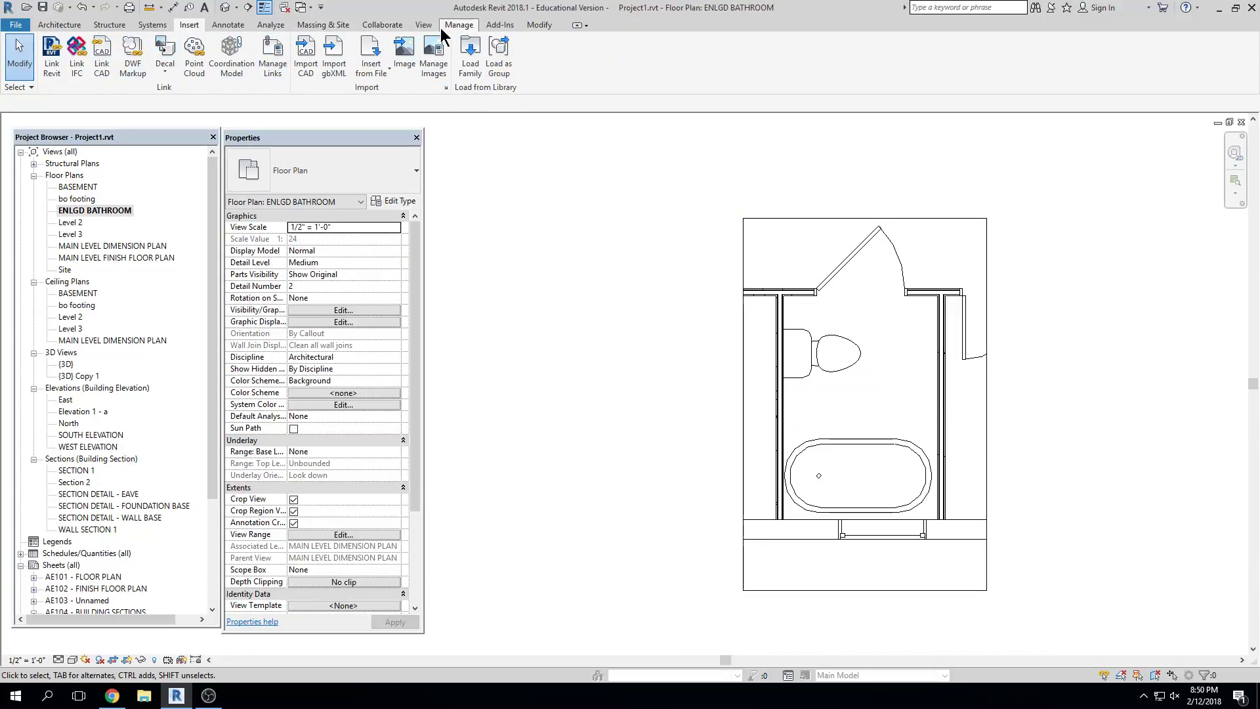
# Place an Interior Elevation marker between the toilet and the tub, facing the bathroom's right wall
pyautogui.click(422, 25)
pyautogui.click(561, 78)
pyautogui.click(570, 96)
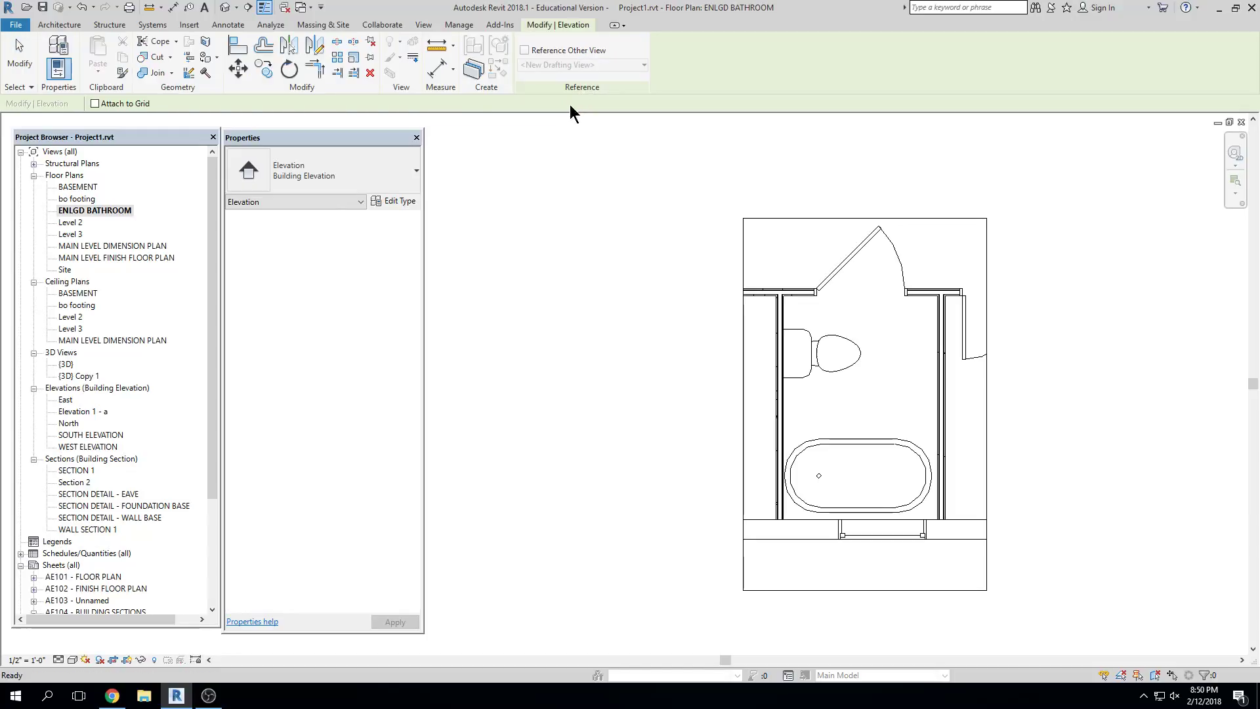
pyautogui.click(312, 169)
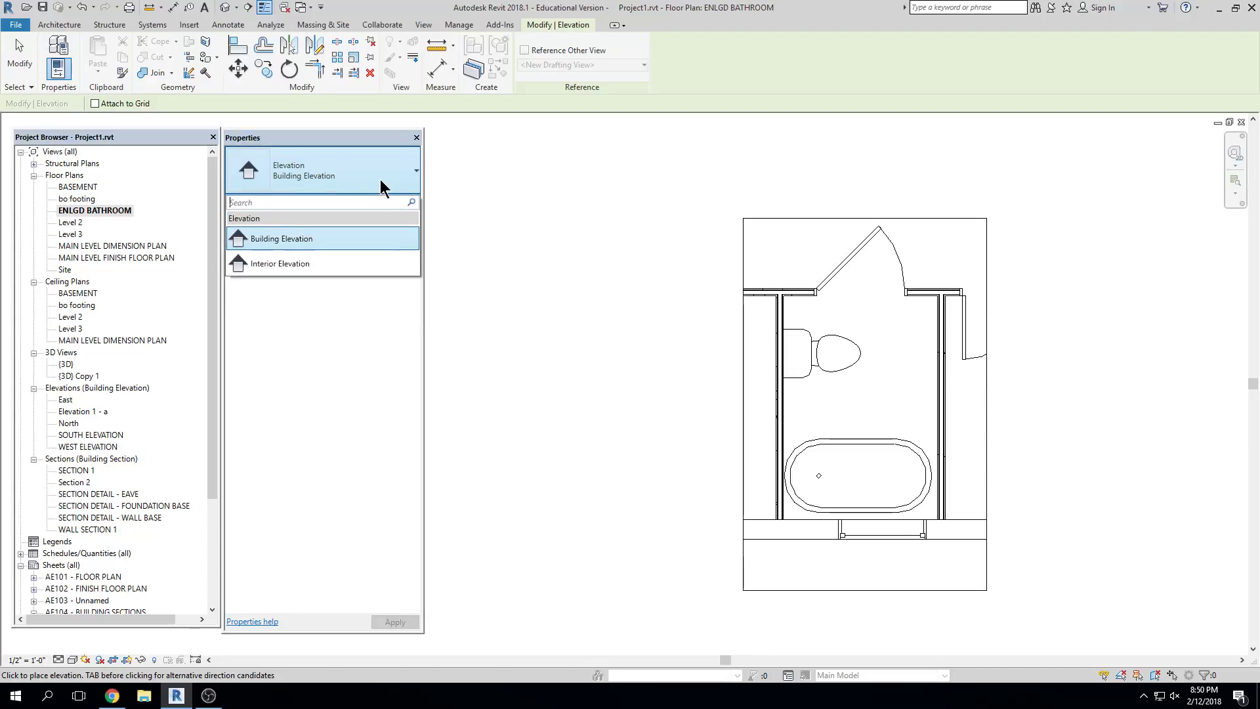
pyautogui.click(388, 271)
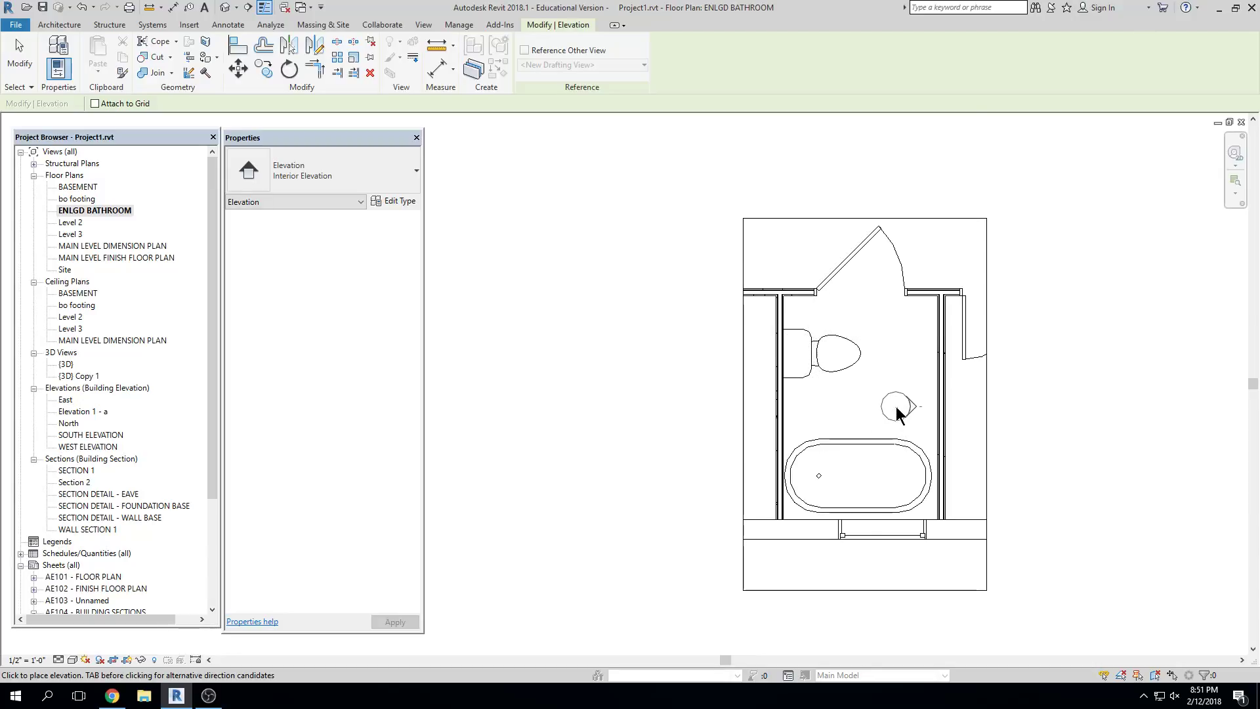
pyautogui.click(894, 402)
pyautogui.press('Escape')
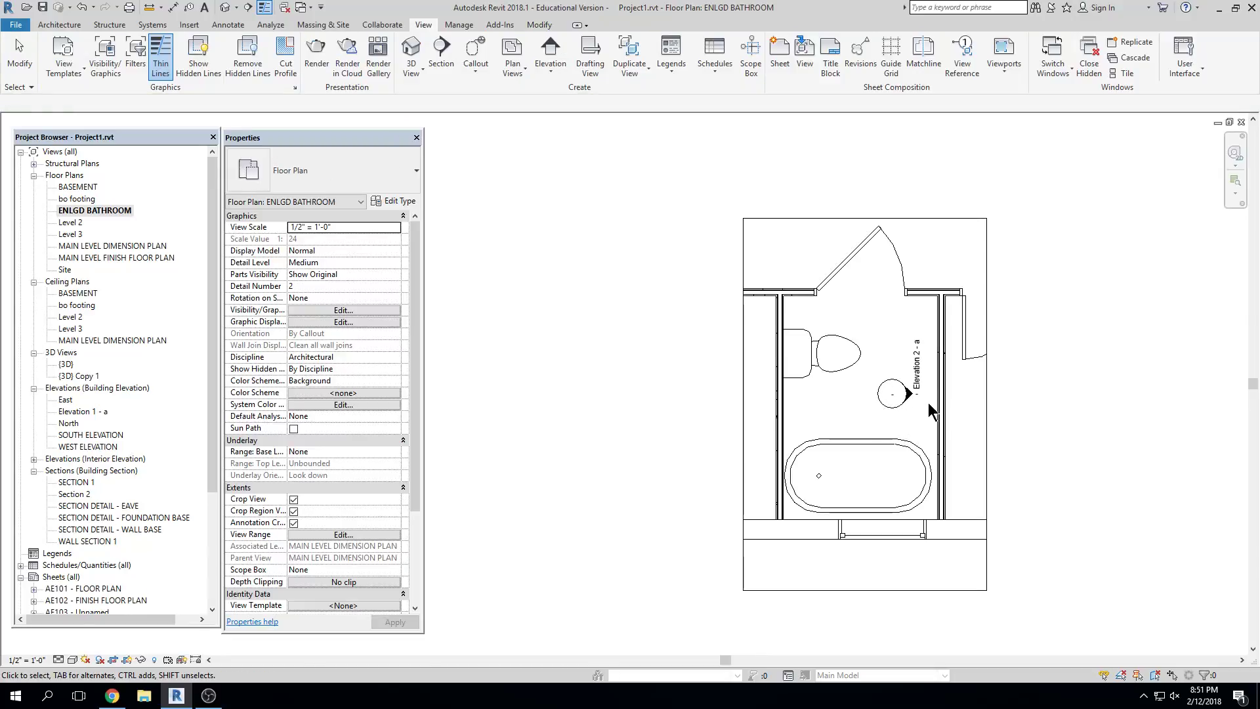
# Change the 1/2" Circle elevation tag's mark to Elevation Mark Body_Square : Filled Arrow for the Interior Elevation type
pyautogui.click(907, 395)
pyautogui.scroll(2, 904, 399)
pyautogui.scroll(1, 904, 398)
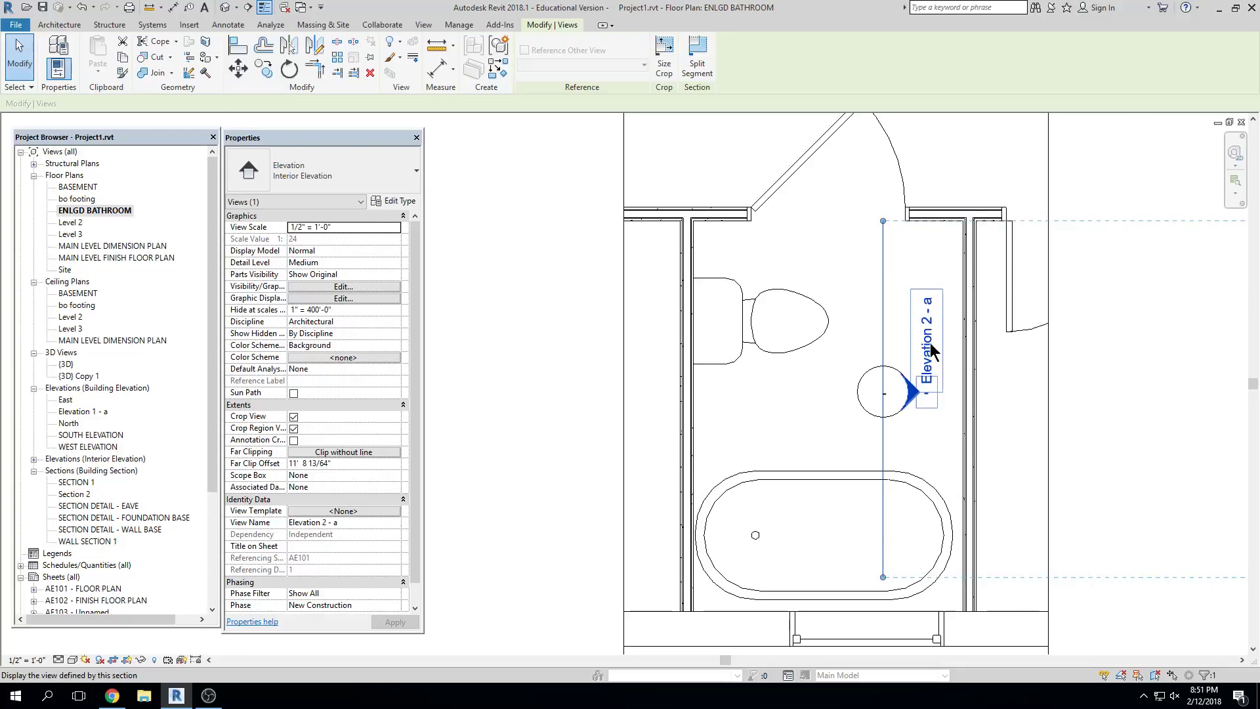
pyautogui.click(379, 202)
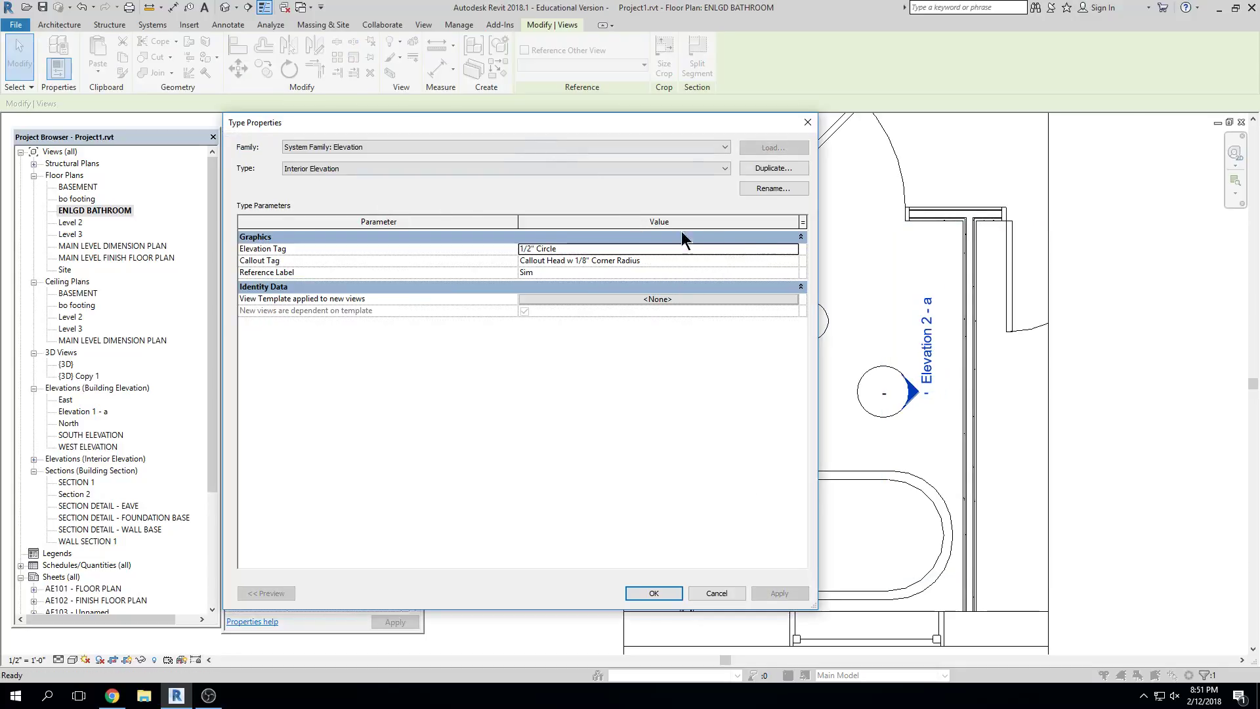
pyautogui.click(794, 249)
pyautogui.click(795, 251)
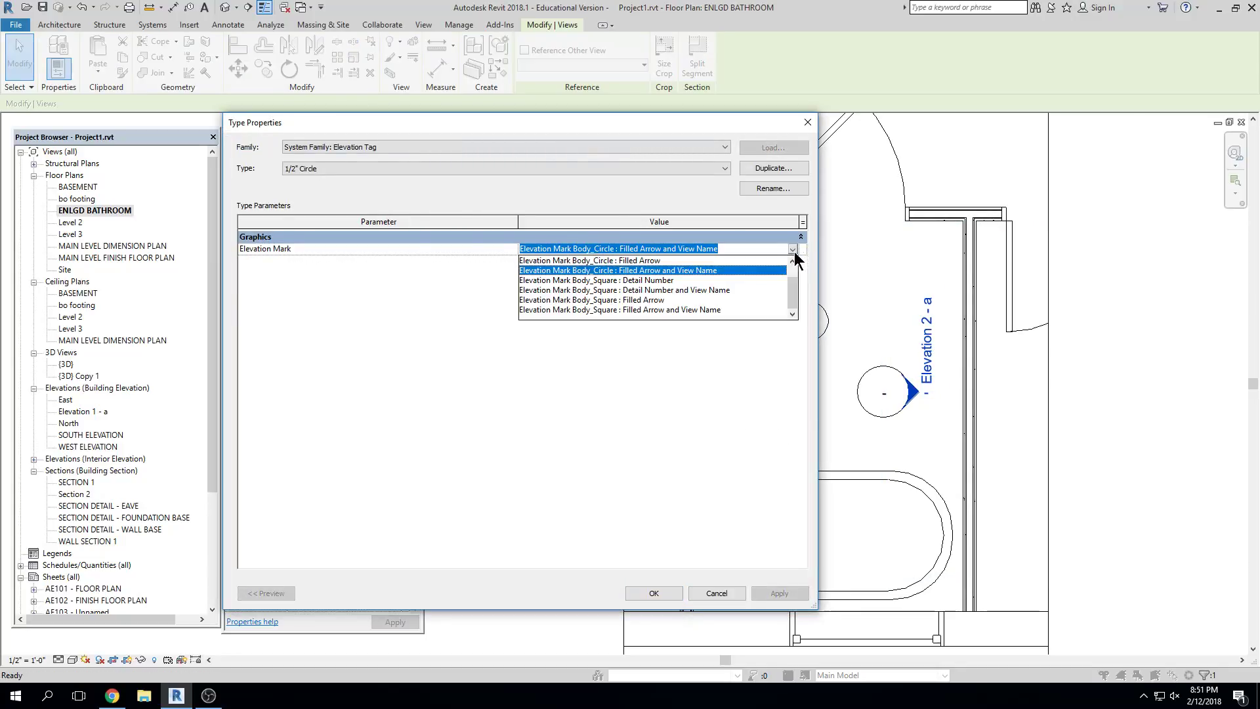
pyautogui.click(620, 301)
pyautogui.click(667, 596)
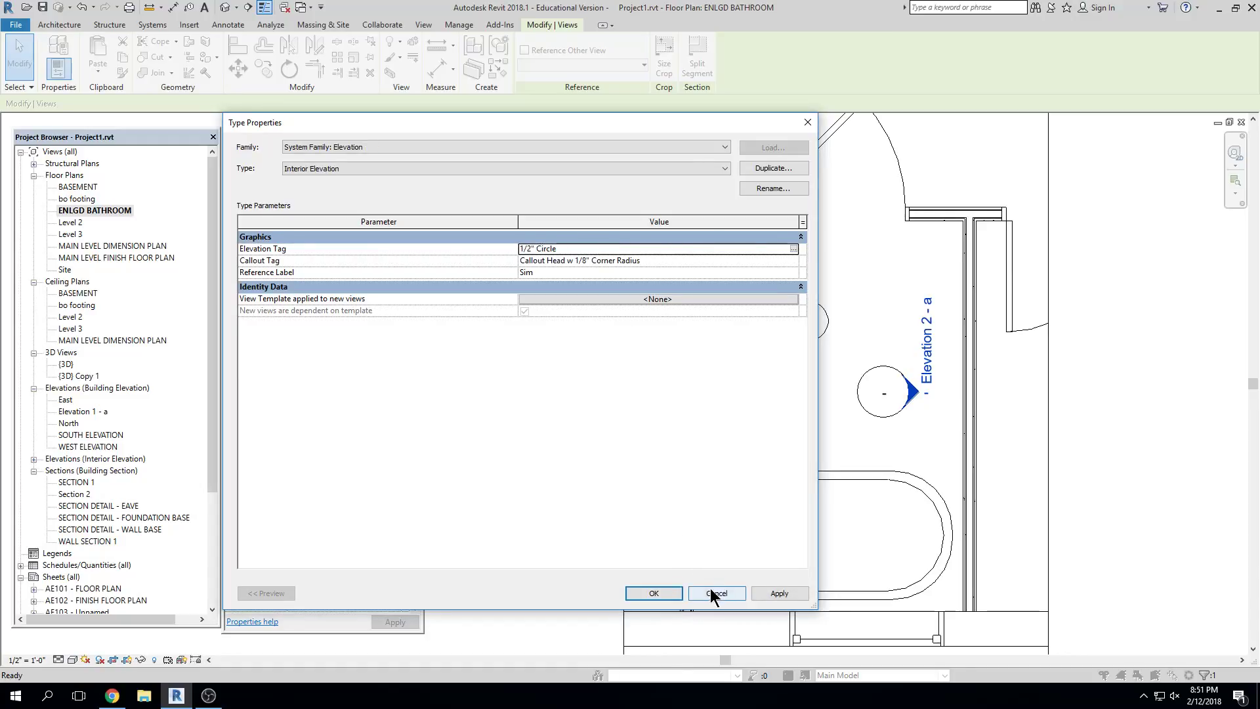
pyautogui.click(778, 593)
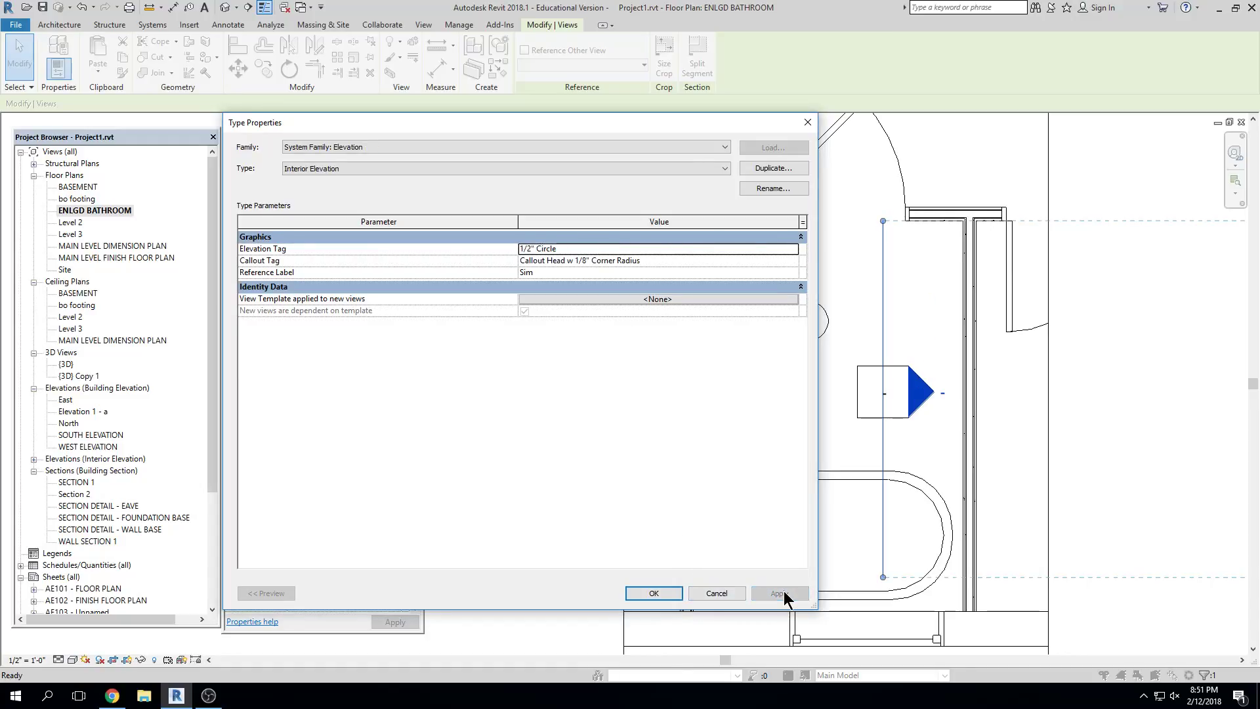
pyautogui.click(654, 593)
pyautogui.click(836, 310)
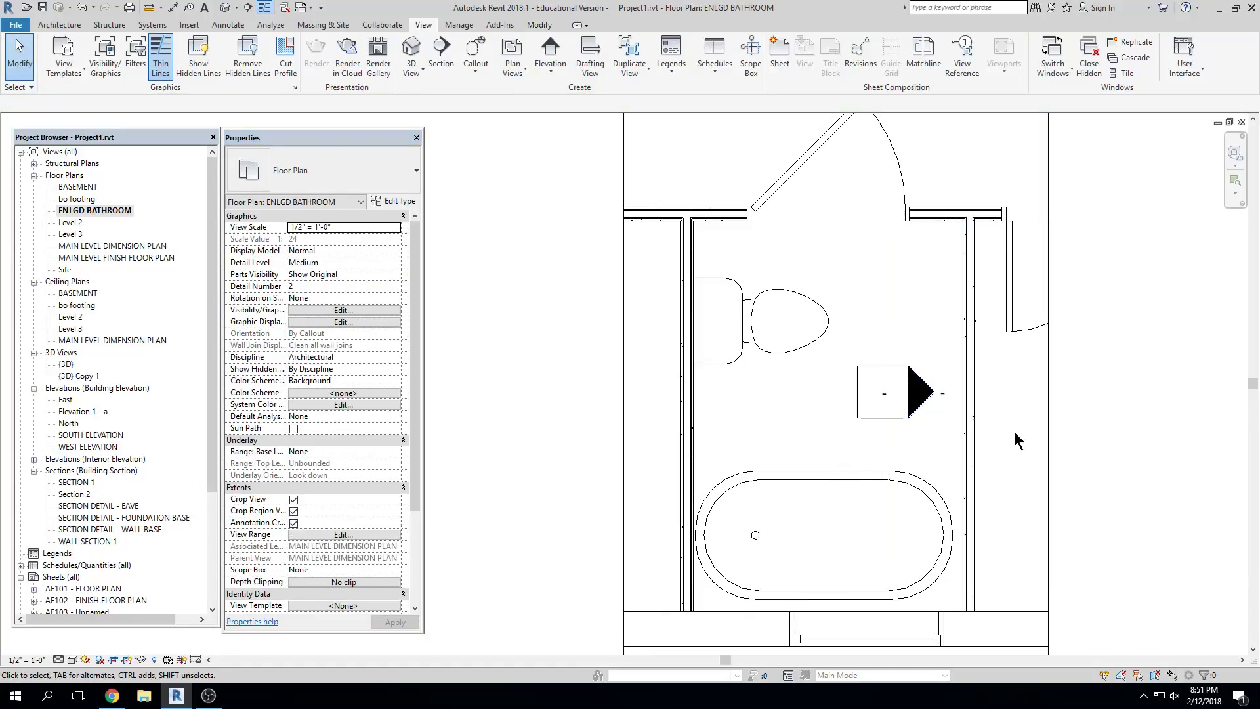
# Check the new interior elevation view, return to the bathroom plan, and display the elevation's view extents there
pyautogui.doubleClick(921, 408)
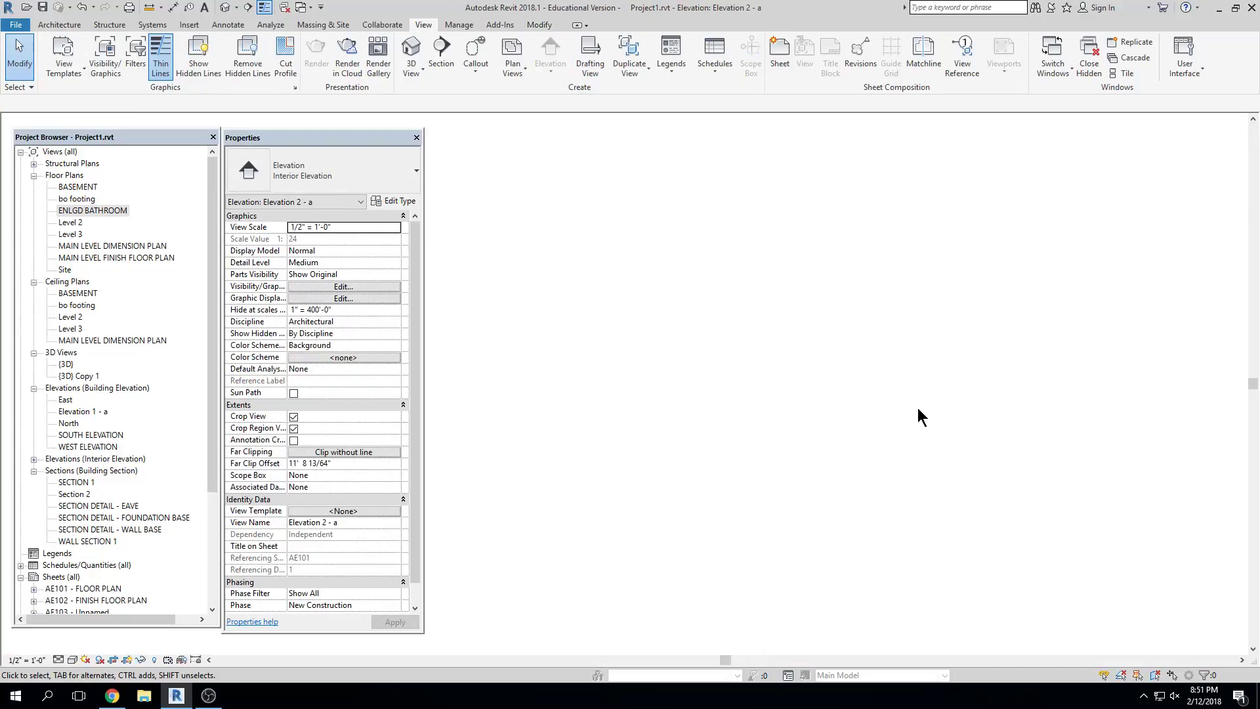
pyautogui.click(1241, 122)
pyautogui.moveTo(935, 415); pyautogui.dragTo(878, 373, button='middle')
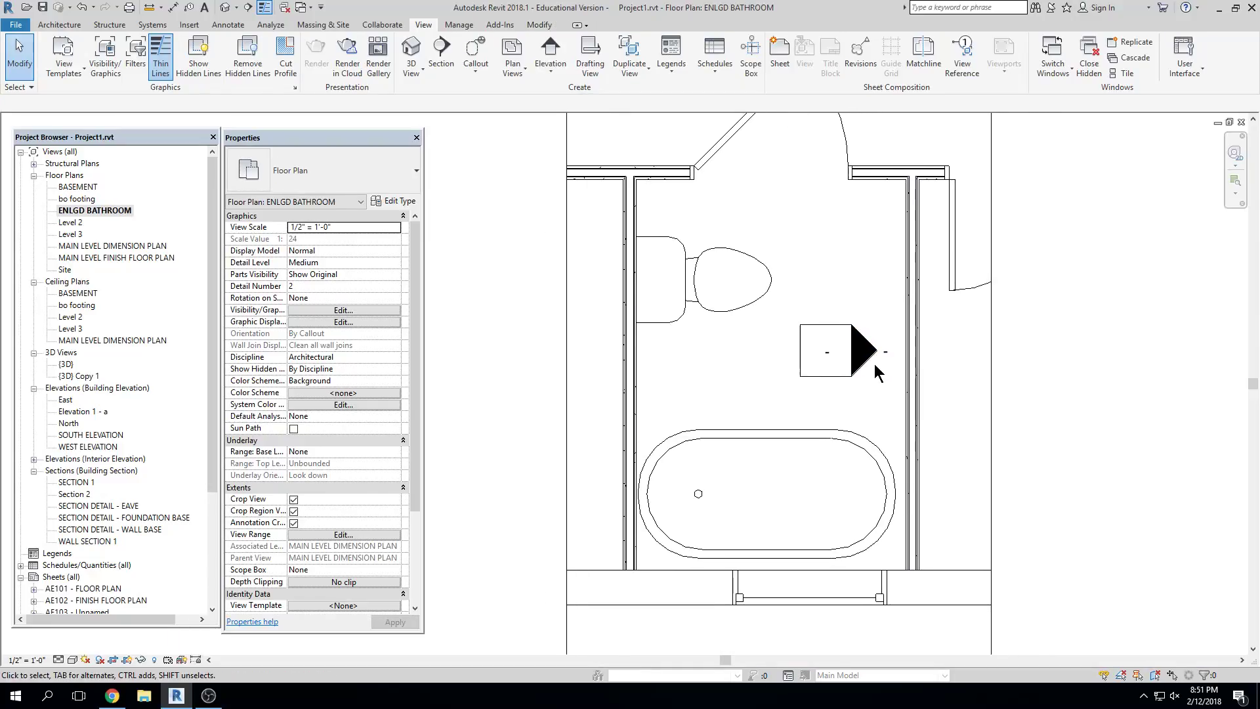
pyautogui.click(861, 355)
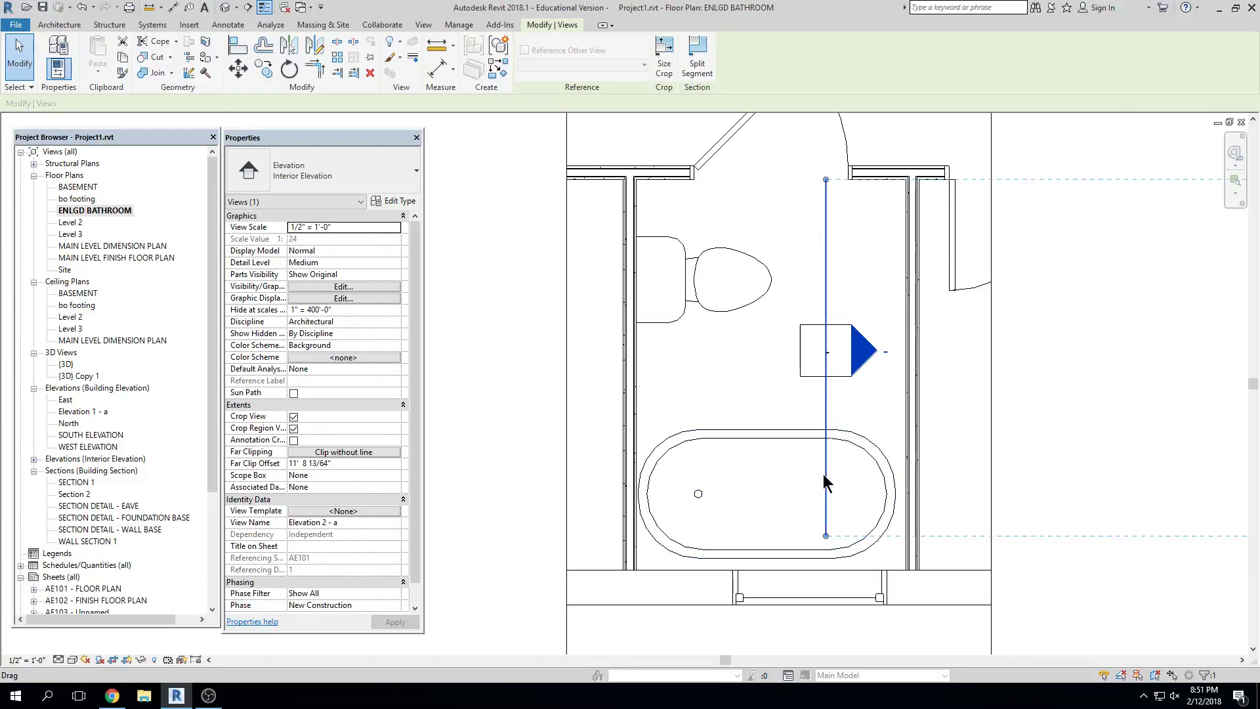
pyautogui.scroll(-3, 823, 474)
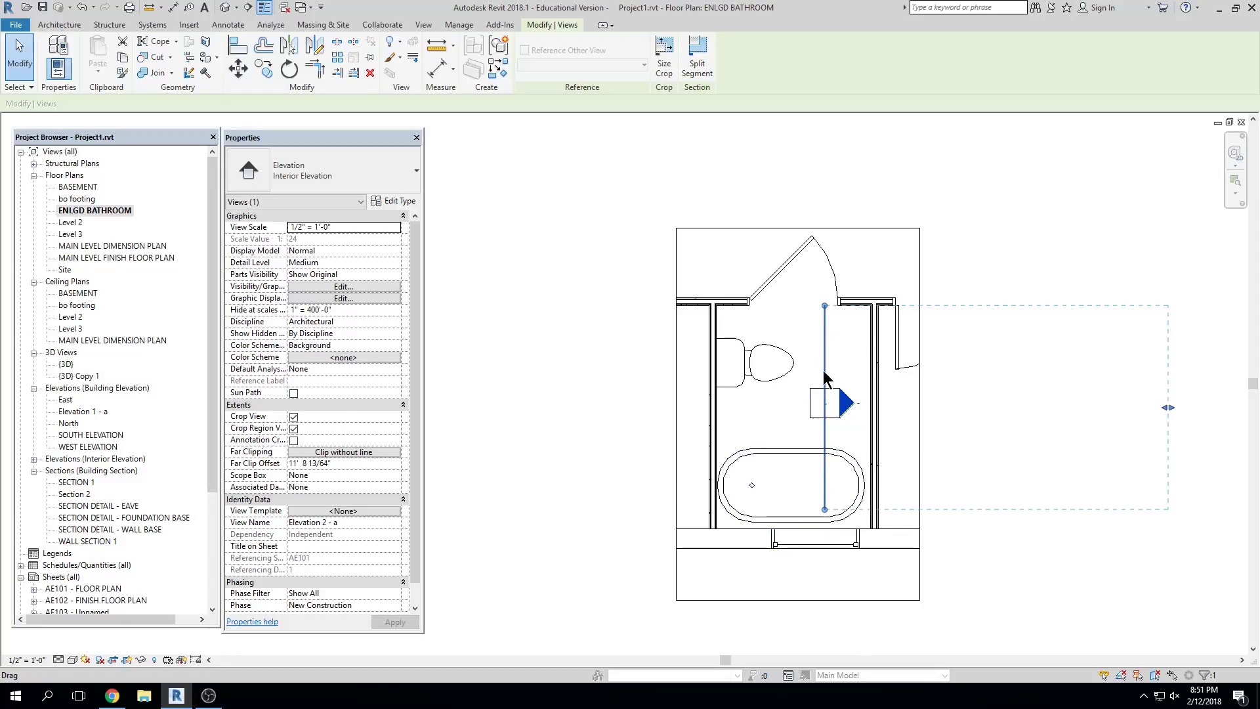
# Extend the interior elevation's extents to the window wall and reduce its far clip to about 2' 3 5/8", just beyond the right bathroom wall
pyautogui.moveTo(824, 510); pyautogui.dragTo(825, 528)
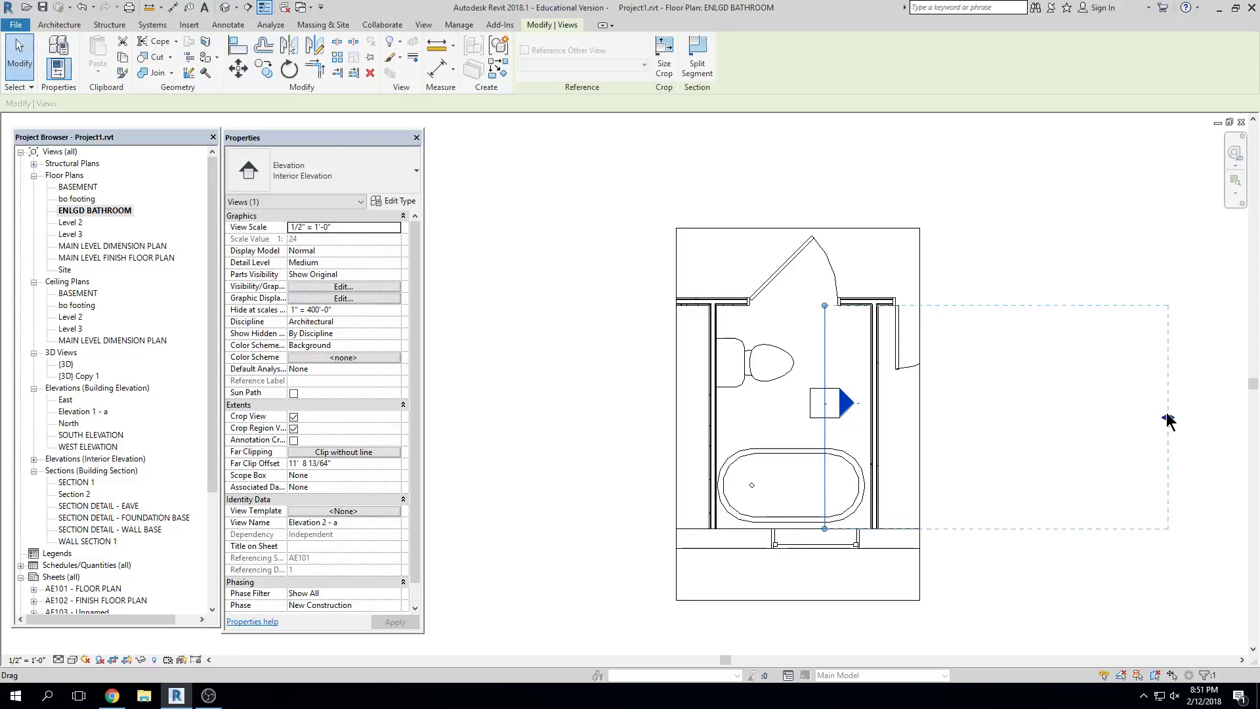
pyautogui.moveTo(1168, 420); pyautogui.dragTo(892, 417)
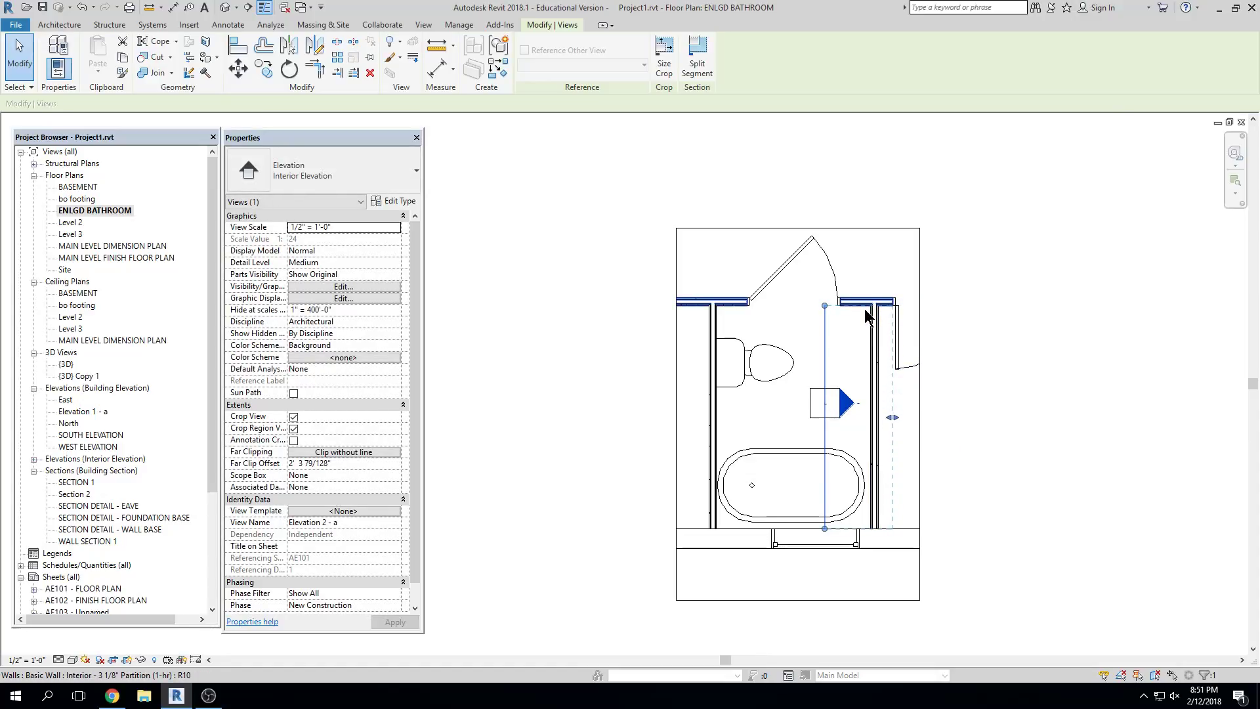
pyautogui.scroll(2, 860, 309)
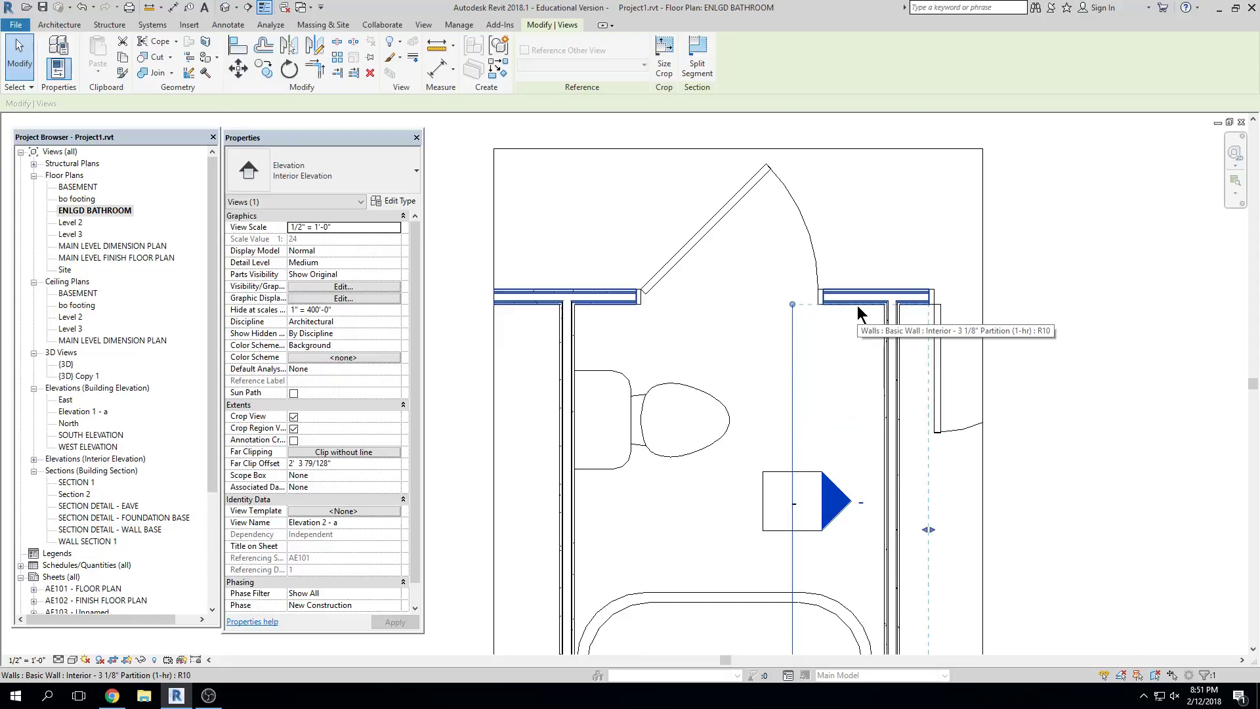
pyautogui.scroll(-2, 860, 304)
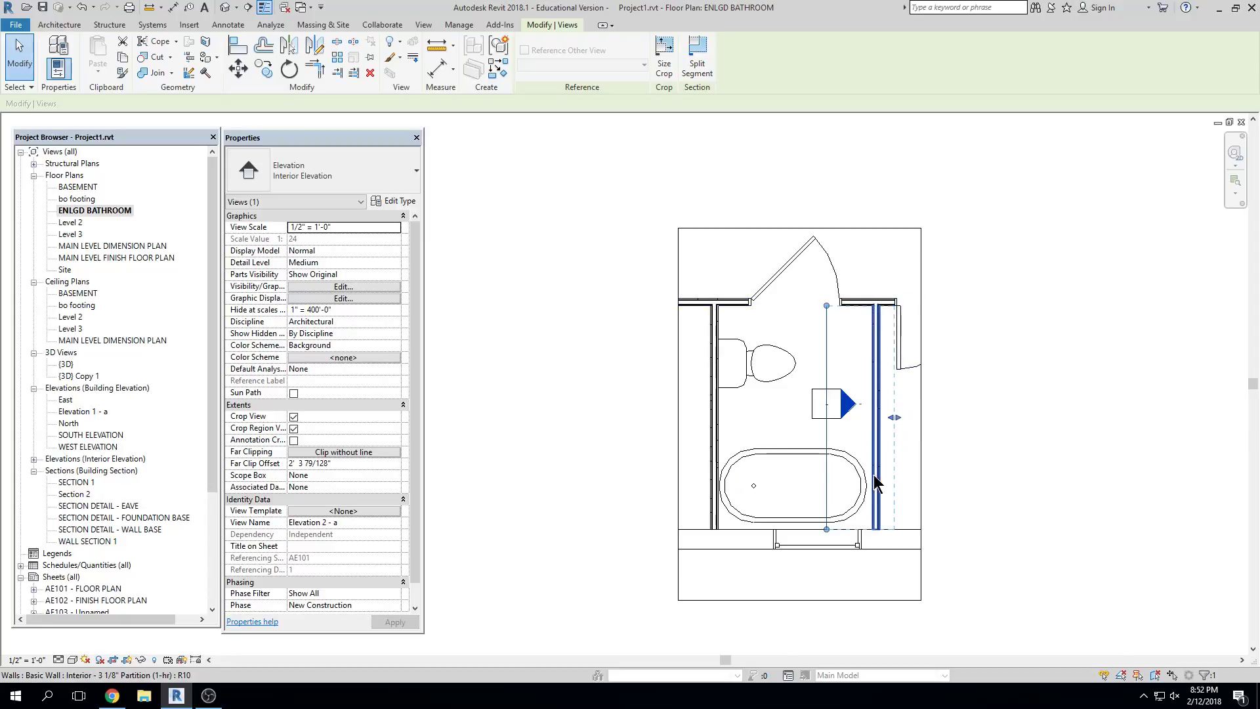
pyautogui.press('Escape')
# Check the interior elevation view and its crop region, and return to the bathroom plan
pyautogui.doubleClick(842, 393)
pyautogui.moveTo(878, 430); pyautogui.dragTo(964, 438, button='middle')
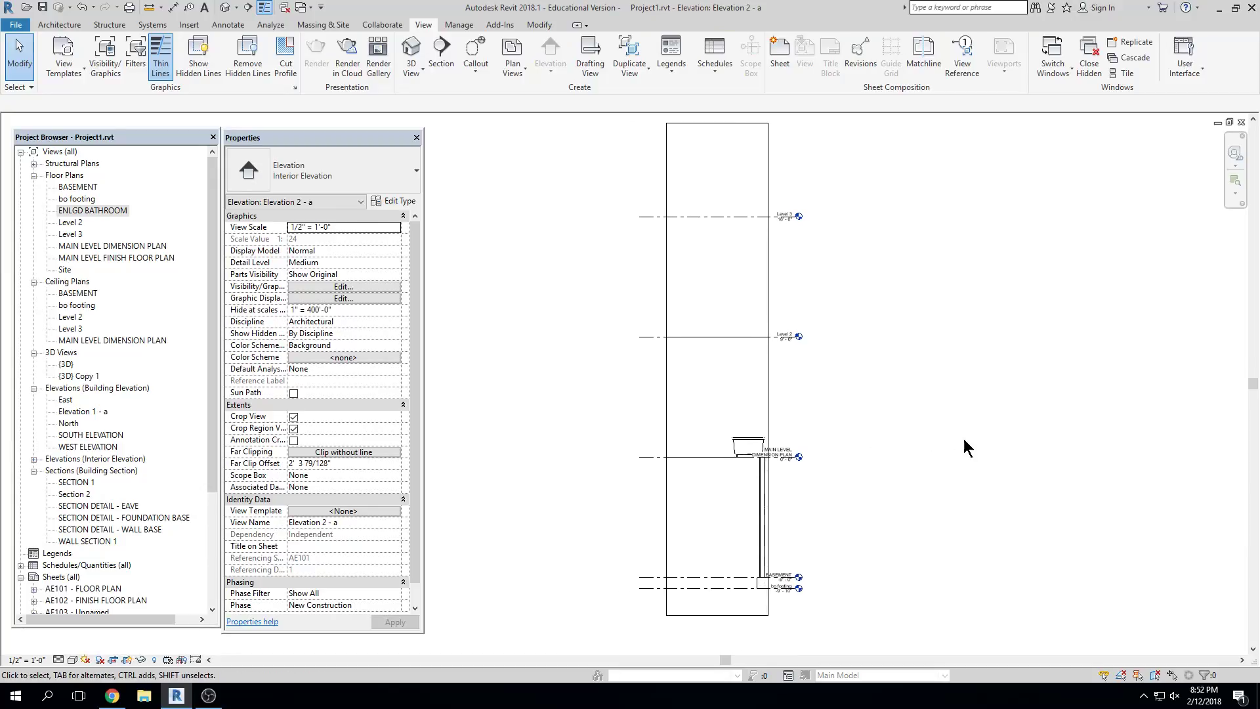
pyautogui.scroll(-1, 952, 432)
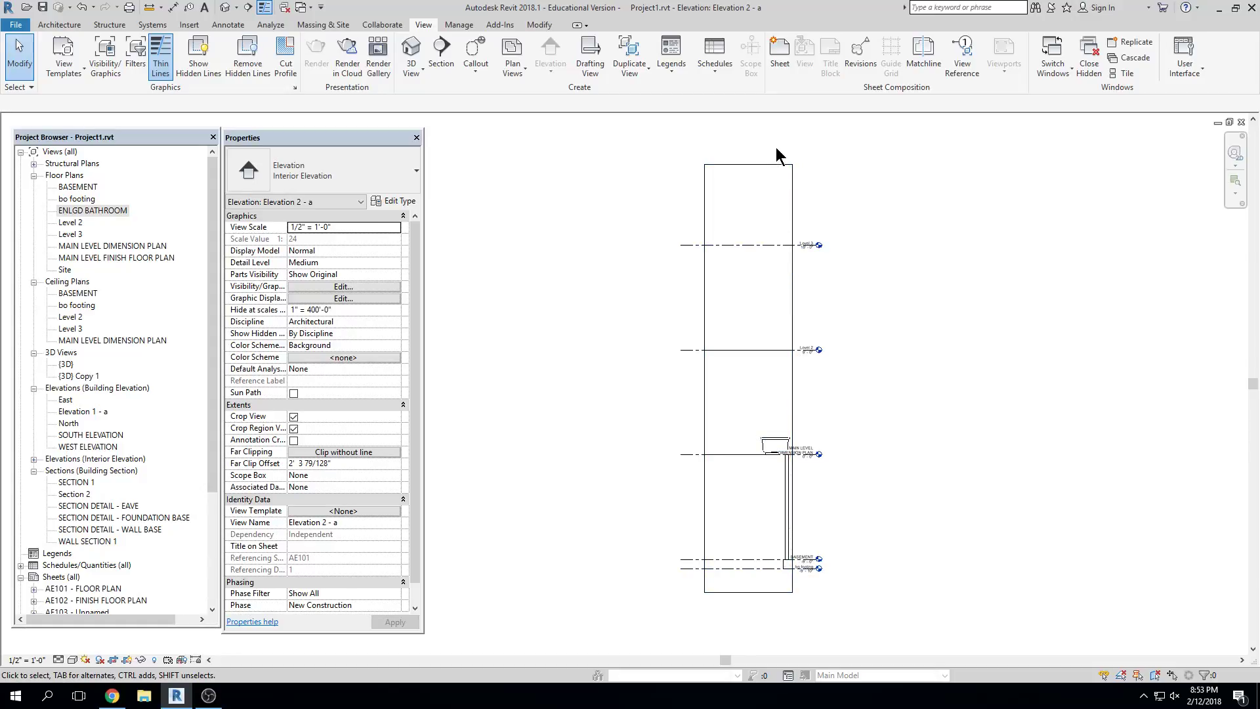
pyautogui.click(777, 164)
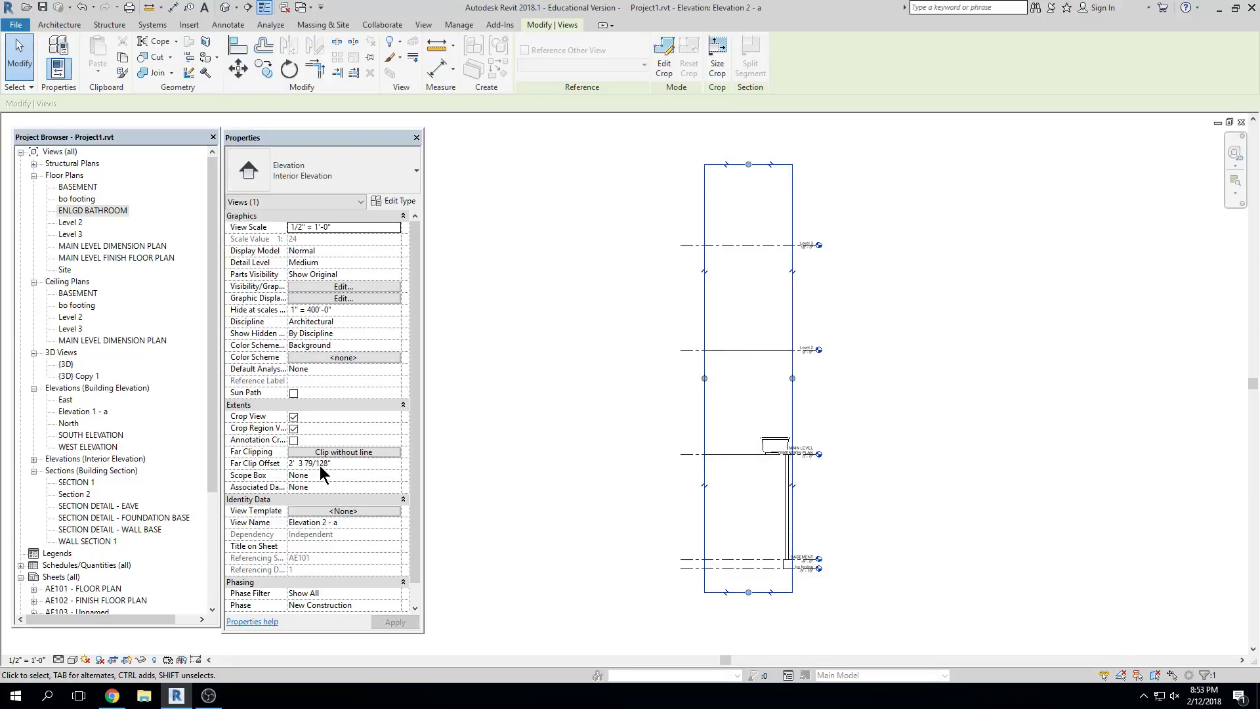
pyautogui.click(553, 465)
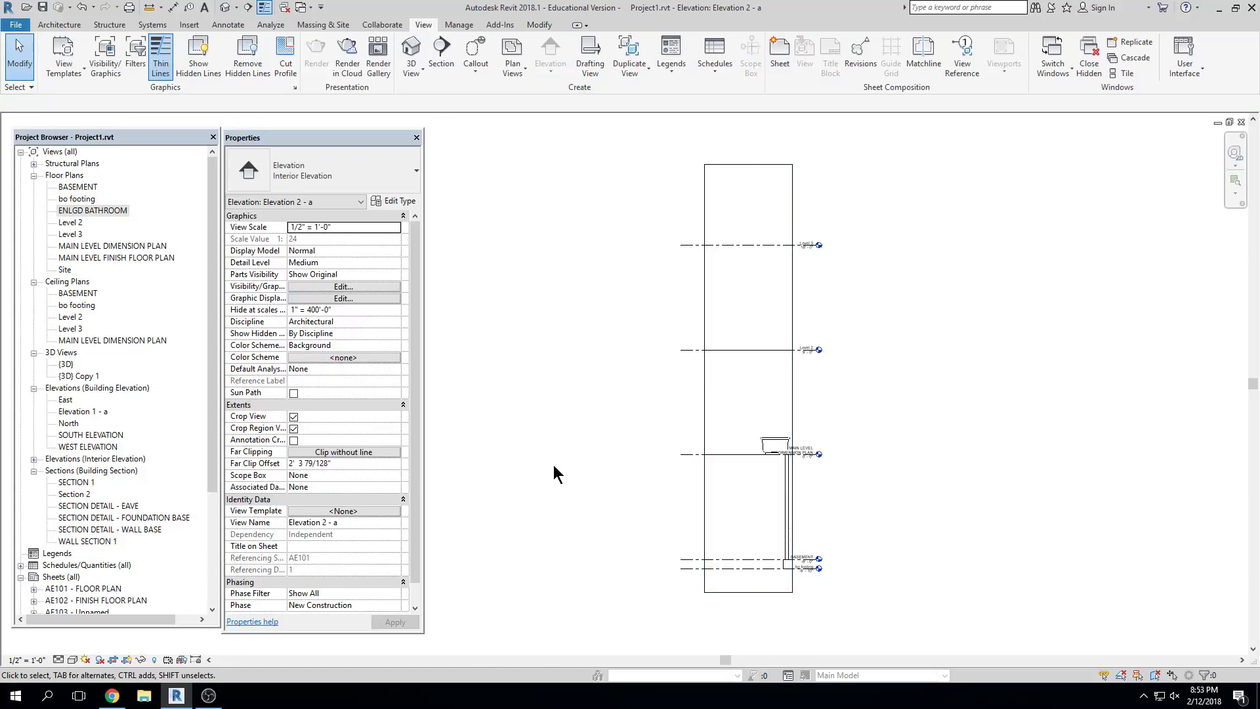
pyautogui.click(1241, 122)
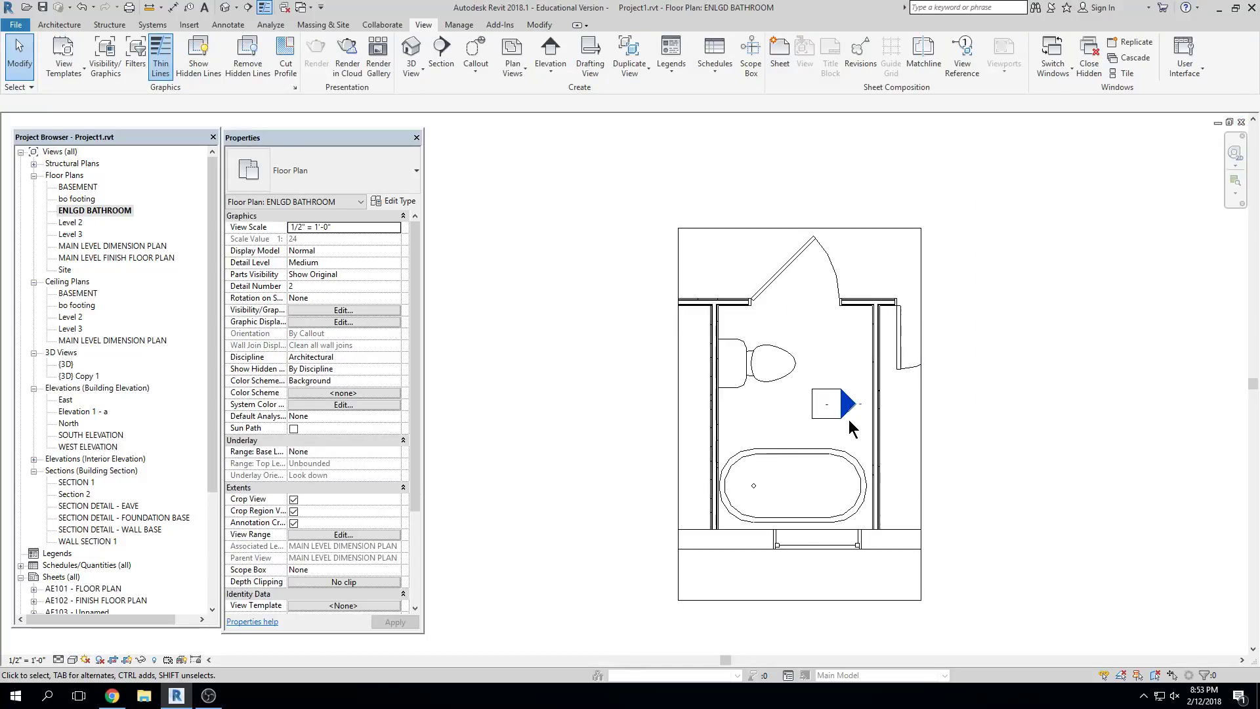
# Review the interior elevation's type properties and graphic display options, leaving both unchanged
pyautogui.click(848, 405)
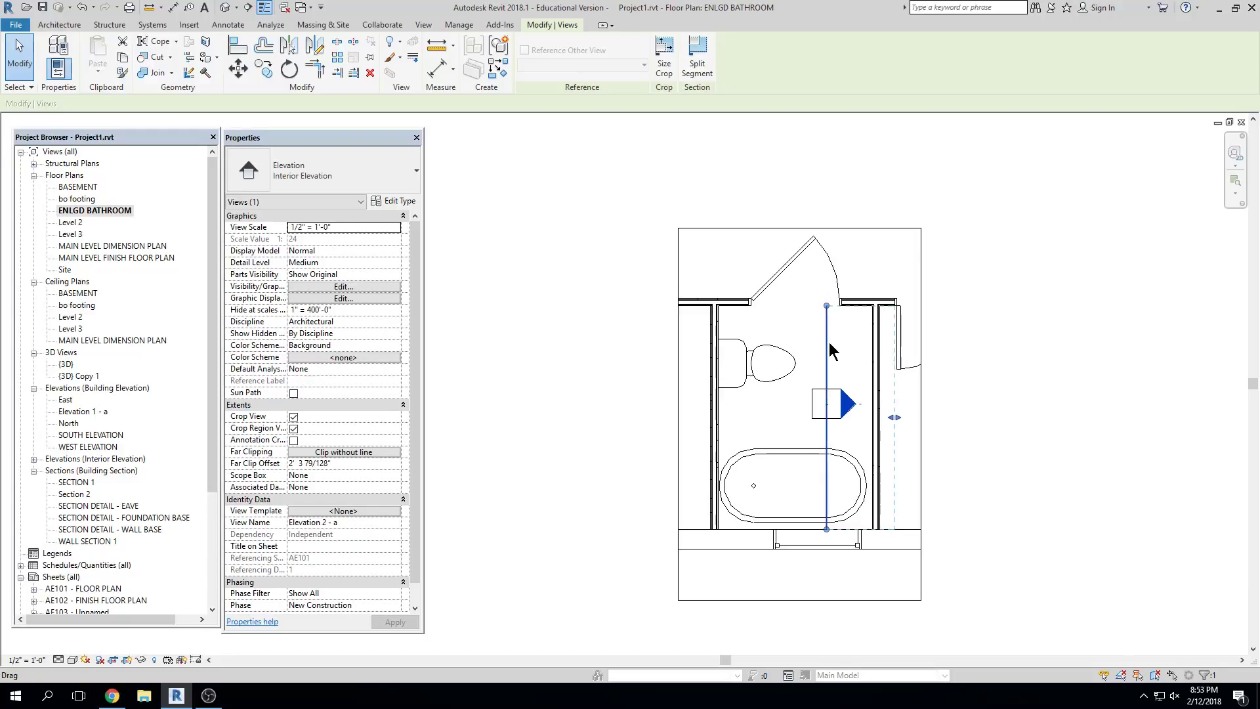
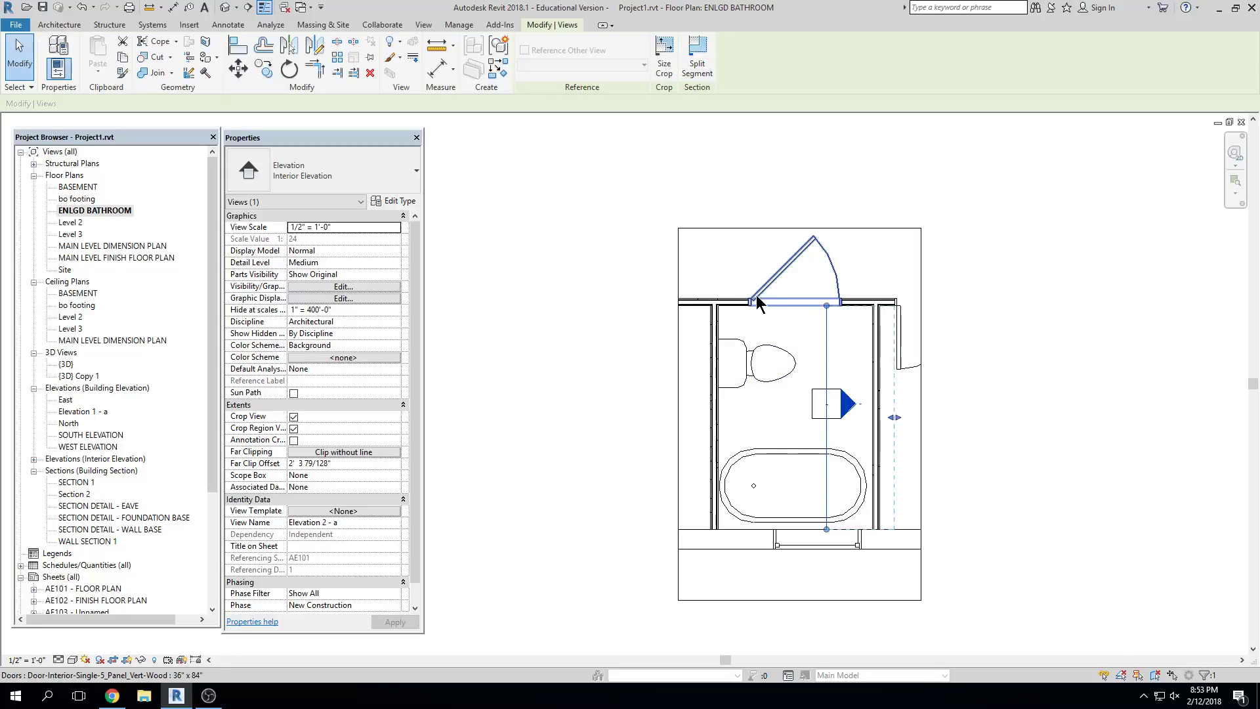
pyautogui.click(384, 203)
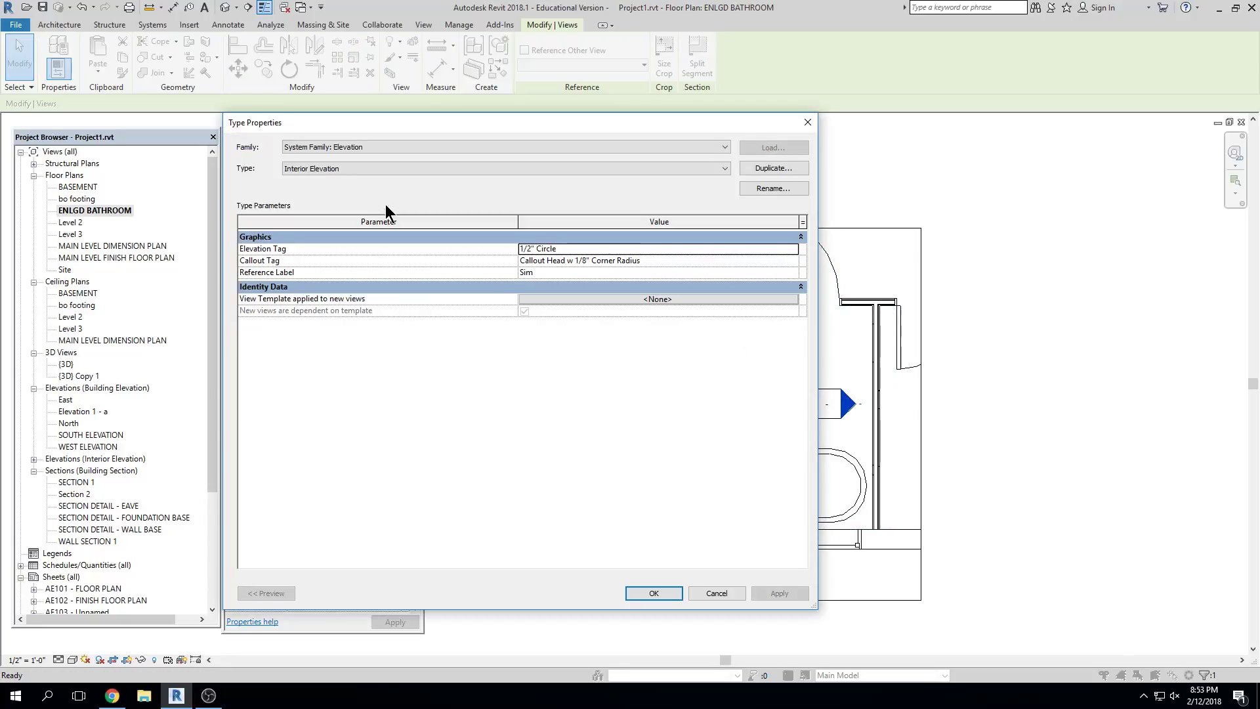
pyautogui.click(698, 592)
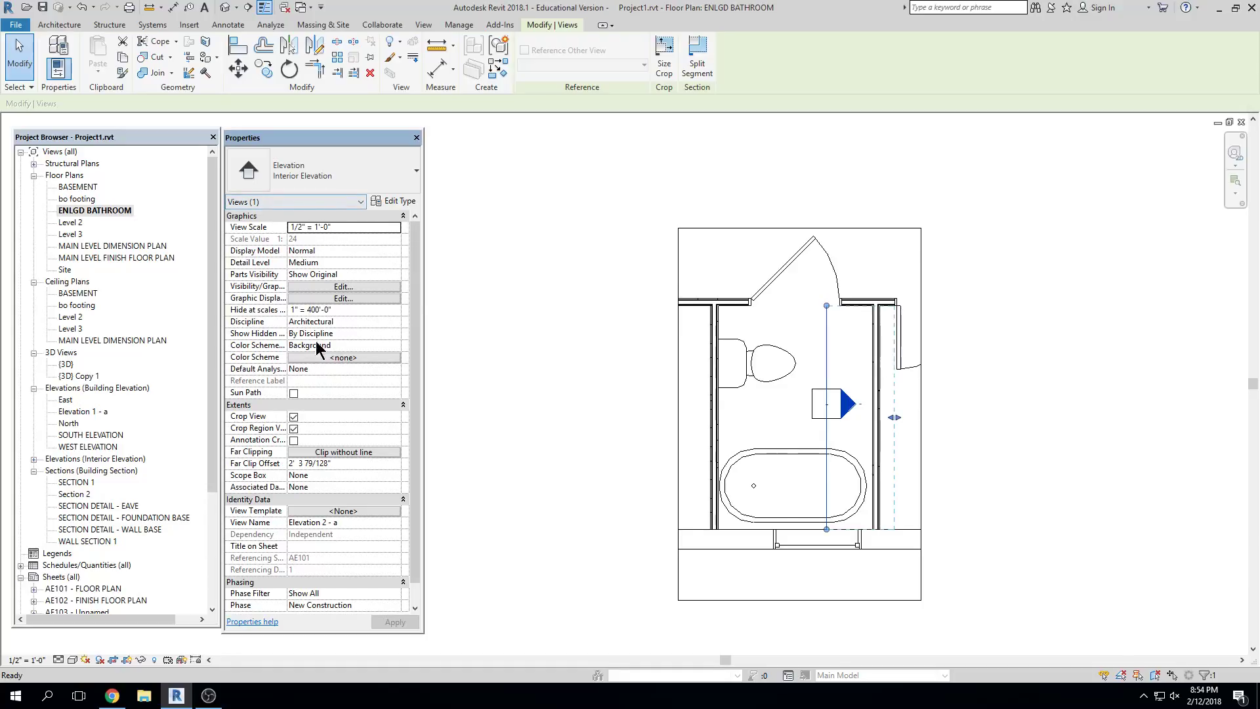
pyautogui.moveTo(414, 394); pyautogui.dragTo(414, 471)
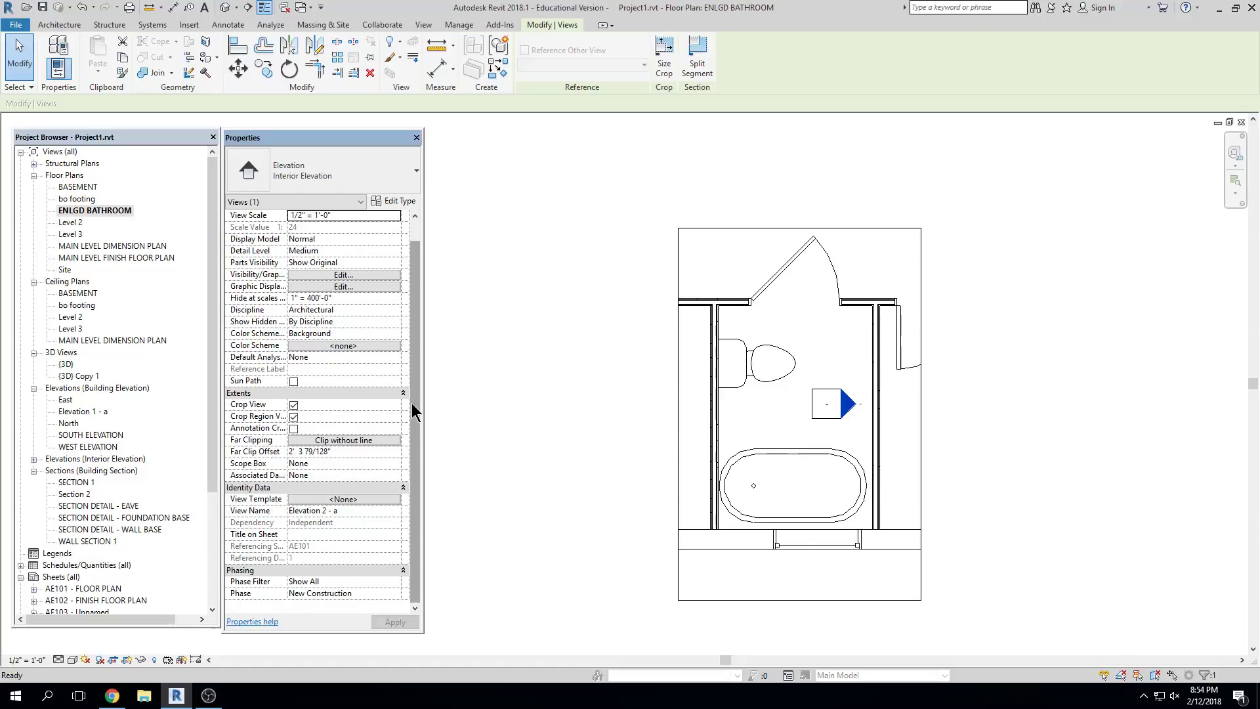
pyautogui.click(364, 291)
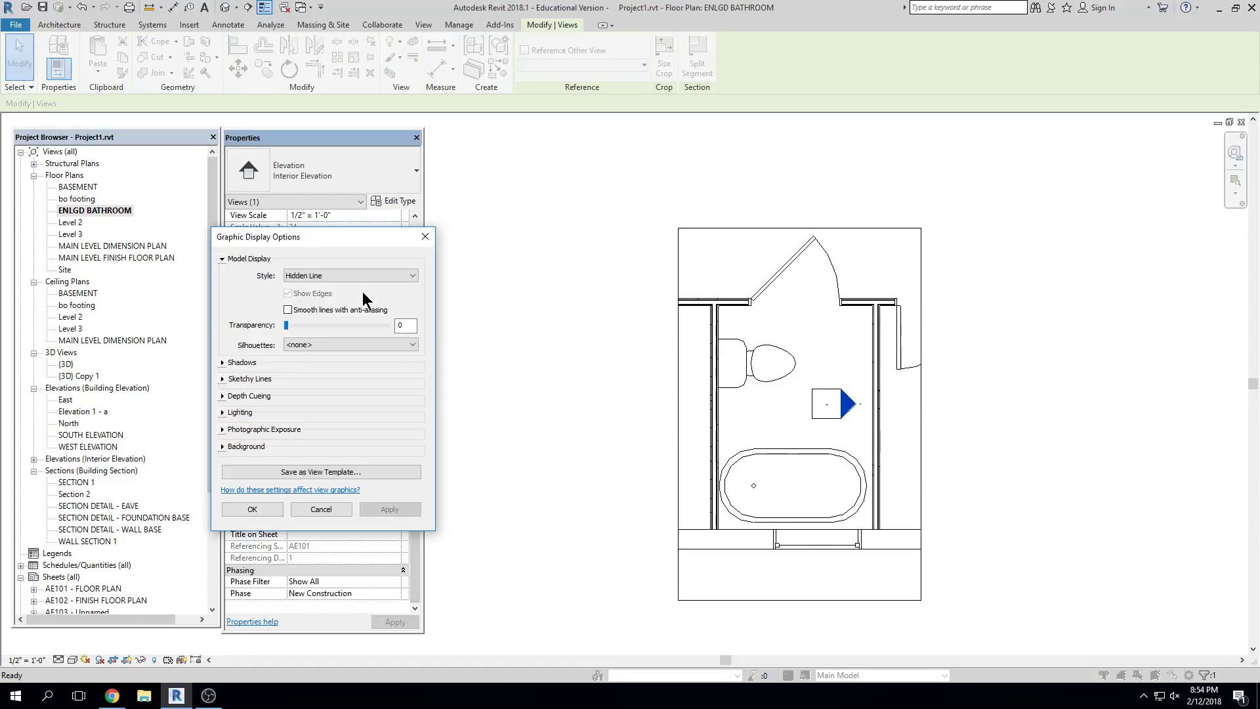
pyautogui.press('Escape')
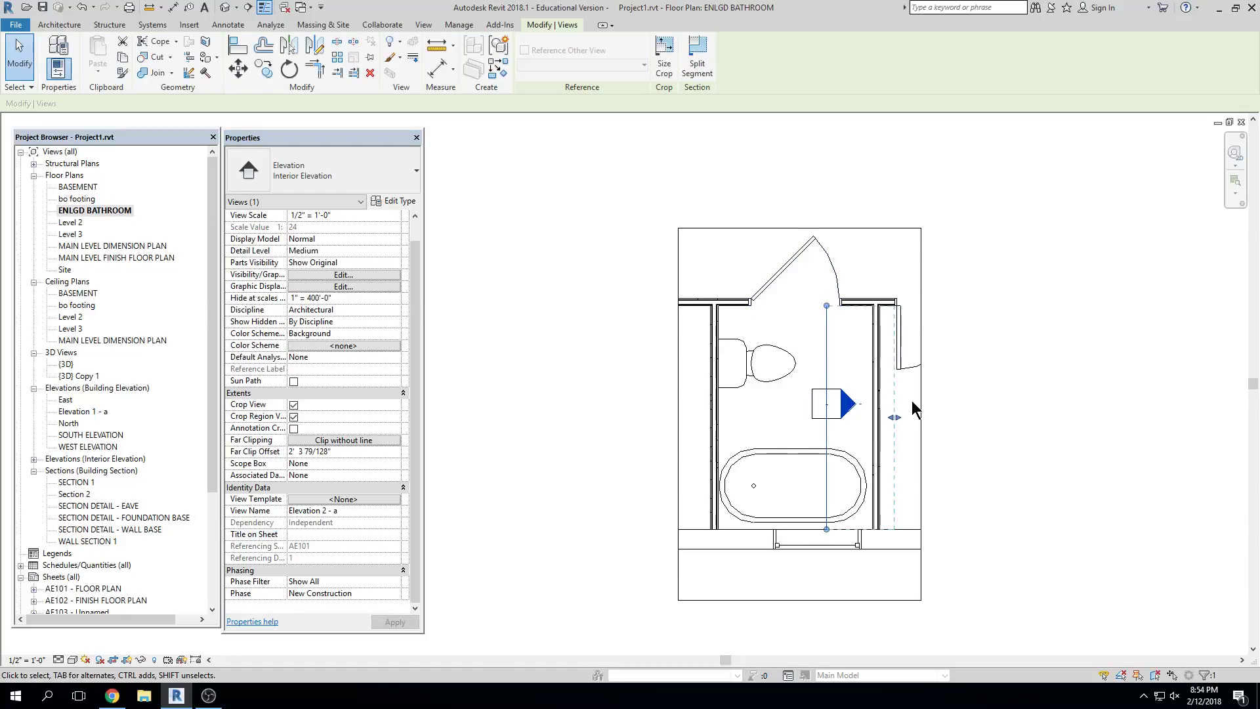
pyautogui.click(924, 398)
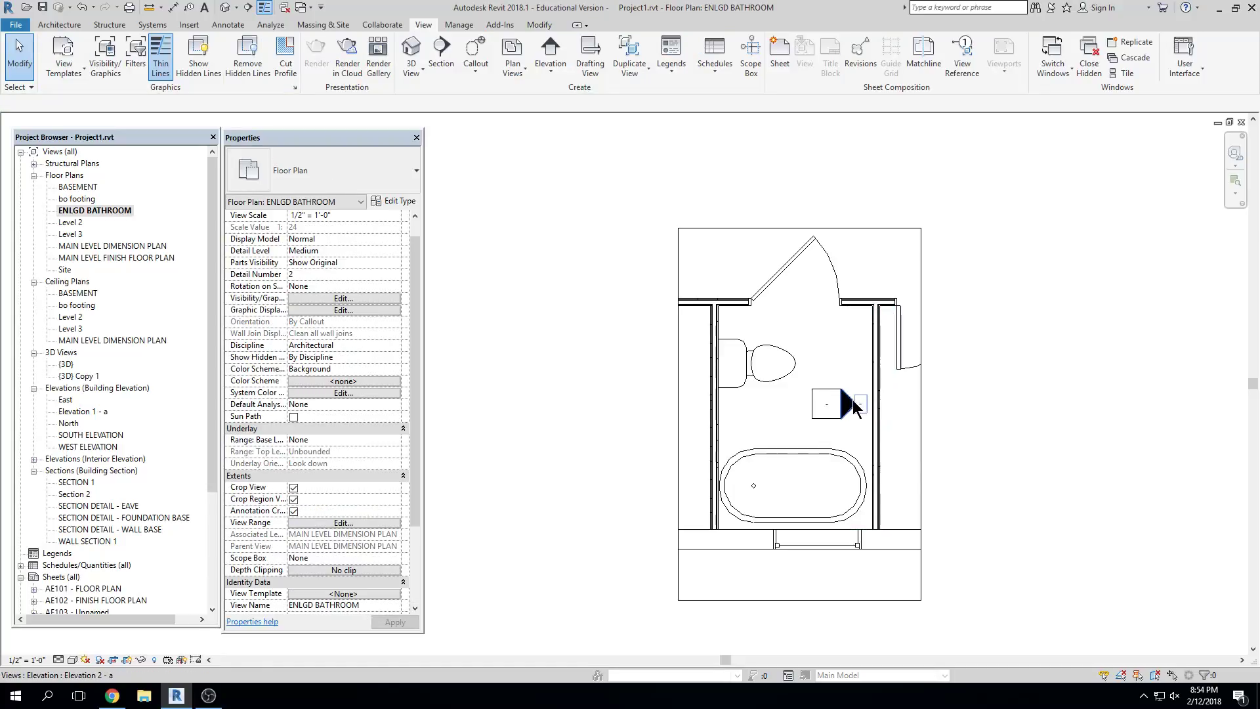
# Expand the Elevations (Interior Elevation) category and locate the bathroom elevation view in it
pyautogui.click(851, 401)
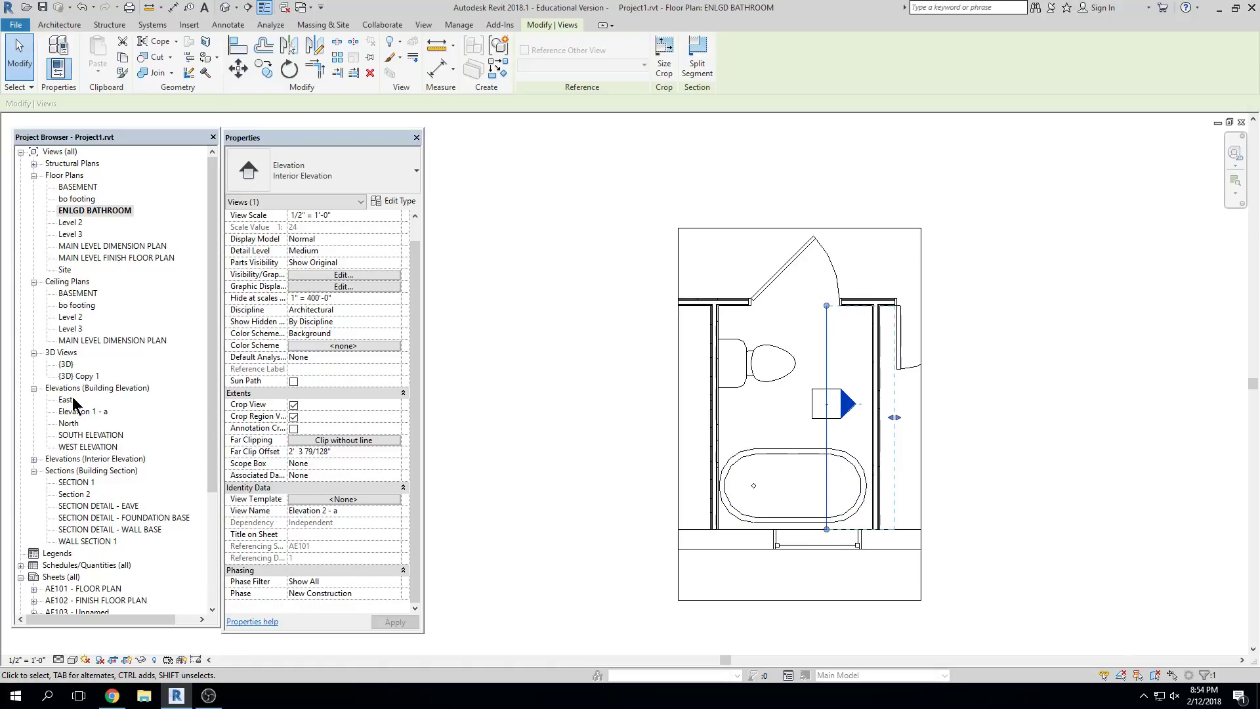
pyautogui.click(62, 458)
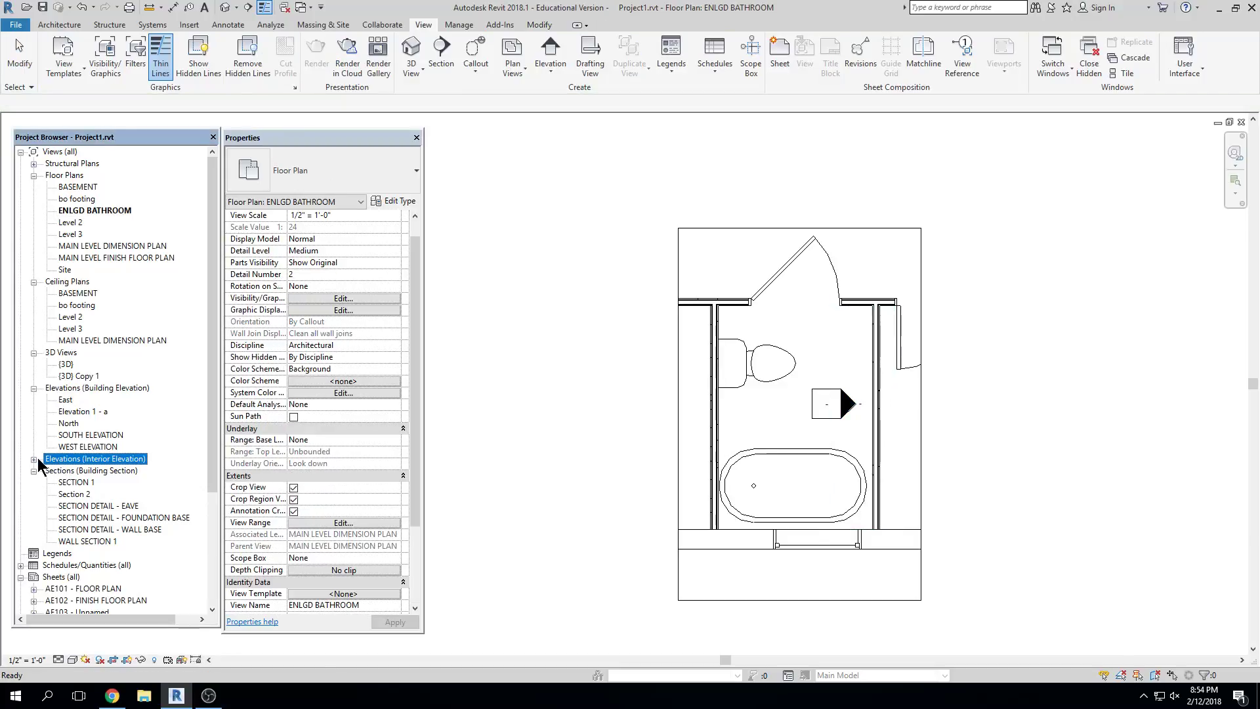
pyautogui.click(34, 458)
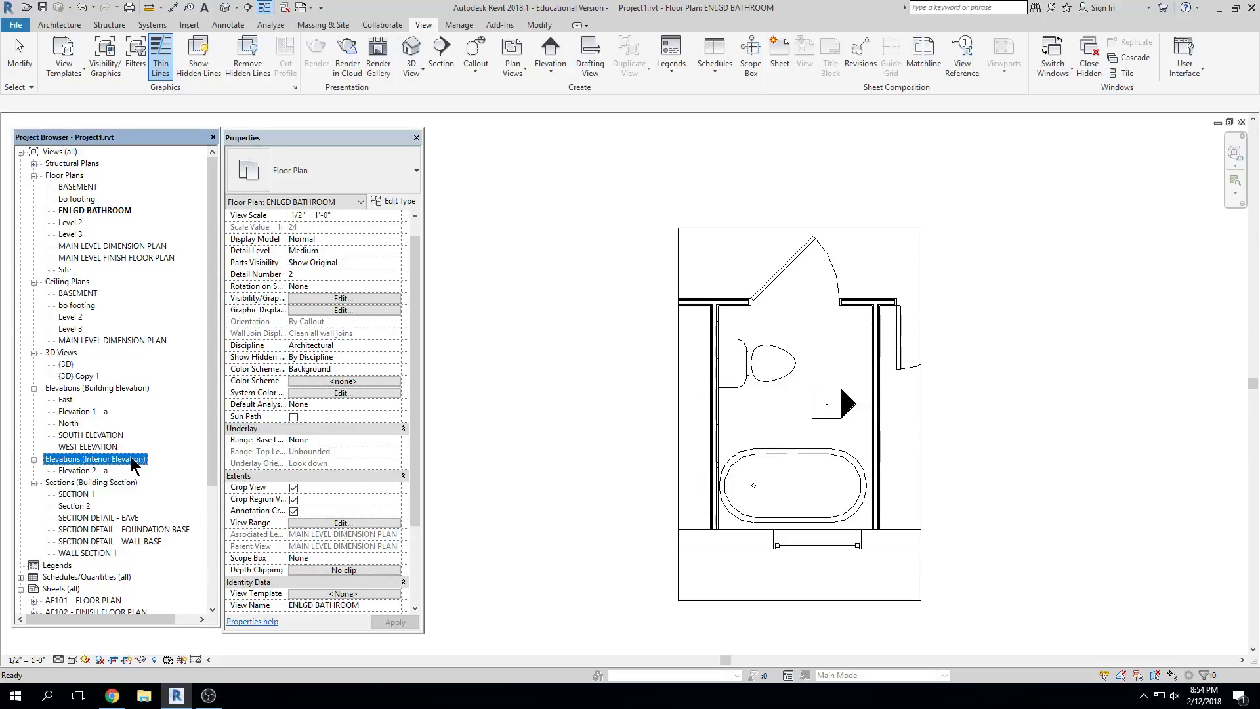
pyautogui.click(84, 470)
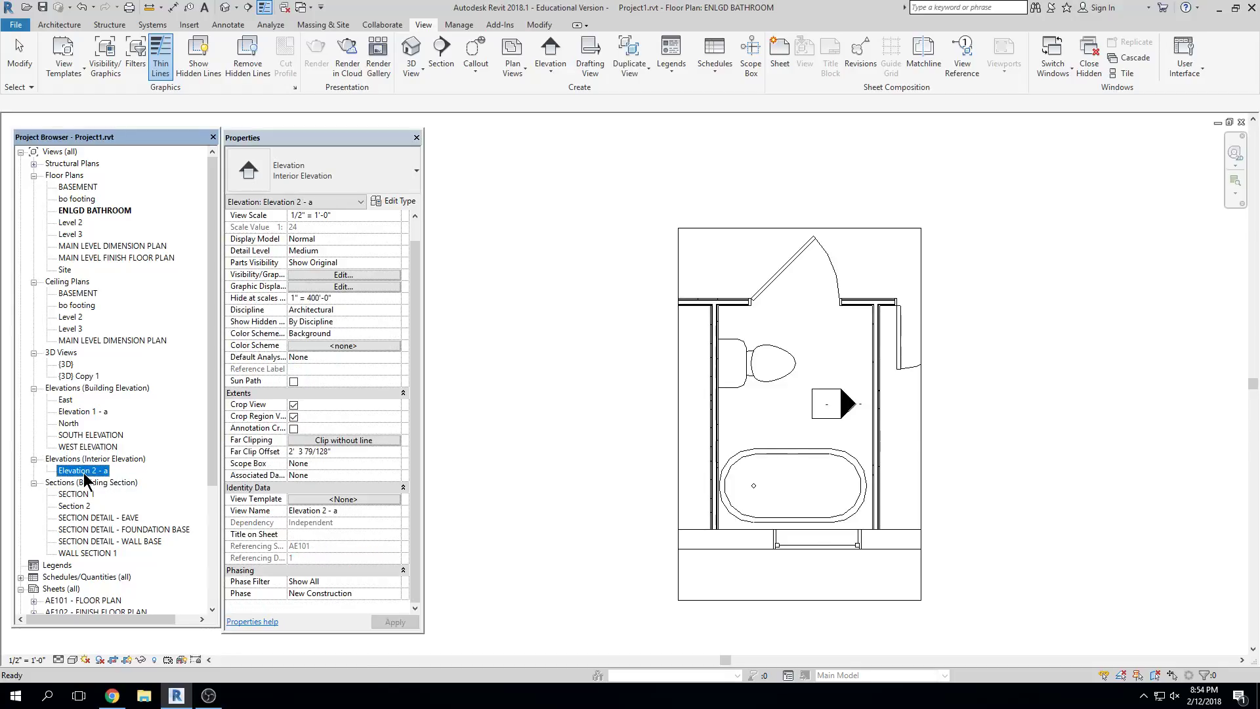
# Rename the bathroom's interior elevation view as 104 BATHROOM EAST ELEVATION
pyautogui.click(847, 406)
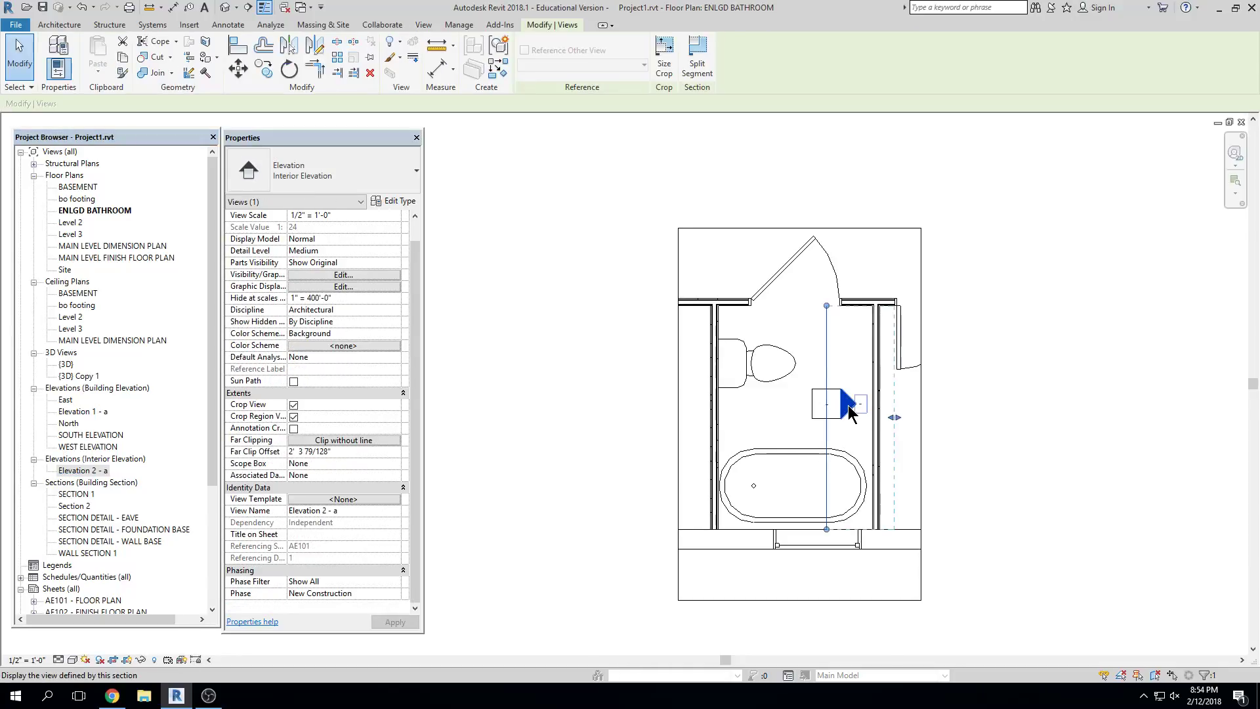
pyautogui.click(383, 511)
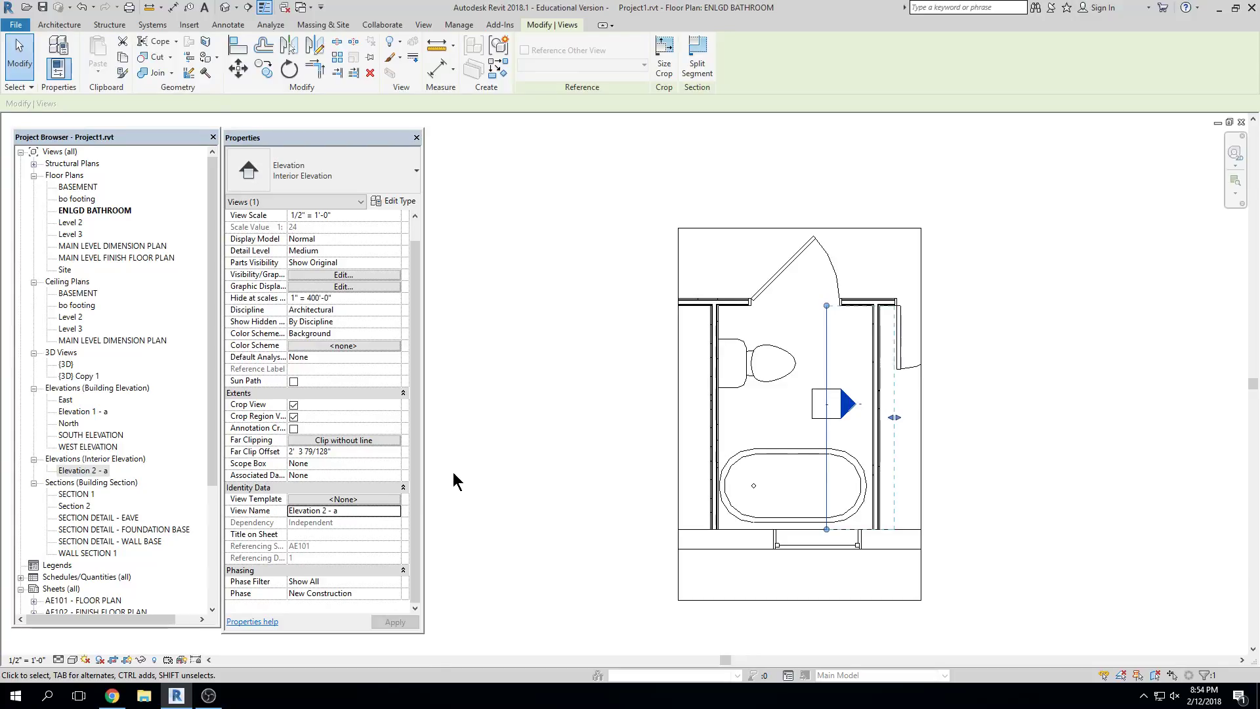
pyautogui.click(365, 509)
pyautogui.write('104')
pyautogui.write(' BATO')
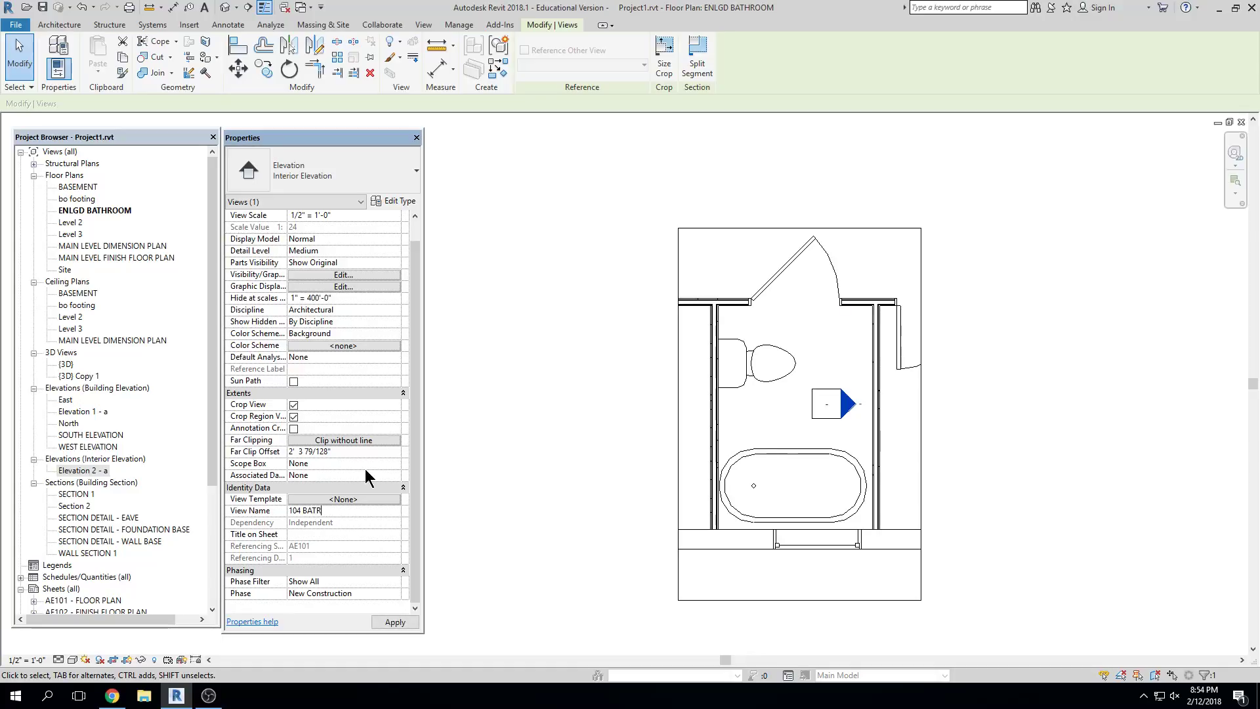
pyautogui.press('BackSpace')
pyautogui.write('HROOM EAST ELEVATION')
pyautogui.press('Return')
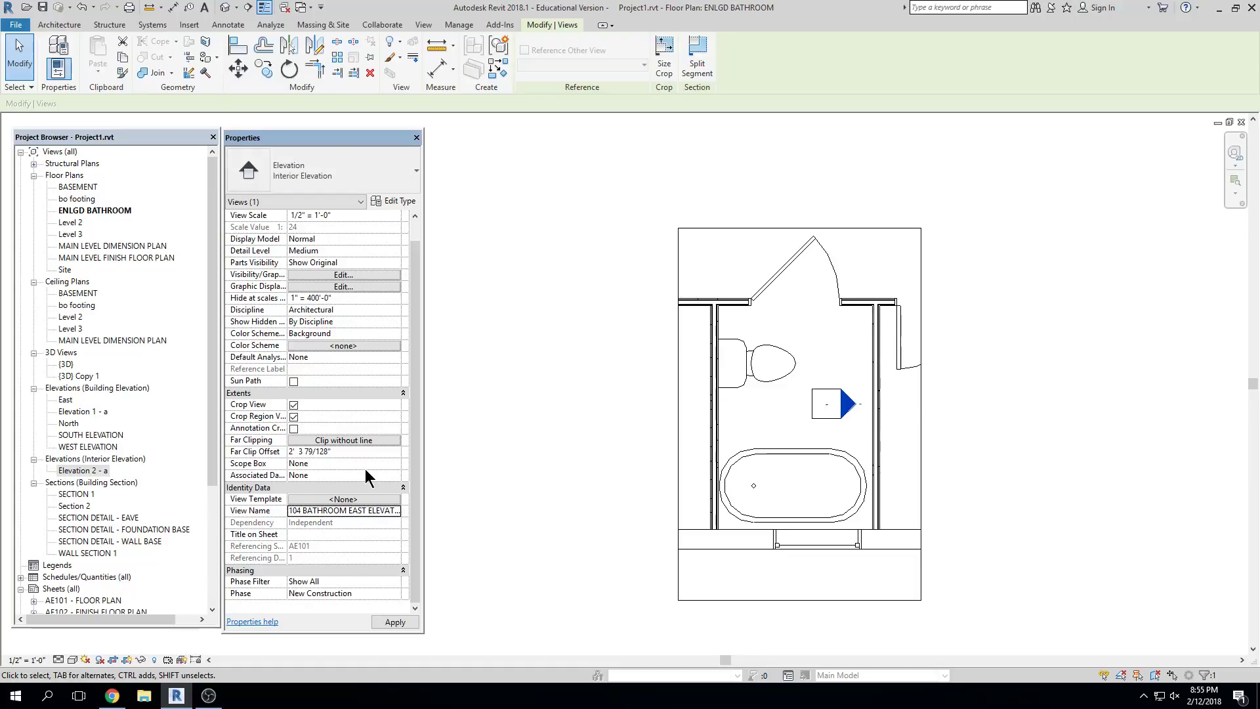
# Open the east elevation and crop it vertically from just above Level 2 to just below the main level, widening it past the side walls
pyautogui.doubleClick(842, 407)
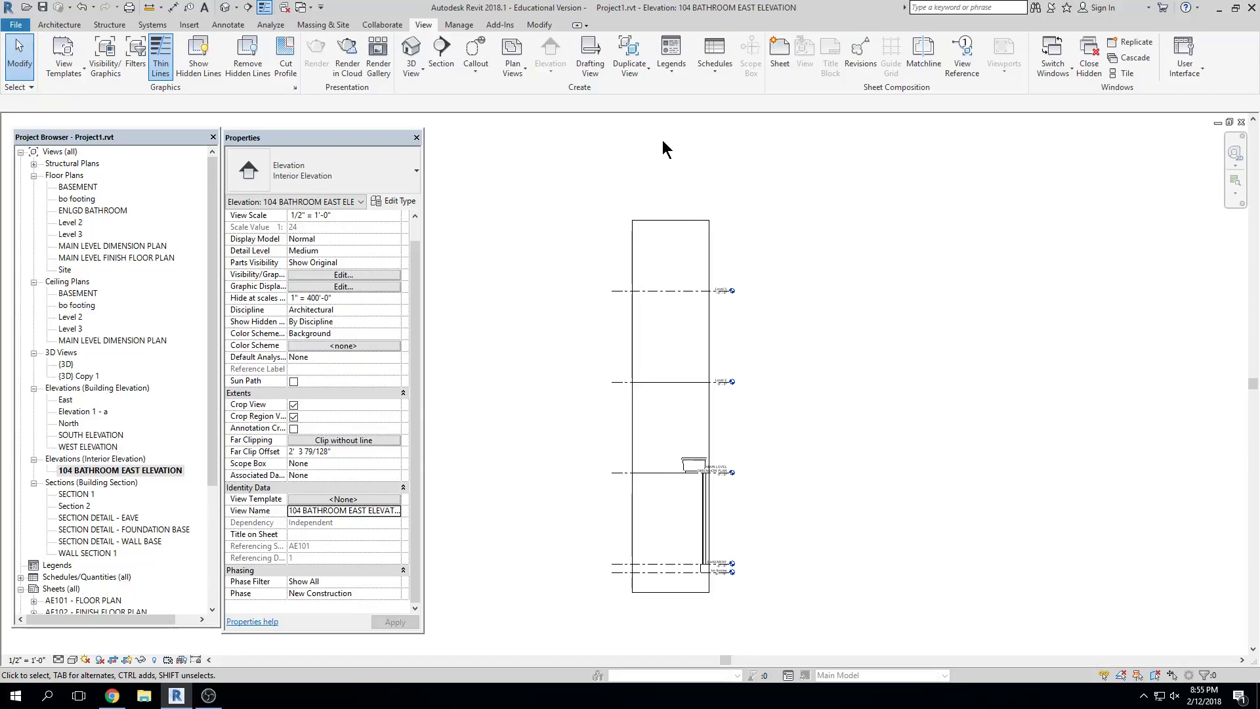
pyautogui.click(685, 221)
pyautogui.moveTo(673, 368); pyautogui.dragTo(675, 369)
pyautogui.moveTo(672, 593); pyautogui.dragTo(736, 445)
pyautogui.scroll(2, 709, 442)
pyautogui.moveTo(584, 438); pyautogui.dragTo(559, 437)
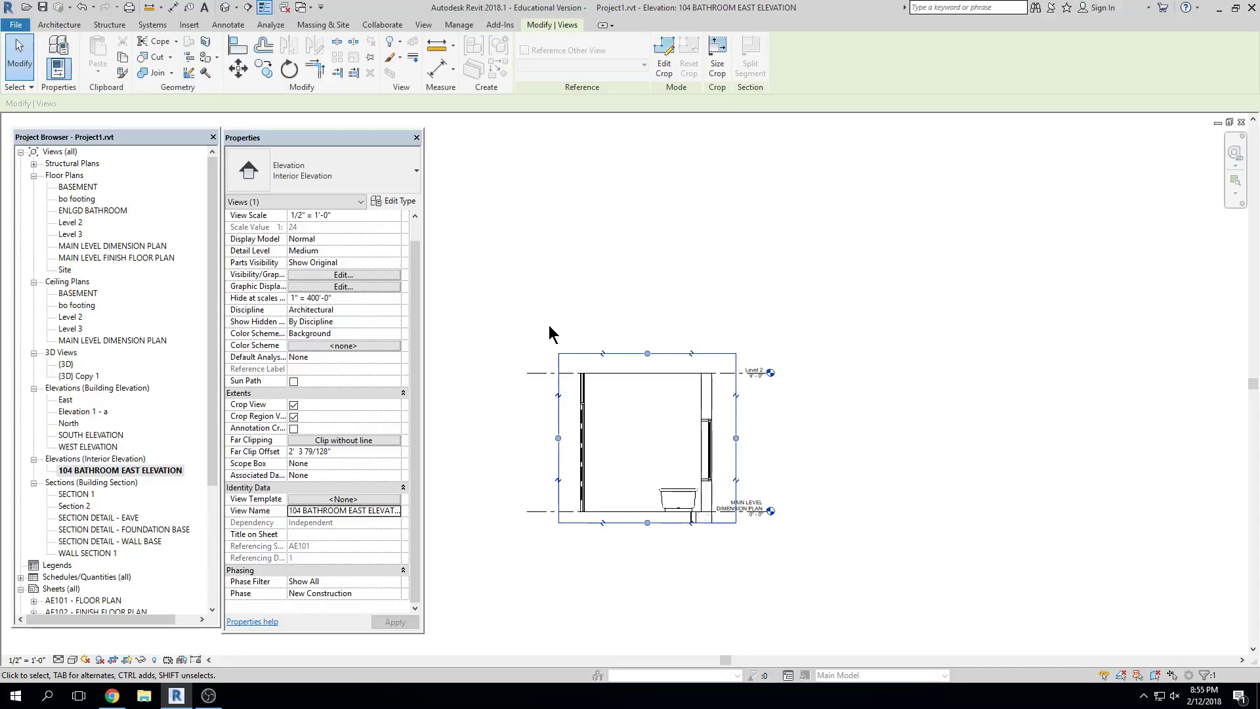
pyautogui.click(868, 437)
pyautogui.scroll(1, 640, 413)
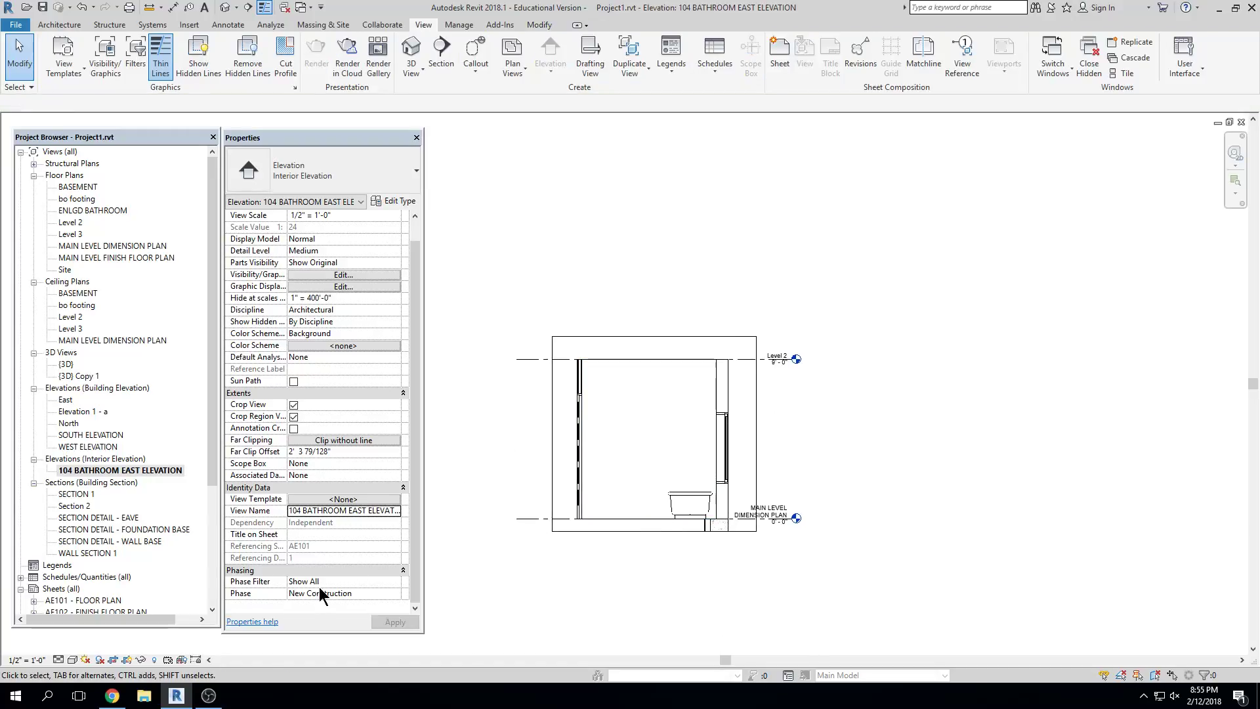
# Hide the east elevation's crop region to check the view without its border, and show the region again
pyautogui.click(130, 660)
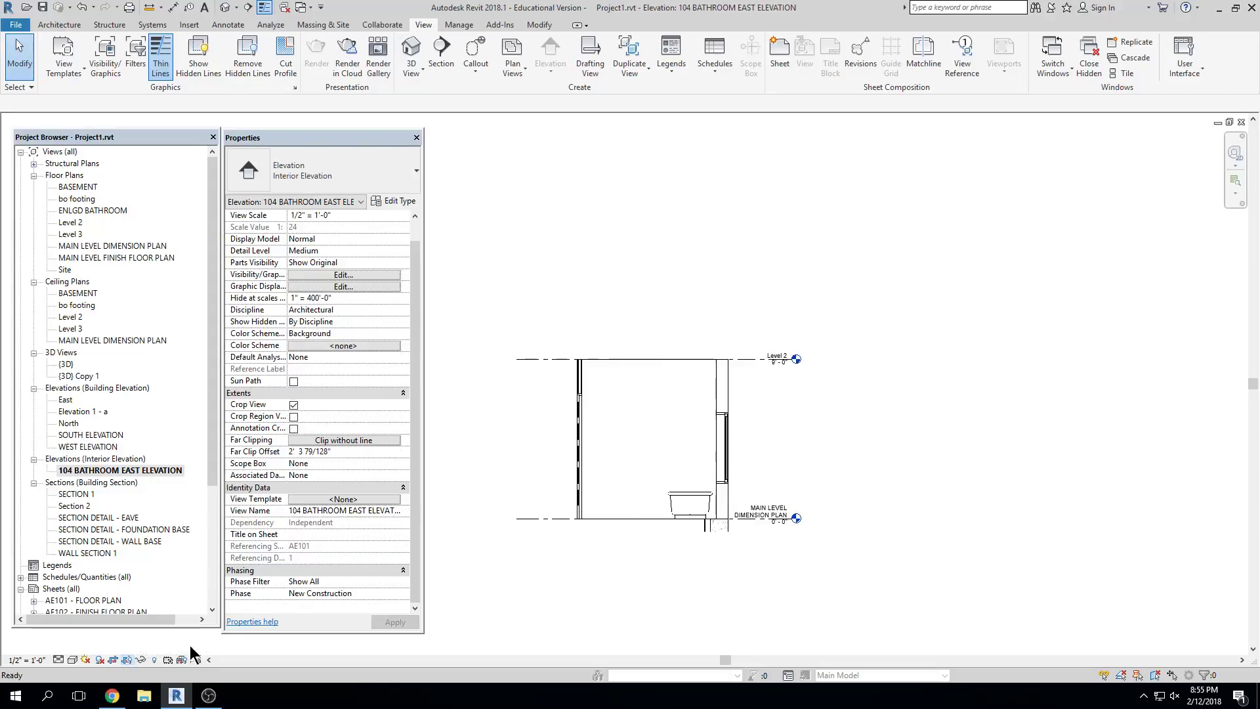
pyautogui.click(625, 521)
pyautogui.click(680, 353)
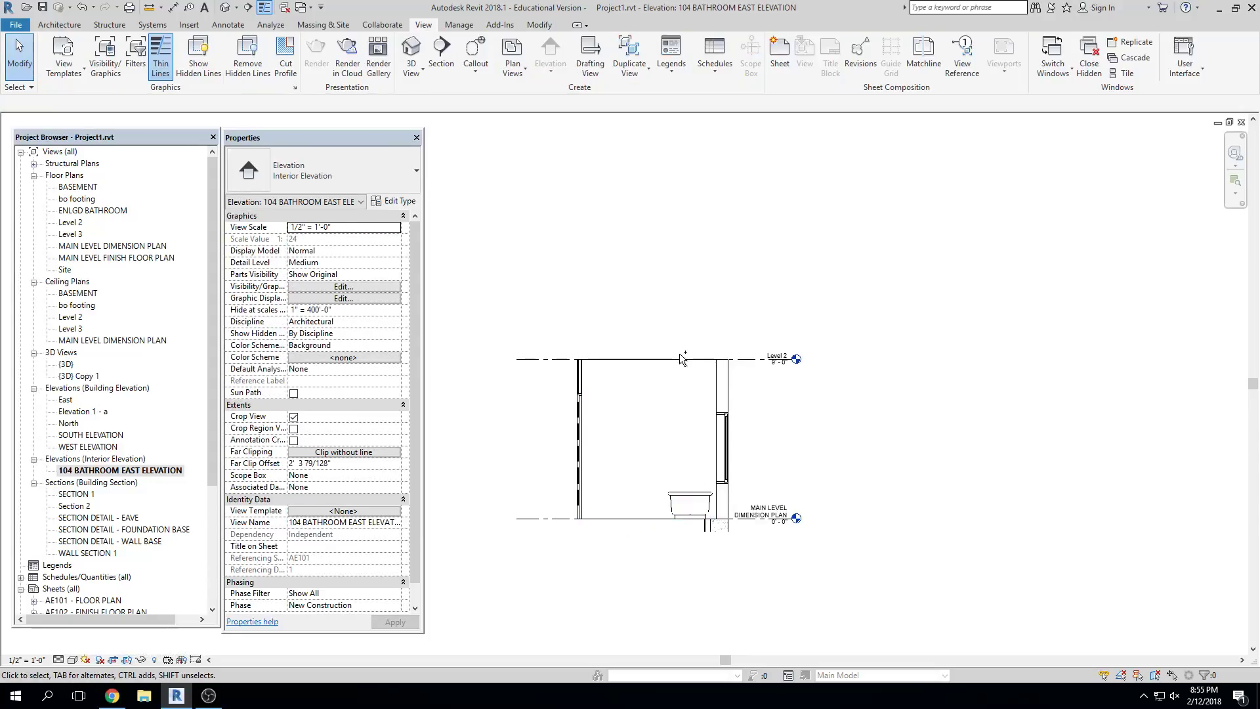
pyautogui.click(128, 660)
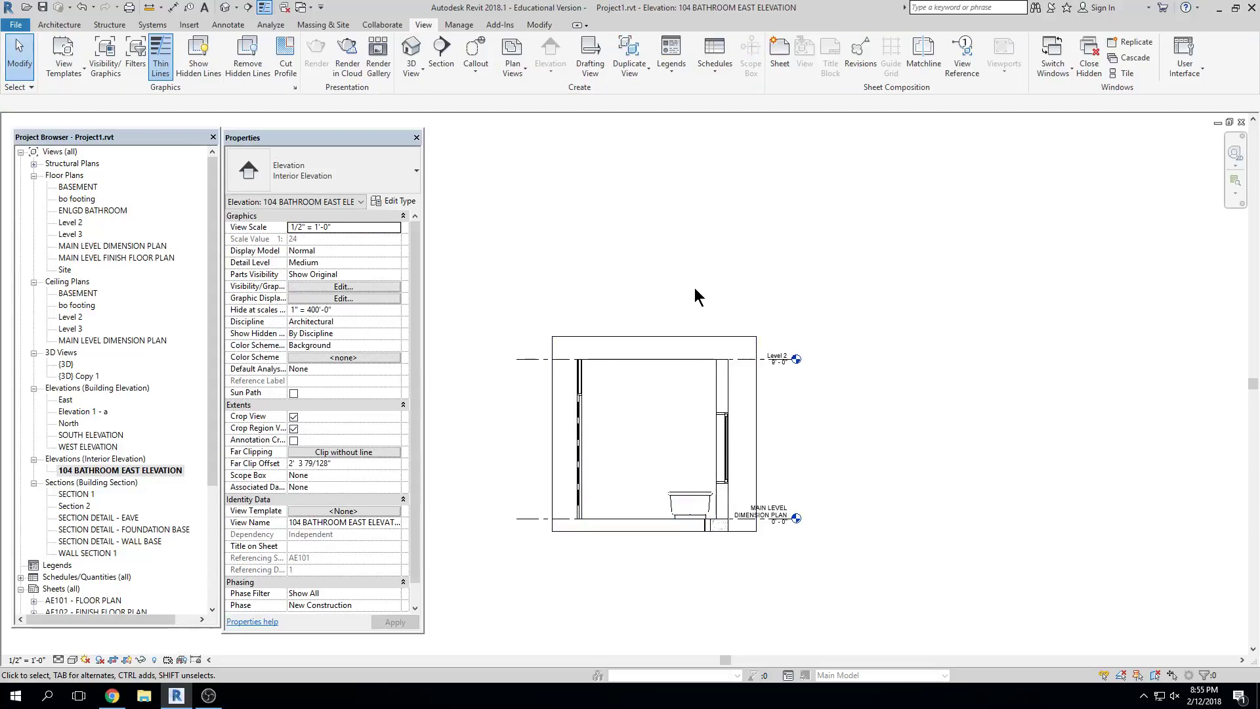
# Lower the crop region's top edge to the Level 2 line and bring its left edge in close beside the left wall
pyautogui.click(652, 336)
pyautogui.scroll(3, 653, 338)
pyautogui.moveTo(661, 329); pyautogui.dragTo(667, 382)
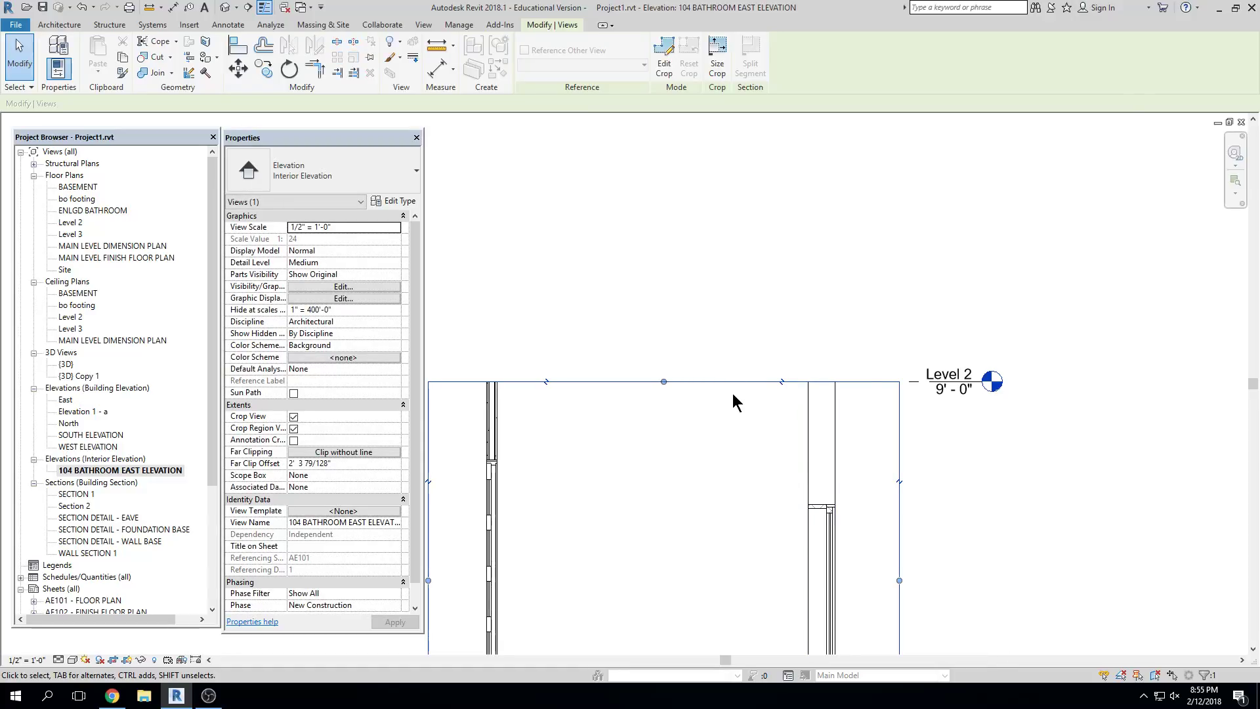
pyautogui.moveTo(763, 386); pyautogui.dragTo(806, 364, button='middle')
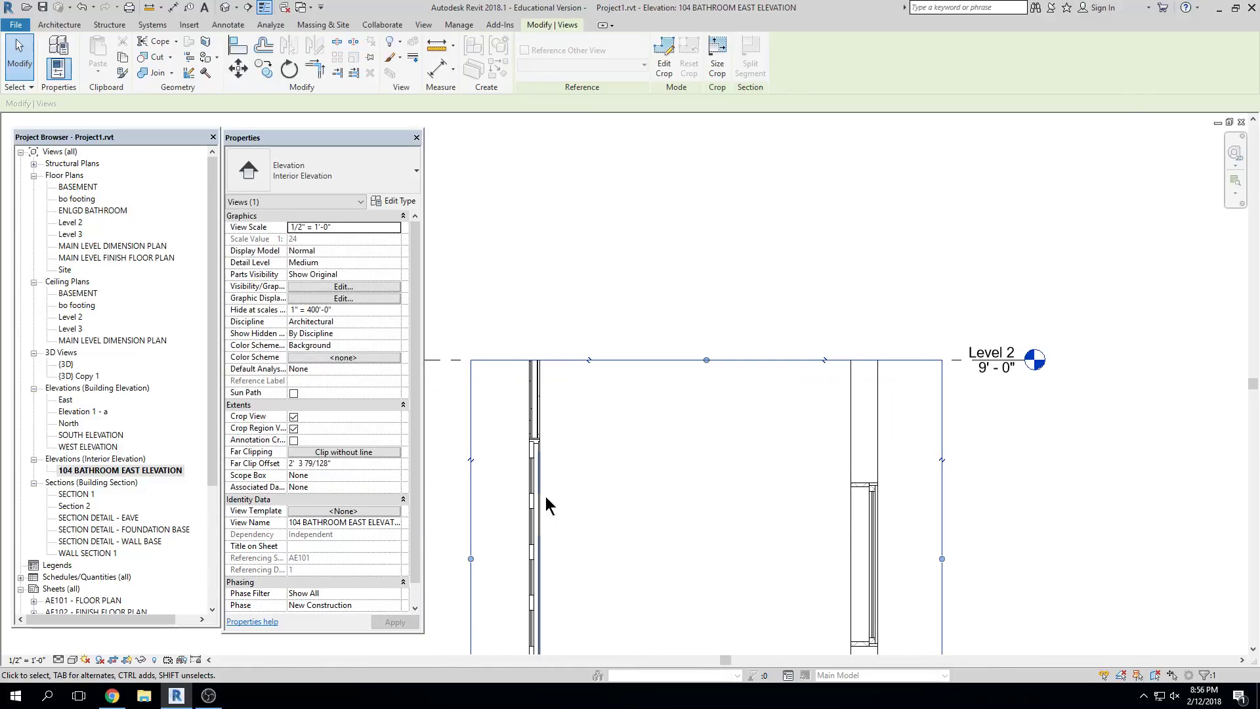
pyautogui.moveTo(477, 559); pyautogui.dragTo(537, 558)
pyautogui.scroll(5, 542, 514)
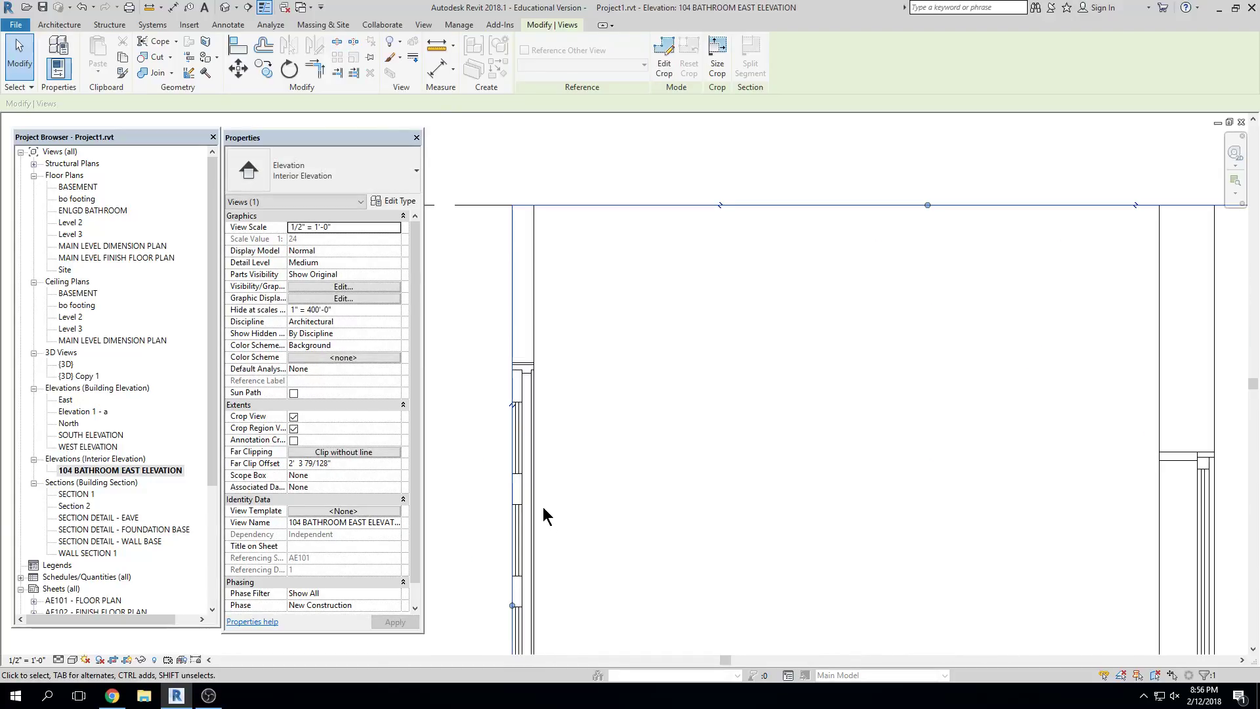
pyautogui.moveTo(524, 347); pyautogui.dragTo(499, 279)
pyautogui.scroll(-3, 542, 327)
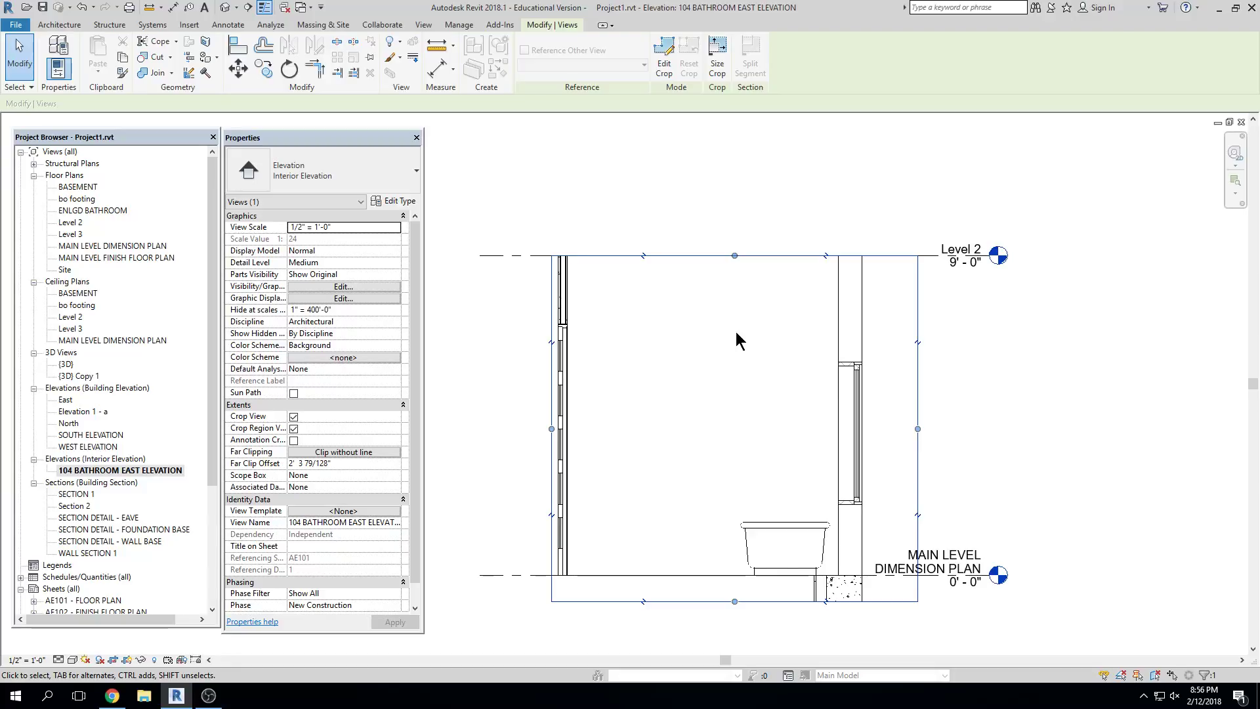
# Extend the east elevation's crop region above Level 2 and farther past the left wall, and move the level heads outward clear of the crop
pyautogui.moveTo(734, 256); pyautogui.dragTo(736, 232)
pyautogui.moveTo(552, 416); pyautogui.dragTo(528, 417)
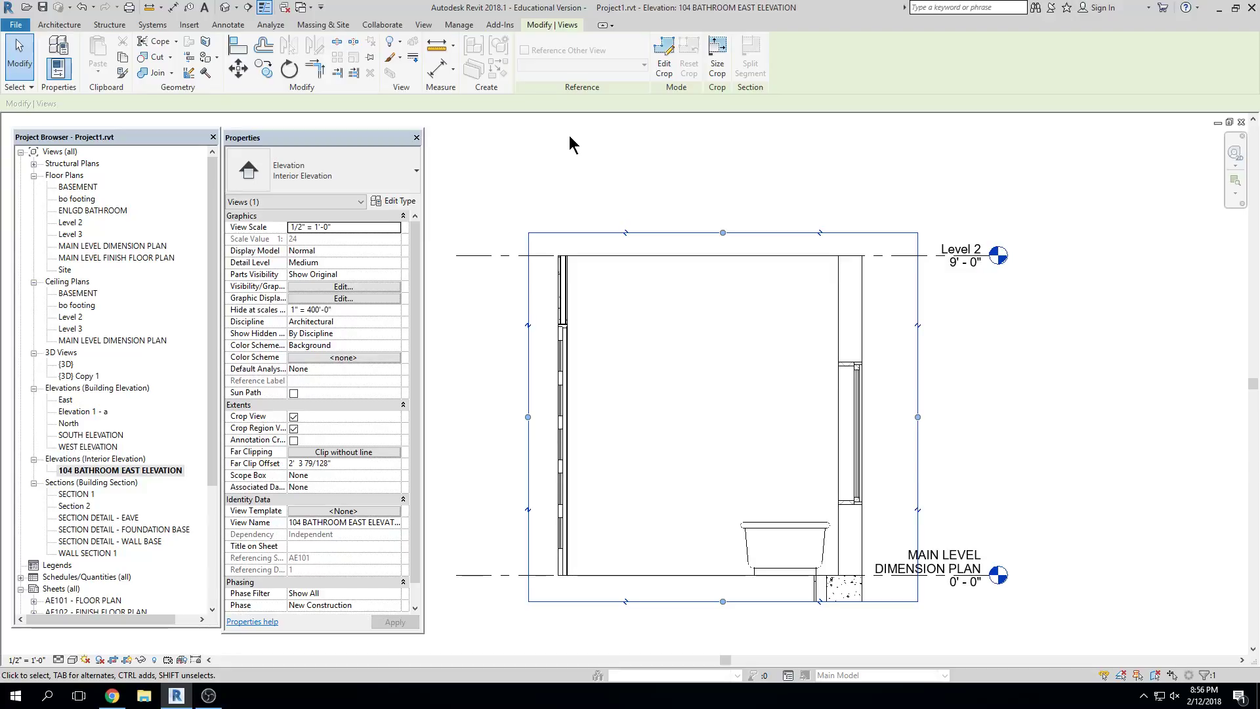
pyautogui.click(1064, 234)
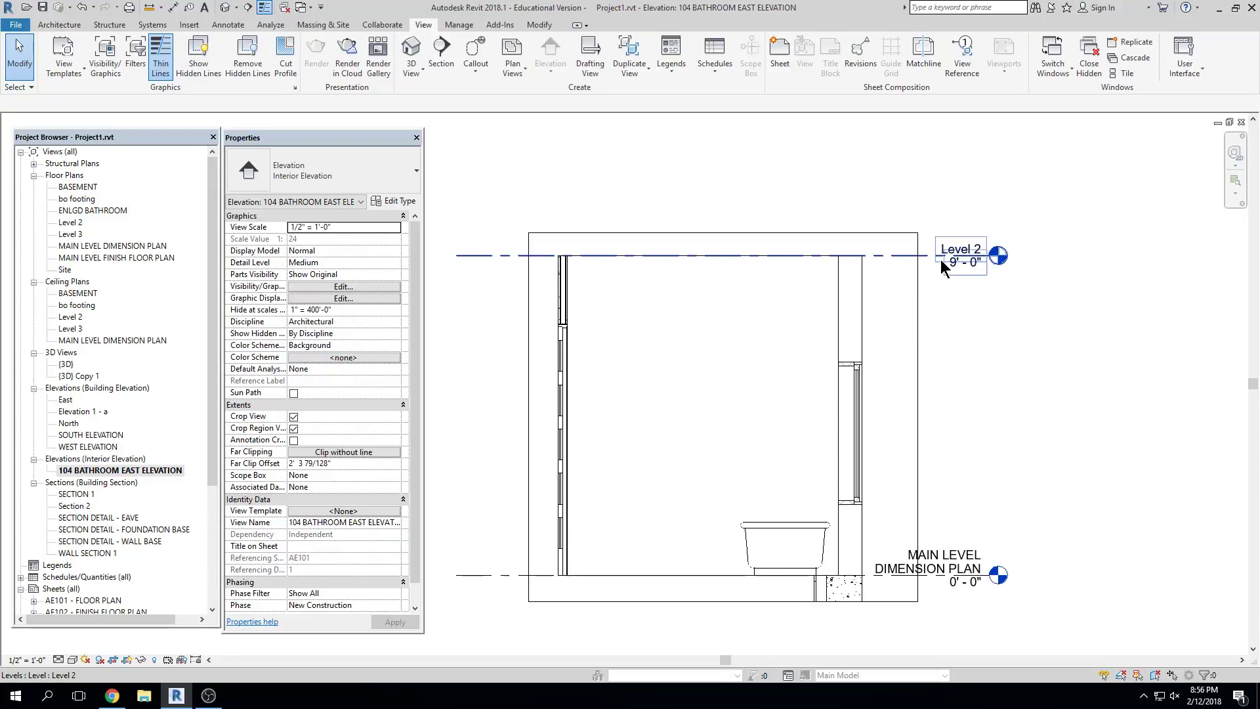
pyautogui.click(942, 258)
pyautogui.moveTo(972, 258); pyautogui.dragTo(1026, 257)
pyautogui.click(1039, 291)
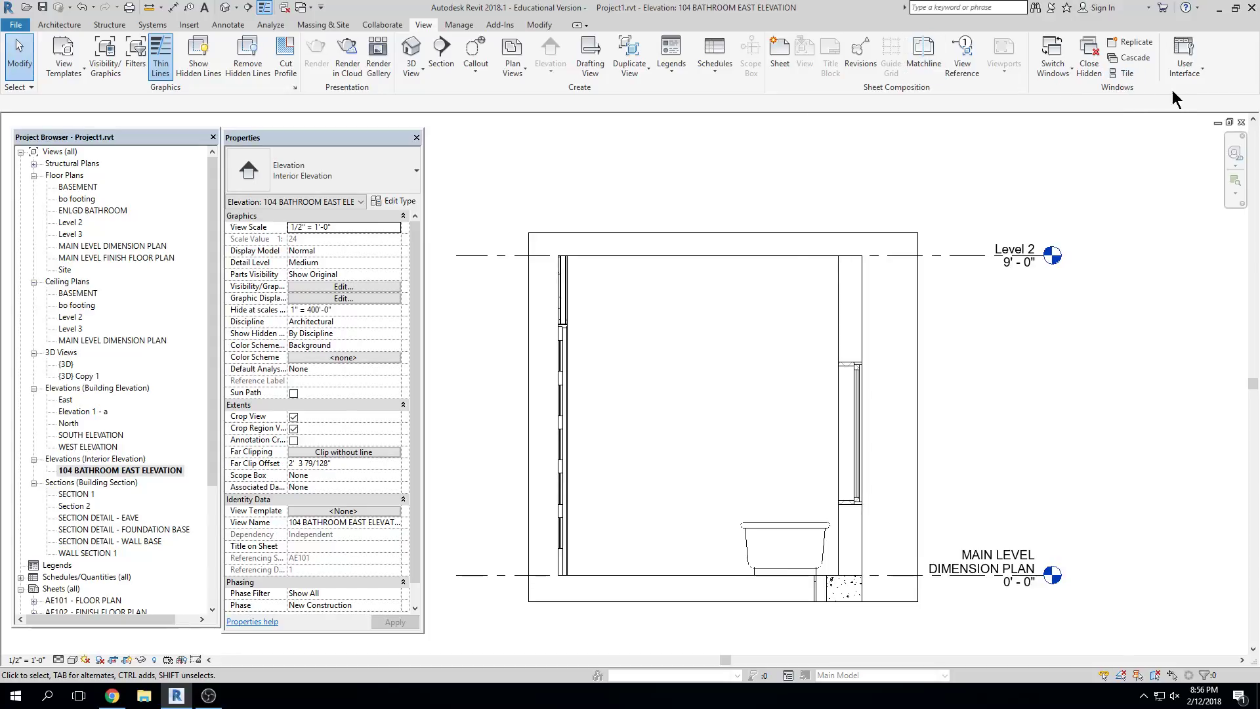
# Return to the ENLGD BATHROOM plan, add north, west and south views to the elevation mark, and shift the mark slightly away from the tub
pyautogui.click(1240, 122)
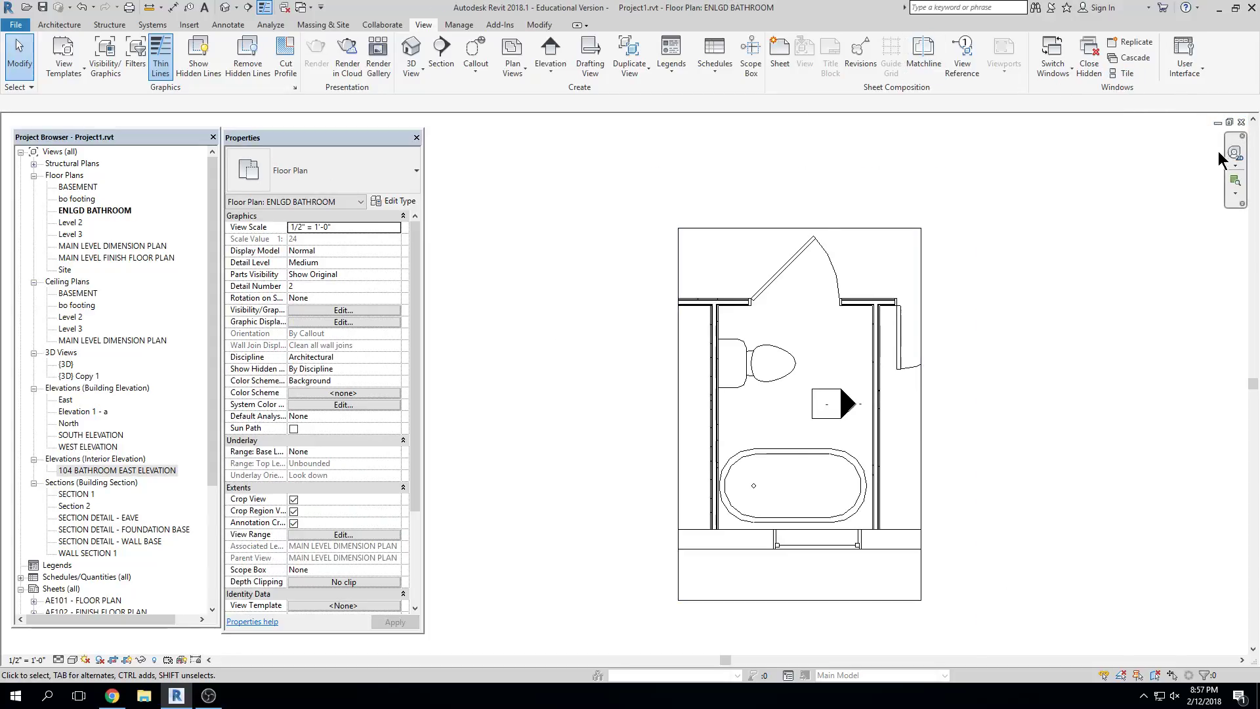
pyautogui.scroll(2, 840, 415)
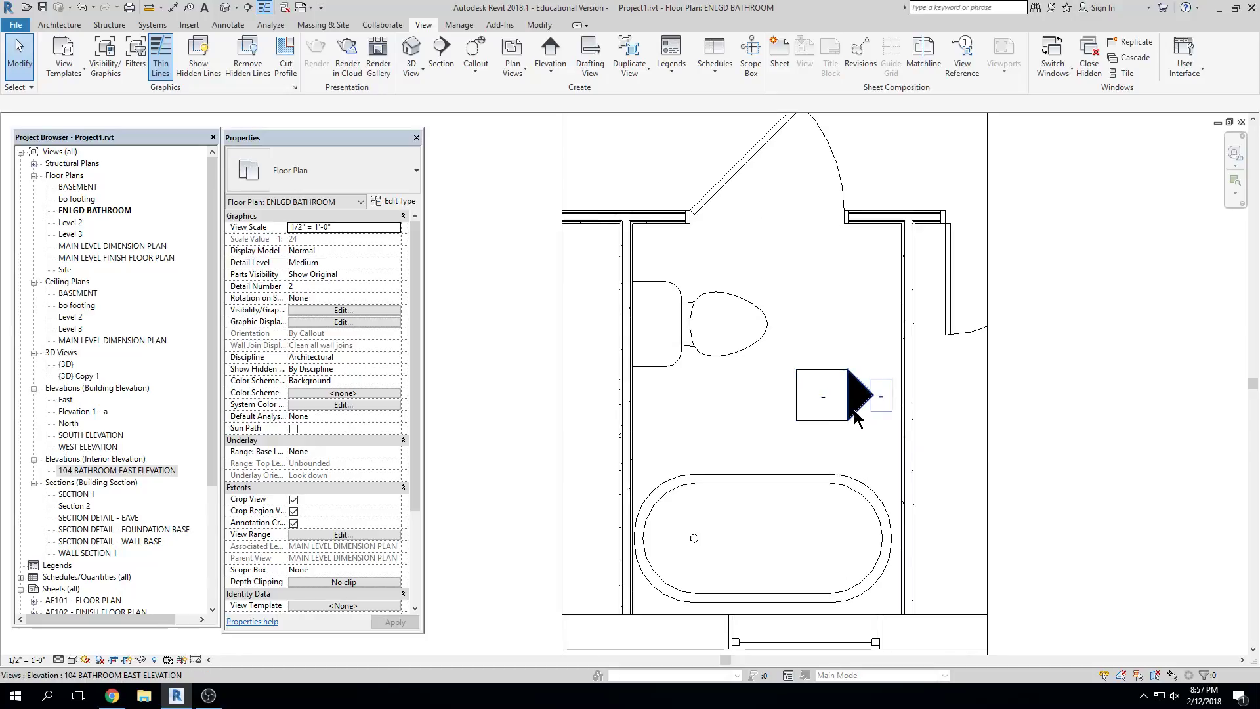
pyautogui.click(811, 416)
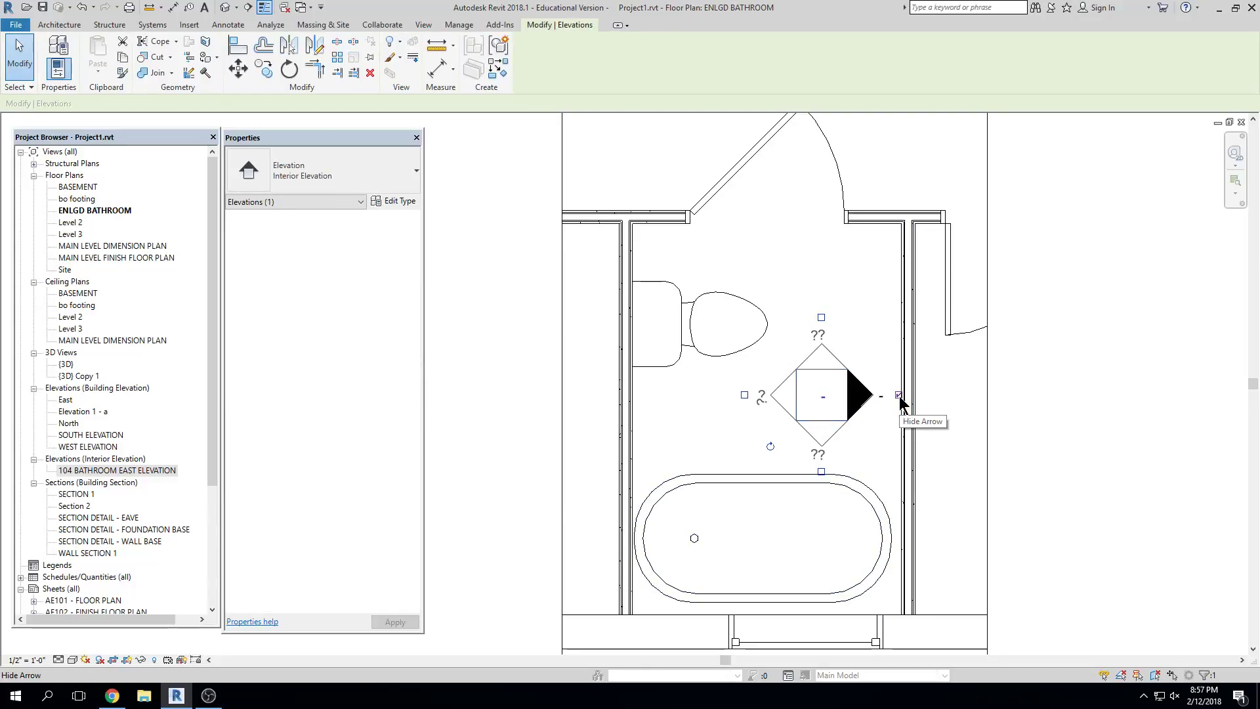
pyautogui.click(821, 317)
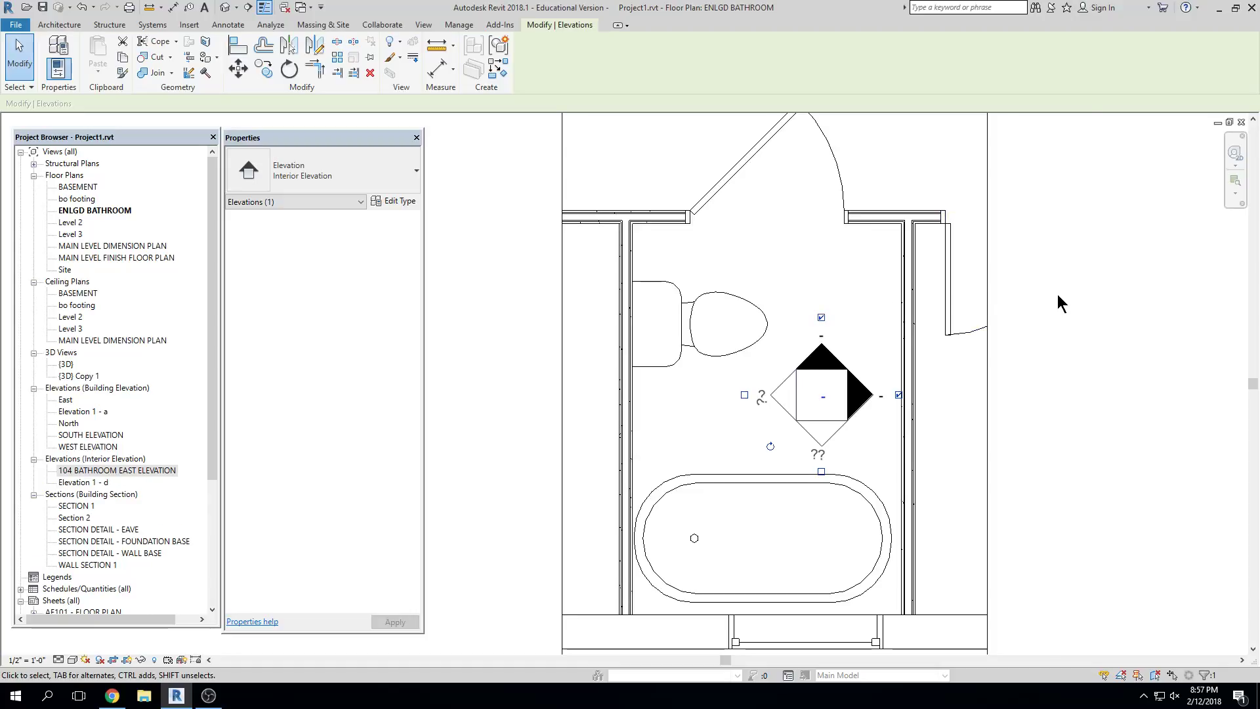
pyautogui.click(745, 394)
pyautogui.click(822, 471)
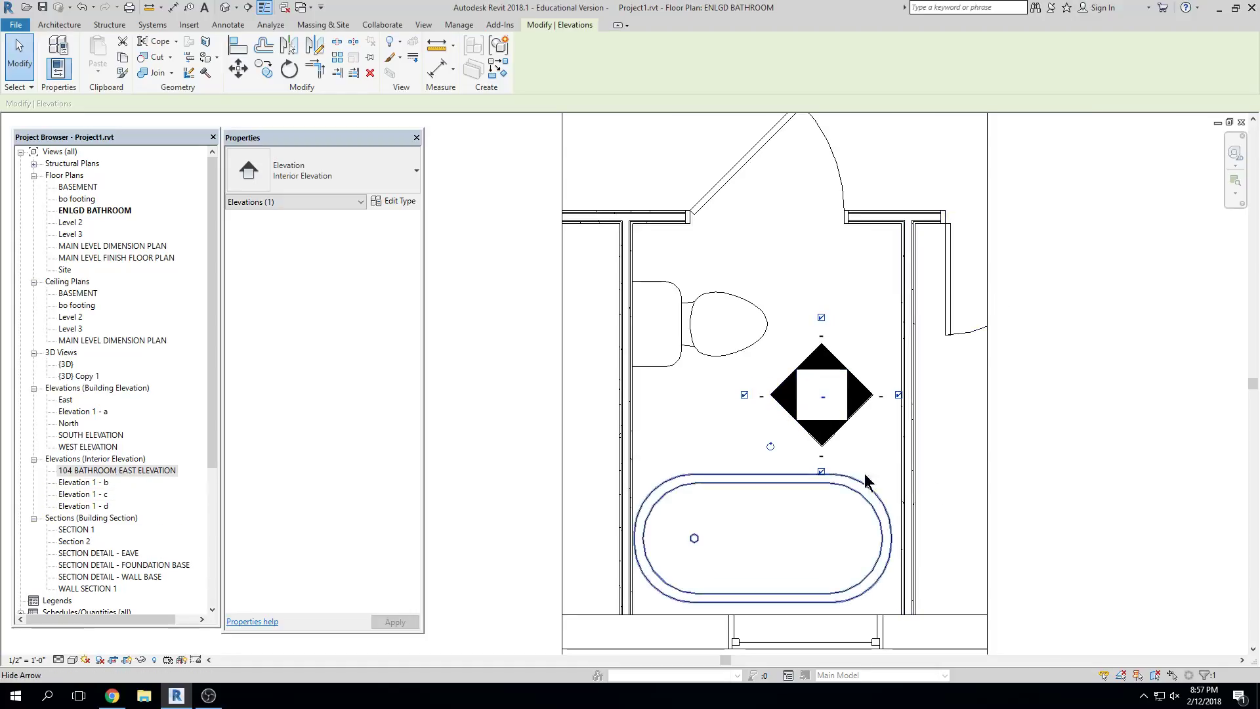
pyautogui.moveTo(828, 397); pyautogui.dragTo(825, 375)
pyautogui.click(1007, 397)
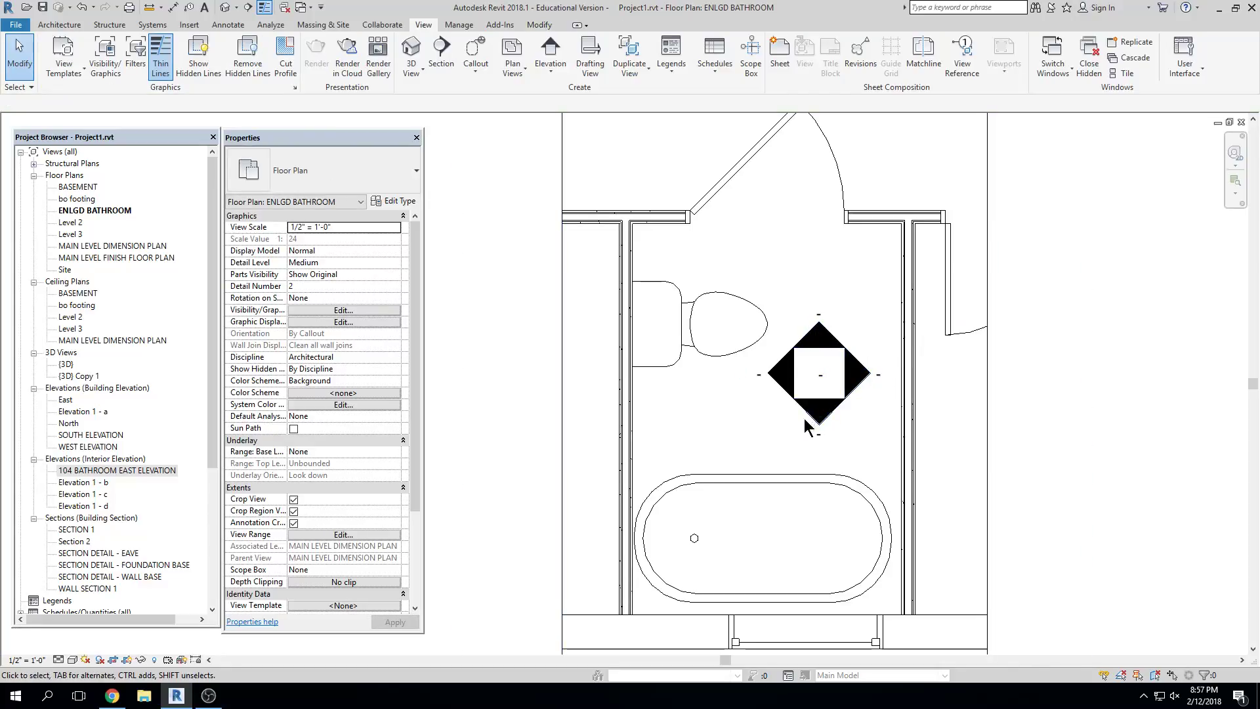
# Open the bathroom's north-facing elevation, move its level heads outward away from the wall, and close the view
pyautogui.doubleClick(807, 344)
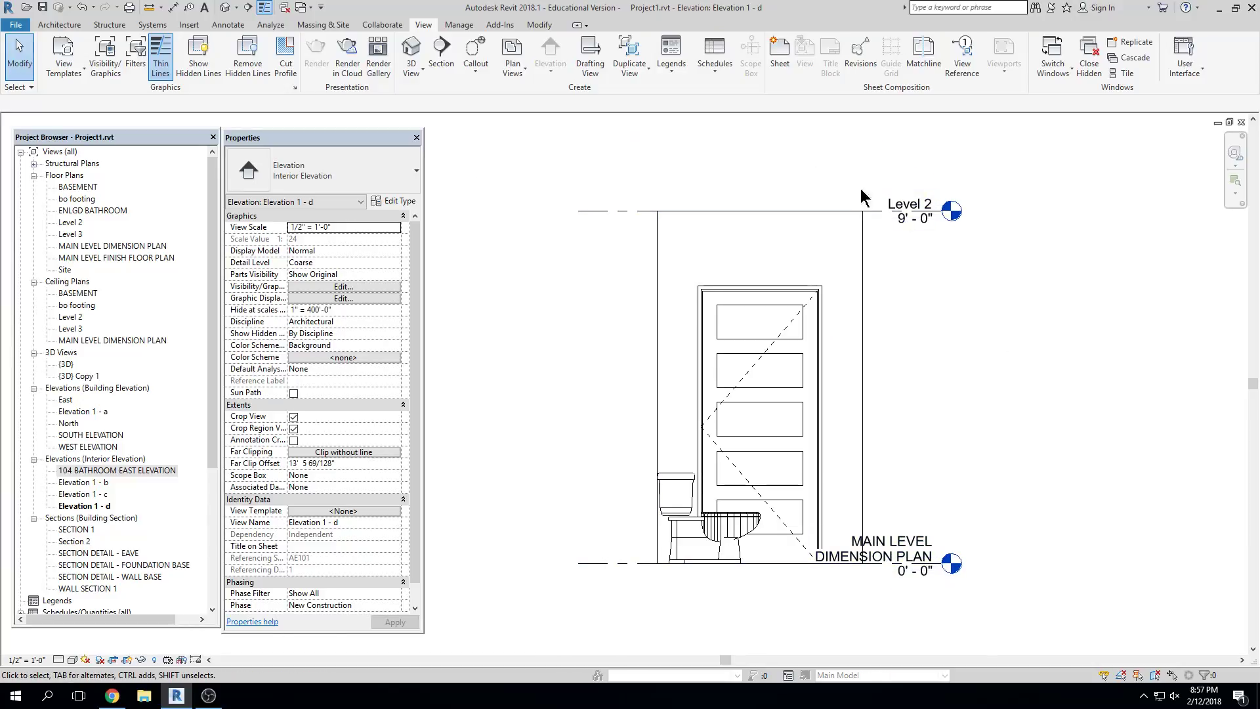
pyautogui.click(926, 211)
pyautogui.moveTo(952, 211); pyautogui.dragTo(1000, 211)
pyautogui.click(1123, 167)
pyautogui.click(1242, 122)
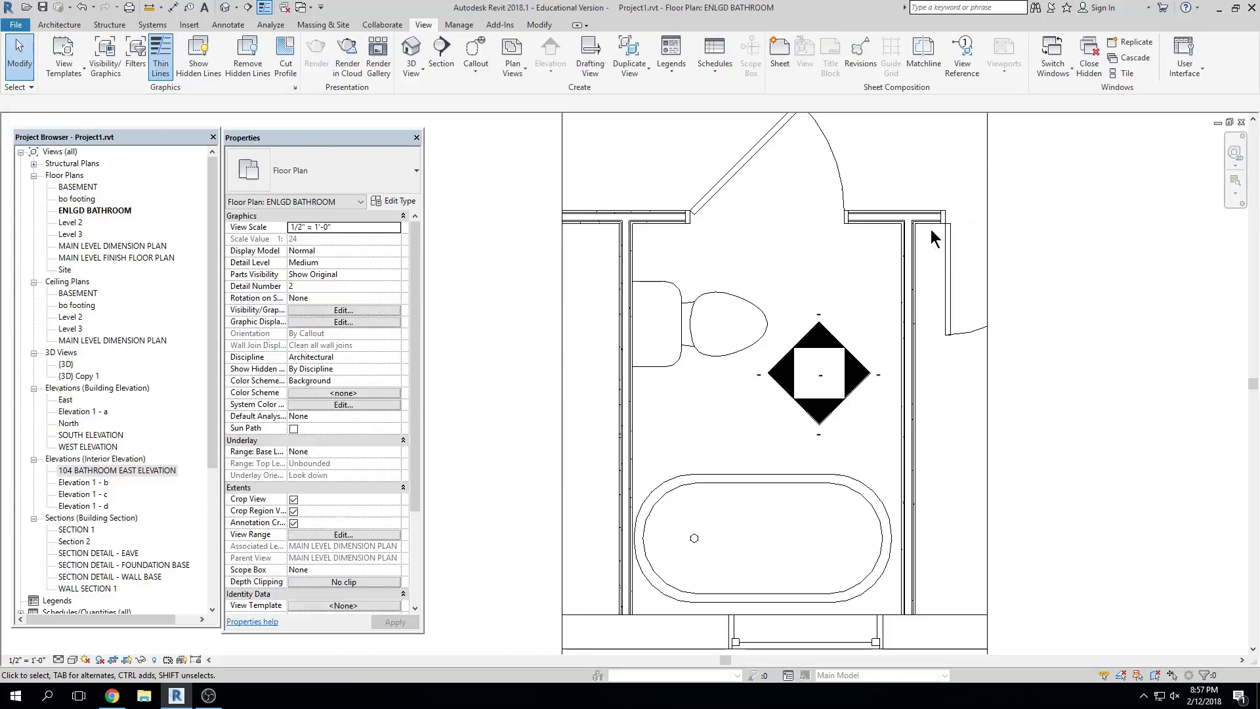
# Crop the bathroom's west-facing elevation from just above Level 2 to just below the main level, widen it on both sides, and close it
pyautogui.doubleClick(773, 380)
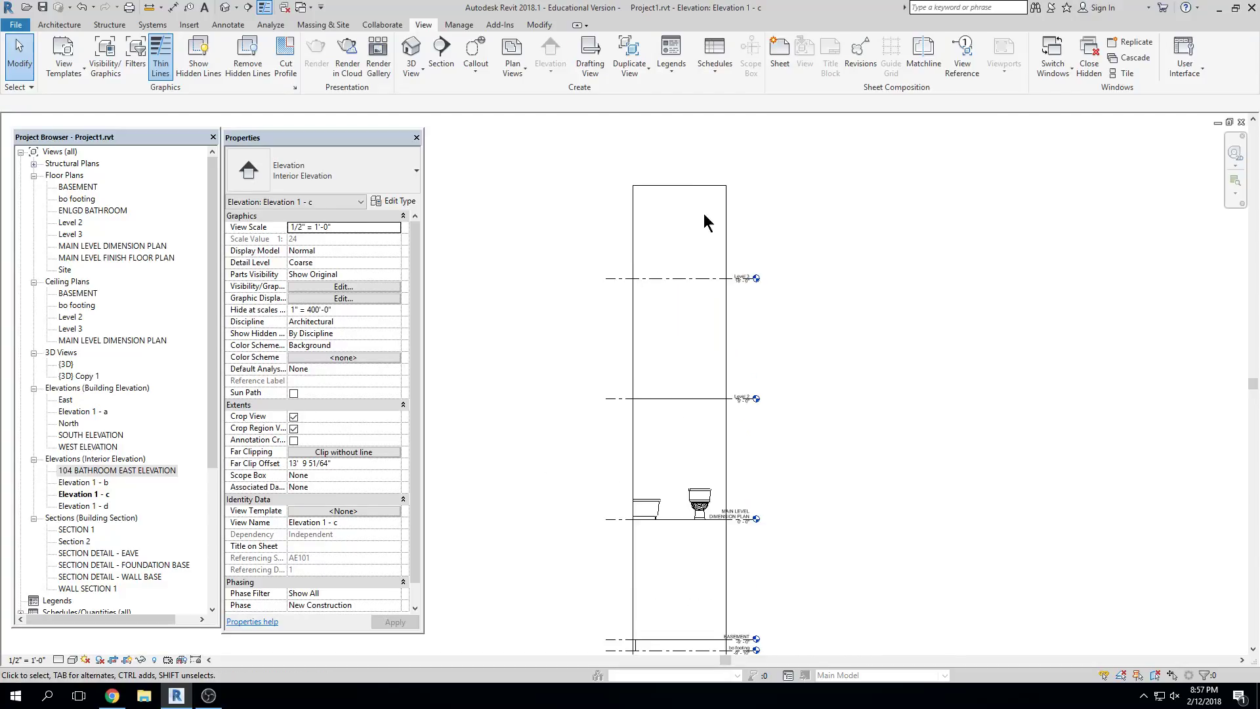
pyautogui.click(687, 191)
pyautogui.moveTo(684, 190); pyautogui.dragTo(687, 389)
pyautogui.moveTo(695, 402); pyautogui.dragTo(692, 279, button='middle')
pyautogui.moveTo(679, 554); pyautogui.dragTo(674, 496)
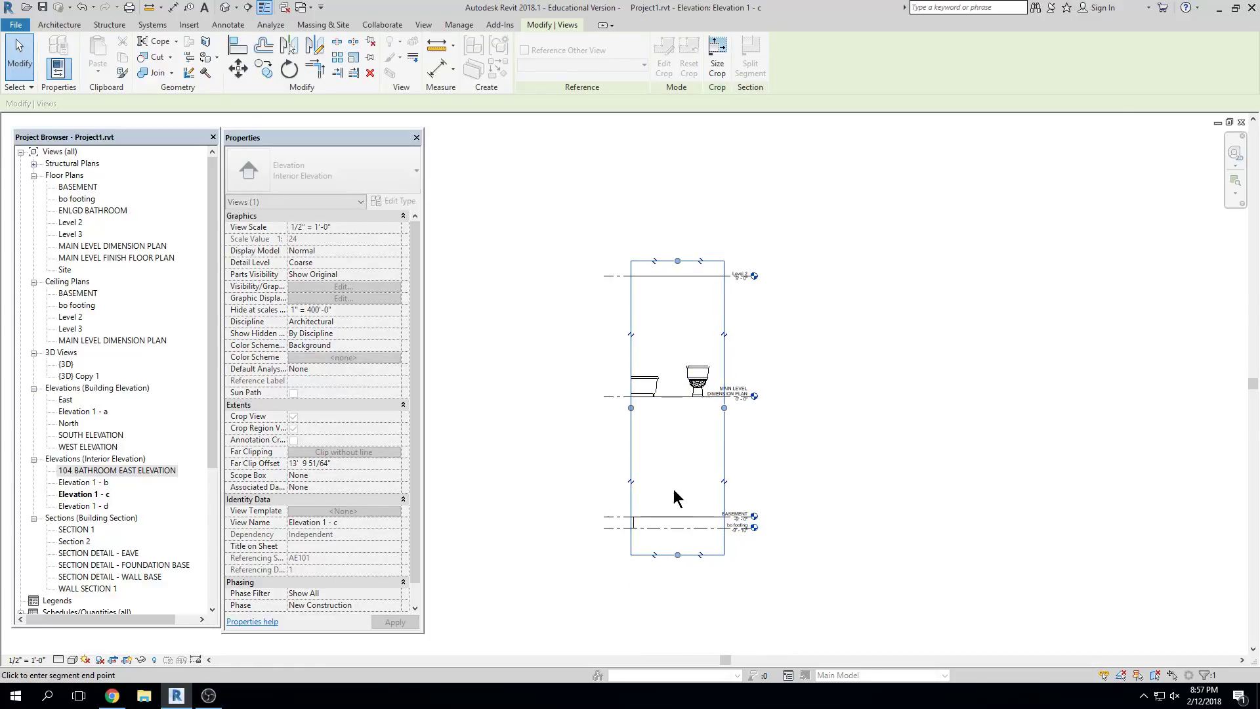
pyautogui.moveTo(673, 413); pyautogui.dragTo(676, 413)
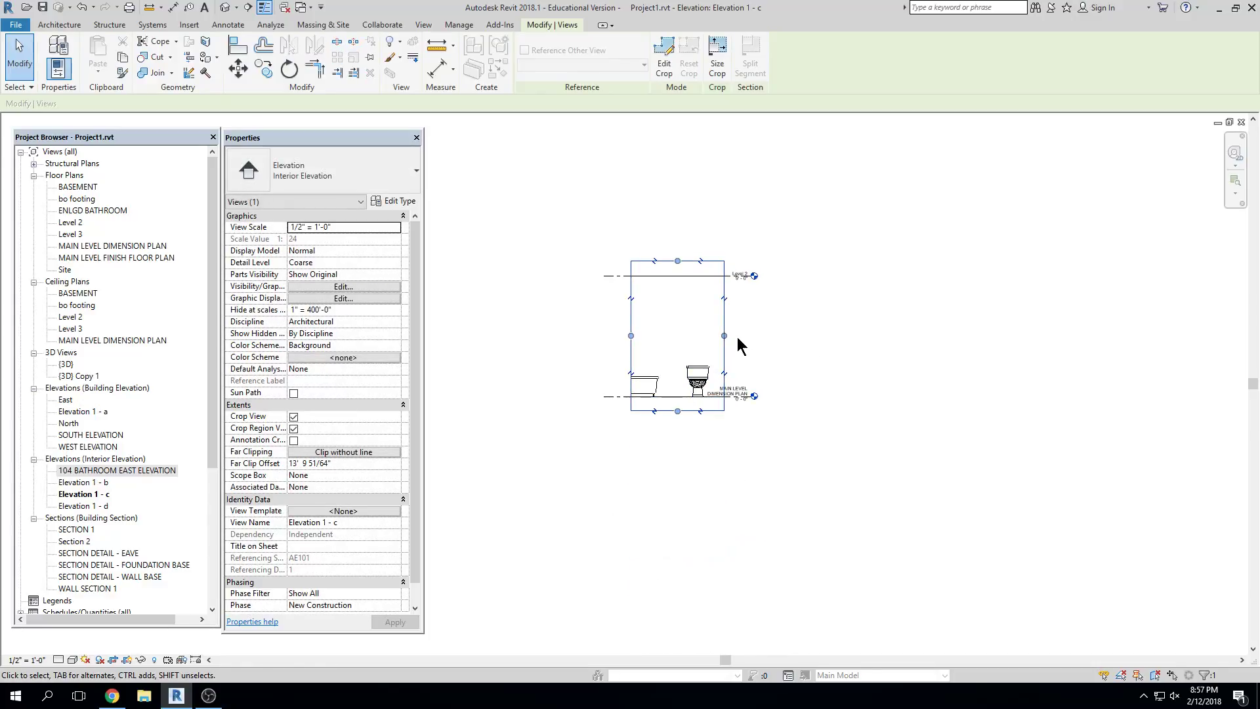
pyautogui.moveTo(724, 335); pyautogui.dragTo(747, 336)
pyautogui.moveTo(631, 336); pyautogui.dragTo(601, 335)
pyautogui.click(1241, 122)
# Open the south-facing elevation and extend its crop region past both side walls, above Level 2 and slightly below the main level
pyautogui.doubleClick(819, 414)
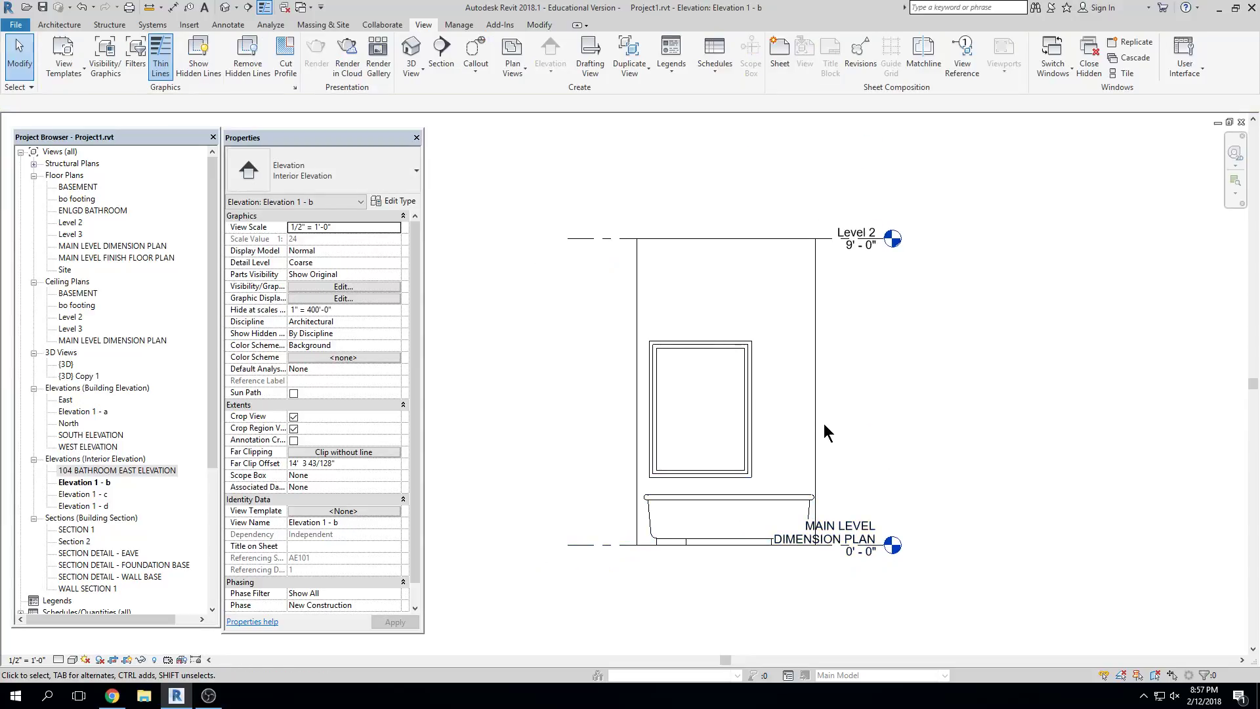
pyautogui.click(817, 424)
pyautogui.moveTo(829, 391); pyautogui.dragTo(835, 392)
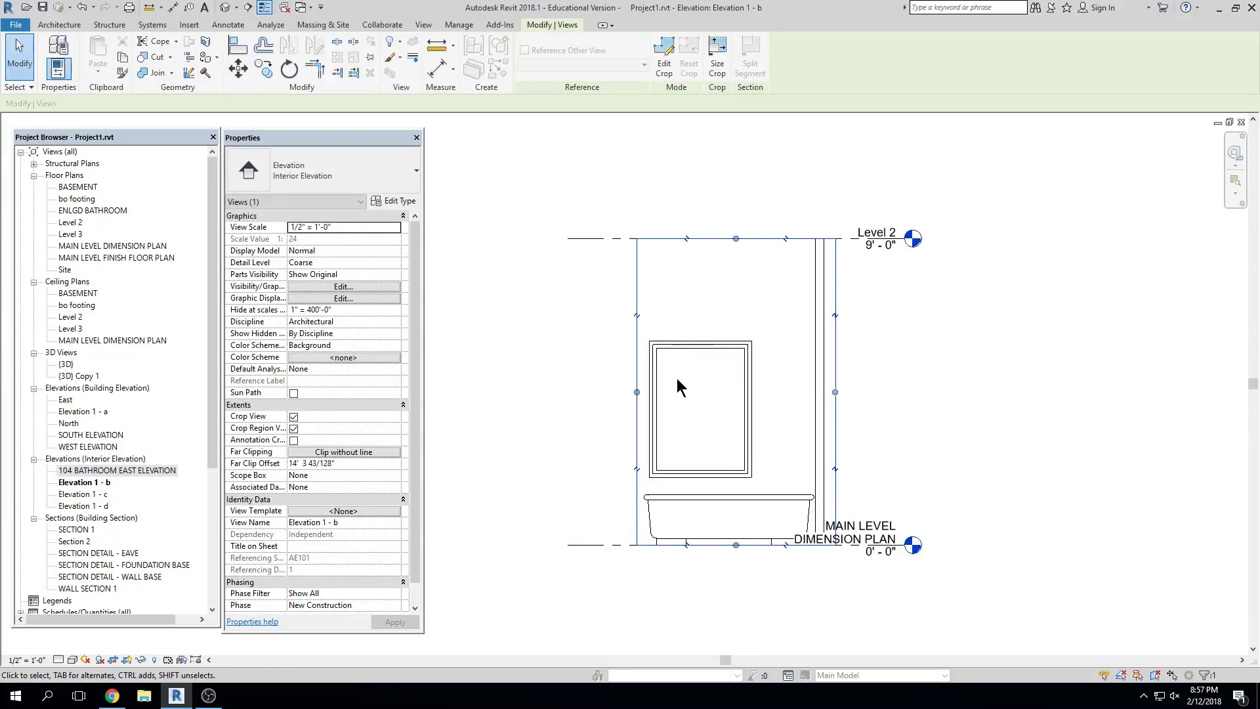
pyautogui.moveTo(636, 392); pyautogui.dragTo(608, 392)
pyautogui.moveTo(722, 238); pyautogui.dragTo(722, 205)
pyautogui.moveTo(787, 451); pyautogui.dragTo(809, 410, button='middle')
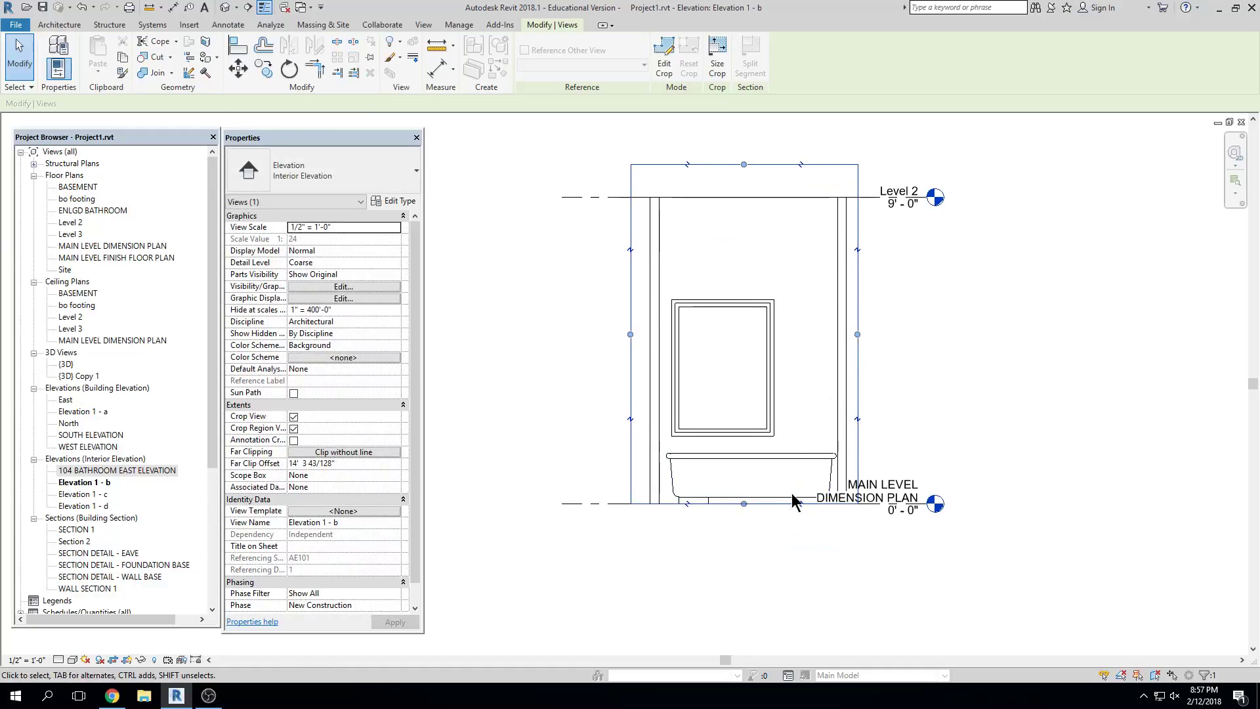
pyautogui.moveTo(744, 504); pyautogui.dragTo(744, 518)
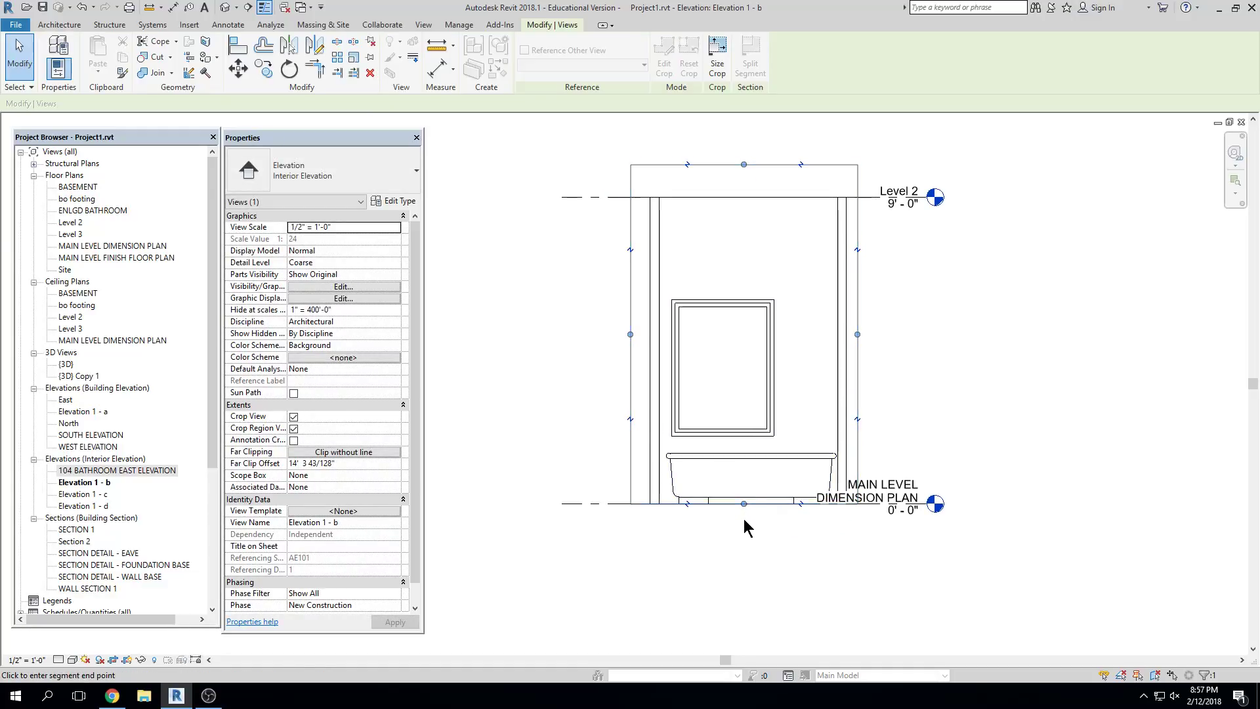
# Move the south-facing elevation's level heads outward so their labels clear the crop region
pyautogui.click(887, 410)
pyautogui.click(905, 504)
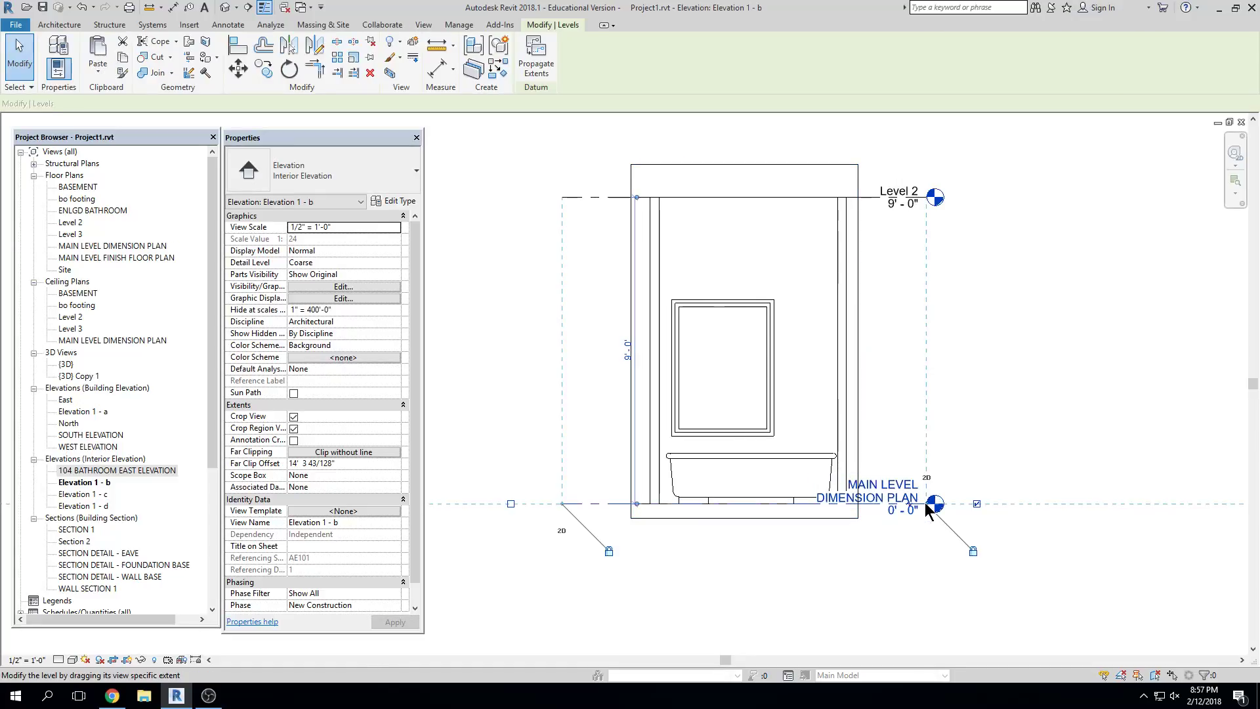
pyautogui.moveTo(926, 504); pyautogui.dragTo(990, 503)
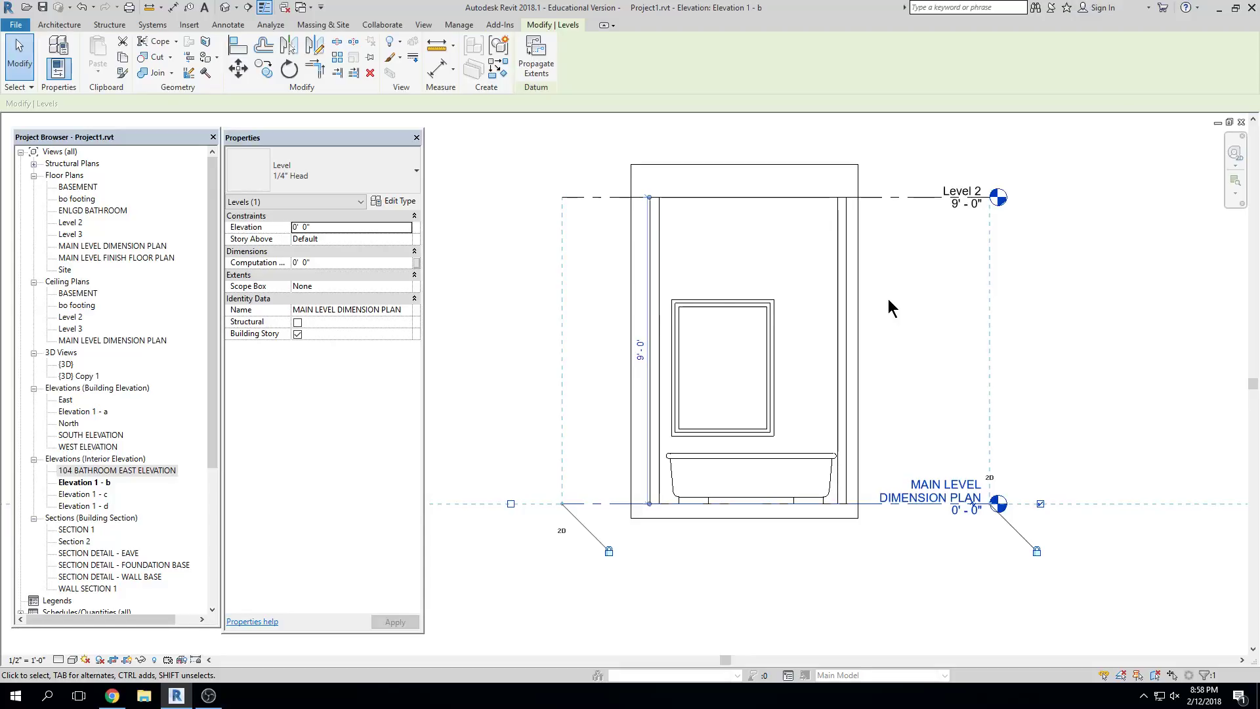
pyautogui.click(765, 276)
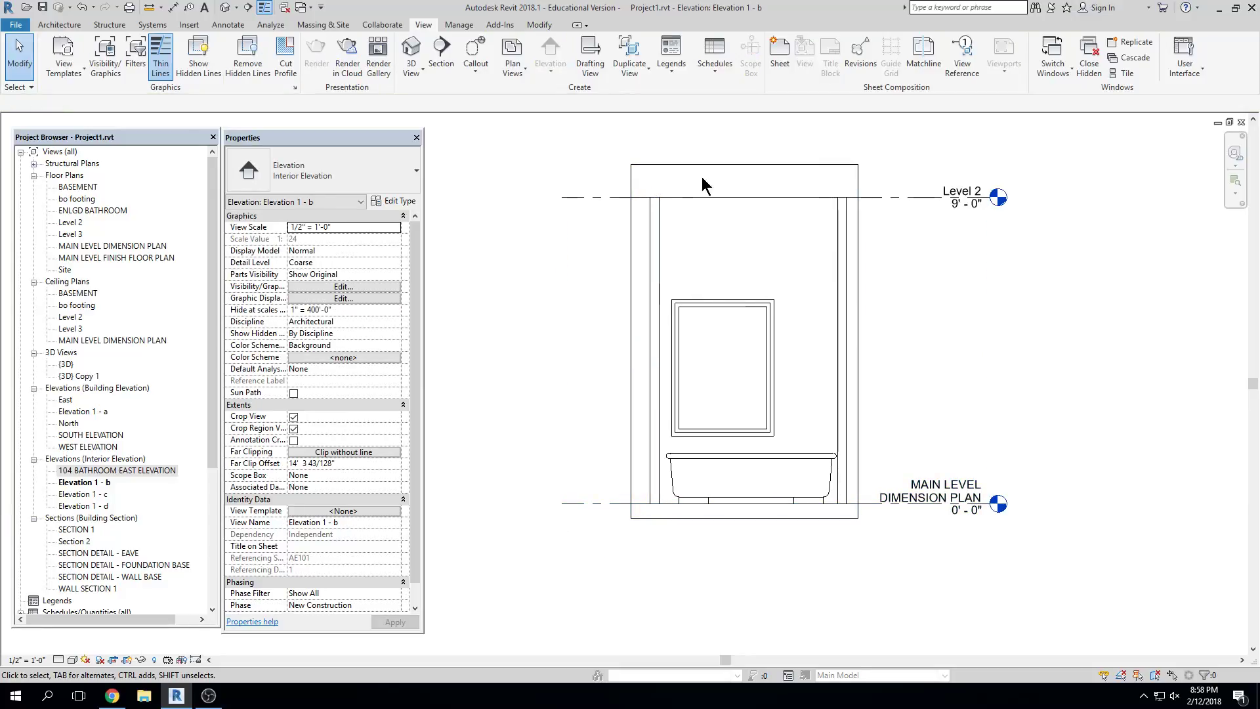
# Hide the south-facing elevation's crop region, and close that view and the bathroom plan
pyautogui.click(131, 659)
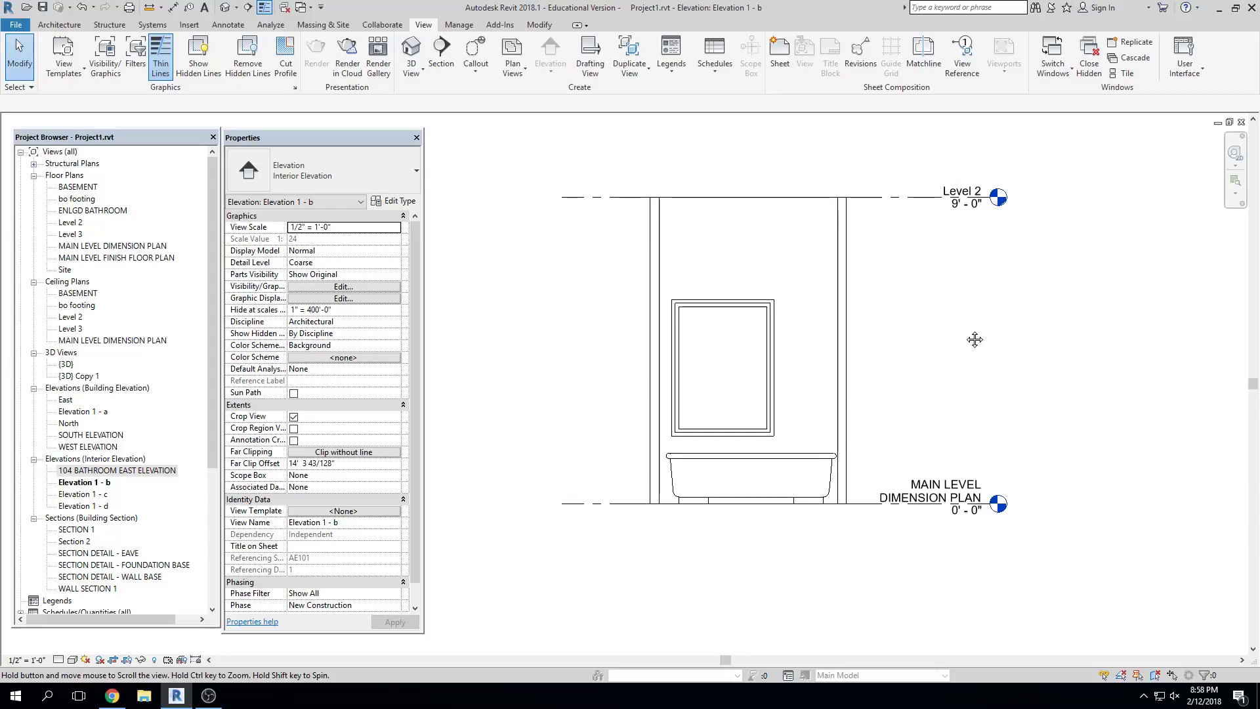
pyautogui.scroll(-2, 1069, 233)
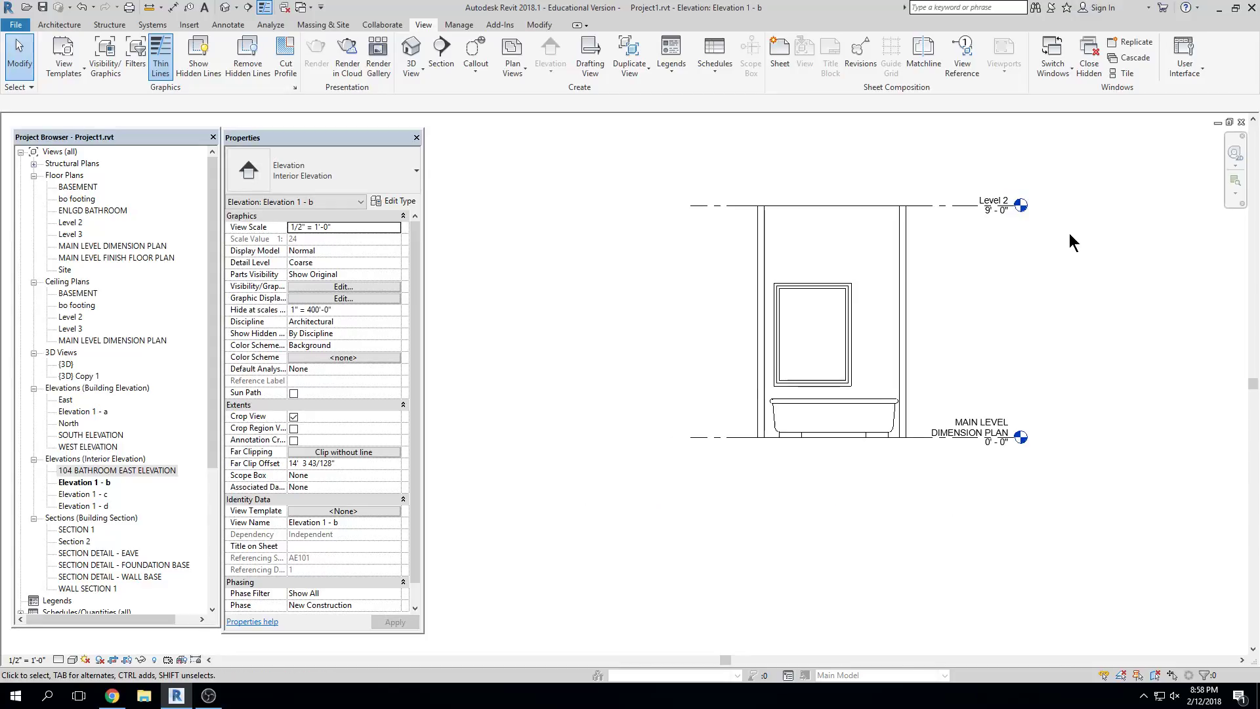
pyautogui.click(1241, 123)
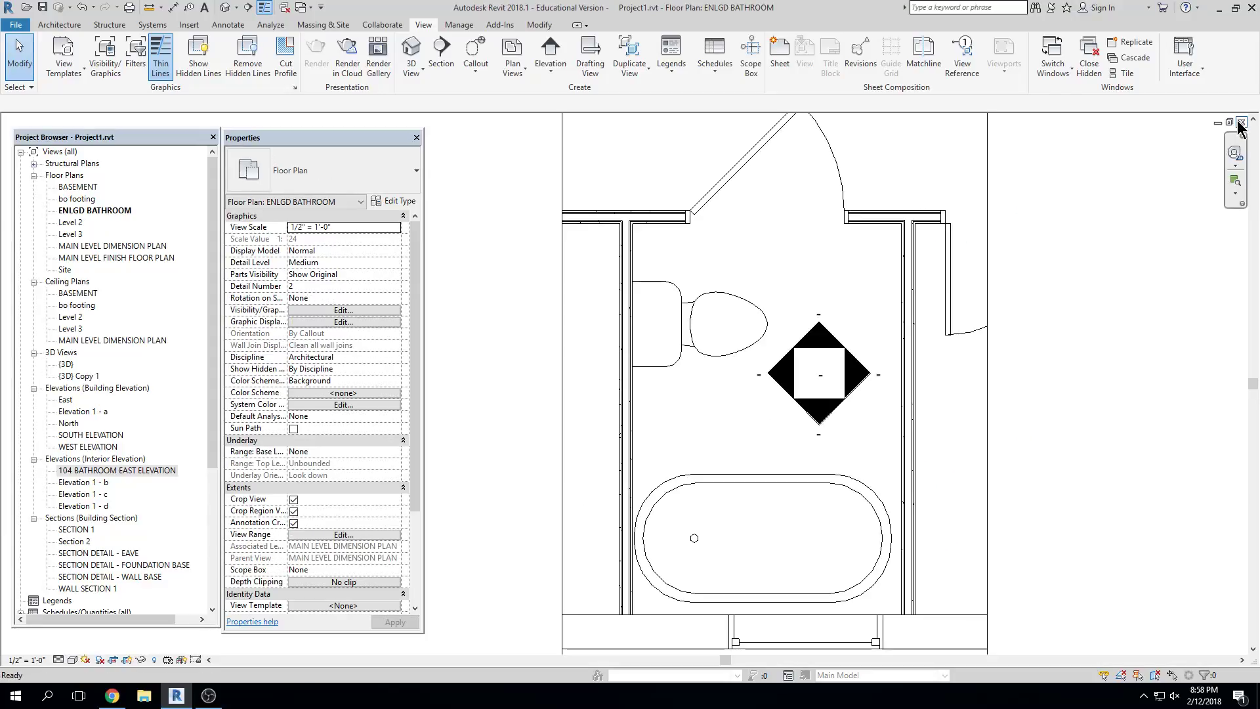
pyautogui.click(1241, 122)
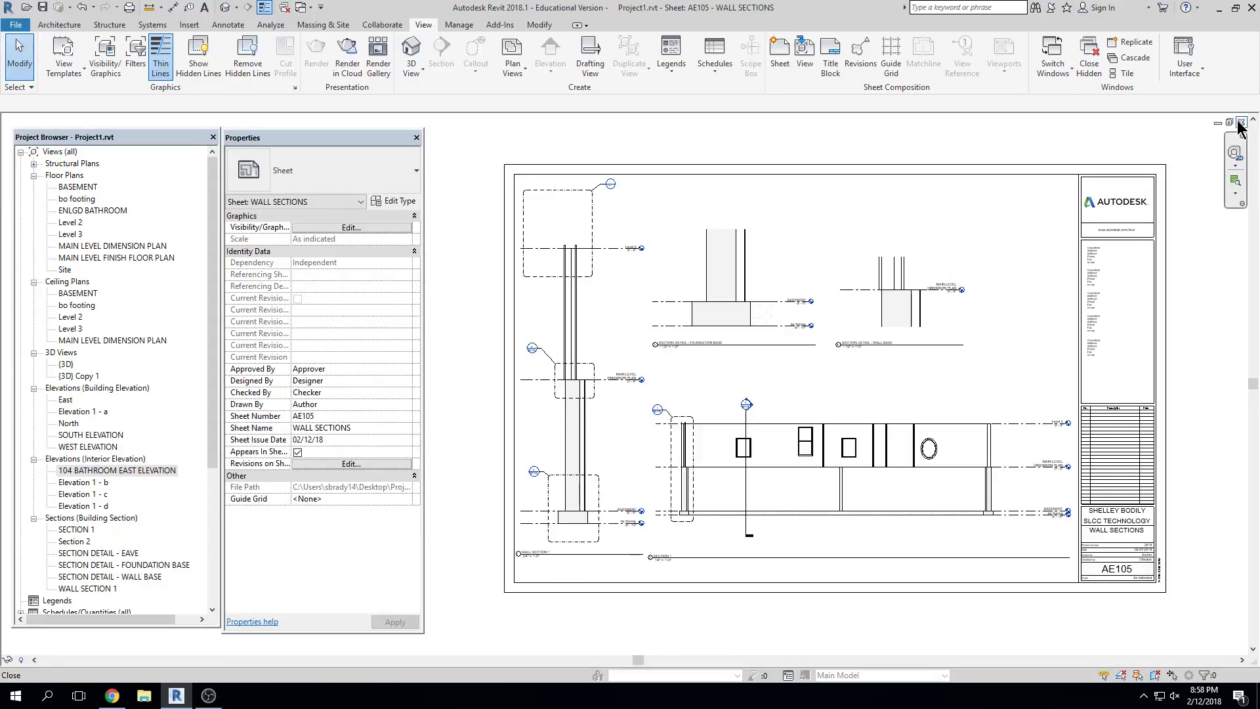
# Reopen the ENLGD BATHROOM plan and rename the elevation mark's north-facing view as NORTH
pyautogui.click(90, 483)
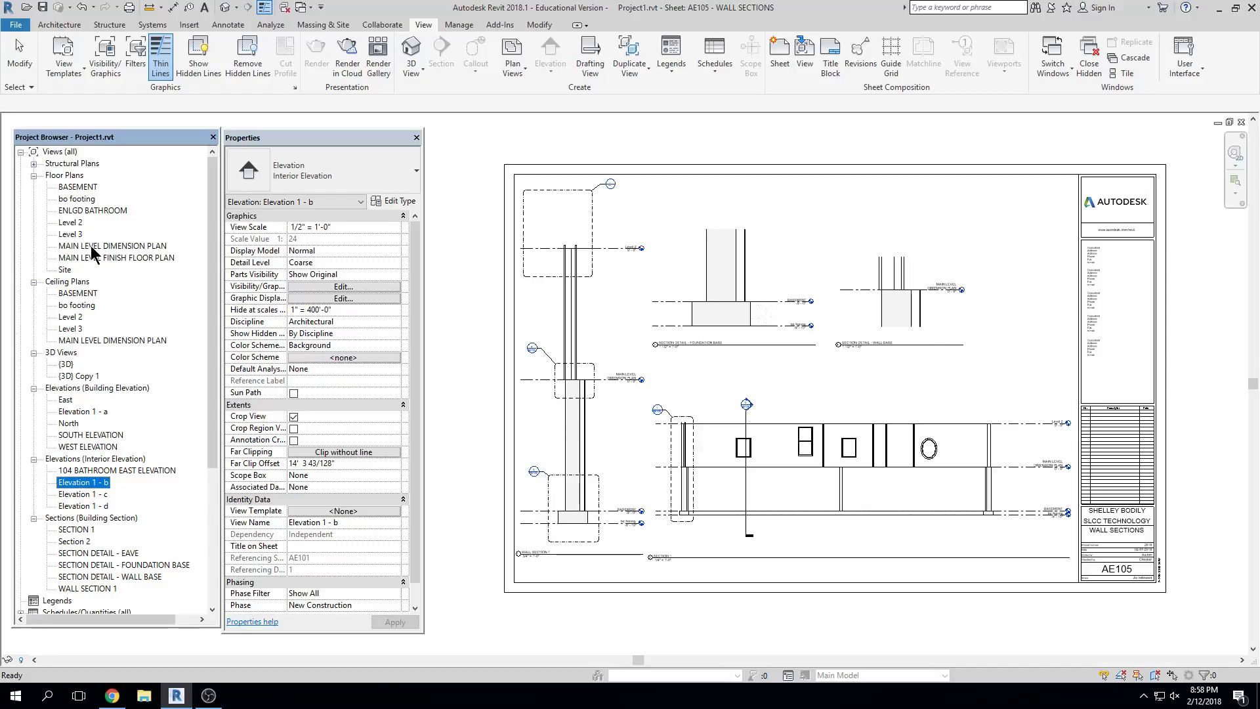
pyautogui.doubleClick(85, 211)
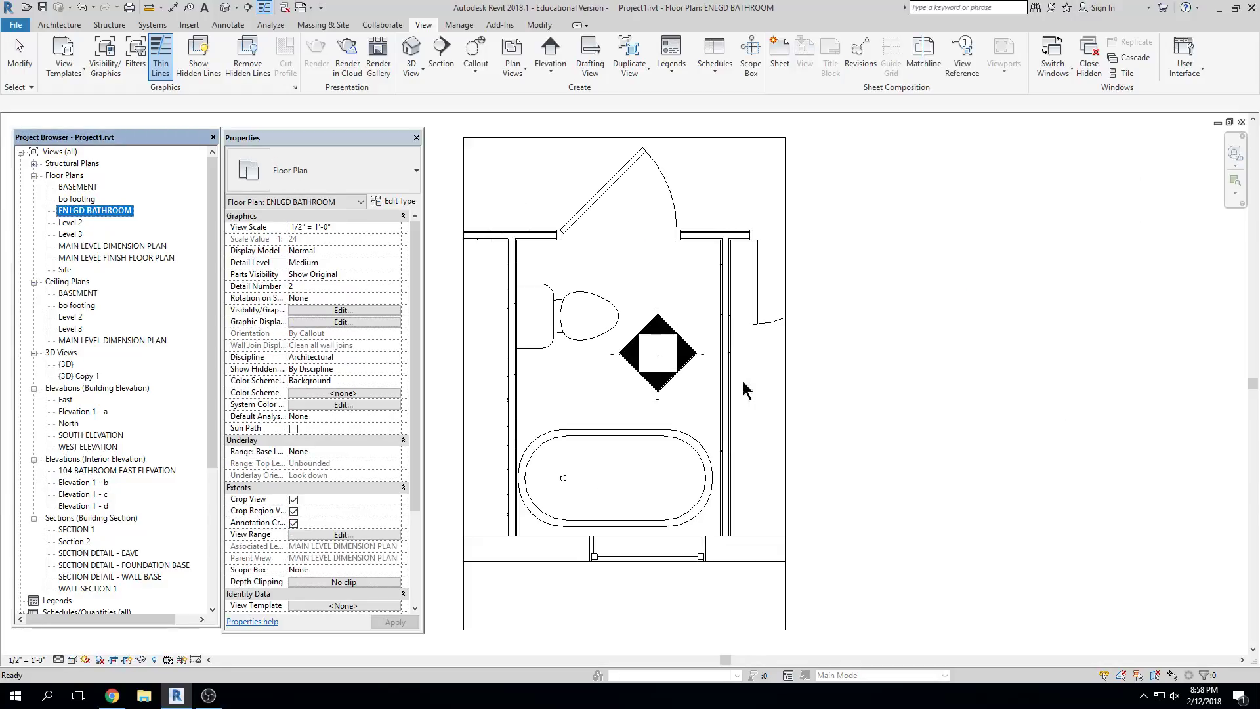
pyautogui.scroll(2, 687, 326)
pyautogui.click(645, 327)
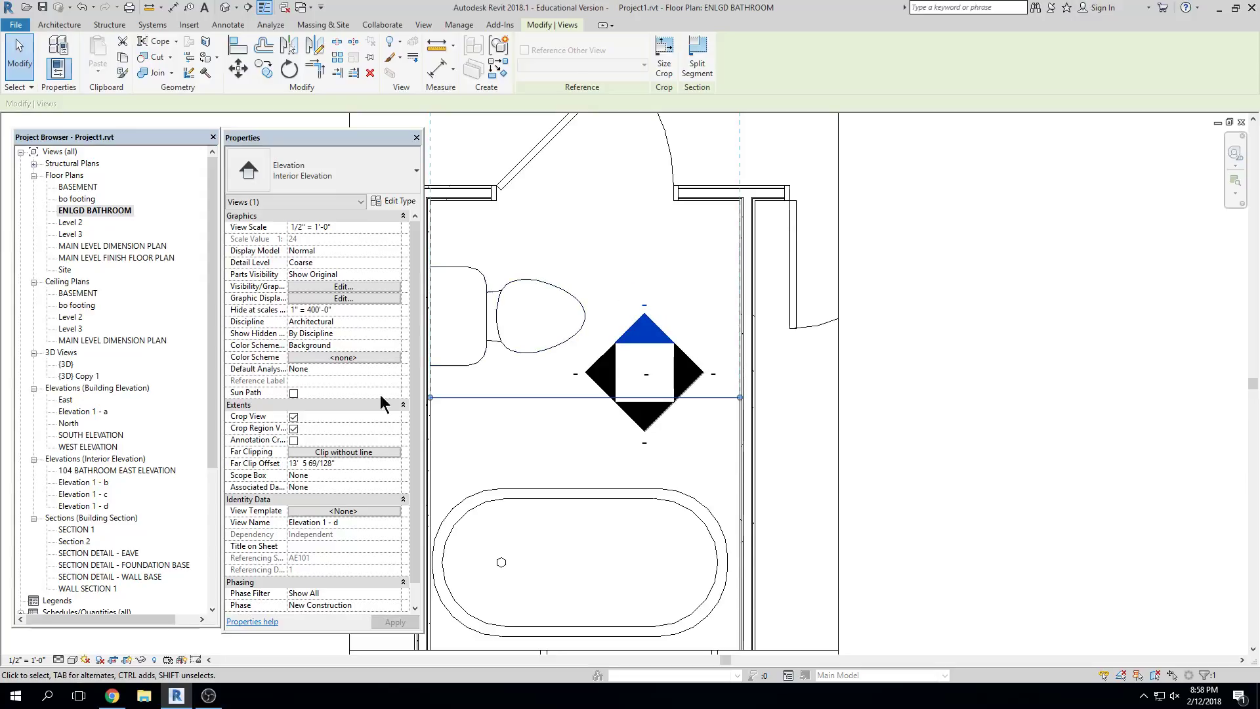
pyautogui.click(360, 523)
pyautogui.write('NORTH')
pyautogui.press('Return')
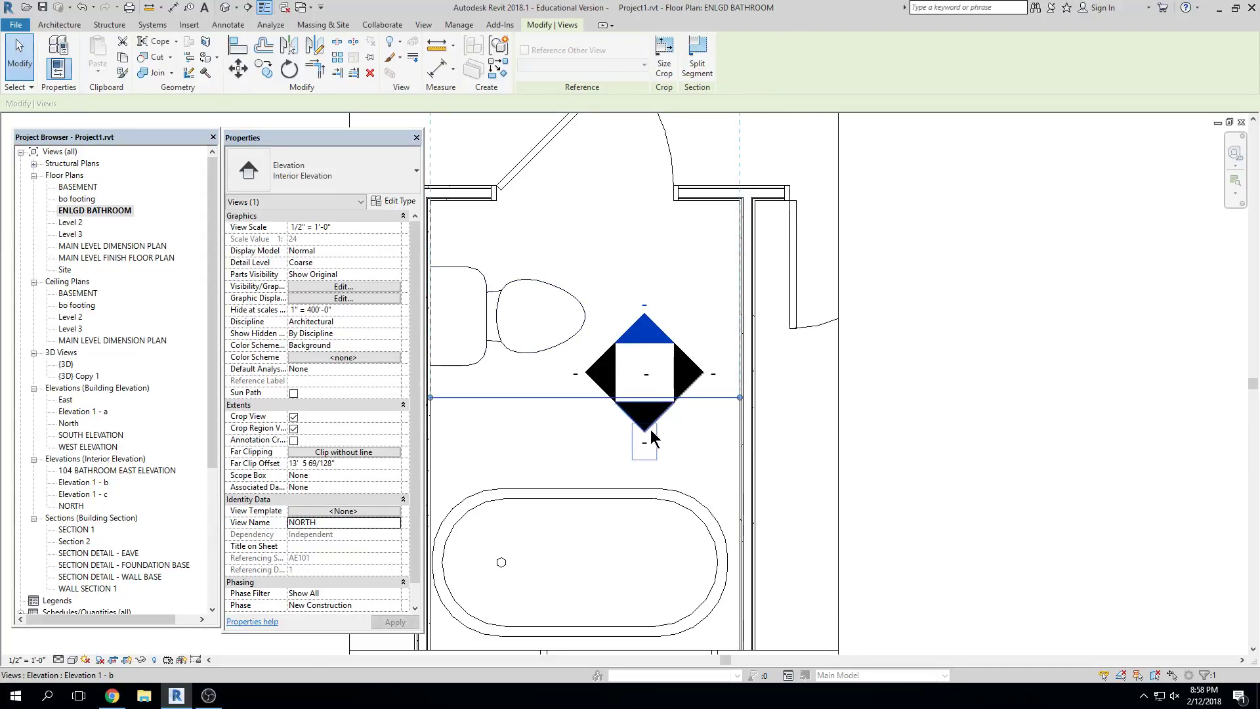
# Rename the elevation mark's south-facing view as SOUTH and its west-facing view as WEST, and fit the whole plan on screen
pyautogui.click(649, 427)
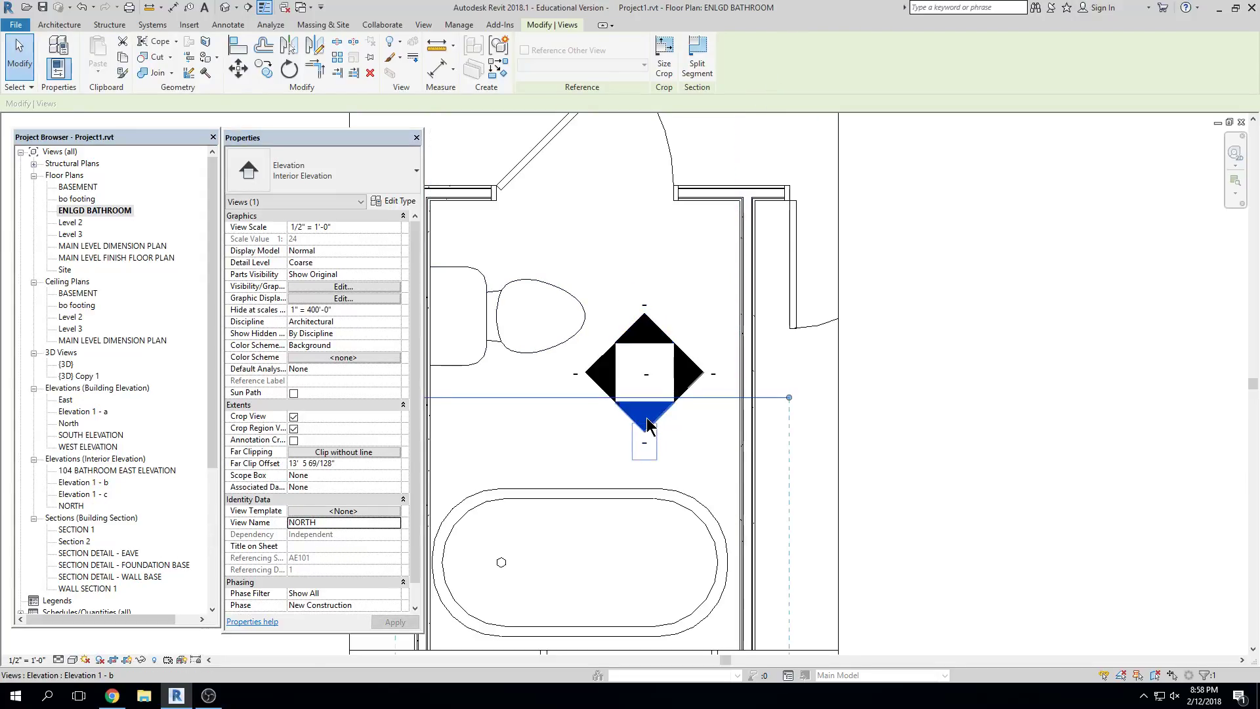
pyautogui.click(351, 521)
pyautogui.write('SOUTH')
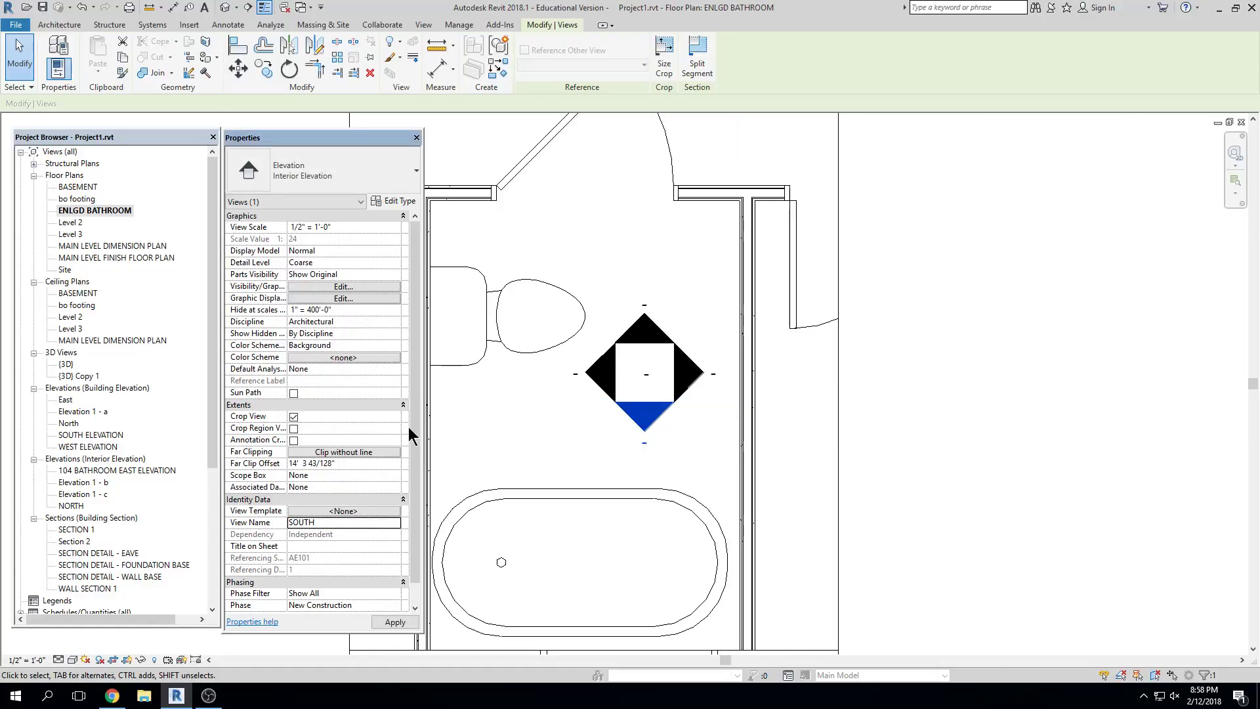
pyautogui.click(573, 373)
pyautogui.click(350, 521)
pyautogui.write('WEST')
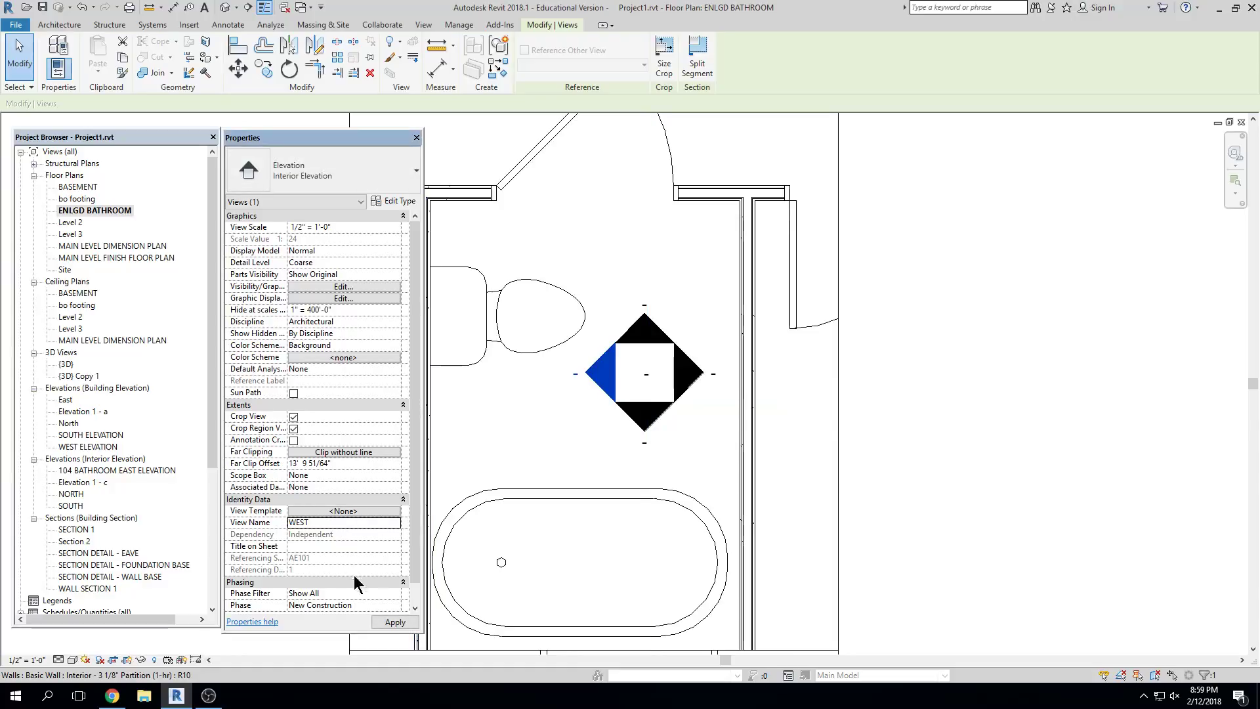
pyautogui.click(405, 624)
pyautogui.click(999, 240)
pyautogui.middleClick(998, 240)
pyautogui.middleClick(999, 240)
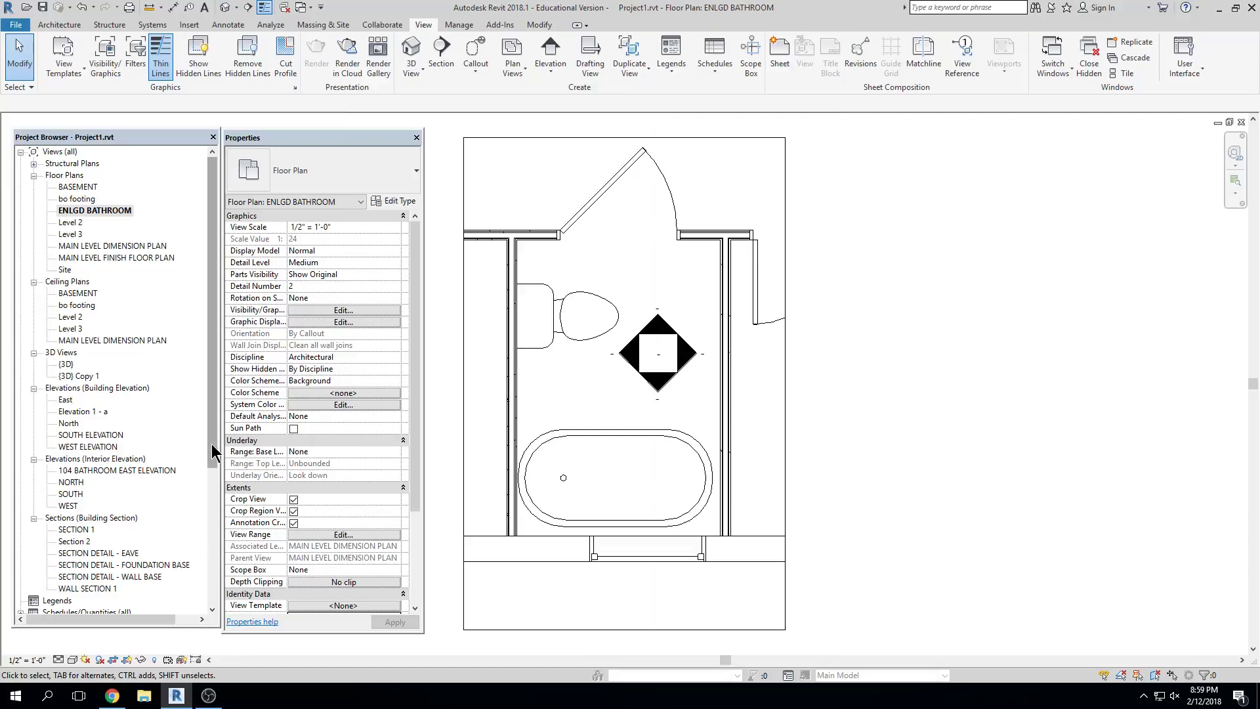
# Create a new sheet with the D 22 x 34 Horizontal titleblock
pyautogui.moveTo(213, 448); pyautogui.dragTo(215, 549)
pyautogui.click(60, 424)
pyautogui.rightClick(60, 424)
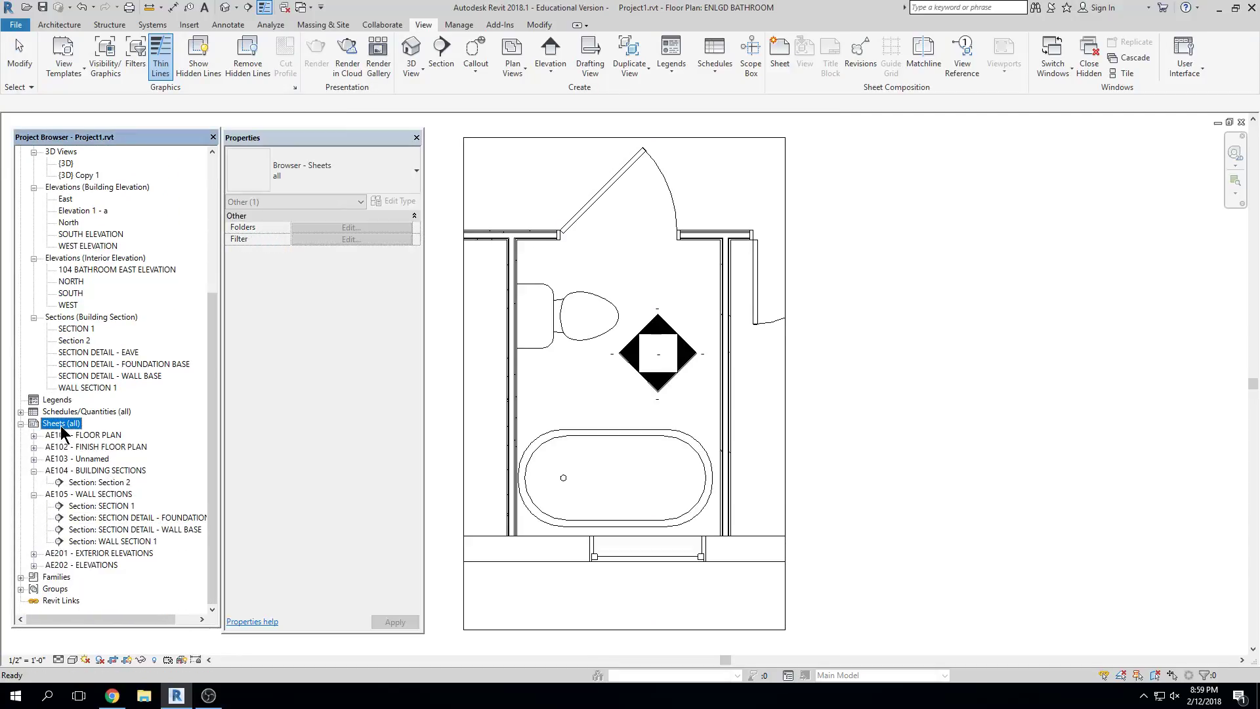
pyautogui.click(81, 433)
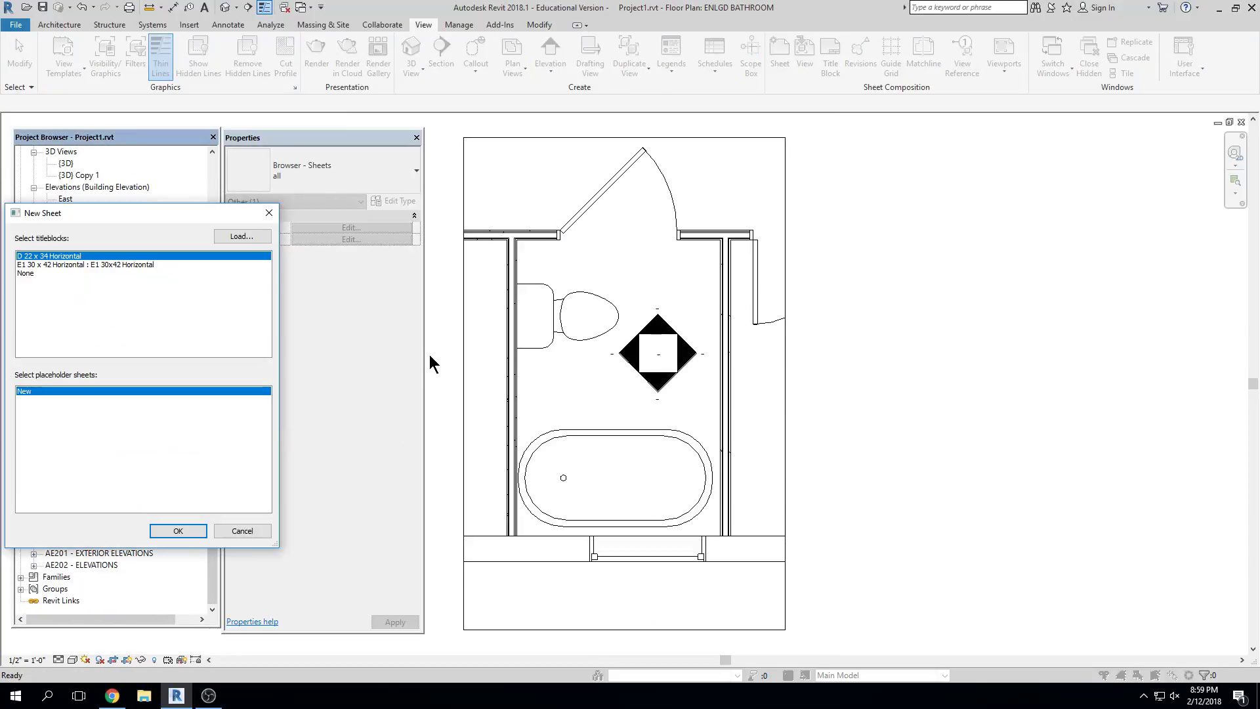
pyautogui.press('Return')
pyautogui.moveTo(665, 308); pyautogui.dragTo(840, 315, button='middle')
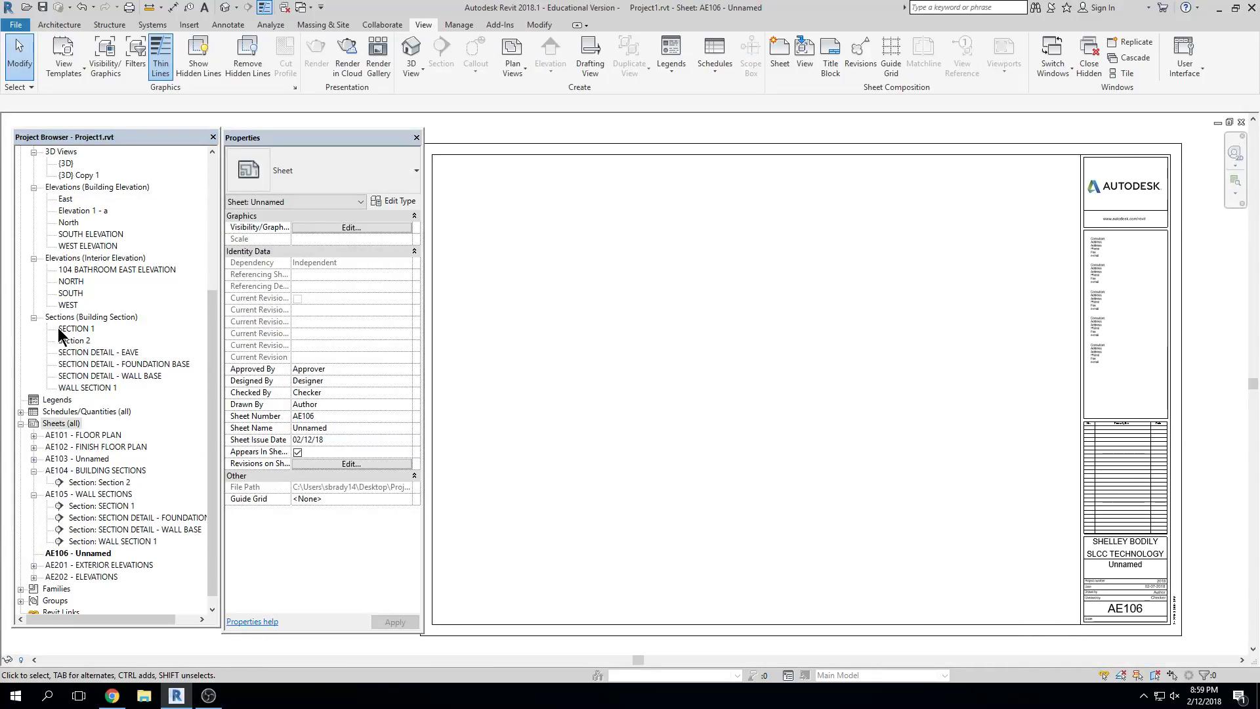
# Place the NORTH interior elevation in the new sheet's upper left corner and 104 BATHROOM EAST ELEVATION beside it
pyautogui.click(80, 269)
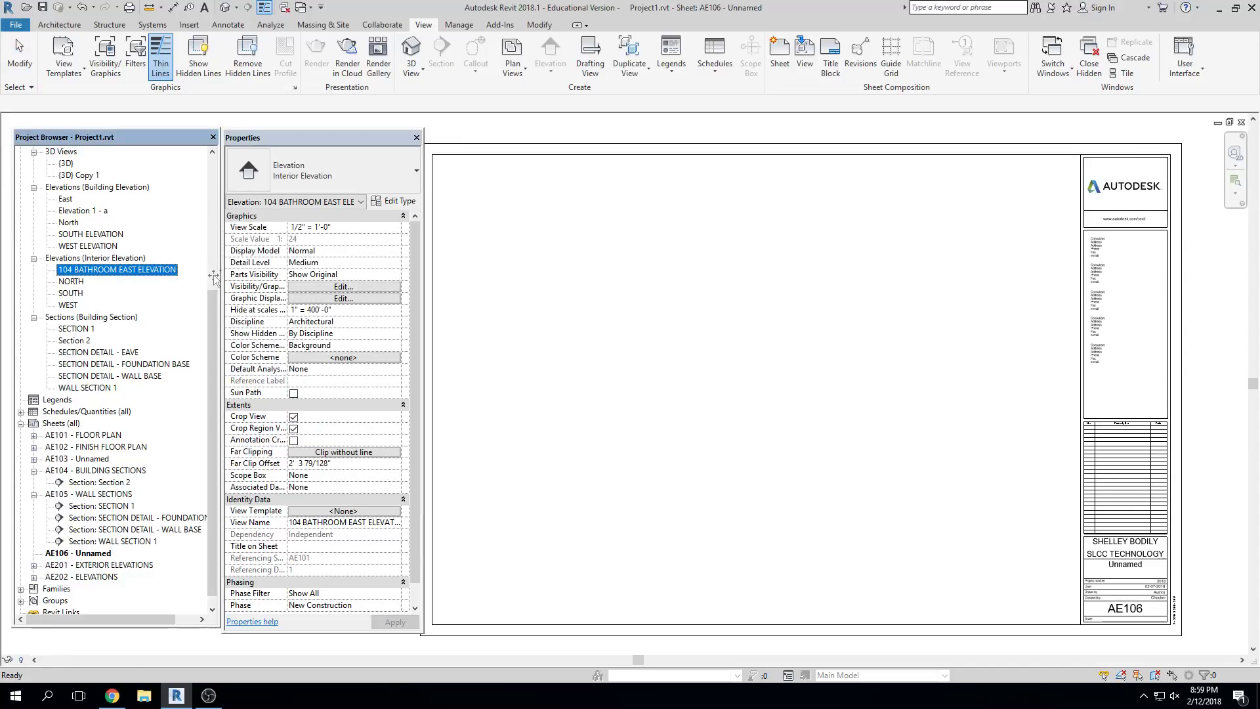
pyautogui.click(71, 283)
pyautogui.moveTo(71, 284); pyautogui.dragTo(515, 204)
pyautogui.click(517, 243)
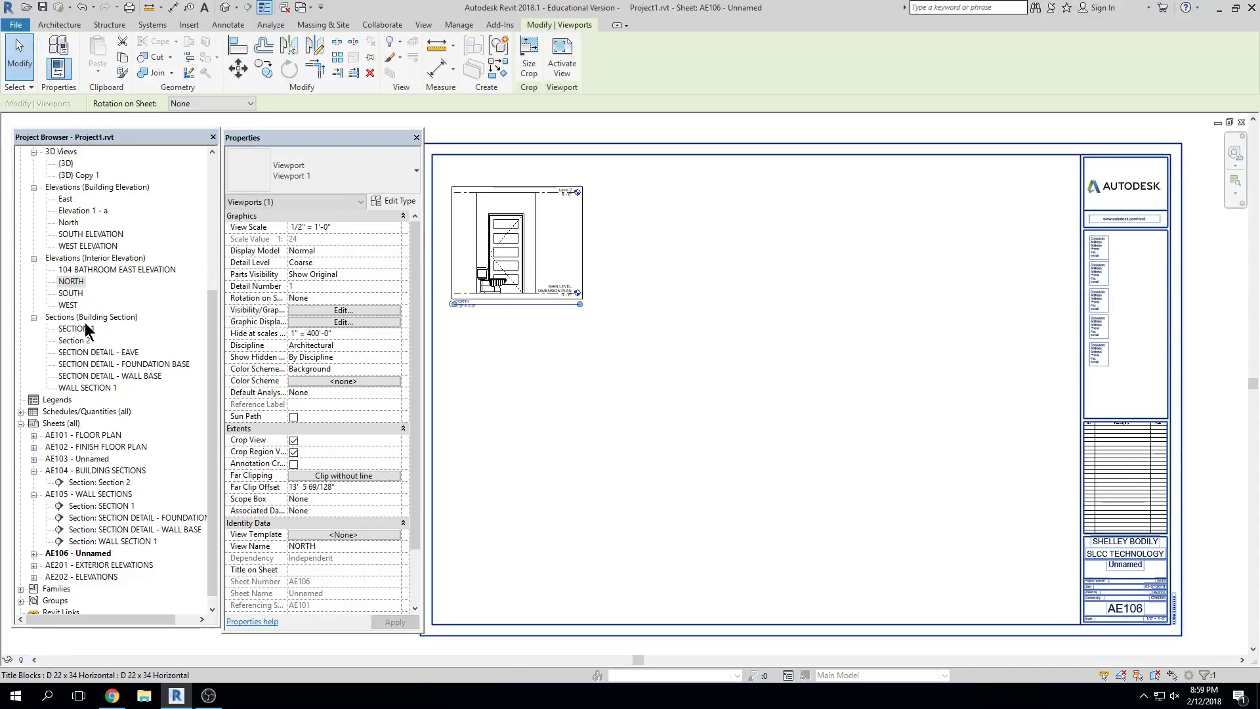
pyautogui.moveTo(81, 269); pyautogui.dragTo(658, 227)
pyautogui.click(685, 246)
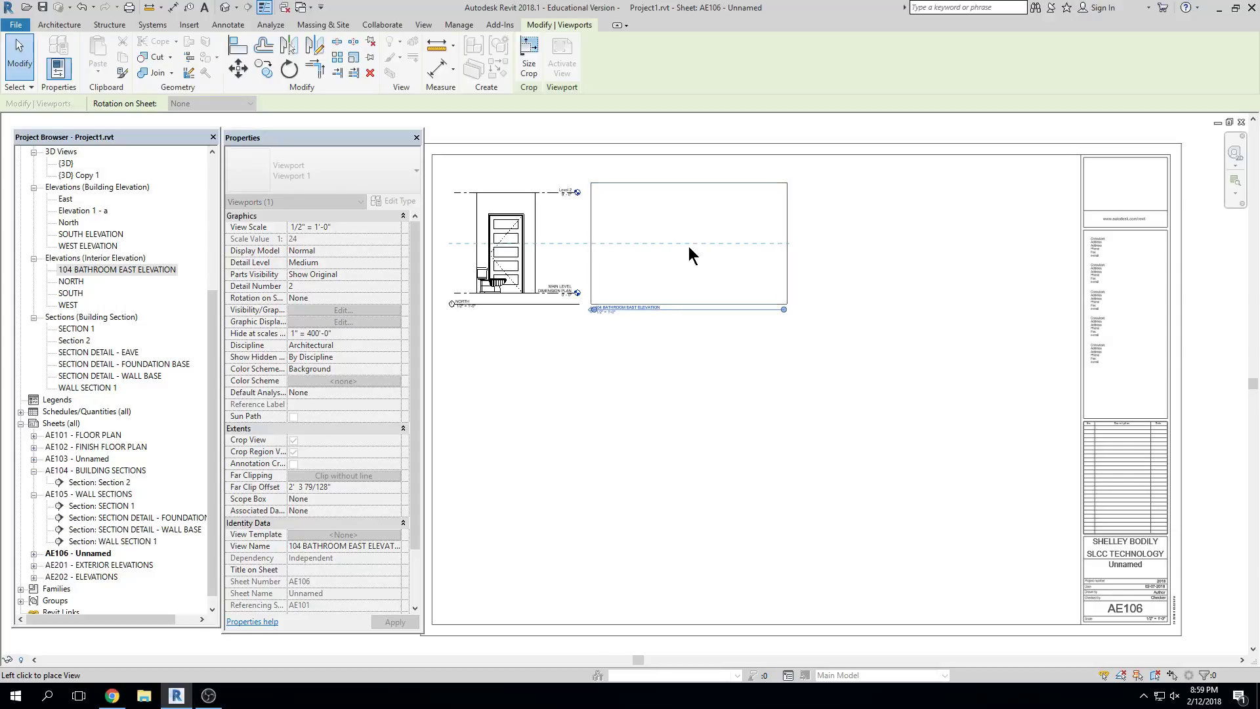
pyautogui.click(687, 246)
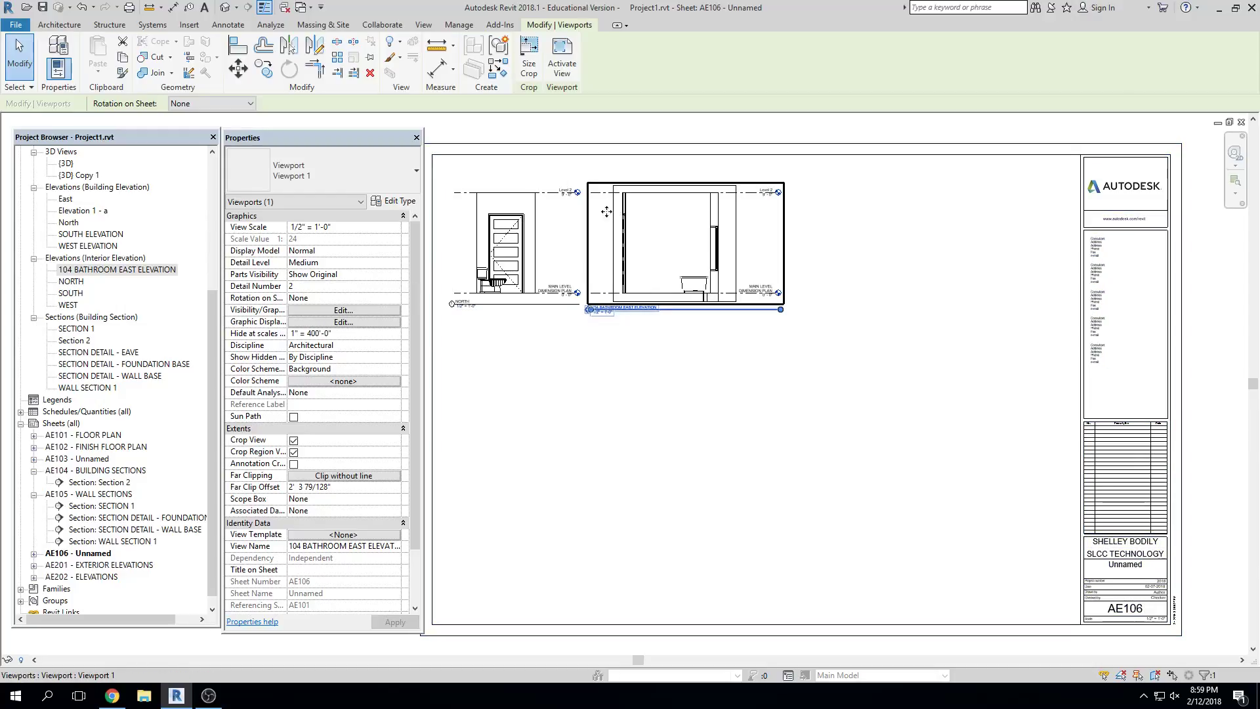
# Place the SOUTH elevation at the right end of the sheet's upper row and the WEST elevation below NORTH
pyautogui.doubleClick(71, 293)
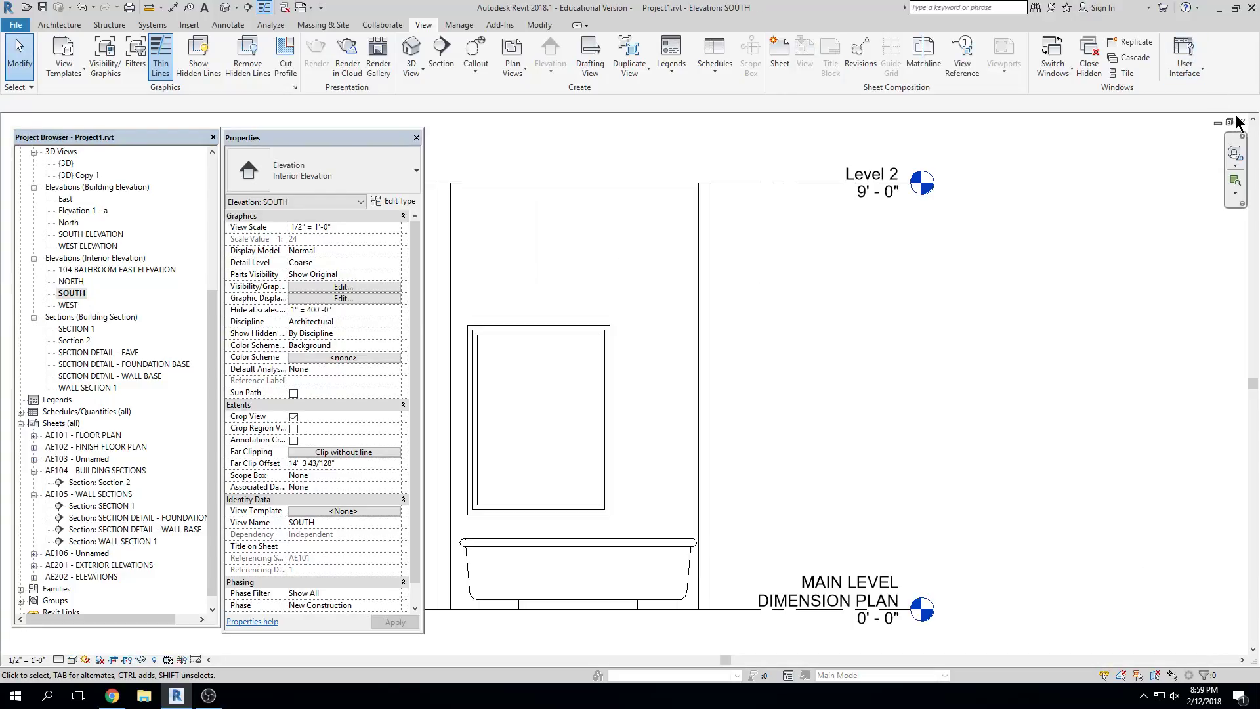
pyautogui.click(1241, 121)
pyautogui.click(71, 292)
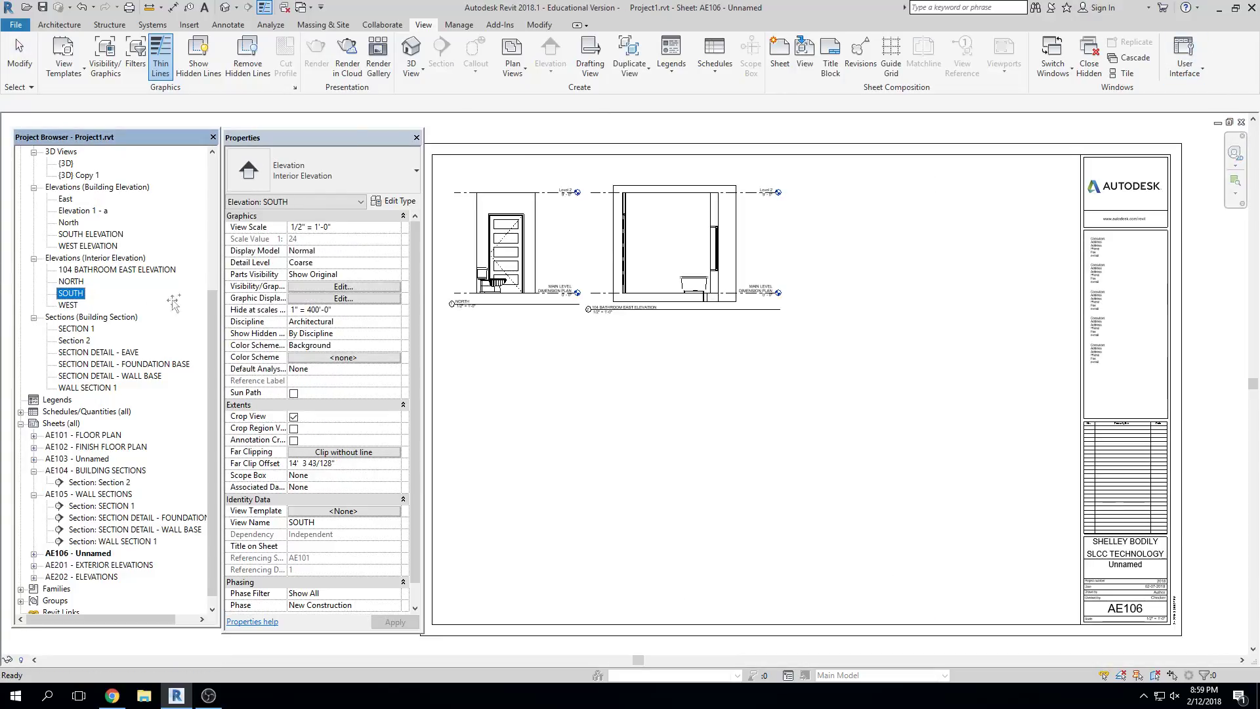
pyautogui.click(864, 236)
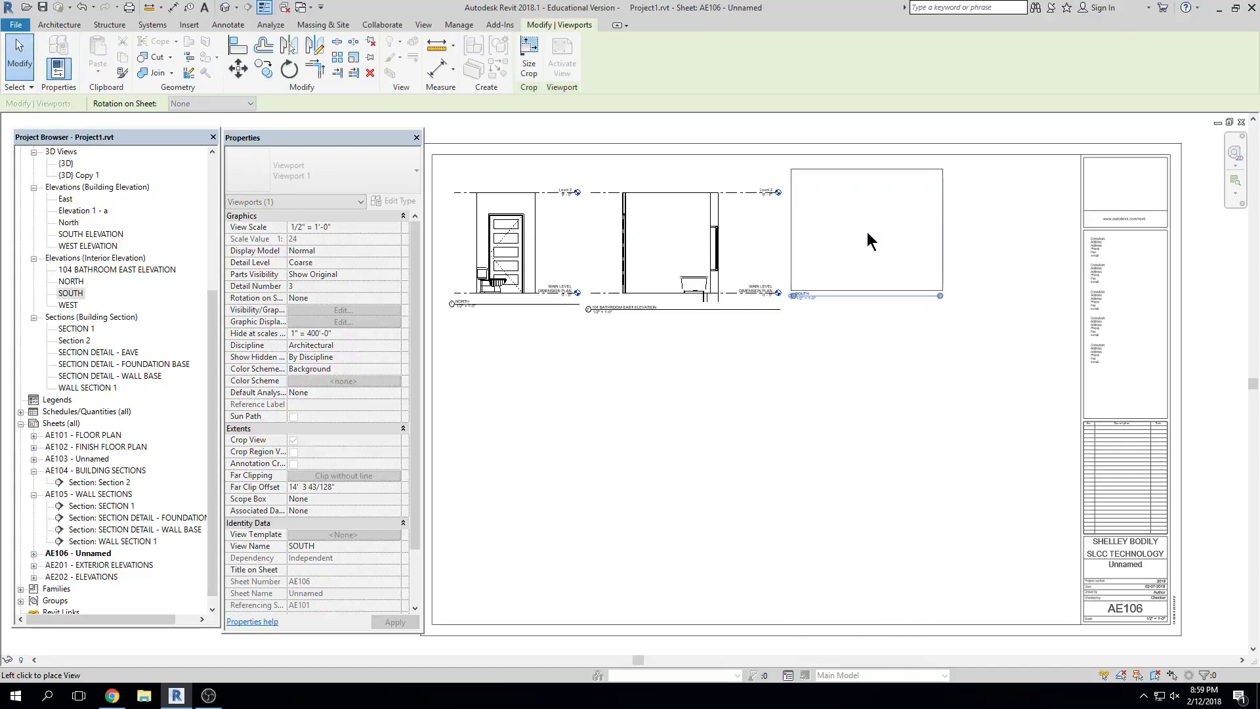
pyautogui.click(68, 305)
pyautogui.moveTo(281, 311); pyautogui.dragTo(1014, 223)
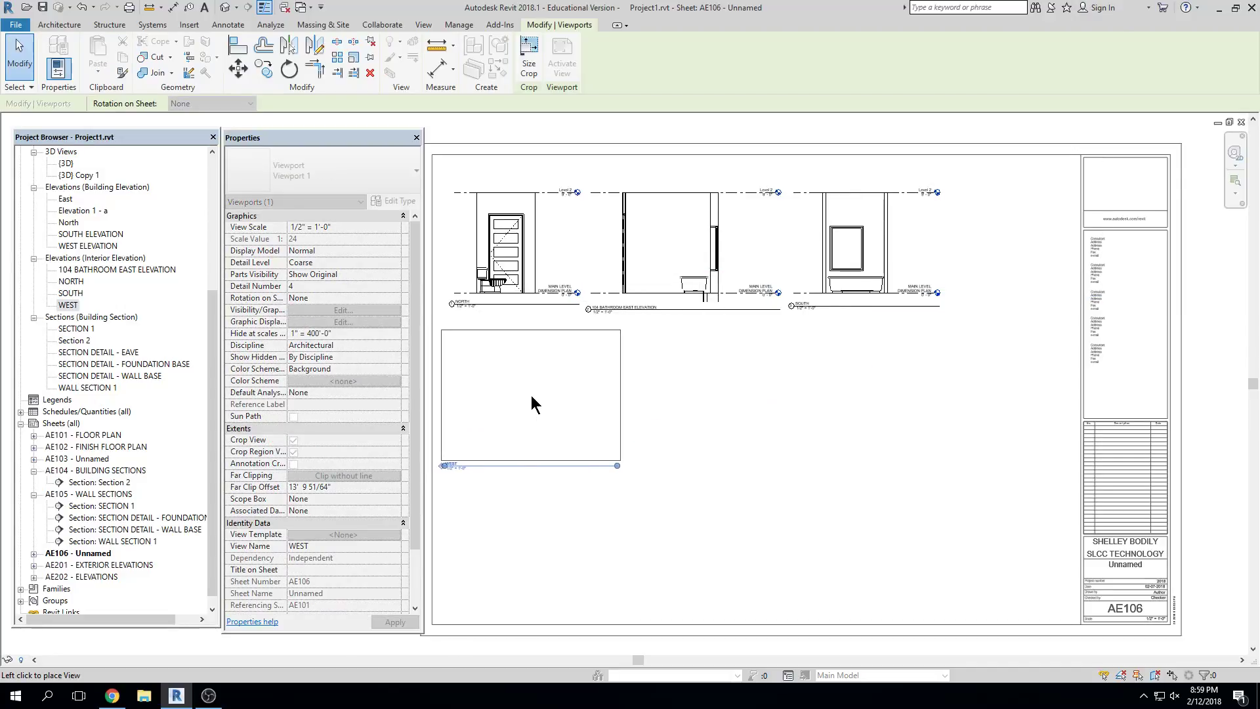
pyautogui.click(530, 395)
# Move the NORTH elevation's view title down in line with the east elevation's title
pyautogui.scroll(5, 807, 407)
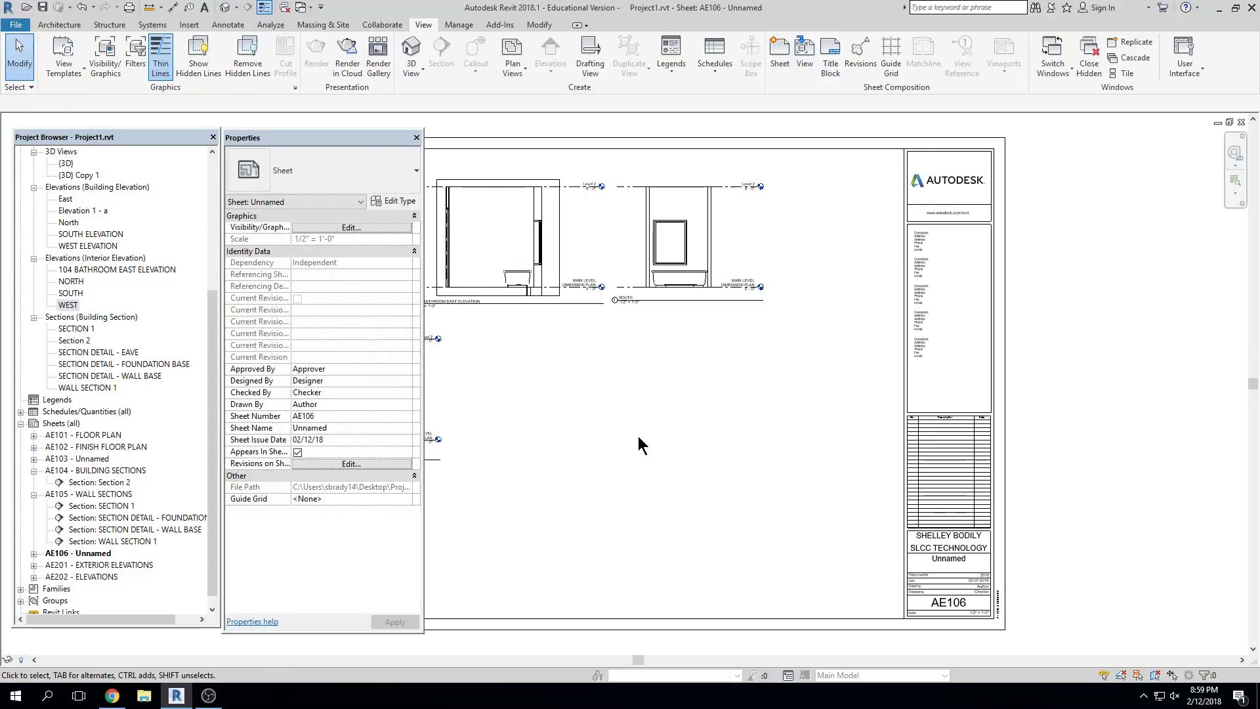
pyautogui.click(583, 288)
pyautogui.doubleClick(552, 274)
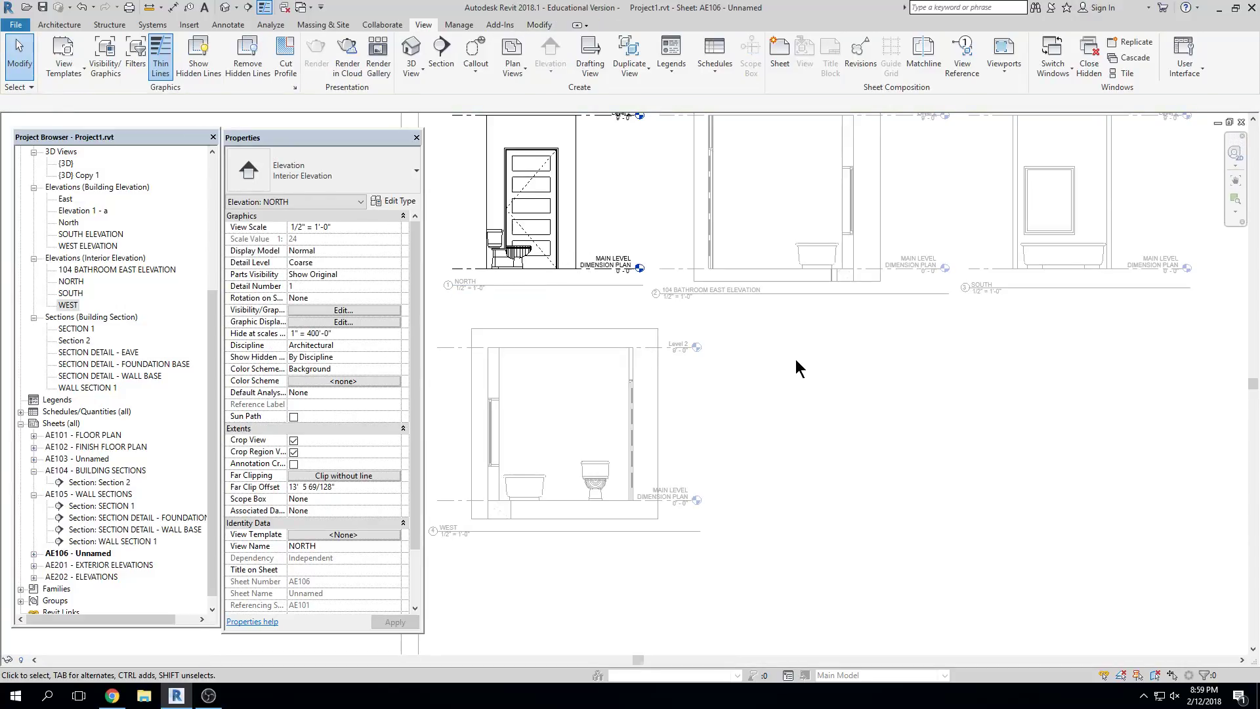
pyautogui.doubleClick(801, 369)
pyautogui.click(579, 287)
pyautogui.moveTo(573, 298); pyautogui.dragTo(573, 296)
pyautogui.click(860, 329)
# Lower the SOUTH elevation's view title so it lines up with the other titles in the upper row
pyautogui.moveTo(912, 336); pyautogui.dragTo(758, 347, button='middle')
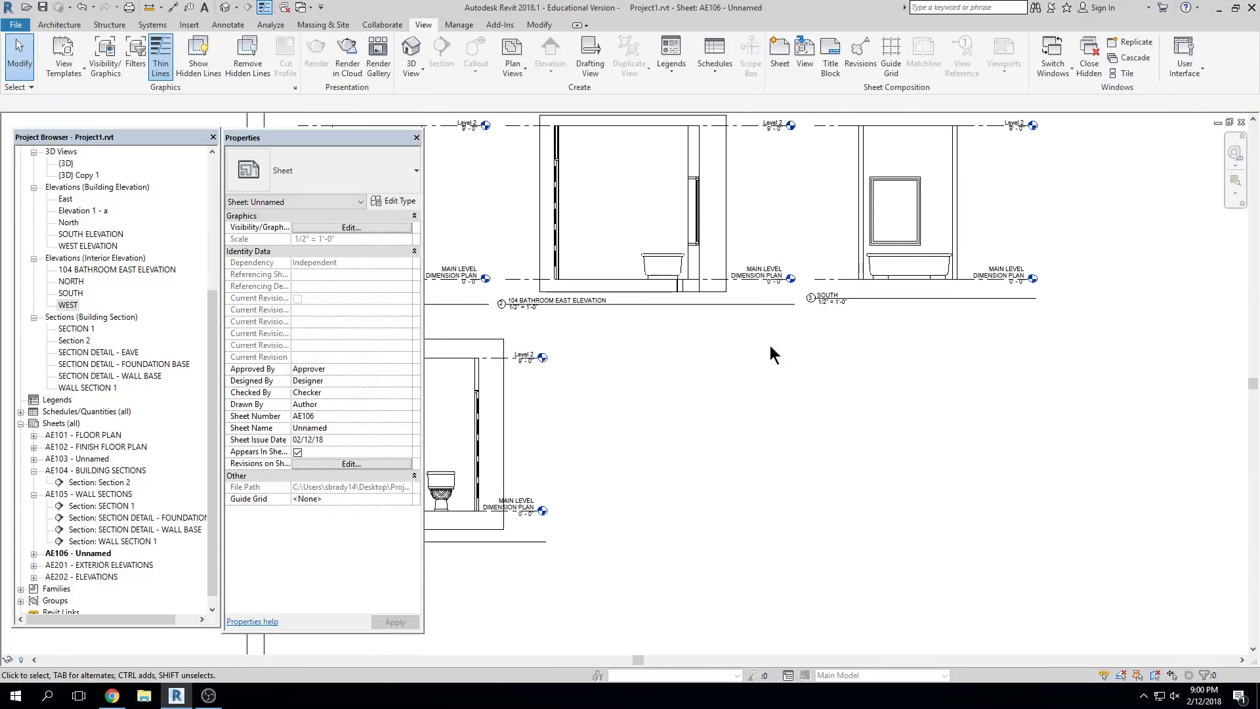
pyautogui.click(910, 302)
pyautogui.moveTo(911, 302); pyautogui.dragTo(918, 308)
pyautogui.click(917, 335)
# Move the WEST elevation's view title slightly farther below its view
pyautogui.scroll(-3, 911, 384)
pyautogui.moveTo(612, 501); pyautogui.dragTo(667, 479, button='middle')
pyautogui.scroll(2, 667, 479)
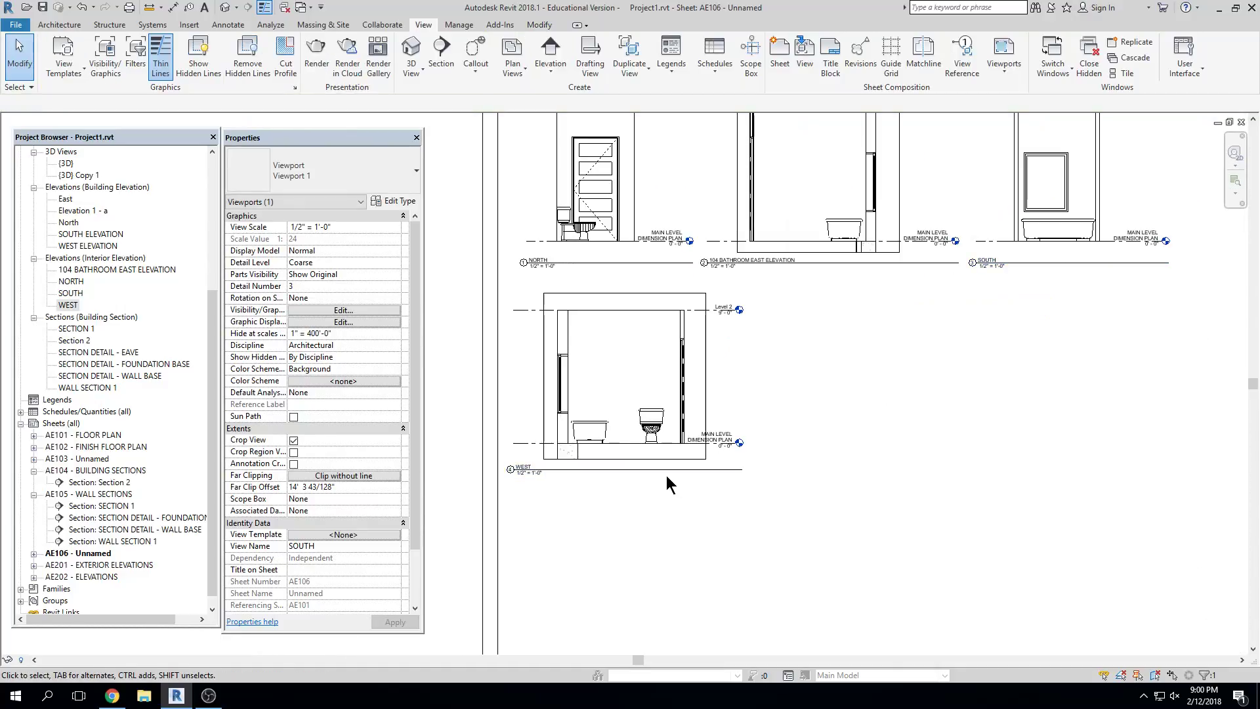
pyautogui.click(643, 470)
pyautogui.moveTo(643, 470); pyautogui.dragTo(641, 484)
pyautogui.click(853, 480)
pyautogui.scroll(-4, 853, 479)
pyautogui.moveTo(933, 463); pyautogui.dragTo(943, 474, button='middle')
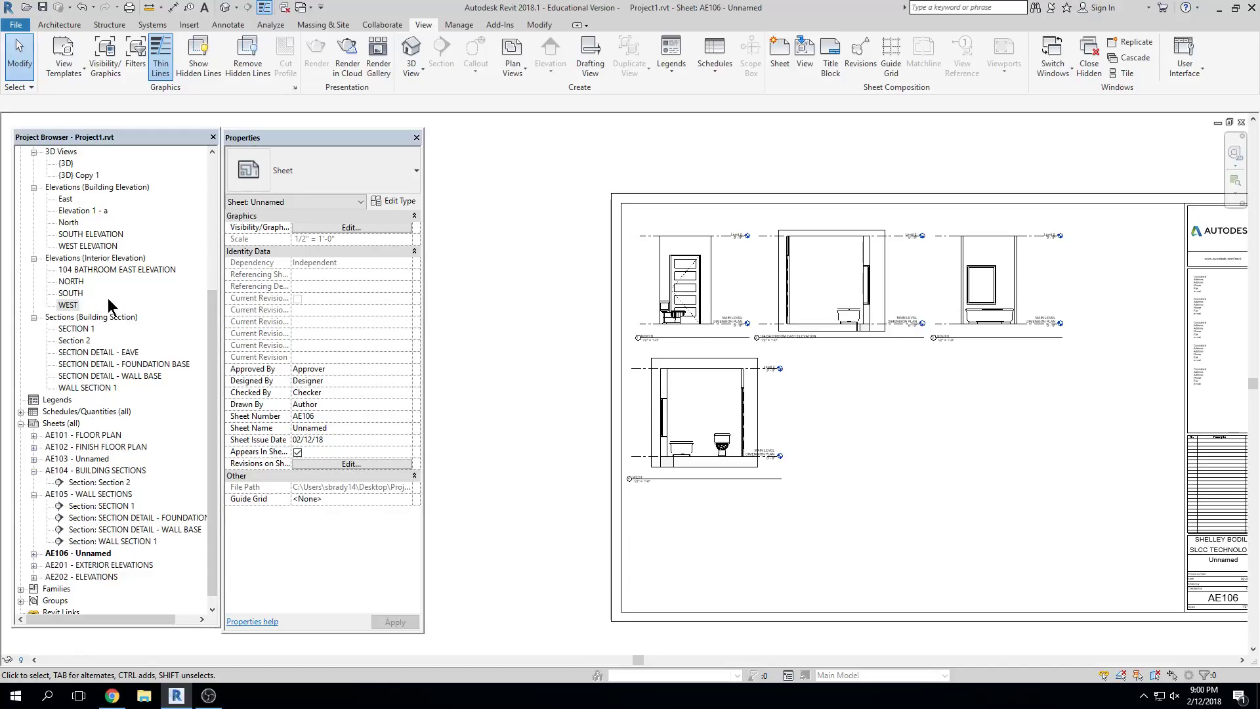
# Reopen the ENLGD BATHROOM plan and check the sheet and detail numbers on its elevation mark
pyautogui.moveTo(212, 328); pyautogui.dragTo(212, 187)
pyautogui.click(108, 210)
pyautogui.doubleClick(109, 210)
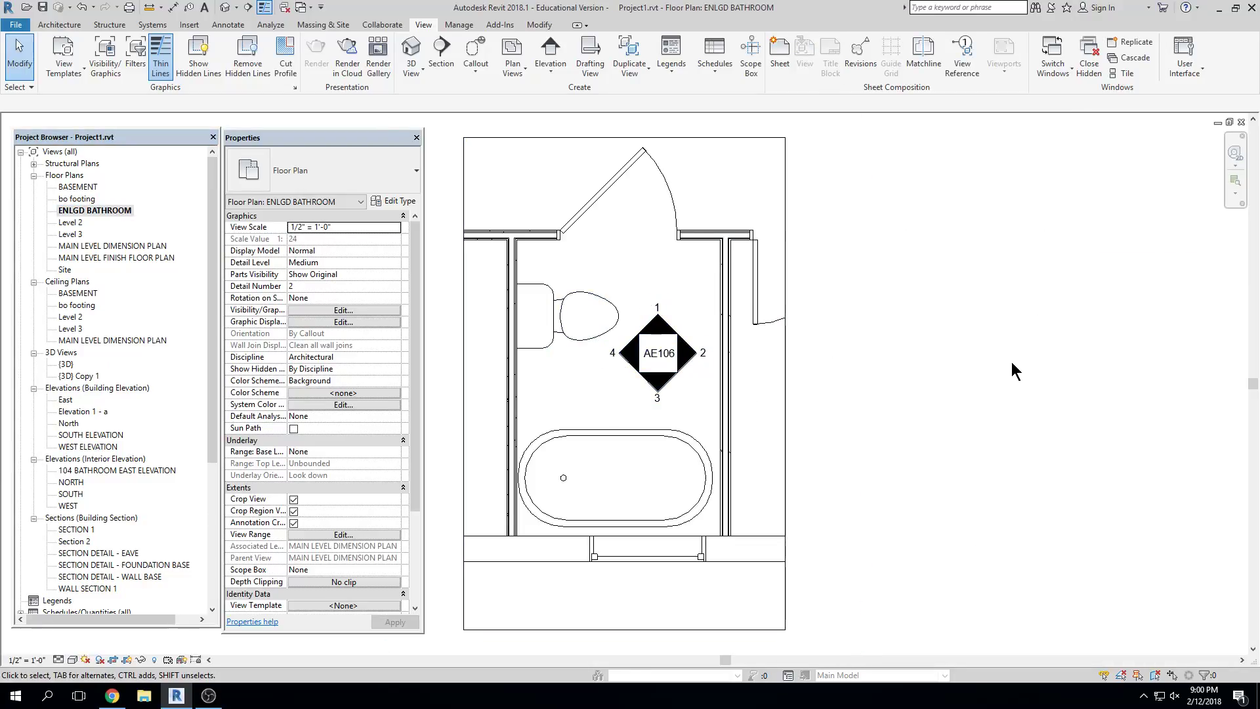
pyautogui.scroll(-2, 944, 376)
pyautogui.scroll(2, 947, 377)
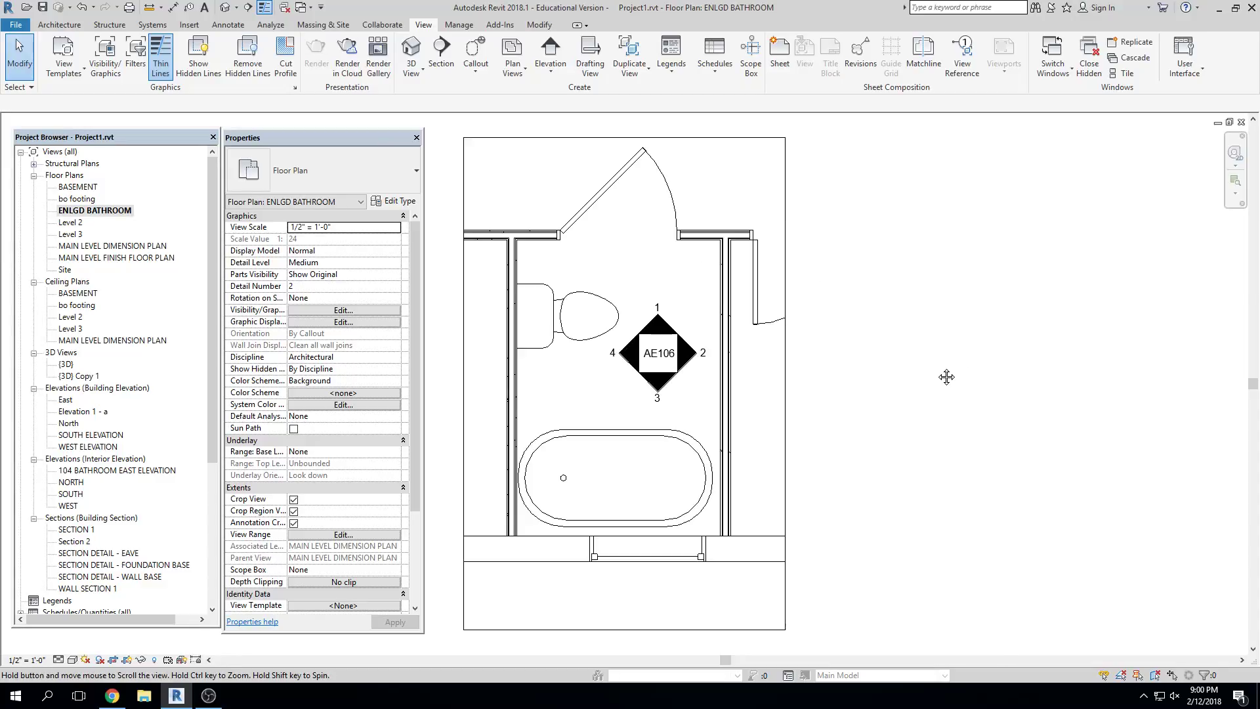
pyautogui.moveTo(947, 376); pyautogui.dragTo(1087, 381, button='middle')
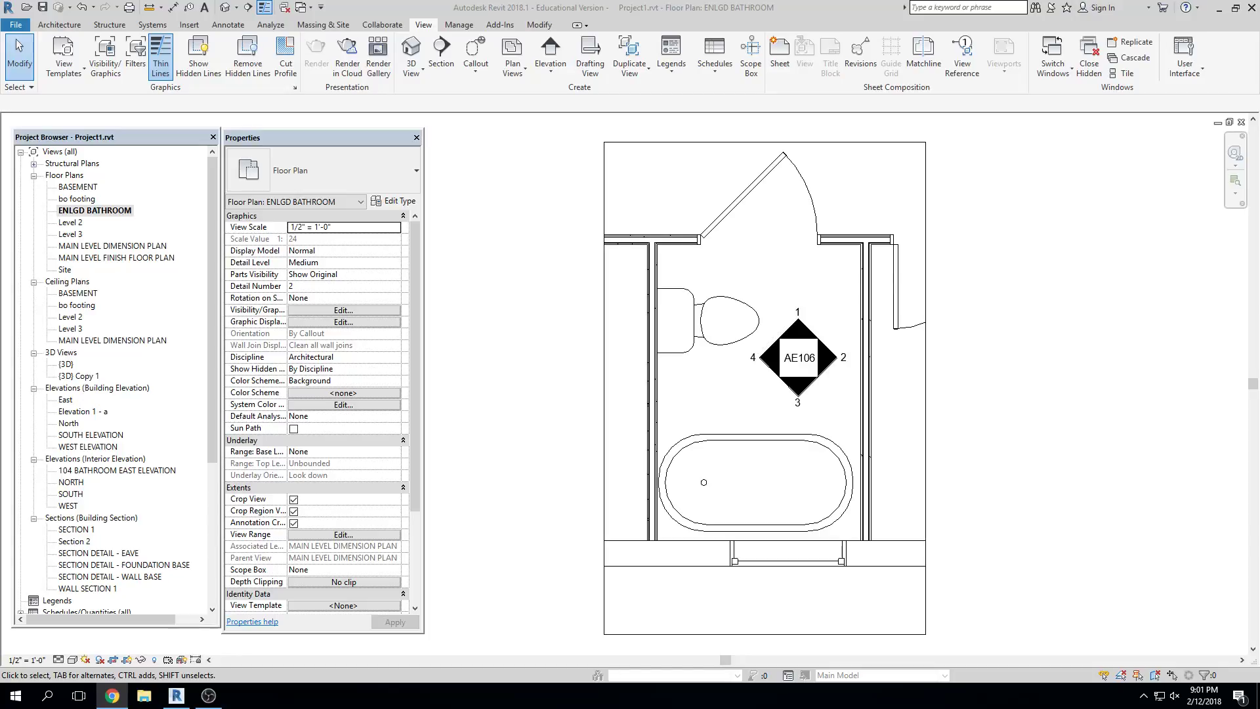
pyautogui.scroll(-2, 924, 182)
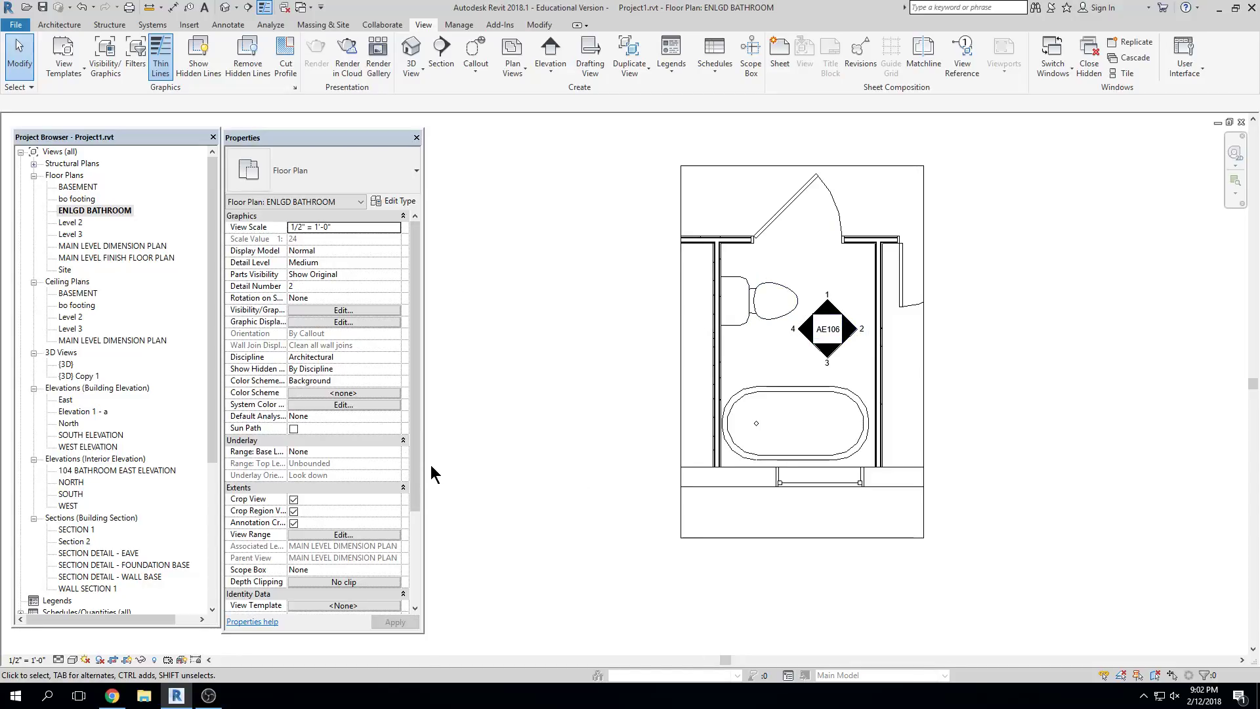
# Examine the Architectural Plan view template's parameters for the bathroom plan without assigning it
pyautogui.moveTo(416, 470); pyautogui.dragTo(419, 535)
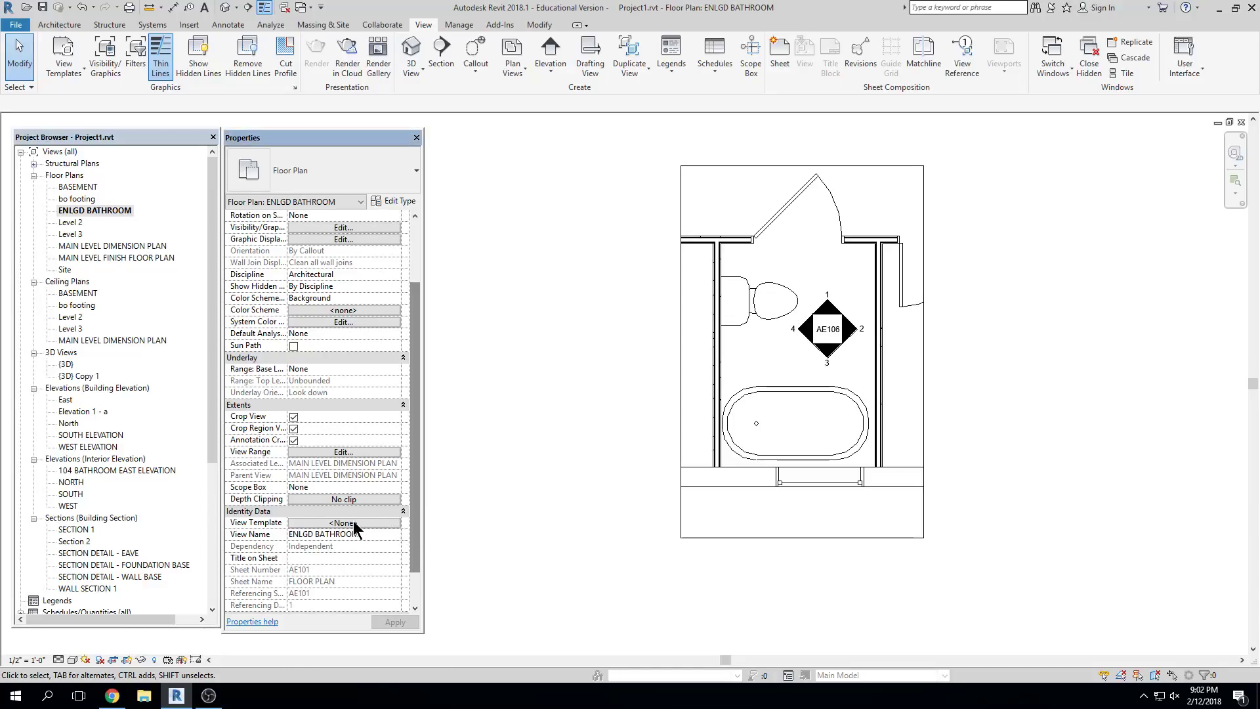
pyautogui.click(339, 523)
pyautogui.moveTo(410, 247); pyautogui.dragTo(524, 241)
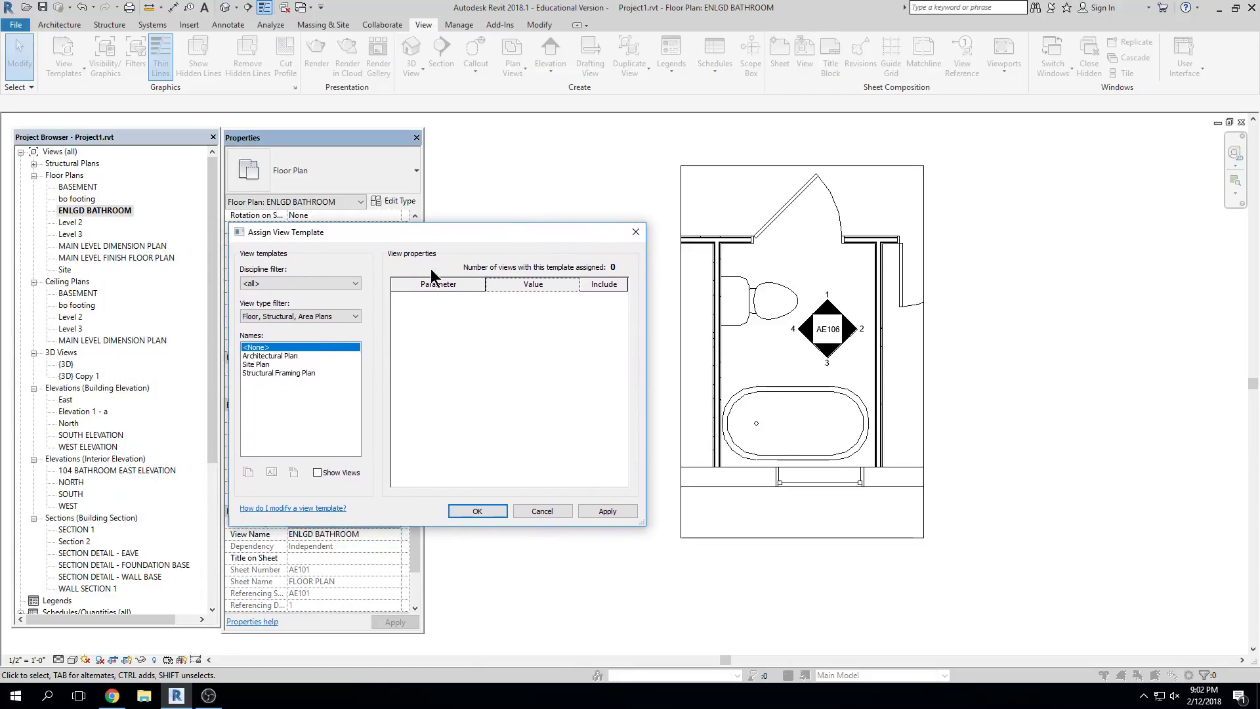
pyautogui.click(286, 358)
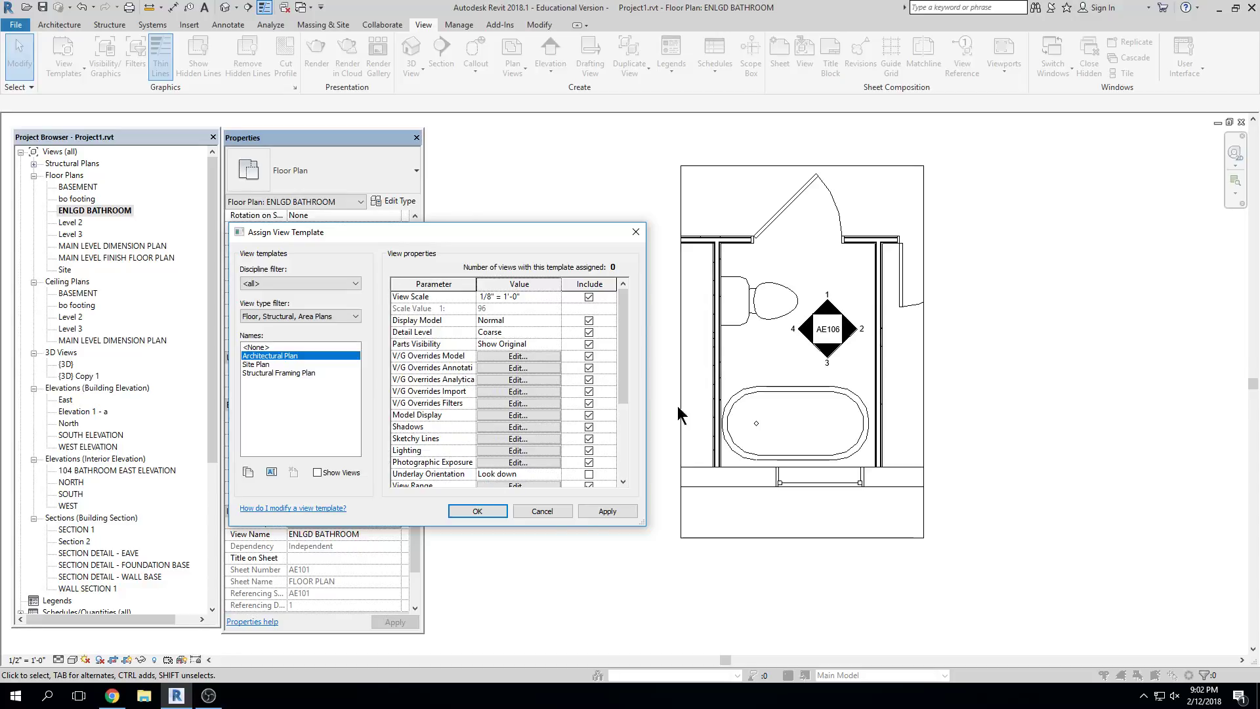
pyautogui.click(542, 511)
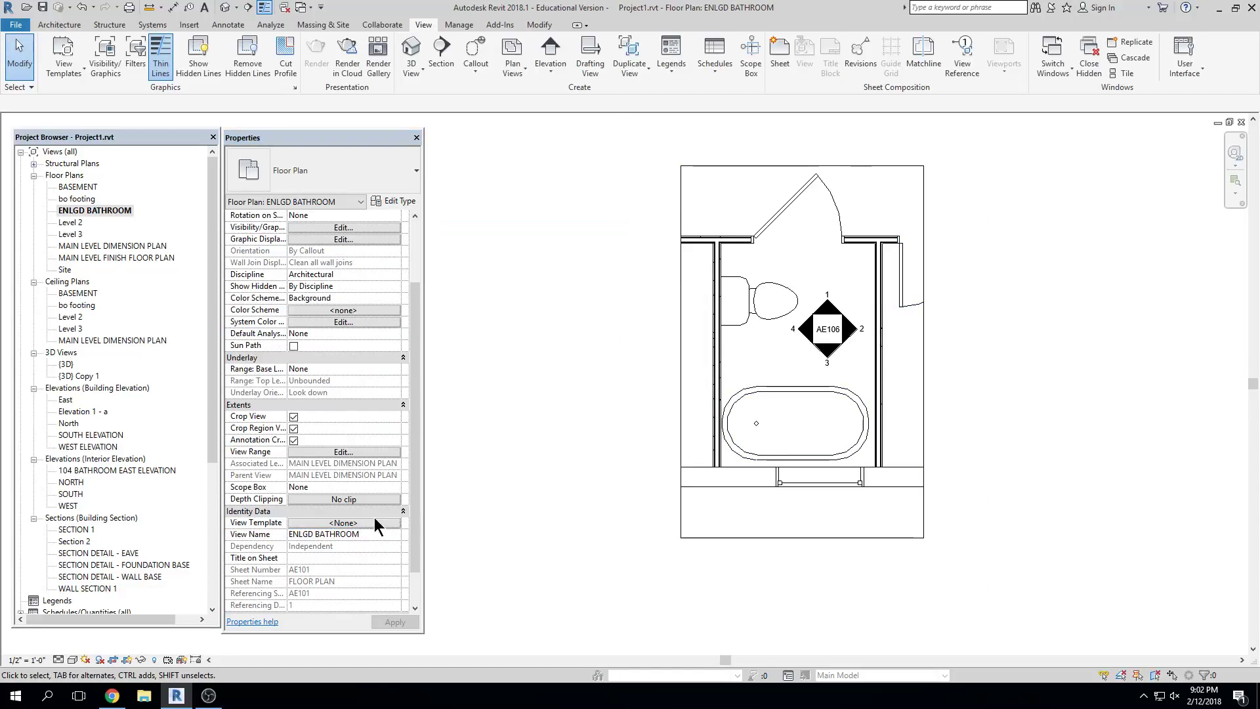
# Try assigning the Architectural Plan view template to the bathroom plan and inspect its visibility and graphic overrides
pyautogui.click(348, 524)
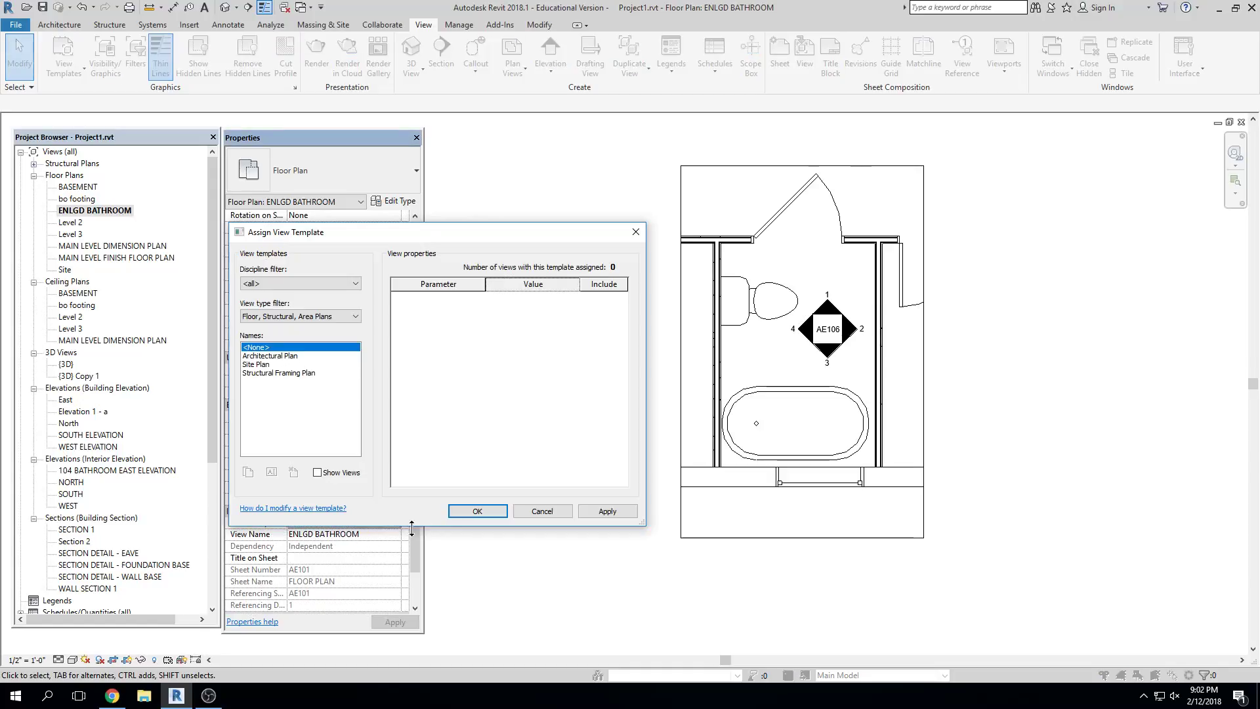
pyautogui.click(259, 356)
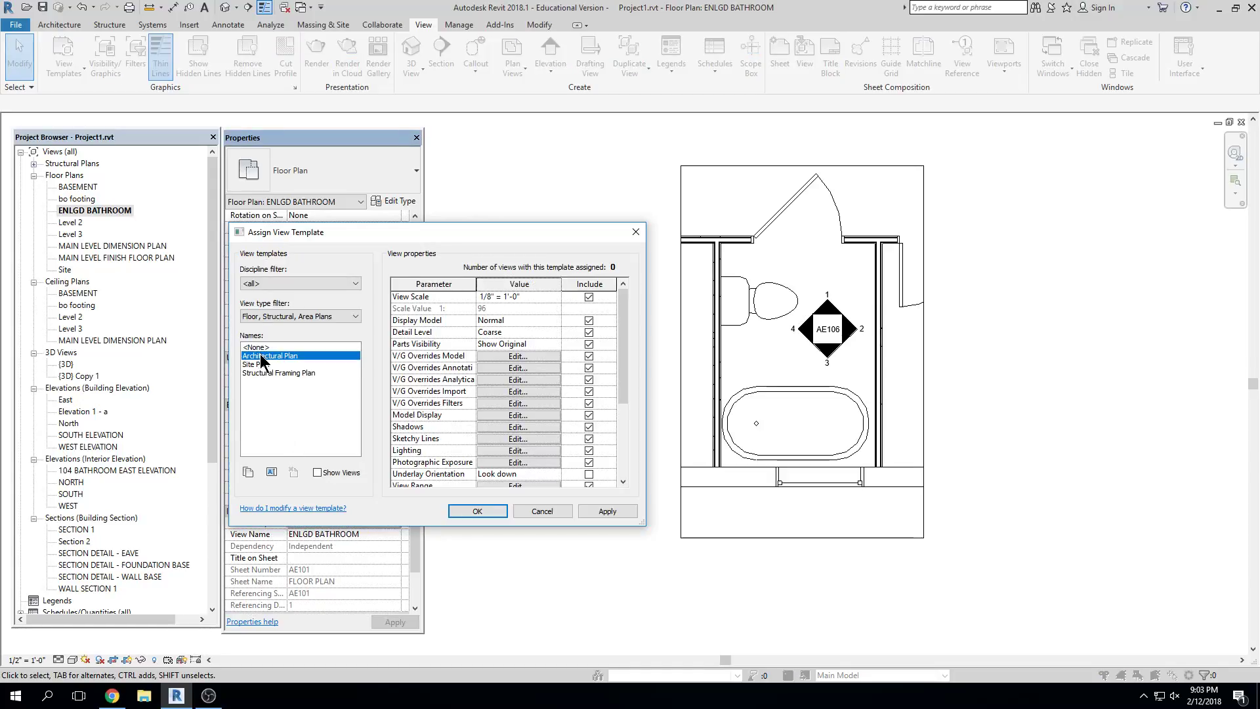
pyautogui.click(478, 511)
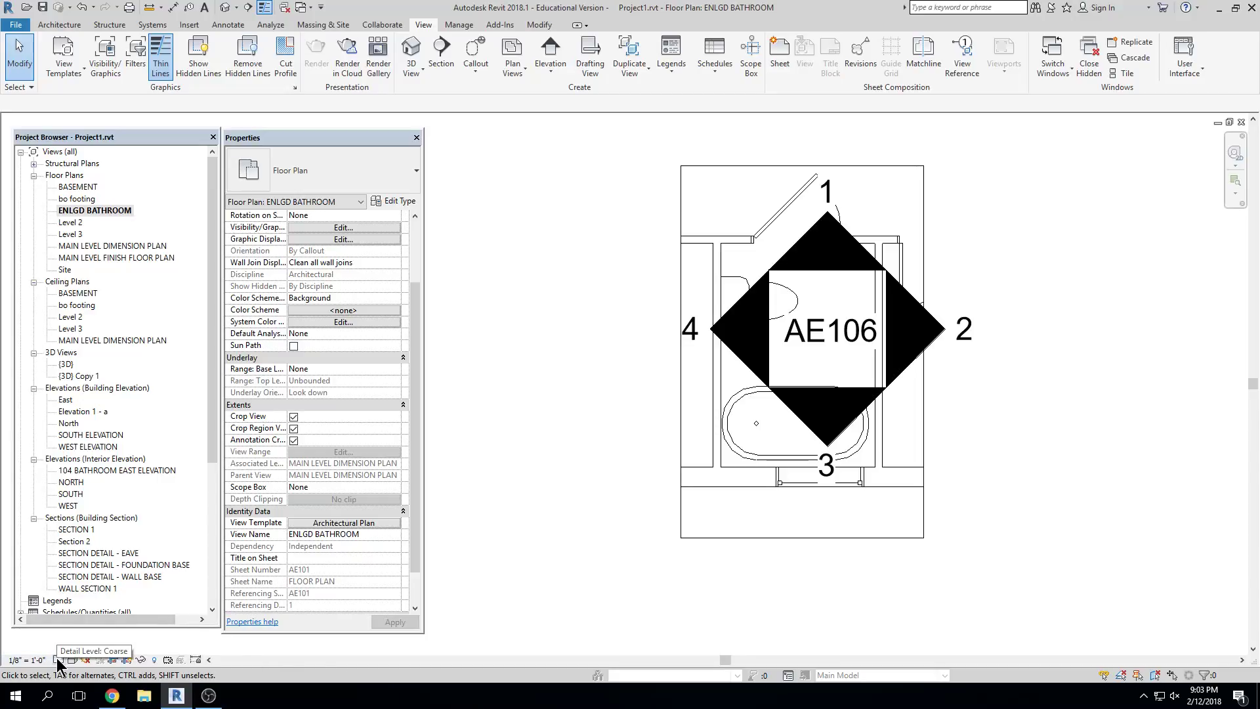
pyautogui.press('v')
pyautogui.press('v')
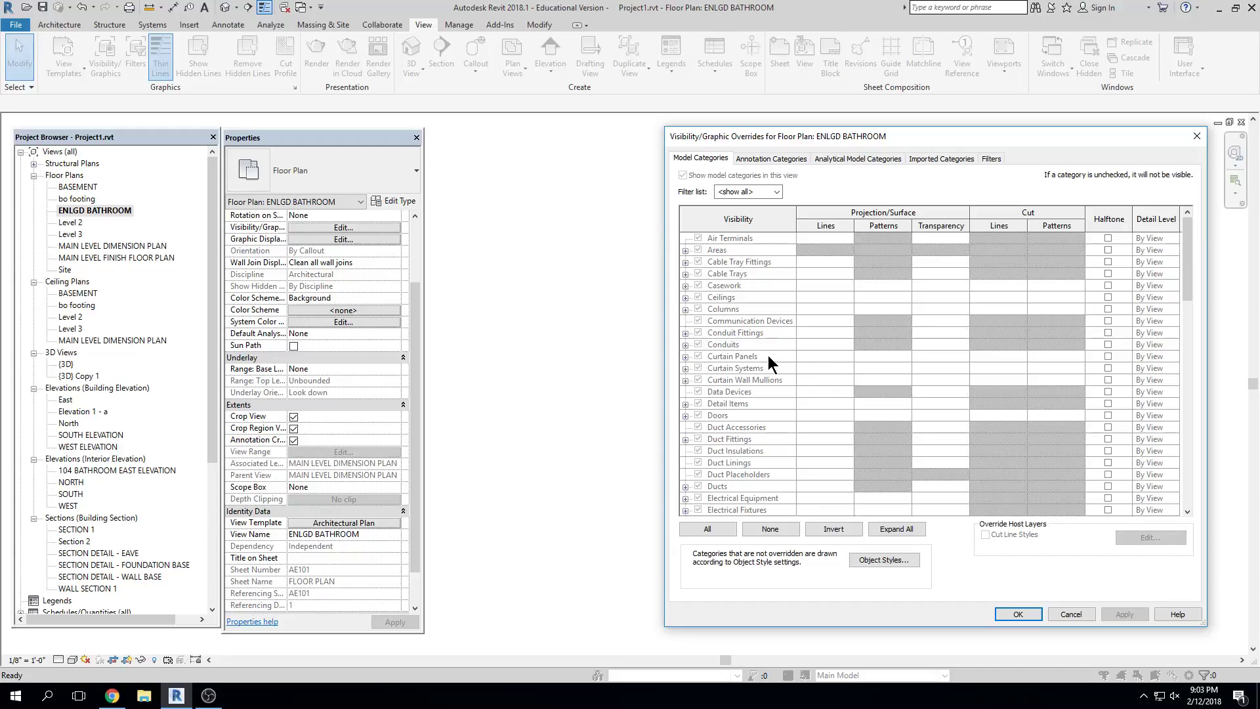
pyautogui.press('Escape')
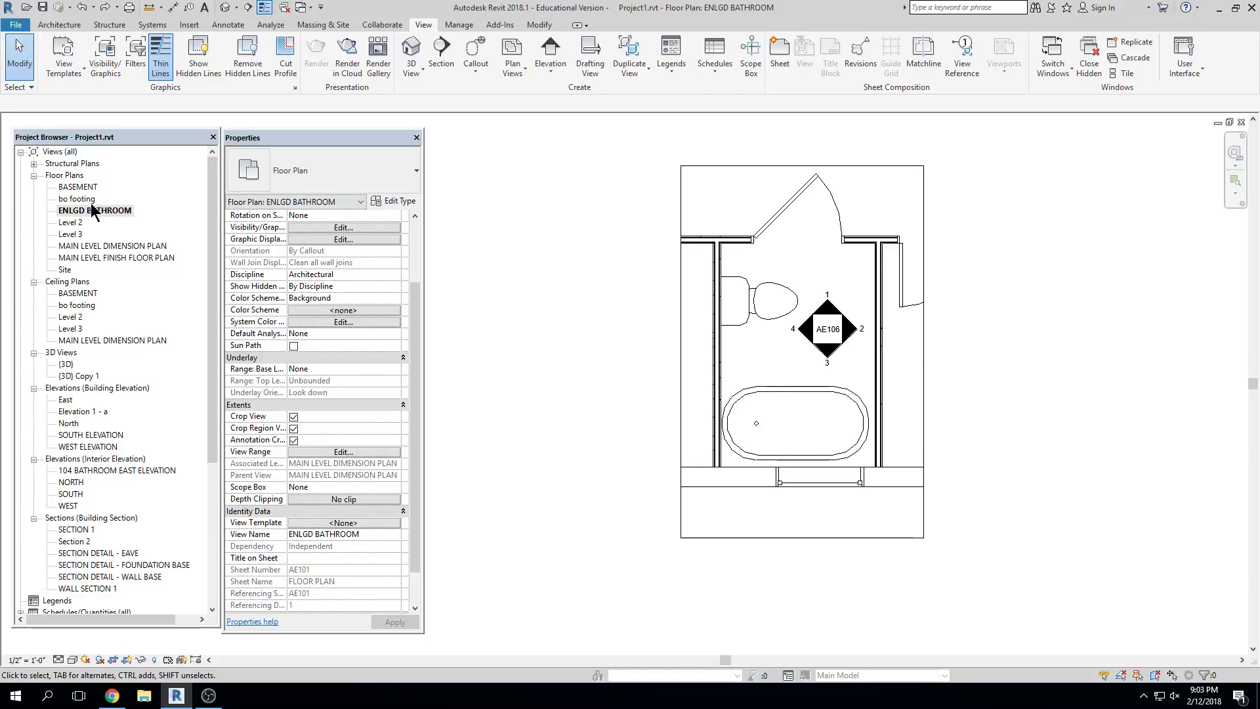
# Open the MAIN LEVEL DIMENSION PLAN and assign it the Architectural Plan view template
pyautogui.doubleClick(111, 246)
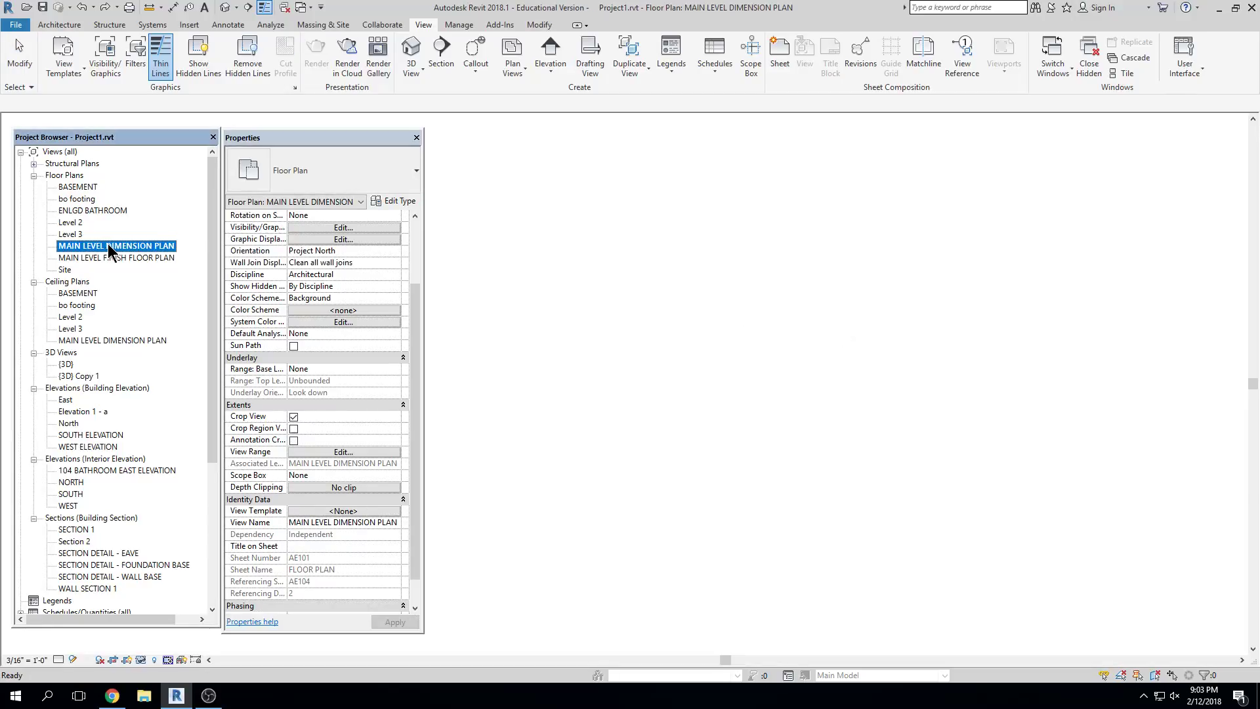
pyautogui.moveTo(1044, 308); pyautogui.dragTo(1064, 316, button='middle')
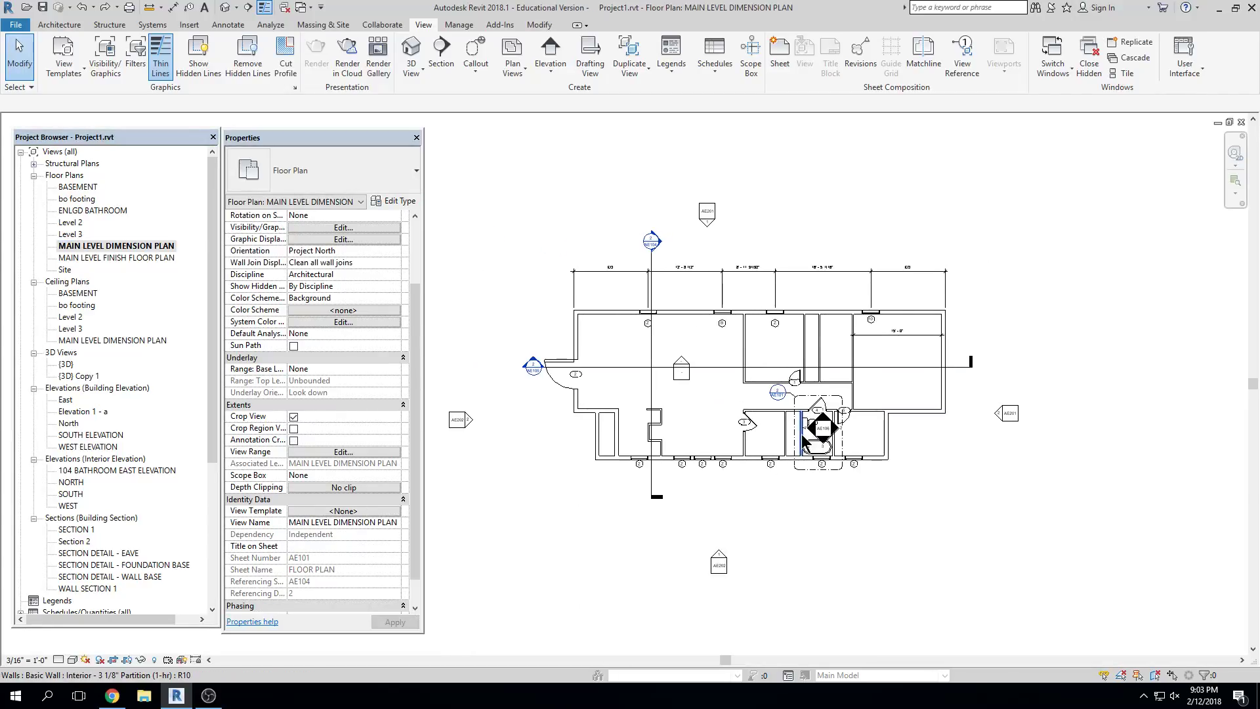
pyautogui.scroll(5, 810, 431)
pyautogui.scroll(-4, 875, 475)
pyautogui.scroll(-2, 853, 482)
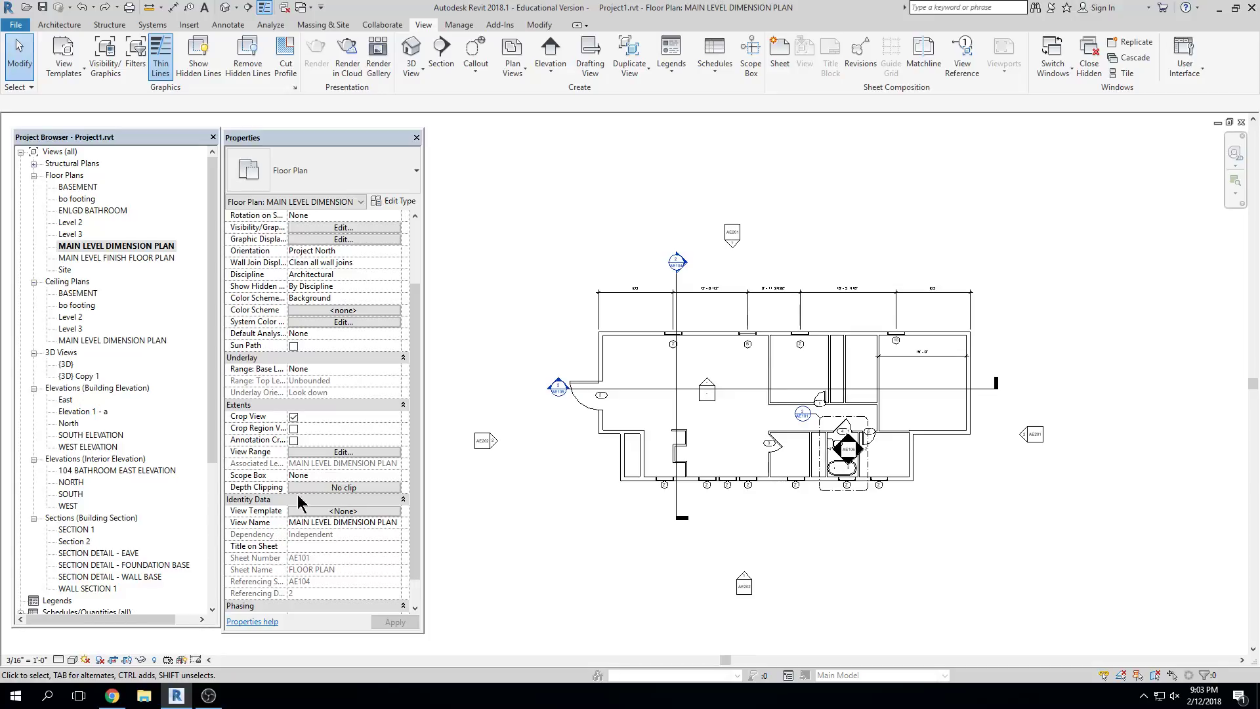
pyautogui.click(338, 512)
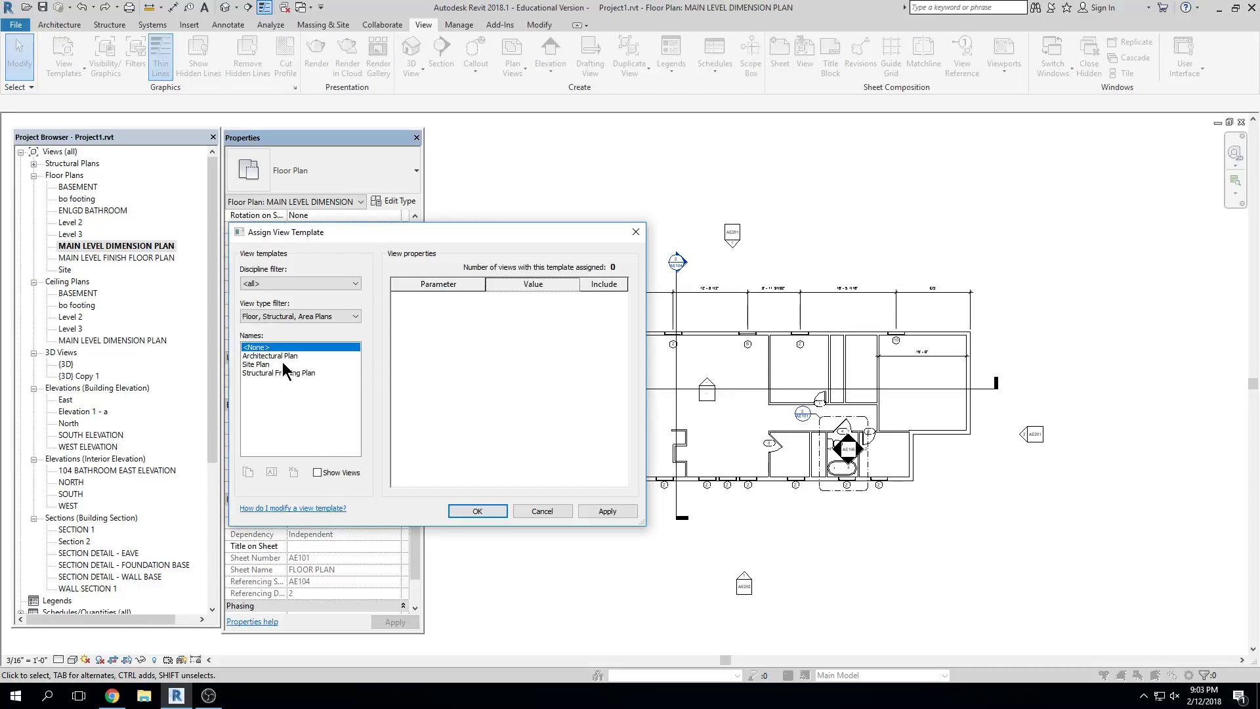
pyautogui.click(284, 356)
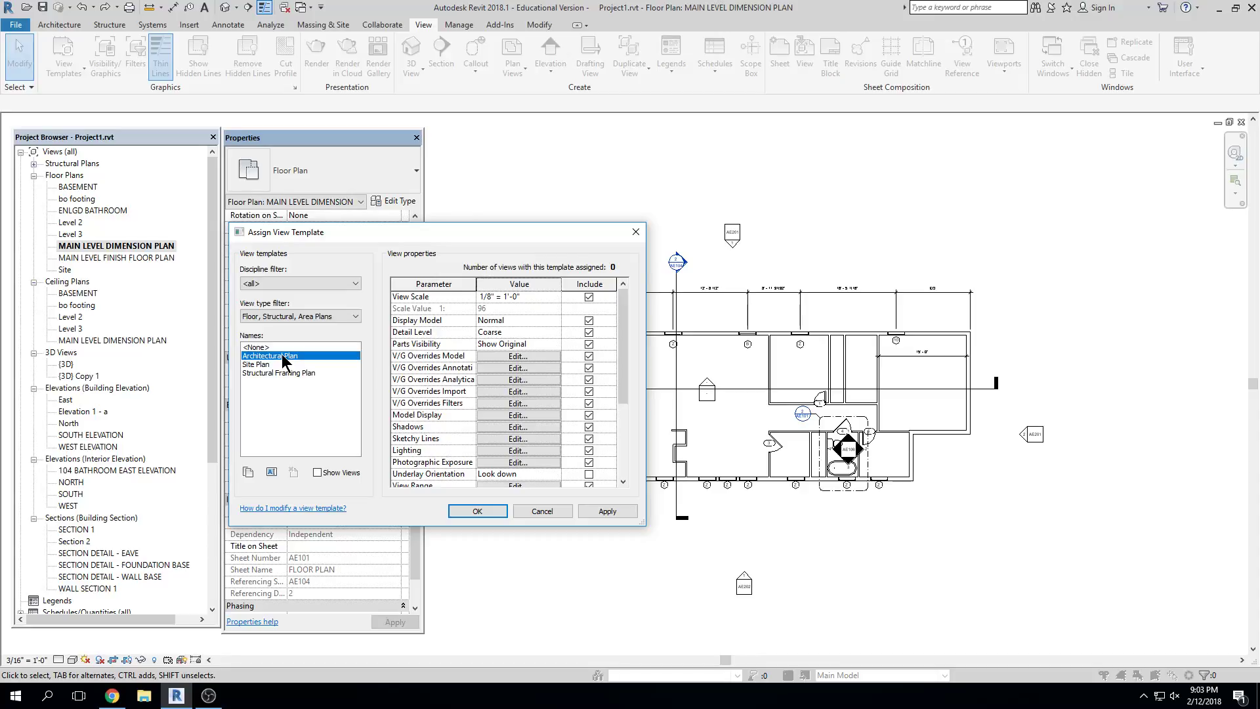
pyautogui.click(463, 511)
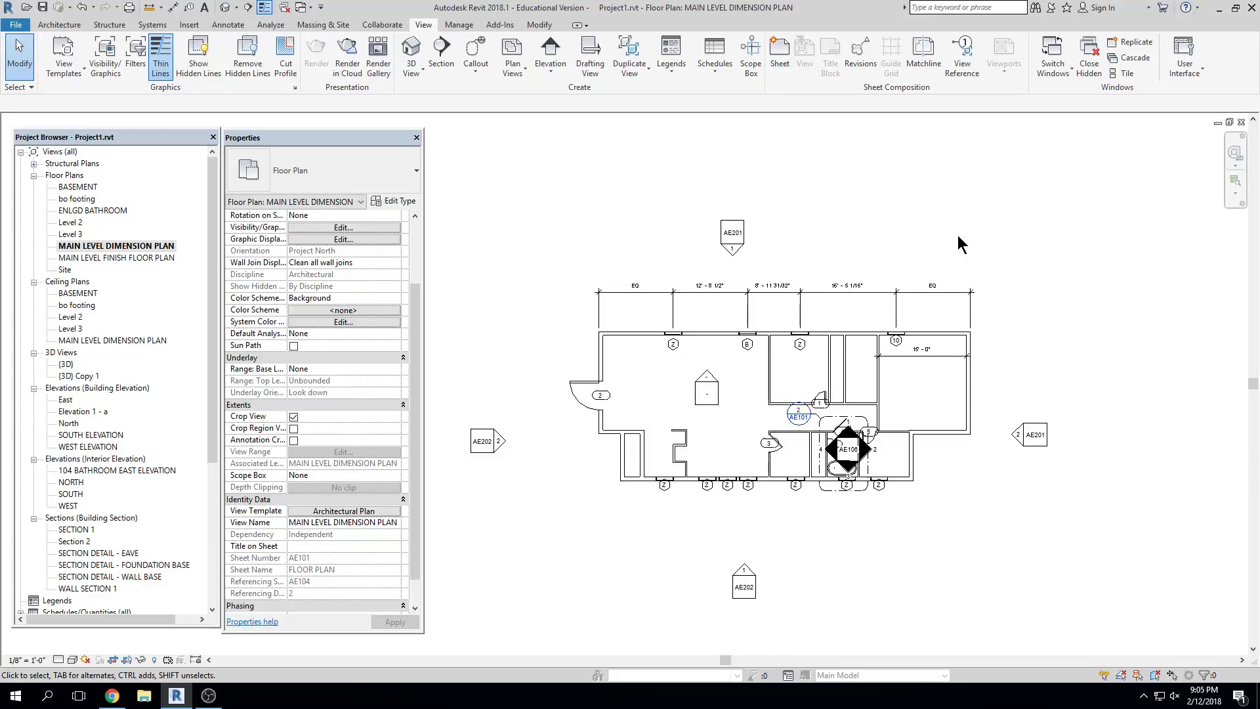
# Undo the view template assignment on the MAIN LEVEL DIMENSION PLAN and check the East elevation's view template property before closing that elevation
pyautogui.hotkey('ctrl', 'z')
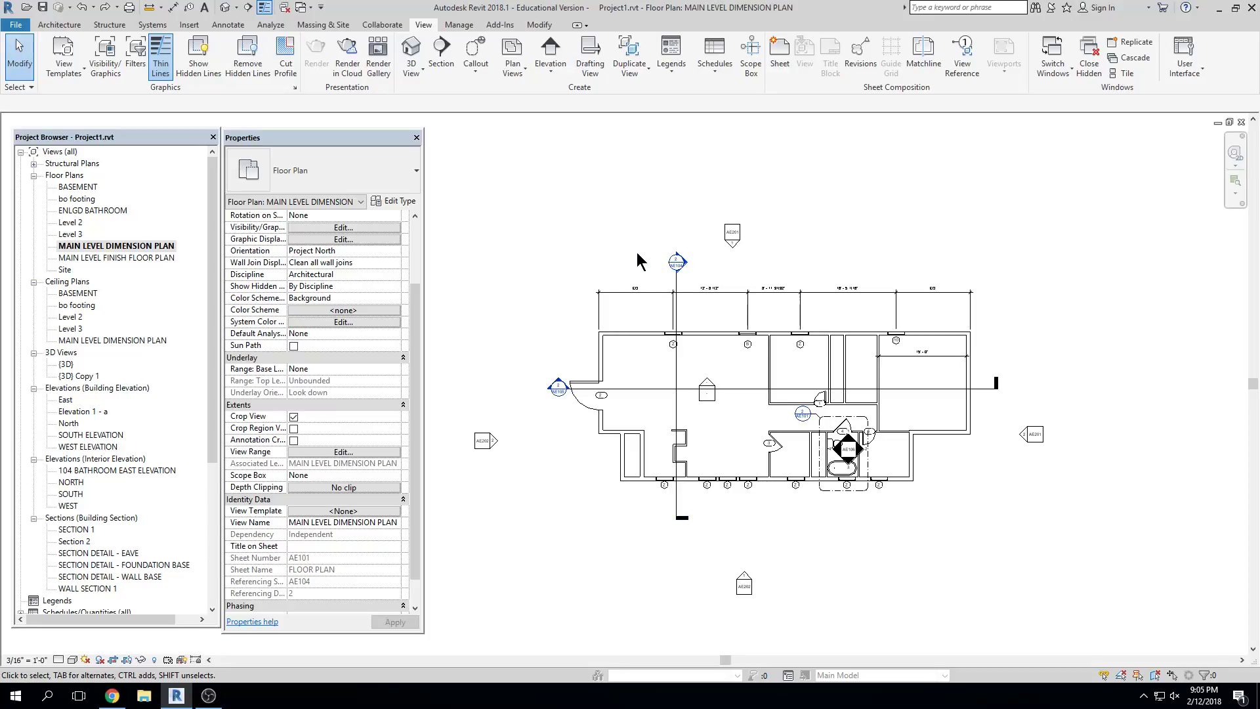
pyautogui.click(66, 400)
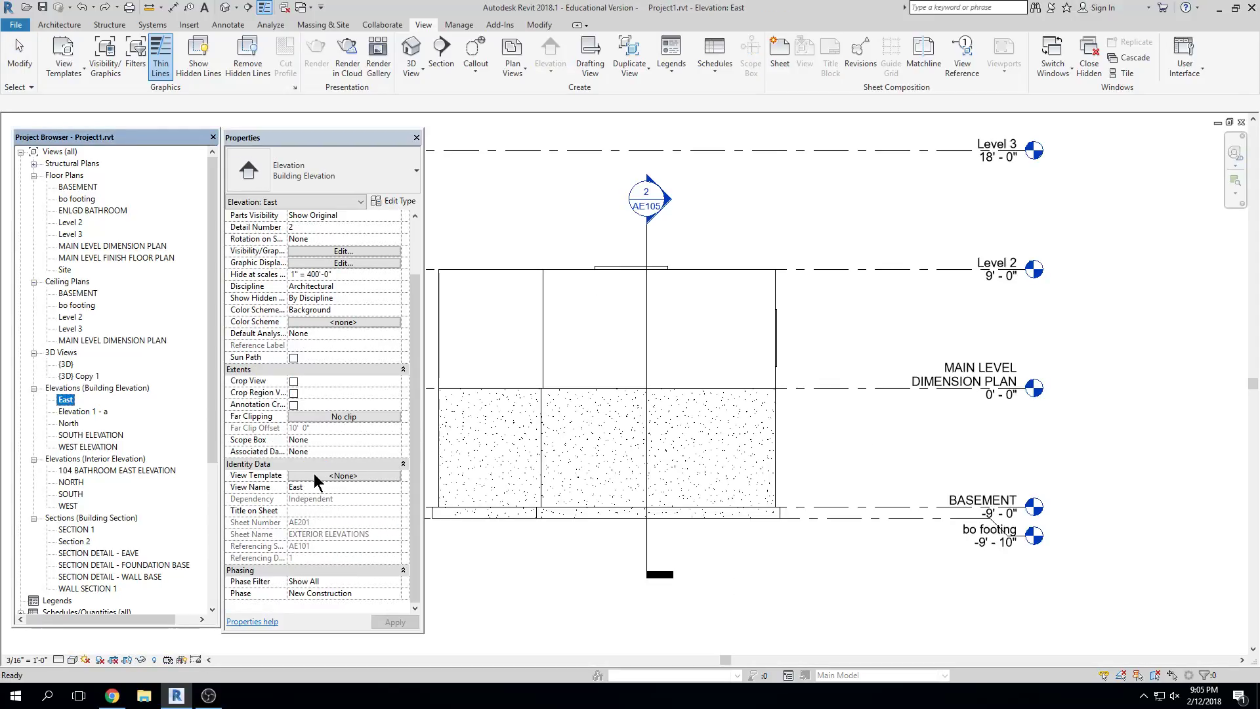
pyautogui.click(1241, 124)
pyautogui.click(1242, 124)
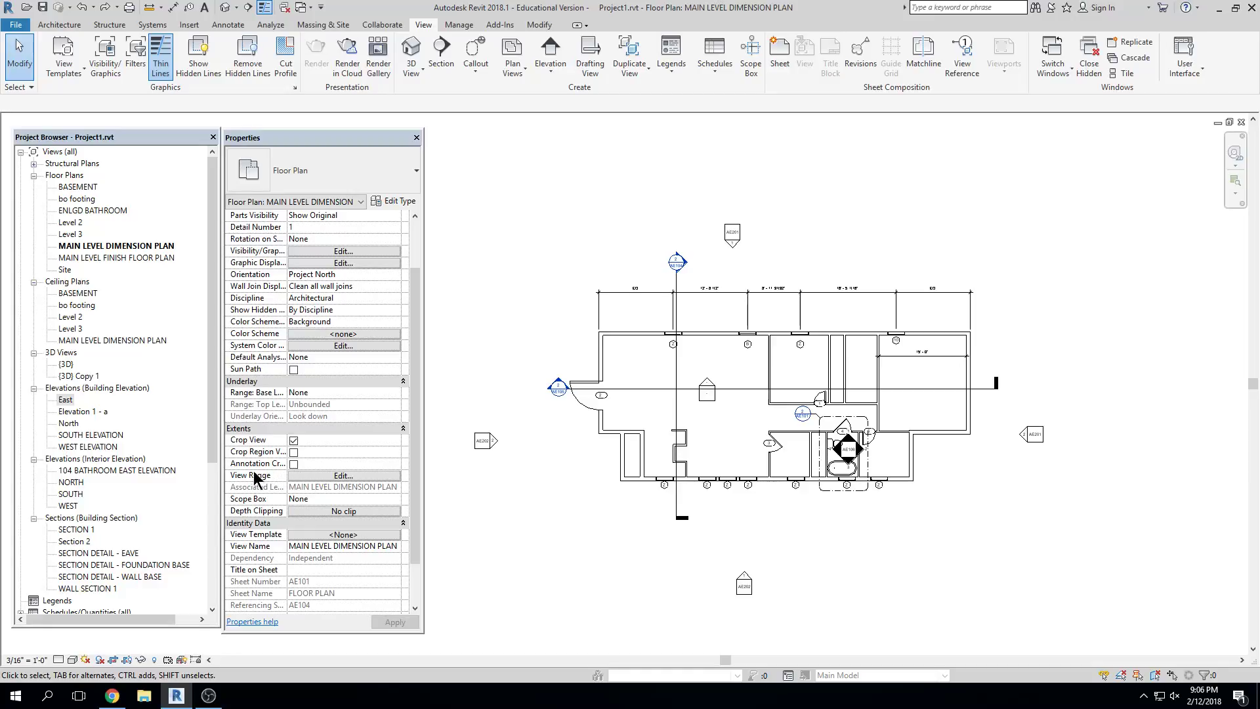
# Examine the main level plan's View Range offsets alongside the expanded sample view range diagram, leaving the settings as they are
pyautogui.click(342, 476)
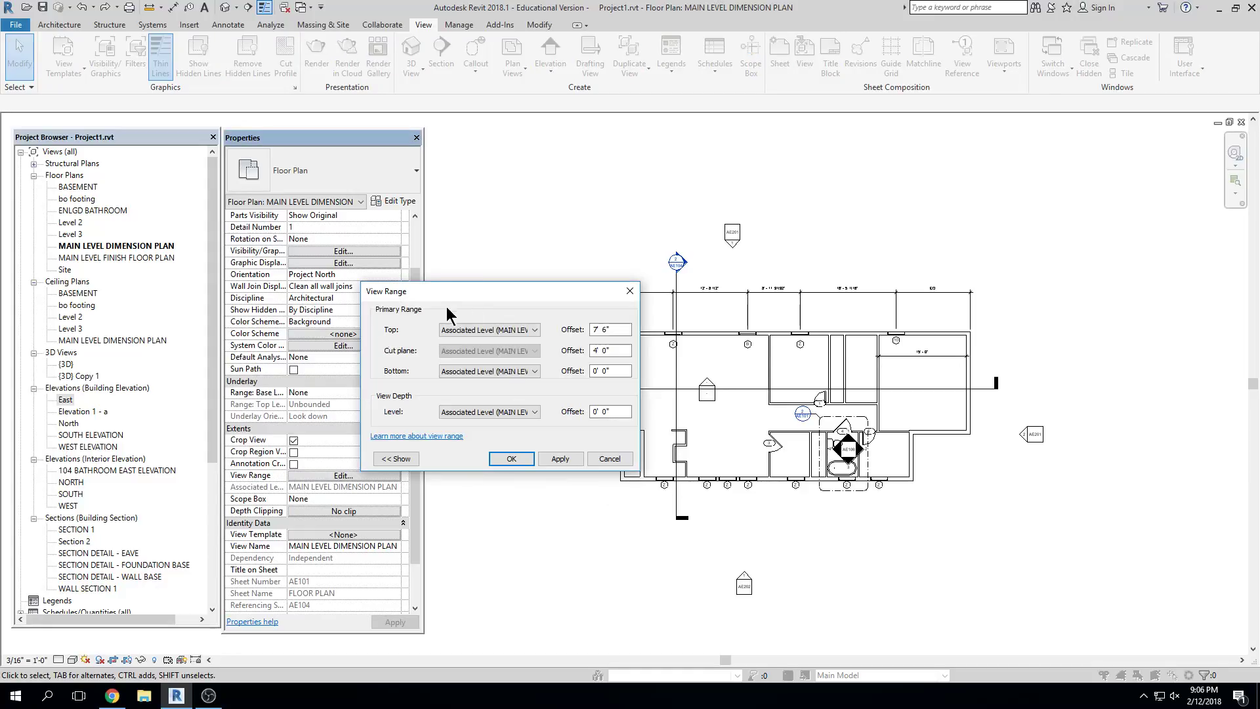
pyautogui.click(399, 458)
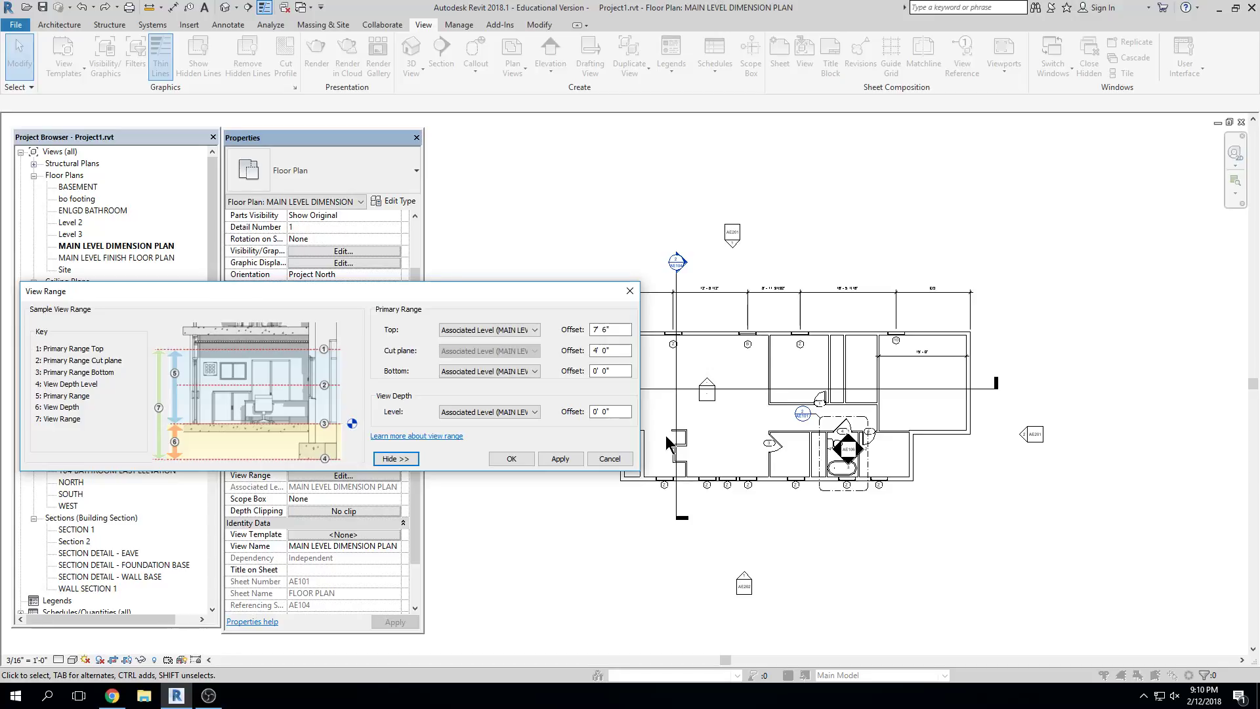
pyautogui.click(530, 459)
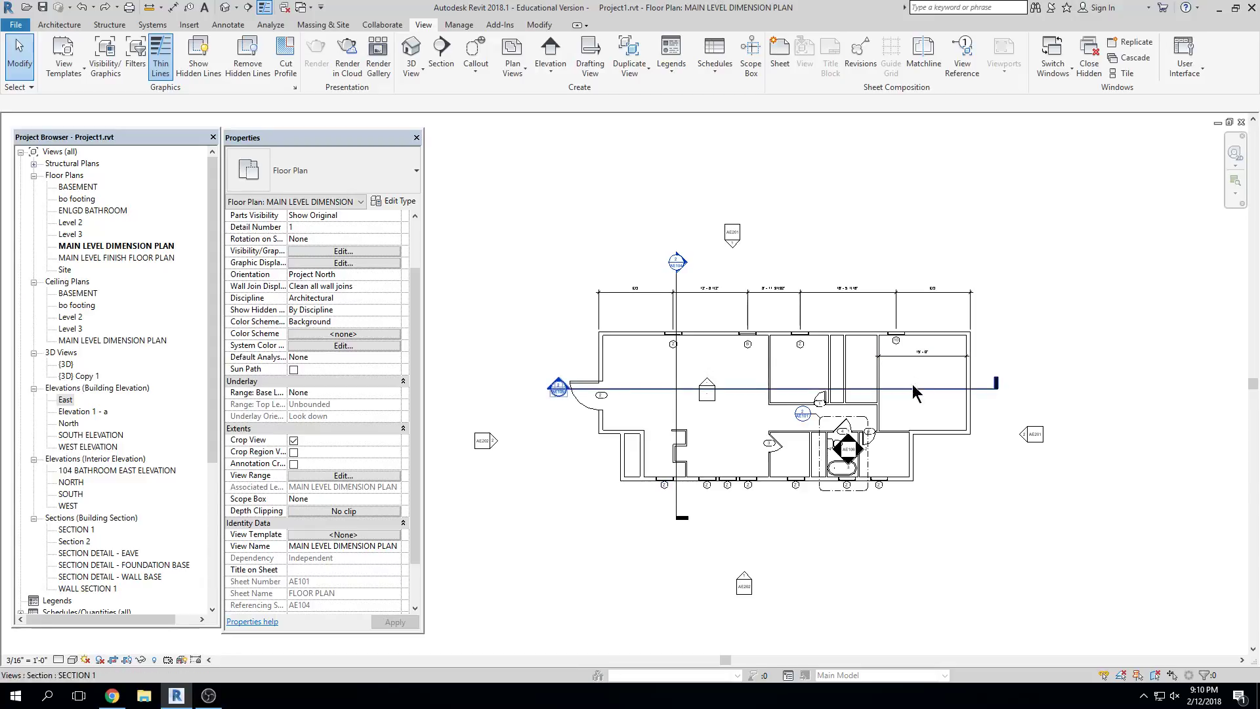
pyautogui.scroll(1, 990, 390)
pyautogui.moveTo(990, 390); pyautogui.dragTo(1029, 380, button='middle')
pyautogui.moveTo(734, 305); pyautogui.dragTo(769, 271, button='middle')
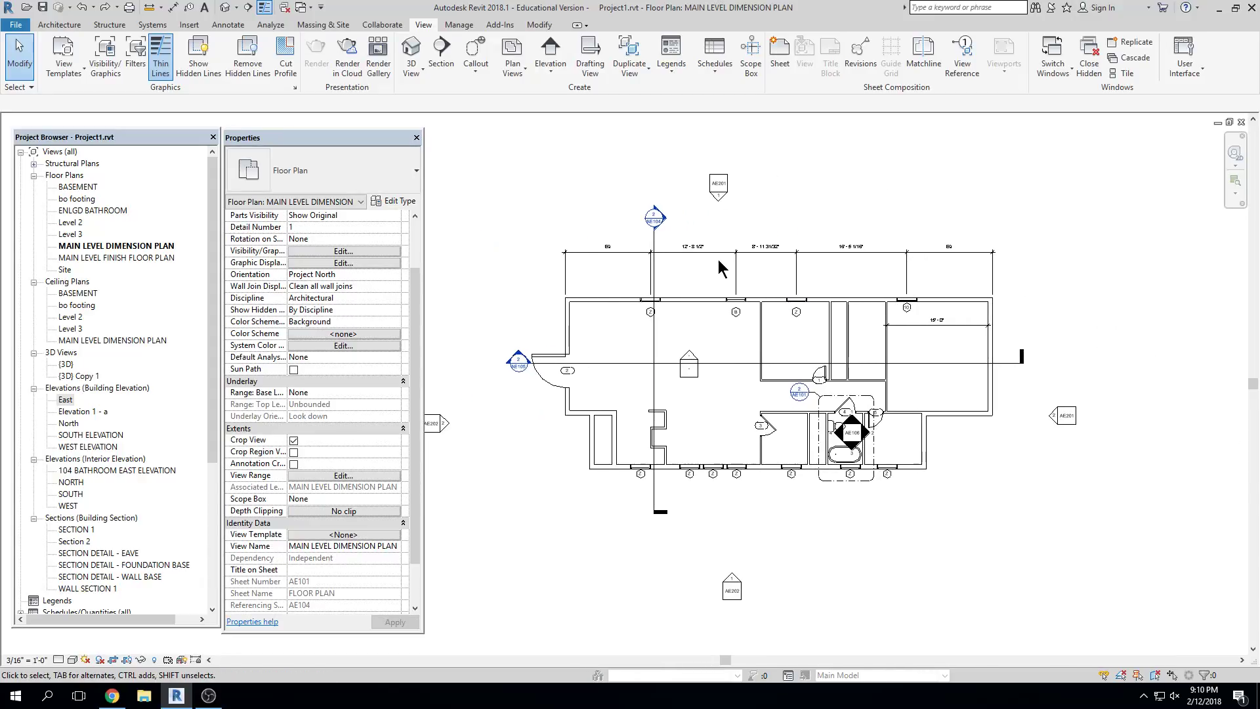